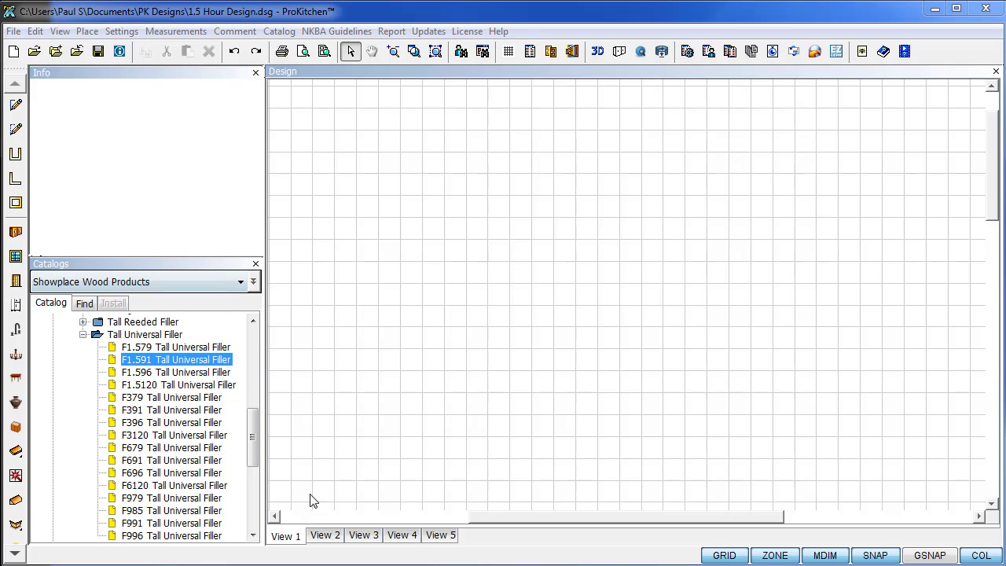
Save the current design, then start a new design file '1.5 Hour Tutorial.dsg' in PK Designs.
key(ctrl+s)
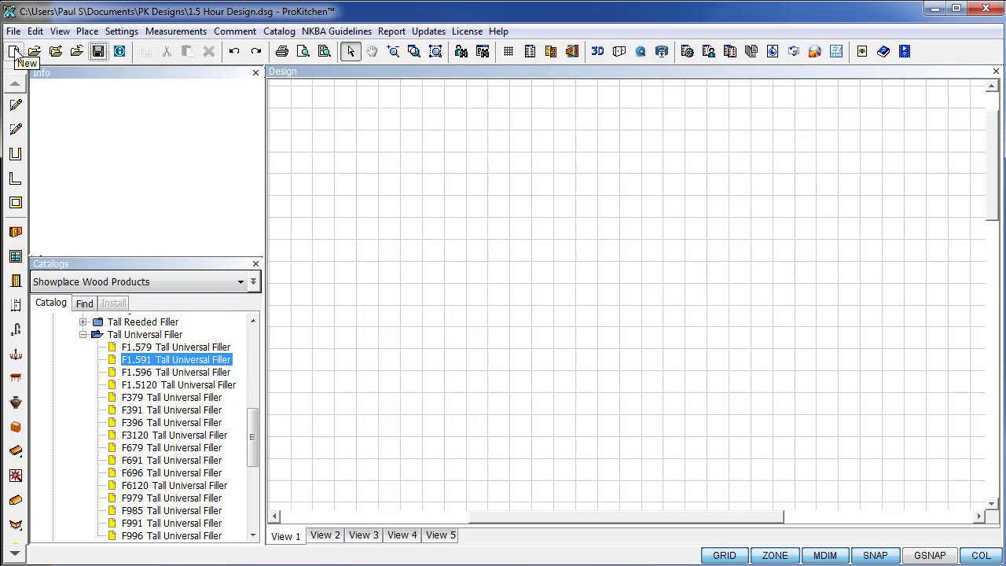
click(14, 52)
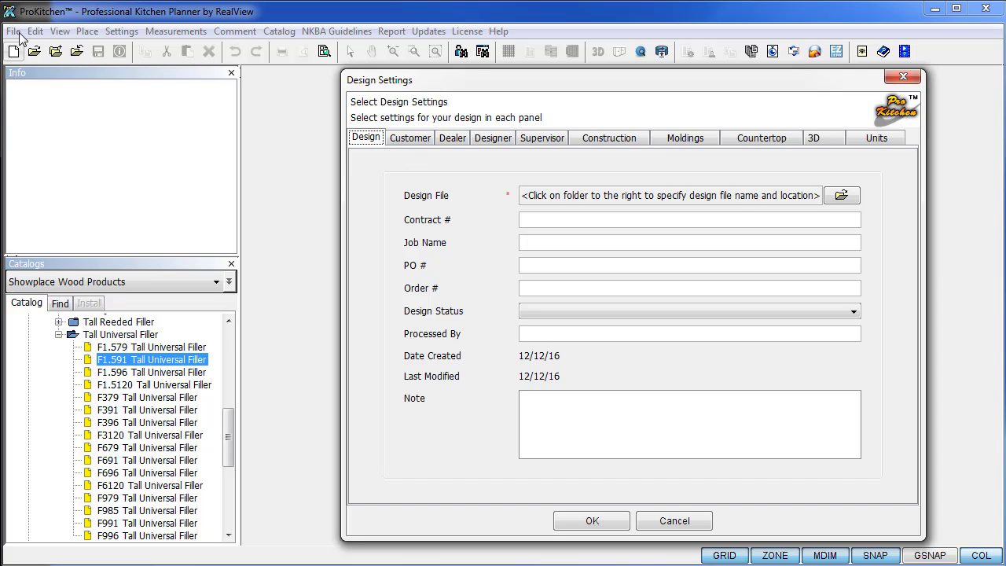
click(842, 197)
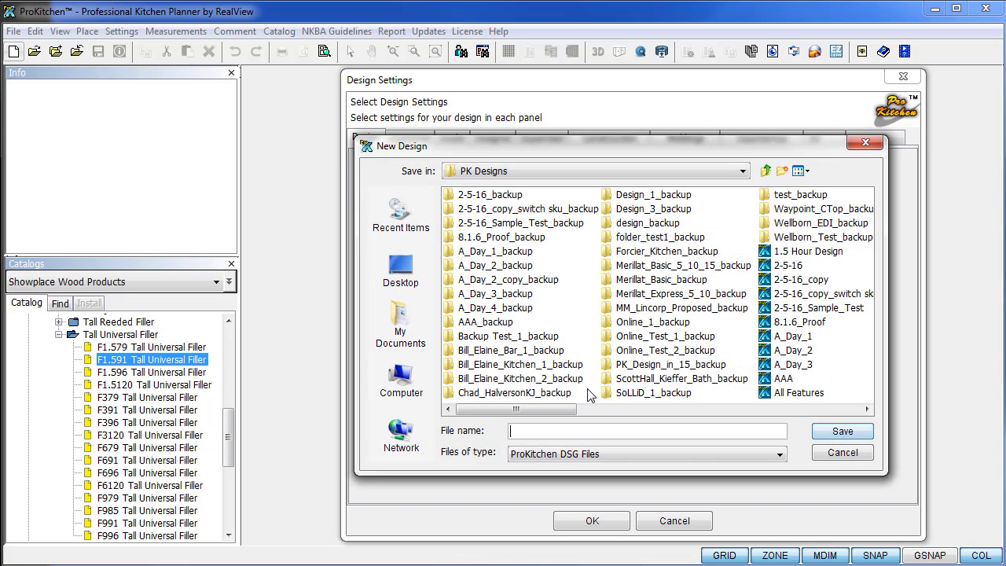
text(1.5 Hour )
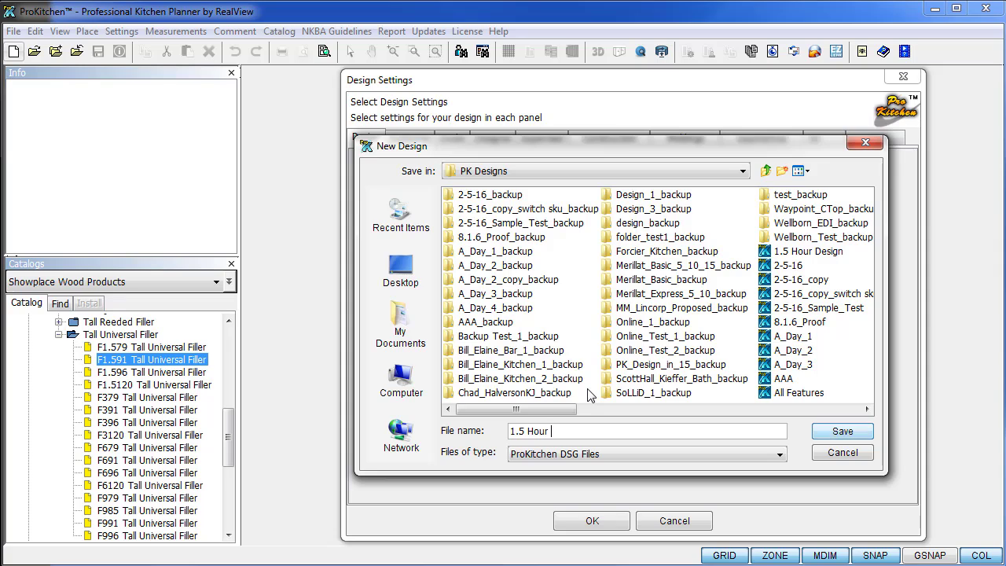
text(Tutorial)
click(842, 432)
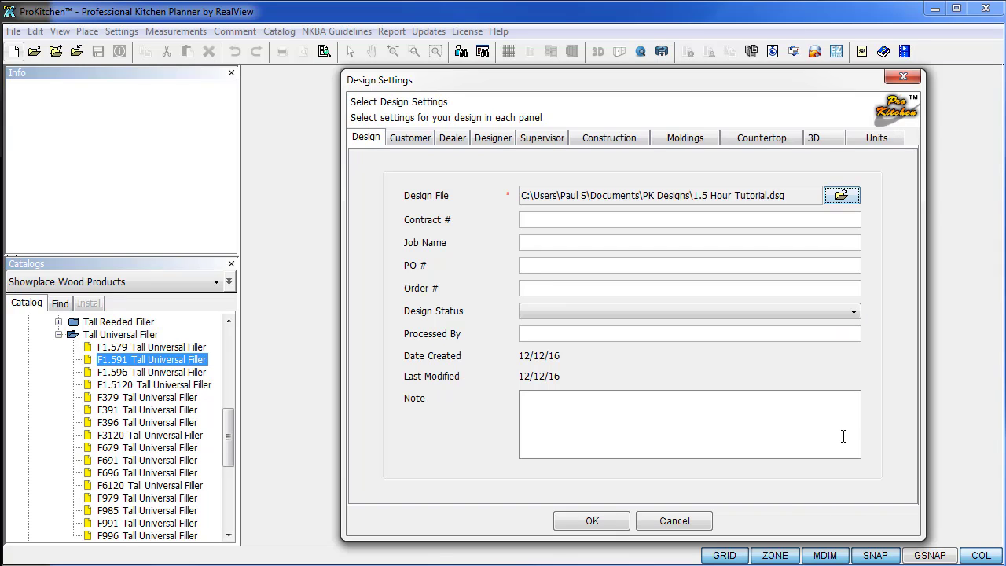
Create a new customer record for the design from the Customer tab.
click(425, 139)
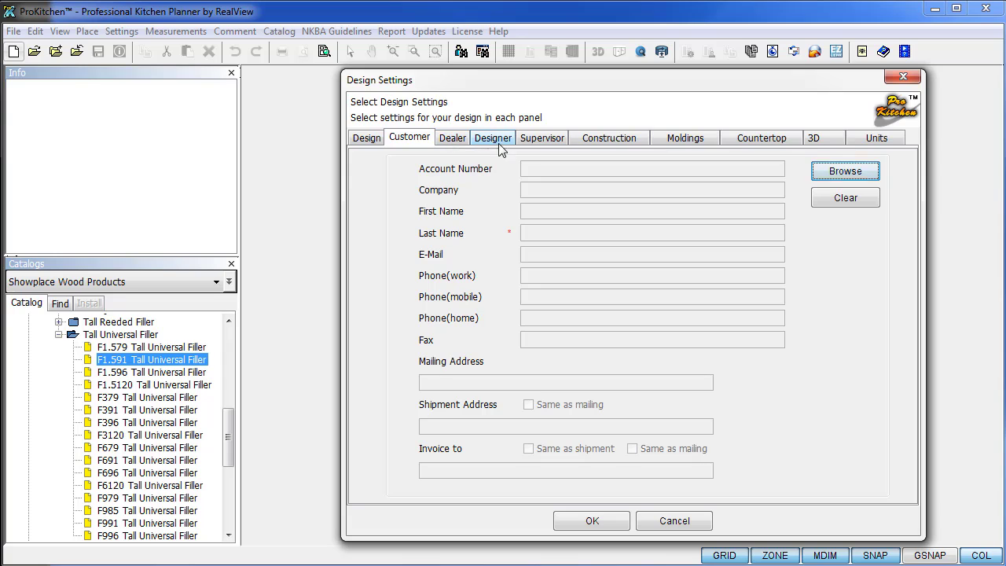
click(860, 175)
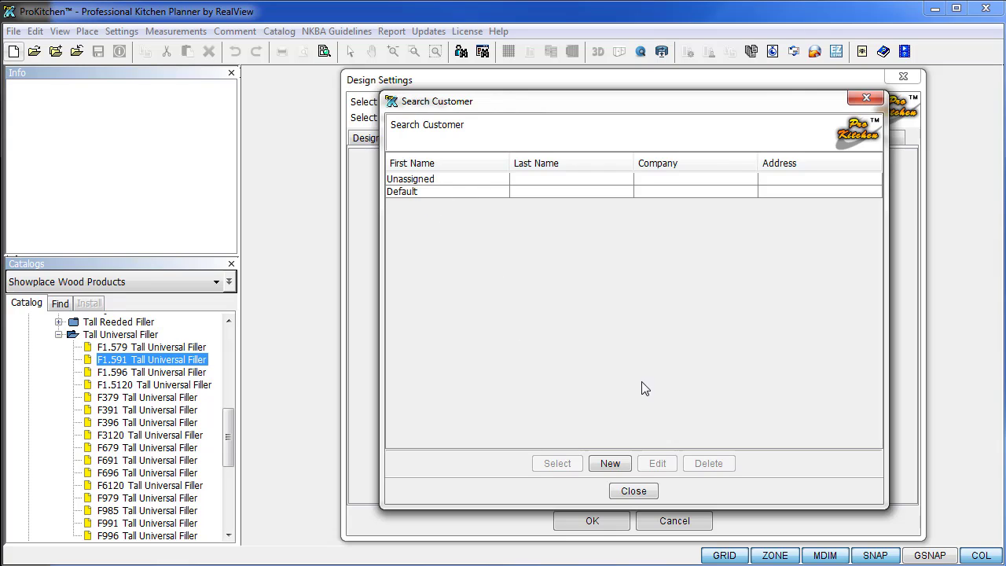
click(604, 464)
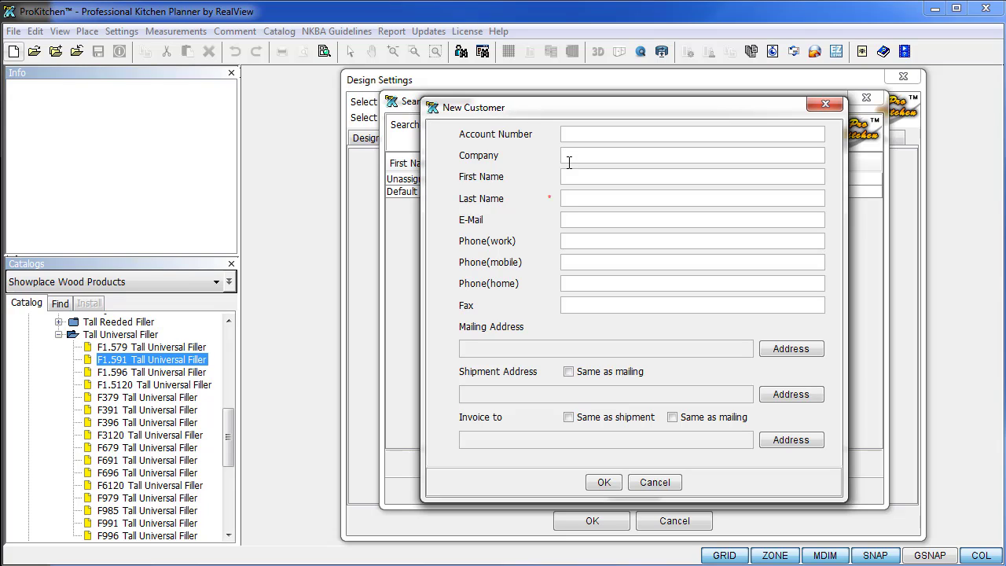
Enter the customer's first and last name, e-mail address and work phone number.
click(569, 160)
text(Mike)
text(Smith)
key(Tab)
text(555-555)
text(-5555)
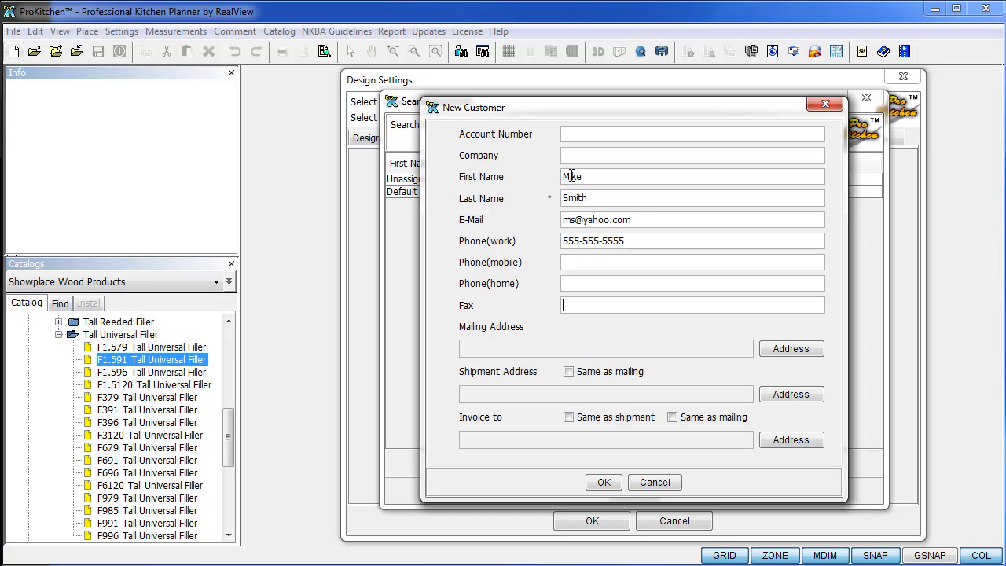
click(779, 351)
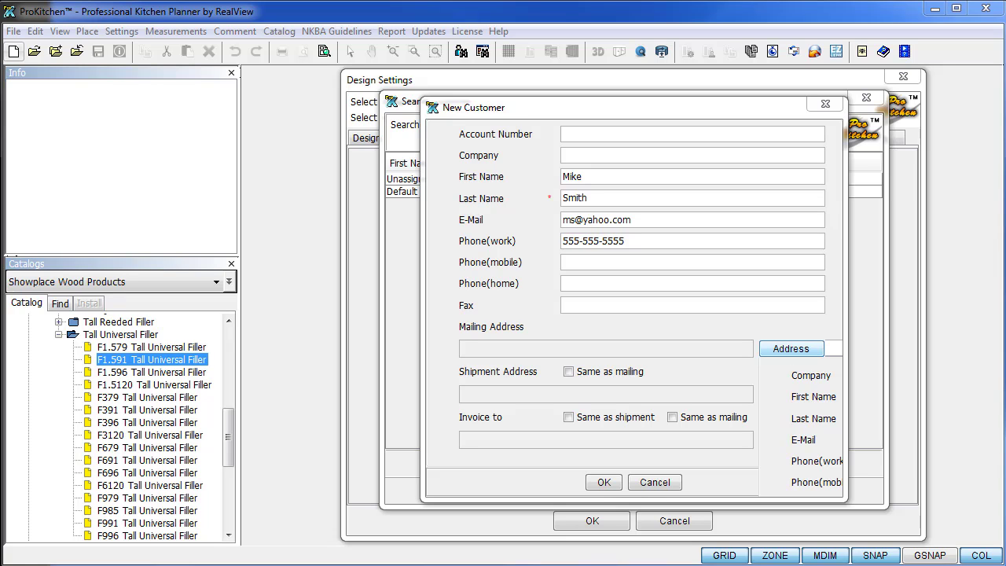
Add a new address entry with the customer's street, city and zip code.
drag(434, 144, 541, 117)
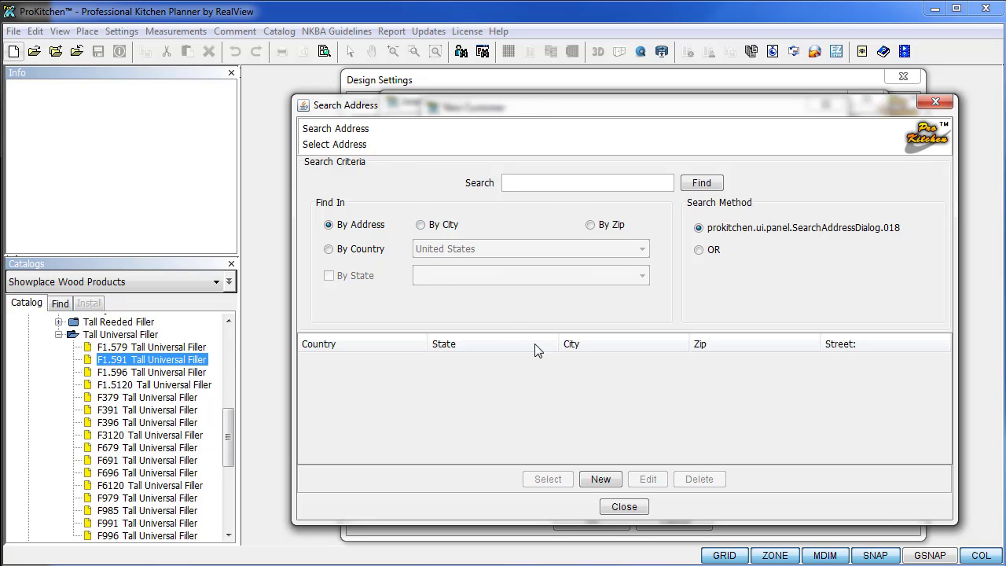
click(599, 479)
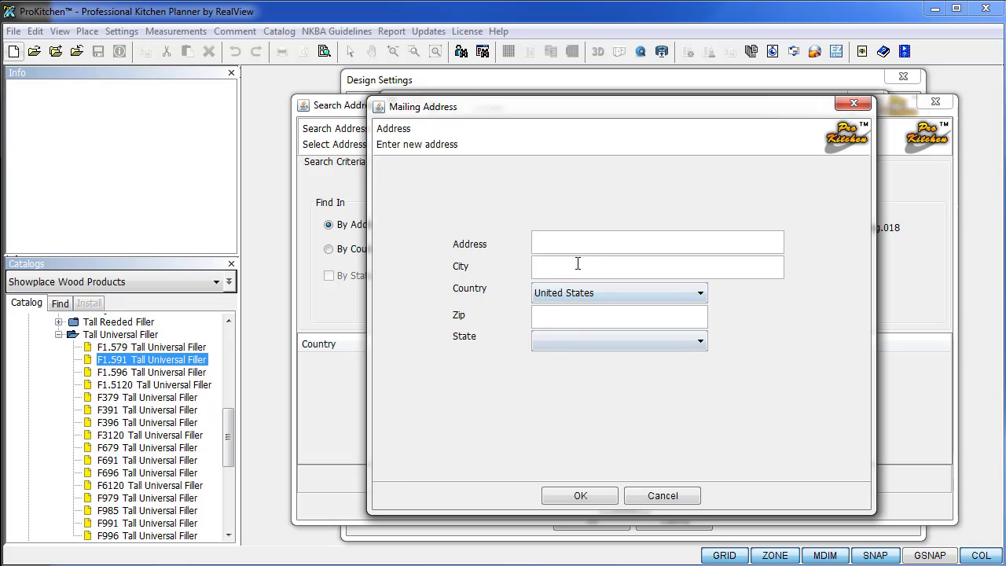
text(1234 Alstreet)
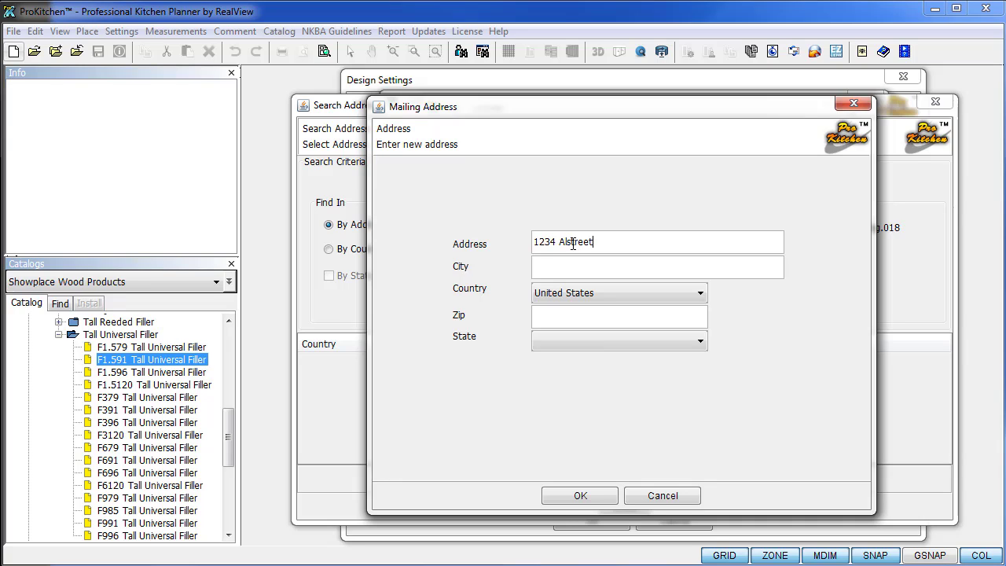
key(Tab)
text(Anywhere)
key(Tab)
key(Tab)
text(78945)
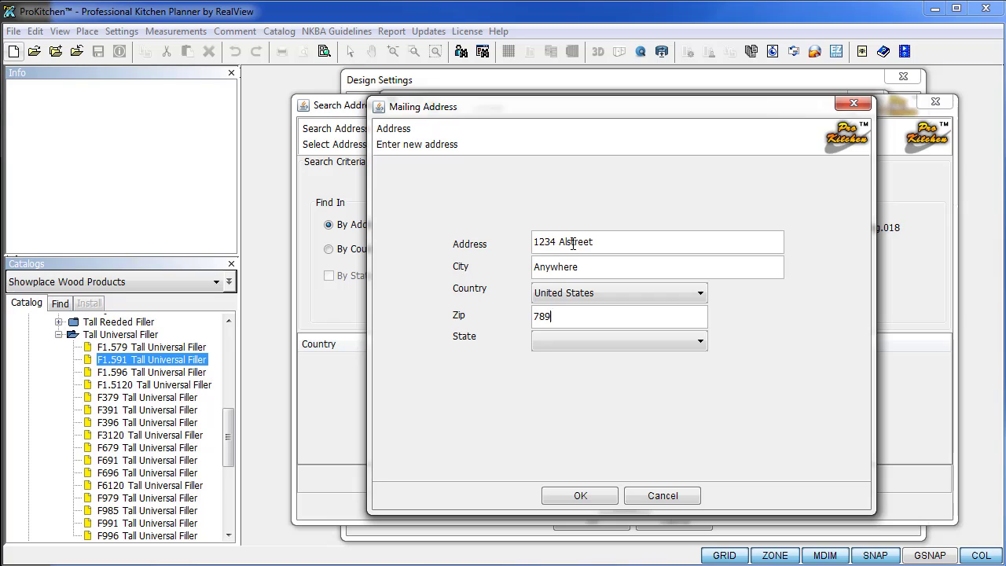
Choose the state, confirm the address, and attach it to the customer.
click(697, 342)
click(585, 439)
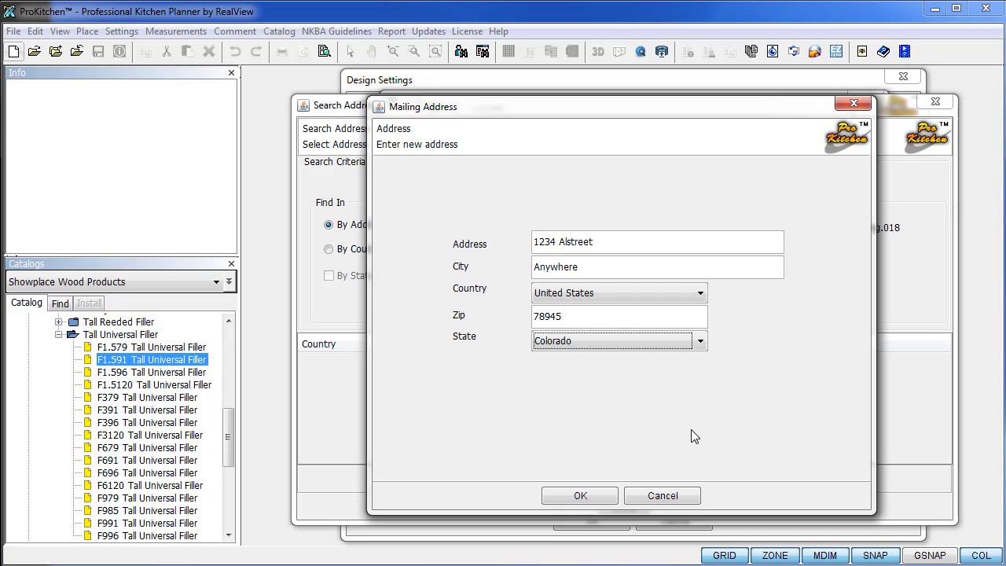
click(595, 495)
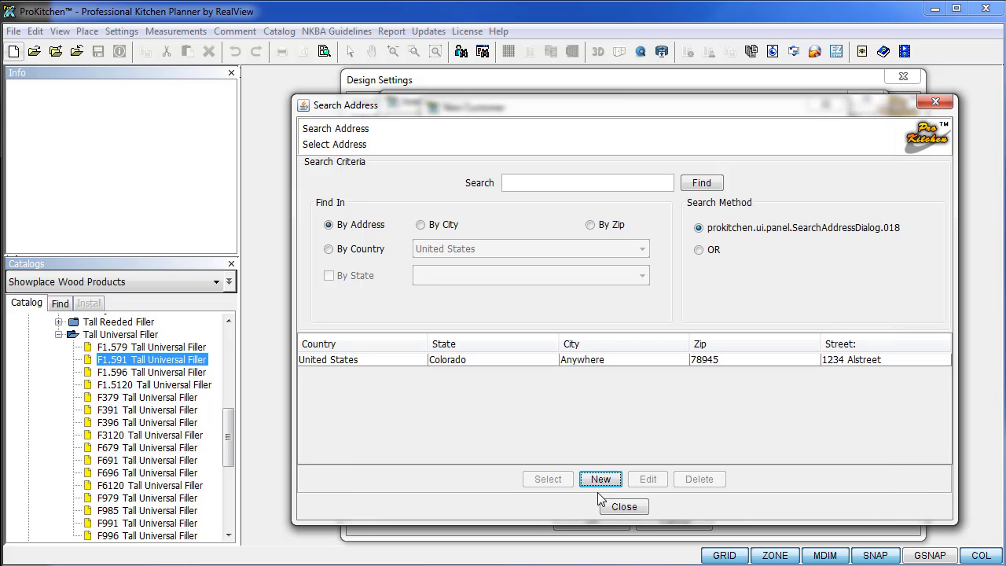
click(395, 360)
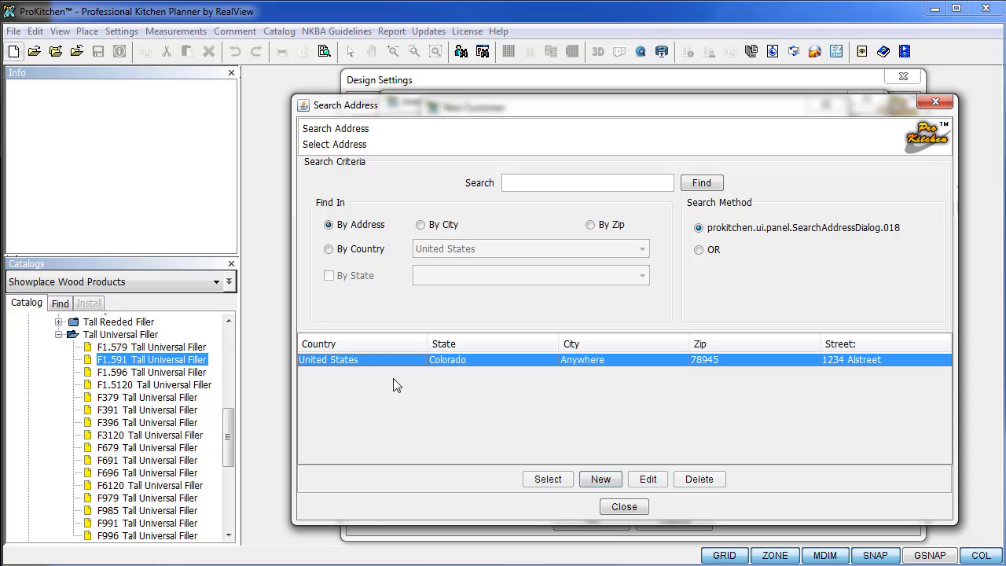
click(550, 479)
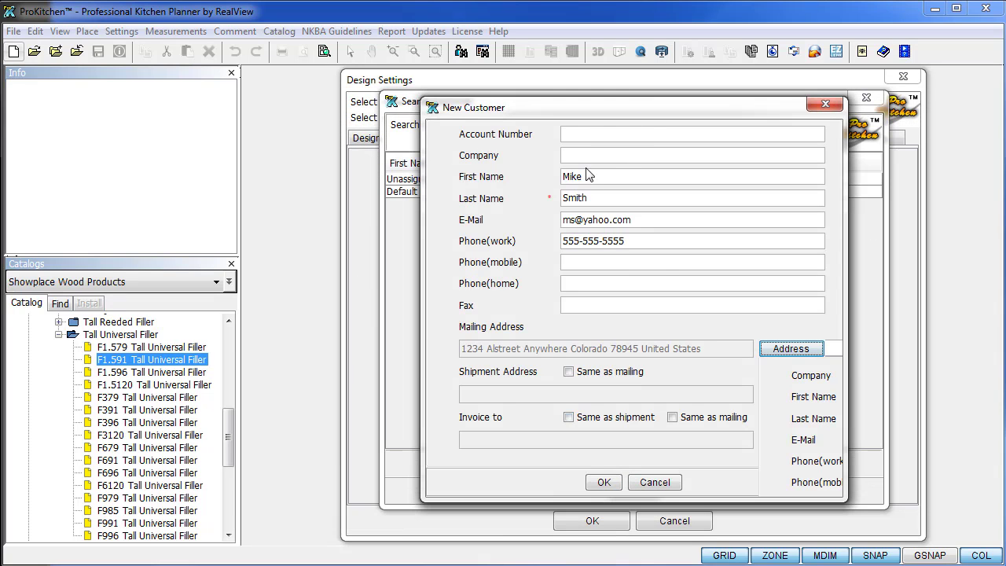
Save the new customer, assign it to the design, and review the Dealer, Designer and Supervisor details.
click(604, 482)
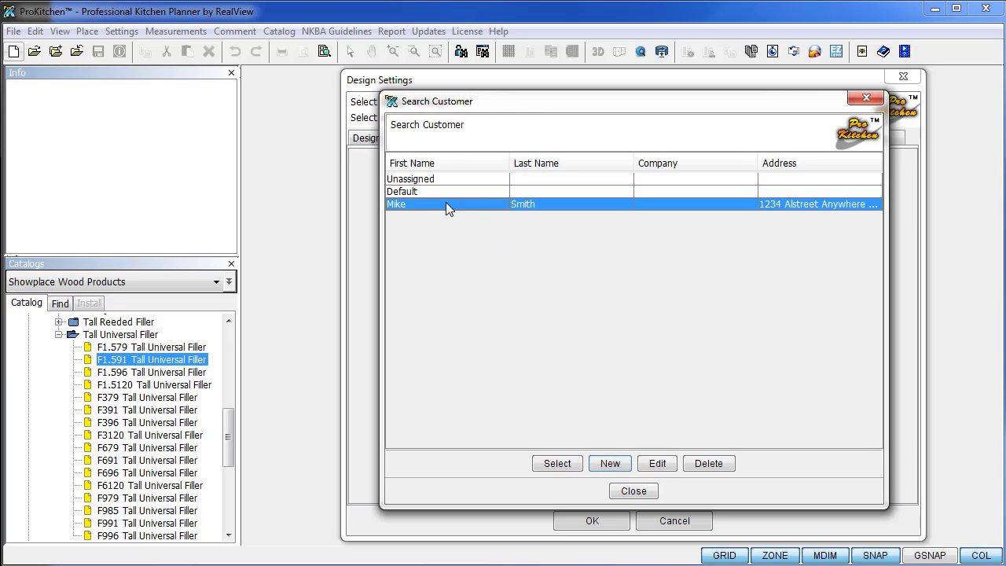
click(570, 464)
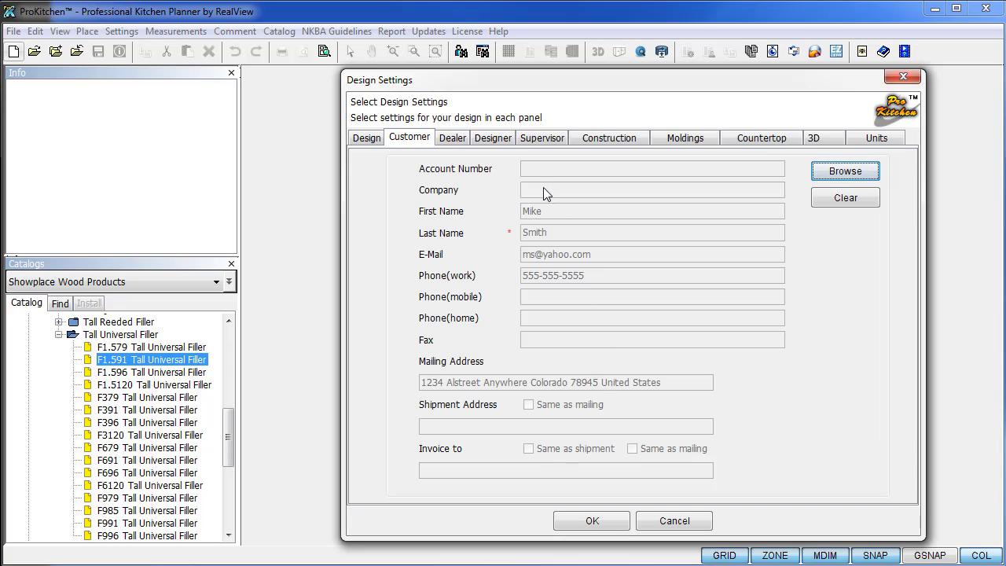
click(454, 140)
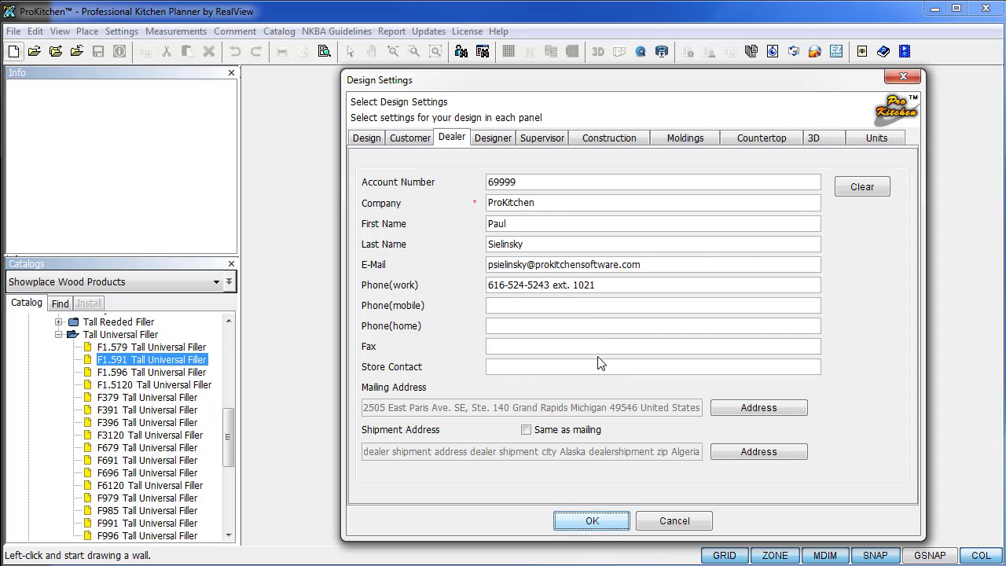
click(526, 429)
click(493, 138)
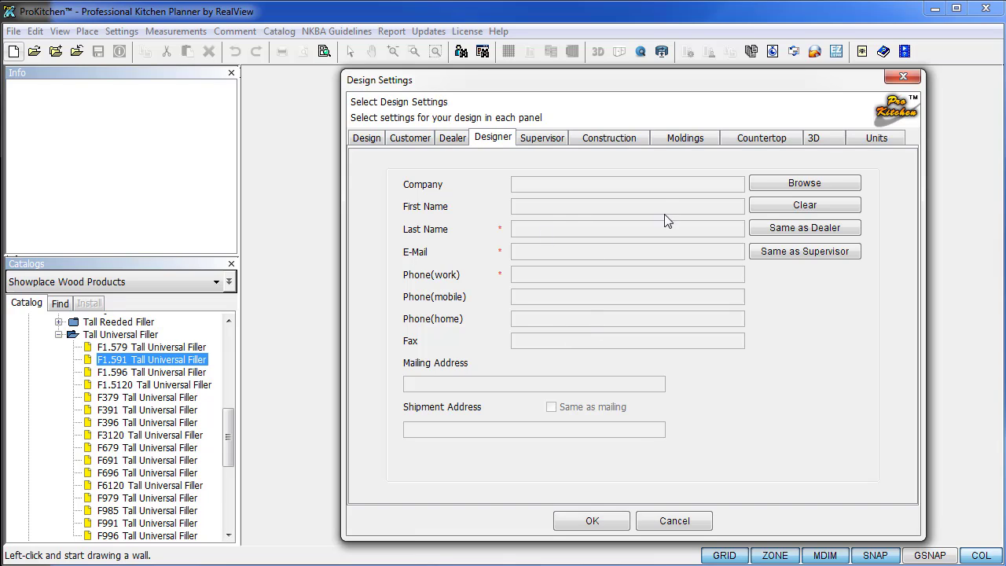
click(543, 142)
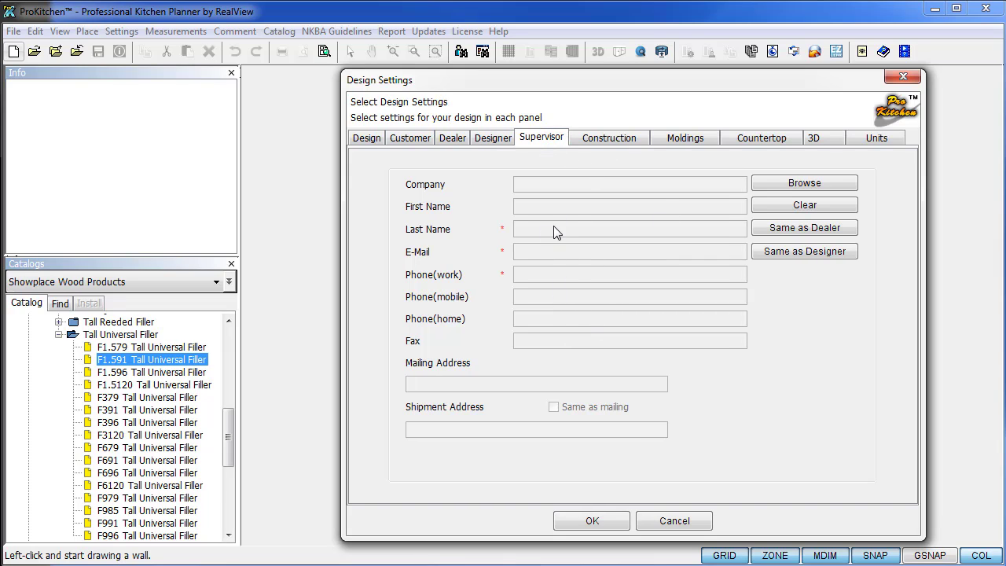
click(617, 141)
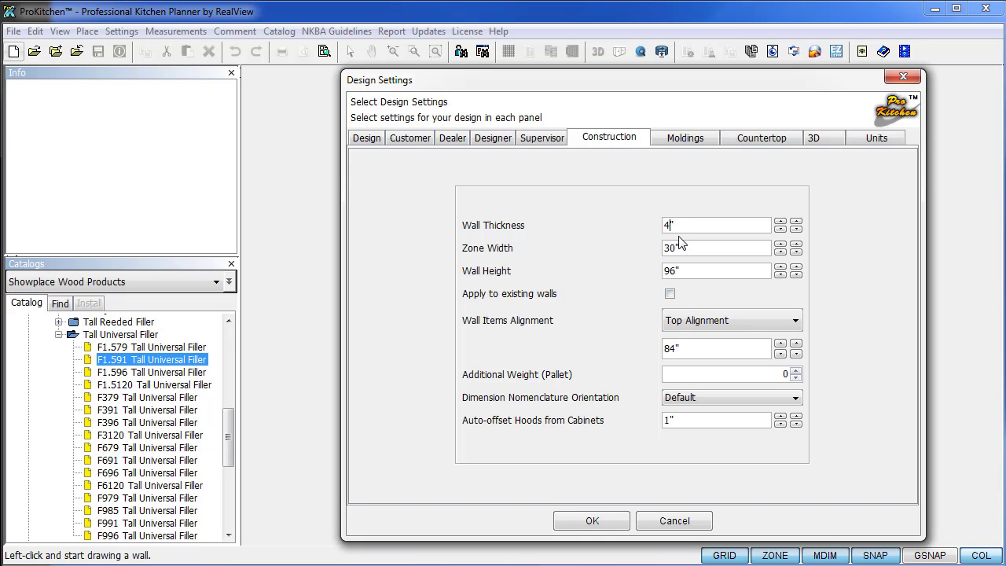
Change wall thickness to 4 1/2", toggle applying it to existing walls, and try bottom alignment.
text(.5)
click(683, 252)
click(683, 273)
click(671, 296)
click(729, 325)
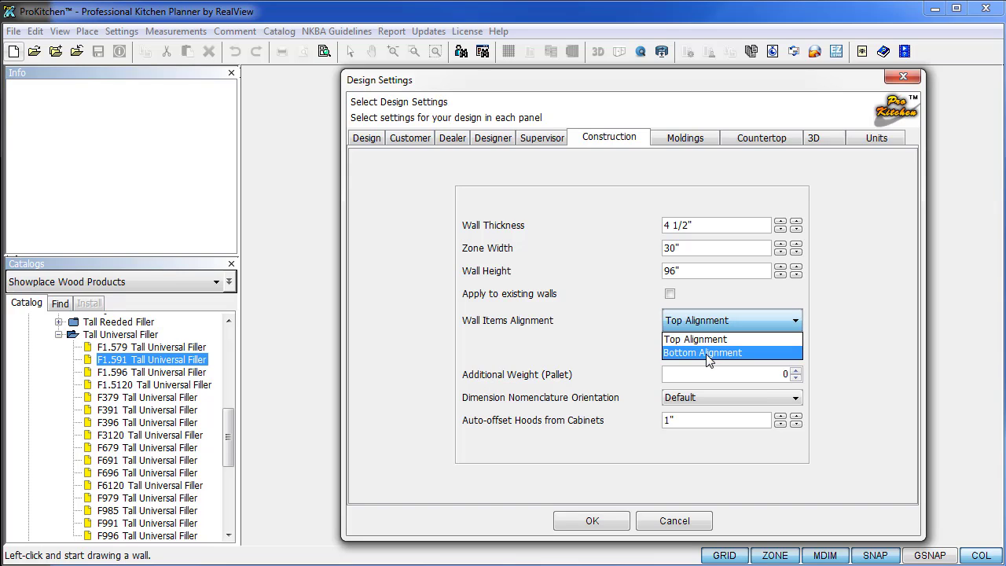
click(706, 353)
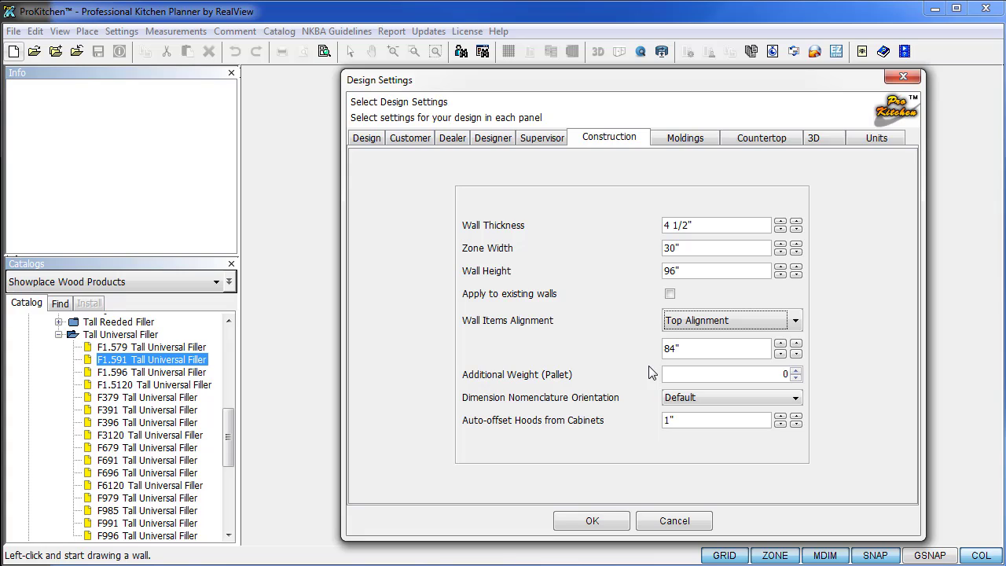
Set wall items to bottom alignment and keep the dimension nomenclature orientation at Default.
click(796, 321)
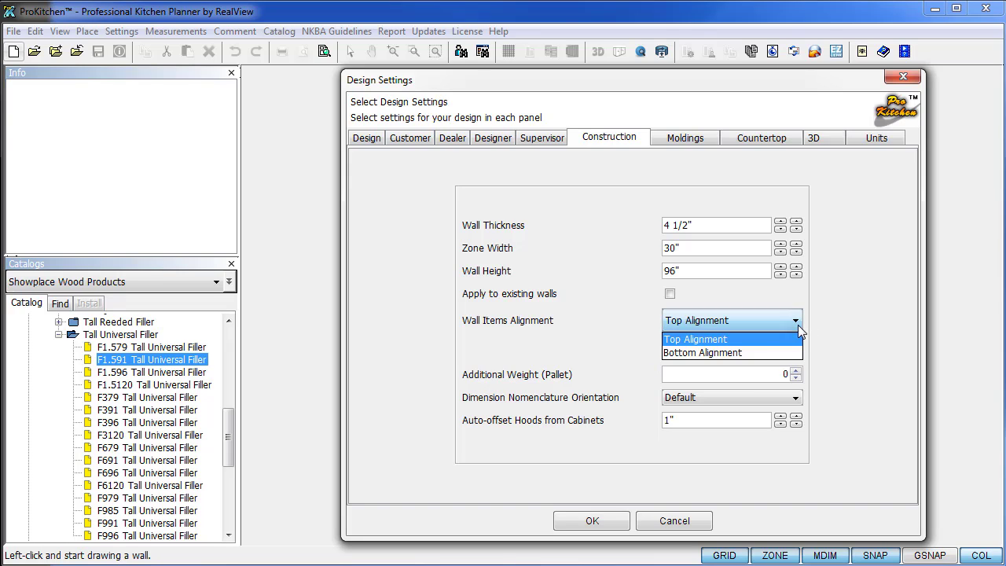
click(731, 353)
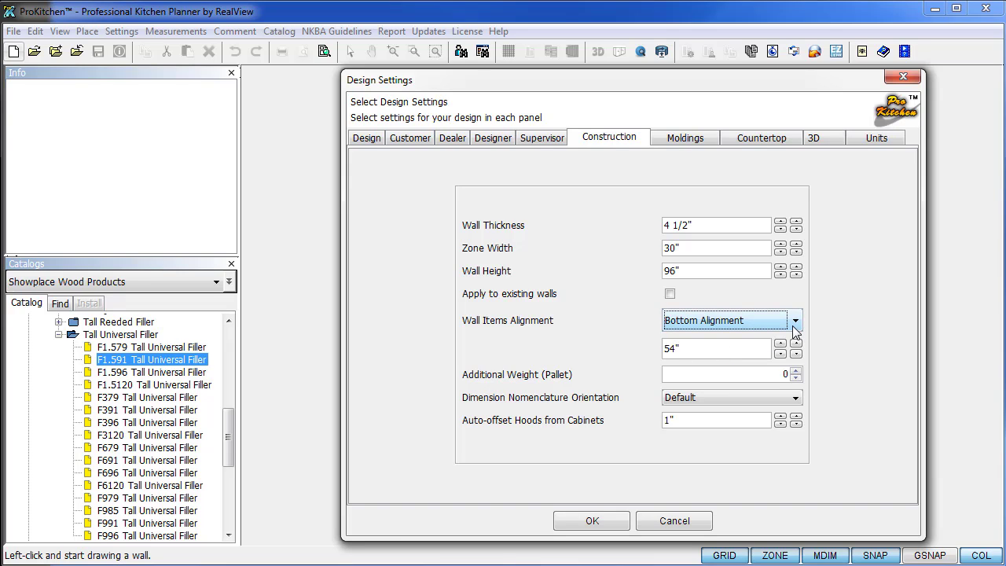
scroll(794, 326, up, 1)
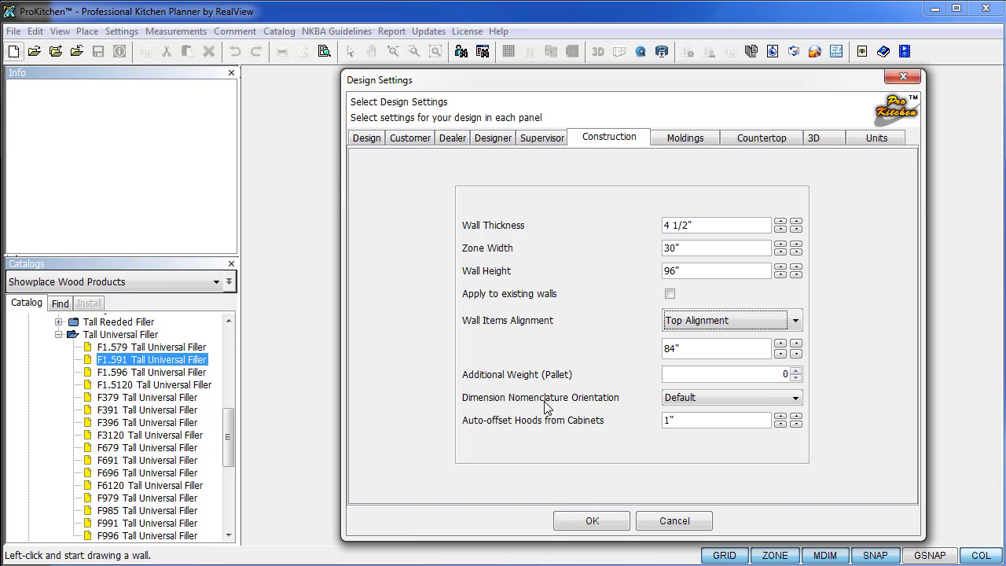
click(773, 399)
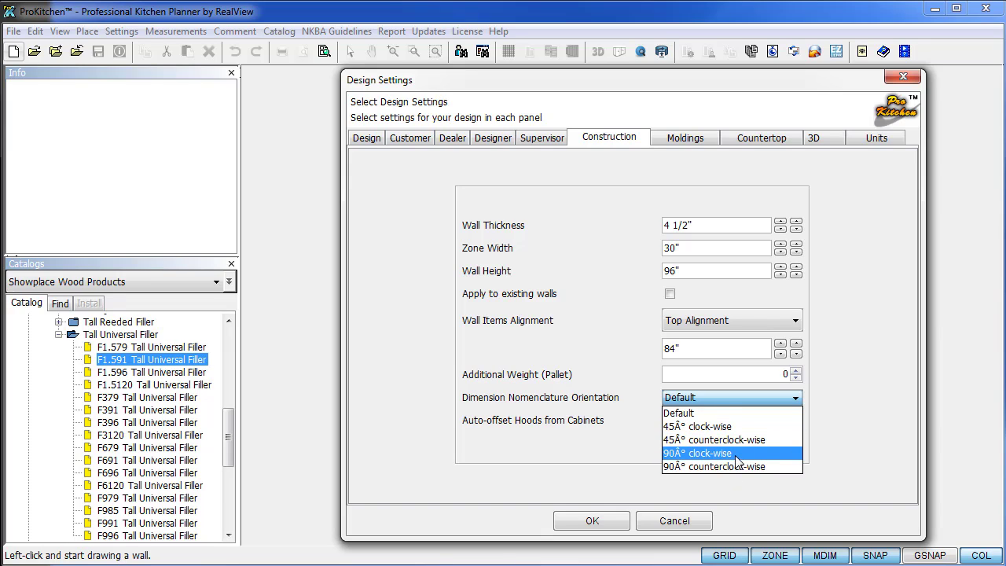
click(579, 432)
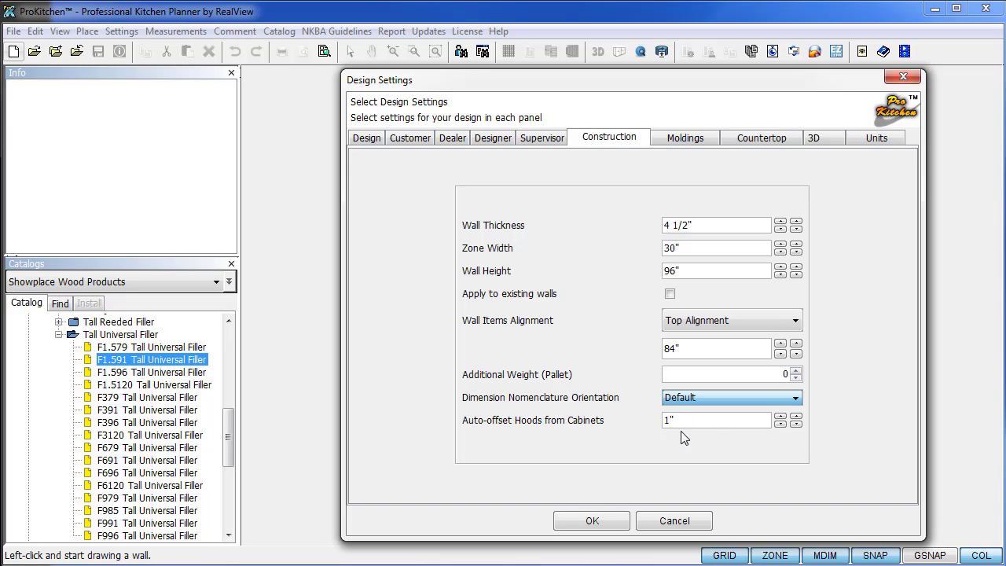
click(681, 142)
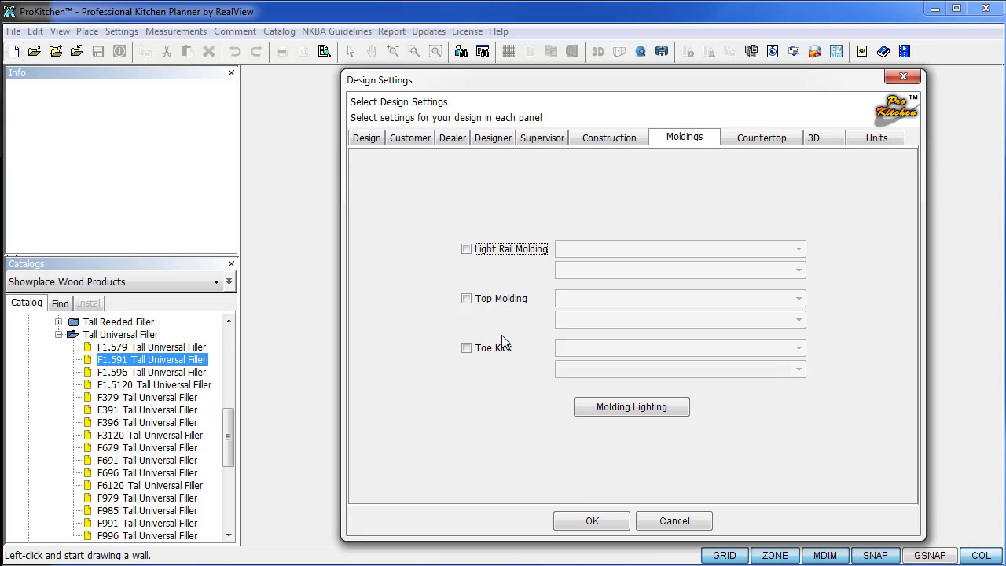
Enable light rail molding using Showplace Wood Products' COVE96 cove profile.
click(466, 249)
click(597, 250)
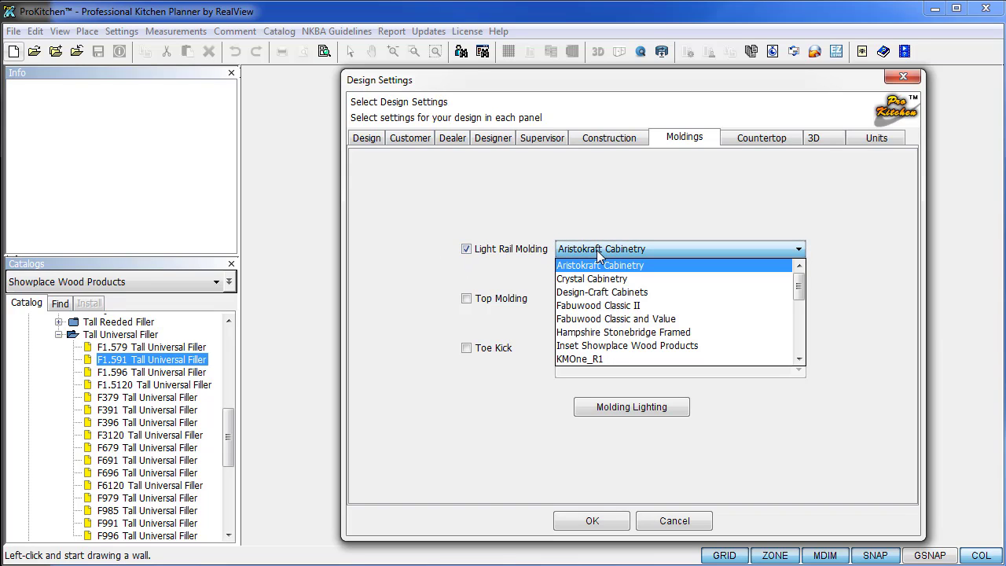
scroll(597, 321, down, 1)
scroll(597, 322, down, 2)
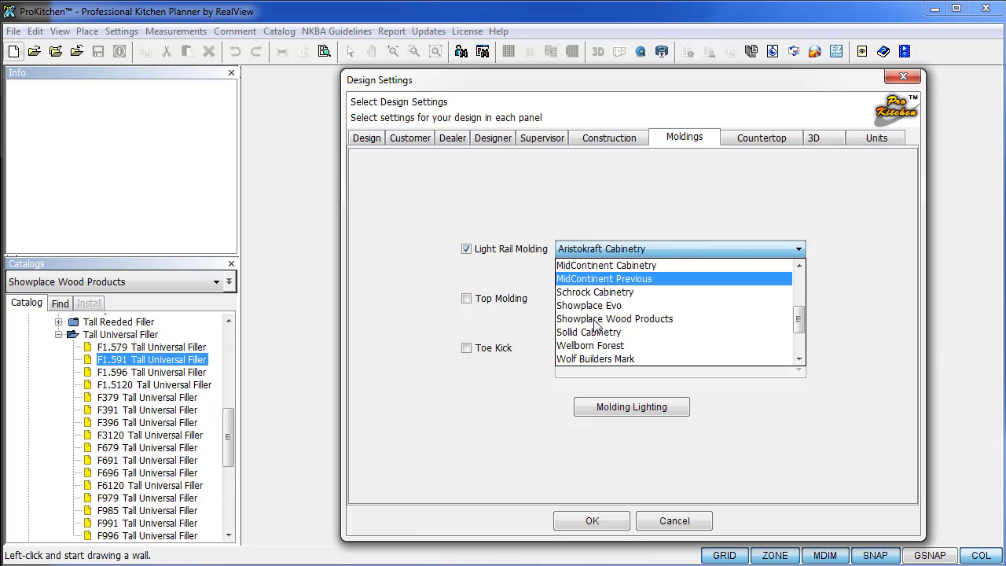
click(595, 319)
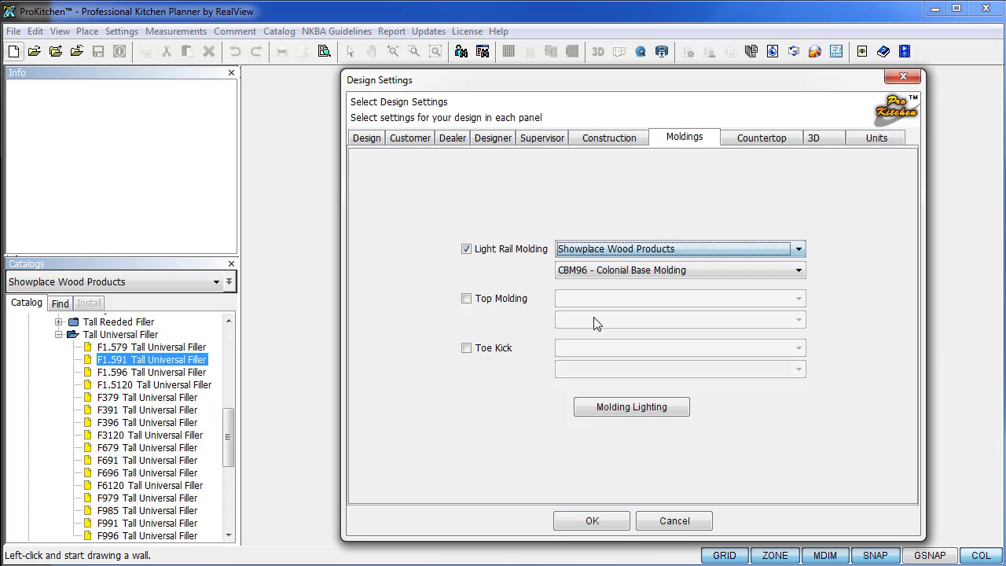
click(594, 273)
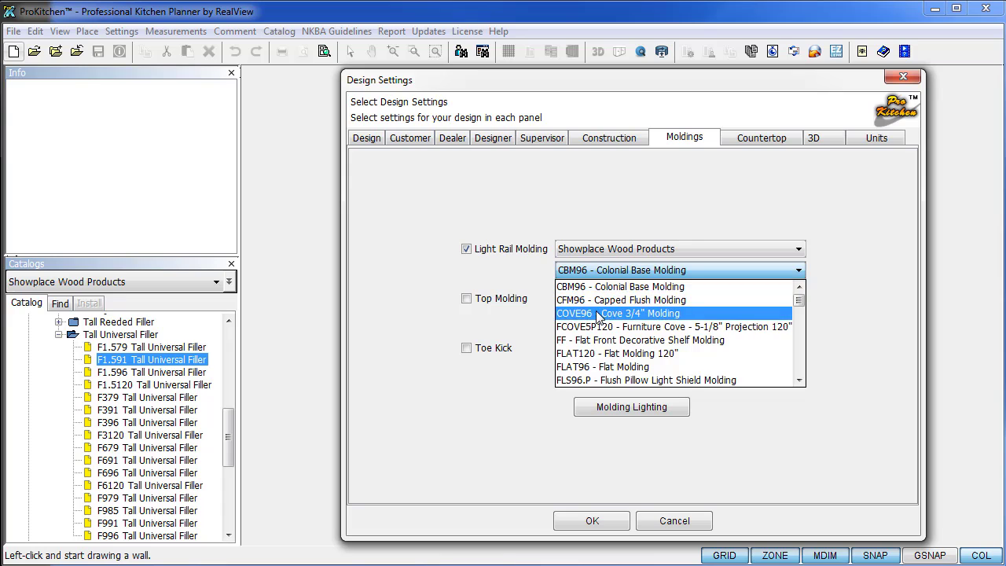
click(598, 311)
Enable top molding using Showplace Wood Products' CCM96 Classic Crown 96" profile.
click(467, 299)
click(597, 299)
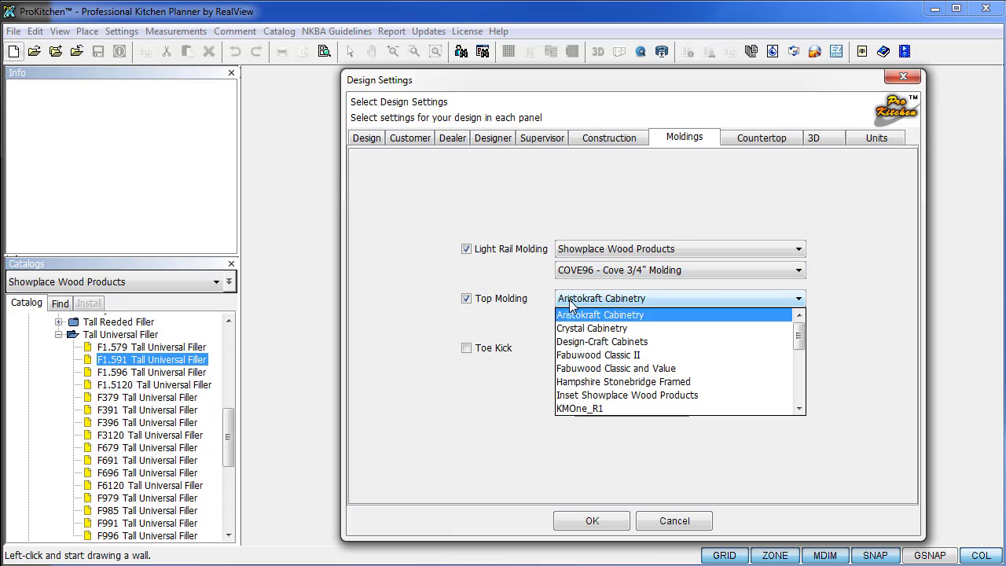
scroll(571, 344, down, 3)
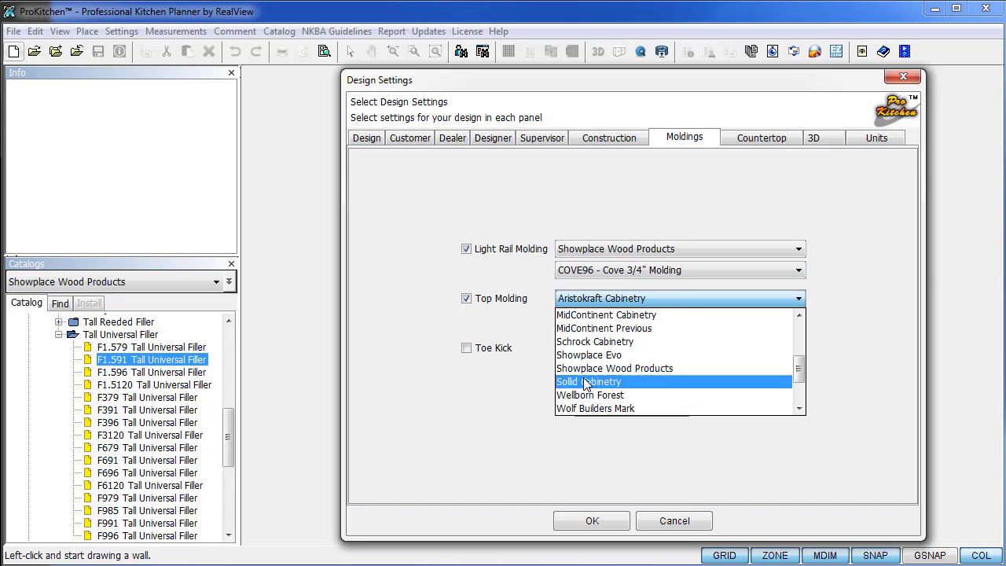
click(586, 368)
click(585, 319)
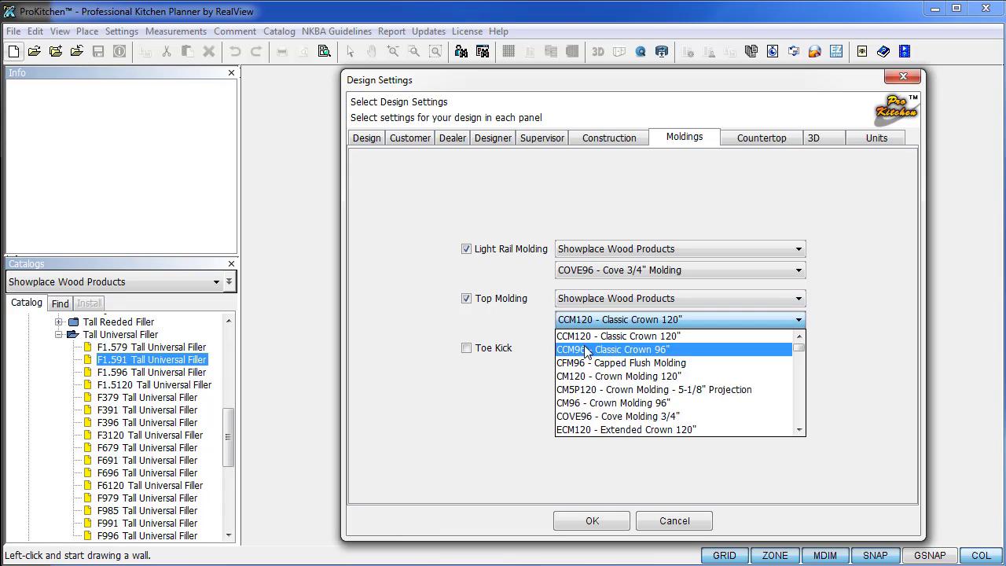
click(587, 349)
Enable toe kick molding using Showplace Wood Products' TBT96 Toe Board Trim Bottom Molding.
click(466, 348)
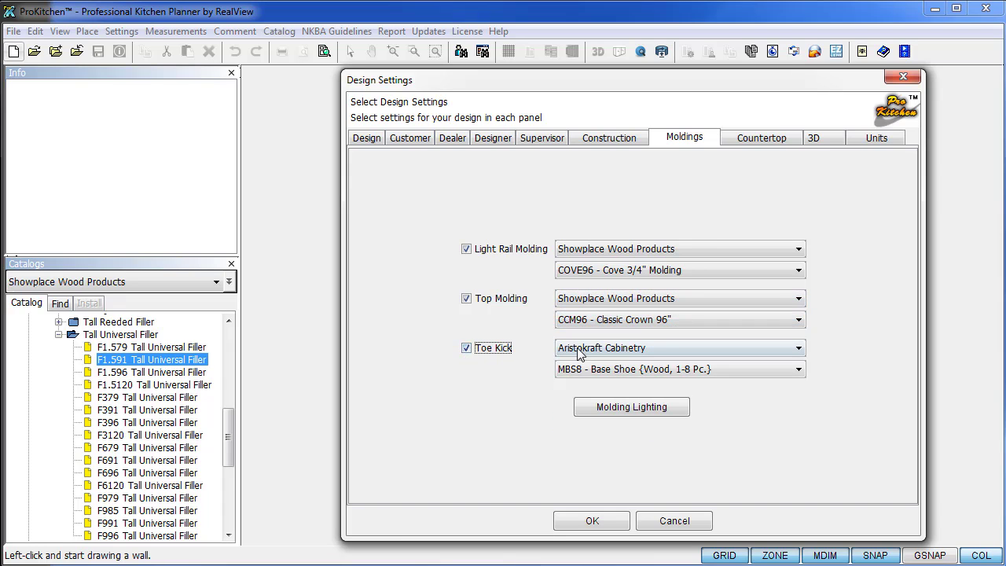
click(582, 348)
scroll(597, 405, down, 2)
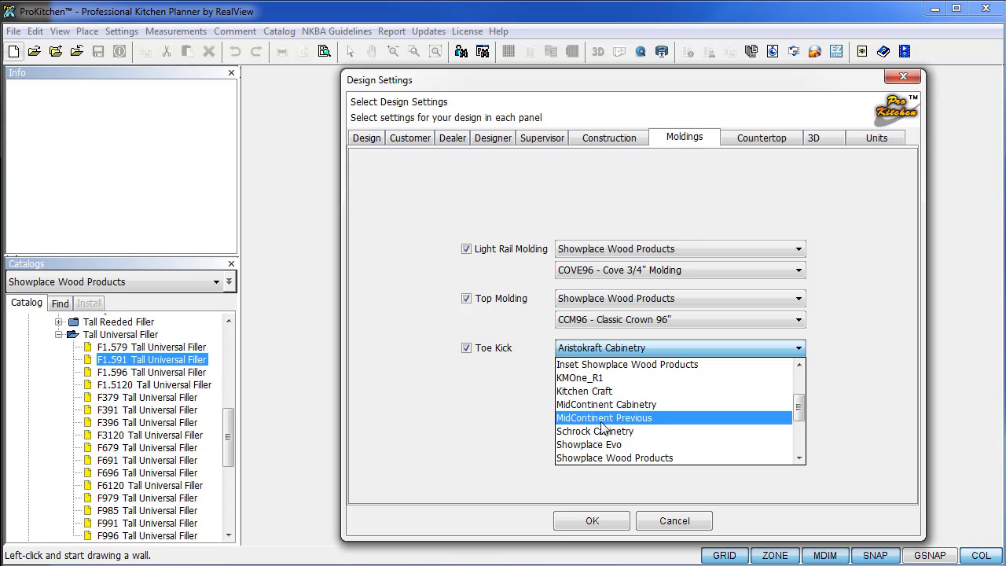
click(603, 459)
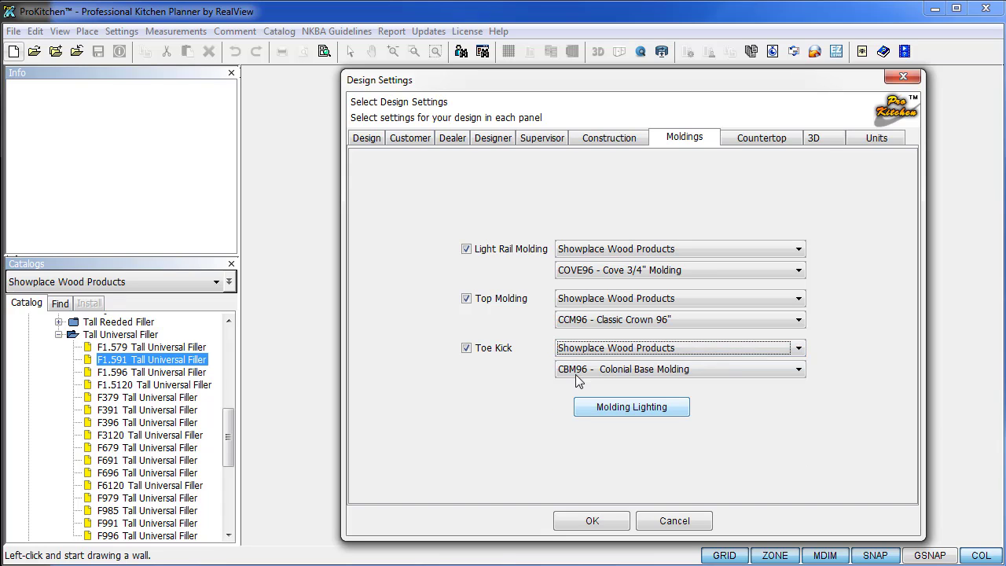
click(575, 374)
click(588, 385)
click(592, 368)
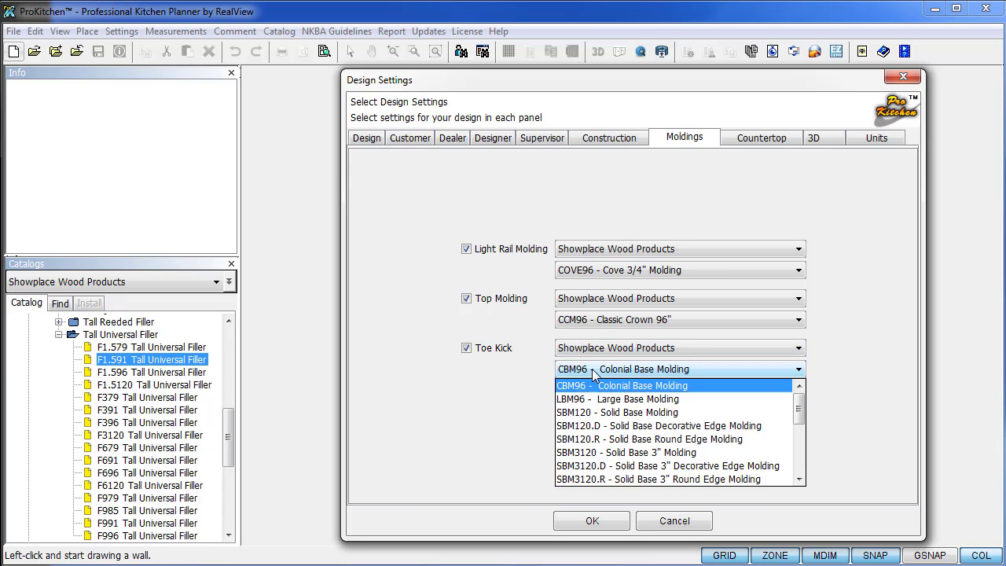
scroll(592, 444, down, 3)
scroll(592, 444, down, 1)
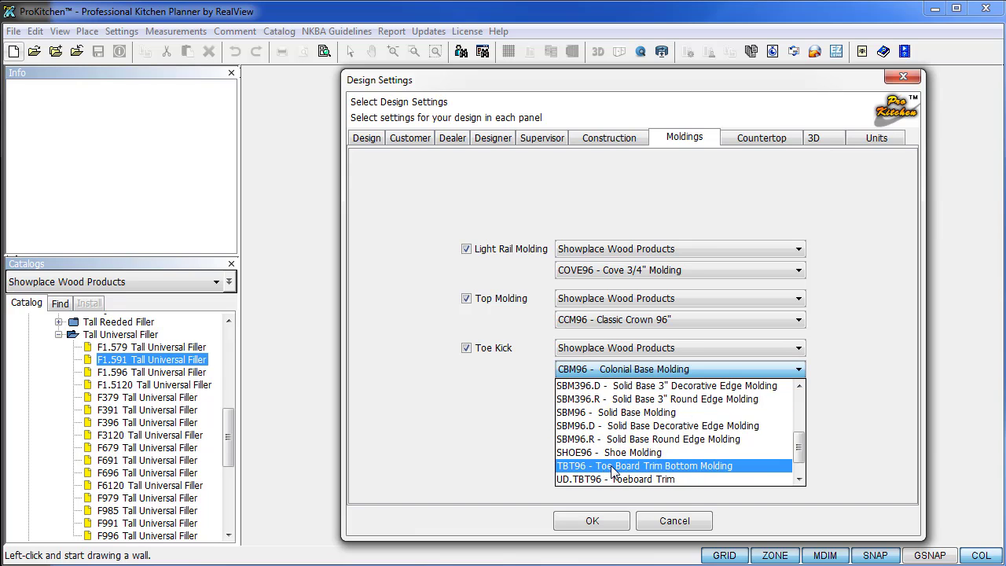
click(611, 466)
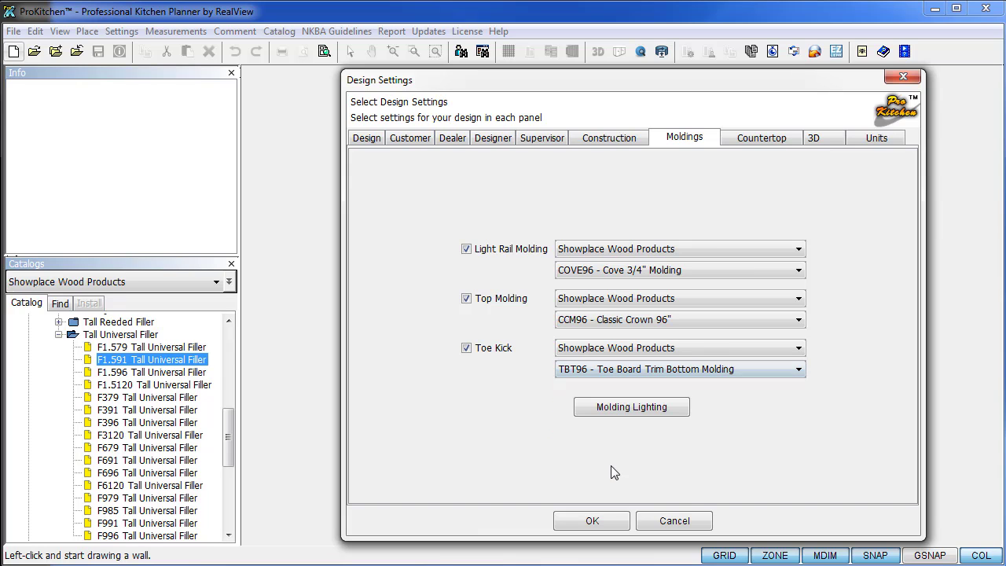
click(606, 412)
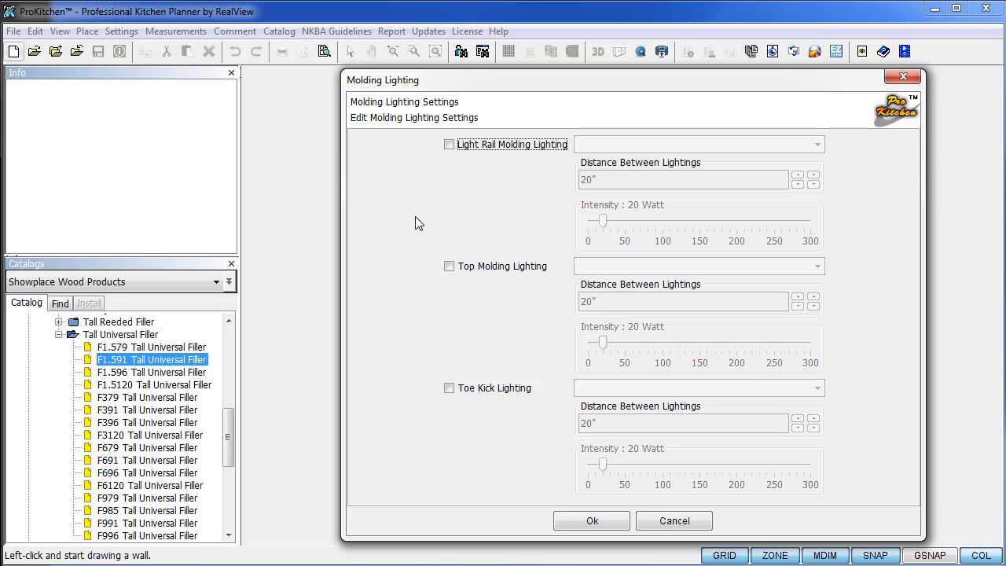
Turn on light rail molding lighting with the UCL007 Linkable Xenon Cabinet Light.
click(449, 145)
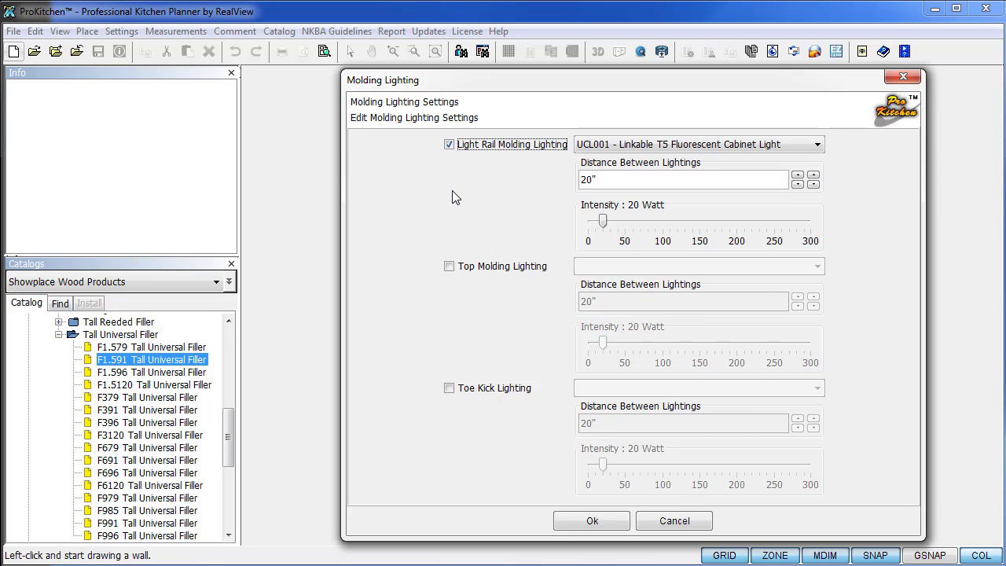
click(801, 148)
click(715, 241)
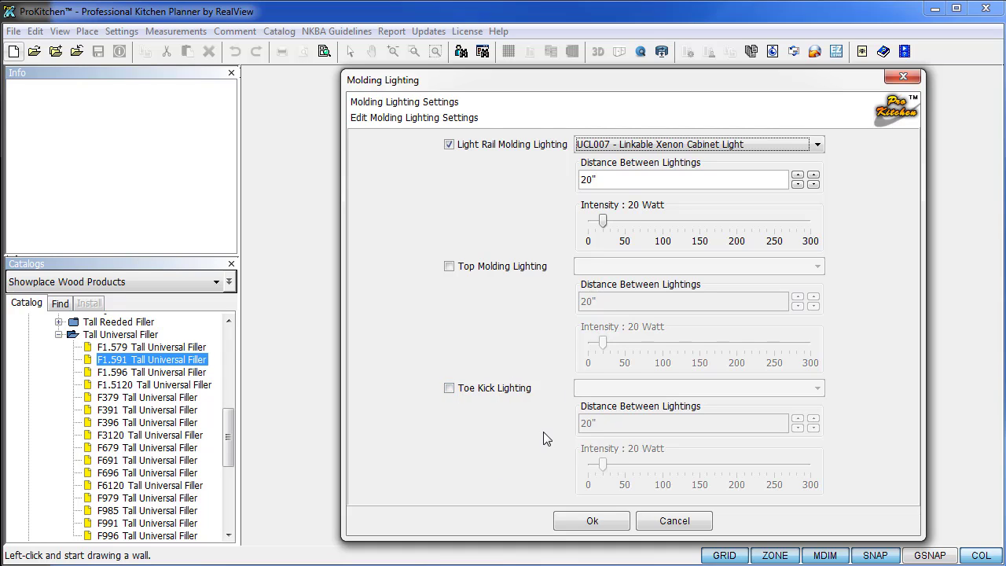
click(583, 523)
click(751, 142)
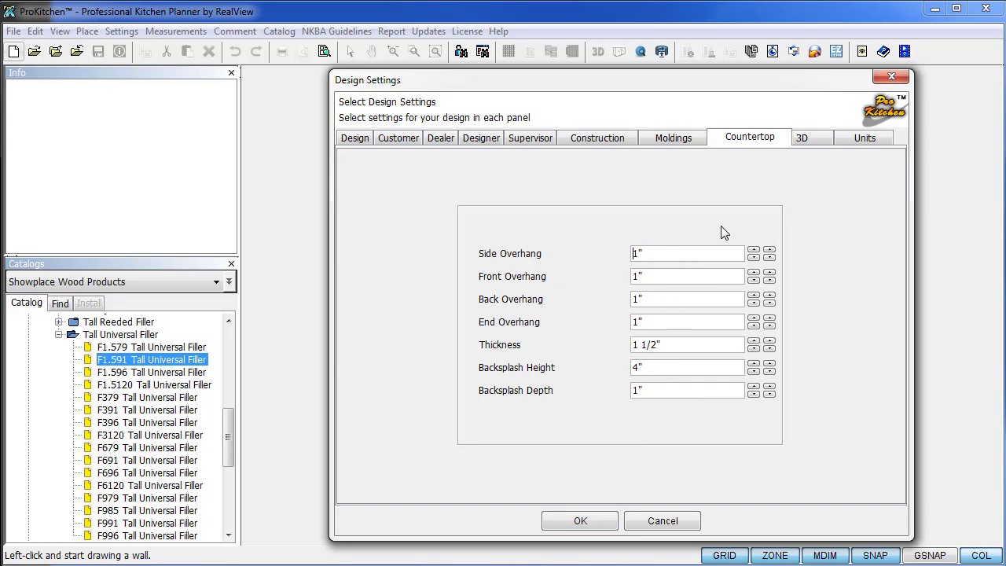
Set the countertop material to Granite #032 in the 3D settings.
click(802, 140)
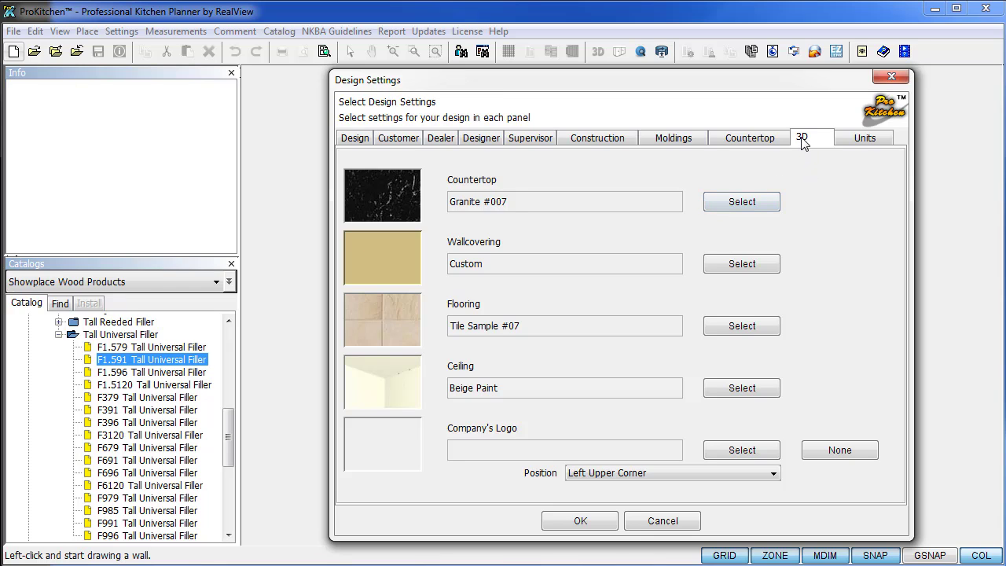
click(742, 202)
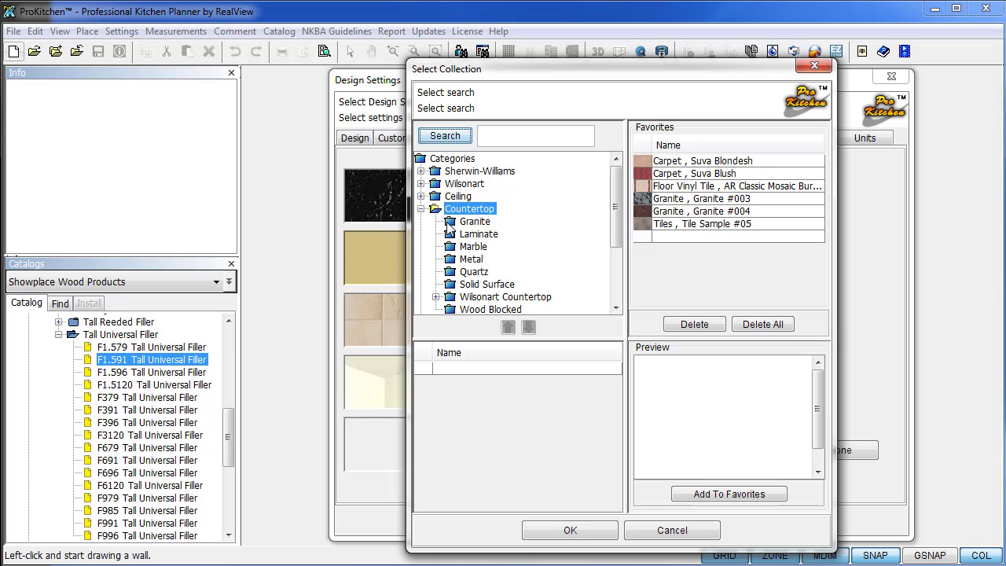
click(453, 222)
scroll(472, 460, down, 4)
scroll(472, 460, down, 3)
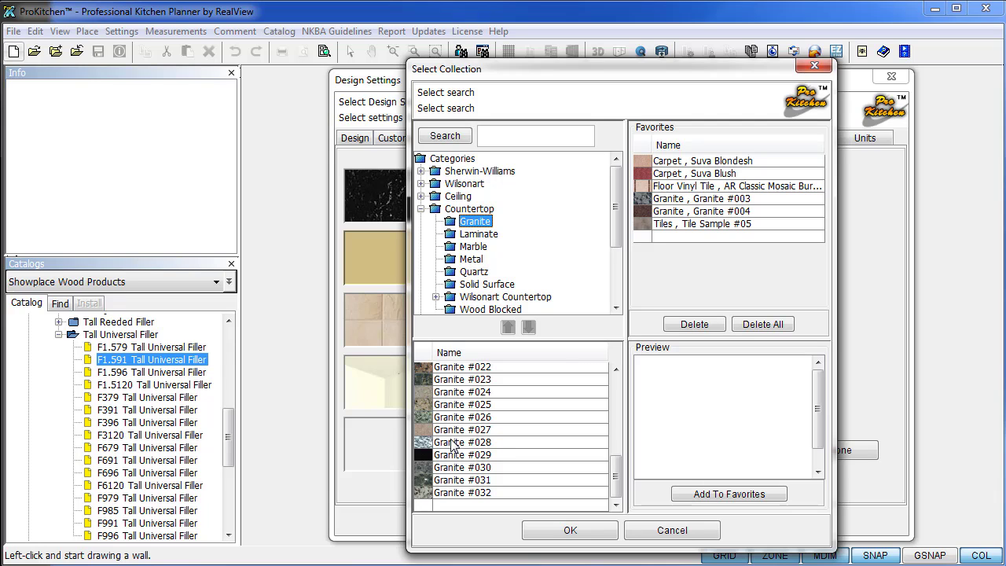
click(450, 492)
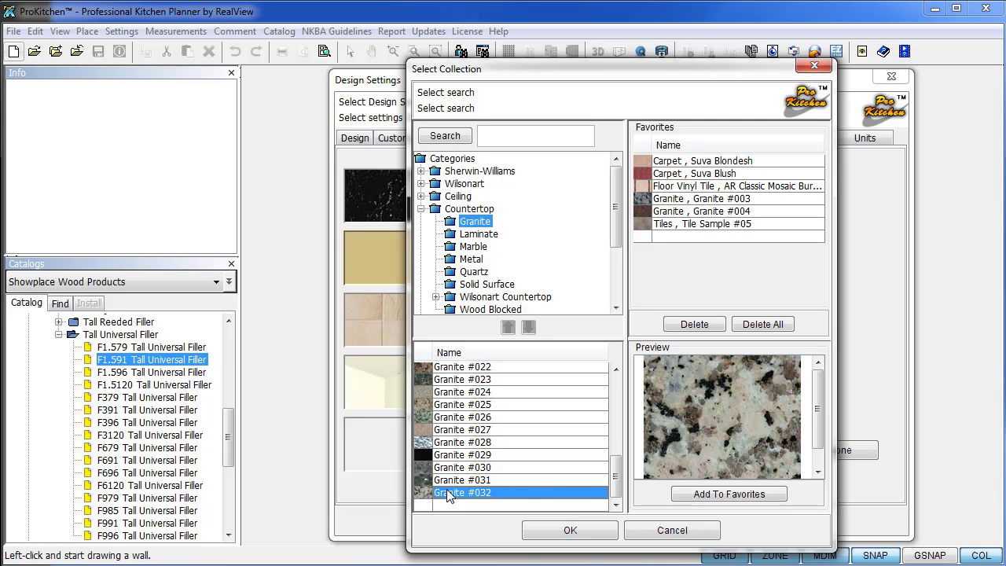
click(571, 530)
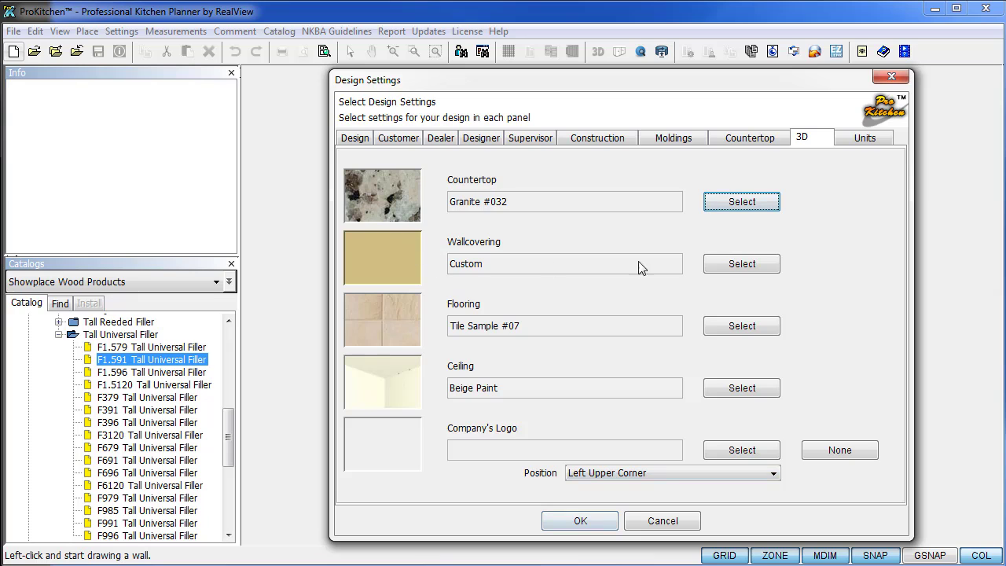
Set the wallcovering to a pale grey-blue Palette Blue paint colour.
click(740, 264)
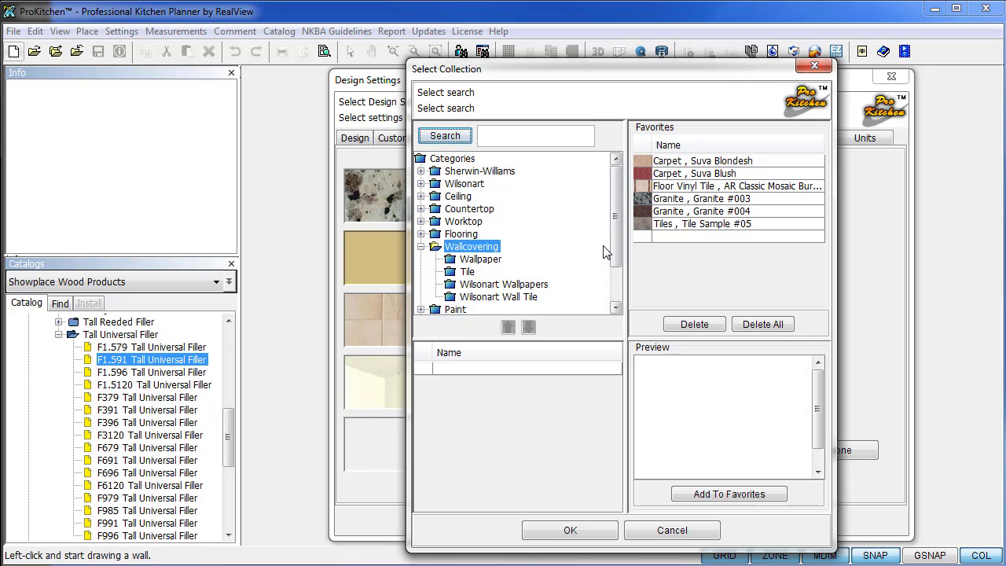
scroll(503, 268, down, 1)
click(460, 272)
click(485, 259)
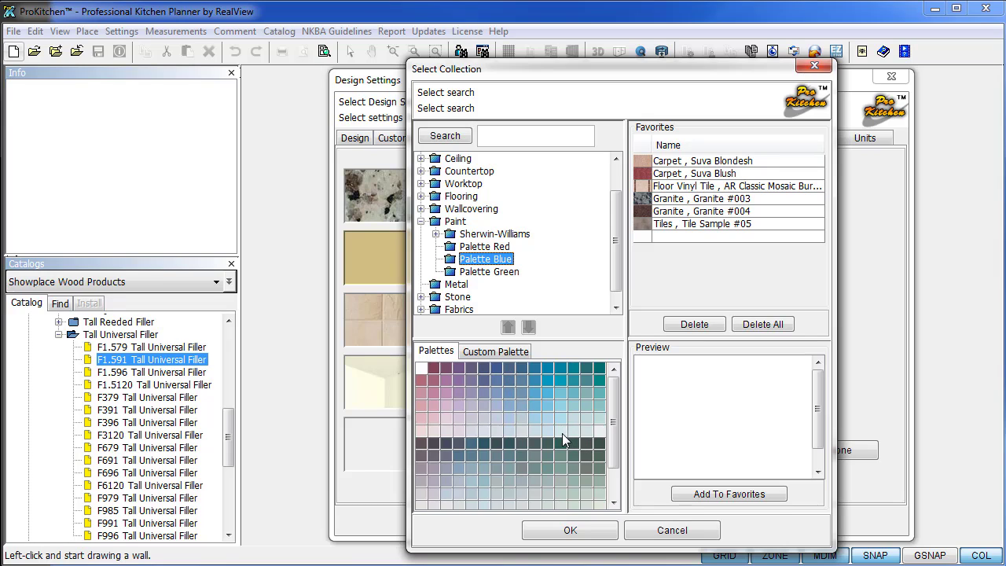
click(563, 434)
click(527, 434)
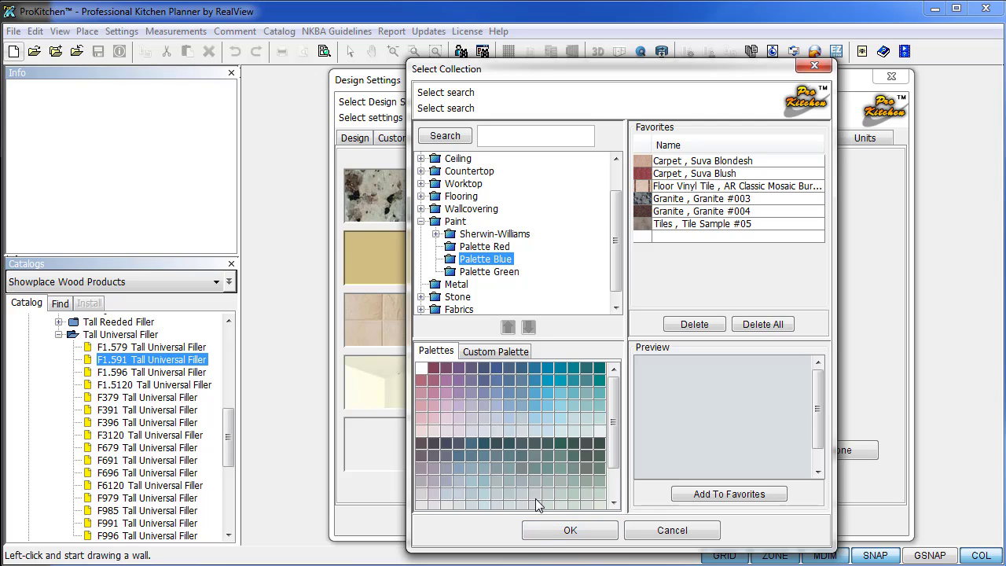
click(550, 532)
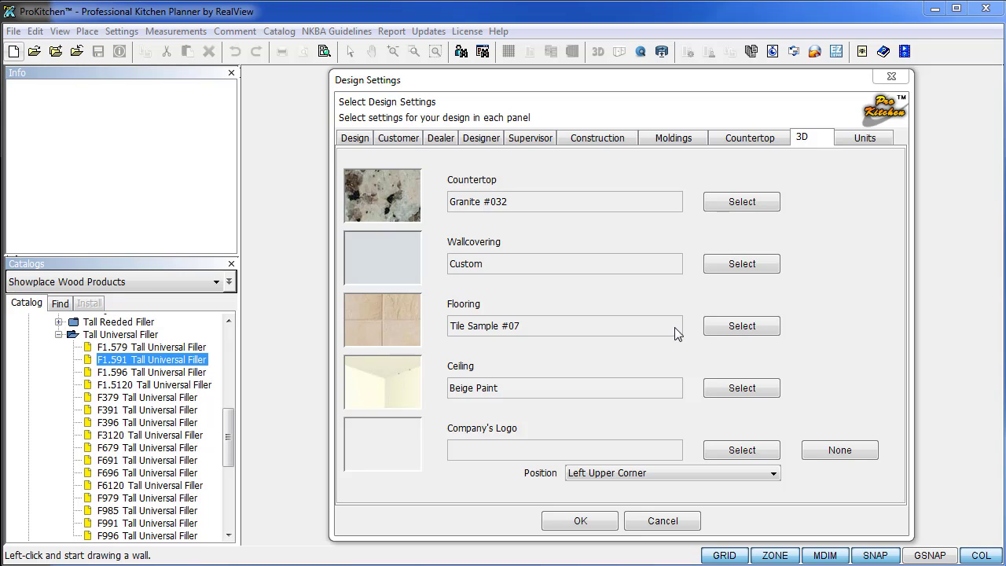
Set the flooring to Hardwood Sample #12 after previewing Samples #09 and #11.
click(754, 325)
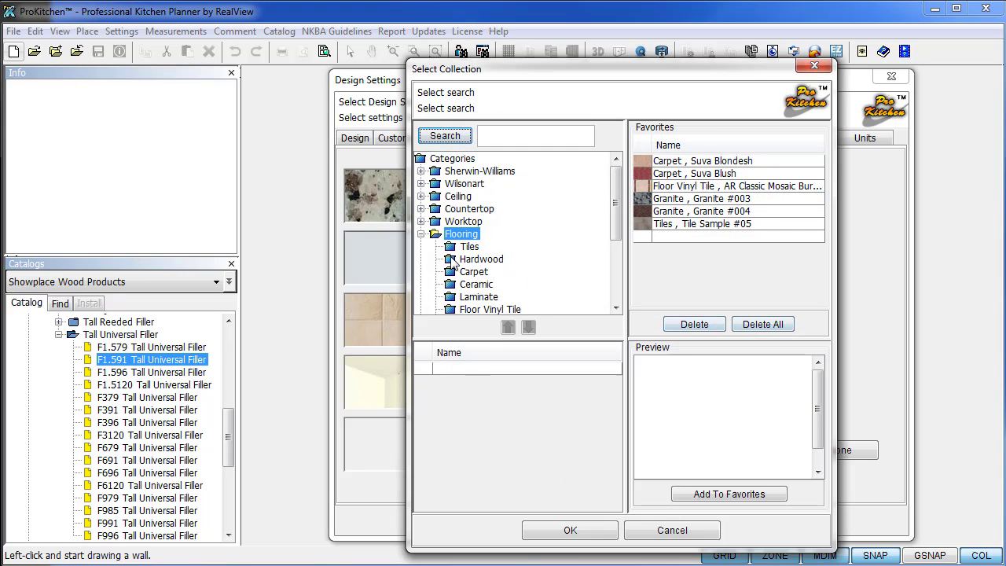
click(483, 261)
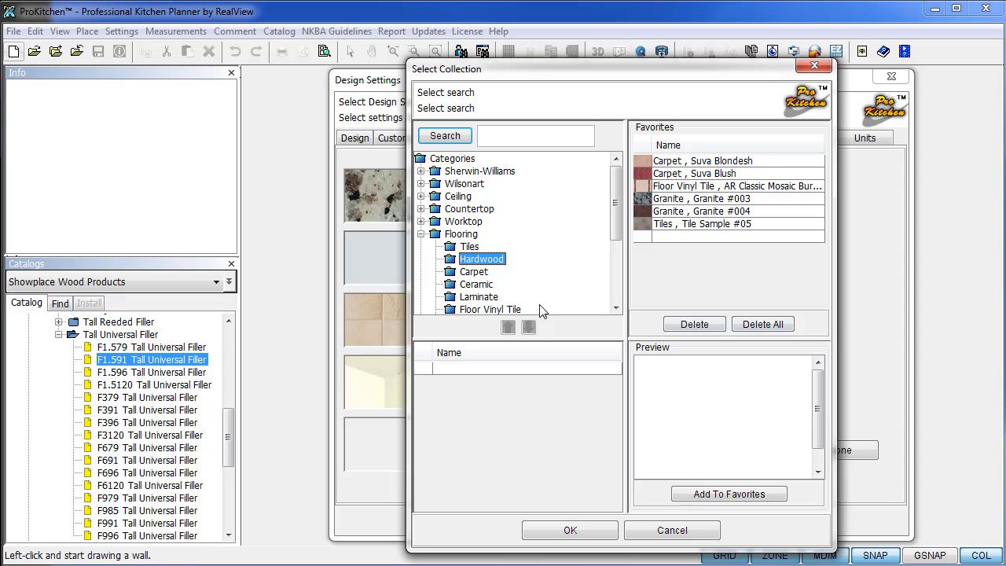
click(453, 265)
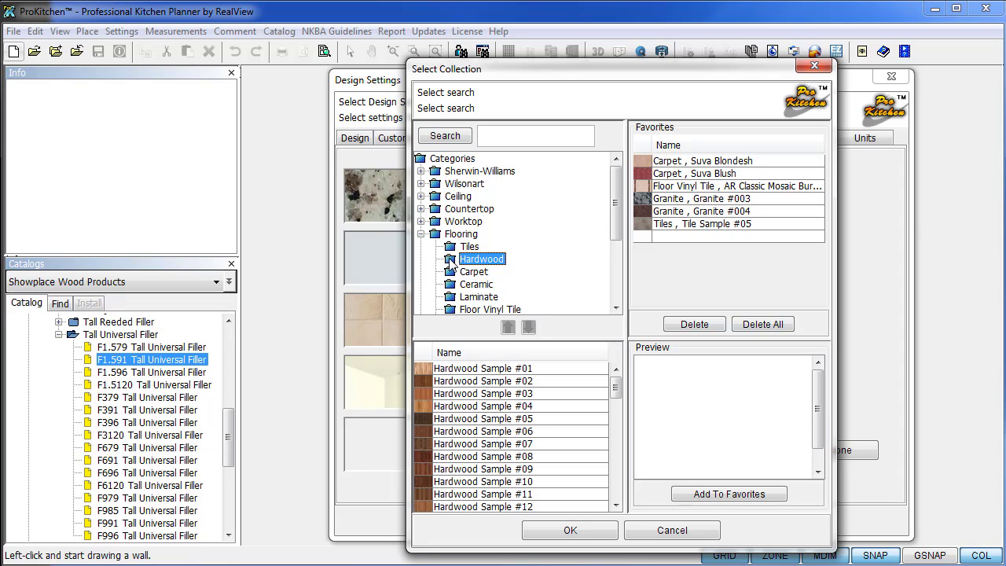
click(465, 470)
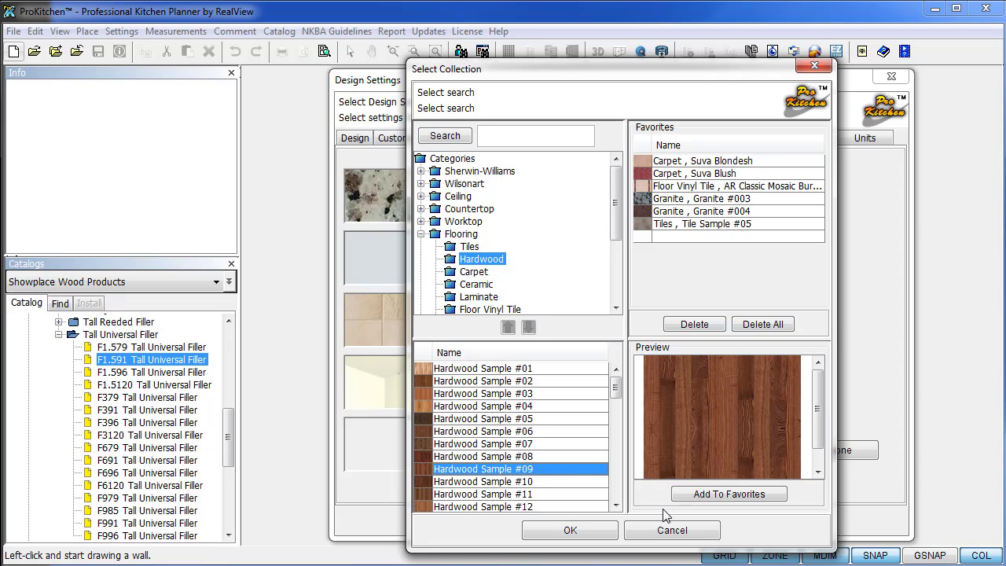
click(444, 495)
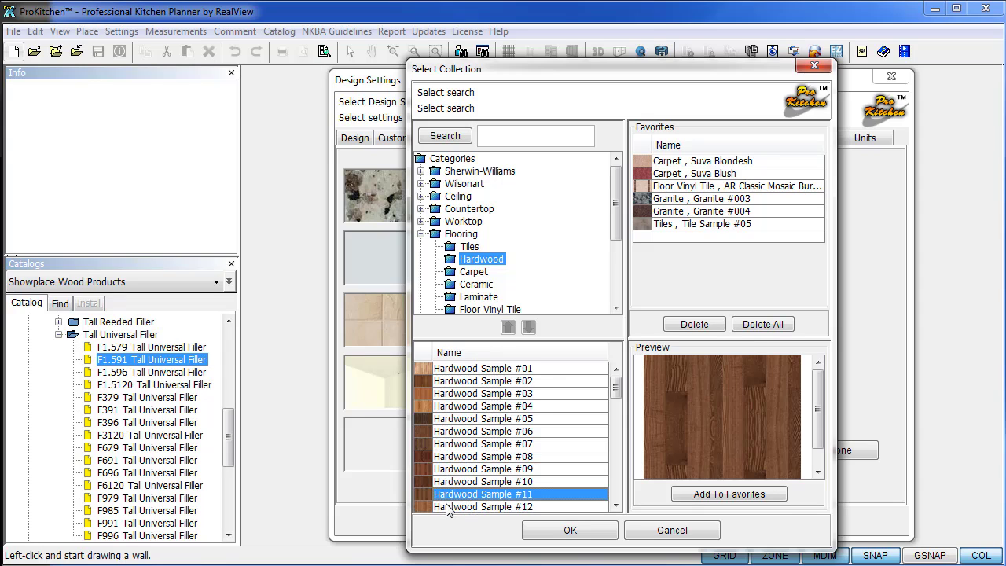
click(446, 506)
click(570, 530)
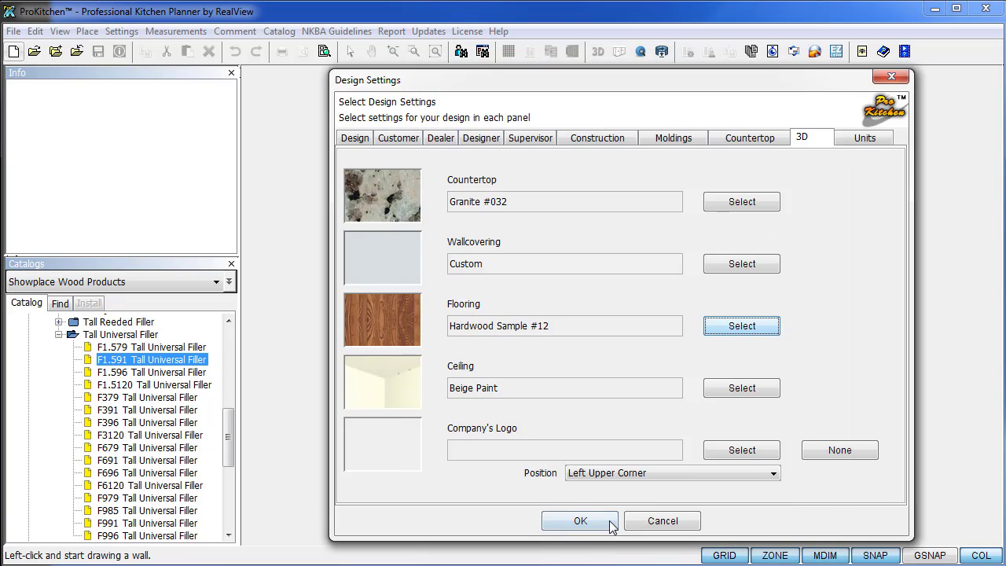
click(858, 137)
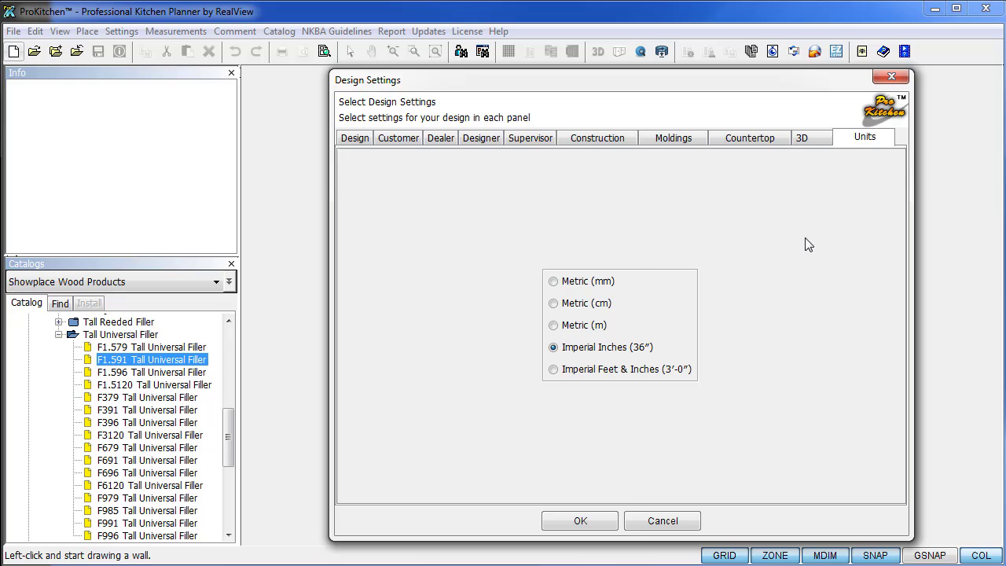
Keep Imperial Inches (36") as the units and close Design Settings.
click(581, 524)
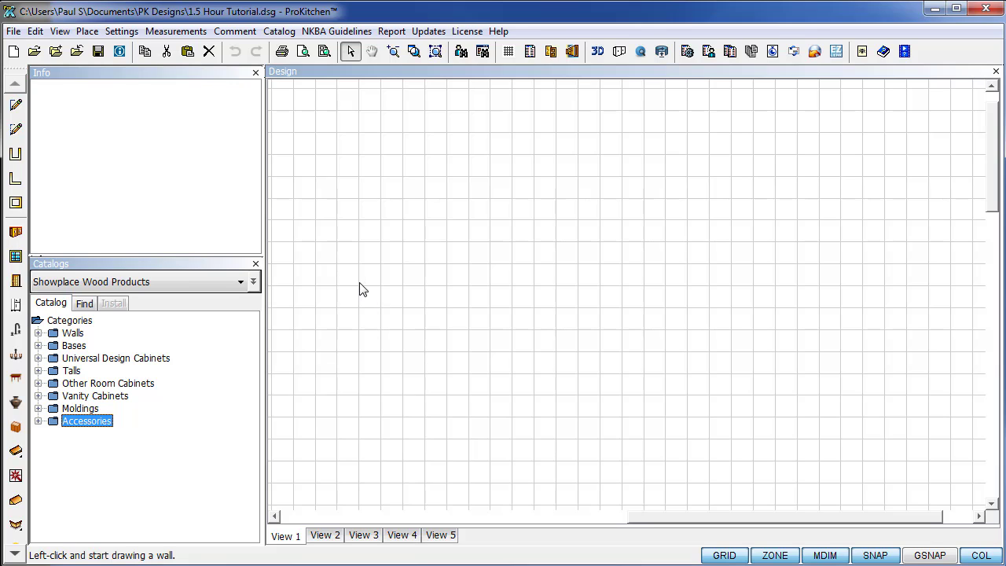
Start a wall chain with an 86-inch vertical wall and a 48-inch top wall.
click(474, 326)
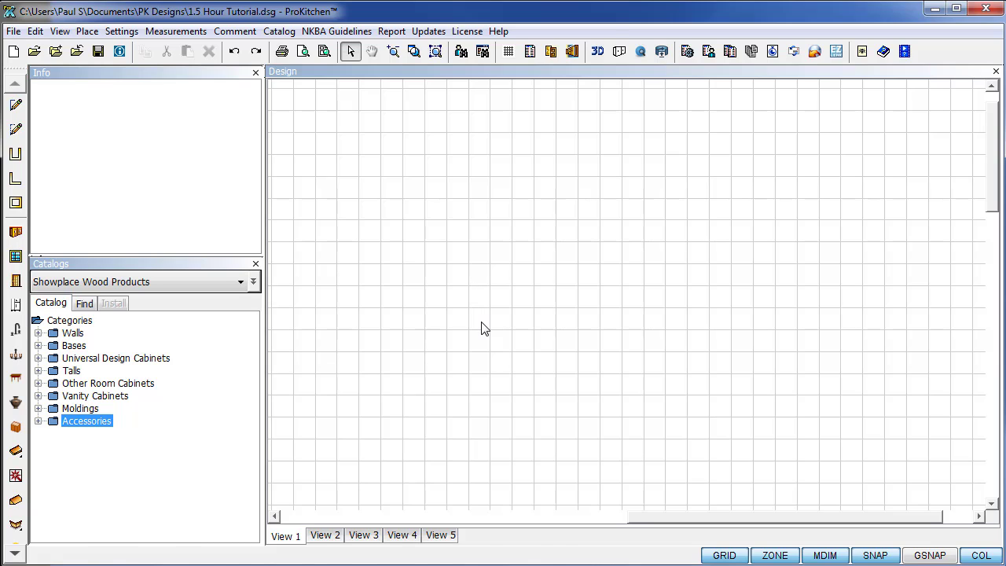
click(483, 331)
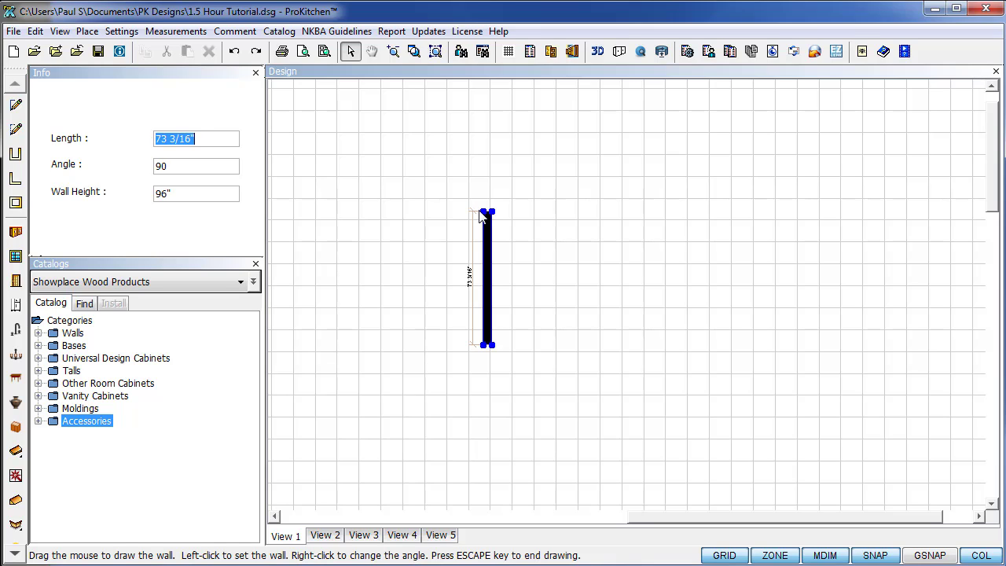
key(BackSpace)
text(86)
key(Return)
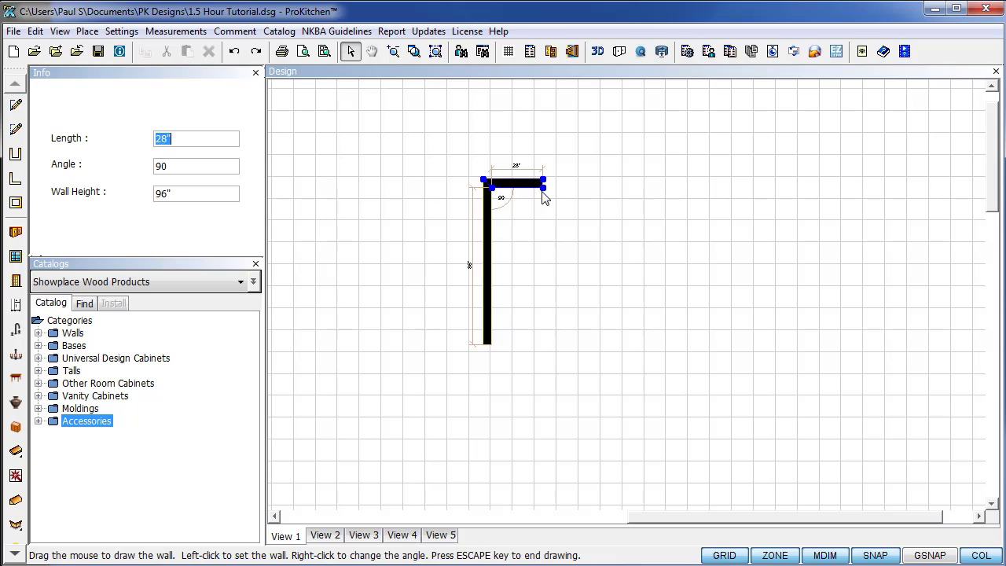
key(Return)
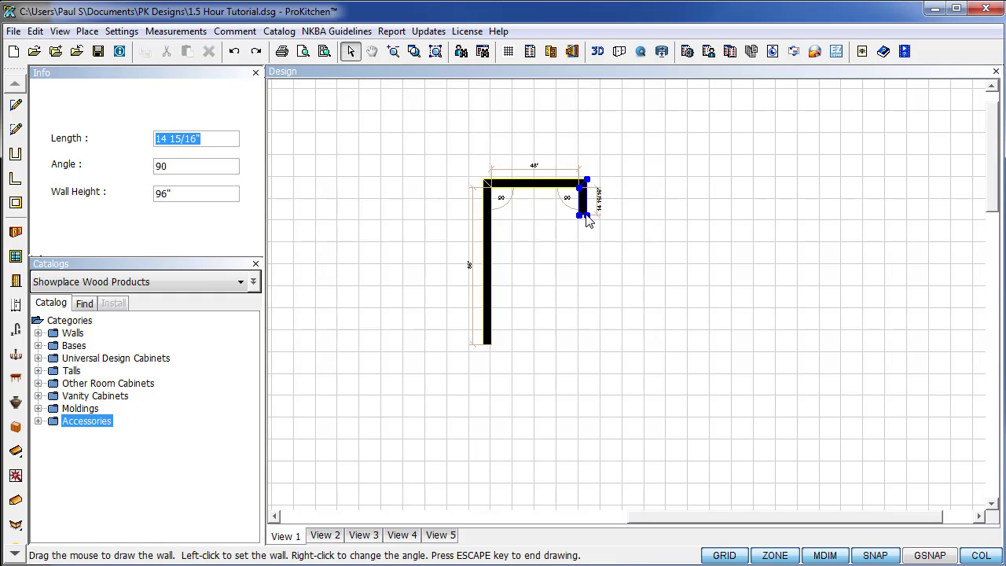
Add two 48-inch walls at 135° angles, then end the wall chain.
text(48)
key(Tab)
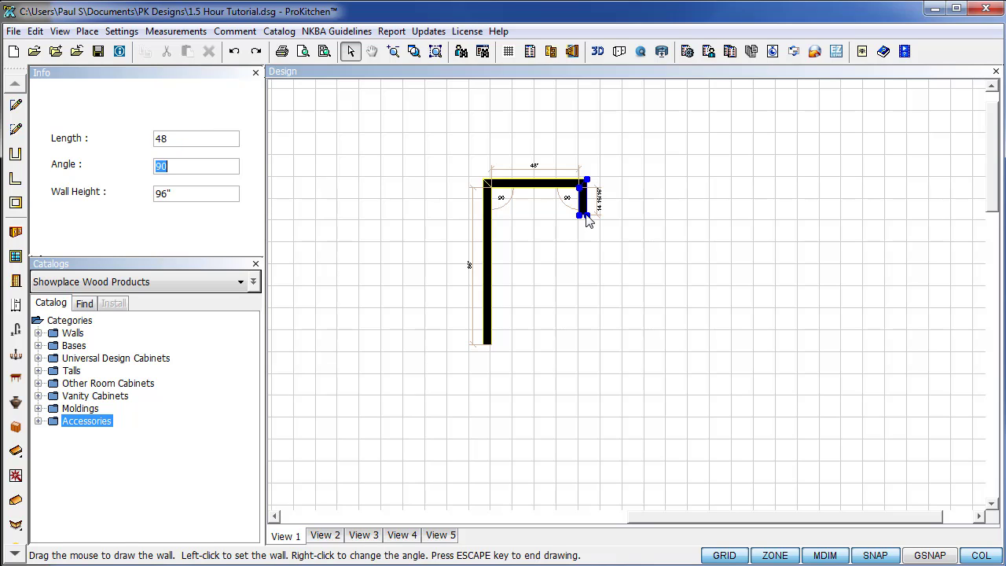
text(135)
key(Return)
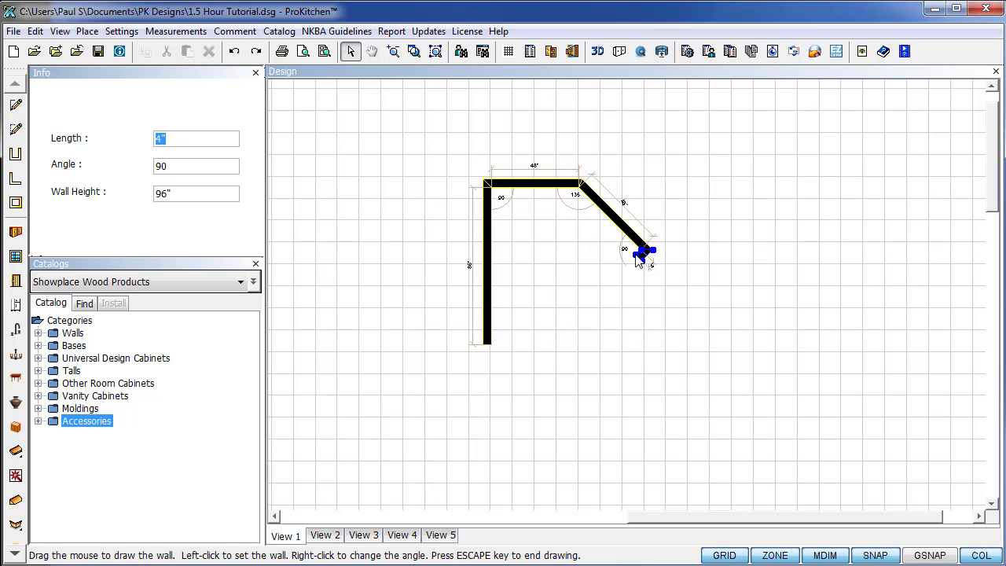
text(48)
key(Tab)
text(135)
key(Return)
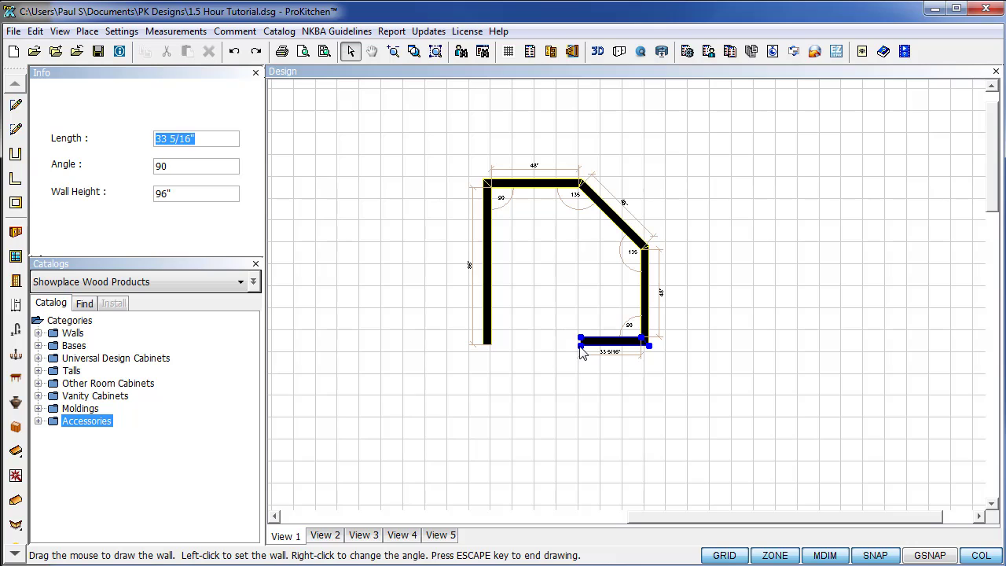
key(Escape)
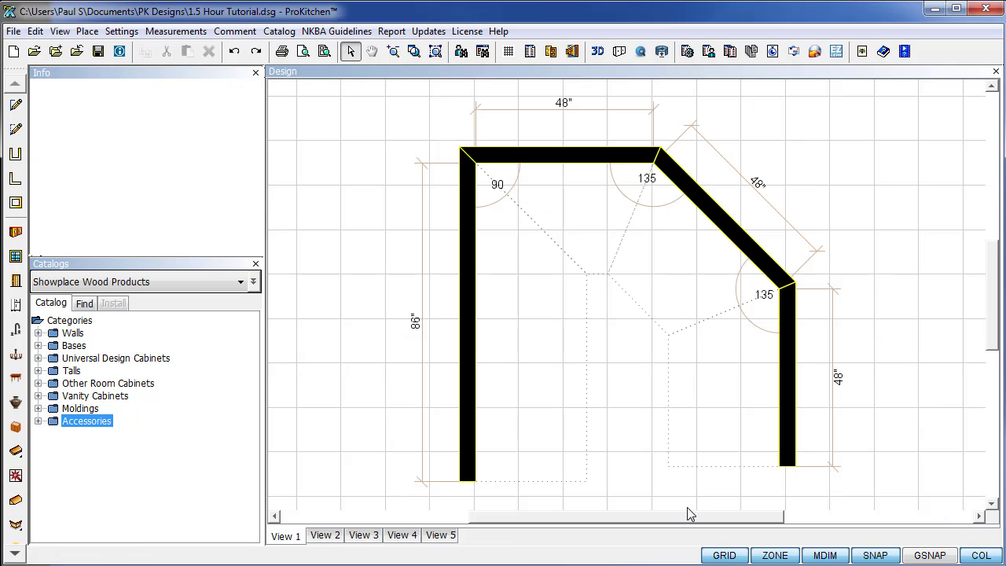
Delete the four drawn walls: left, top, diagonal and remaining vertical.
click(471, 445)
key(Delete)
click(541, 157)
key(Delete)
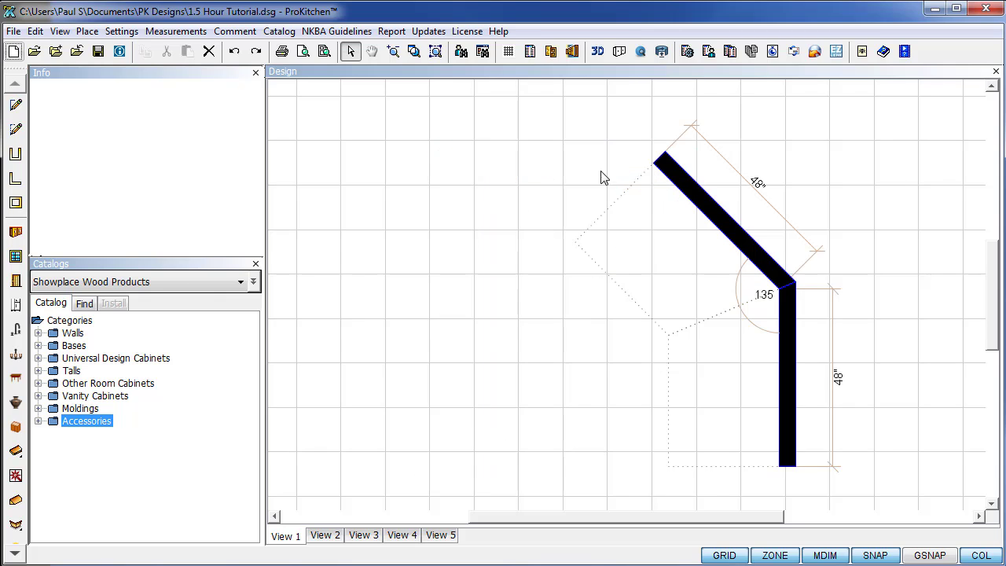
click(700, 201)
key(Delete)
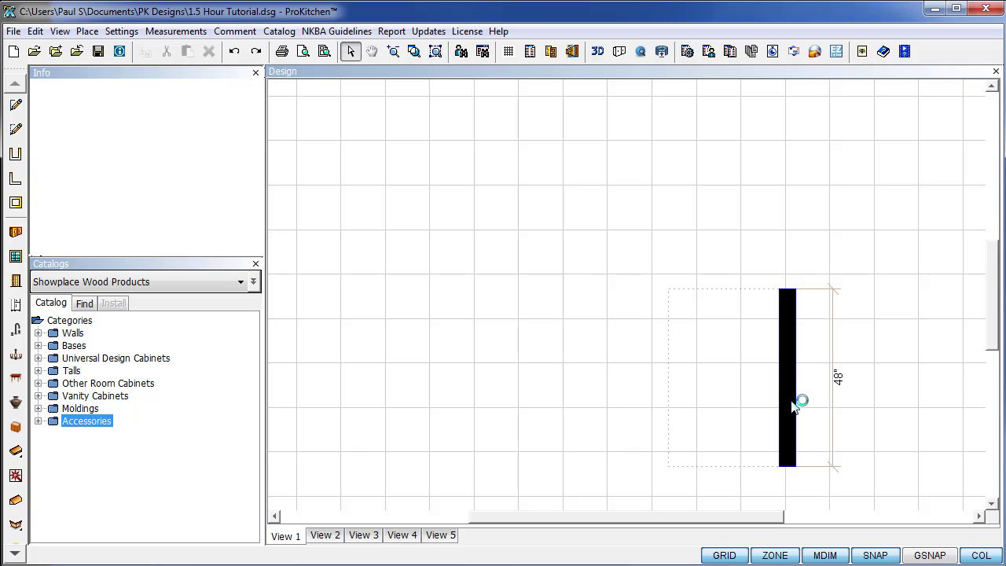
click(786, 401)
key(Delete)
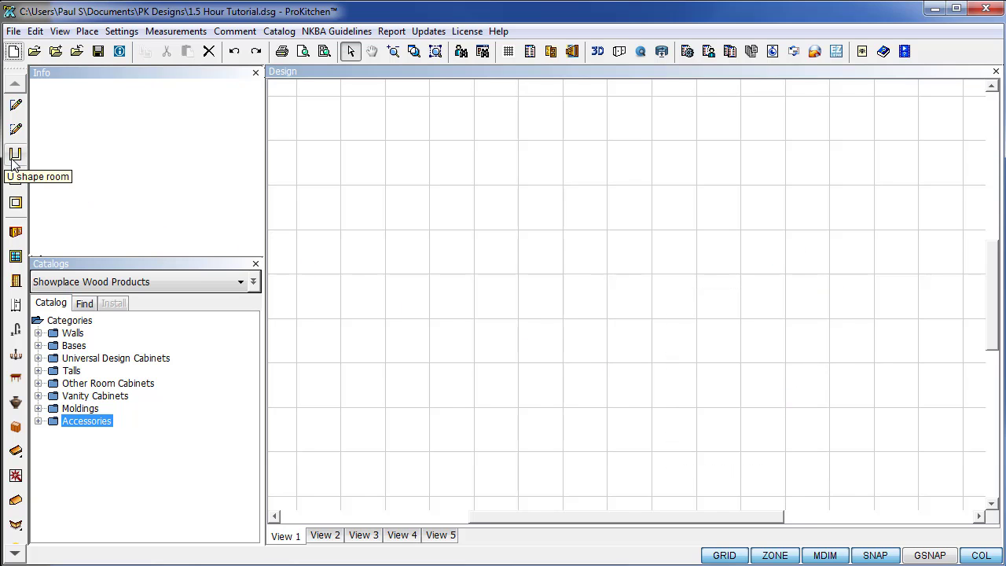
Create a U-shaped room with dimension A raised to 120 inches.
click(15, 155)
click(590, 281)
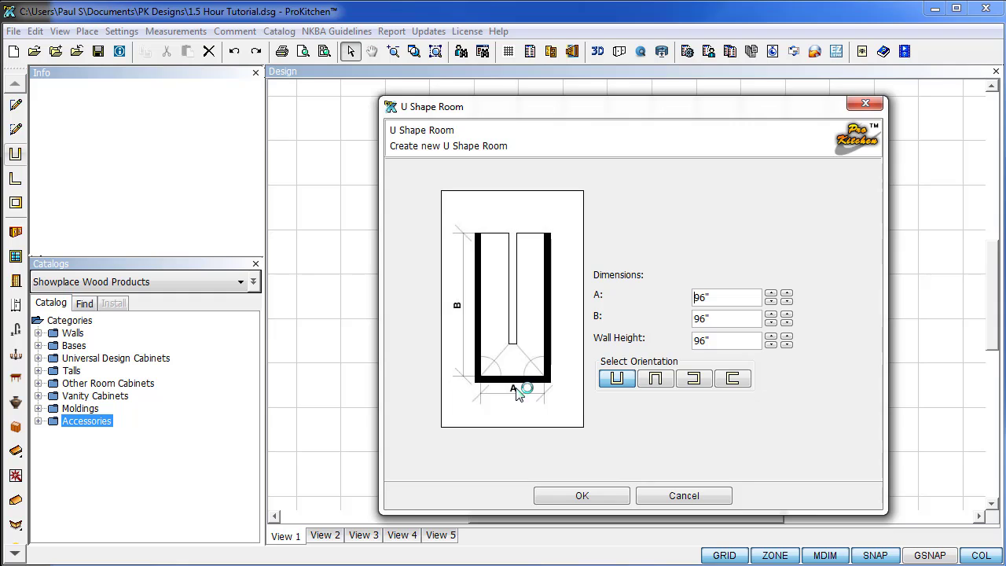
click(771, 294)
click(770, 293)
click(771, 293)
click(771, 293)
click(770, 294)
click(770, 294)
click(771, 294)
click(770, 293)
click(771, 293)
triple_click(771, 293)
triple_click(770, 293)
triple_click(770, 293)
triple_click(770, 293)
triple_click(770, 293)
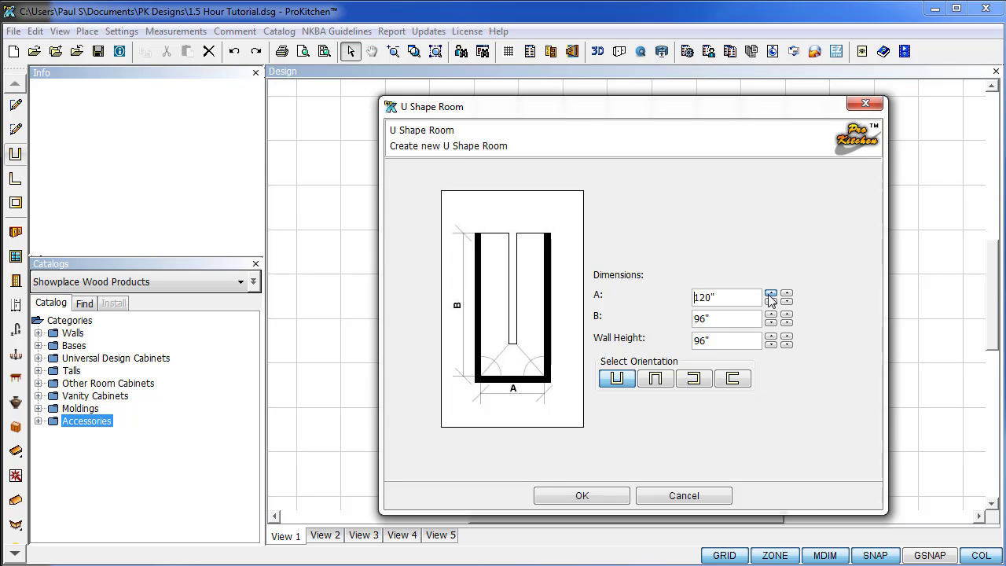
click(582, 495)
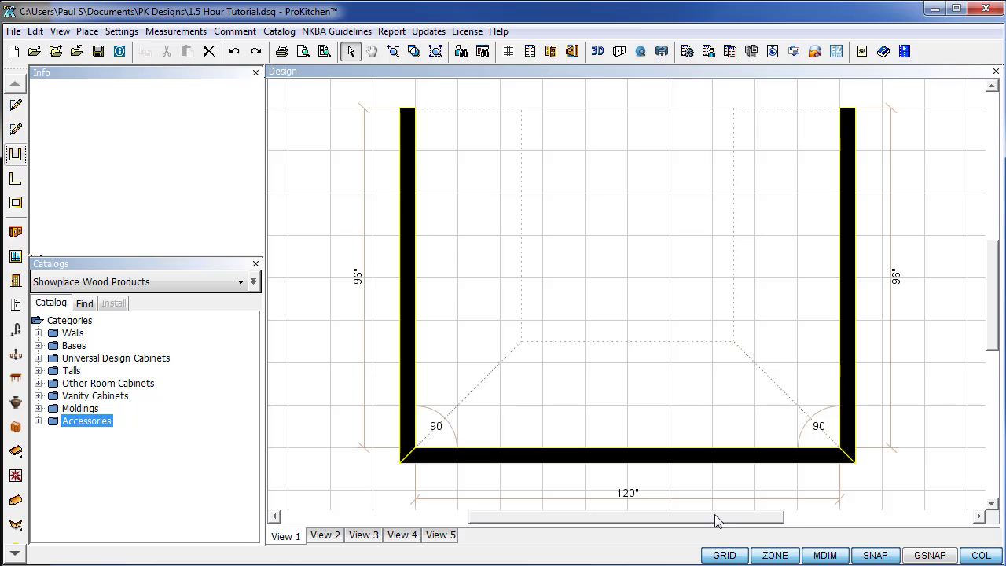
Delete the U room's left, bottom and right walls.
click(410, 259)
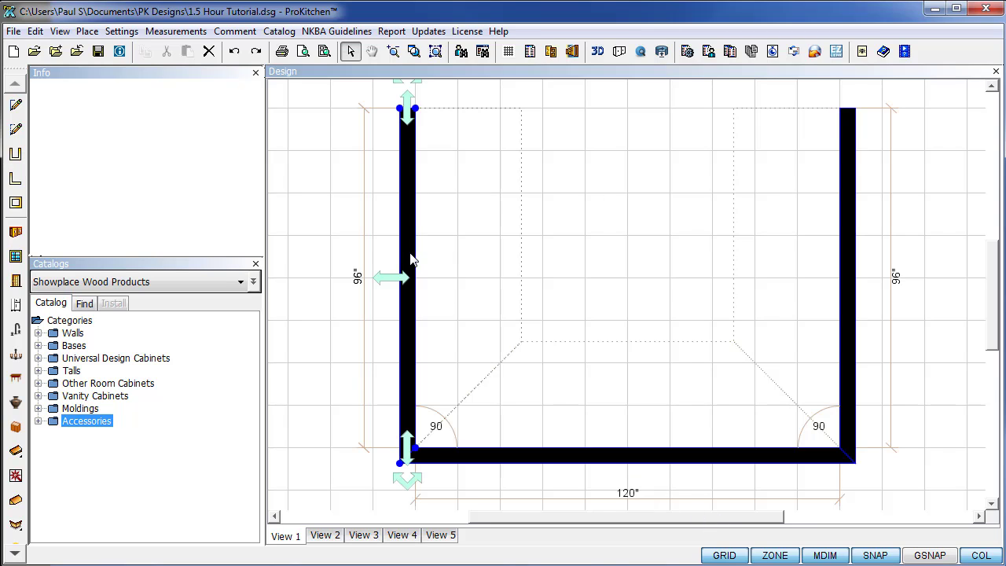
key(Delete)
click(528, 456)
key(Delete)
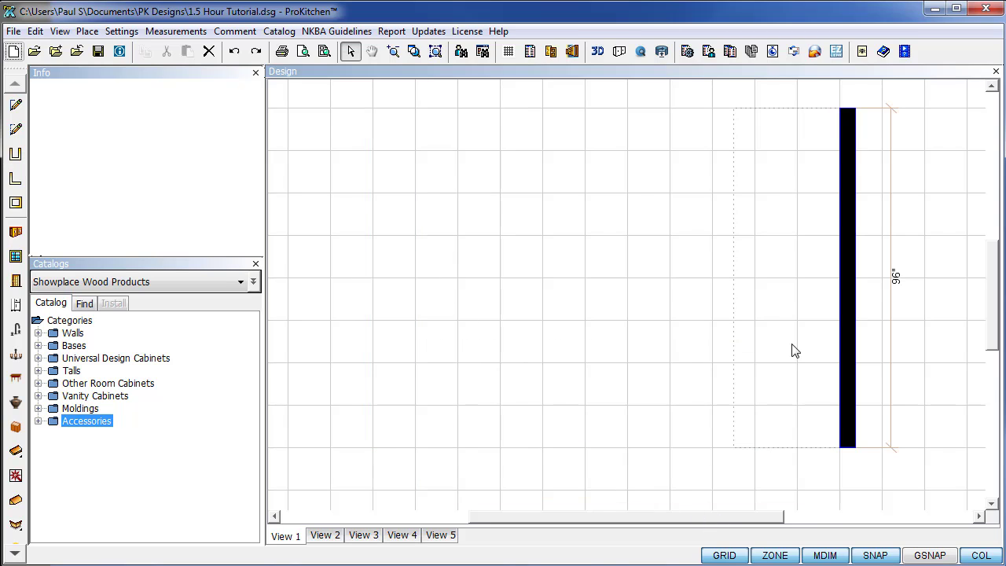
click(849, 304)
key(Delete)
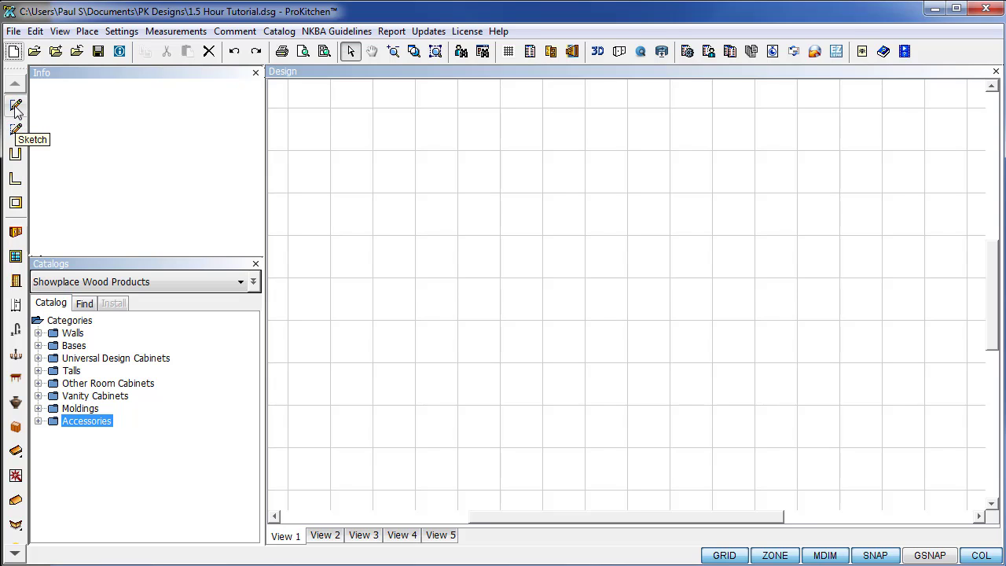
Use the mouse wheel over the empty floor plan to zoom out and widen the grid view.
scroll(621, 350, down, 1)
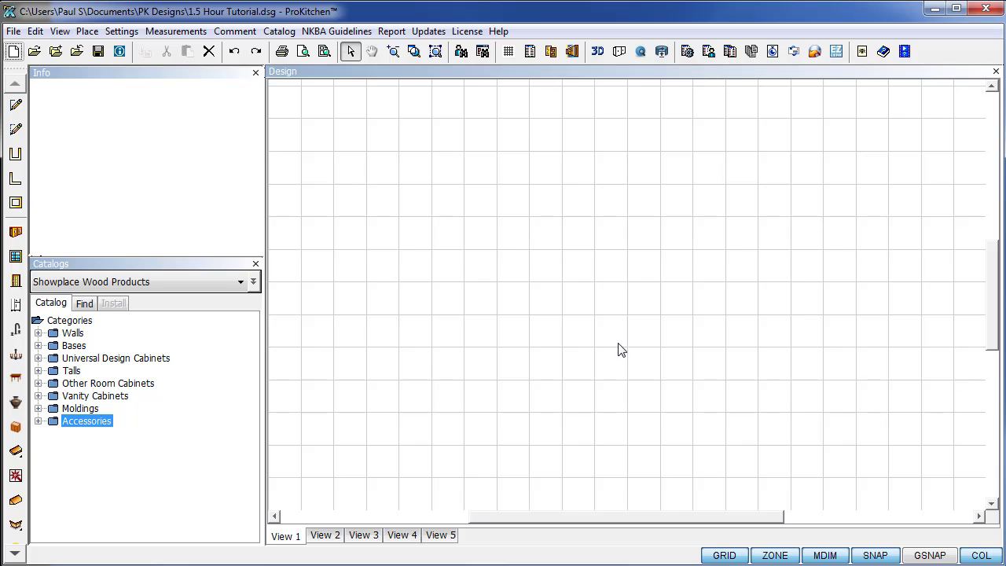
scroll(621, 350, down, 4)
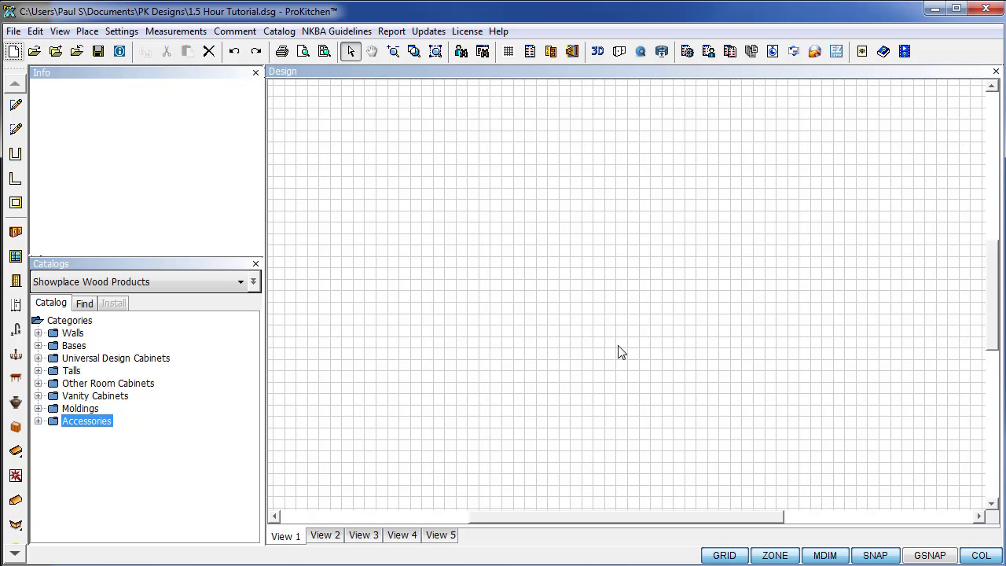
scroll(577, 408, up, 4)
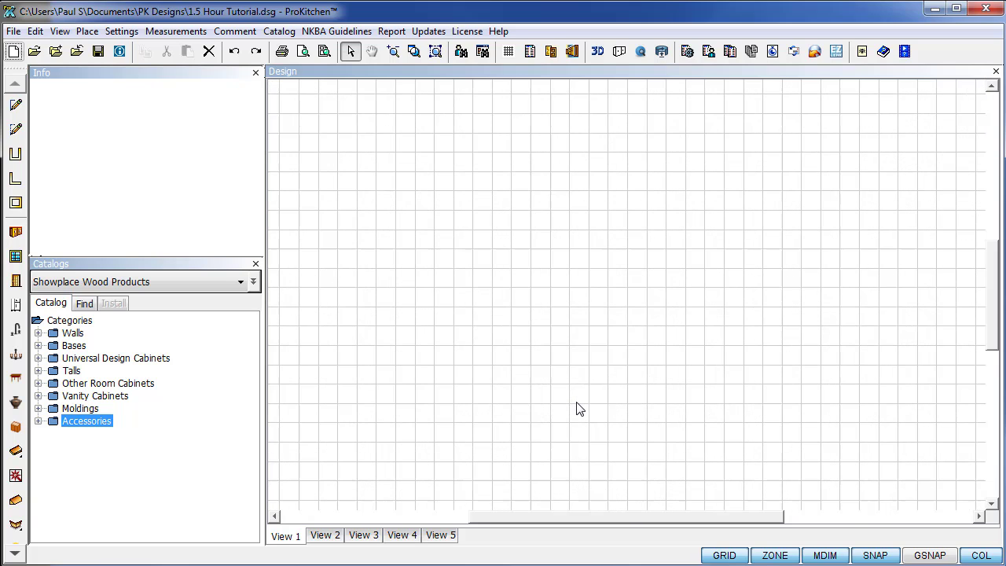
scroll(579, 410, down, 4)
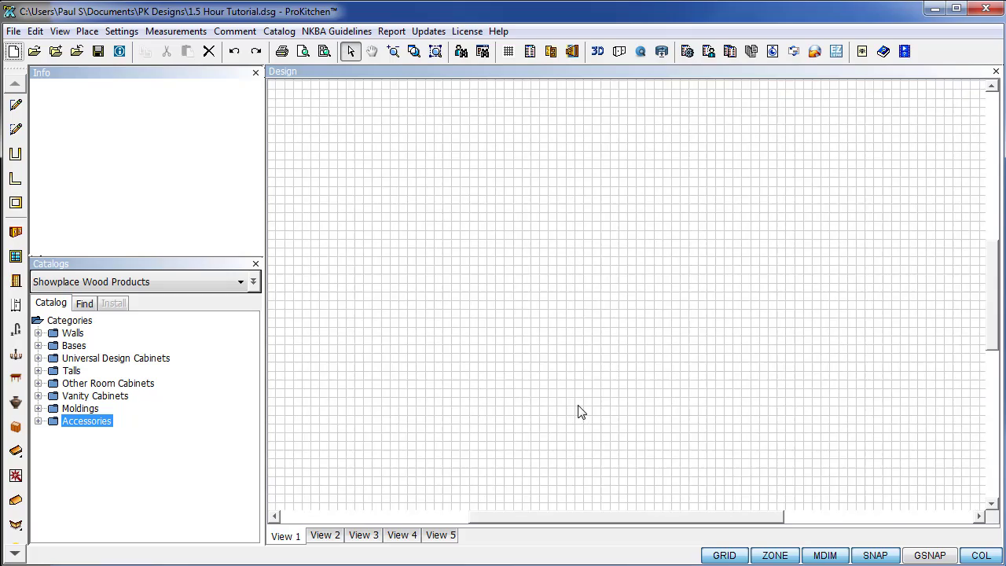
scroll(580, 410, down, 1)
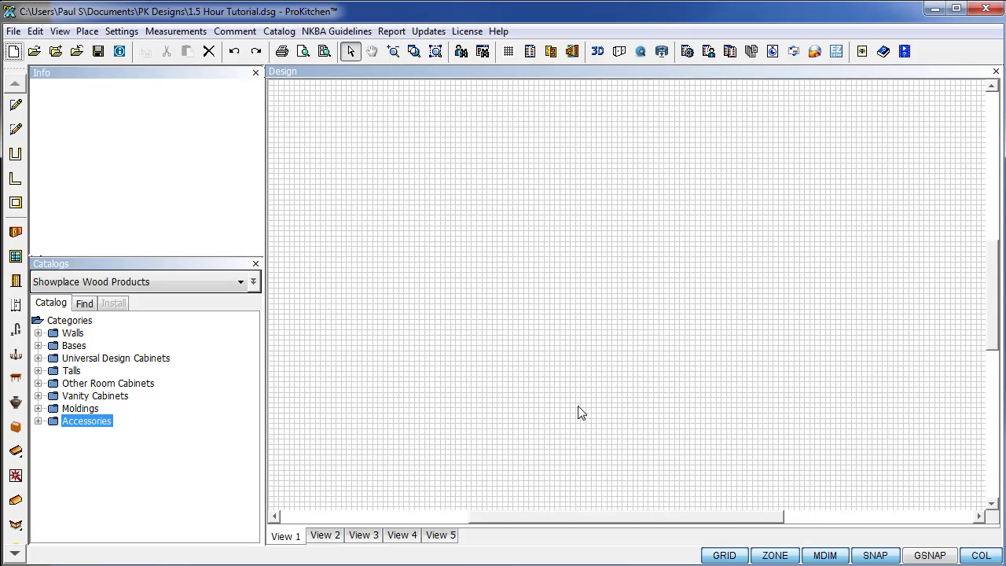
scroll(579, 412, up, 4)
scroll(580, 412, up, 4)
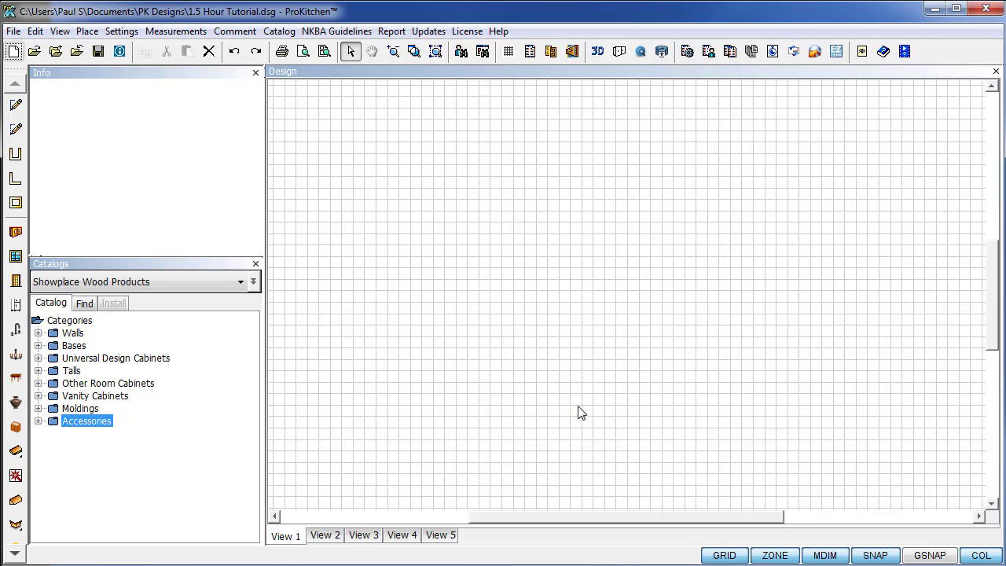
Start a new room outline with walls of 84, 93, 402 and 138 inches.
click(17, 107)
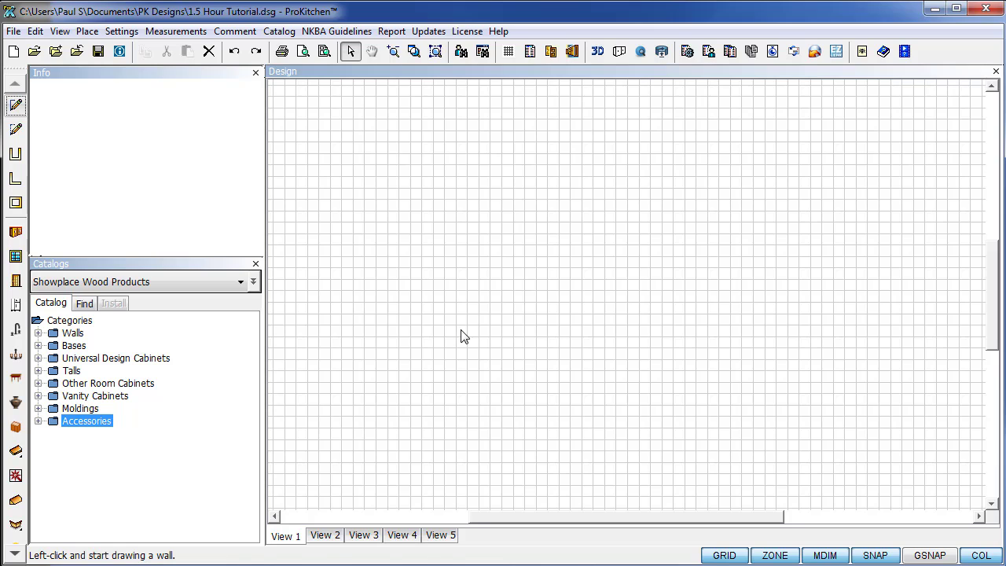
click(462, 333)
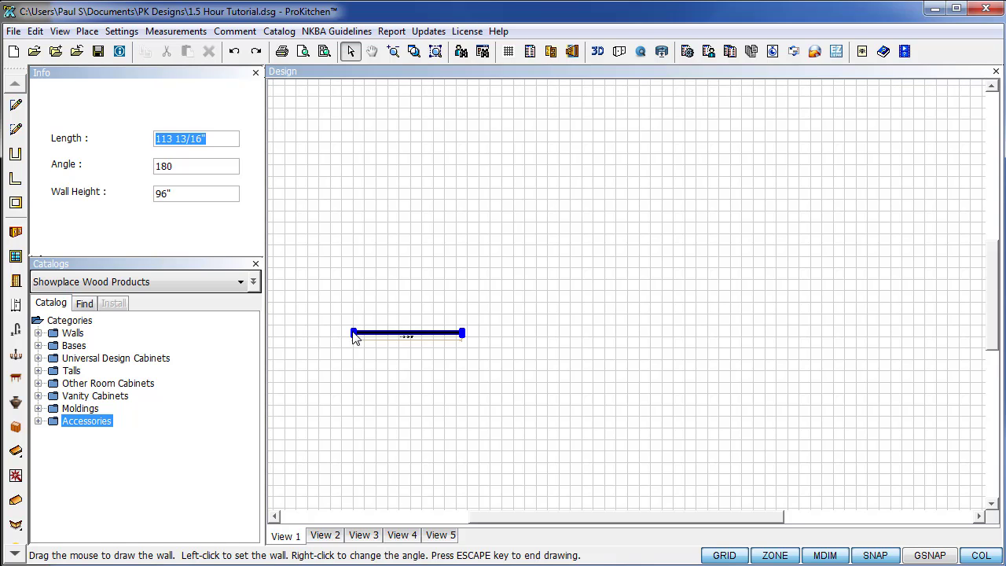
key(BackSpace)
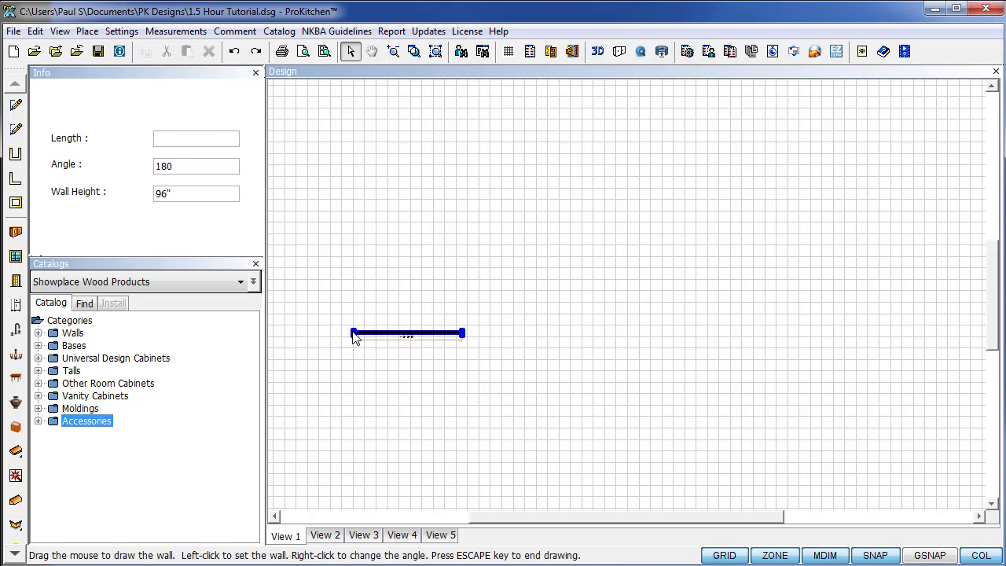
text(84)
key(Return)
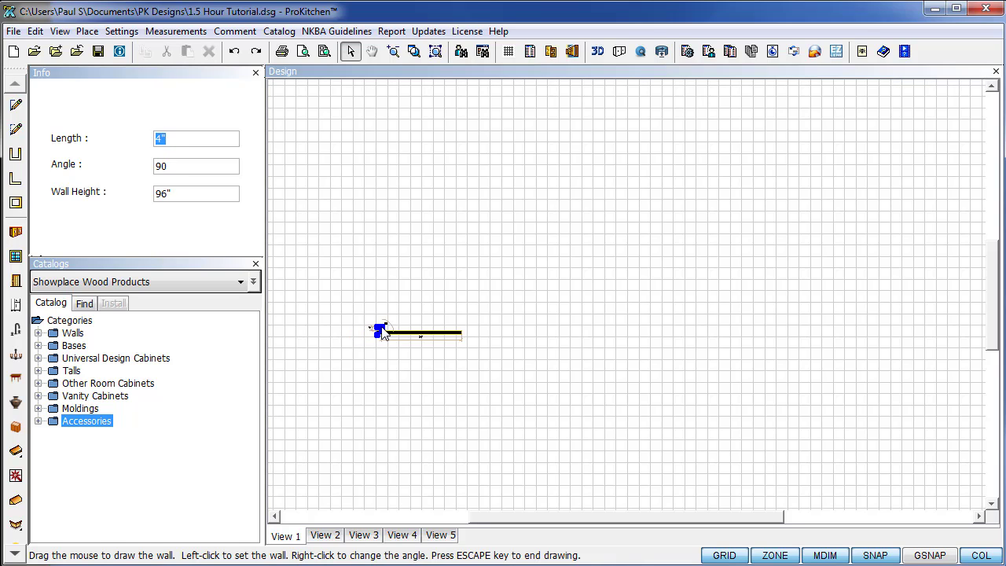
text(93)
key(Return)
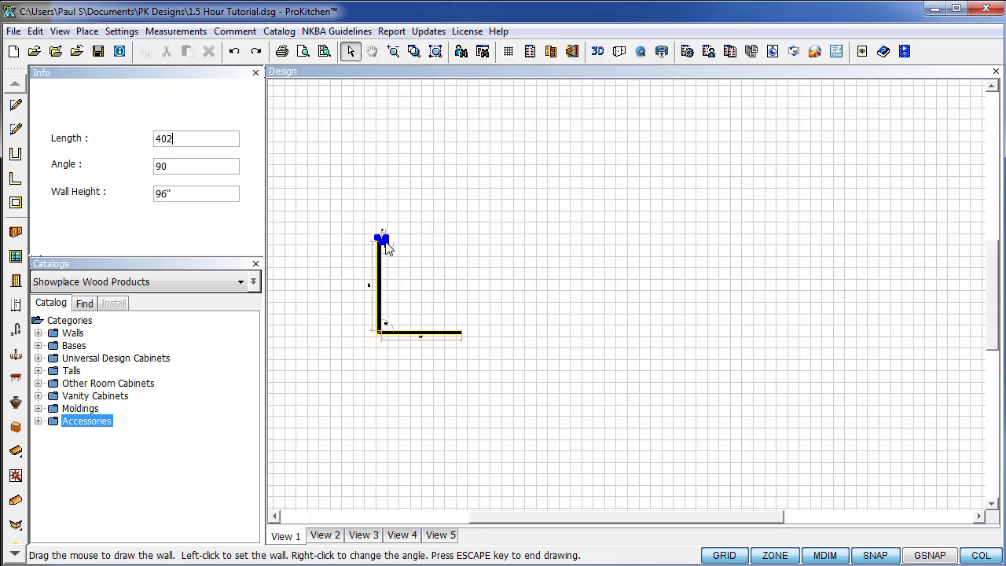
key(Return)
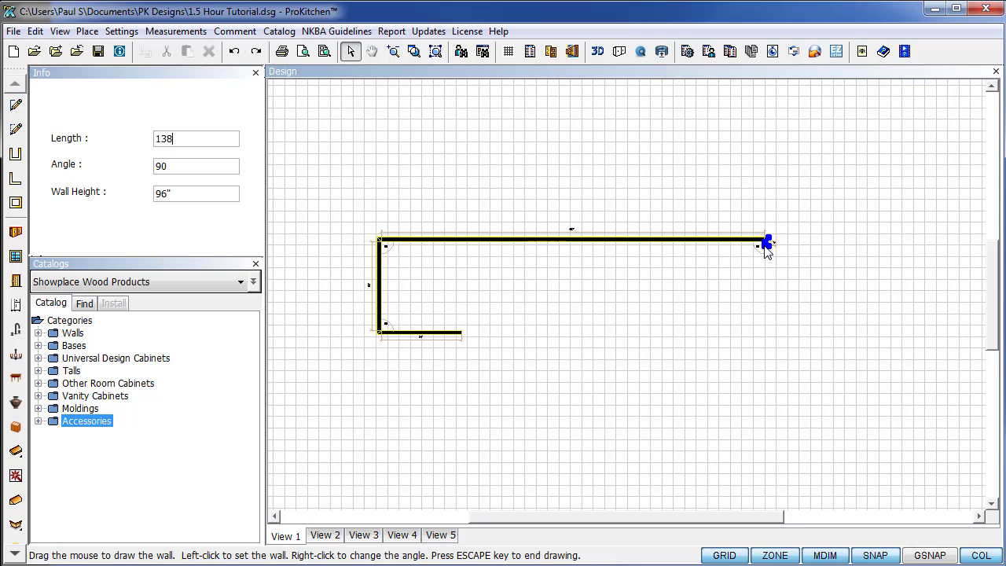
key(Return)
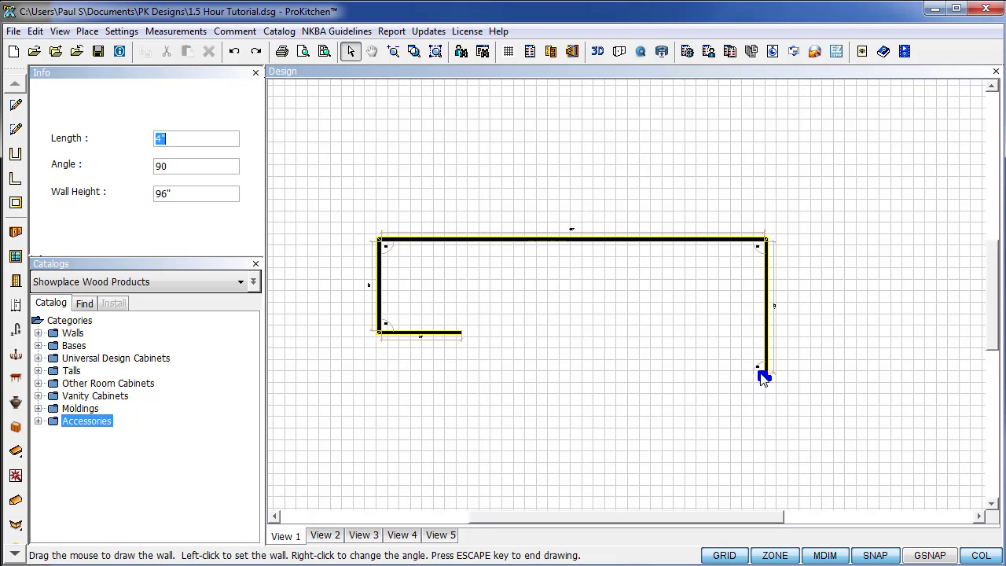
Add the 210, 85 (270° angle), 104 and 148-inch walls and close the room.
text(210)
key(Return)
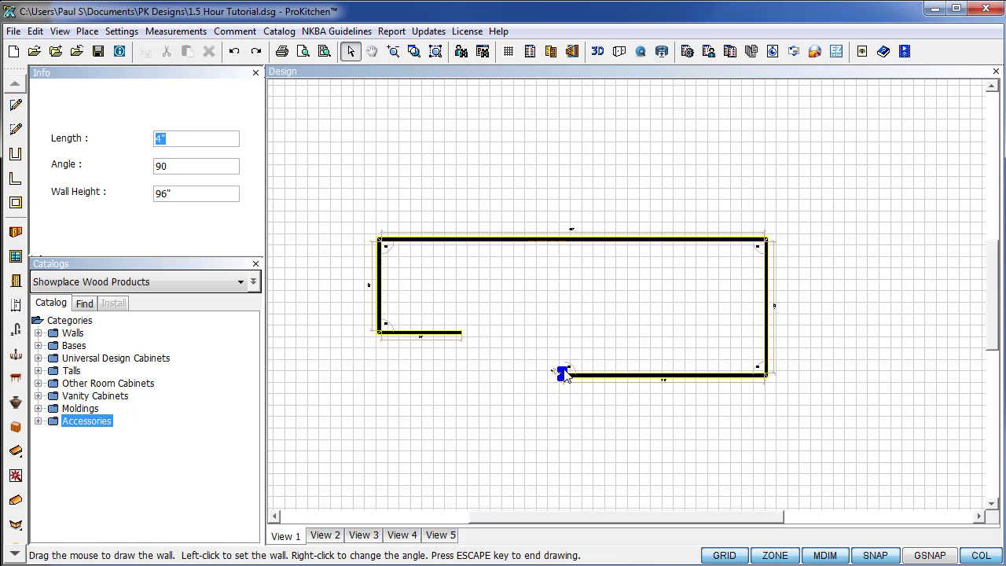
key(Tab)
text(270)
key(Return)
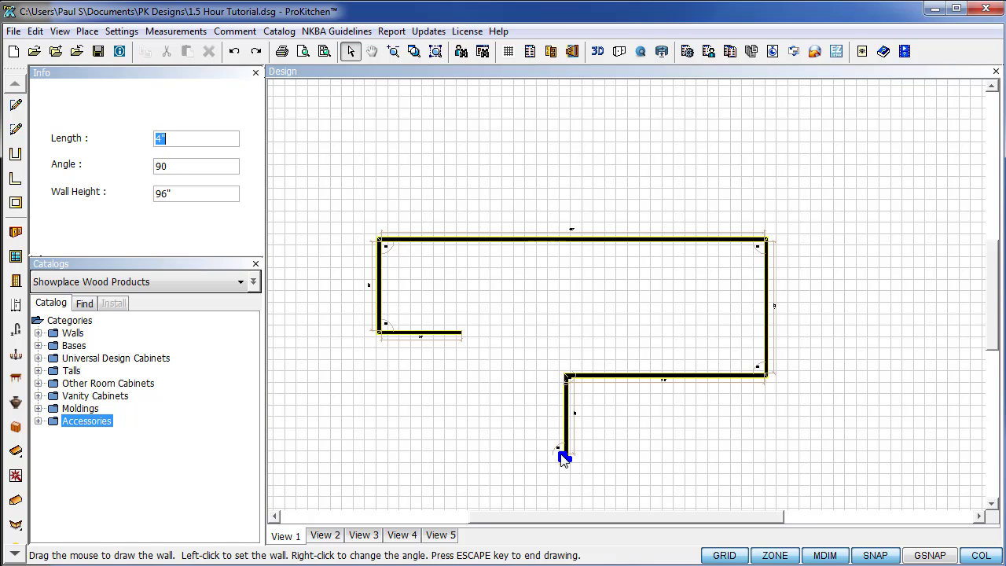
text(104)
key(Return)
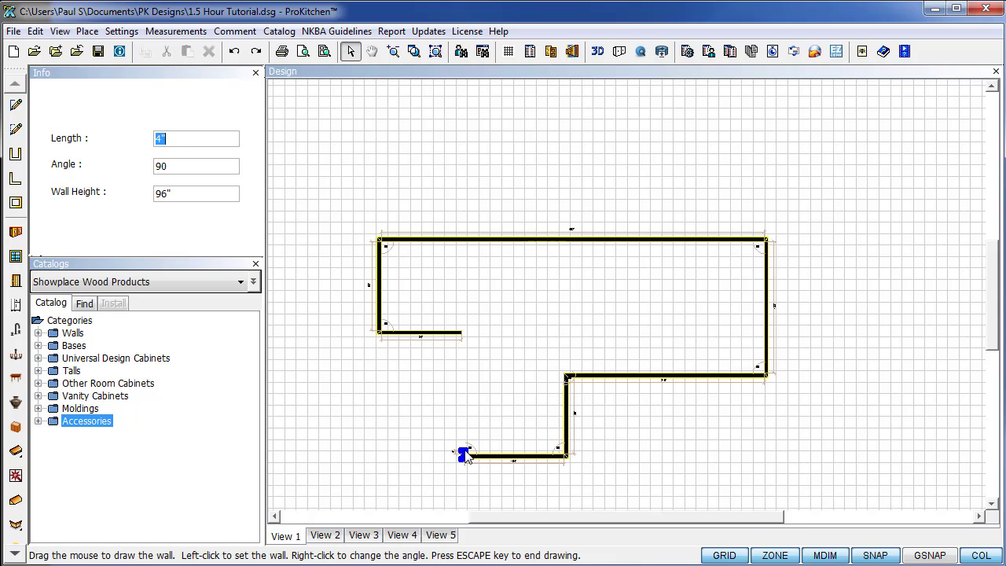
text(148)
key(Return)
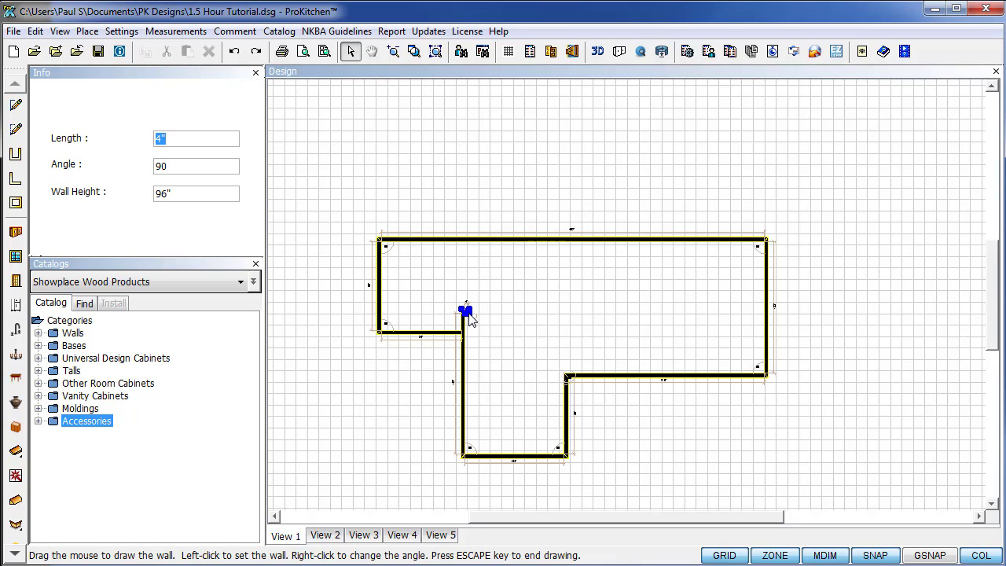
text(0)
key(Return)
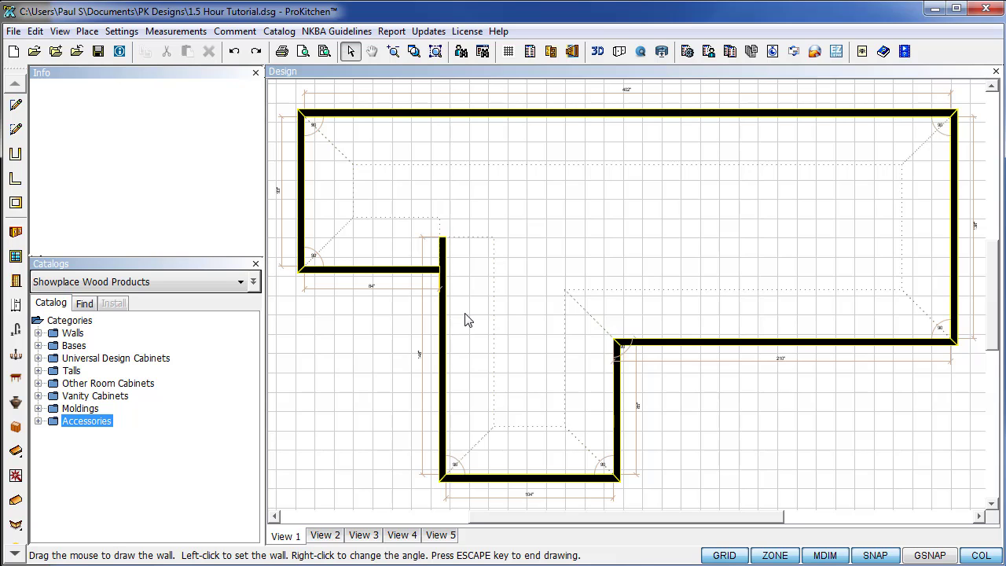
scroll(414, 285, up, 2)
scroll(401, 287, down, 2)
Place two WCLWG72_offwhite casement windows on the top wall, left and right.
click(15, 260)
click(437, 204)
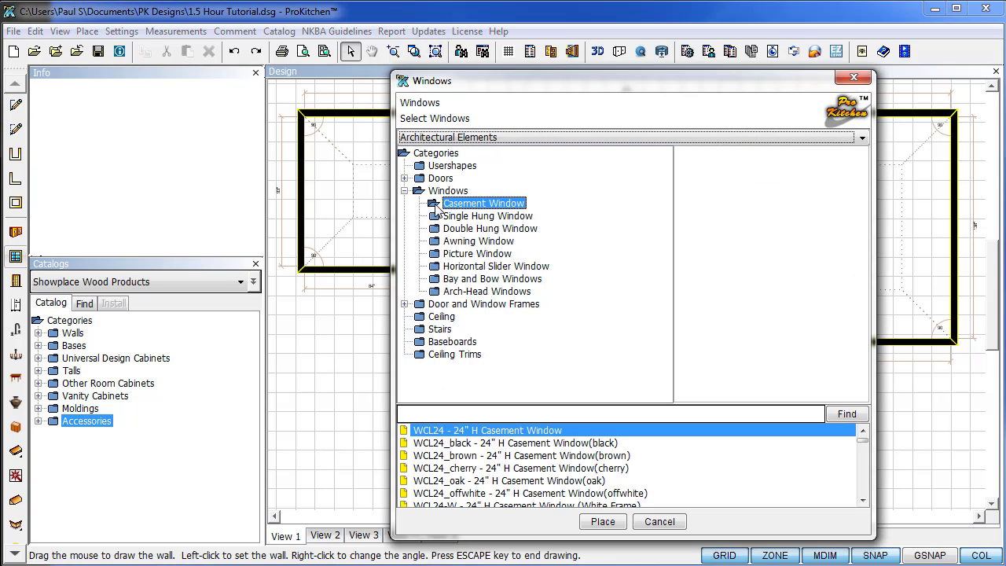
scroll(529, 476, down, 5)
scroll(528, 476, down, 8)
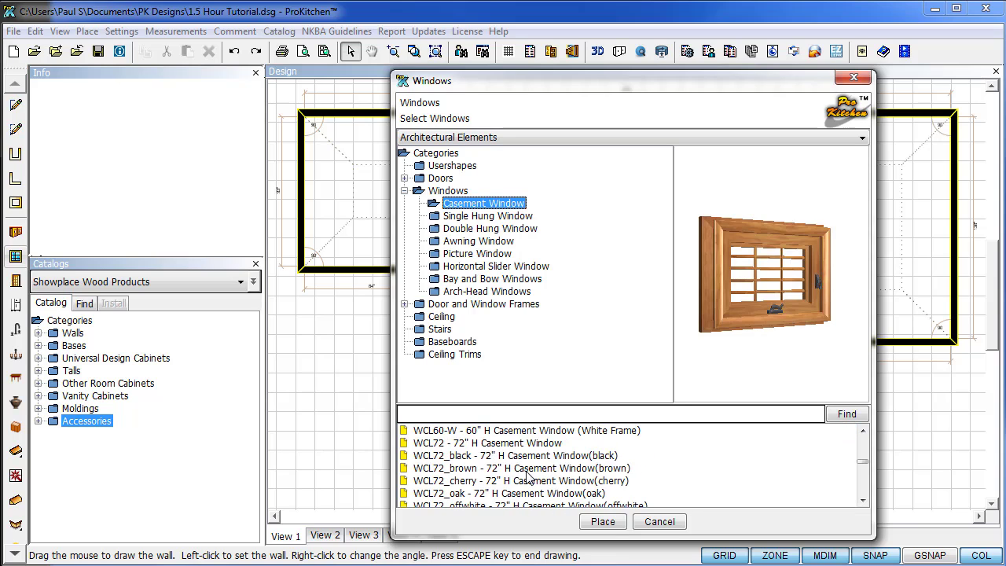
scroll(528, 476, up, 1)
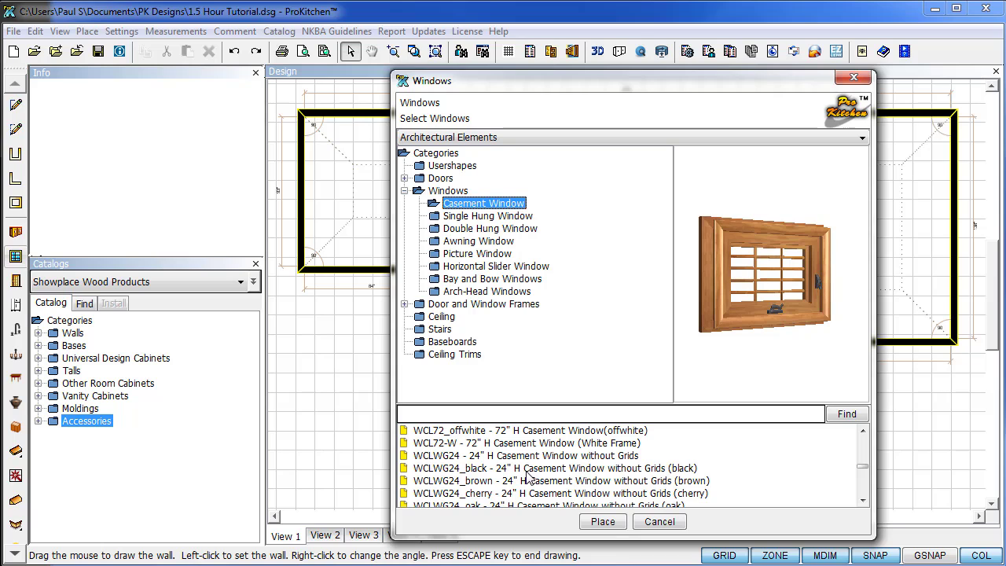
scroll(528, 475, down, 12)
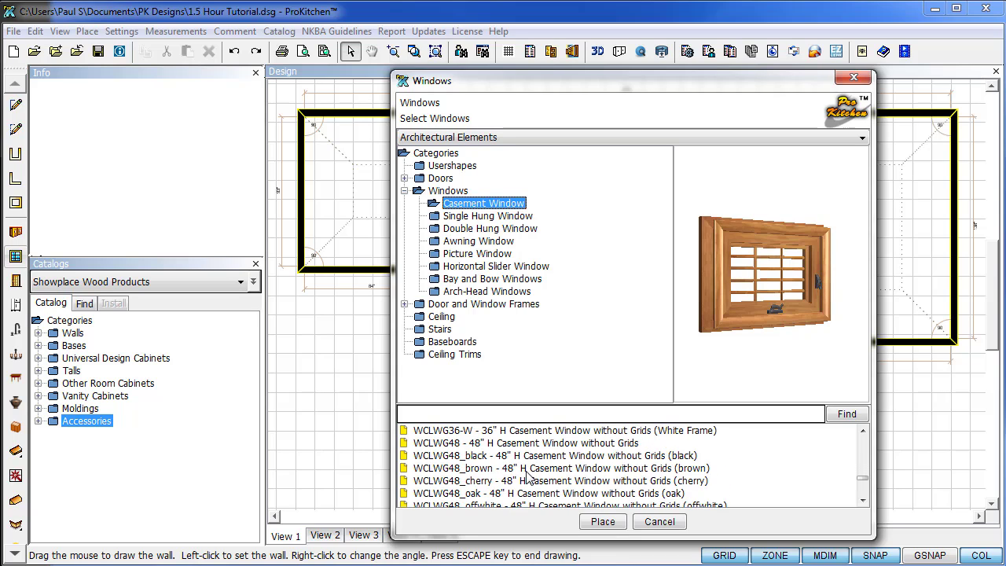
click(540, 493)
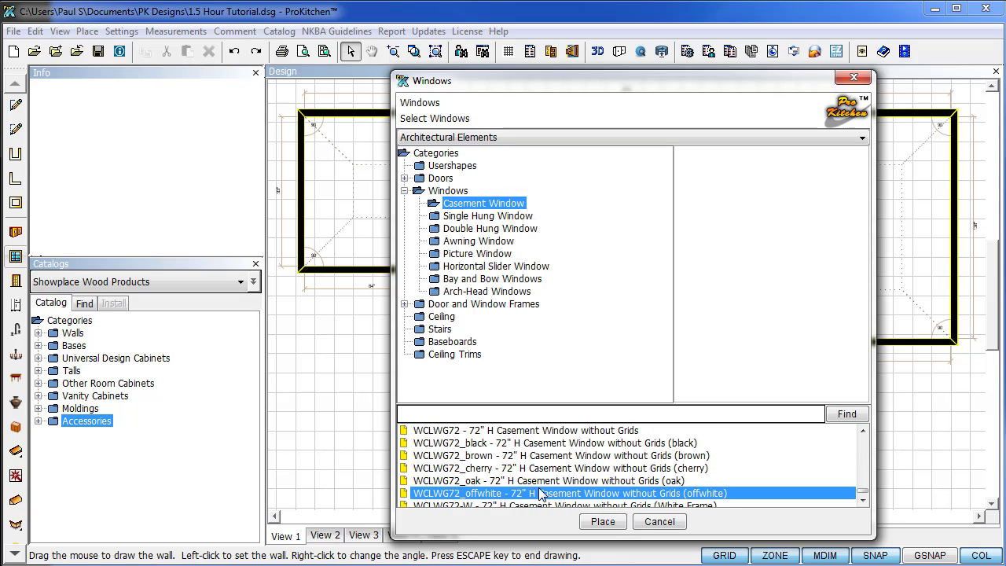
click(603, 521)
click(323, 152)
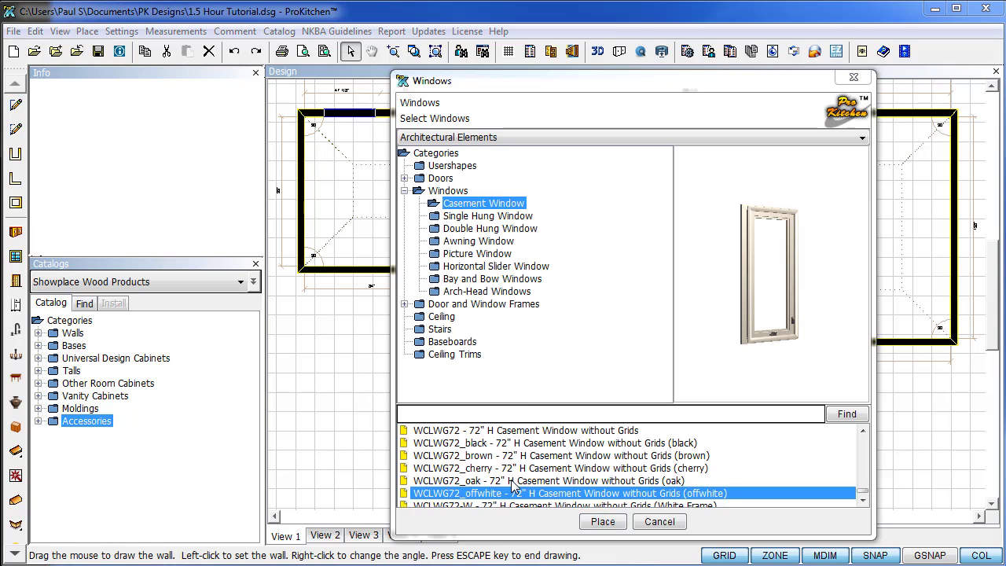
click(603, 522)
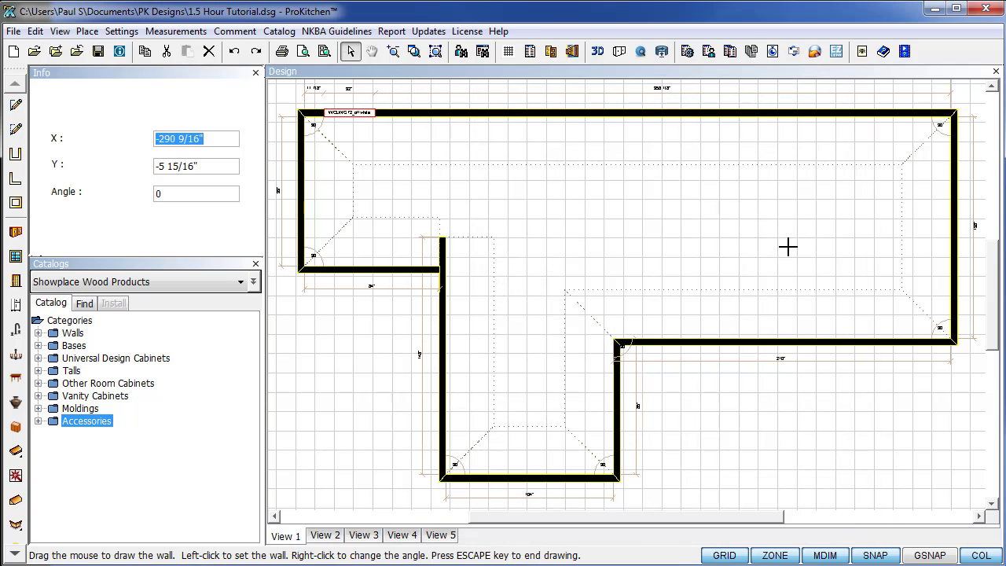
click(840, 139)
Place a WCLWG48_offwhite casement window mid-way along the top wall.
scroll(485, 473, up, 4)
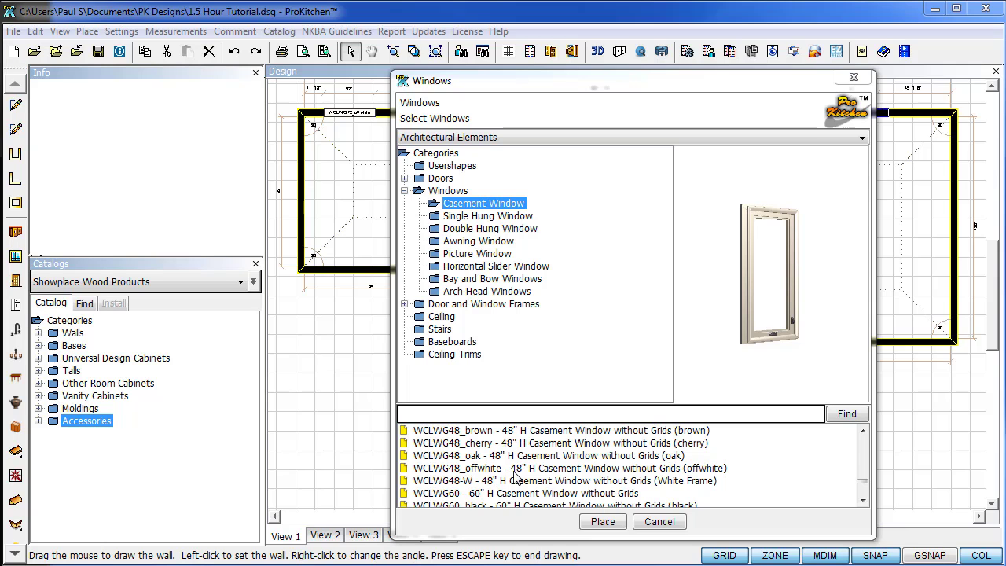
click(523, 470)
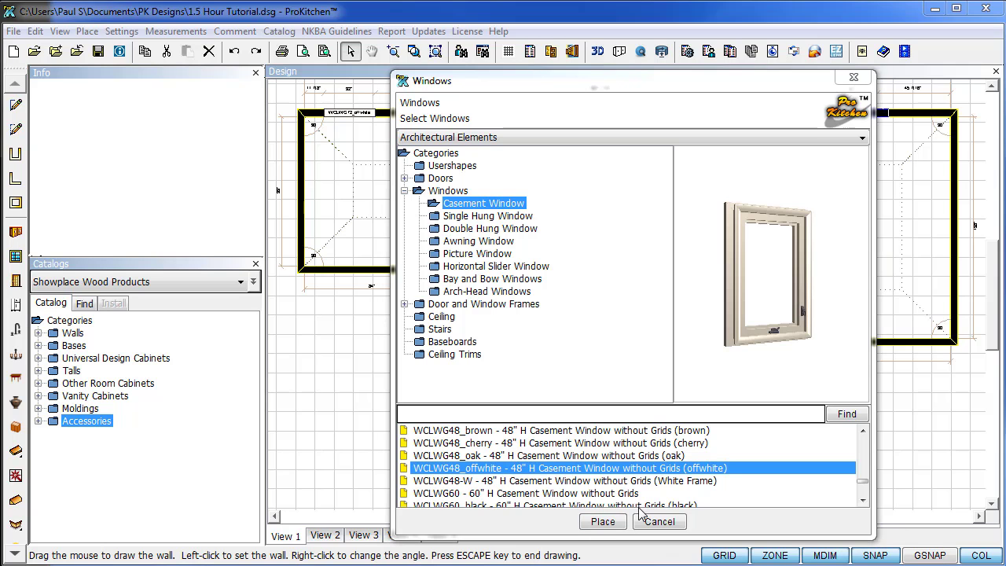
click(612, 522)
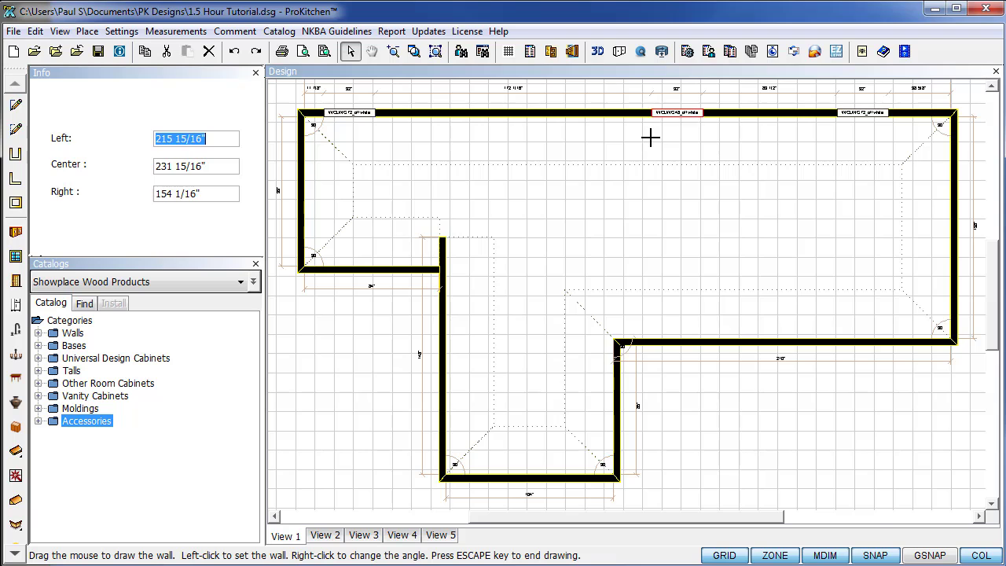
click(653, 140)
Close the window catalog and open the top-left window's Attributes.
click(669, 529)
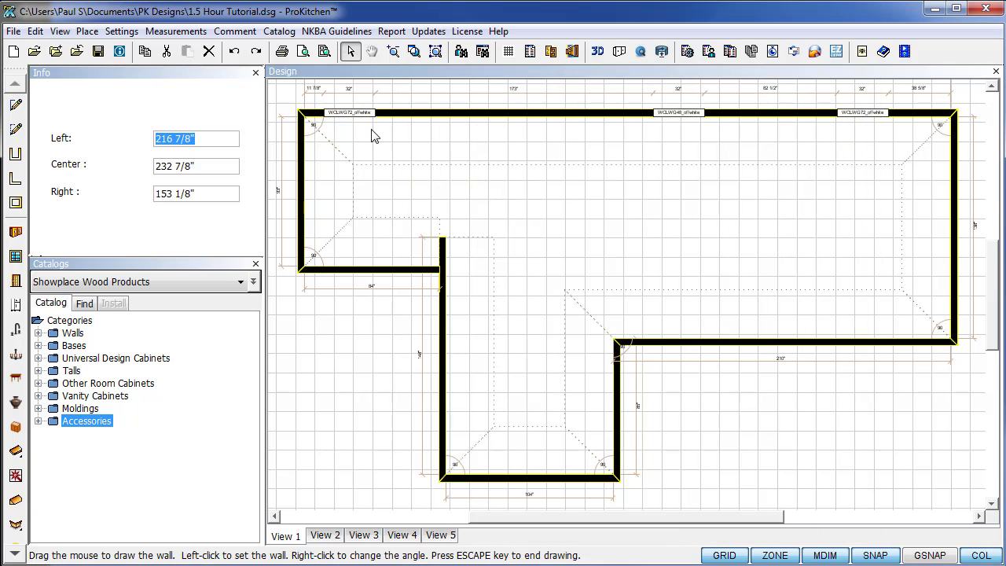
right_click(349, 116)
mouse_move(386, 166)
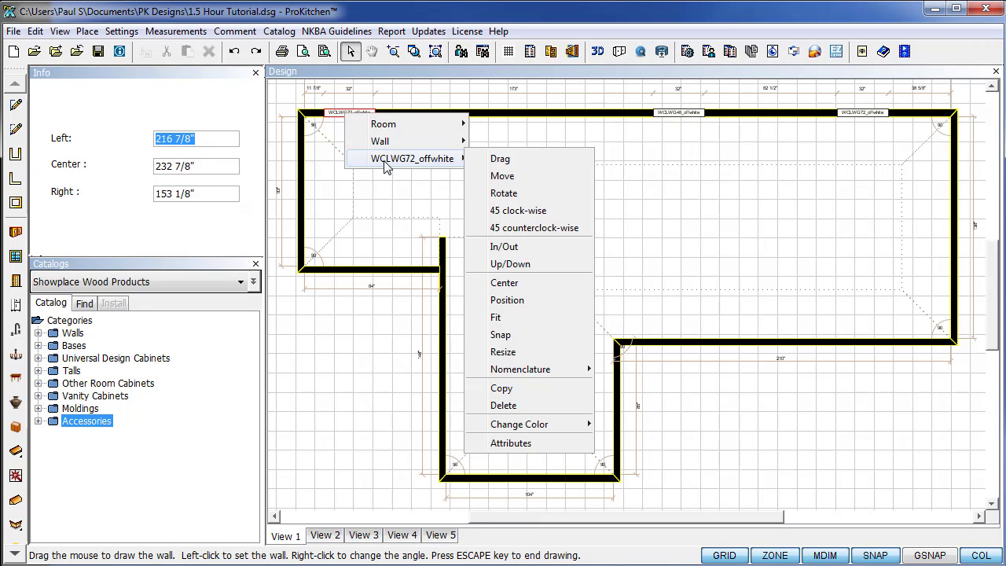
click(511, 443)
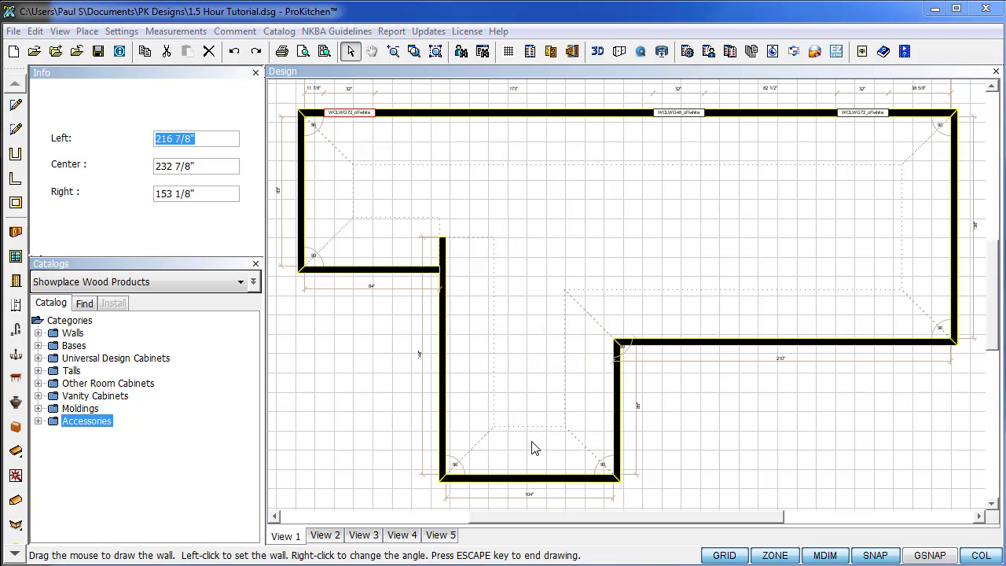
Set the left window's width to 66 inches, add a sun light, and choose the 2U layout.
drag(664, 25, 572, 13)
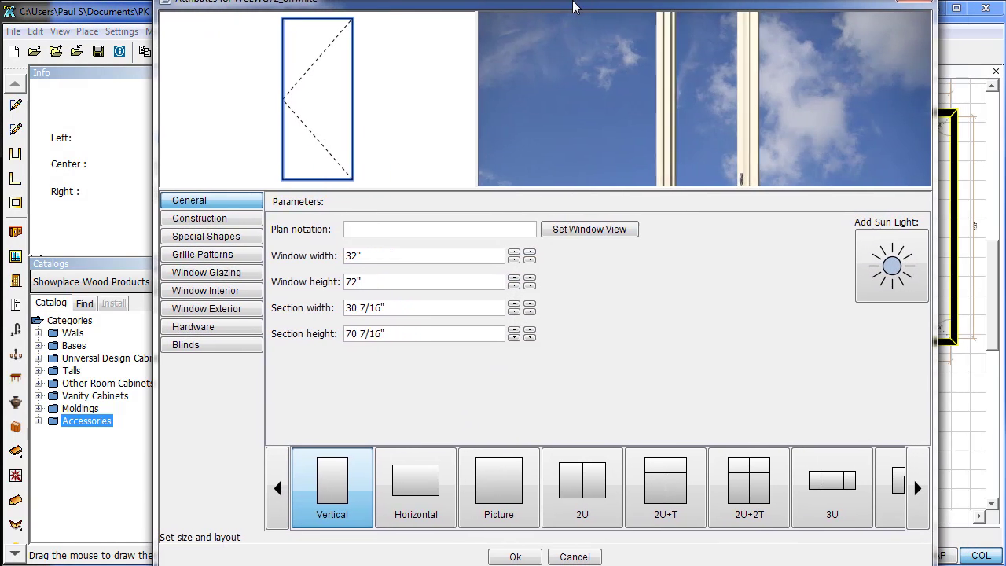
click(388, 273)
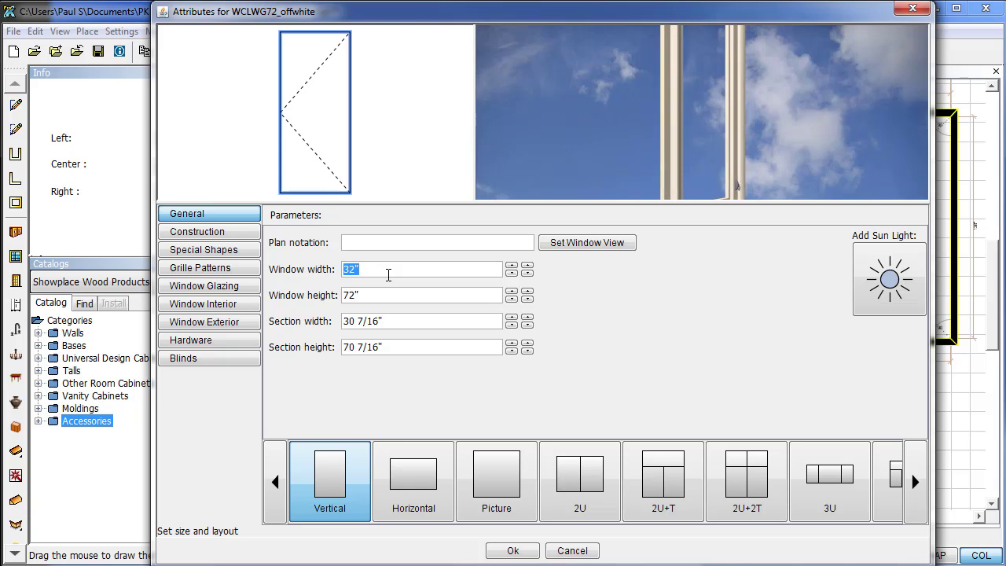
text(66)
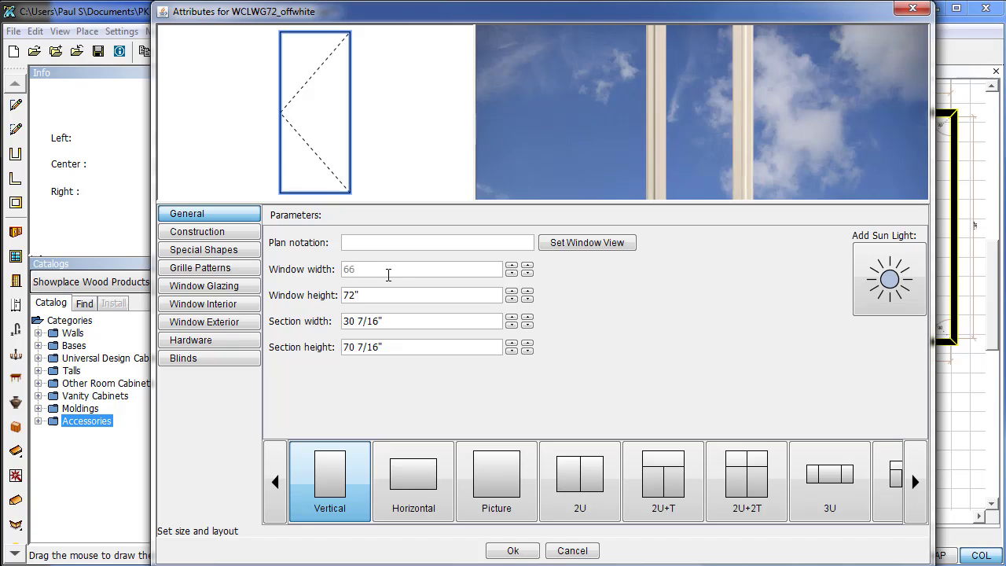
click(889, 279)
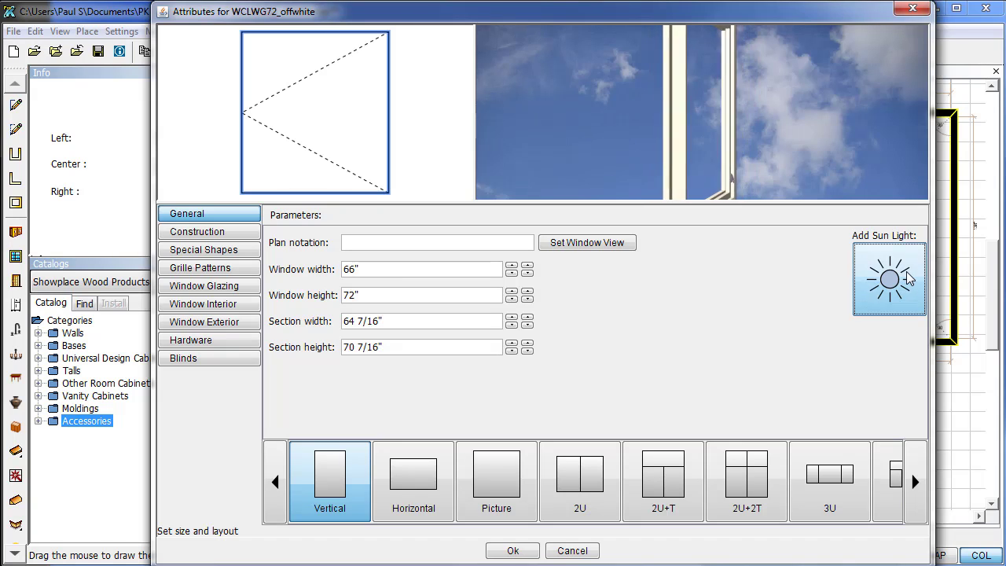
click(542, 309)
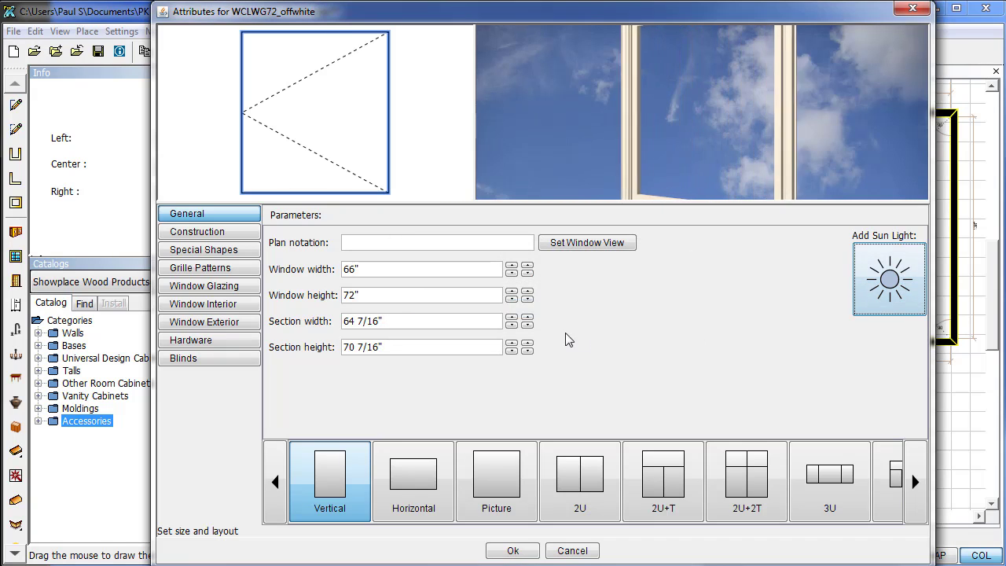
click(589, 497)
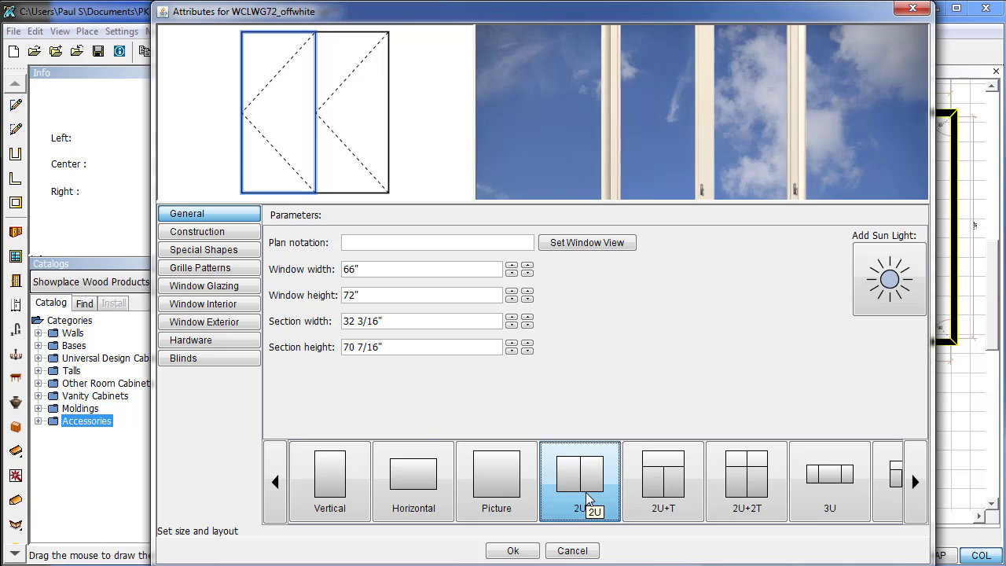
click(210, 234)
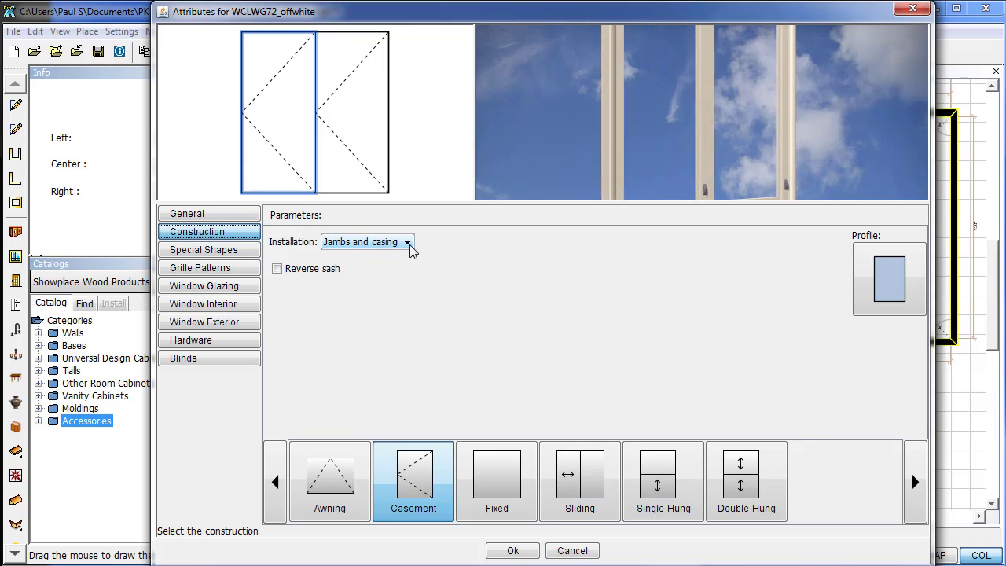
Keep Jambs and casing installation and turn on Reverse sash for the right sash only.
click(407, 243)
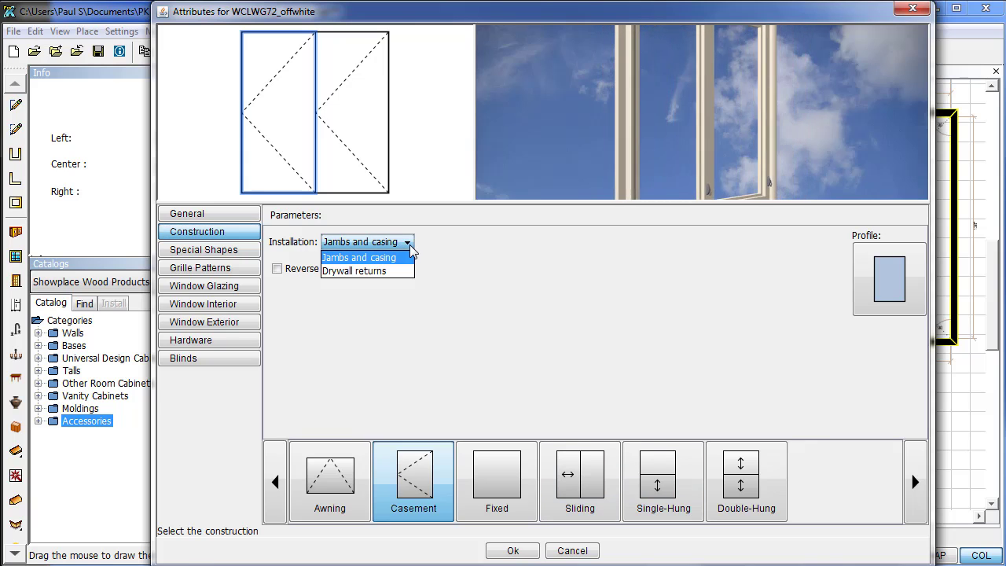
click(391, 260)
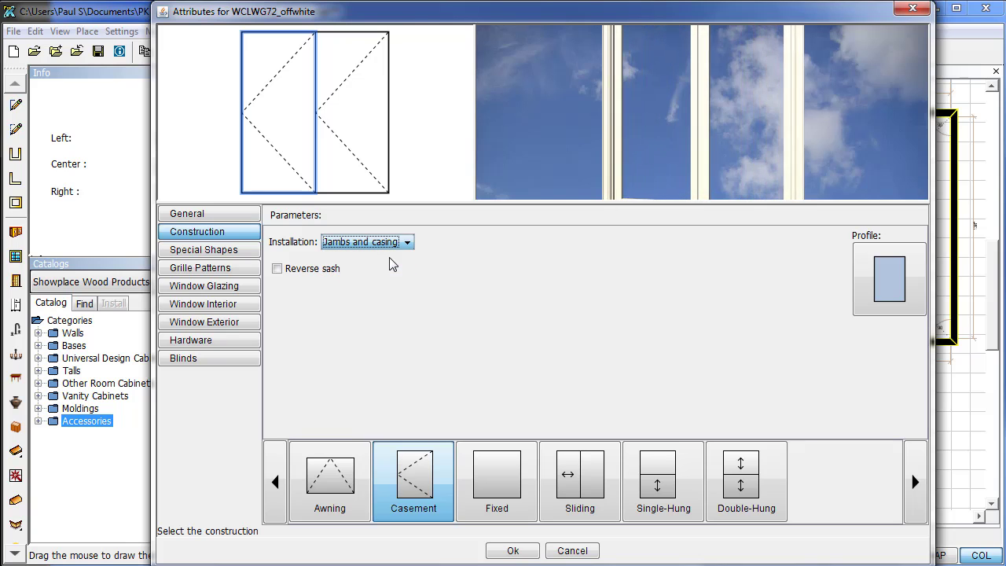
click(277, 270)
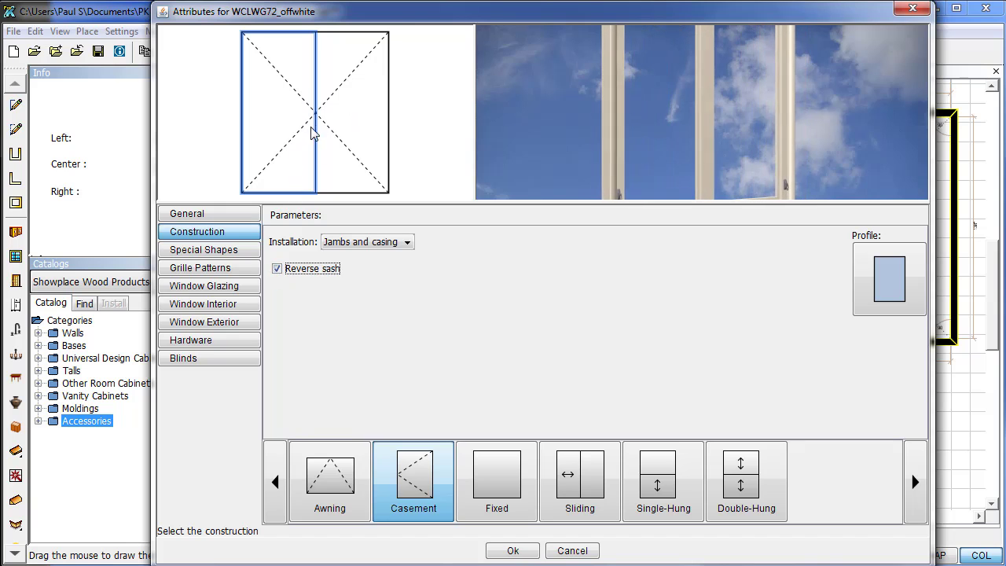
click(279, 269)
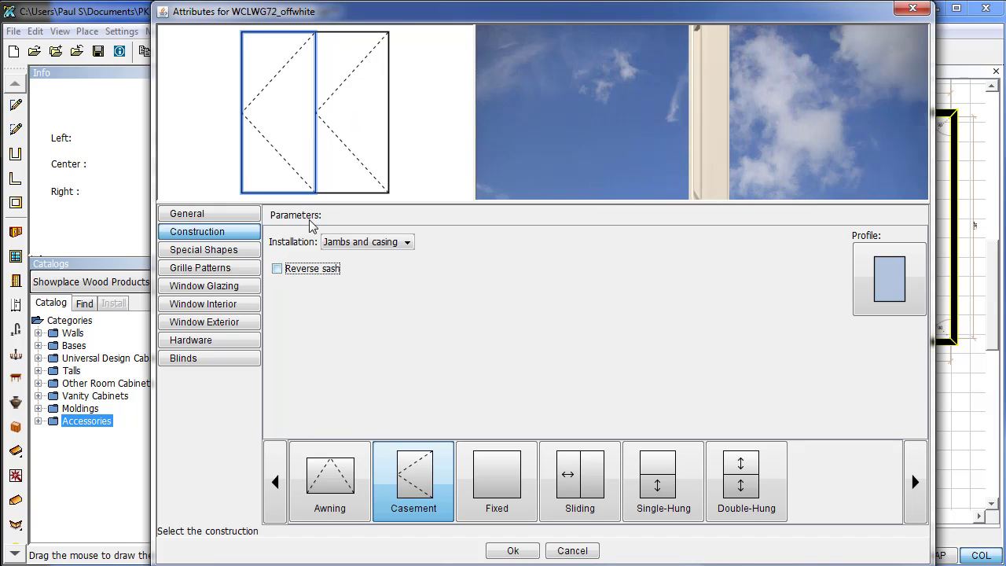
click(349, 155)
click(278, 269)
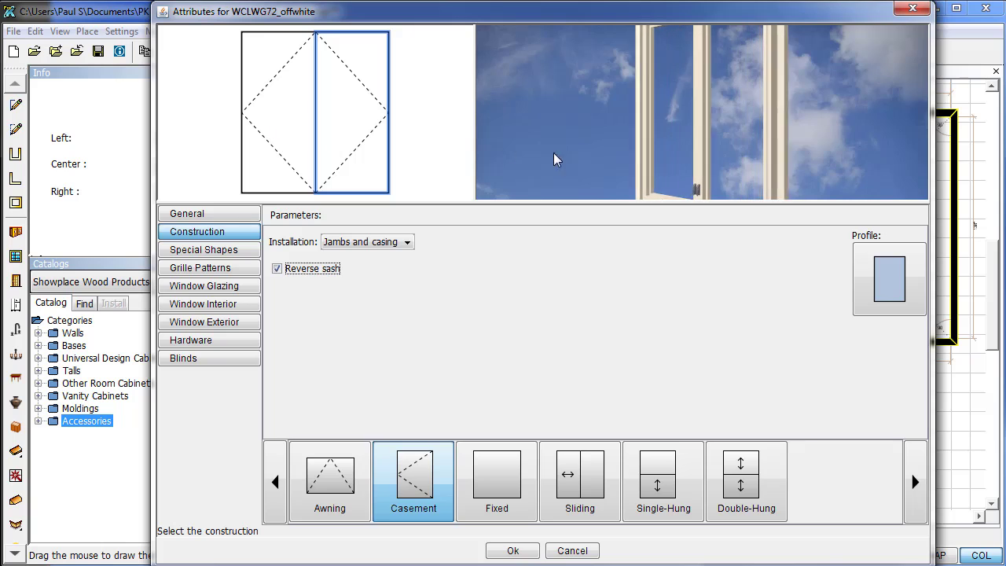
click(700, 166)
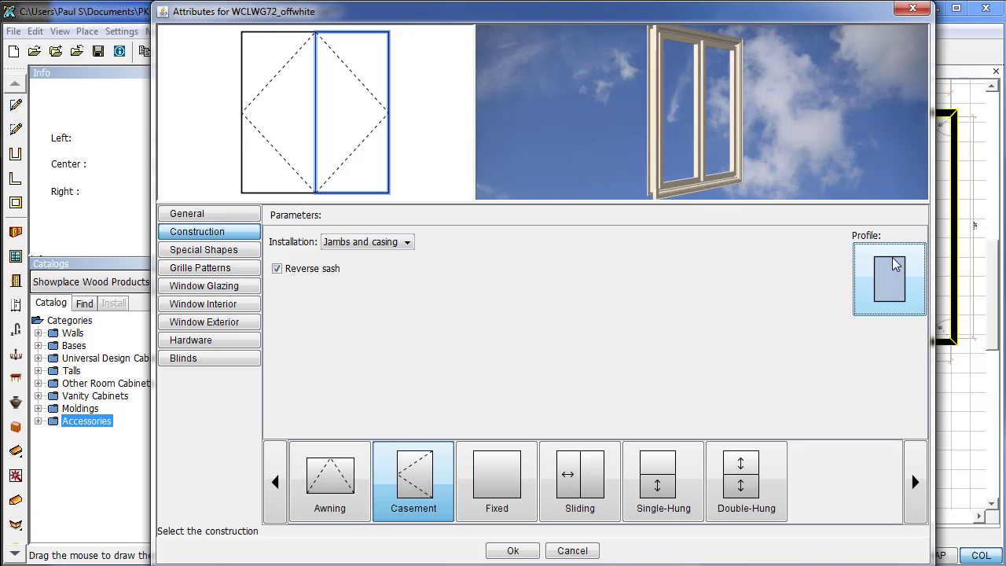
Preview the sash profiles, then confirm the square profile for the casement sash.
click(874, 289)
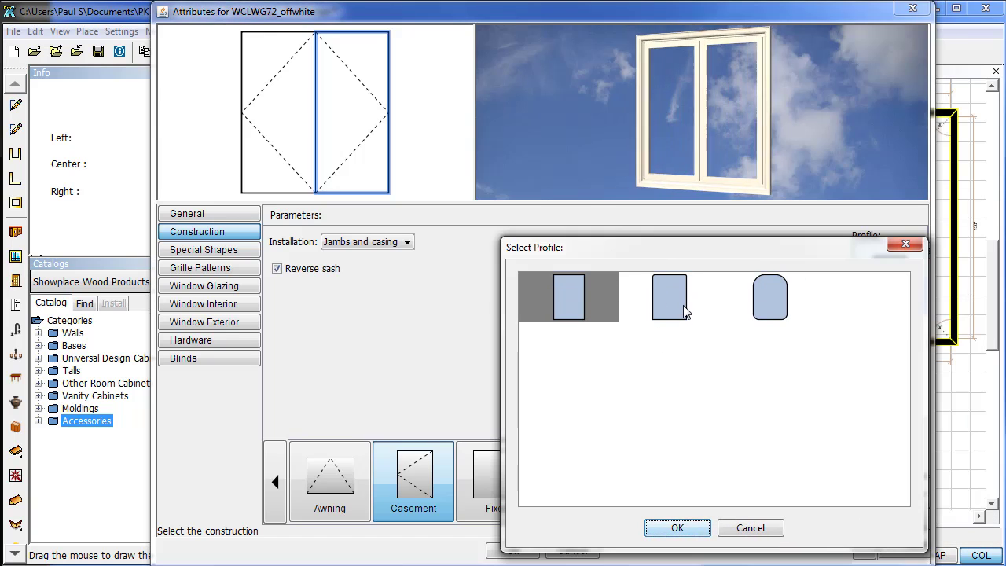
click(685, 307)
click(766, 318)
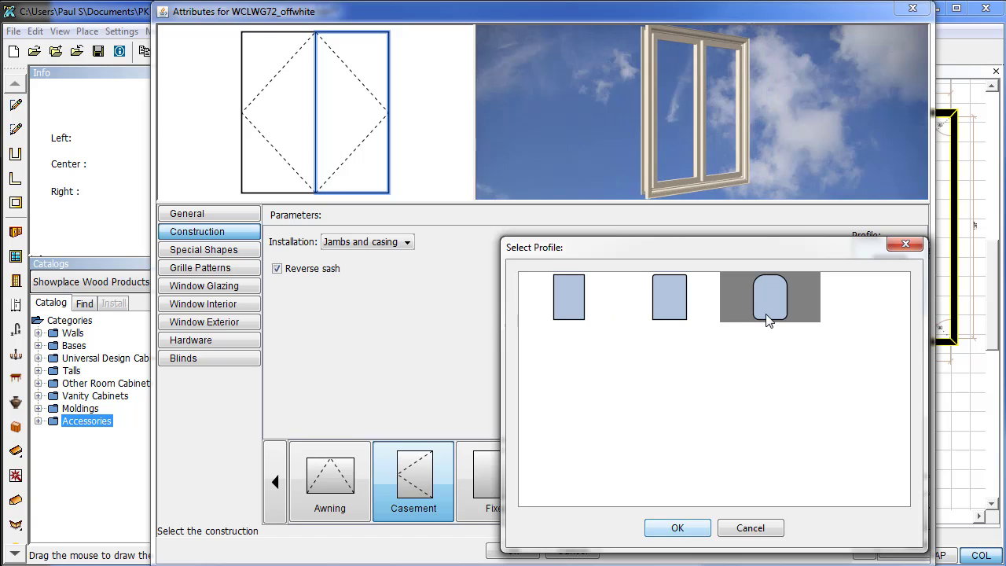
click(594, 302)
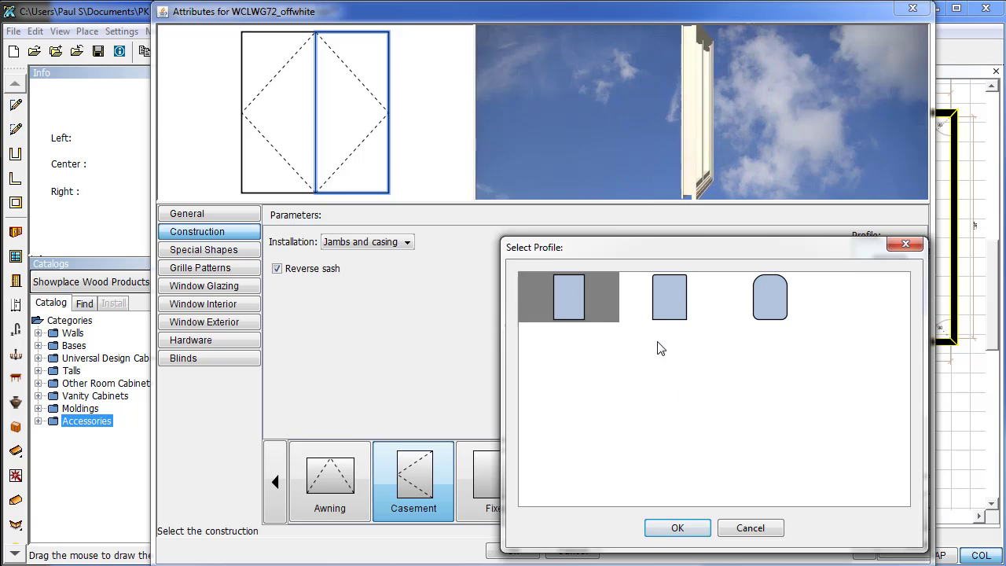
click(681, 529)
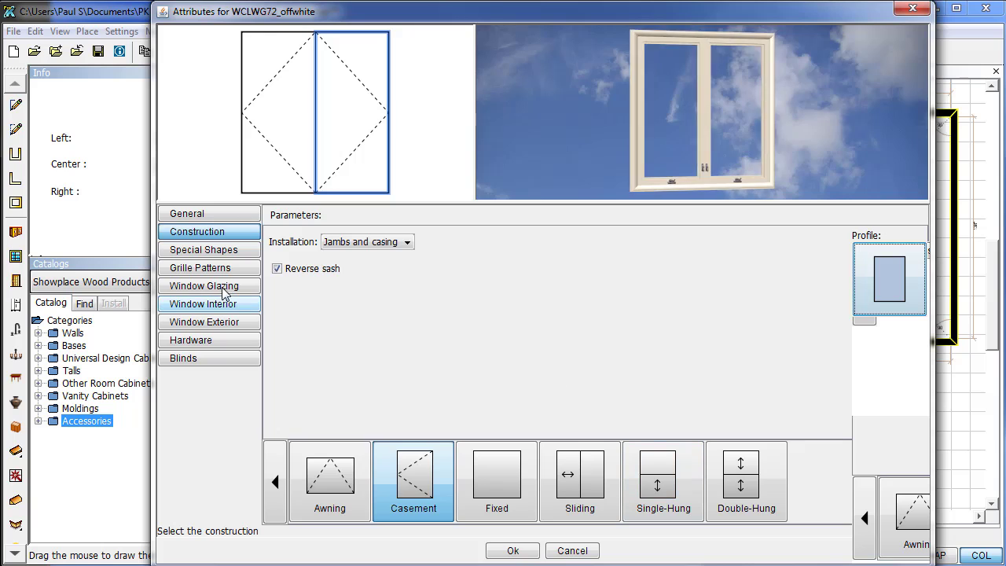
click(206, 250)
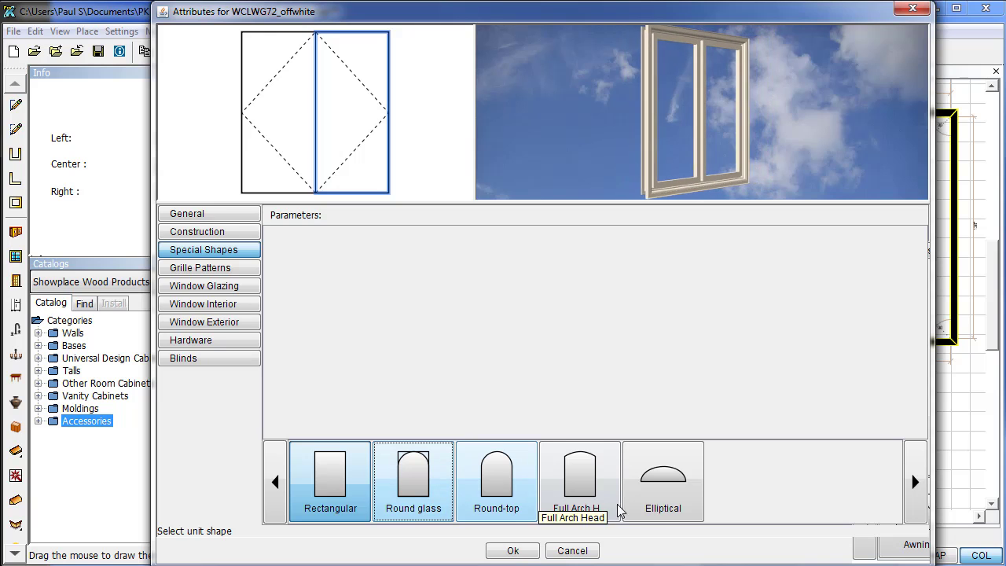
click(535, 492)
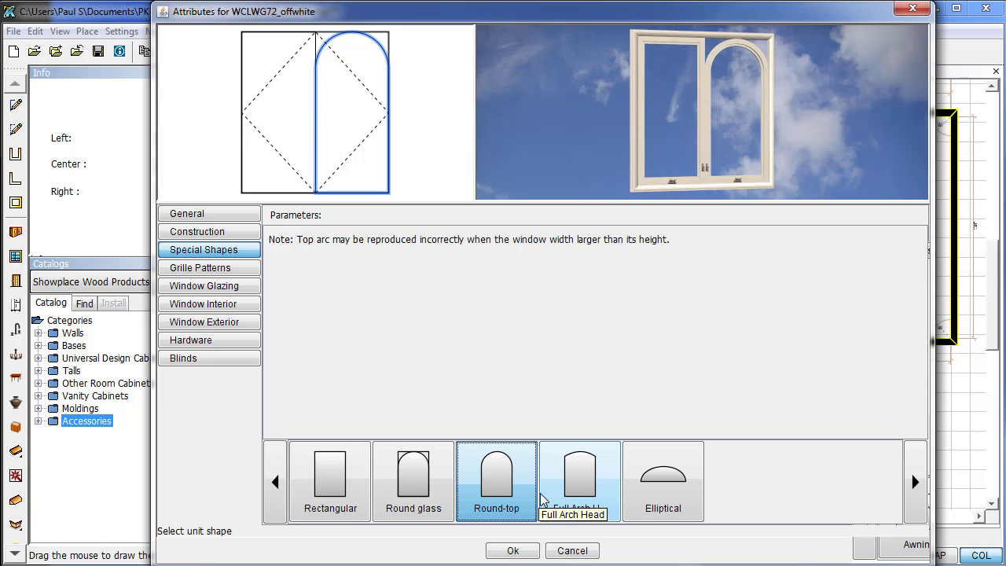
click(285, 146)
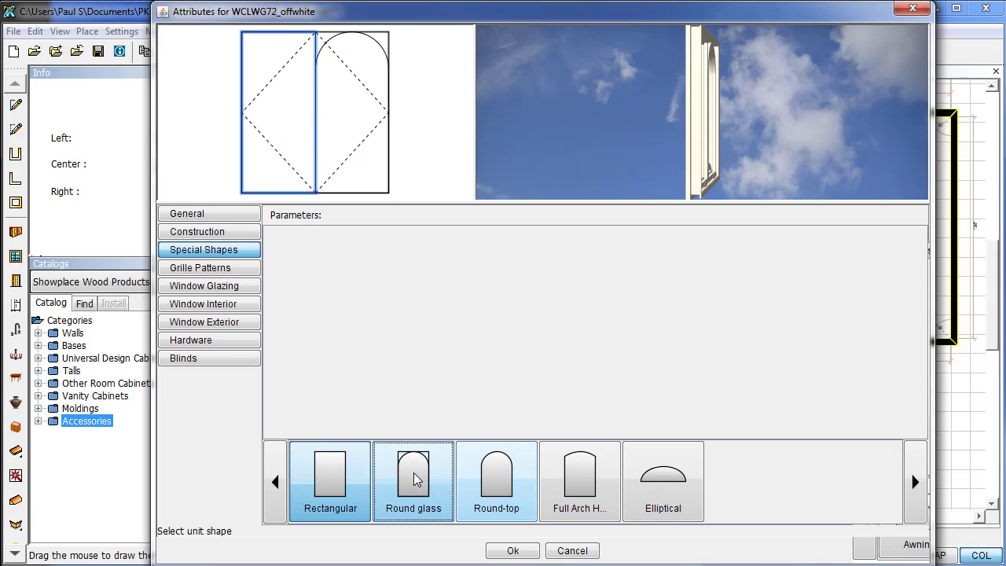
click(583, 483)
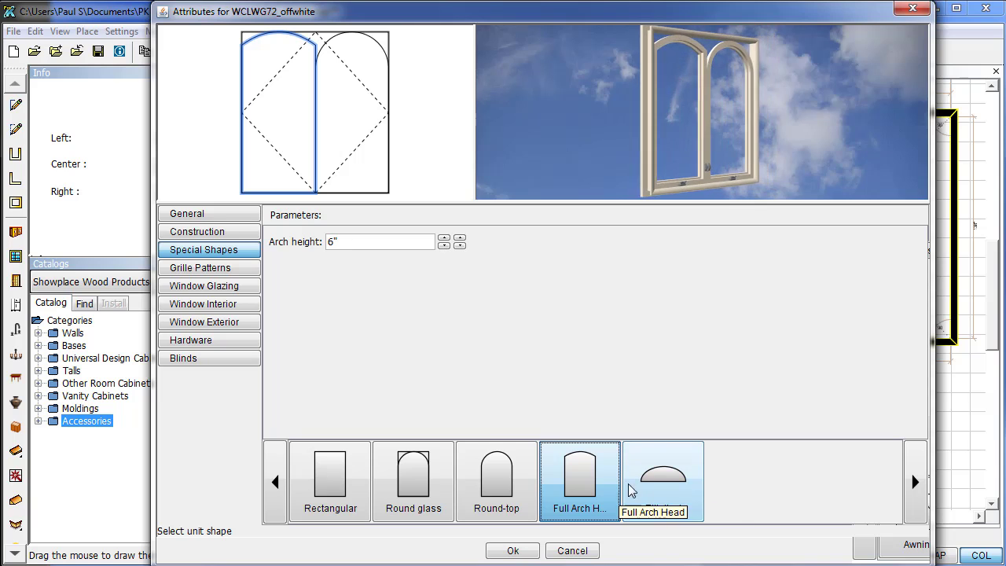
click(658, 484)
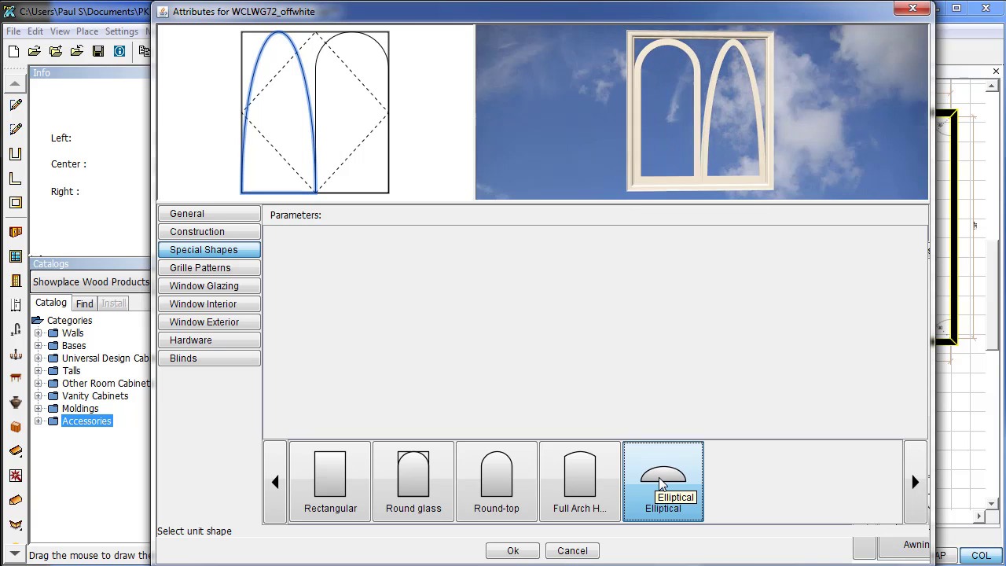
click(309, 500)
click(351, 118)
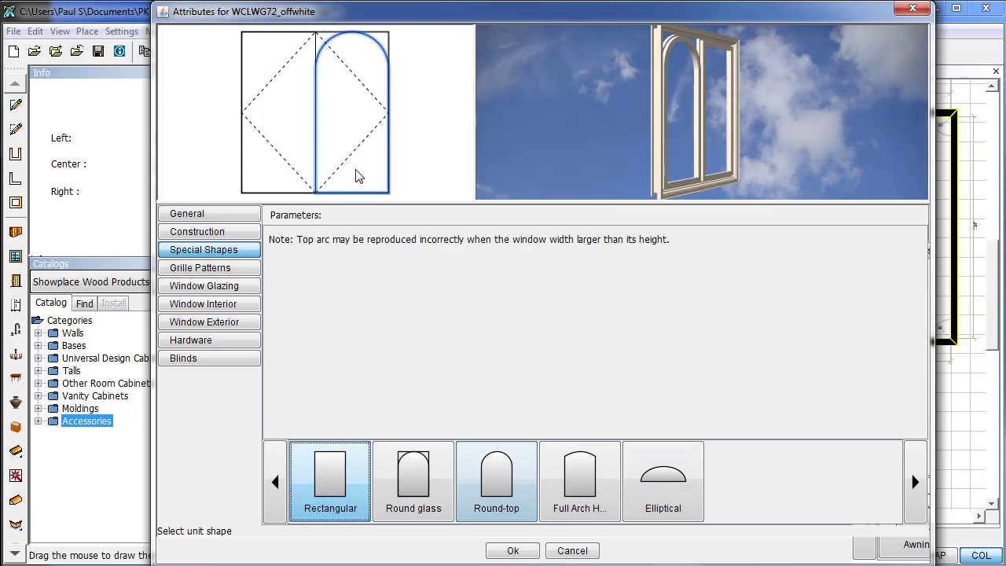
click(327, 464)
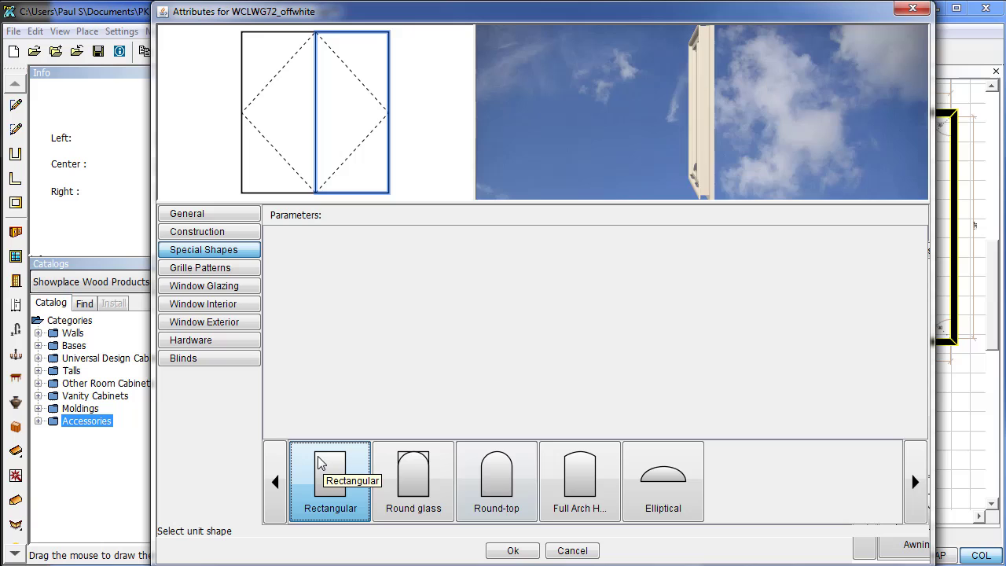
Leave Grille Patterns at No Grille and confirm the existing grille profile.
click(223, 270)
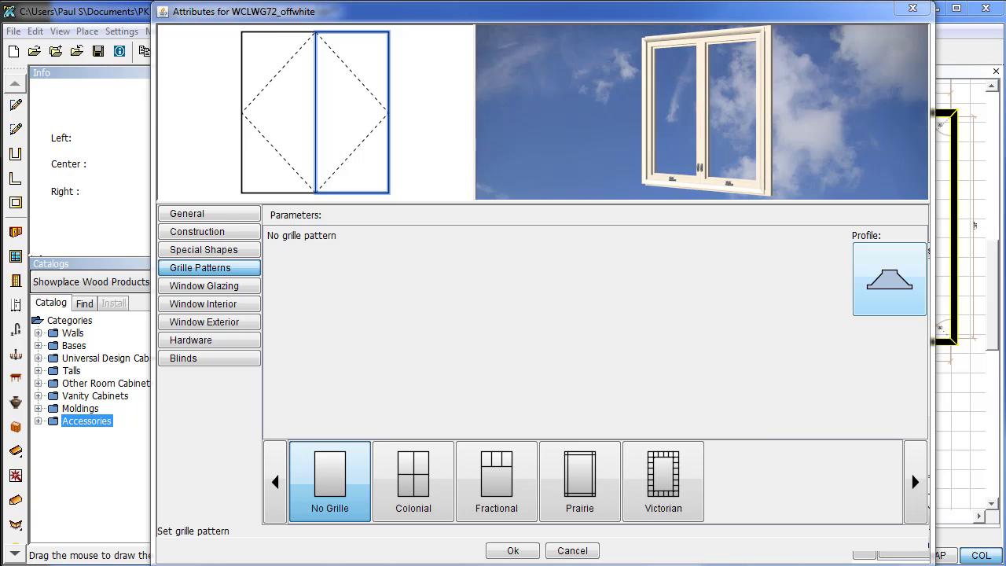
click(904, 249)
drag(905, 236, 787, 239)
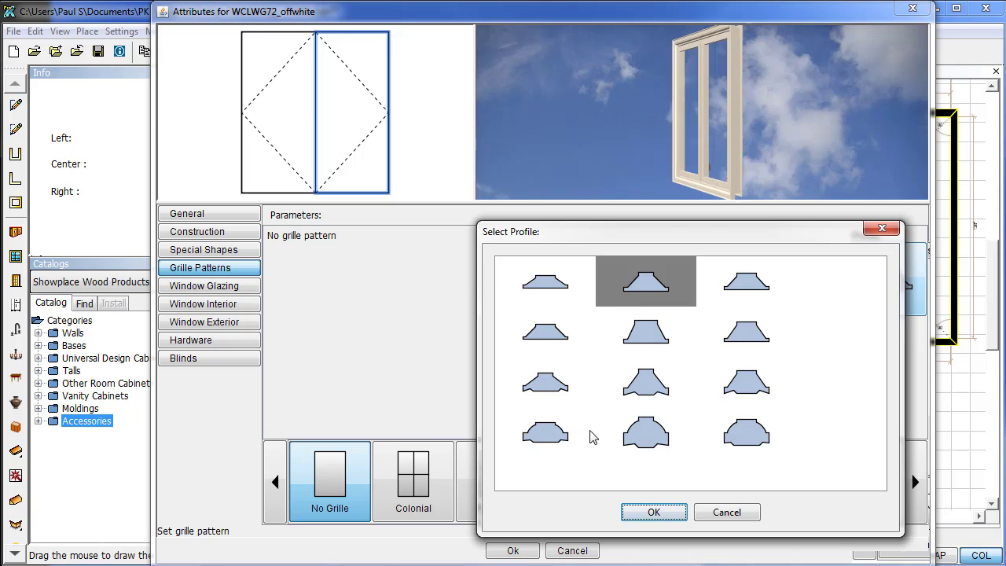
click(655, 513)
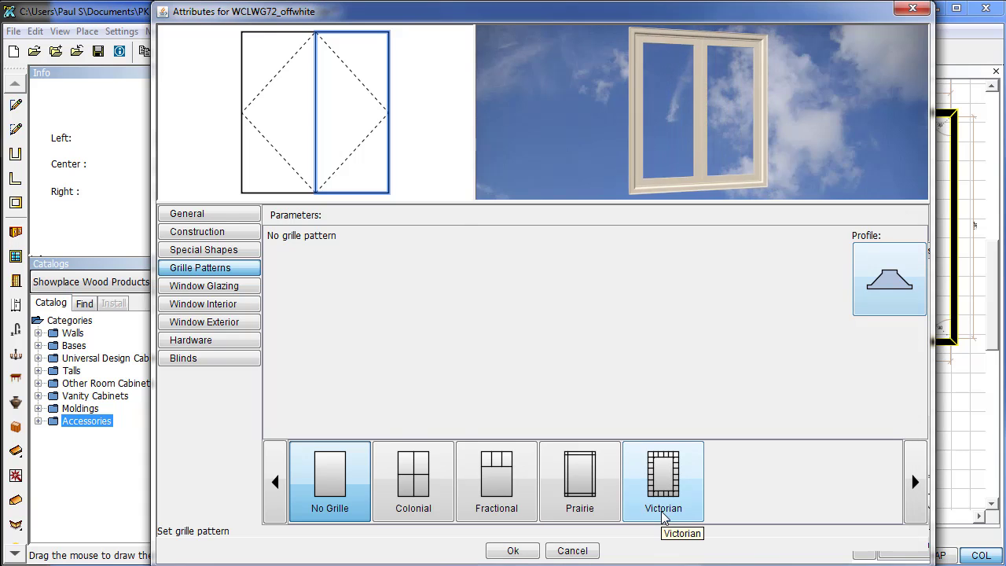
click(221, 289)
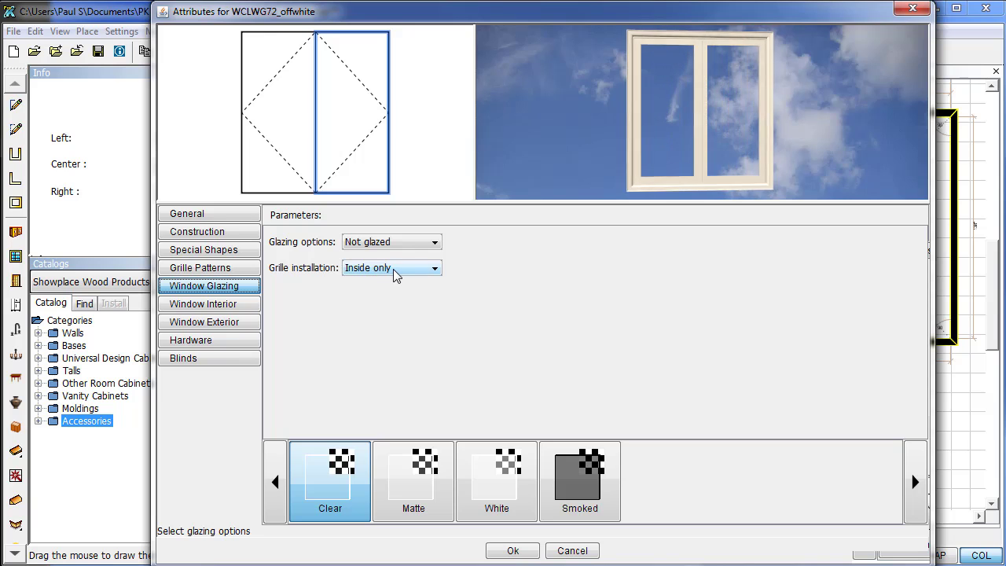
After trying other tints and single glazing, set Clear glass, Not glazed and Inside only grilles.
click(593, 475)
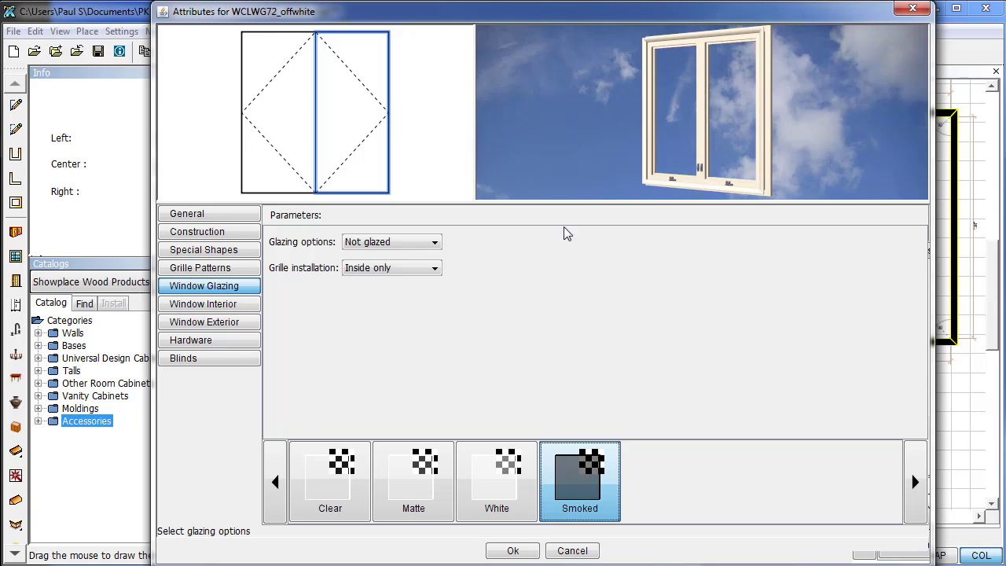
click(435, 242)
click(424, 269)
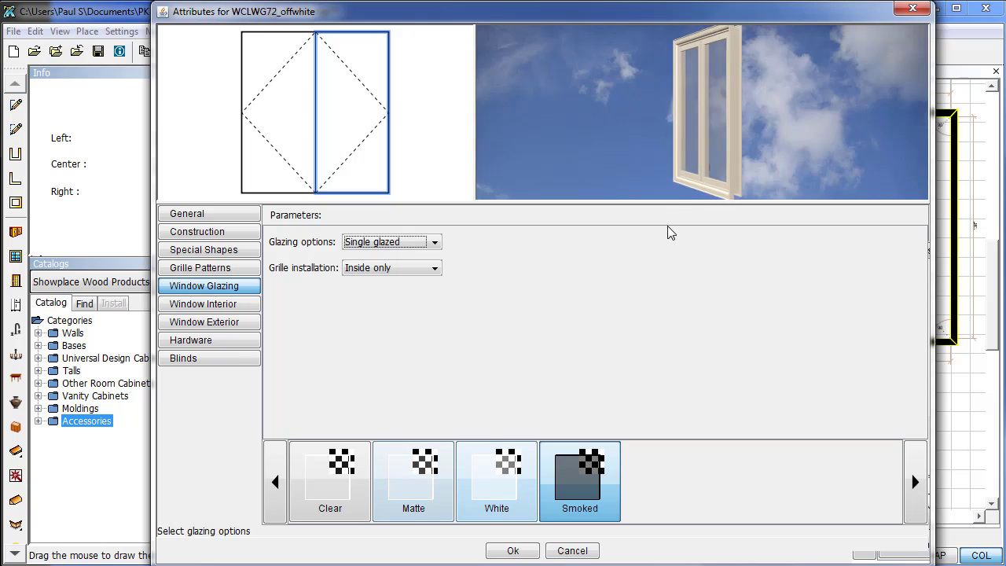
click(496, 471)
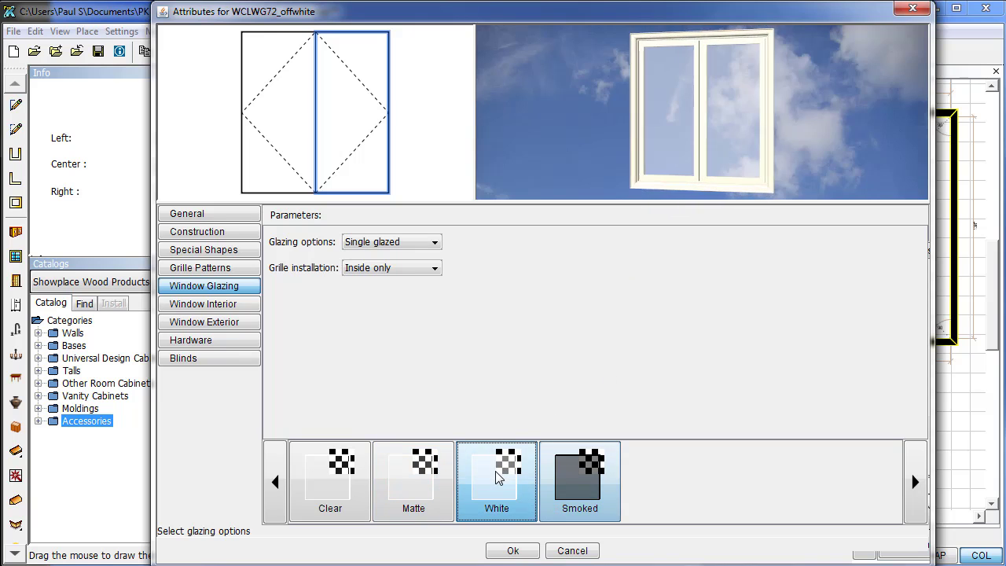
click(427, 482)
click(322, 487)
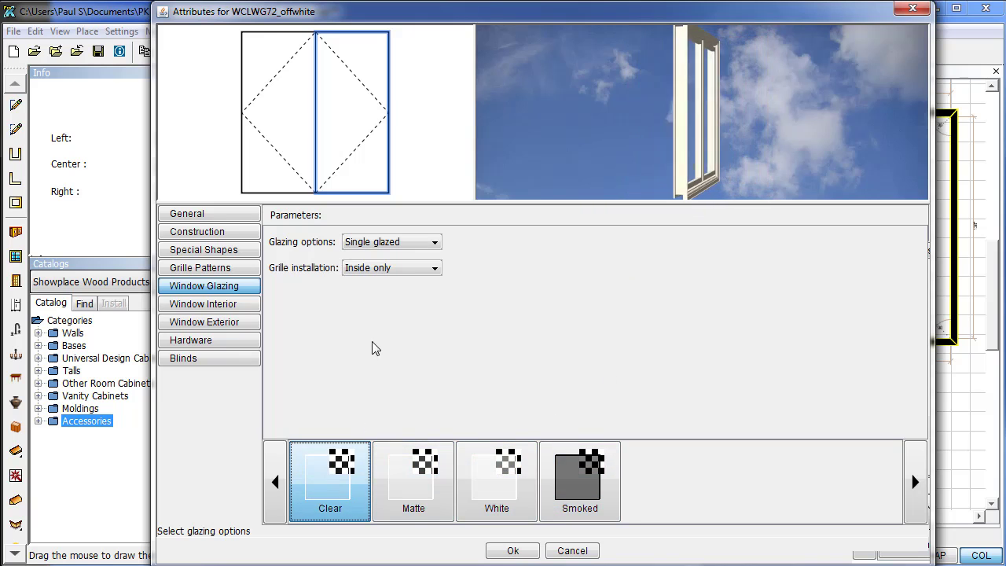
click(392, 242)
click(366, 254)
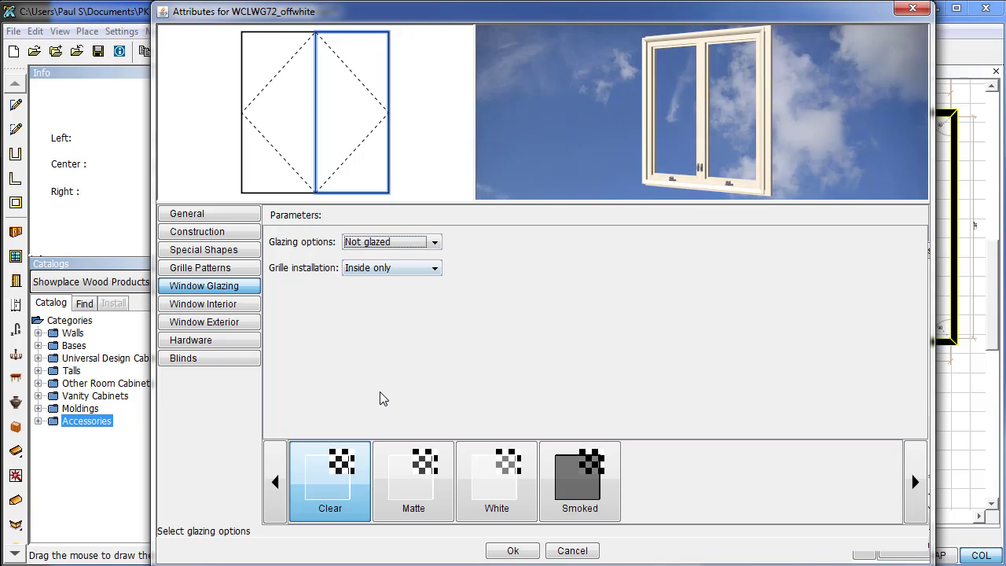
click(427, 269)
click(397, 299)
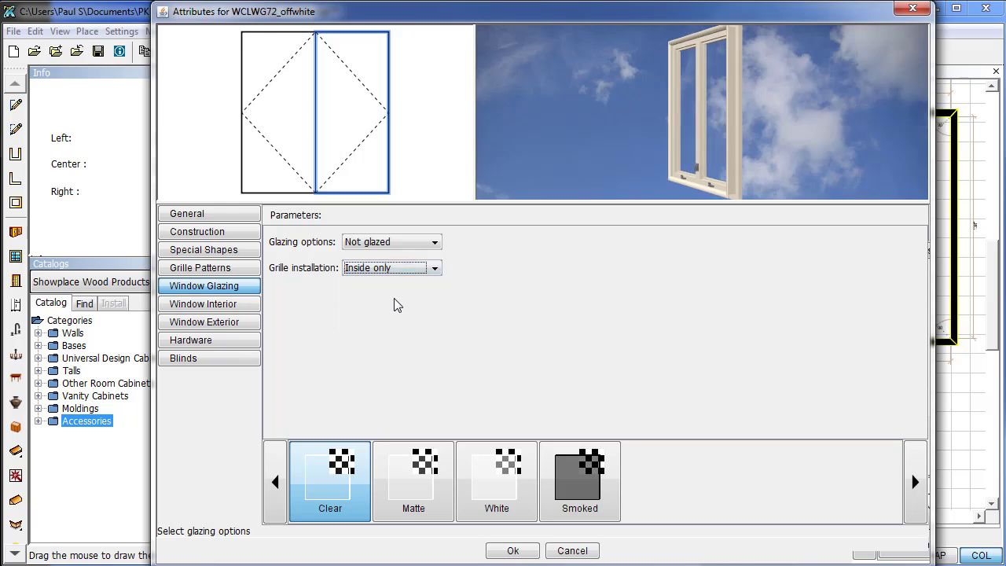
Leave the window's interior stool and apron turned off.
click(207, 323)
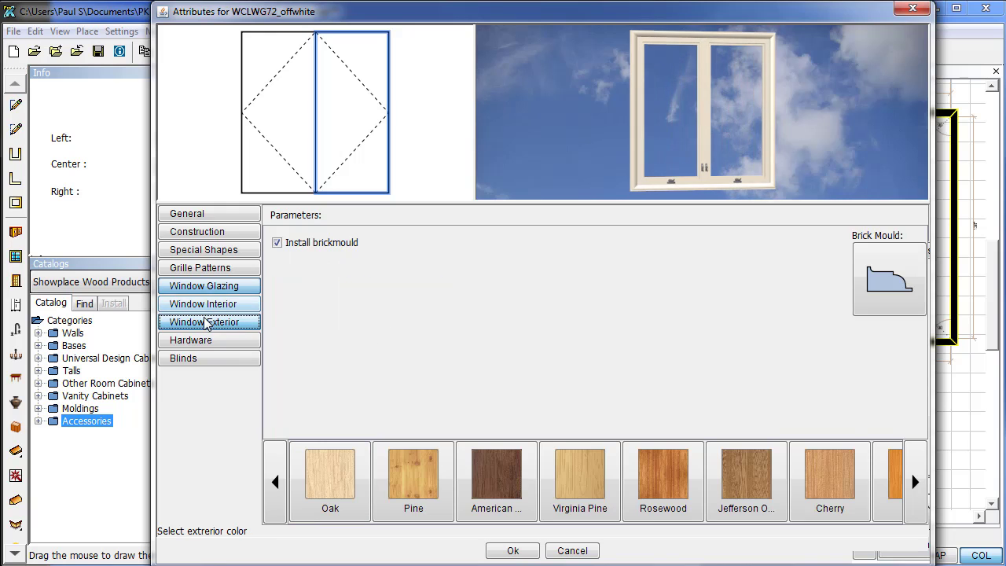
click(206, 305)
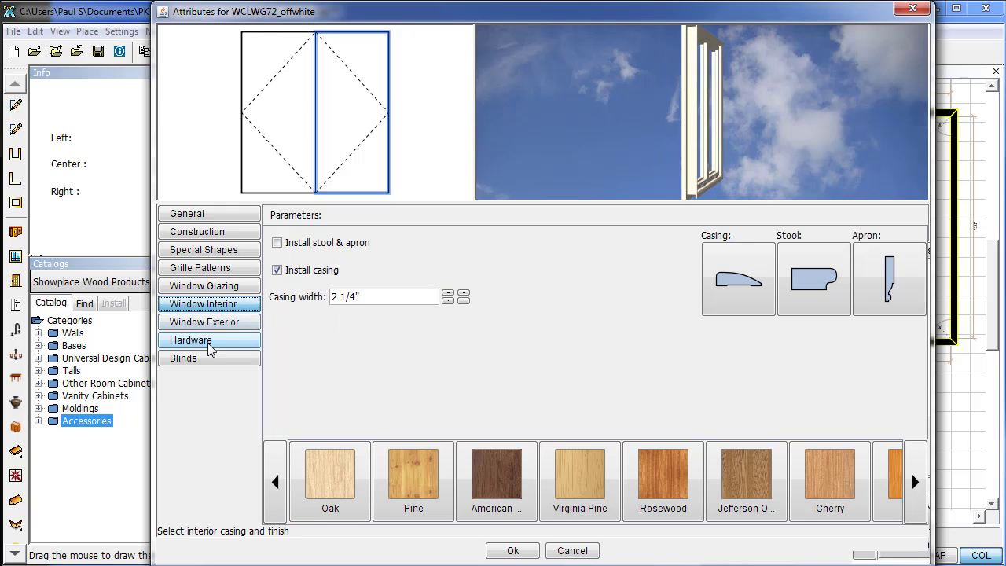
click(276, 244)
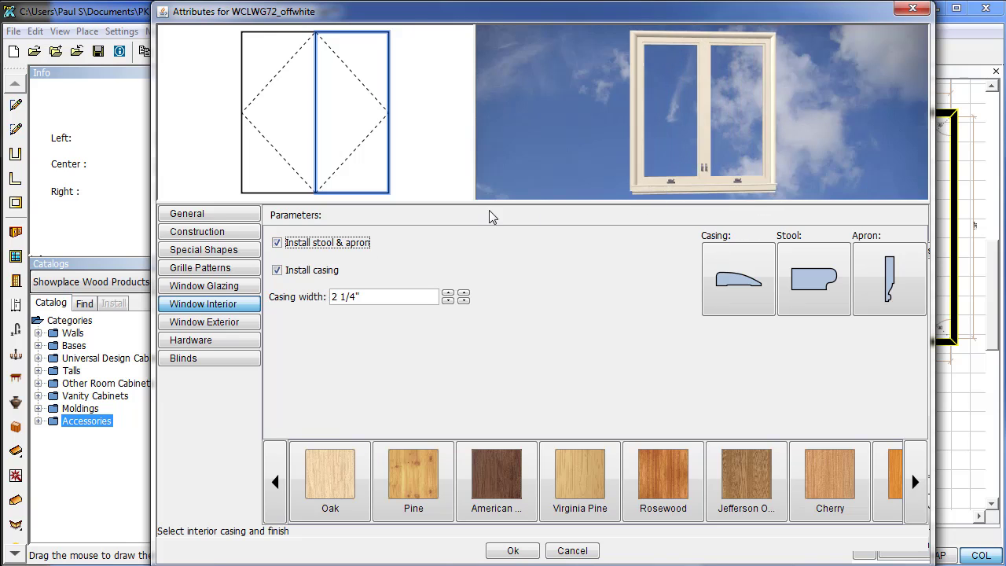
click(278, 244)
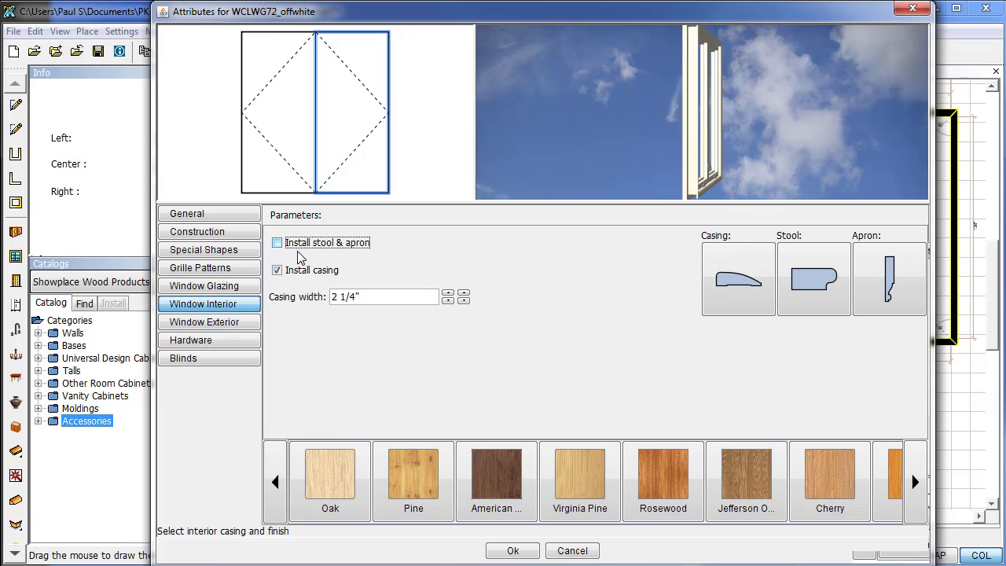
Choose a new interior casing profile, keeping the casing installed.
click(743, 295)
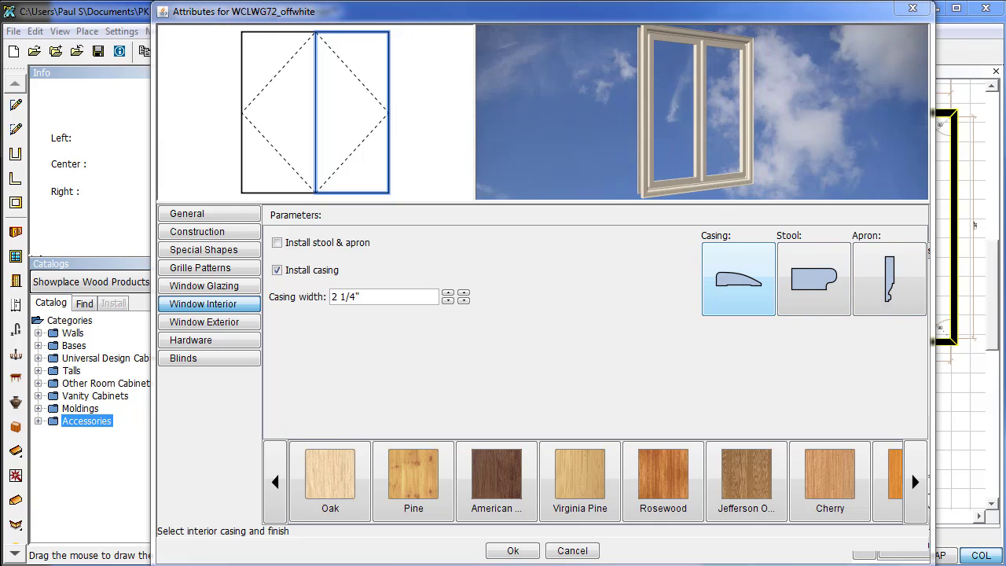
drag(799, 225, 782, 241)
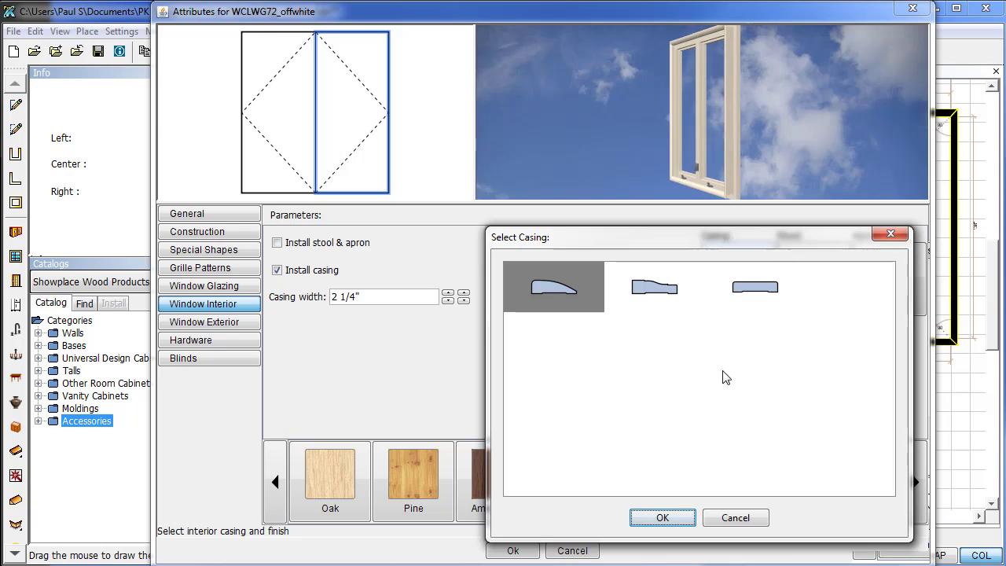
click(663, 518)
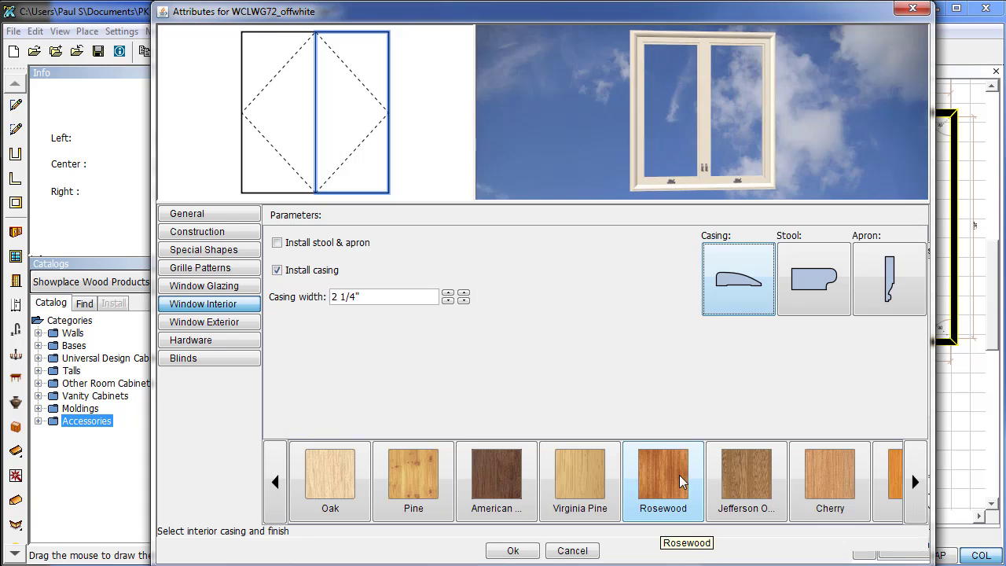
click(278, 271)
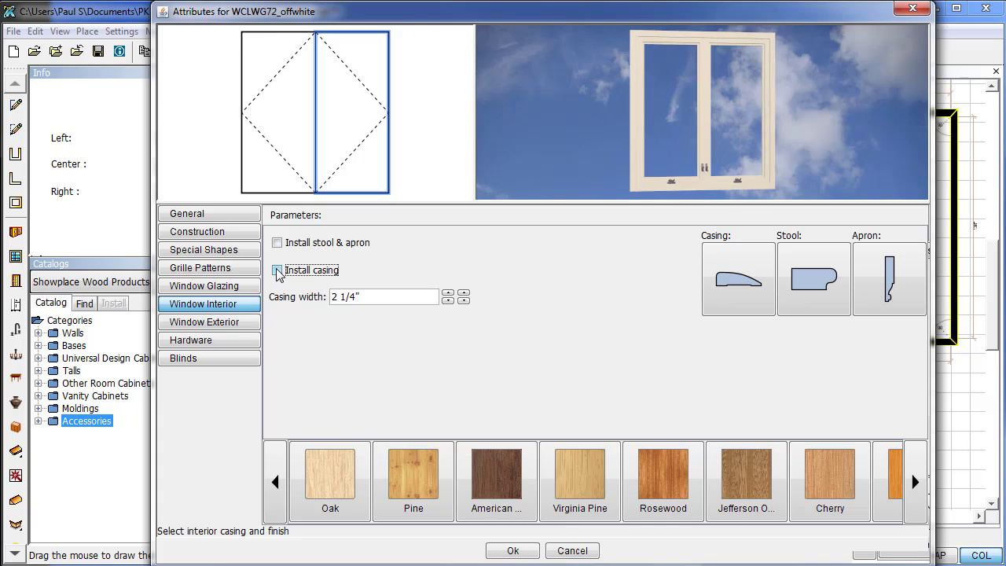
click(277, 272)
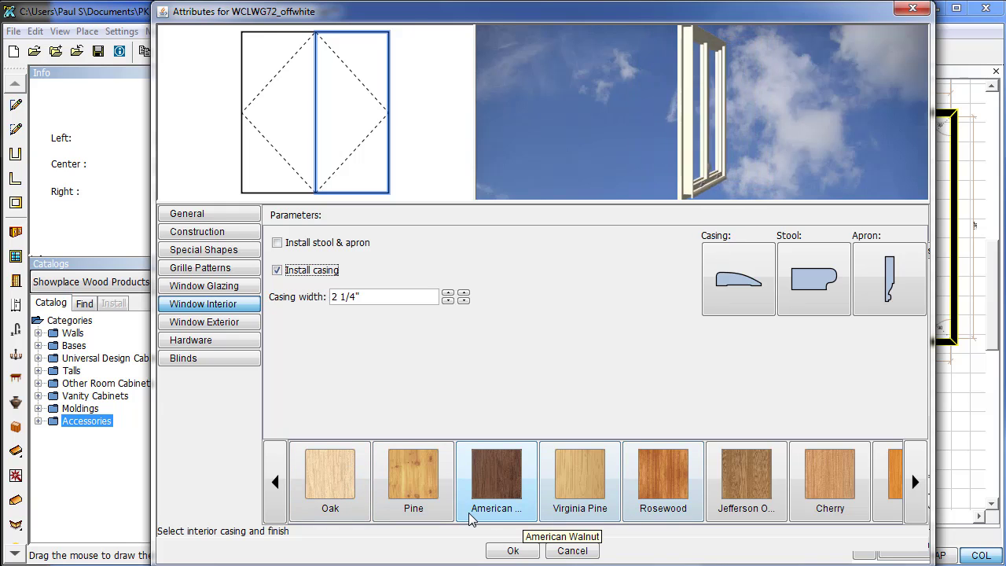
Browse the full set of interior casing finishes, leaving Desert beige applied.
click(912, 496)
click(912, 495)
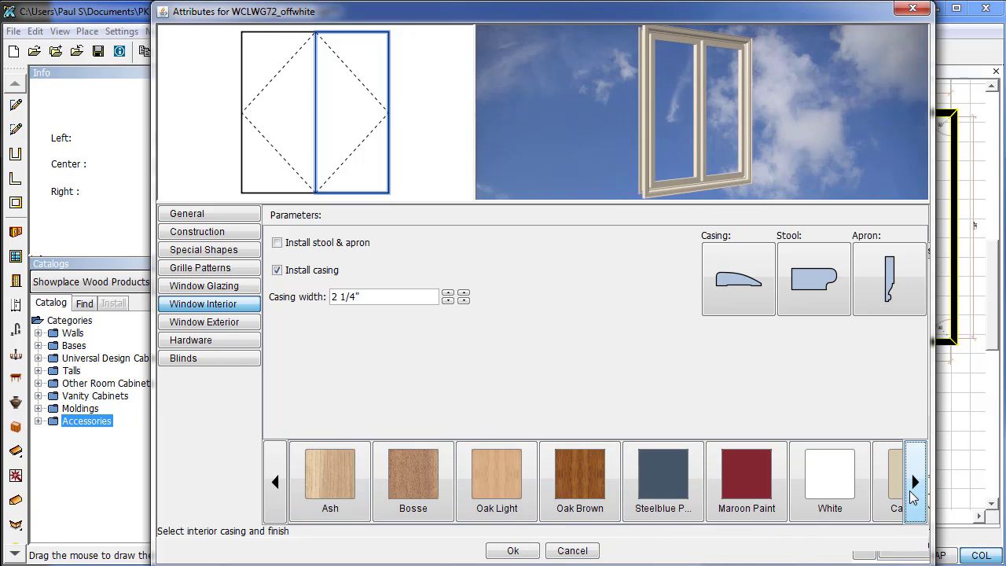
click(912, 496)
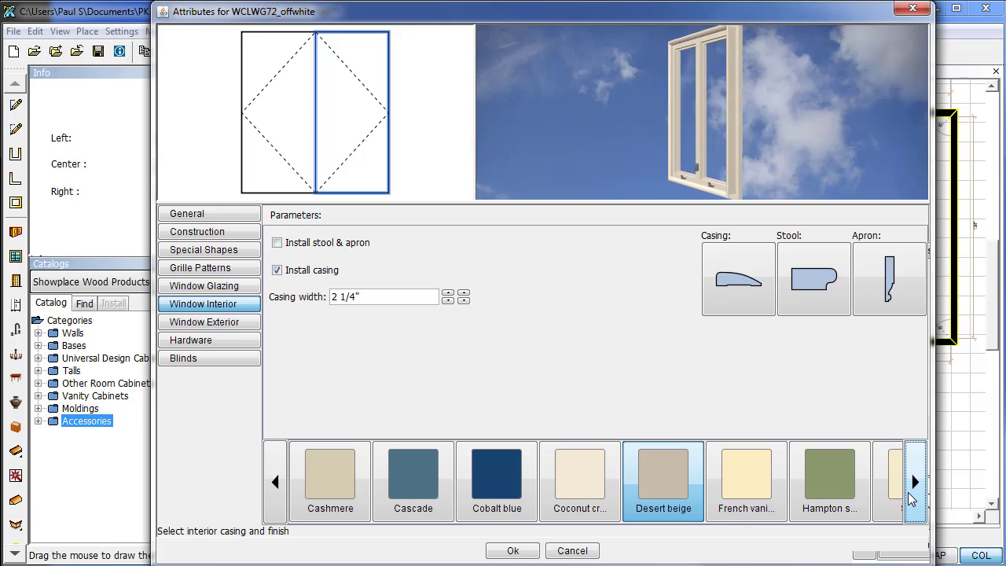
click(912, 497)
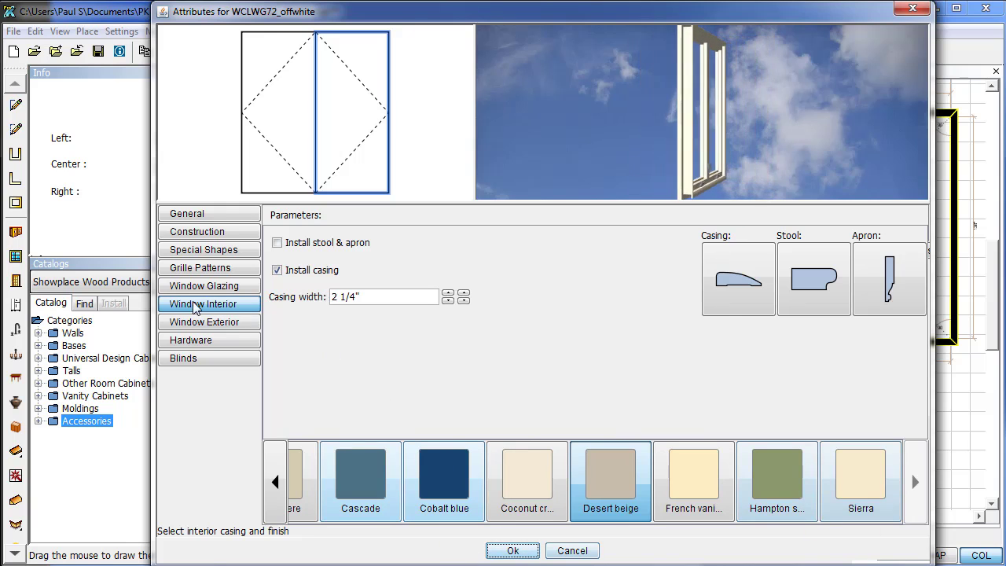
Give the window a wood exterior finish and White hardware.
click(181, 324)
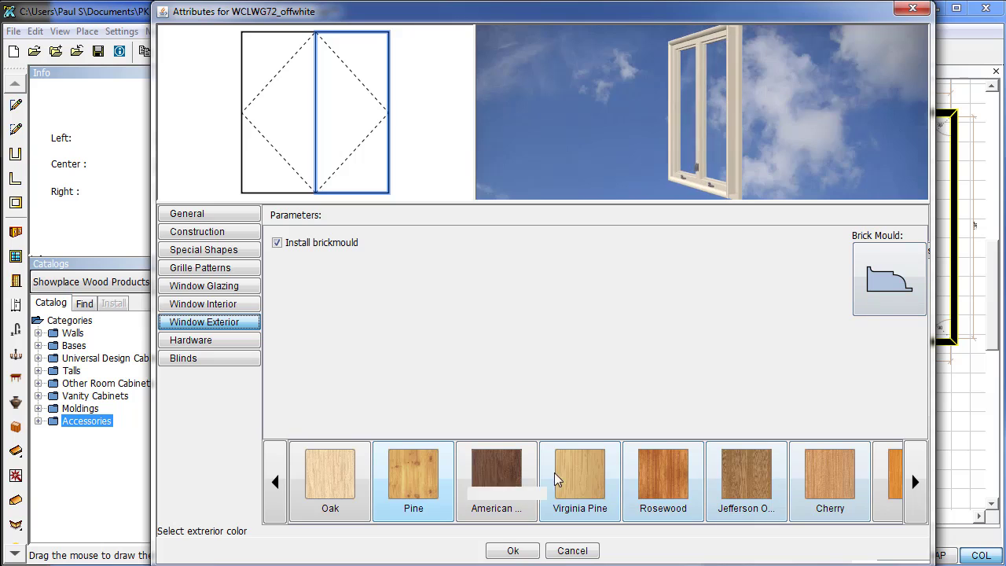
click(830, 471)
click(220, 344)
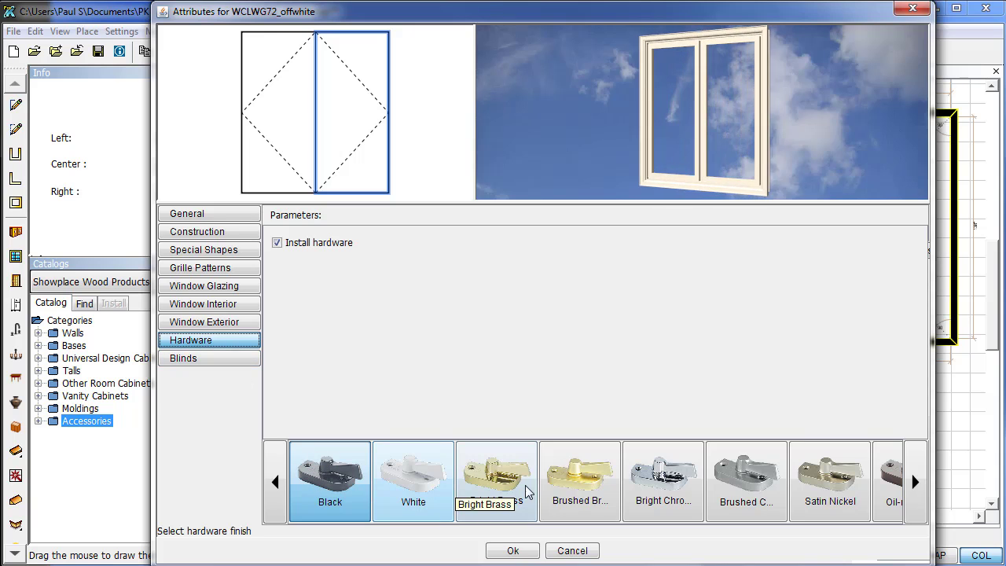
click(423, 476)
Install 2" traditional blinds raised to mid-height, tilted toward closed, in American Walnut.
click(201, 359)
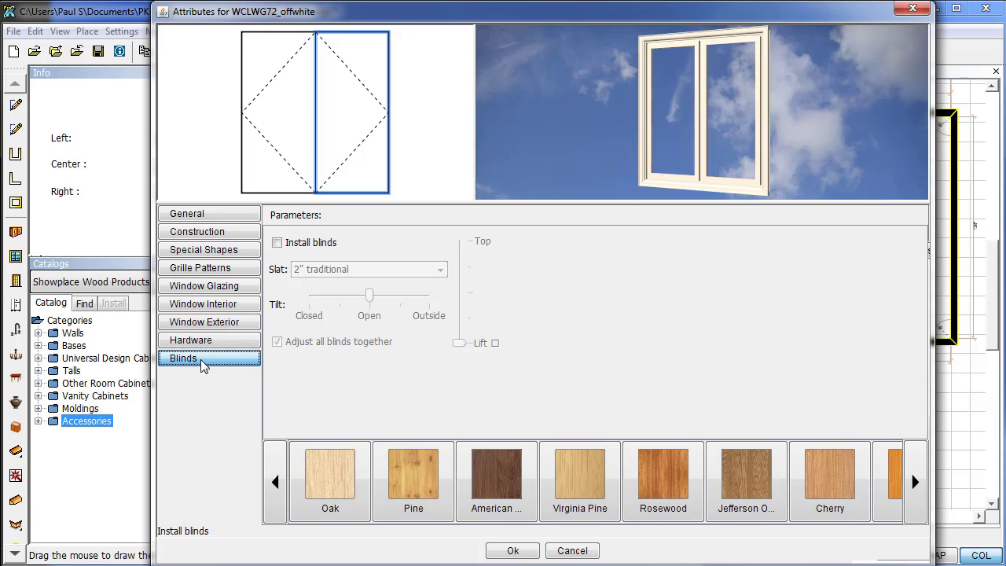
click(277, 242)
click(370, 269)
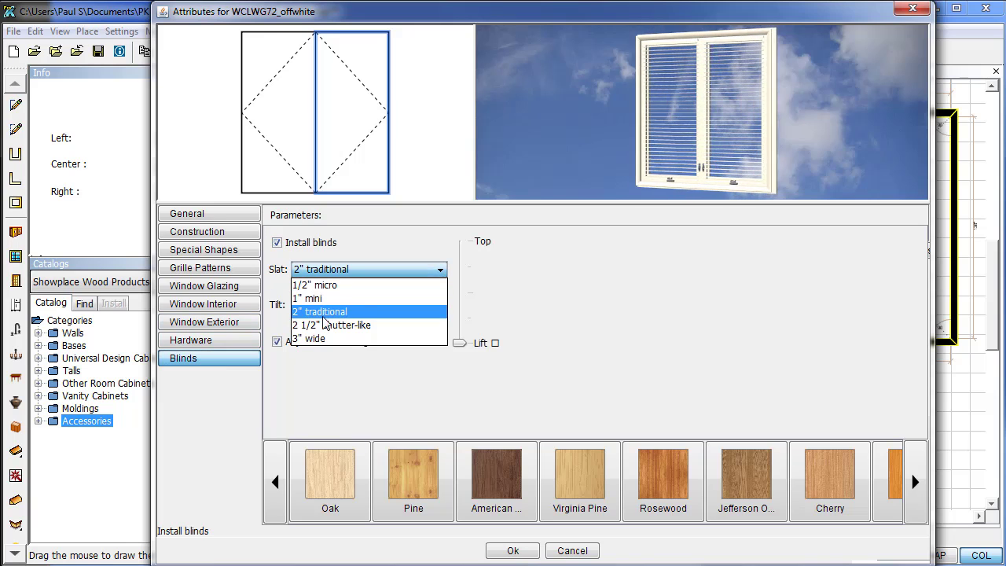
click(324, 303)
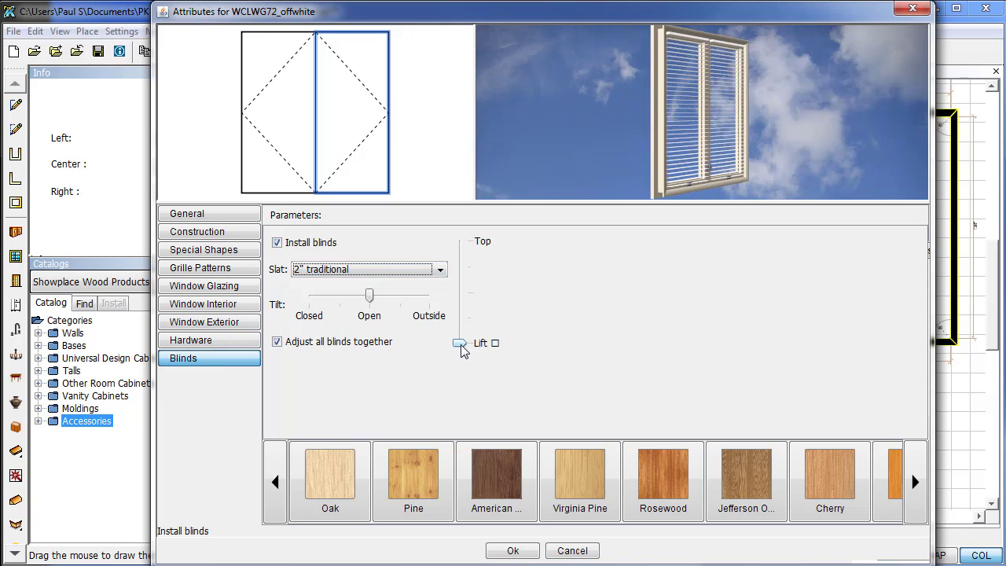
drag(461, 344, 474, 297)
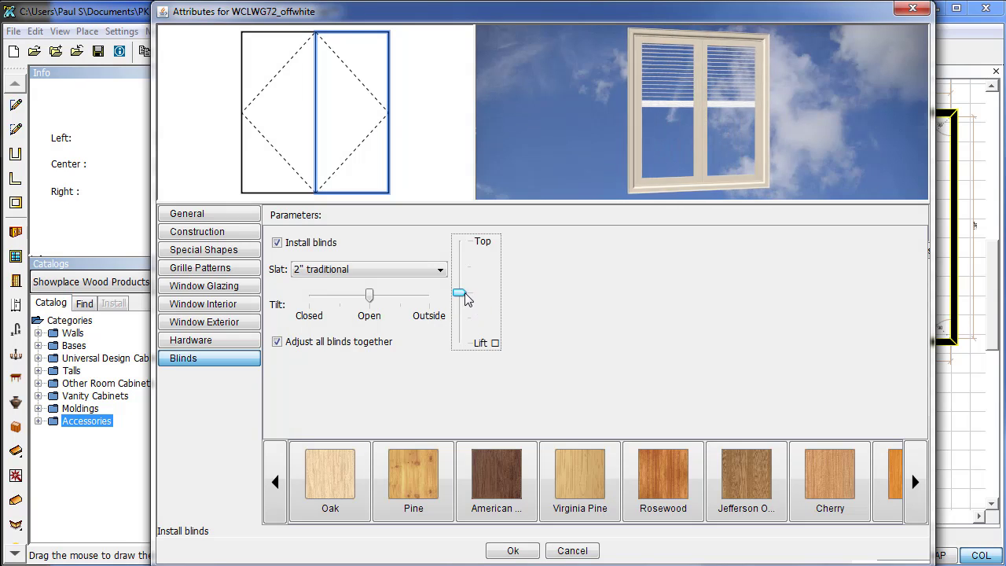
drag(369, 296, 345, 303)
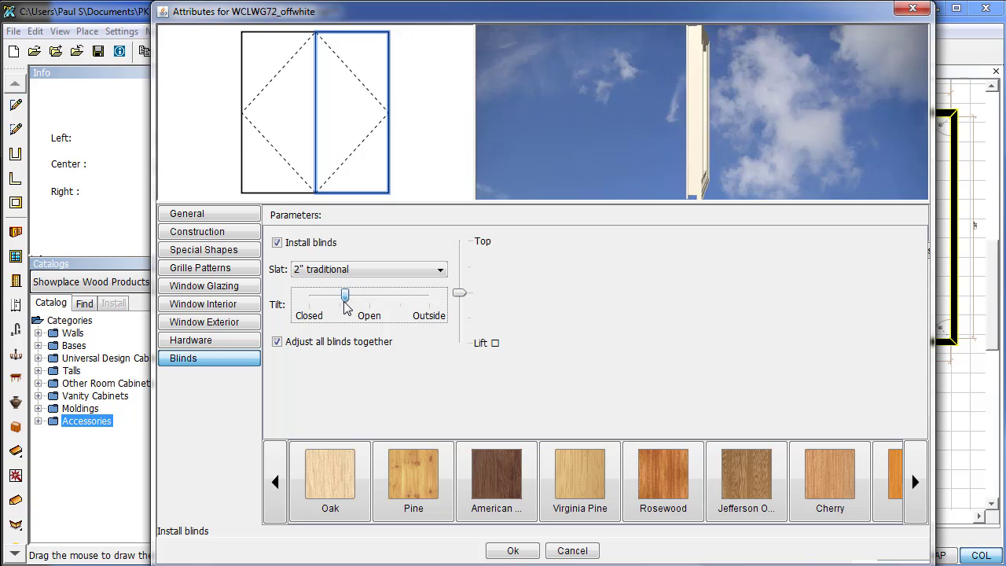
click(287, 346)
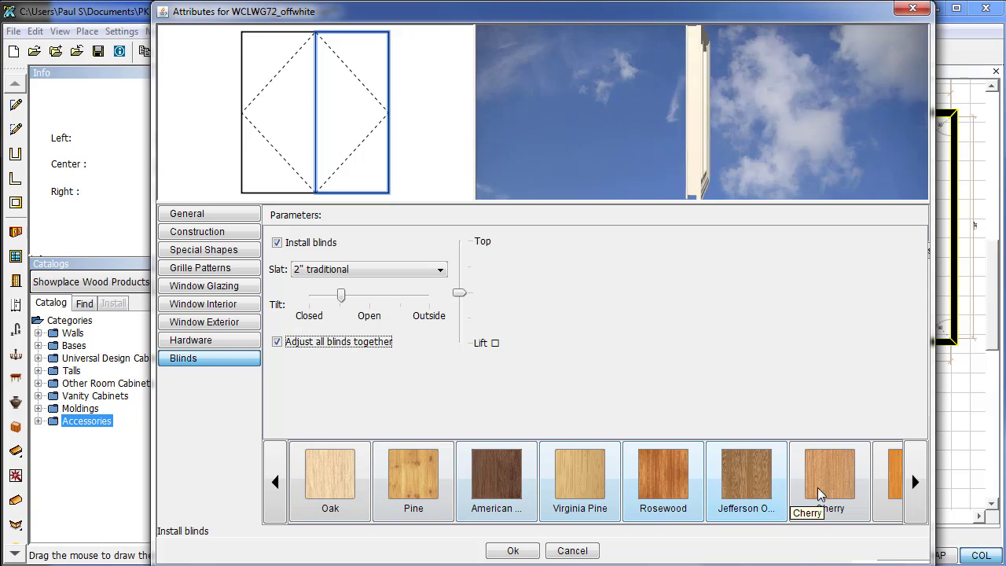
click(479, 496)
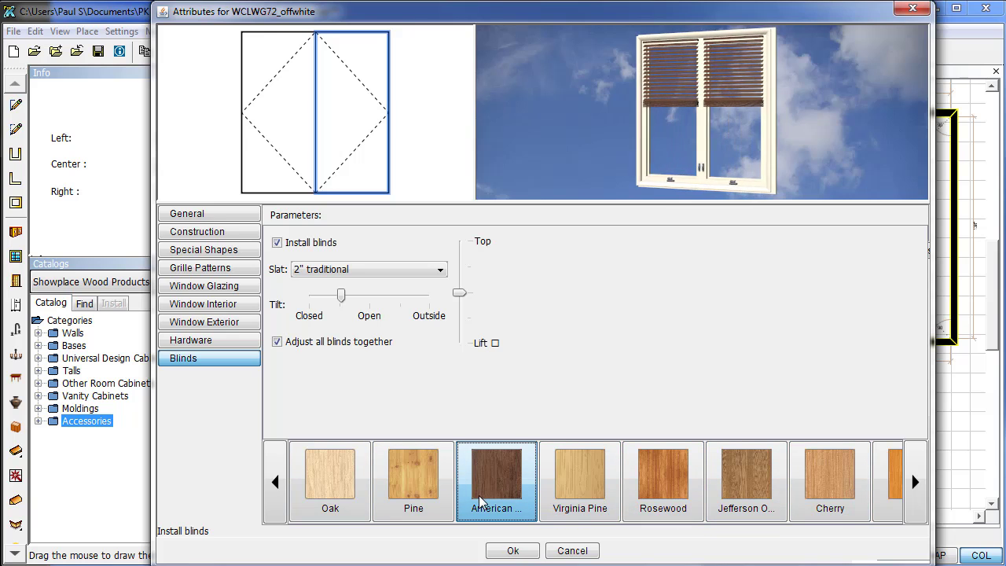
Apply the window settings and slide the top-wall window 6" from the left corner.
click(520, 550)
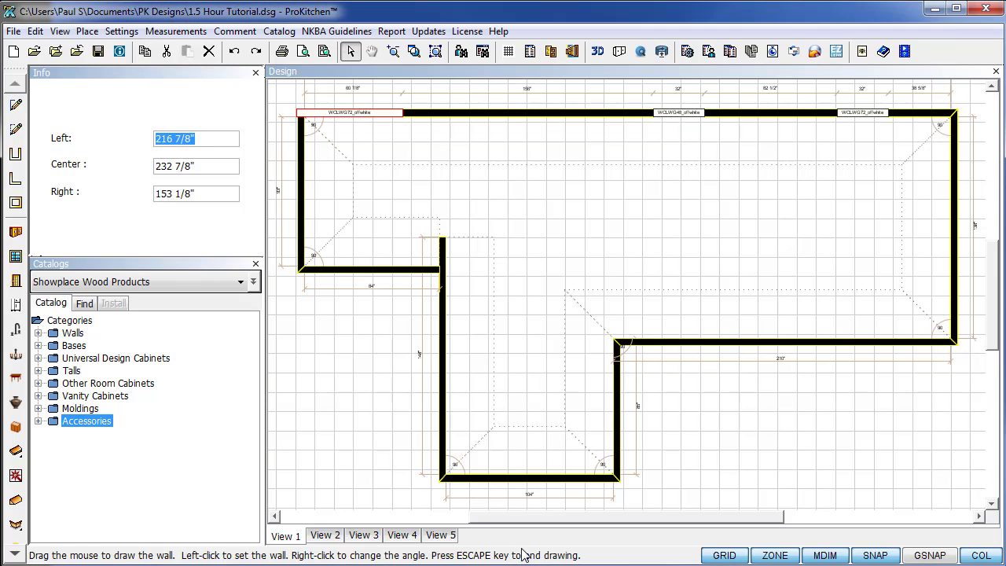
right_click(340, 118)
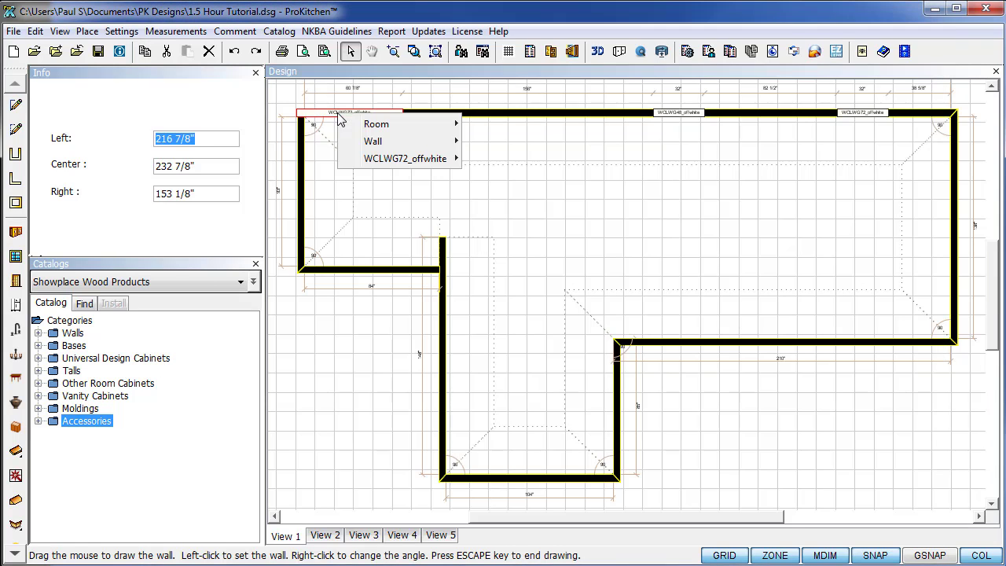
mouse_move(397, 159)
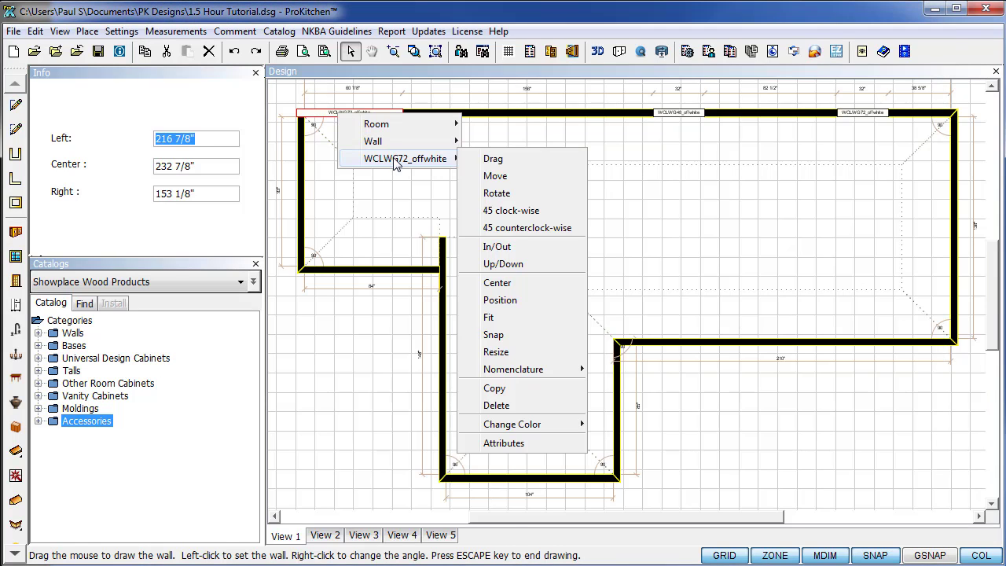
click(493, 159)
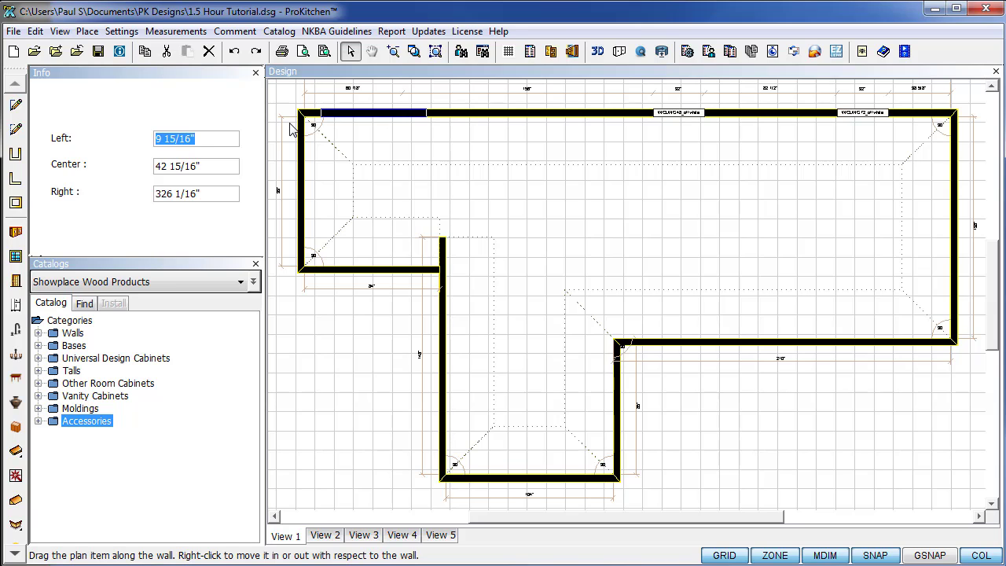
text(6)
key(Return)
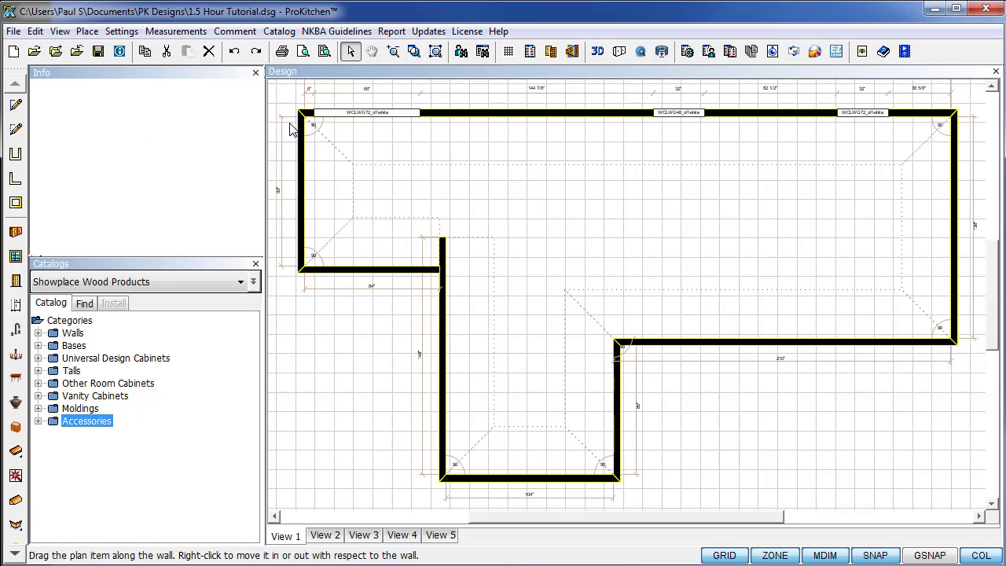
Copy the window onto the lower right wall, set 134" out along it.
right_click(359, 124)
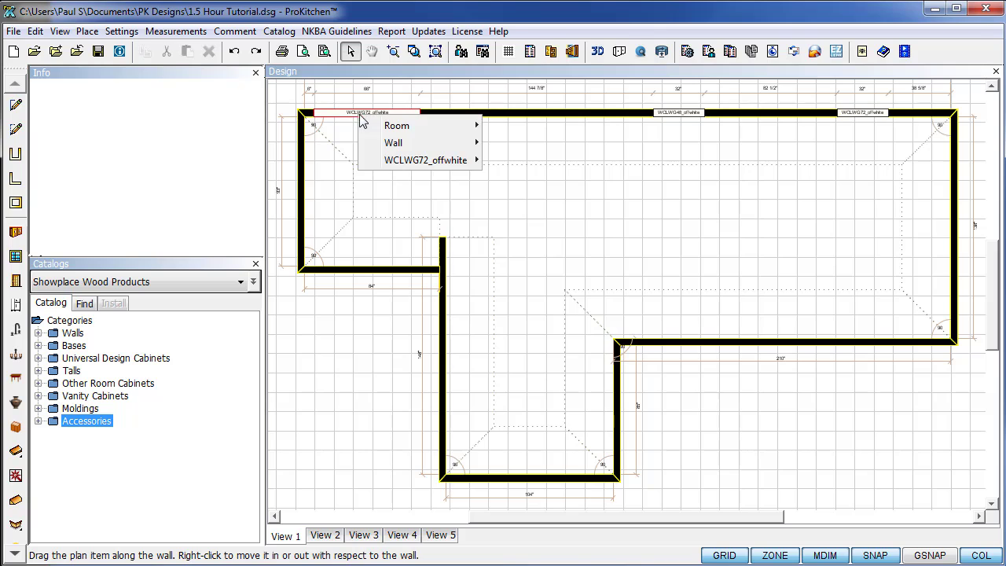
mouse_move(405, 159)
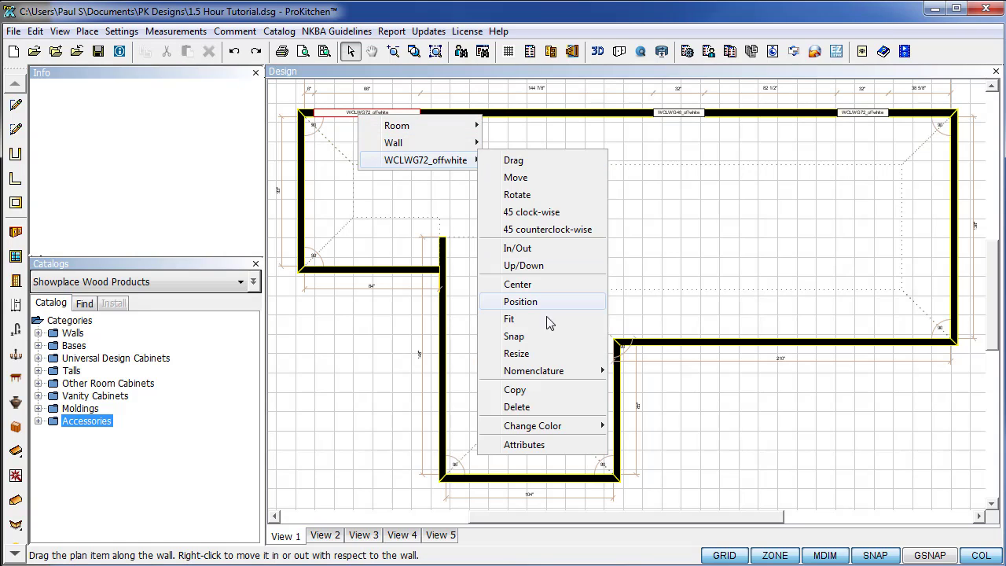
click(533, 391)
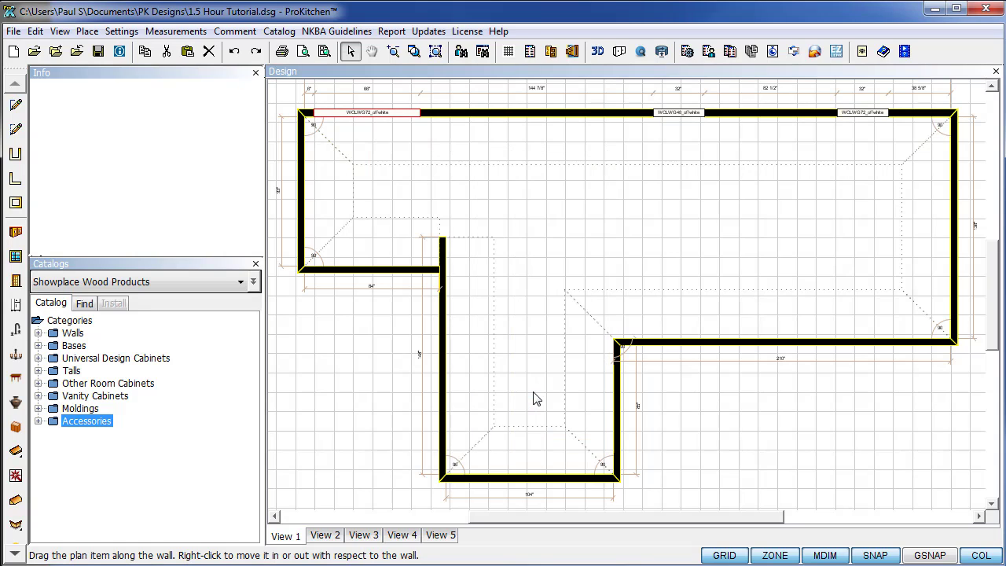
click(675, 327)
drag(675, 327, 745, 352)
text(134)
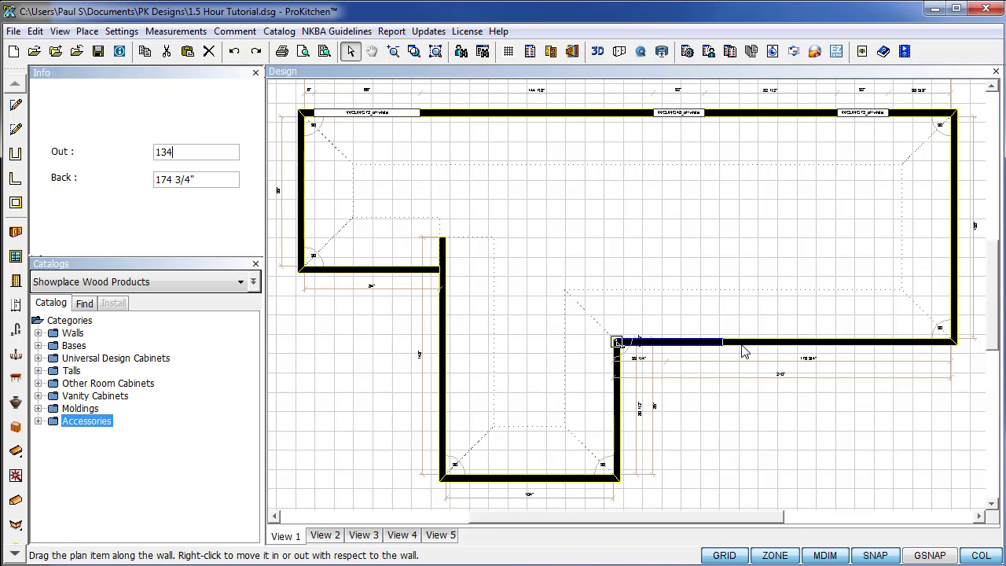
key(Return)
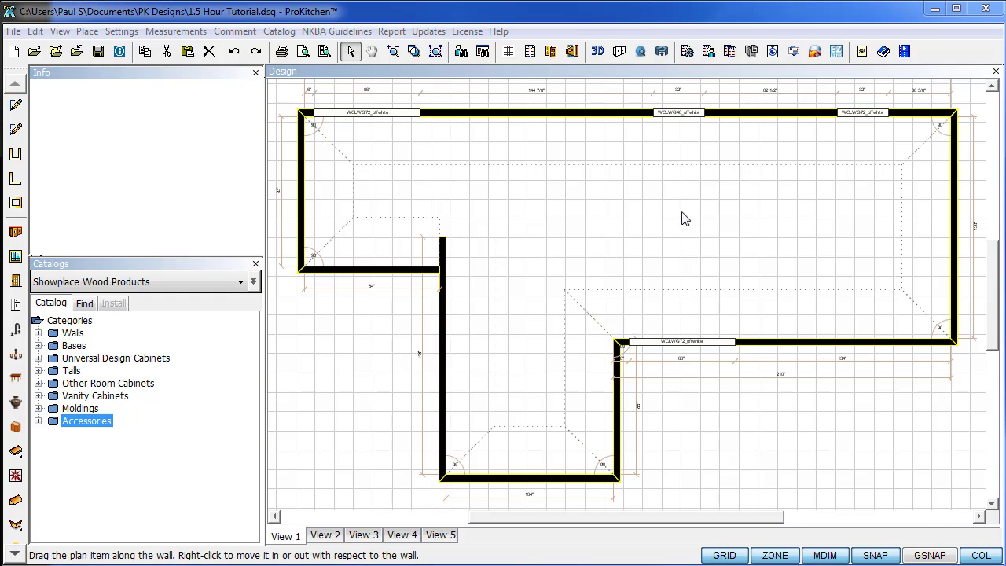
Open the WCLWG48 window's settings and add a sun light behind it.
right_click(659, 114)
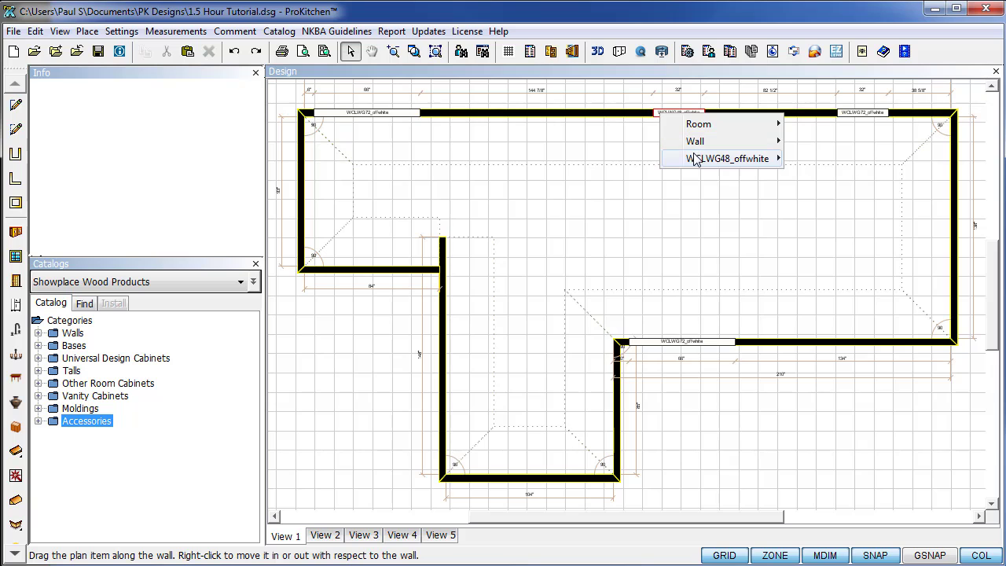
mouse_move(698, 159)
click(825, 443)
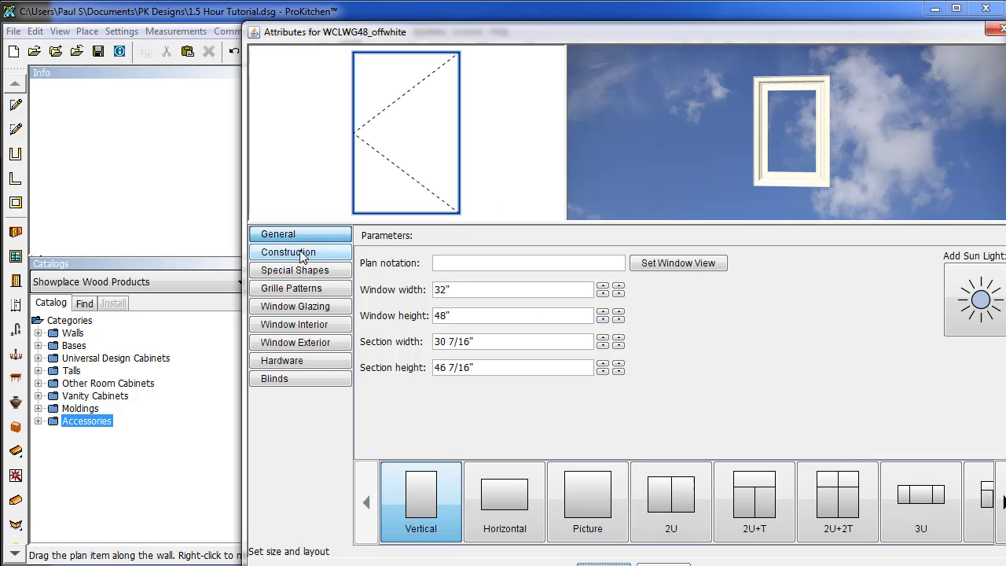
click(968, 310)
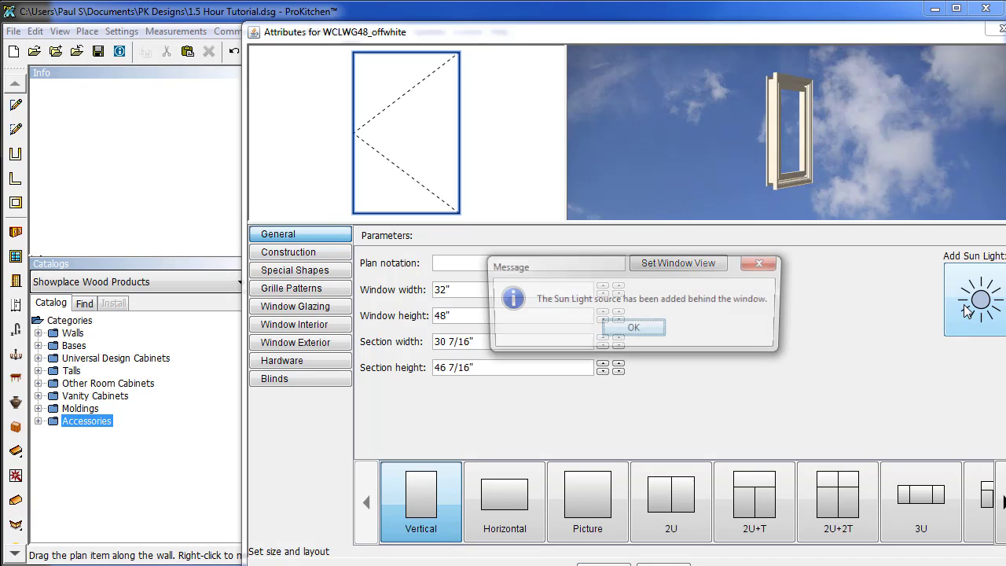
click(634, 329)
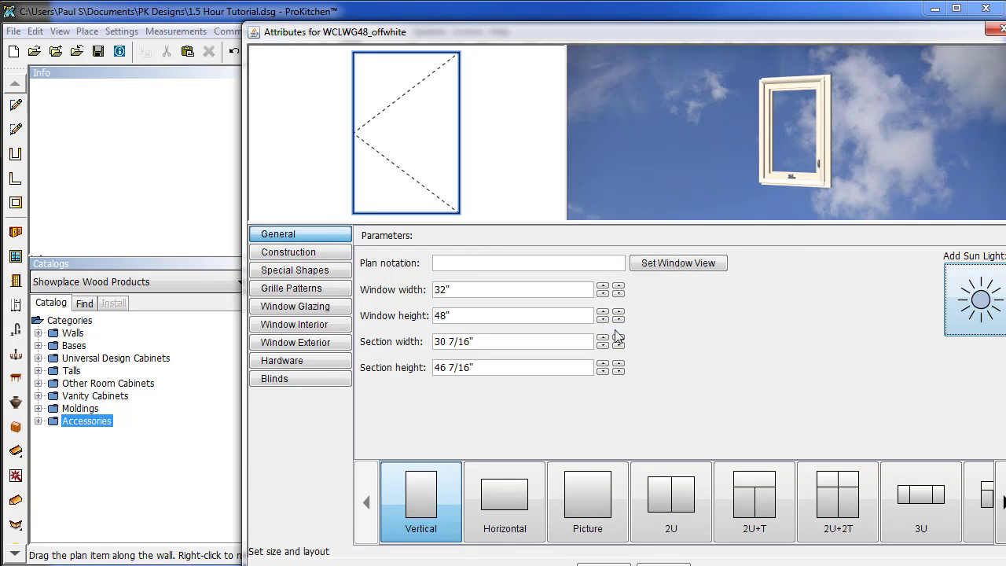
Resize the window to 36" wide by 42" high with the 2U two-sash layout.
click(603, 288)
click(603, 288)
click(603, 288)
click(603, 288)
click(603, 288)
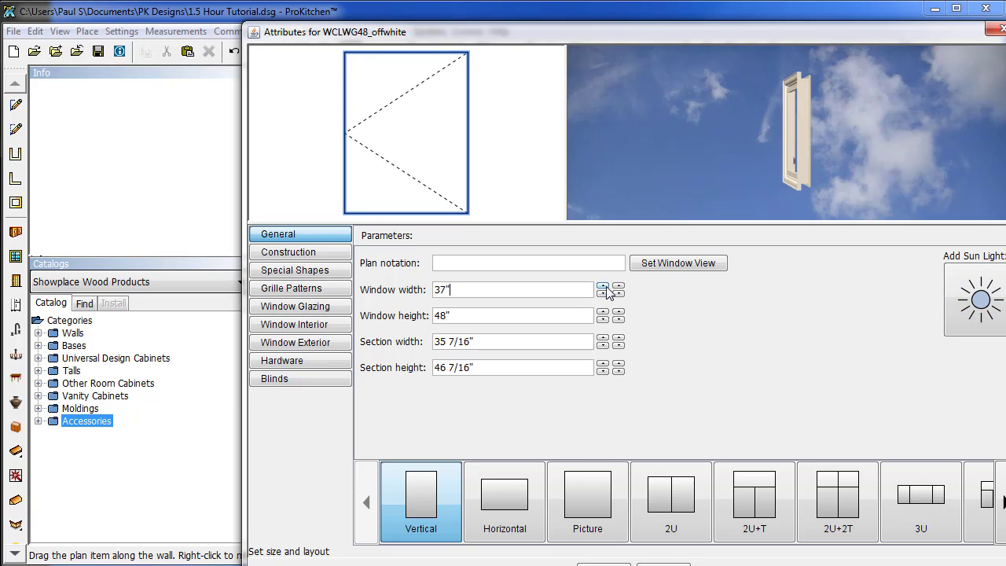
click(603, 293)
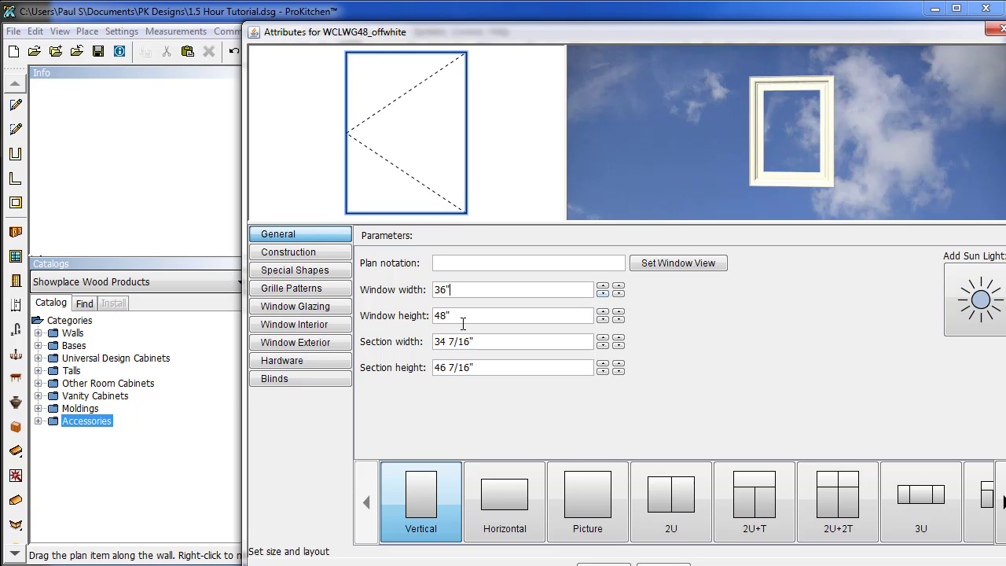
click(604, 320)
click(603, 319)
click(603, 320)
click(603, 319)
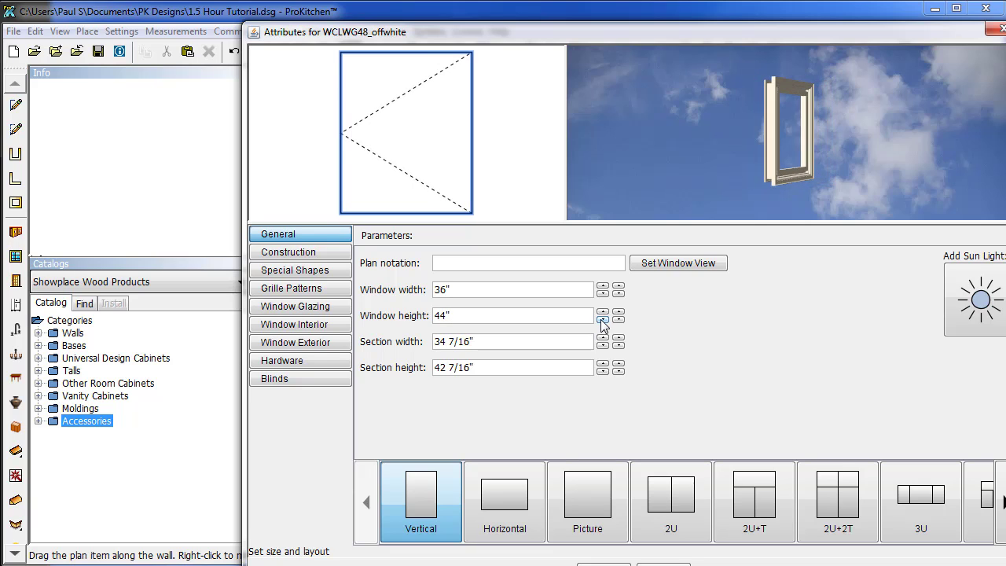
click(602, 320)
click(602, 319)
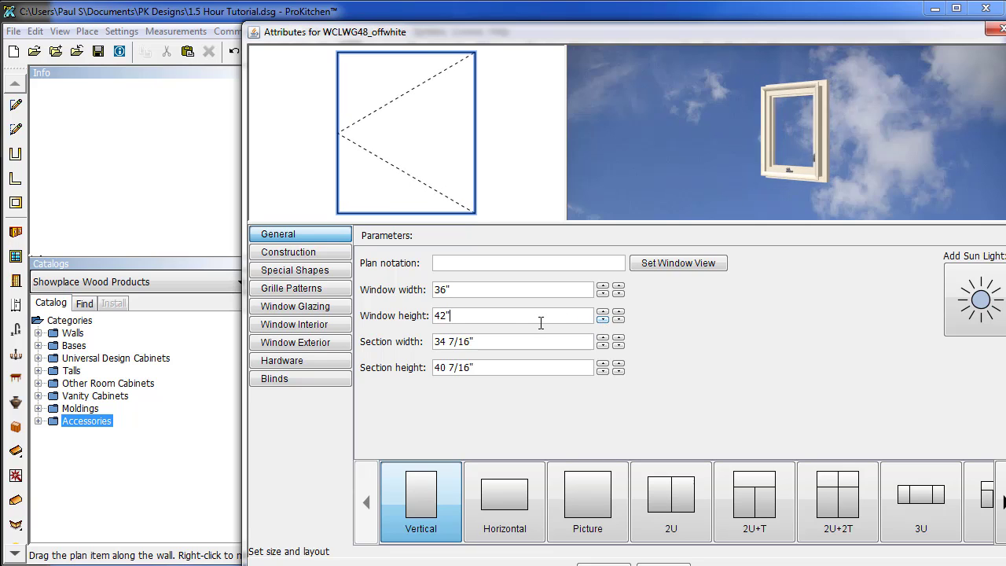
click(678, 511)
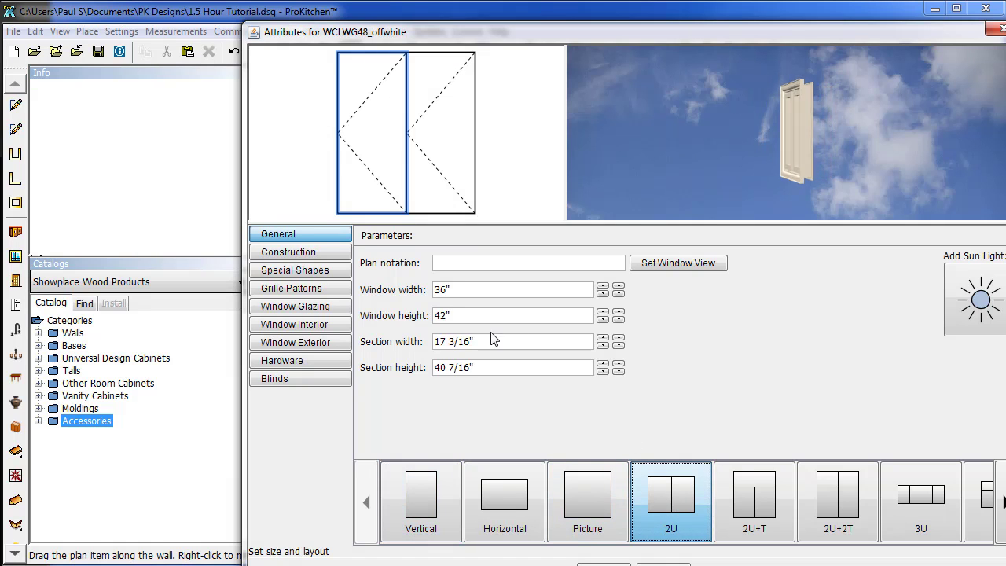
click(293, 255)
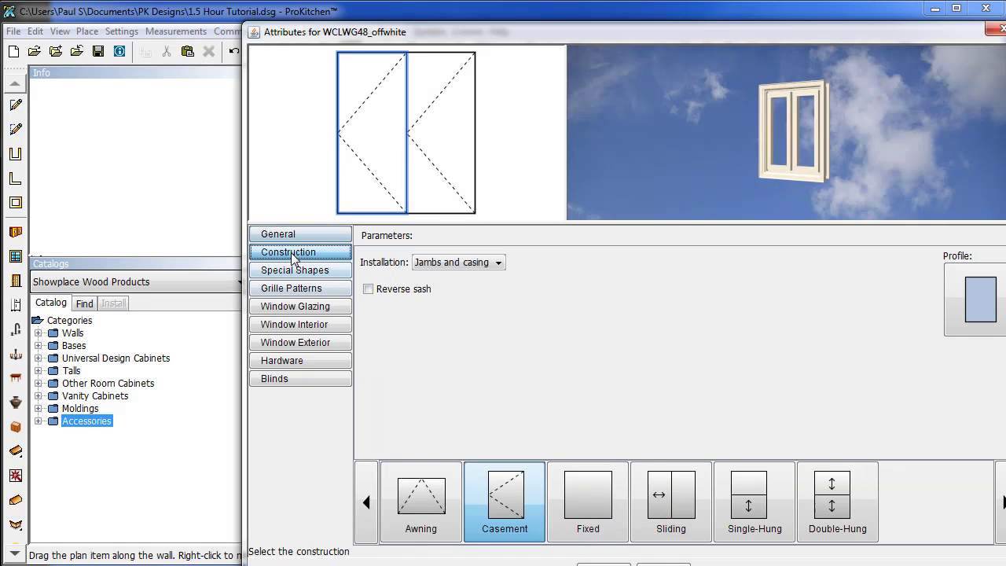
Reverse the right sash, then review the unit, grille, glazing, interior, exterior and hardware options.
click(427, 194)
click(370, 290)
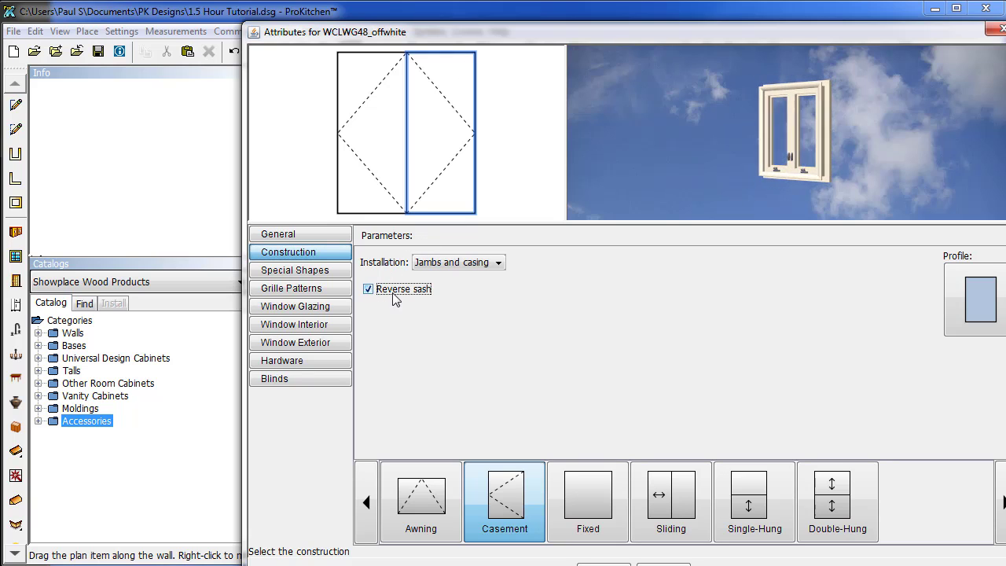
click(315, 271)
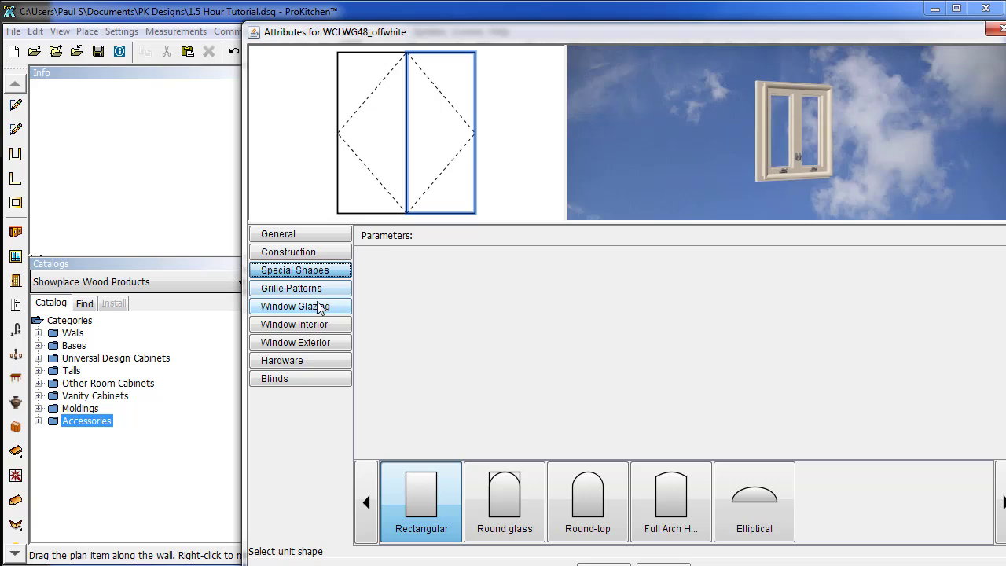
click(319, 290)
click(318, 307)
click(315, 324)
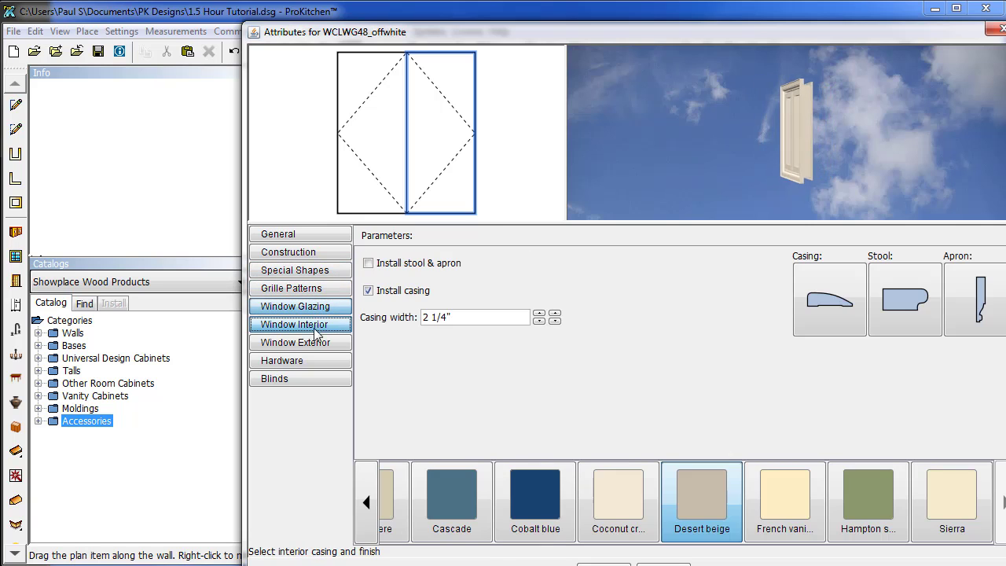
click(311, 344)
click(308, 358)
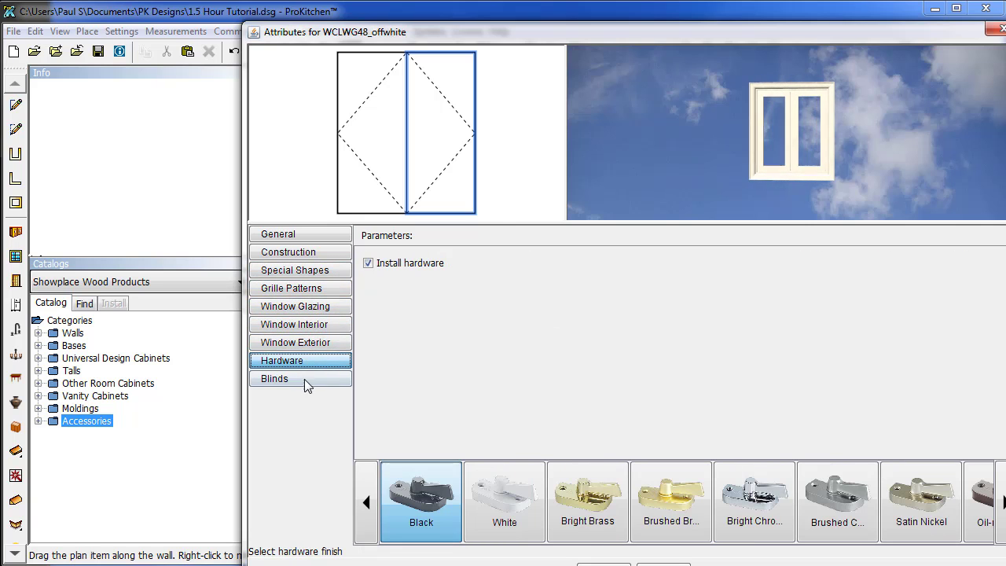
Install partly raised 2" traditional blinds and apply the window settings.
click(303, 382)
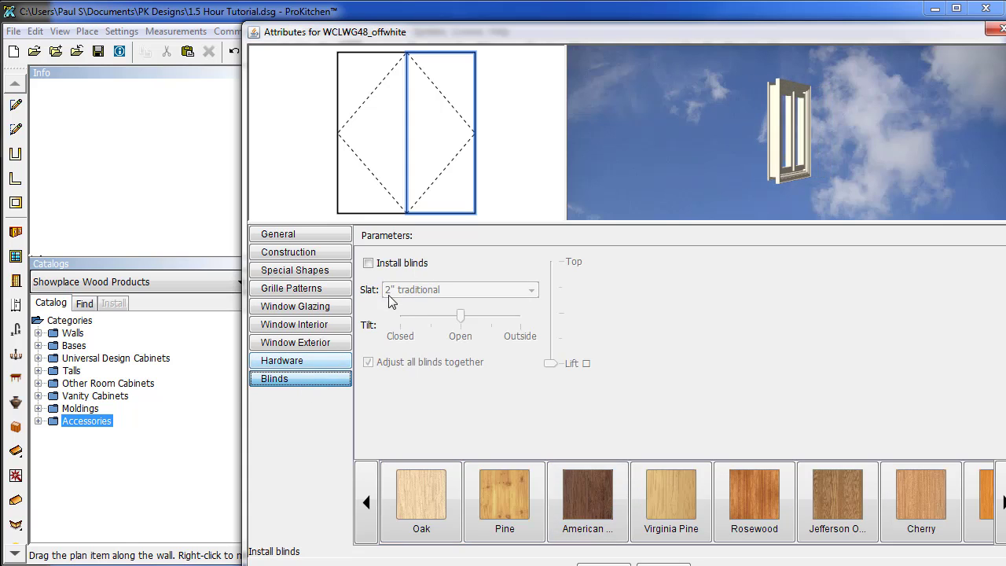
click(369, 263)
click(562, 320)
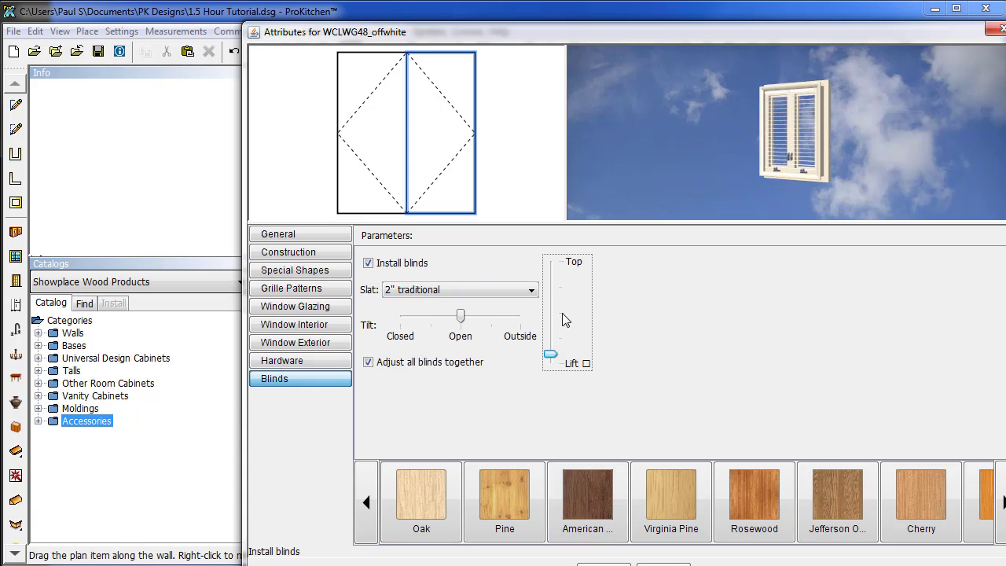
click(563, 320)
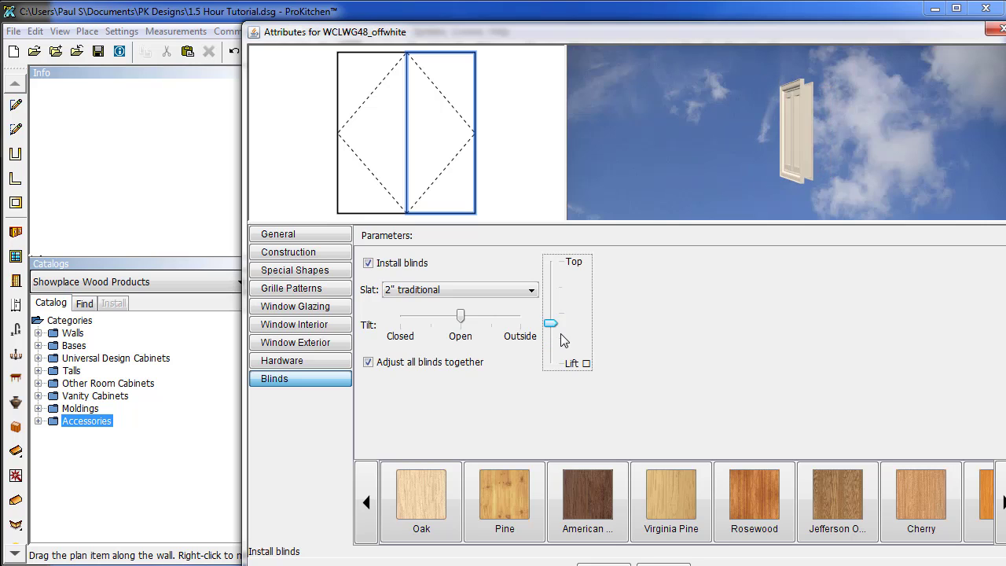
click(562, 339)
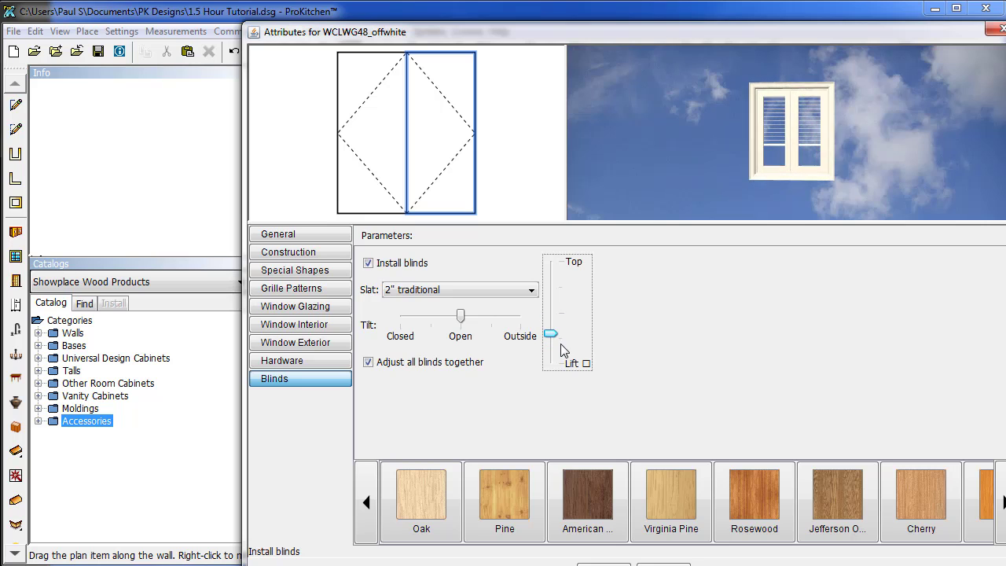
click(563, 344)
drag(558, 346, 553, 338)
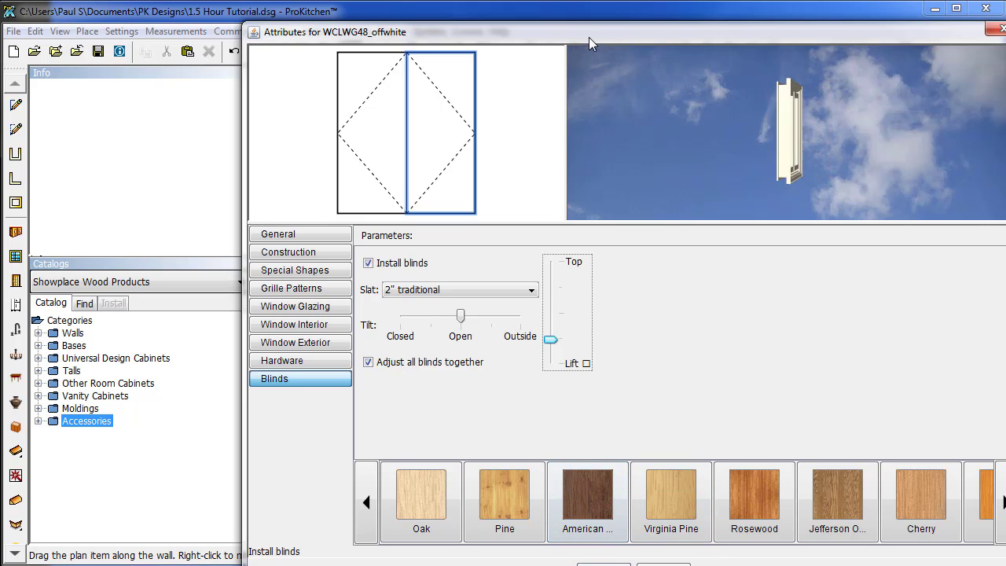
drag(589, 37, 558, 16)
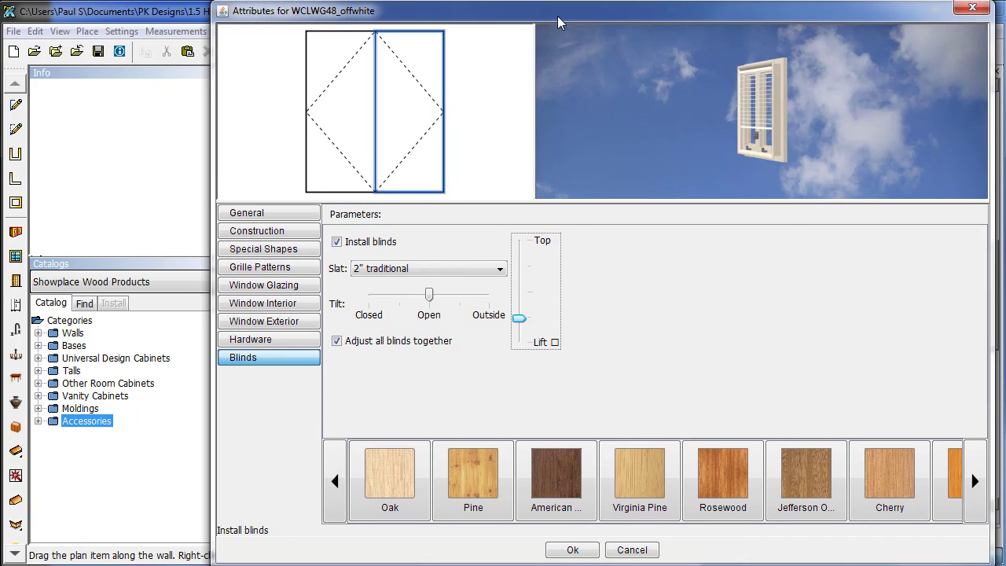
click(578, 551)
drag(997, 331, 997, 318)
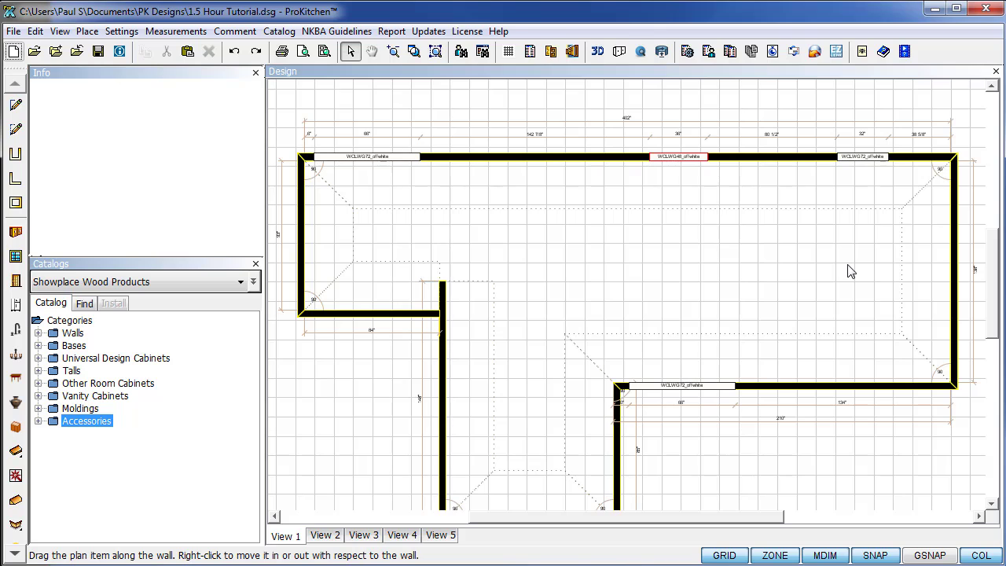
Slide the WCLWG48_offwhite window along the top wall toward 220 5/16" from the left end.
right_click(661, 157)
mouse_move(689, 174)
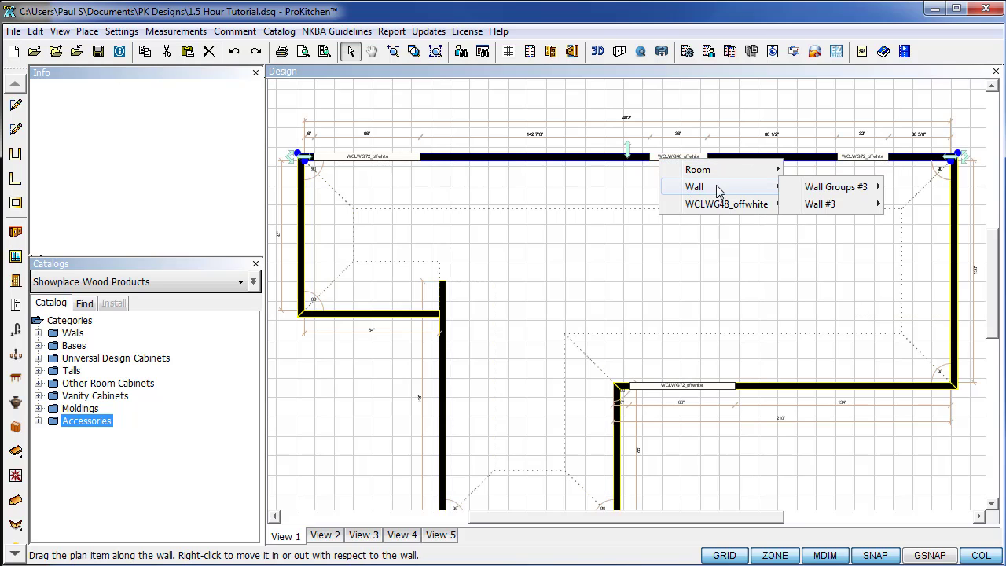
mouse_move(799, 206)
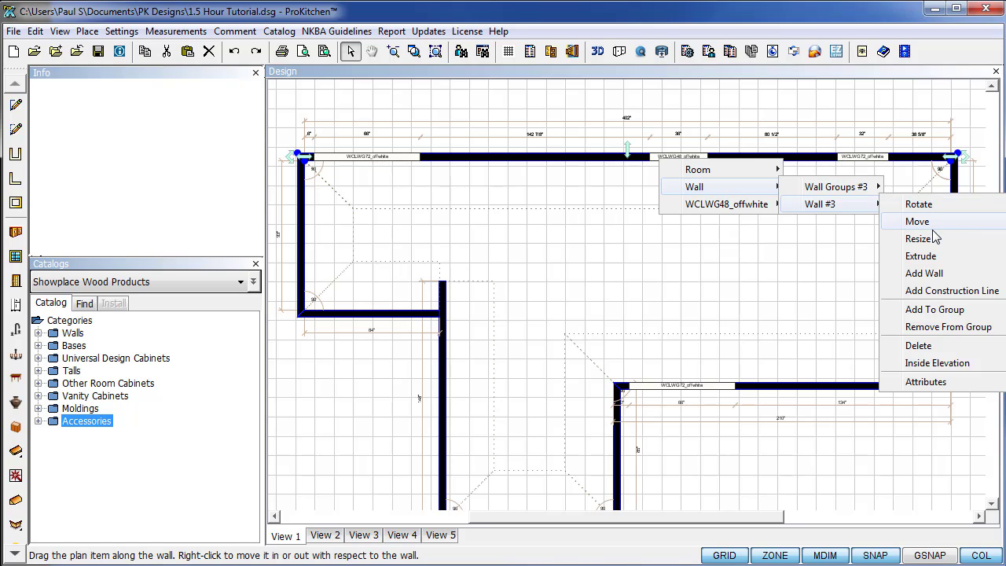
click(727, 204)
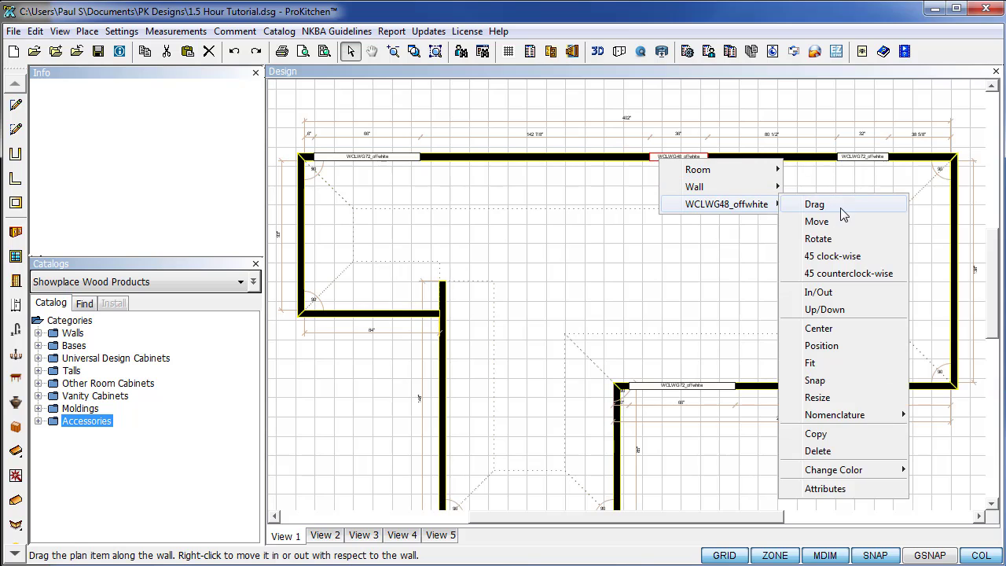
click(831, 206)
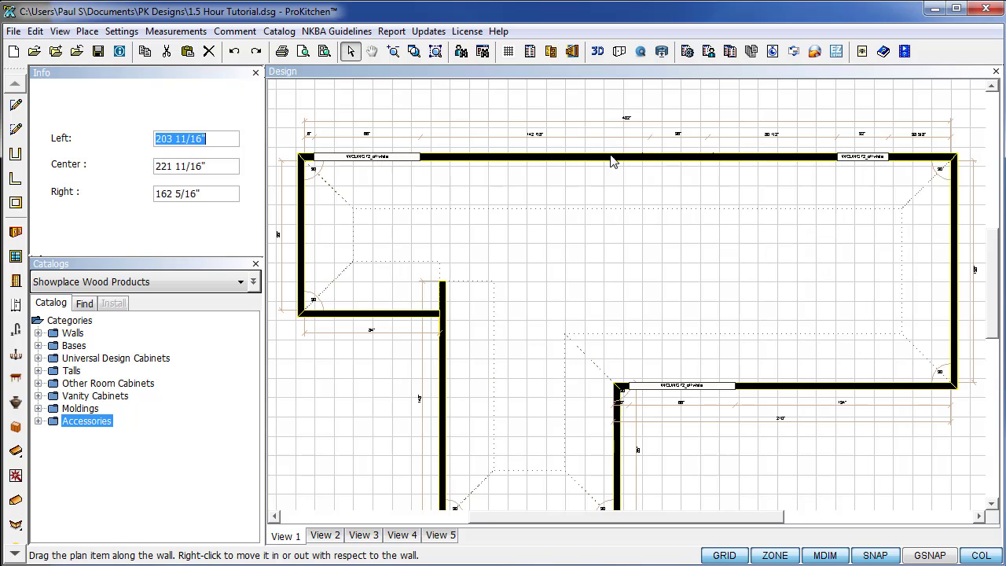
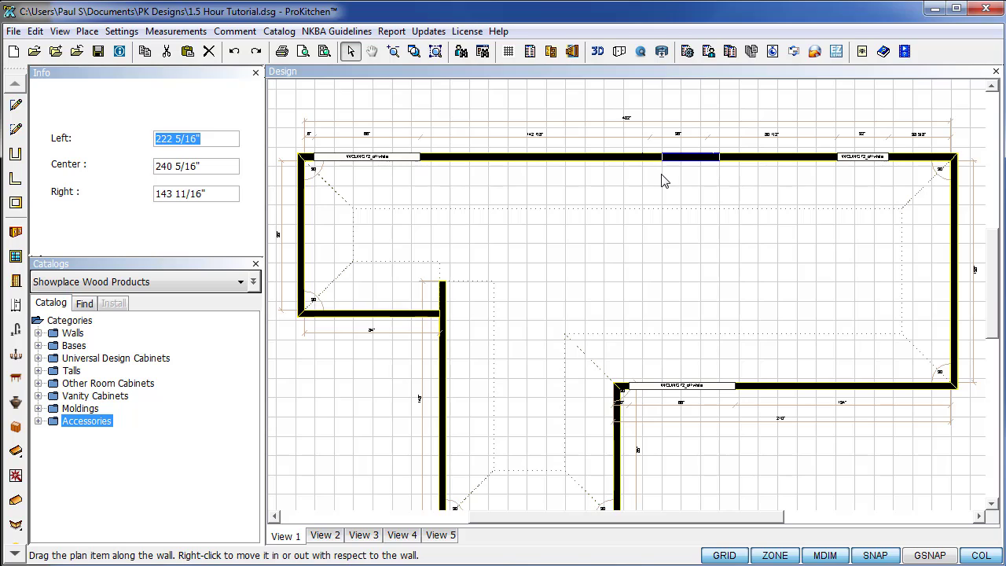
Set the WCLWG48_offwhite window's Left distance to 222 inches.
key(End)
key(BackSpace)
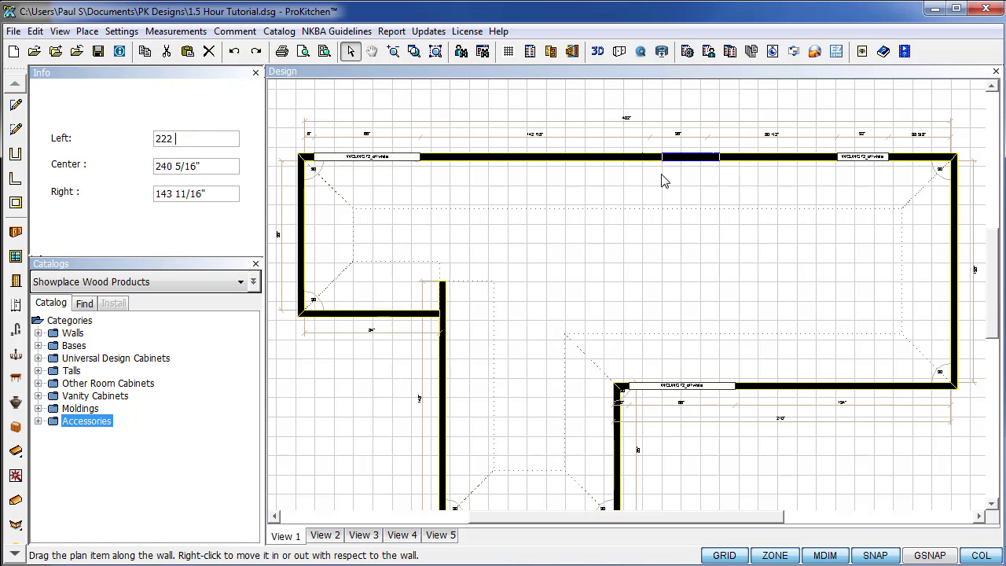
key(Return)
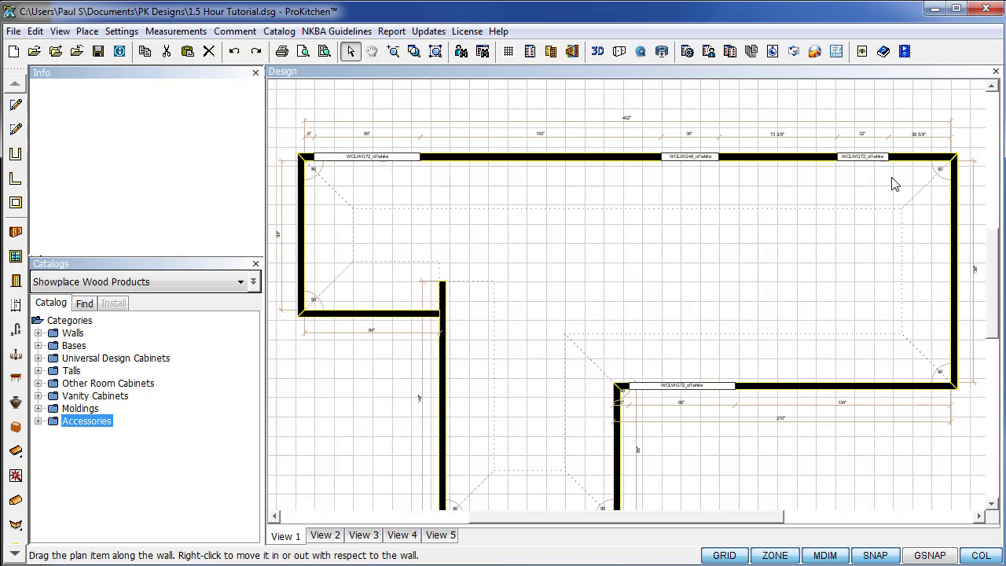
Bring up the WCLWG72_offwhite window's options, then dismiss them and pan the view.
right_click(862, 162)
mouse_move(909, 206)
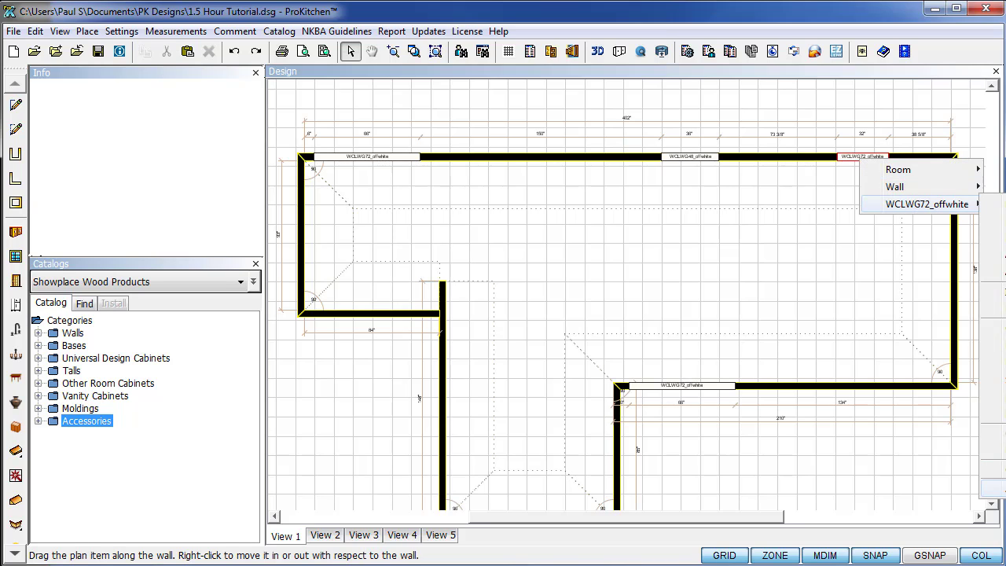
click(722, 470)
drag(723, 516, 815, 532)
Narrow the WCLWG72_offwhite window from 32 to 30 inches and add a sun light behind it.
right_click(659, 162)
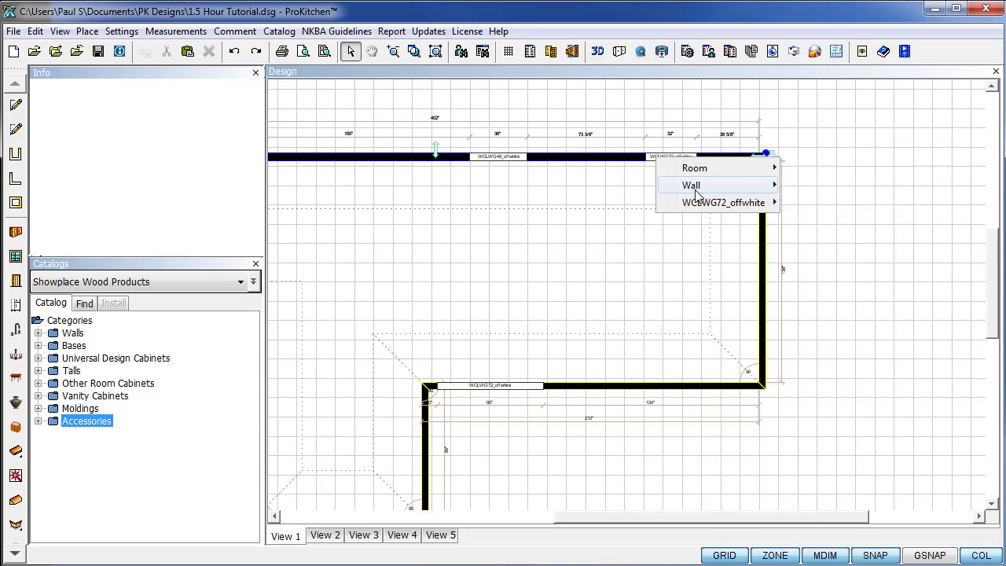
mouse_move(723, 202)
click(826, 485)
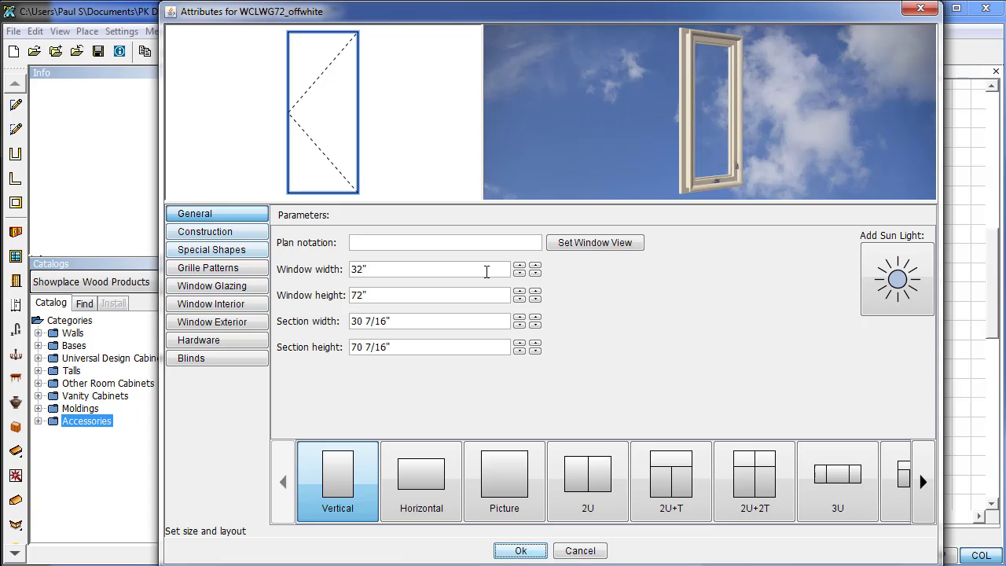
click(519, 273)
click(519, 274)
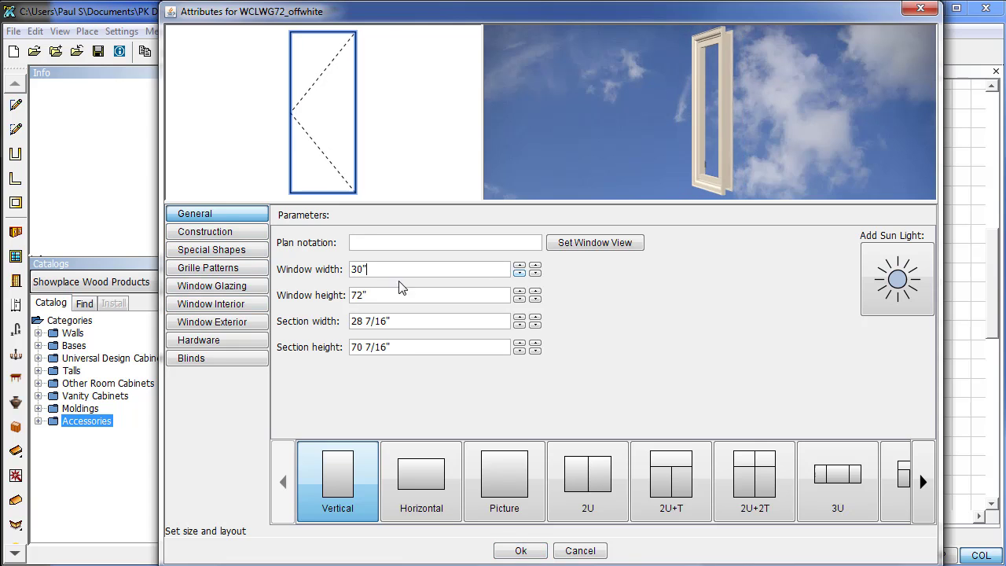
click(899, 300)
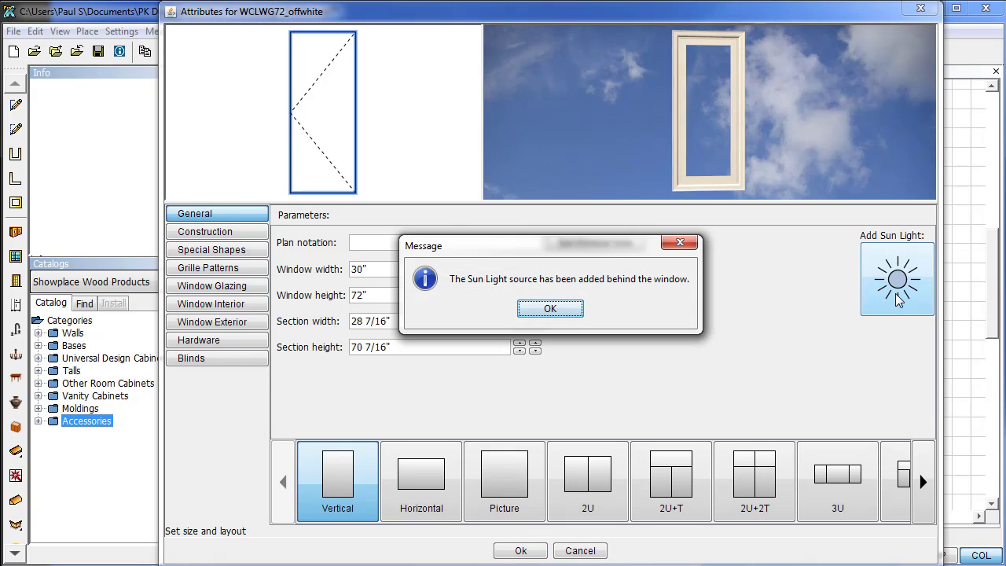
click(529, 311)
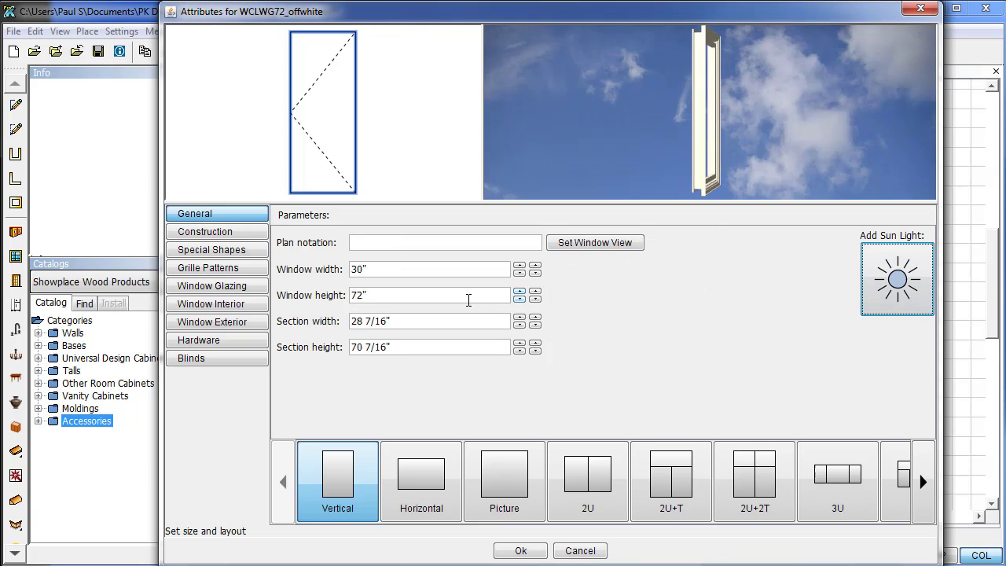
Install blinds raised near the top with slats tilted toward closed, and apply.
click(214, 236)
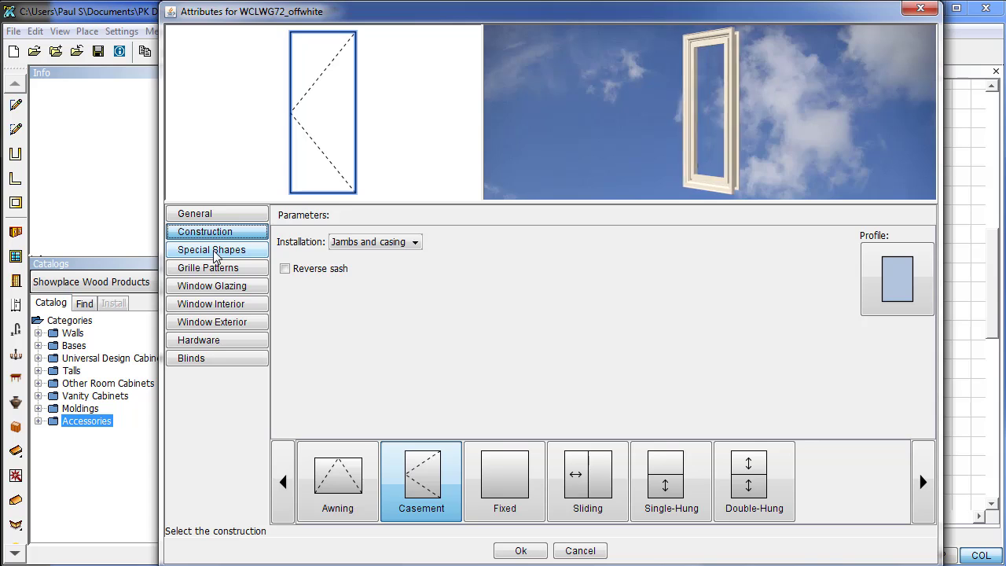
click(216, 250)
click(200, 359)
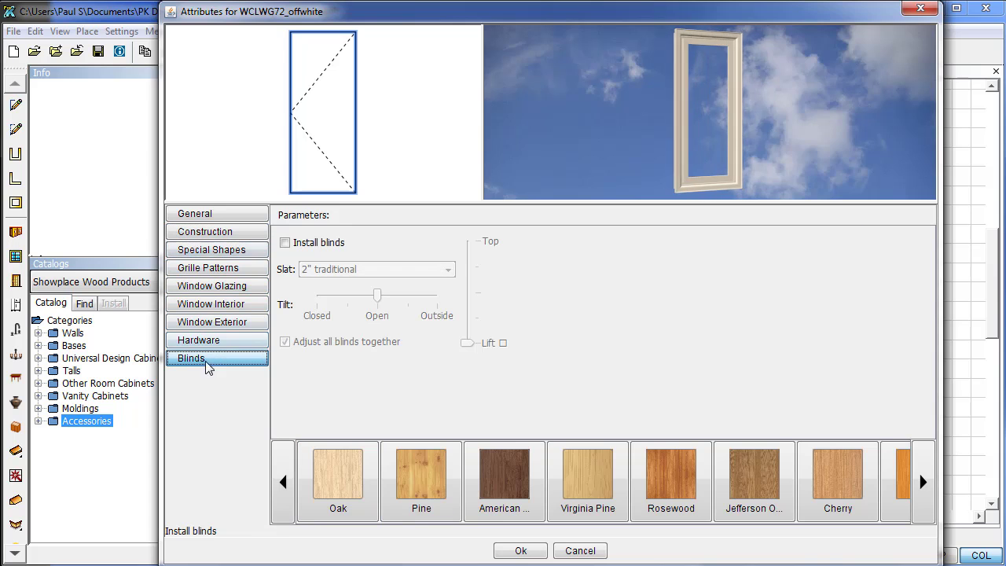
click(285, 242)
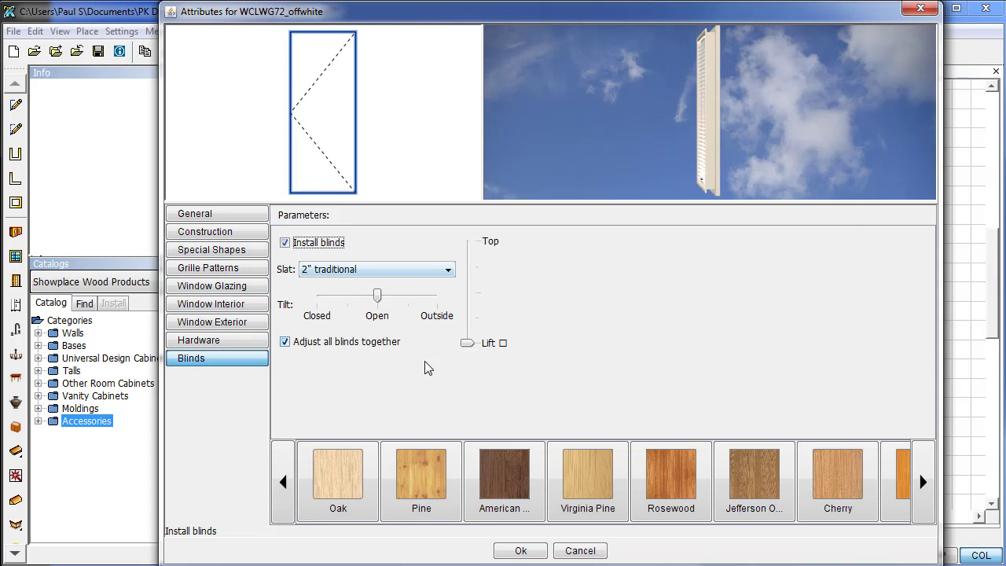
drag(475, 346, 501, 273)
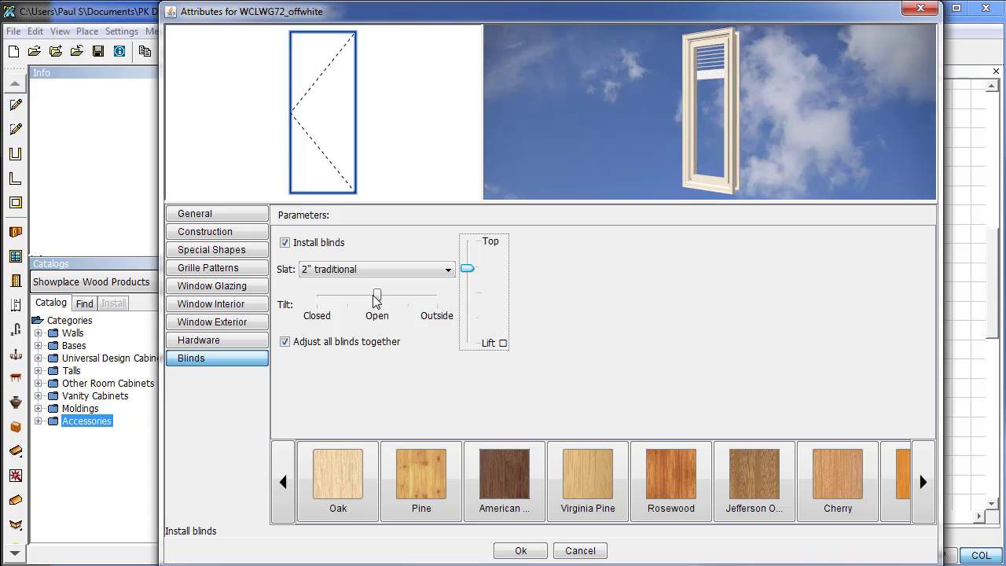
drag(377, 295, 348, 309)
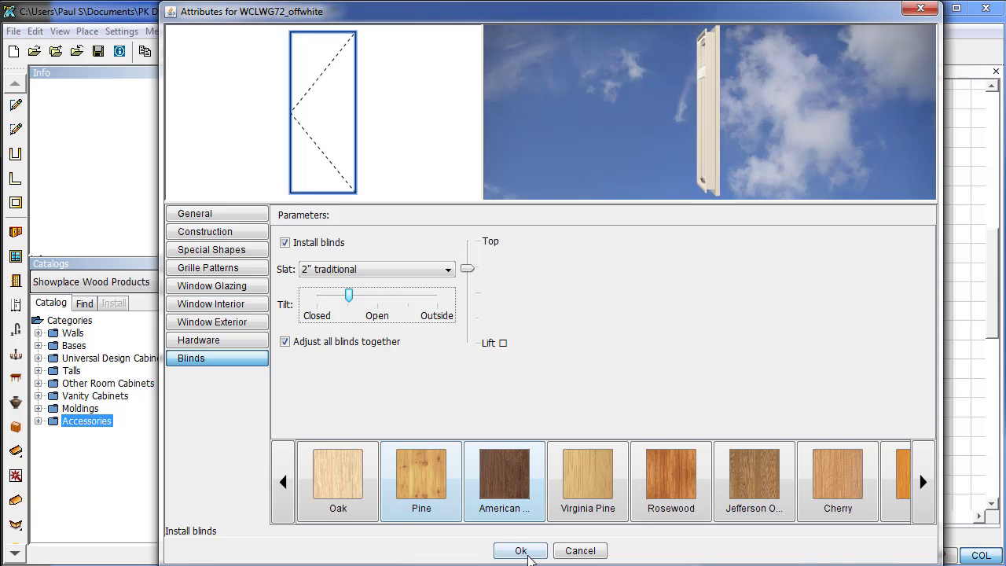
click(527, 553)
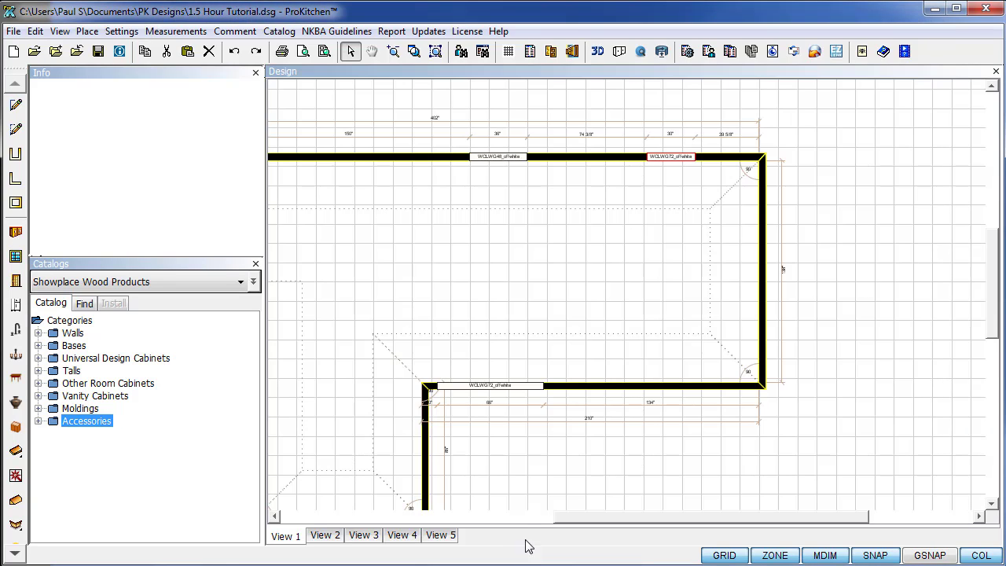
Position the 30-inch window 66 inches from the right corner.
scroll(636, 176, up, 1)
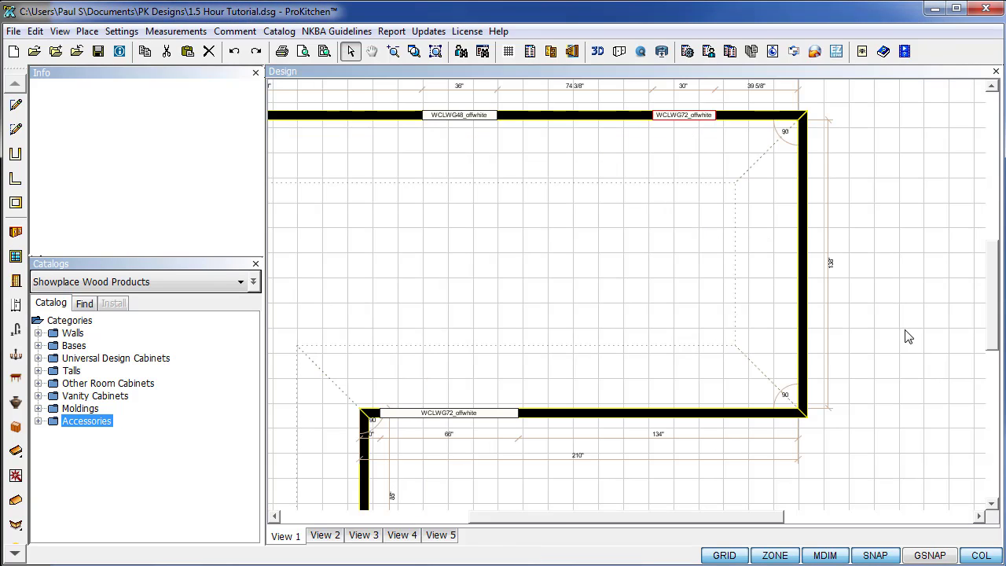
scroll(996, 353, up, 3)
scroll(731, 332, up, 2)
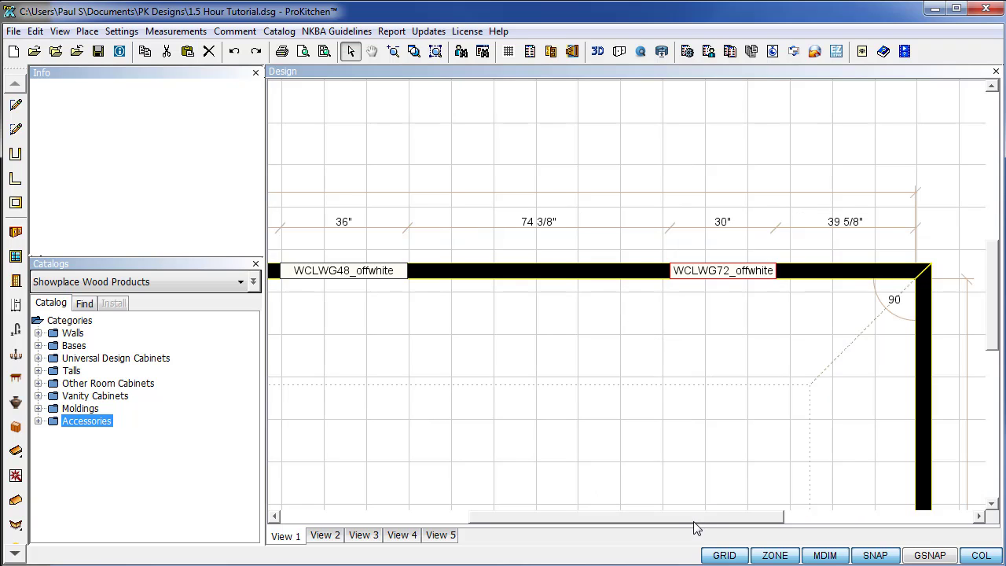
drag(695, 528, 761, 527)
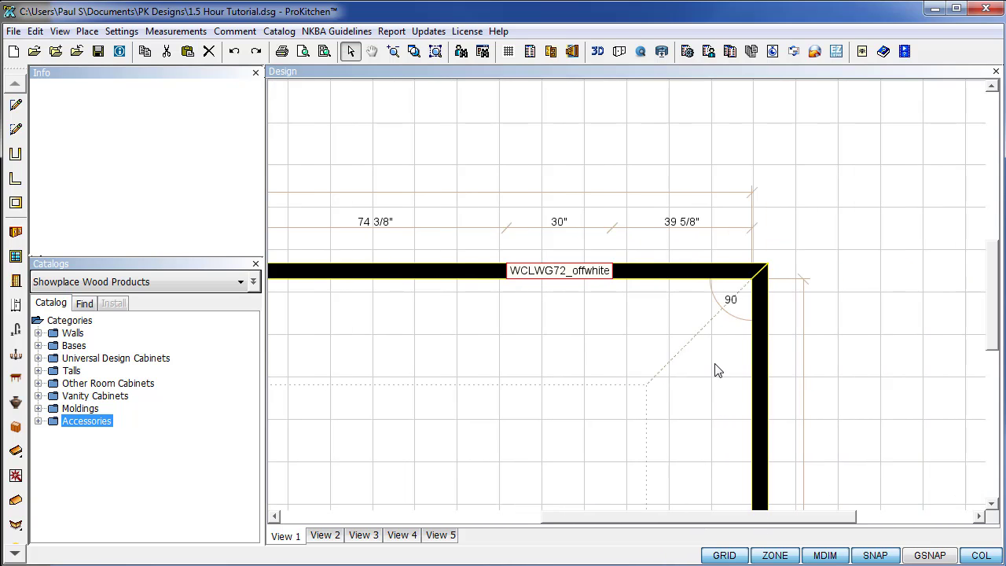
right_click(558, 273)
mouse_move(612, 326)
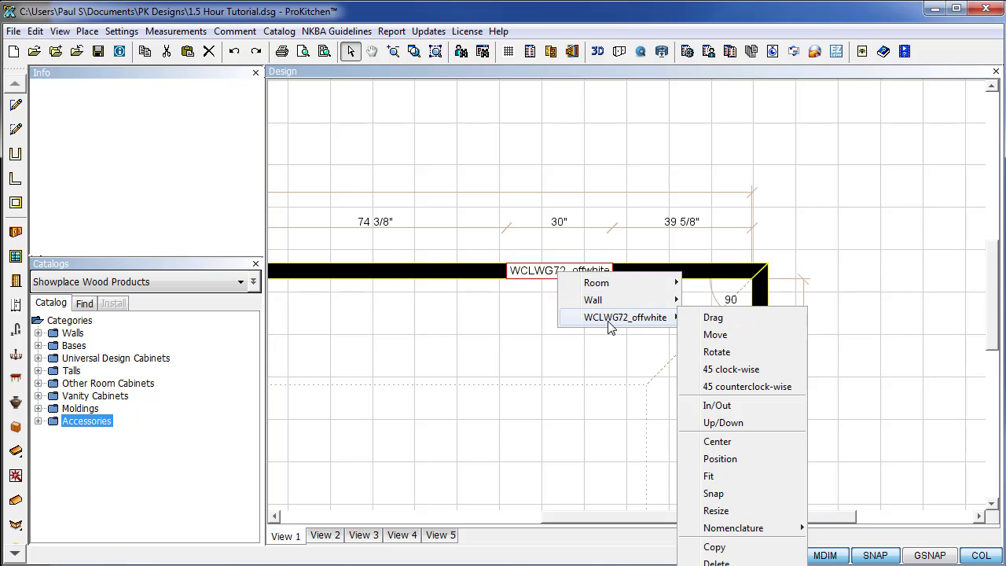
click(751, 317)
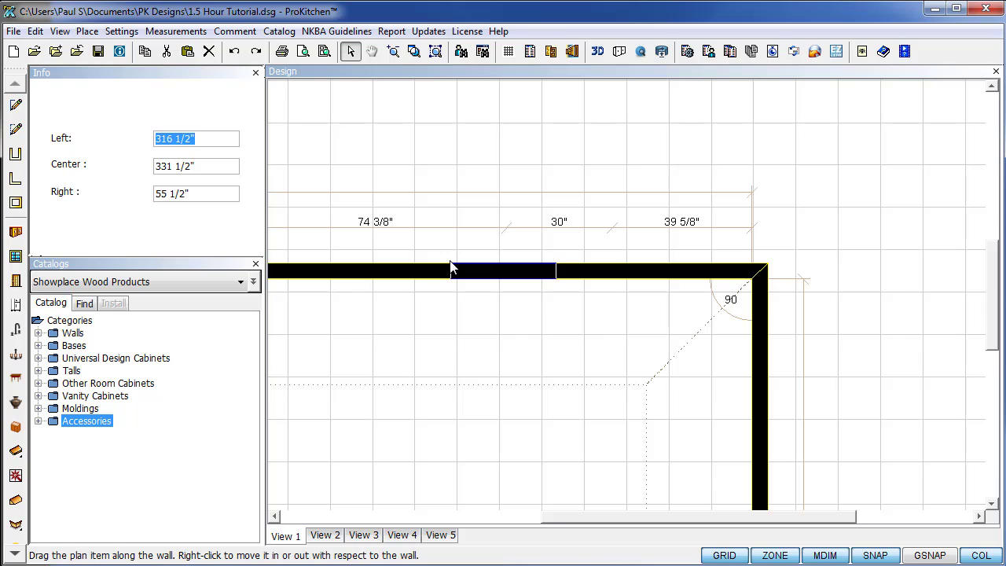
key(Tab)
key(Tab)
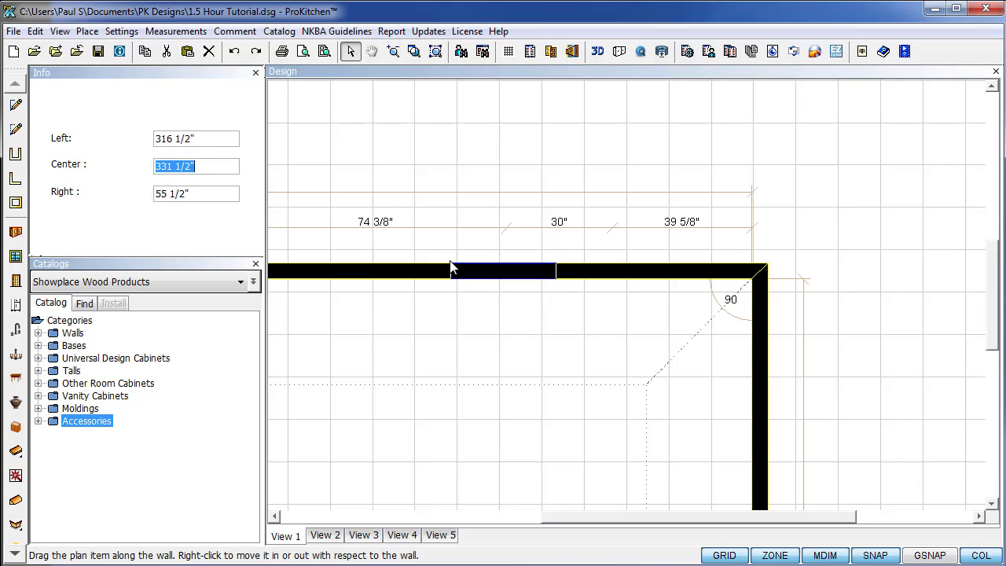
text(66)
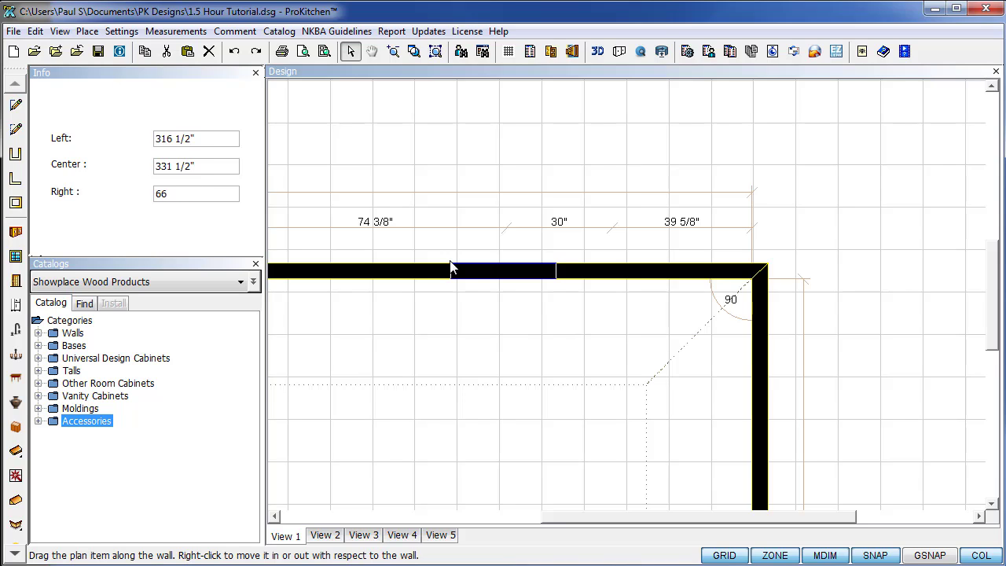
key(Return)
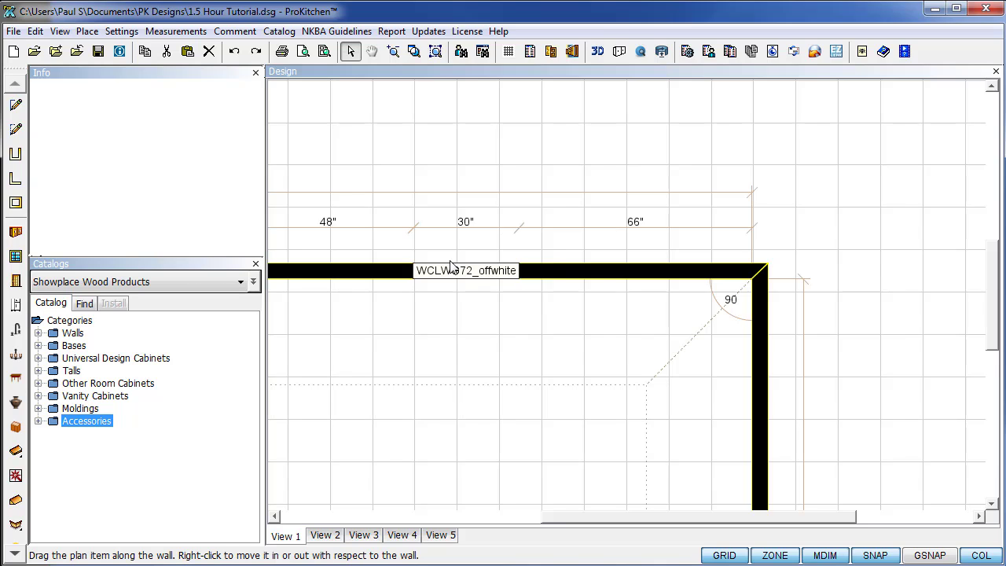
Copy the window and place the copy directly beside the original.
right_click(445, 277)
mouse_move(478, 321)
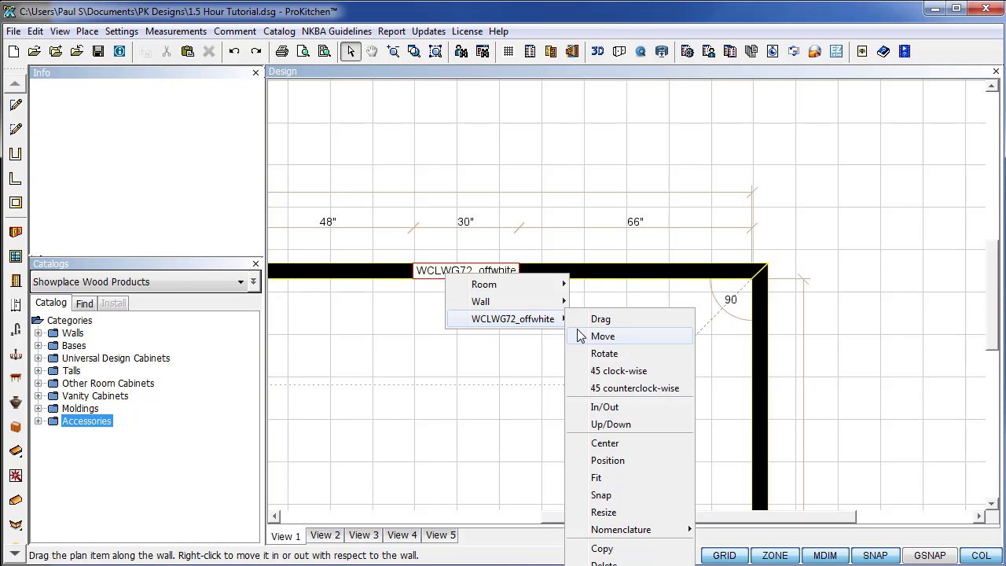
click(603, 548)
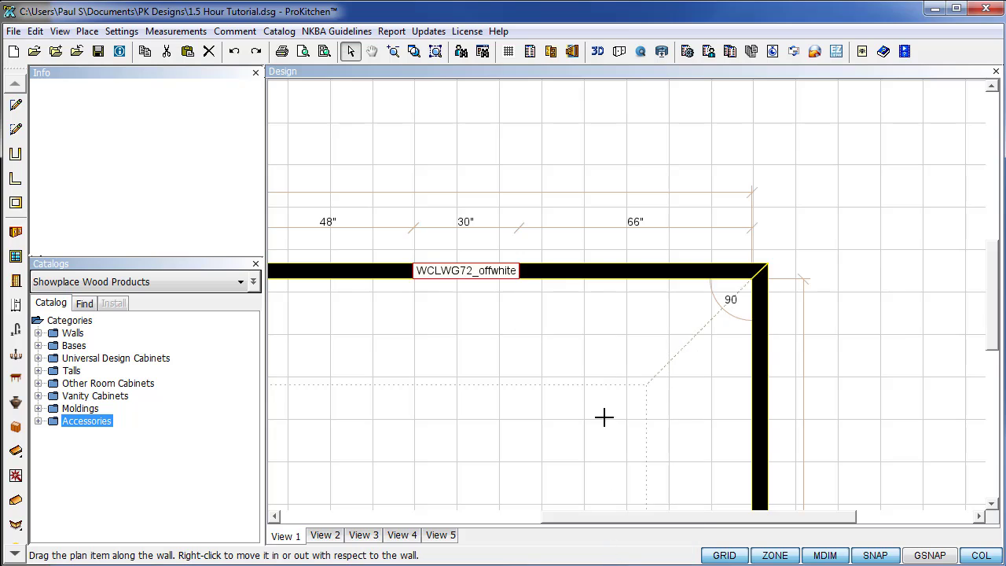
click(551, 281)
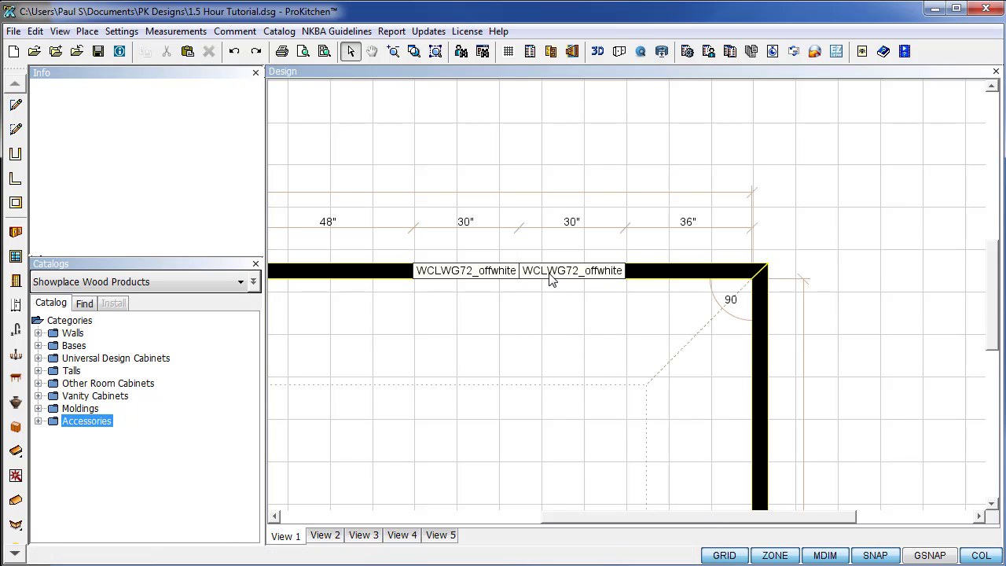
Bring up the copied window's options menu.
right_click(552, 280)
mouse_move(590, 319)
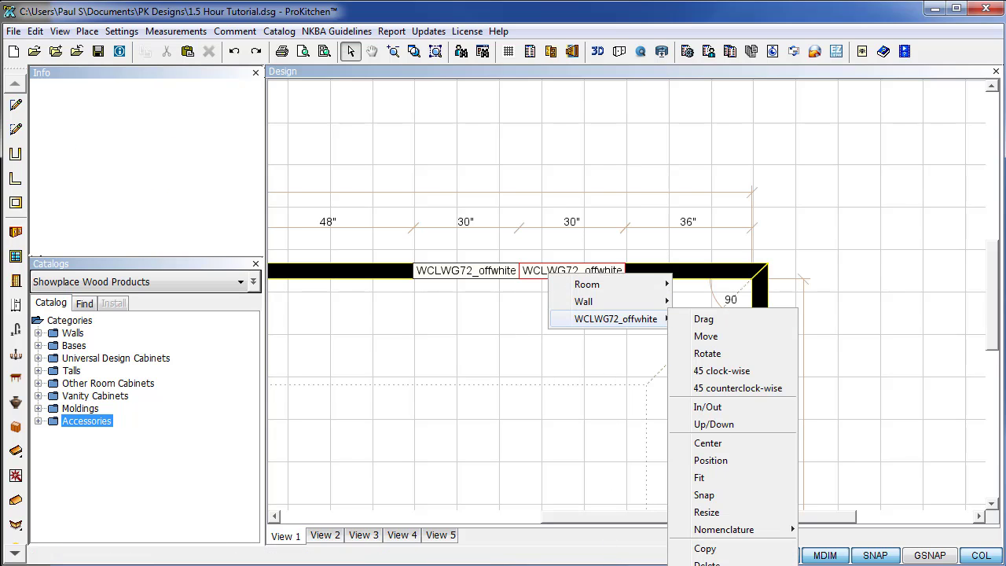
click(828, 397)
scroll(989, 324, down, 3)
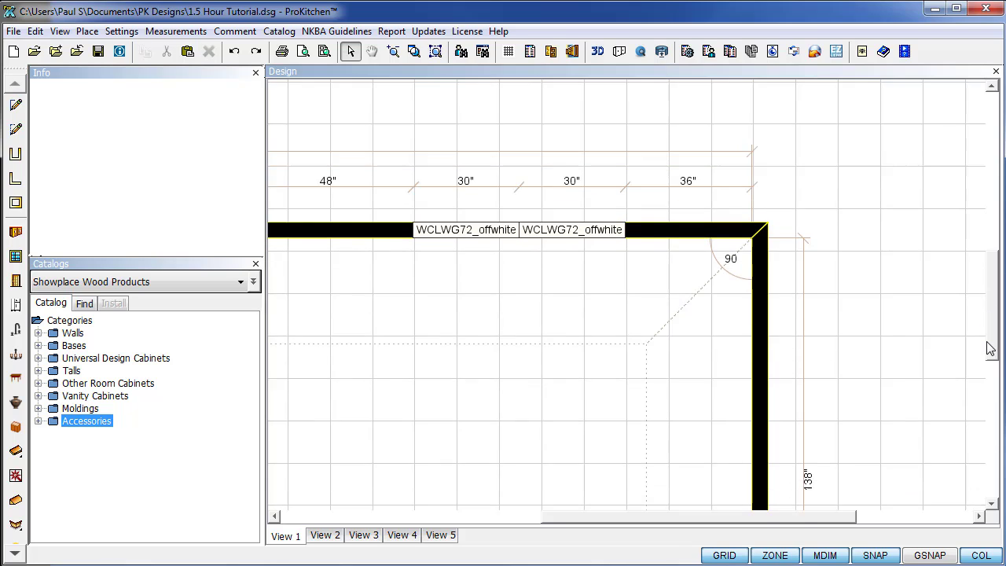
right_click(543, 142)
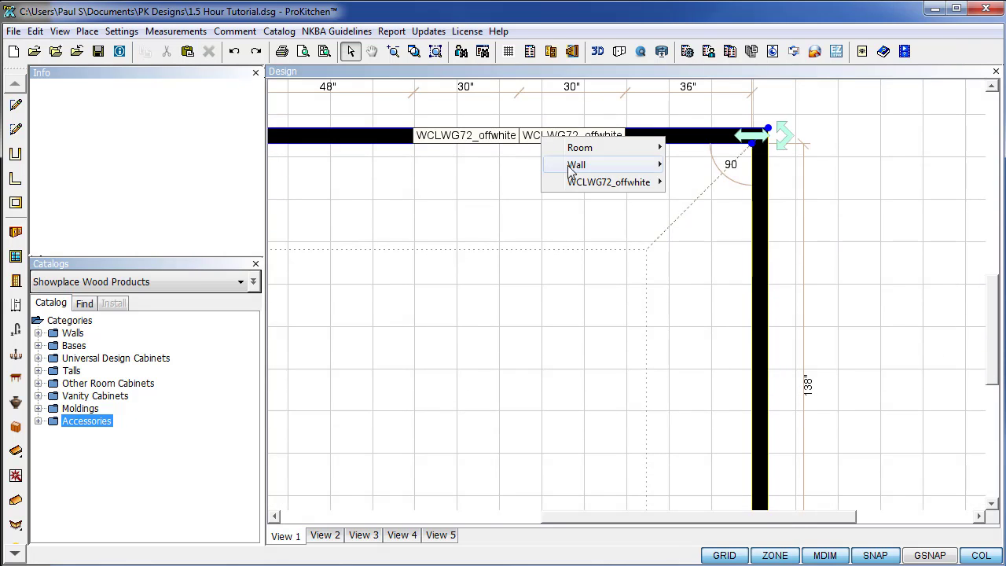
Reverse the copied window's sash and lower its blinds, then close the settings.
mouse_move(622, 181)
click(700, 467)
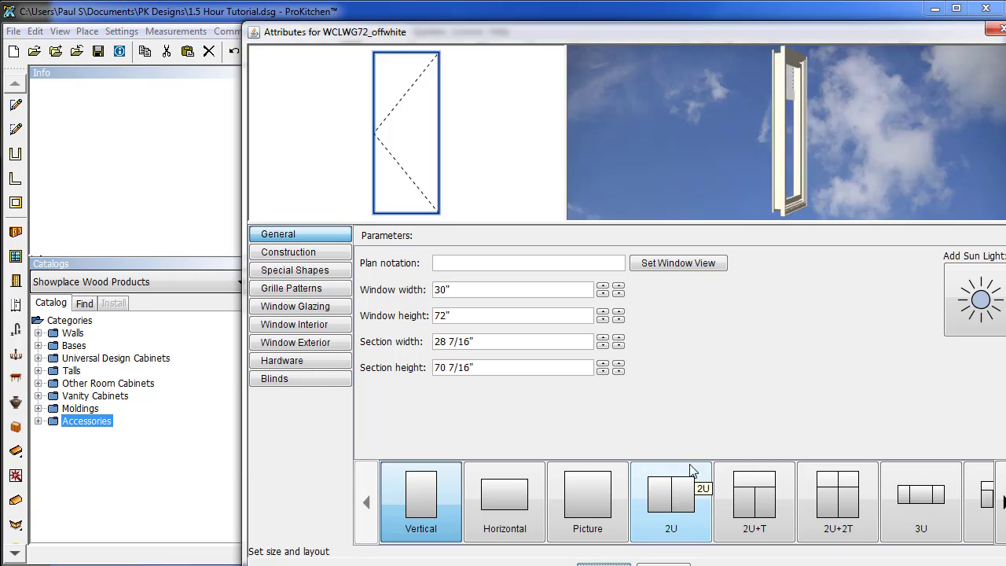
click(302, 253)
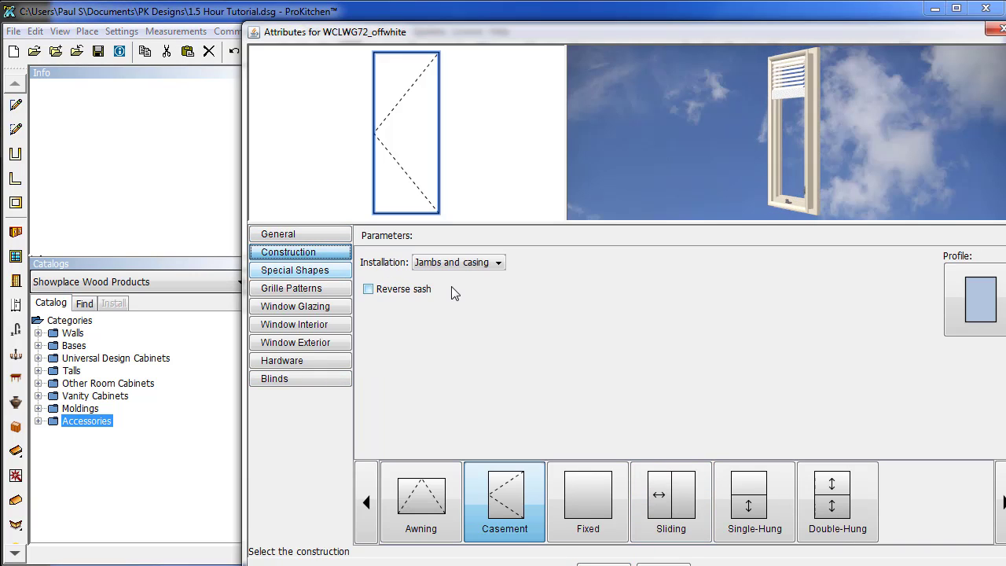
click(369, 289)
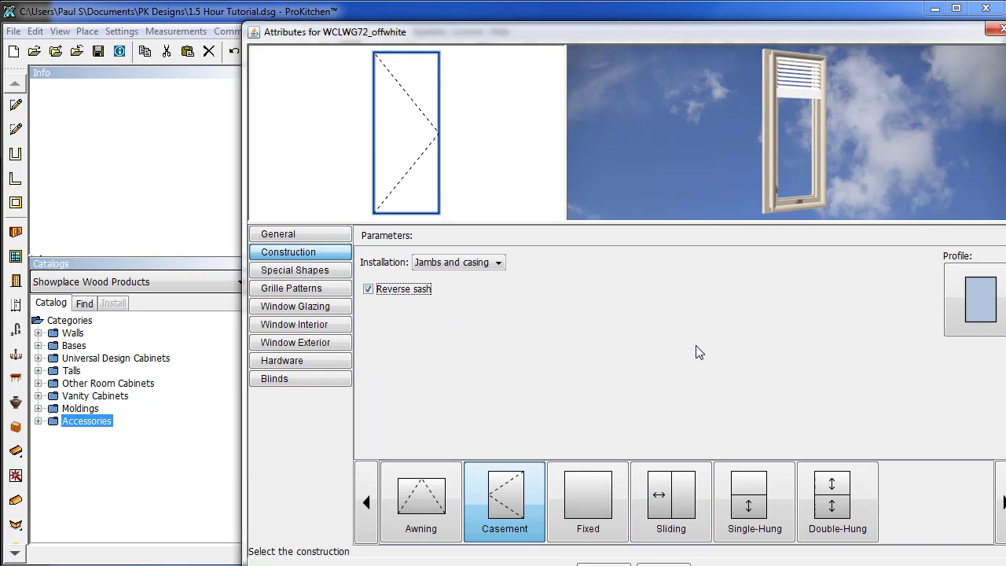
click(279, 380)
drag(553, 293, 556, 348)
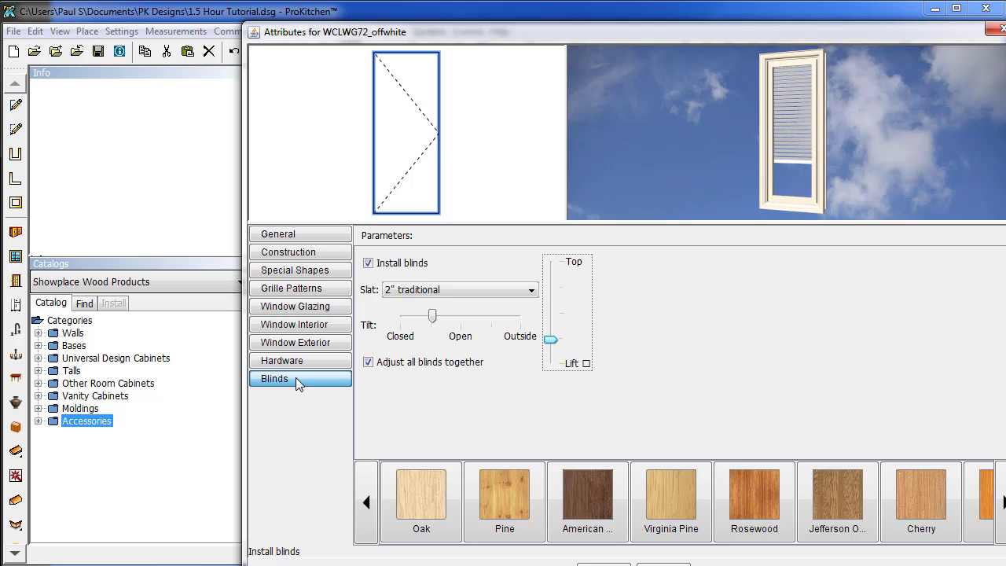
key(Return)
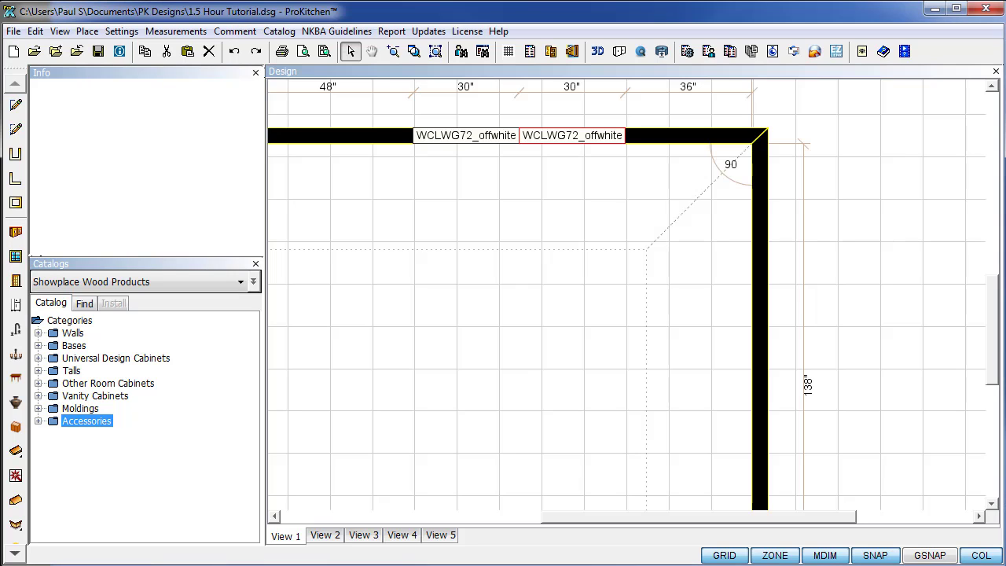
Copy a top-wall WCLWG72_offwhite window onto the right wall and centre it.
click(511, 378)
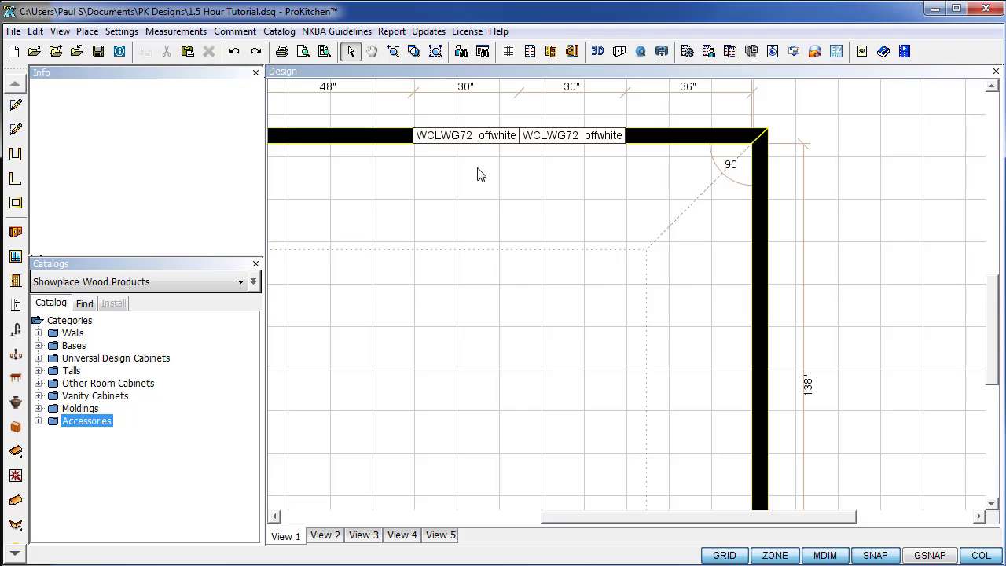
drag(995, 334, 995, 360)
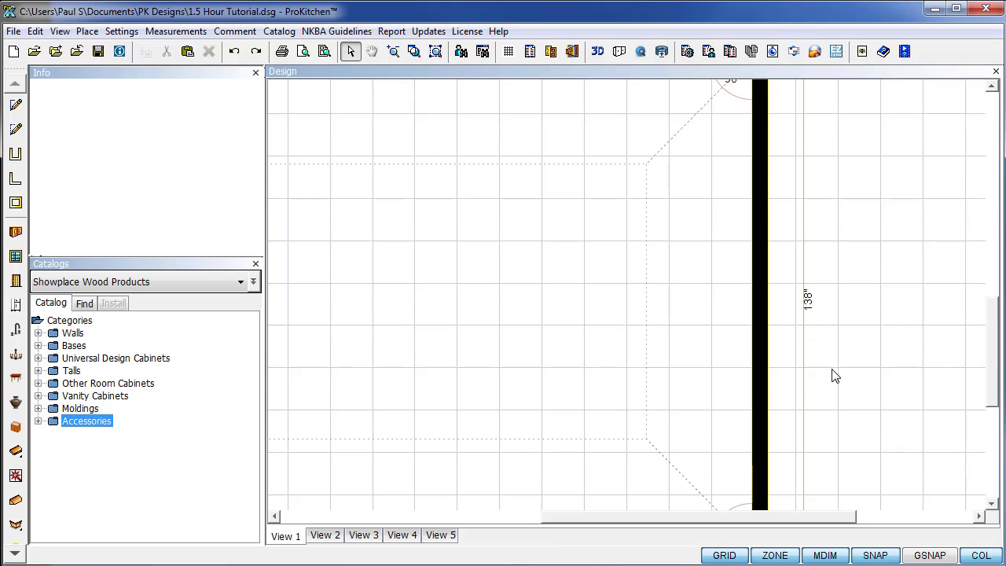
scroll(833, 376, down, 1)
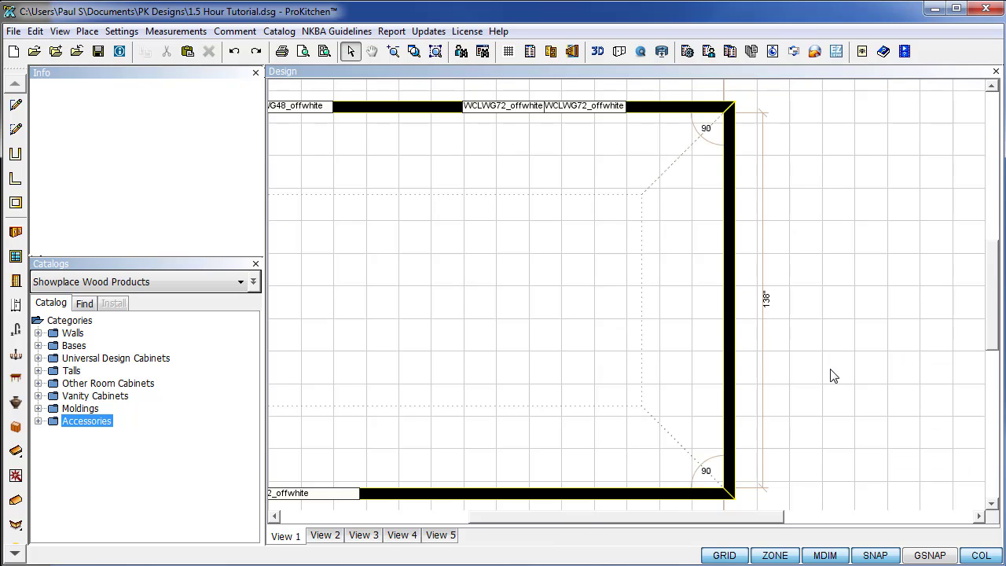
right_click(501, 110)
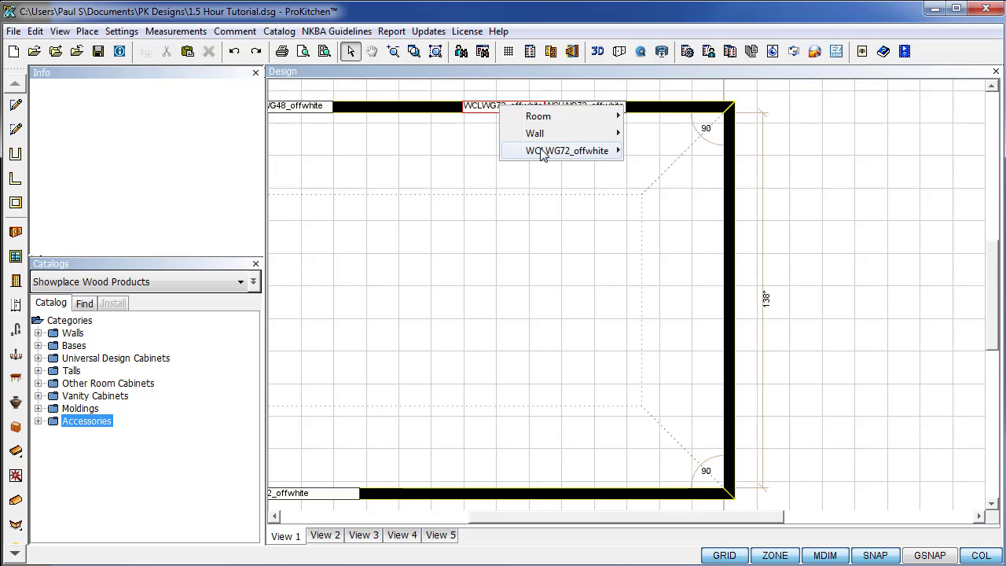
mouse_move(541, 154)
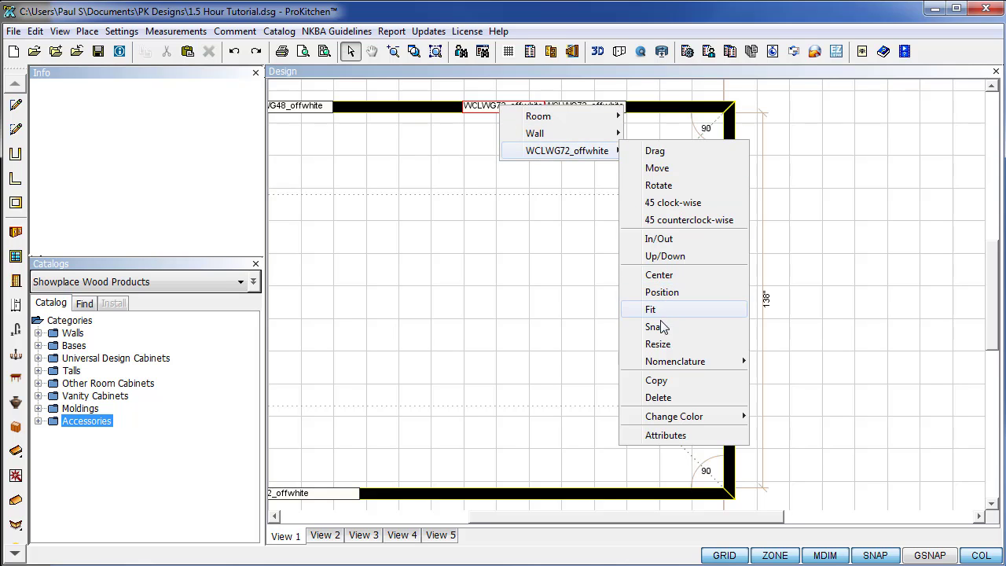
click(663, 378)
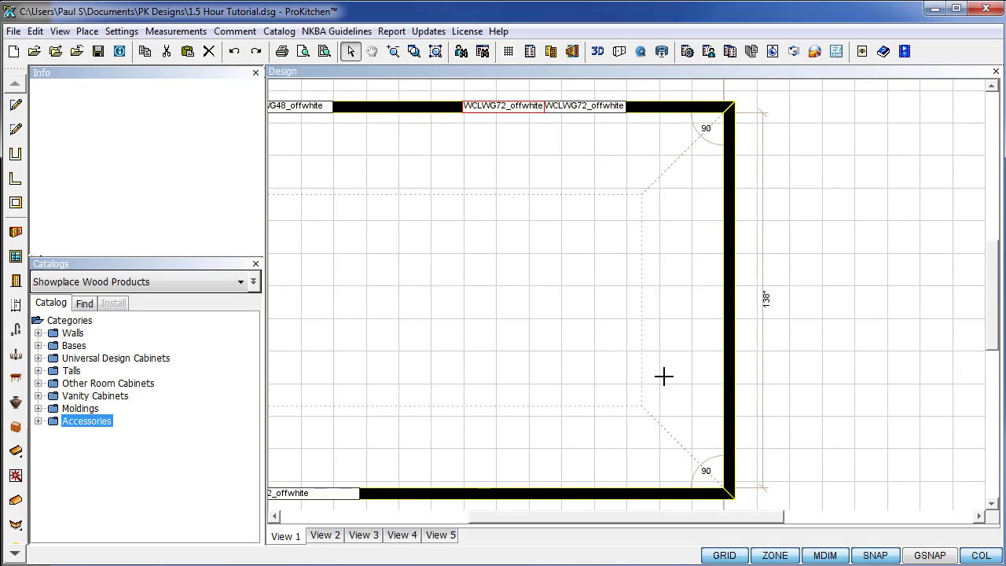
right_click(728, 181)
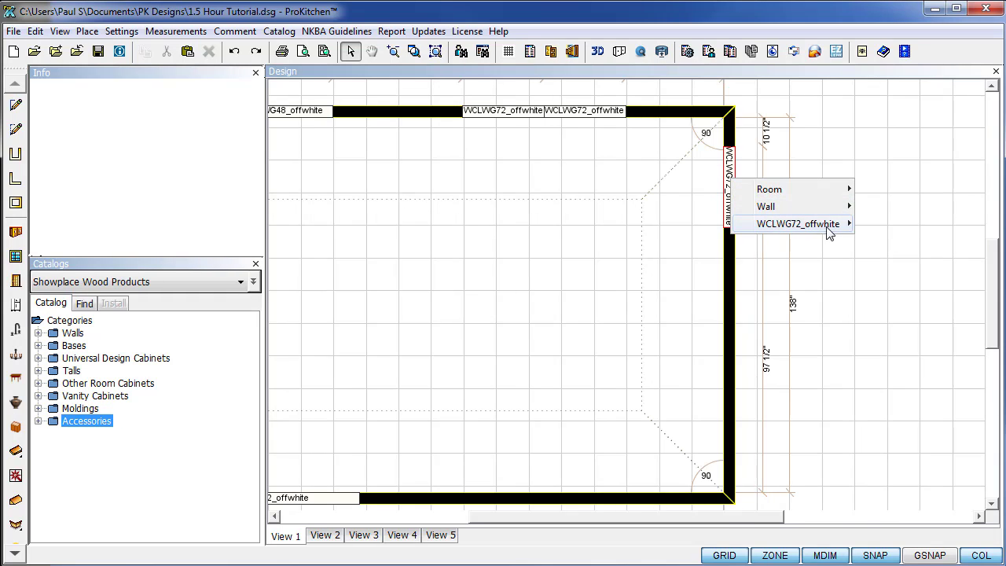
mouse_move(825, 224)
click(891, 348)
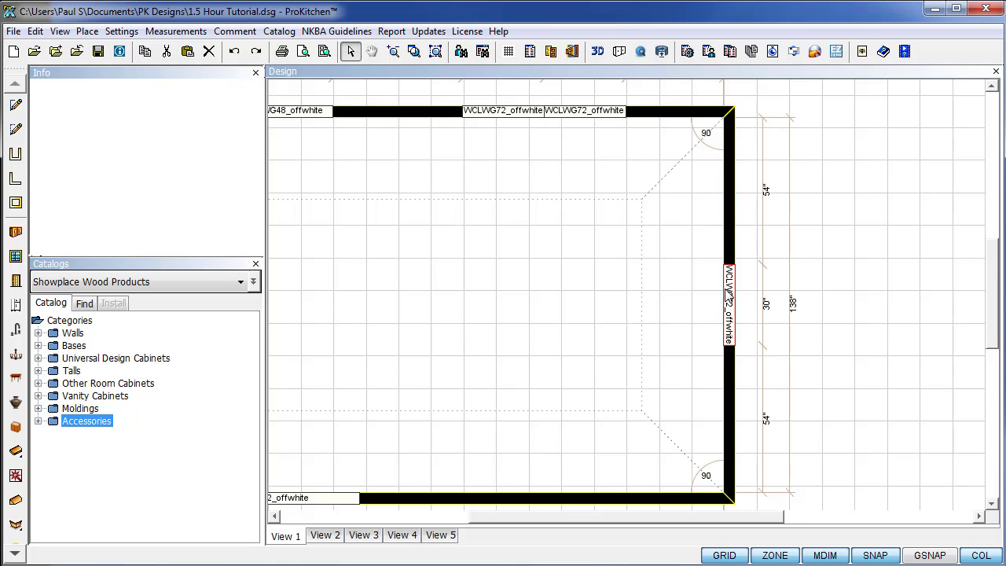
Add two more window copies beside the centred one on the right wall.
right_click(571, 122)
mouse_move(637, 159)
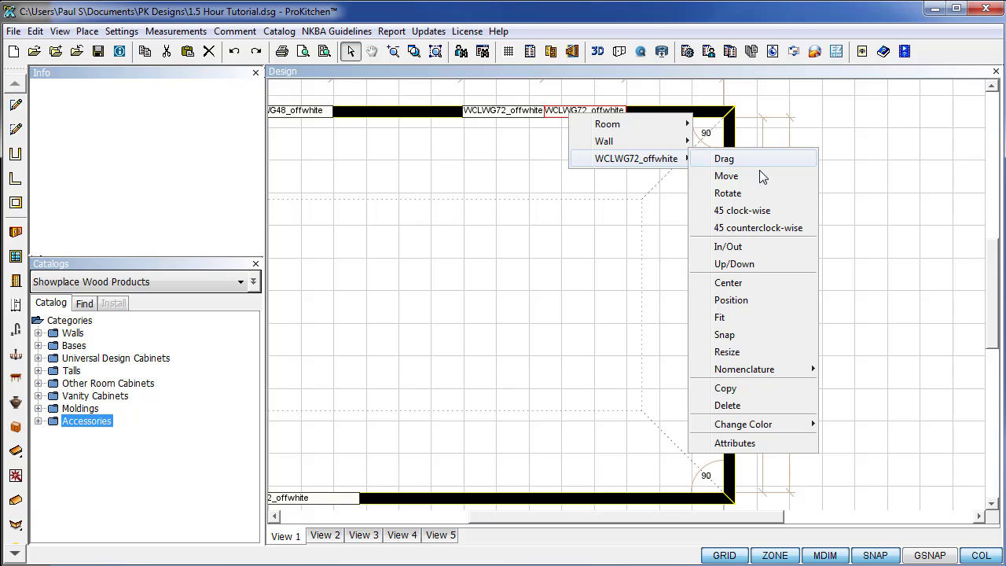
click(726, 389)
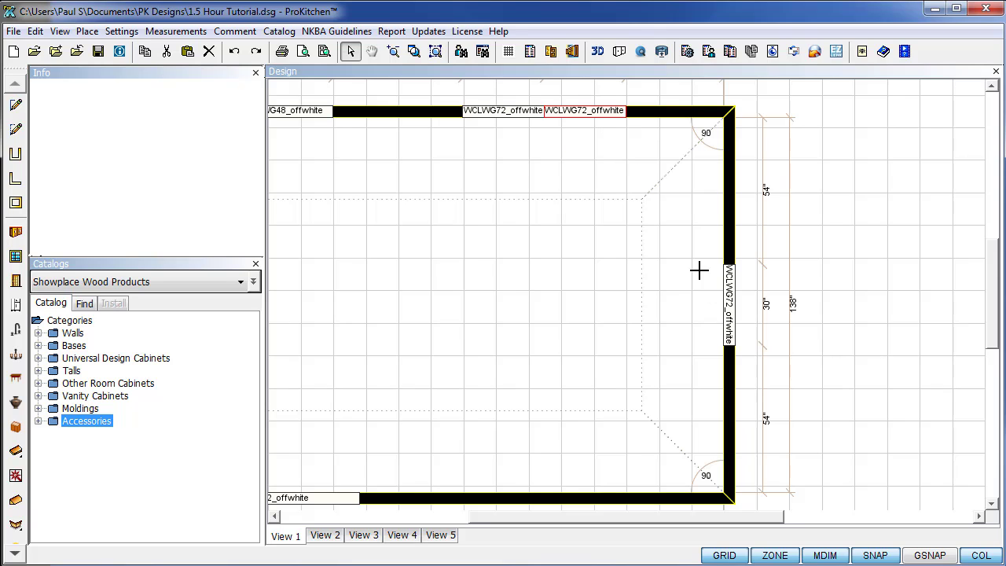
click(700, 183)
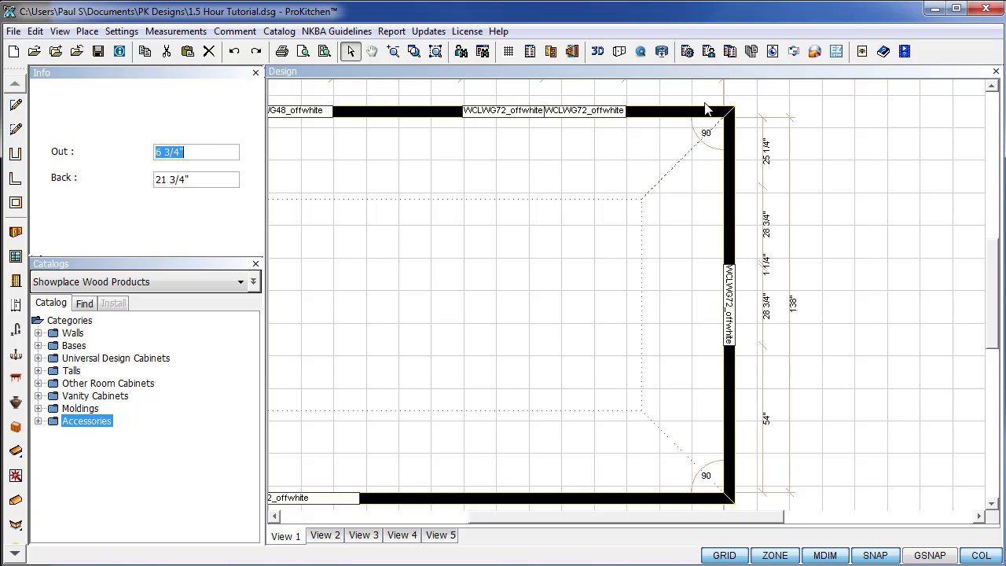
click(699, 213)
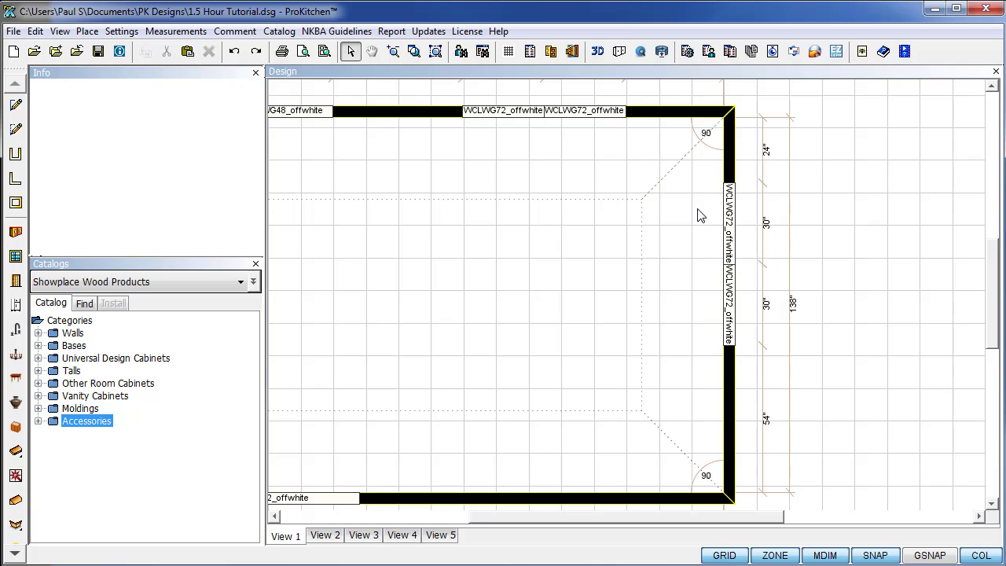
right_click(570, 115)
mouse_move(633, 158)
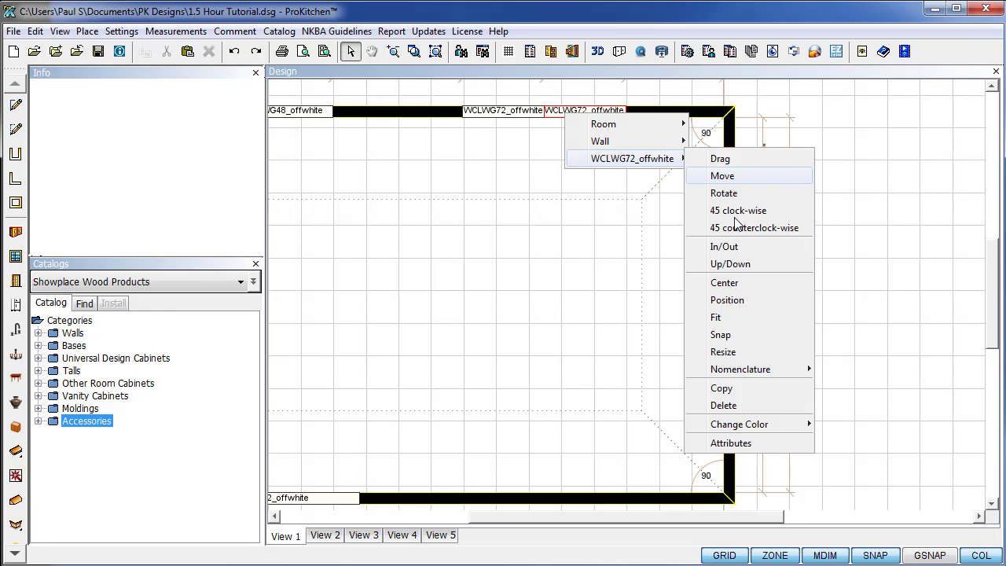
click(722, 389)
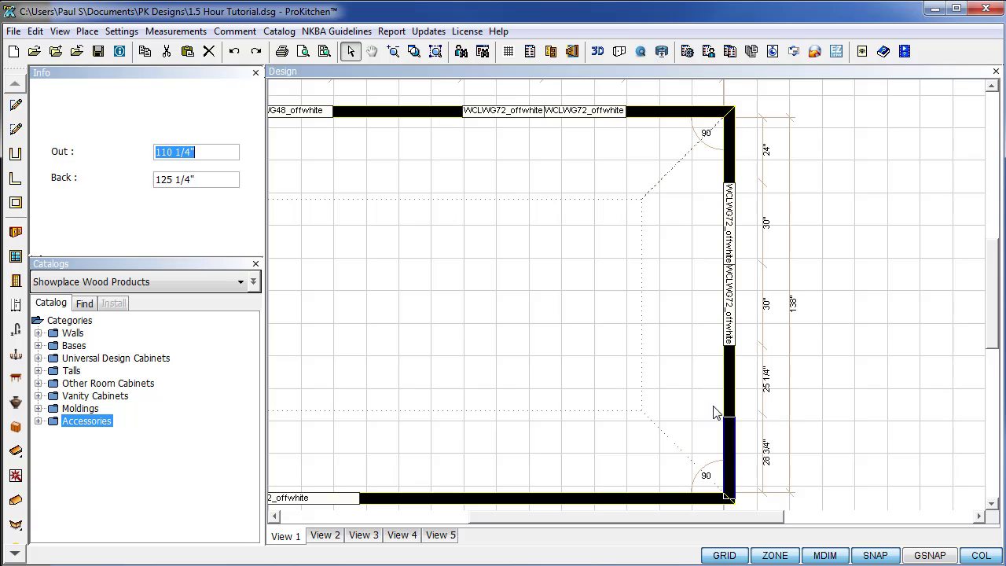
click(716, 360)
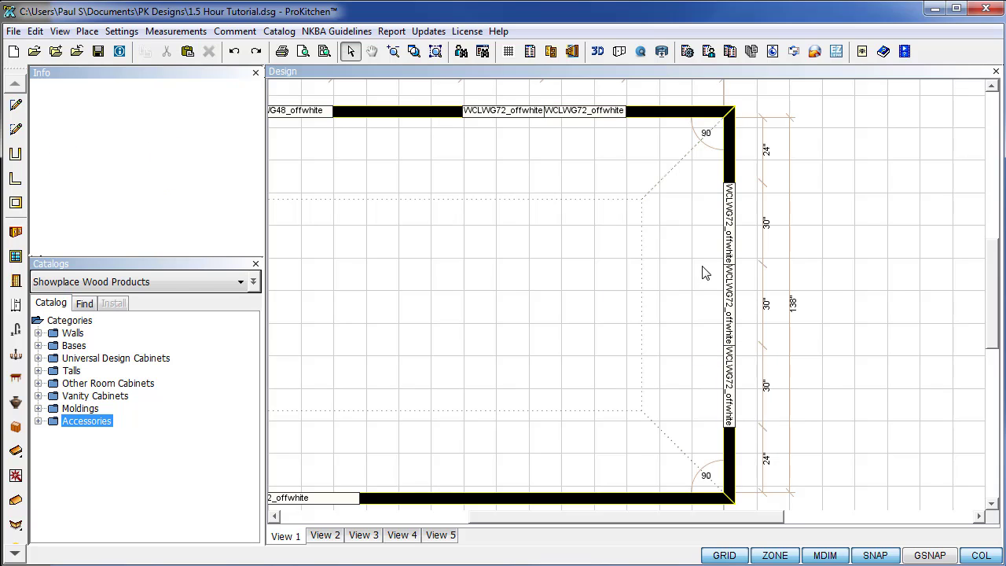
right_click(730, 222)
Turn off Reverse sash on the right-wall window so it swings the other way.
mouse_move(822, 279)
click(897, 553)
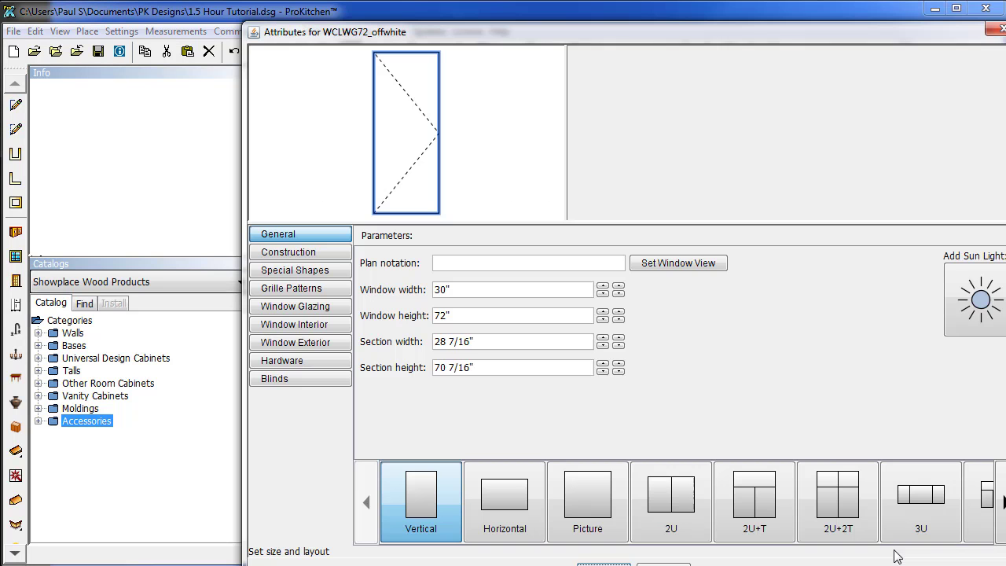
click(299, 253)
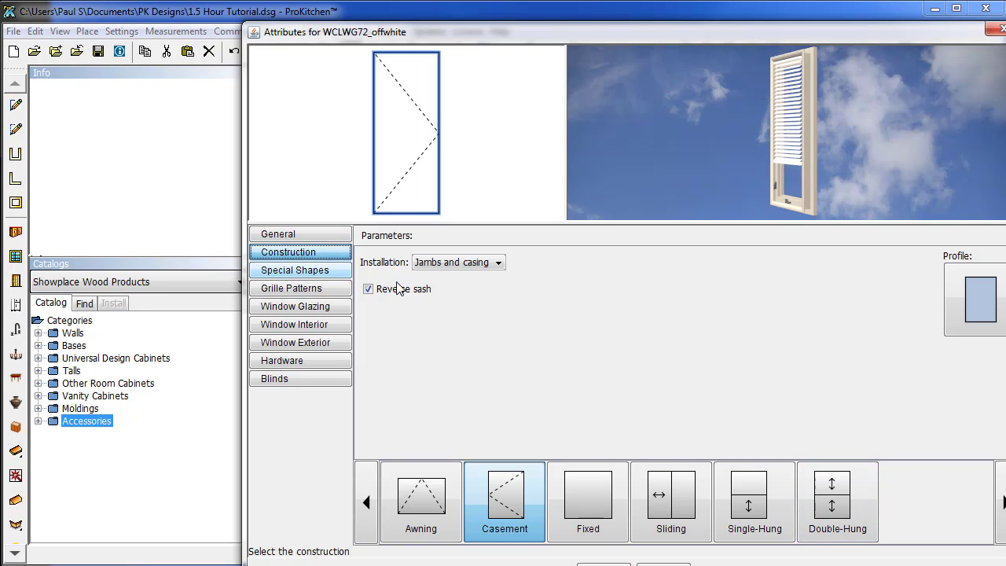
click(375, 290)
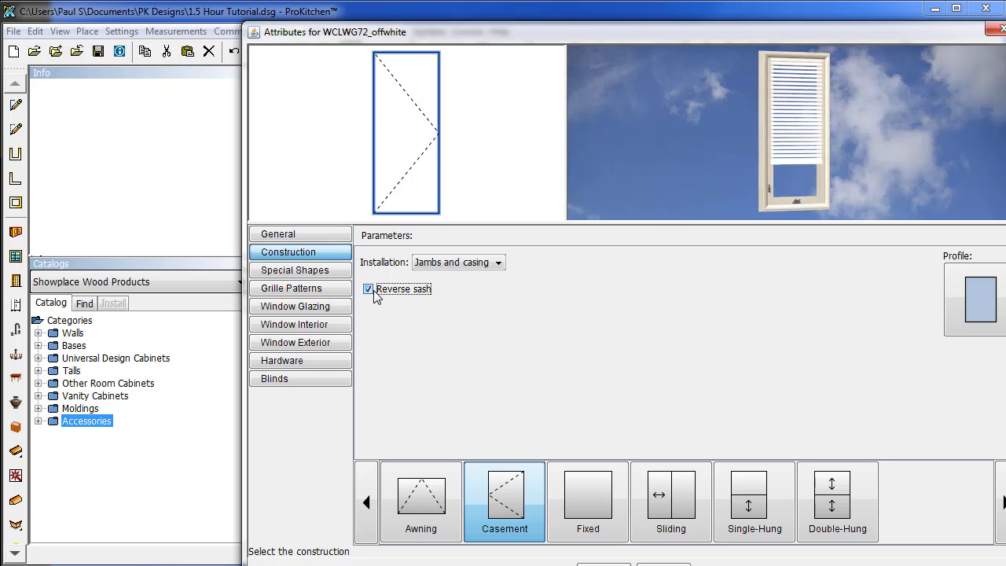
click(375, 289)
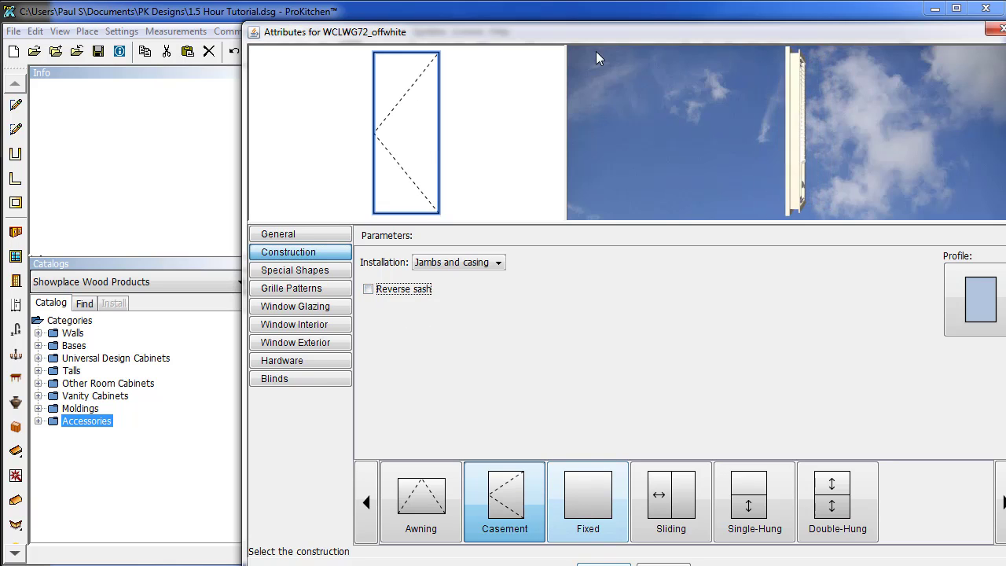
click(604, 563)
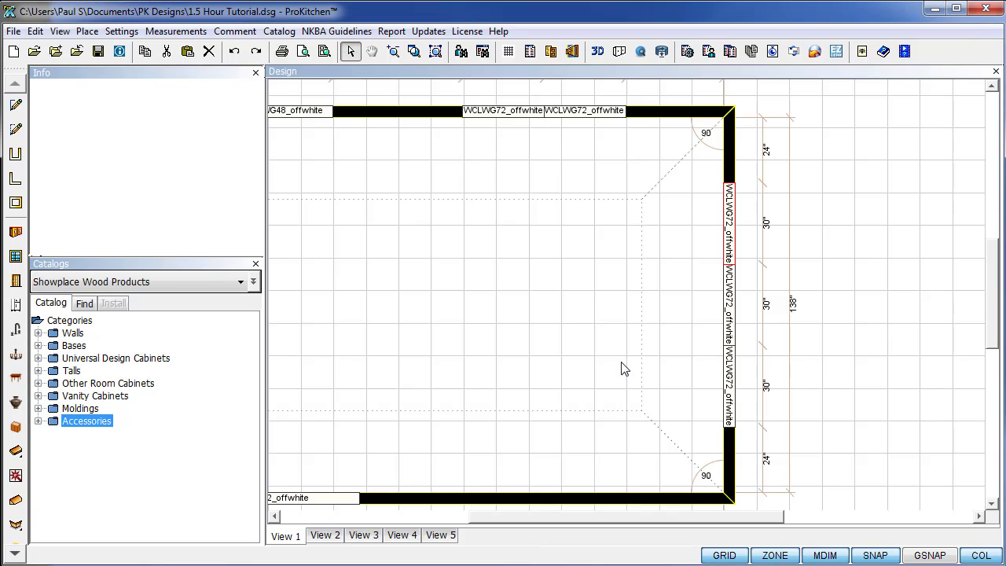
Deselect the window and zoom to fit the whole floor plan.
click(899, 296)
drag(635, 518, 539, 518)
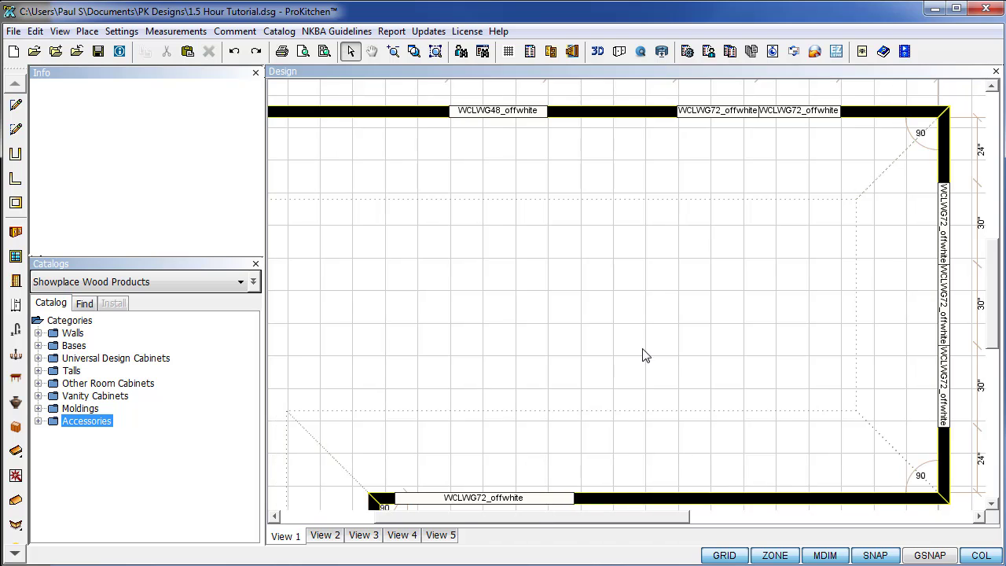
scroll(643, 355, down, 3)
click(435, 51)
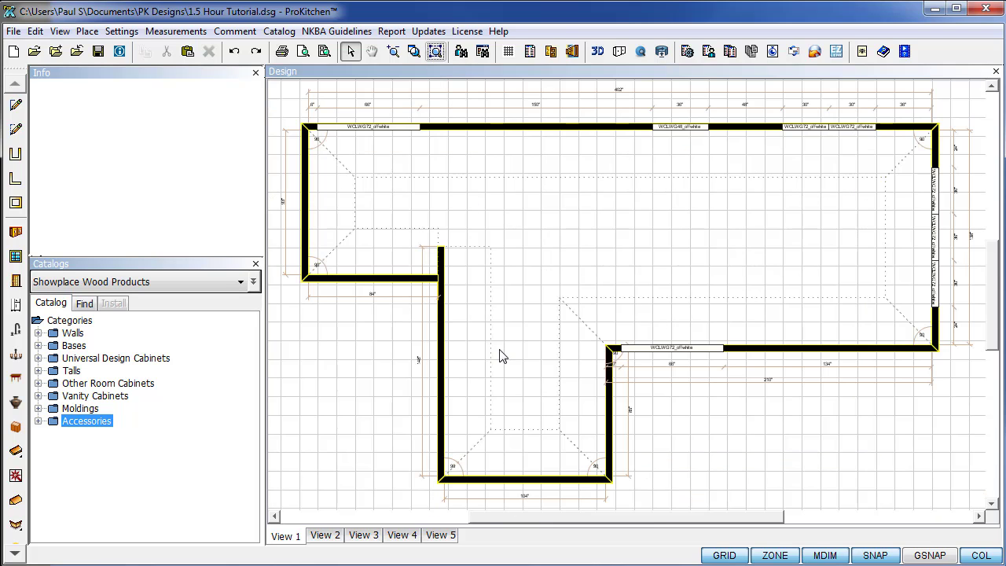
Place a PAD01-D(W) white double patio door from Exterior > Patio Doors on the lower right wall.
click(16, 280)
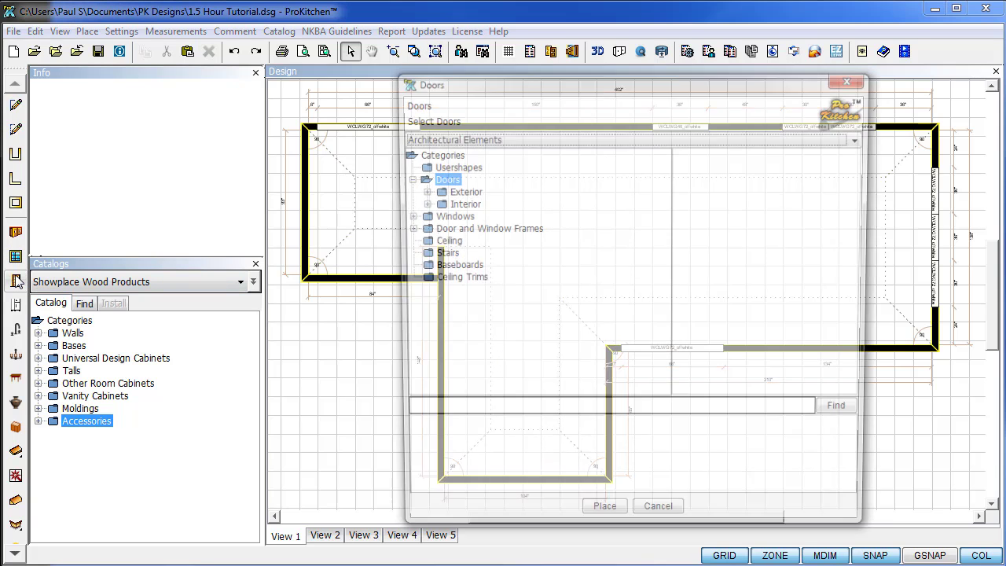
click(420, 191)
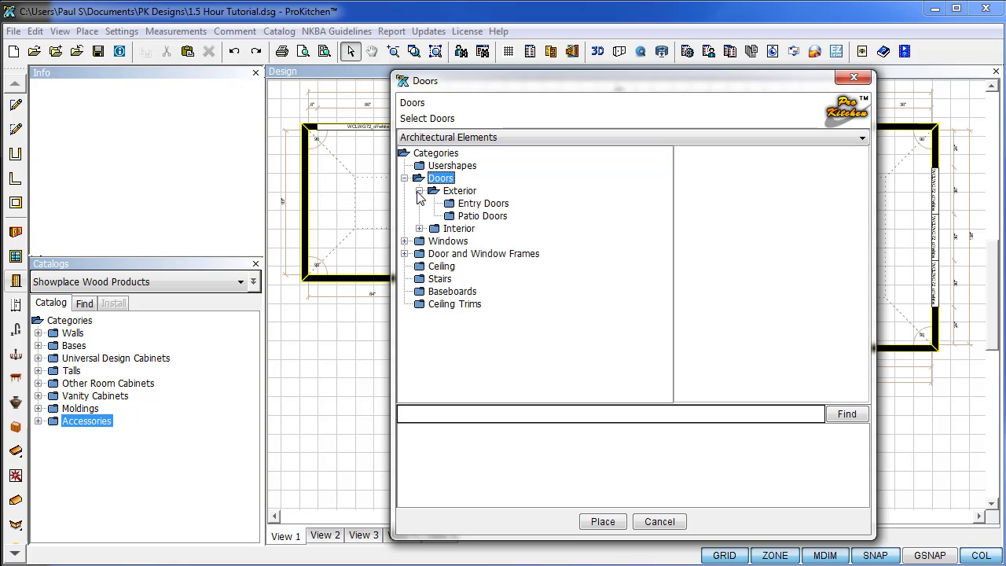
click(453, 218)
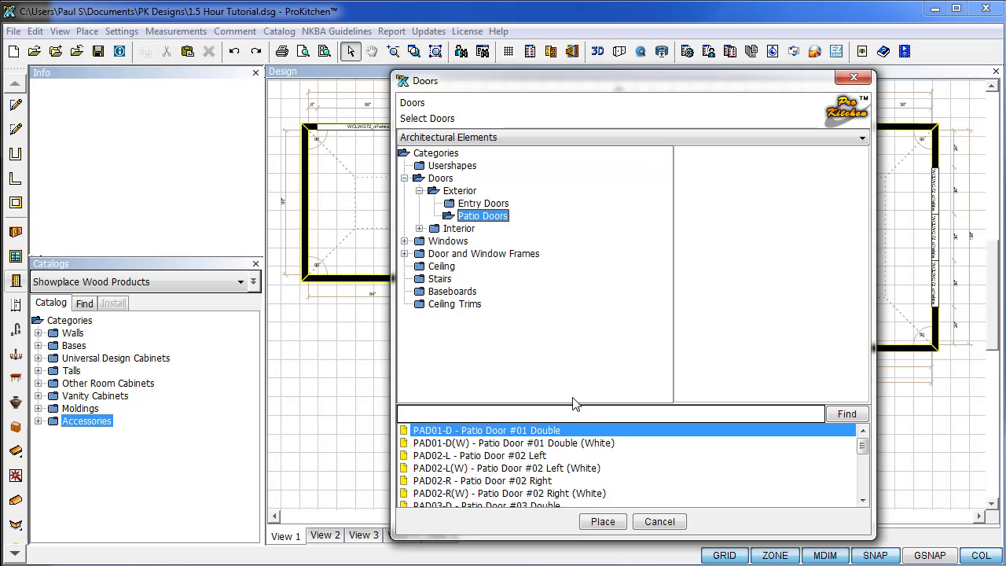
click(572, 445)
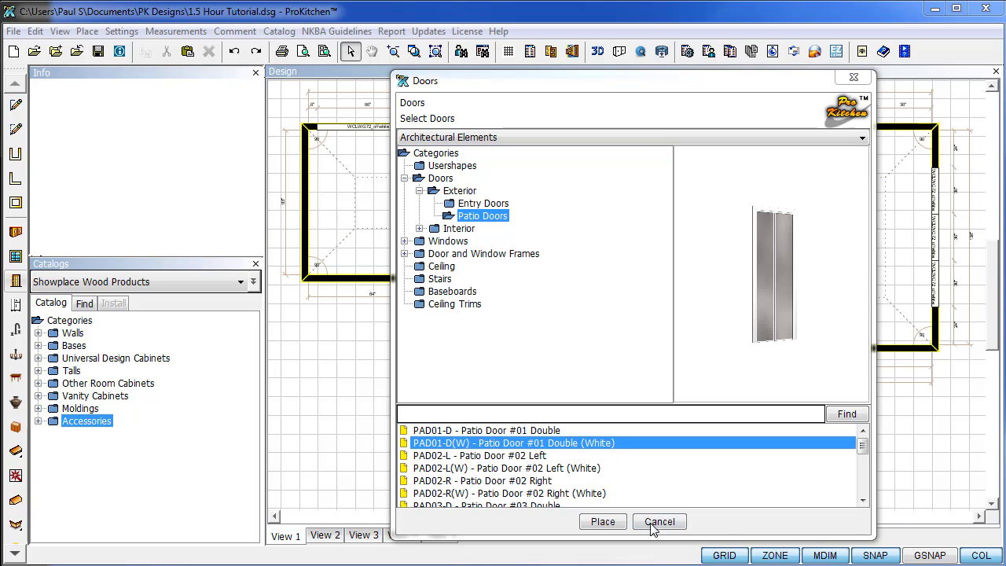
click(603, 522)
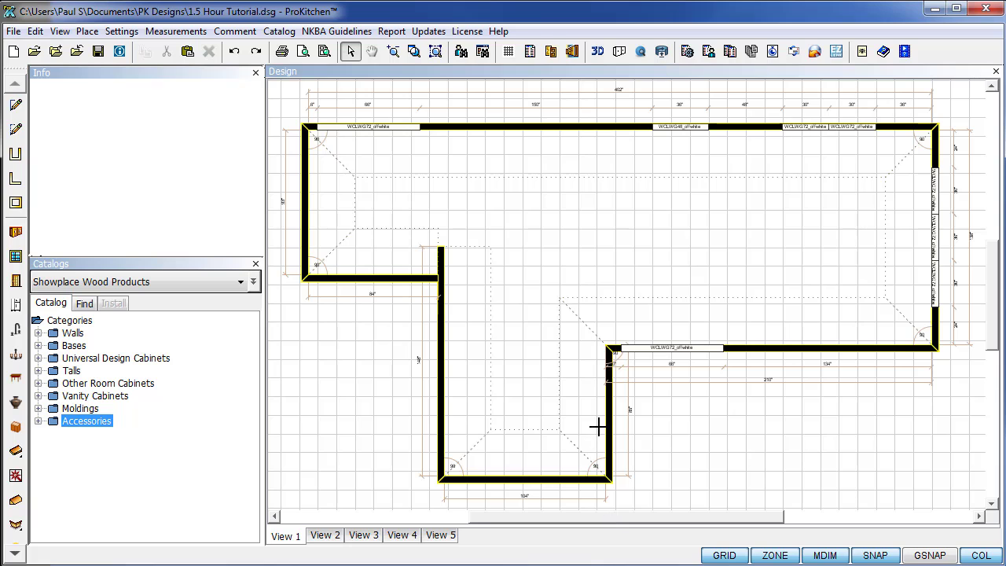
click(595, 405)
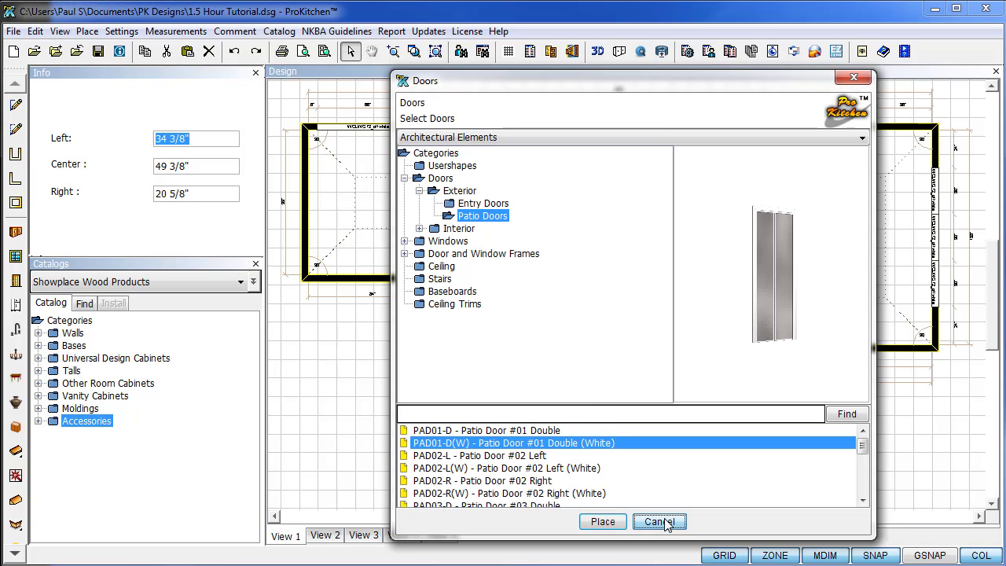
click(661, 523)
right_click(612, 426)
Change the PAD01-D(W) patio door's width from 30 to 72 inches.
click(838, 280)
scroll(838, 281, down, 3)
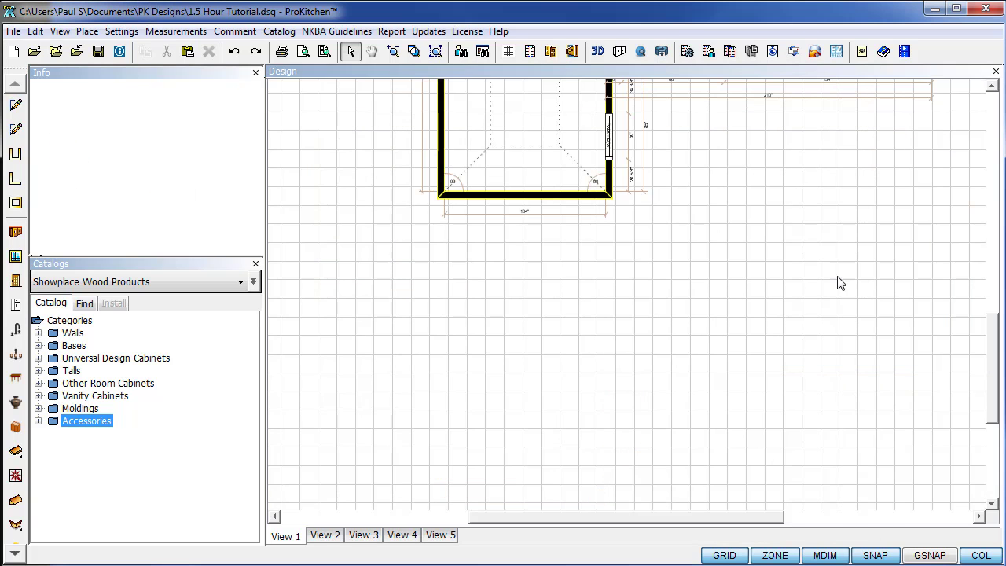
right_click(612, 135)
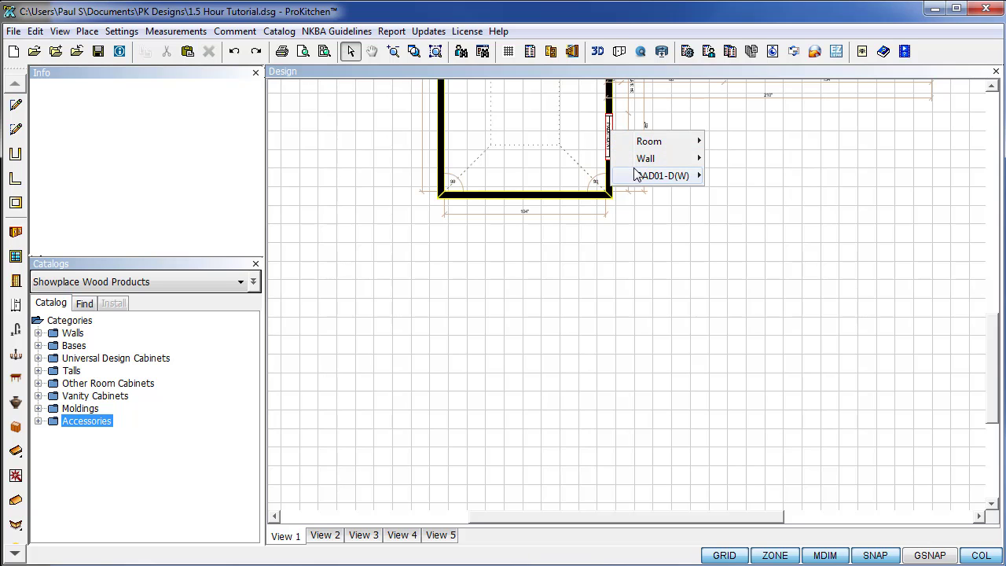
mouse_move(652, 175)
click(747, 461)
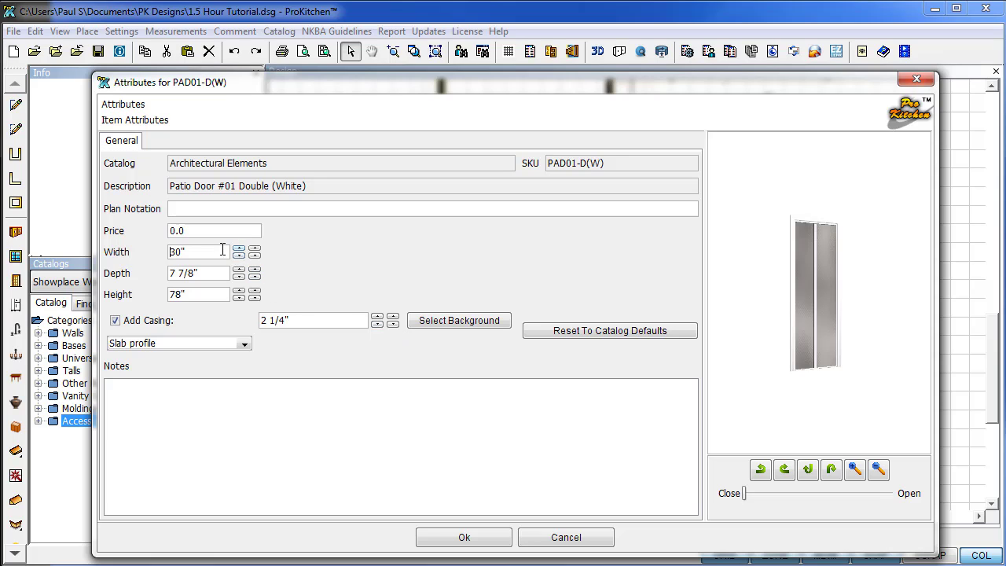
click(228, 253)
text(72)
click(464, 546)
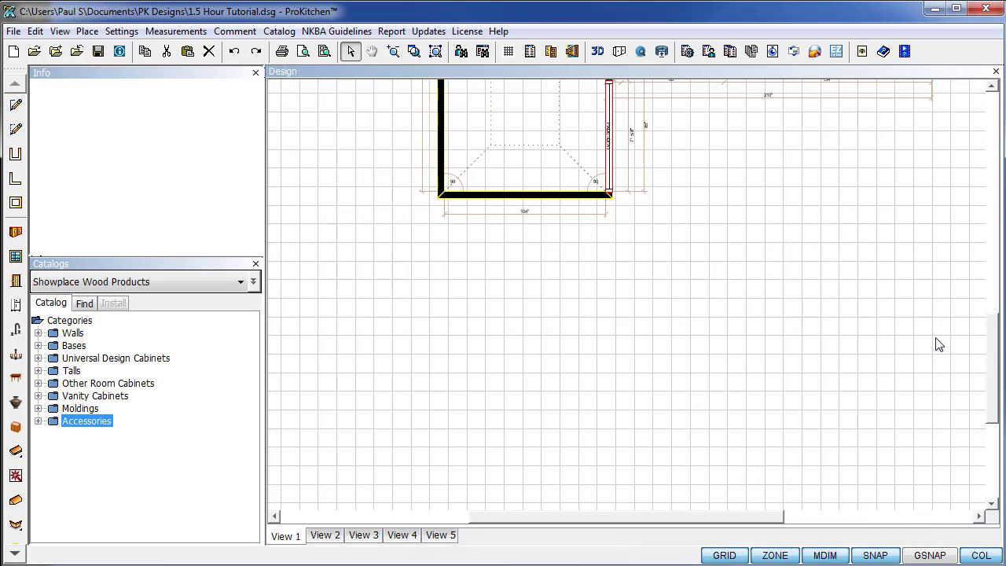
drag(1001, 401, 1001, 347)
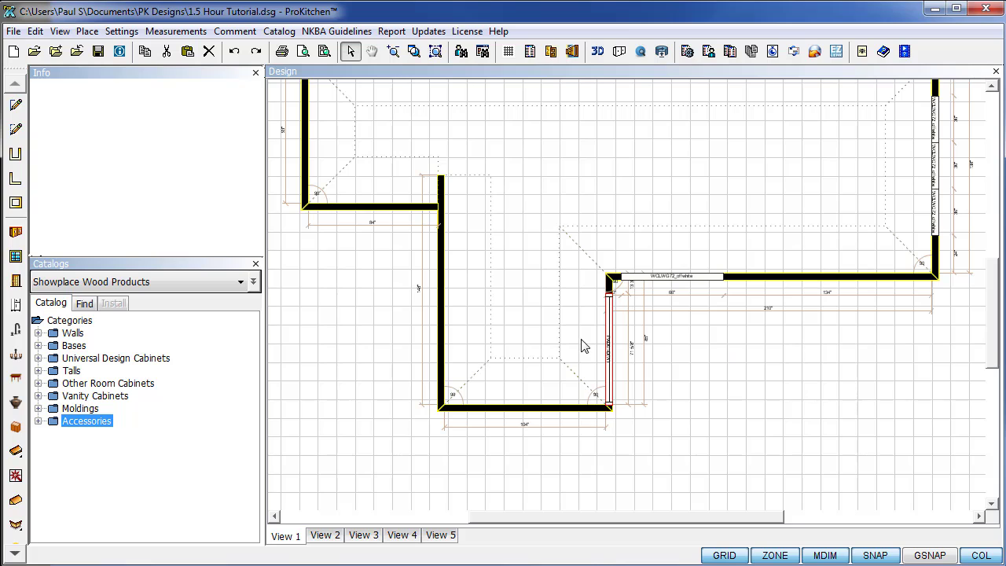
Centre the 72-inch patio door on its wall with 12-inch gaps, then zoom to fit.
right_click(613, 373)
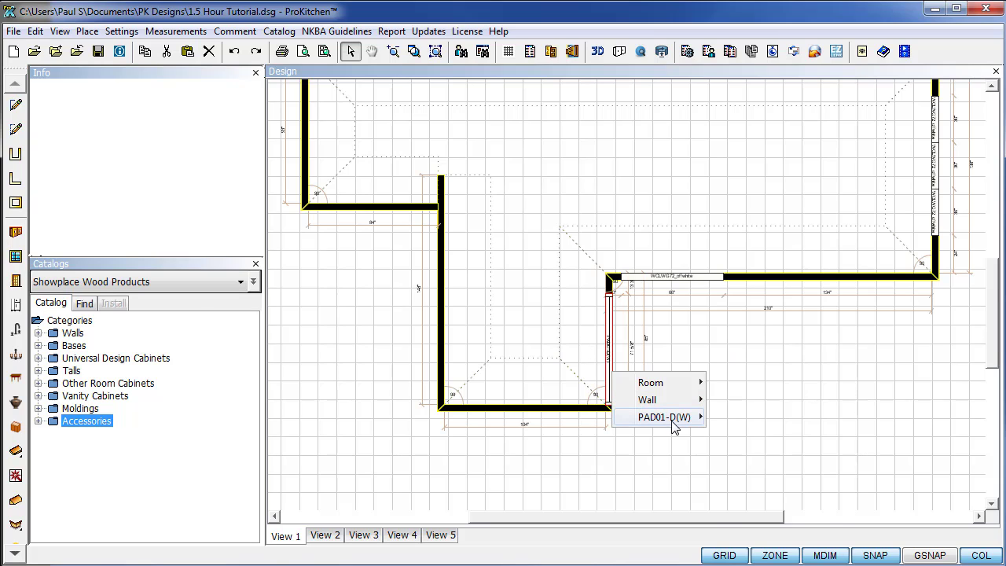
mouse_move(670, 417)
click(921, 351)
scroll(989, 331, down, 3)
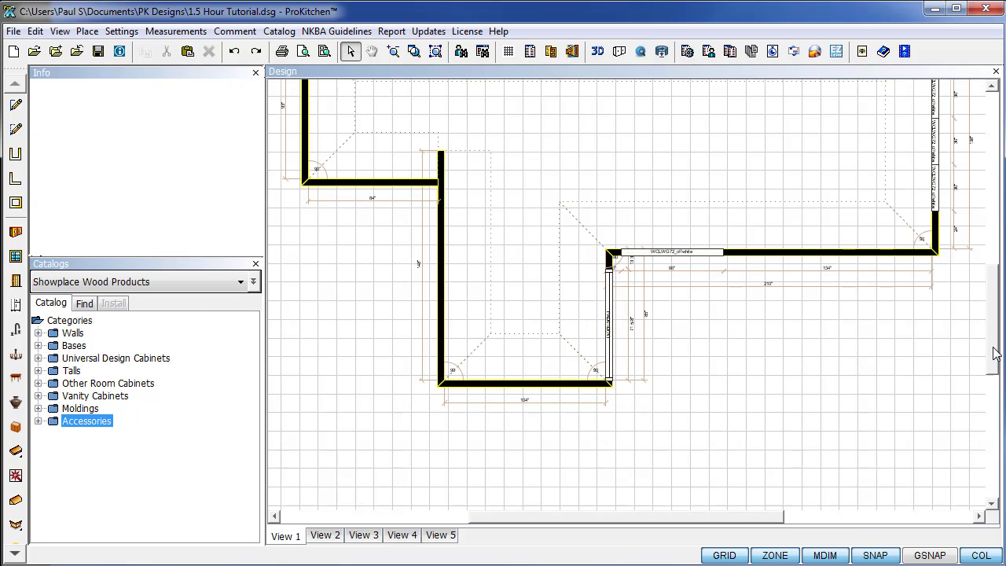
right_click(611, 255)
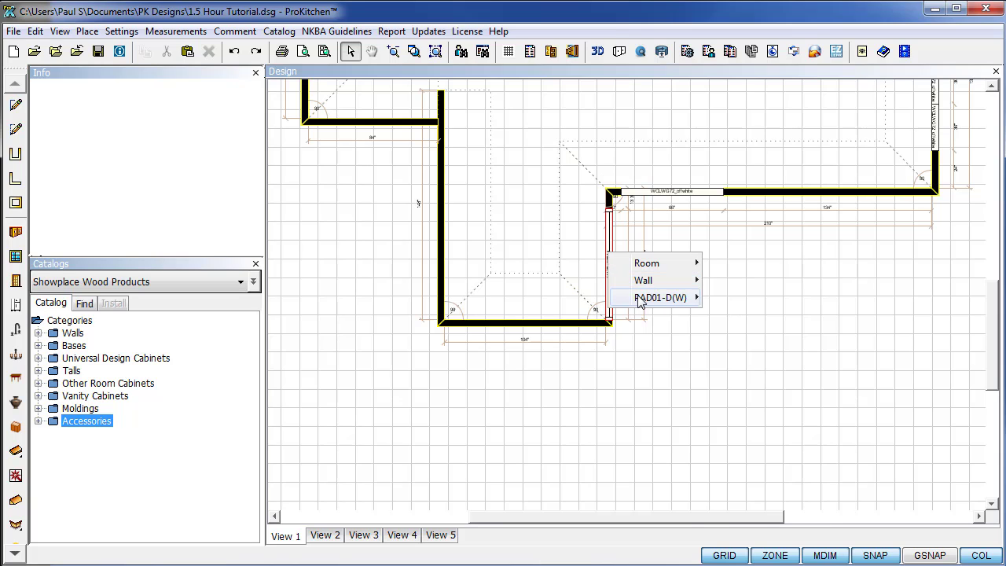
mouse_move(642, 298)
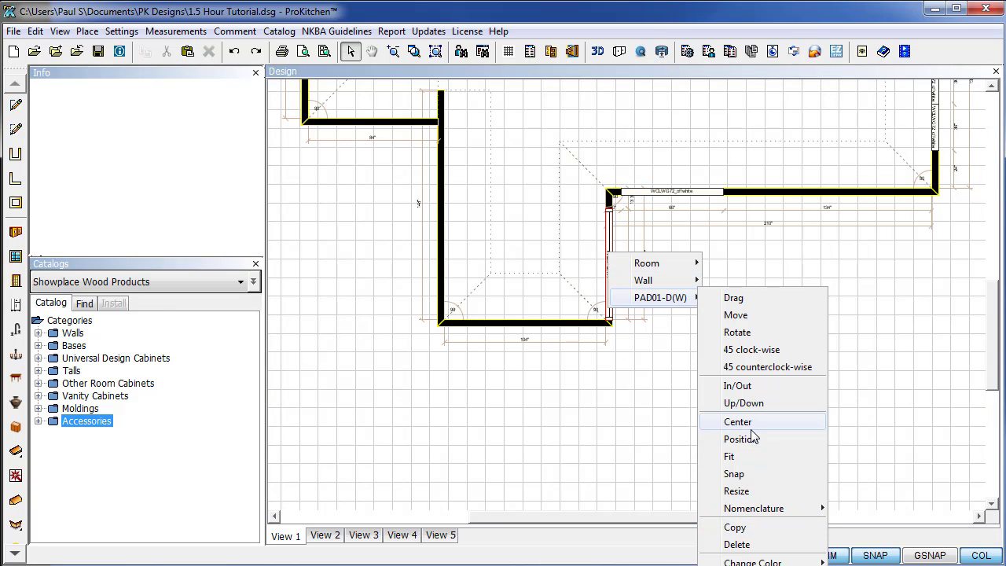
click(749, 422)
click(611, 208)
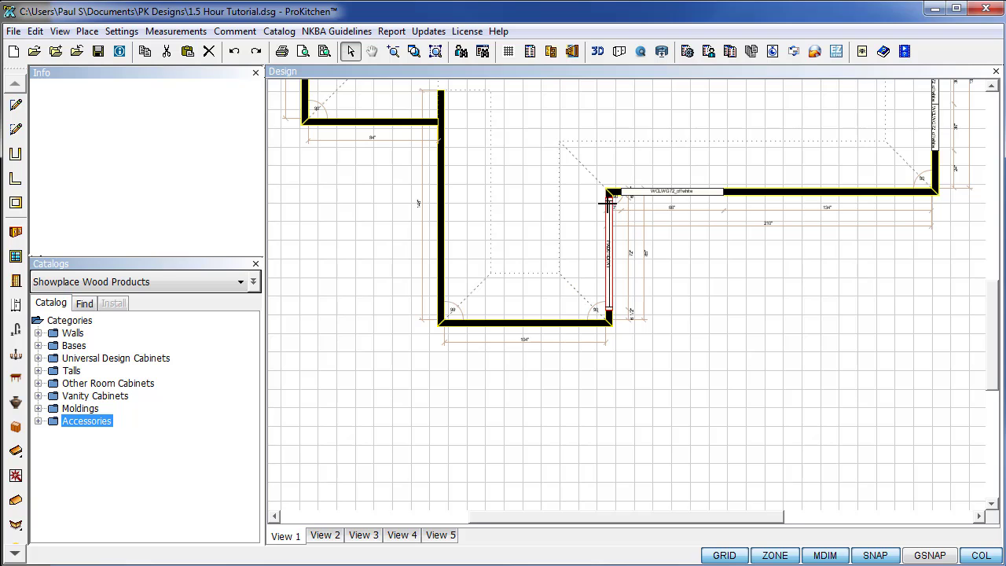
scroll(995, 383, up, 1)
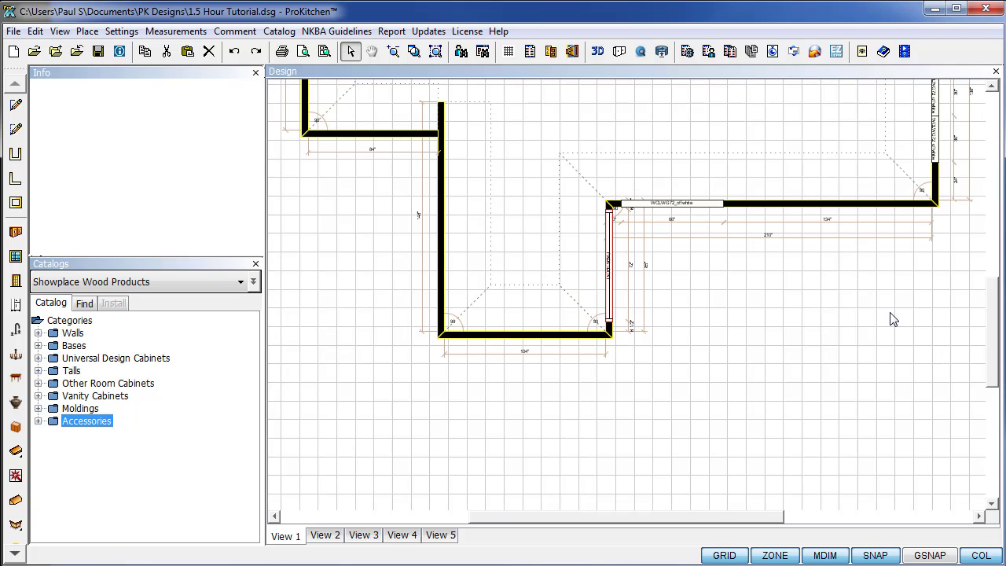
click(435, 52)
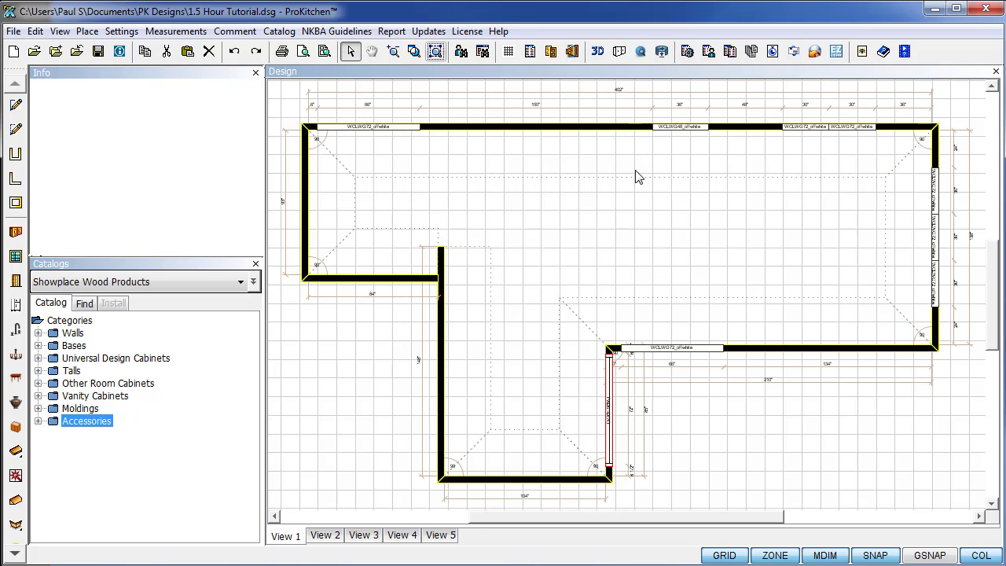
Zoom in on the upper-right area showing the top-wall and right-wall windows.
click(604, 232)
drag(694, 519, 759, 522)
scroll(596, 225, up, 1)
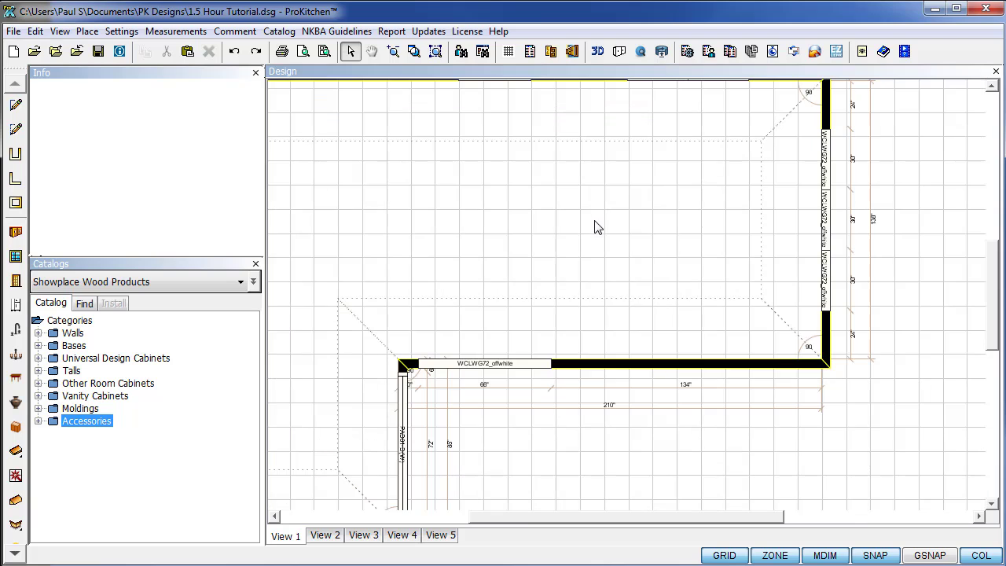
drag(997, 338, 996, 313)
drag(626, 517, 648, 518)
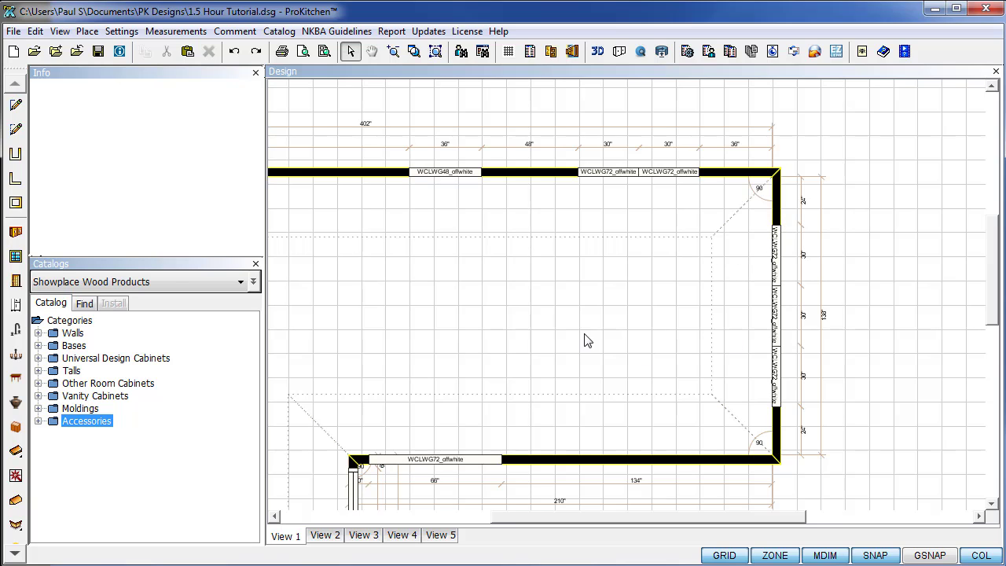
Draw a stray construction line across the floor, then delete it.
click(19, 135)
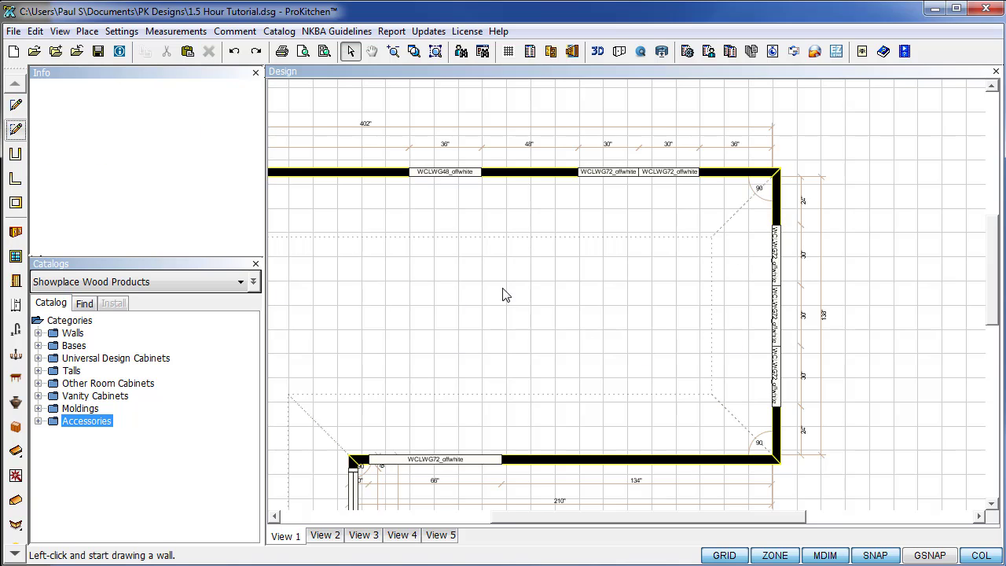
click(546, 336)
click(319, 335)
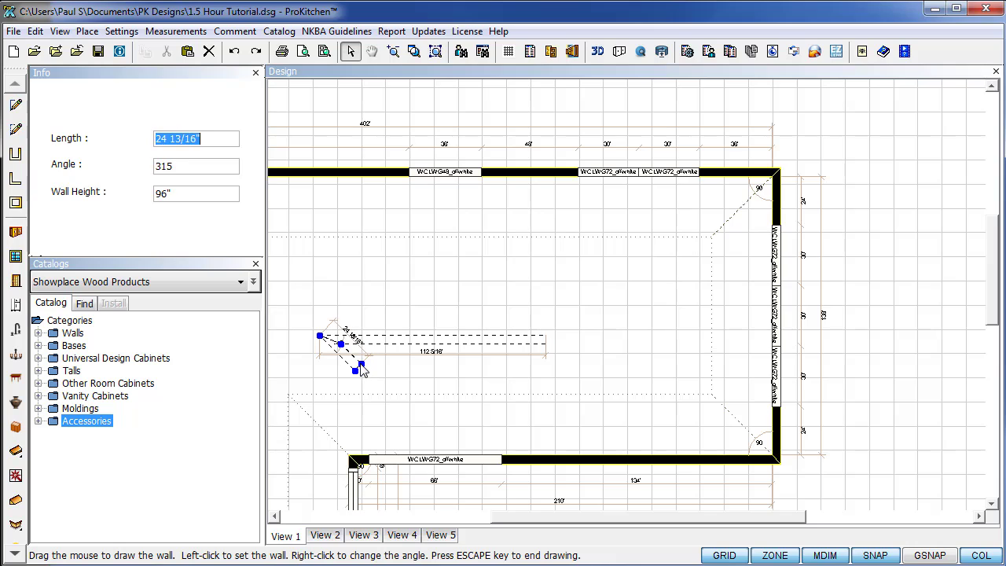
key(Escape)
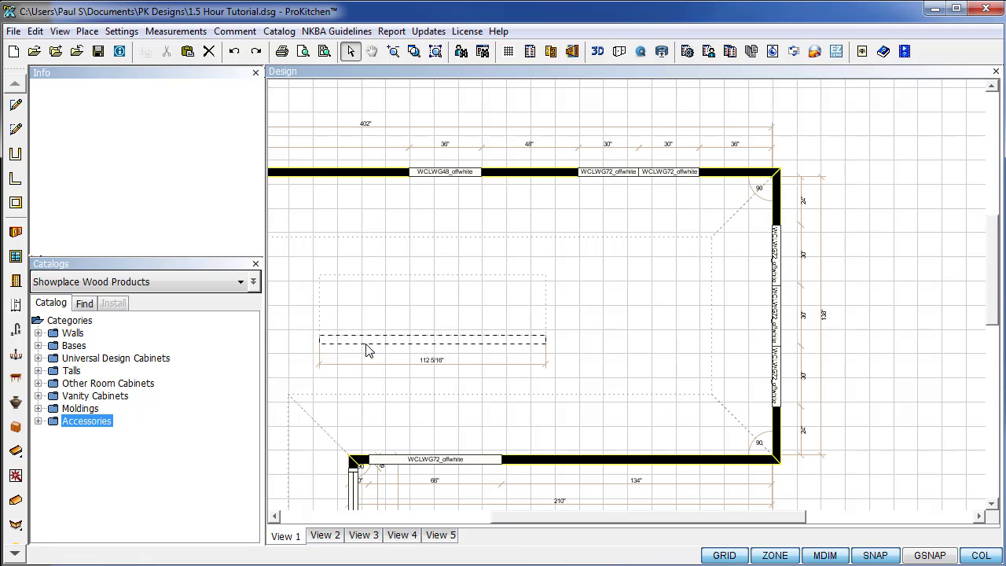
click(366, 344)
key(Delete)
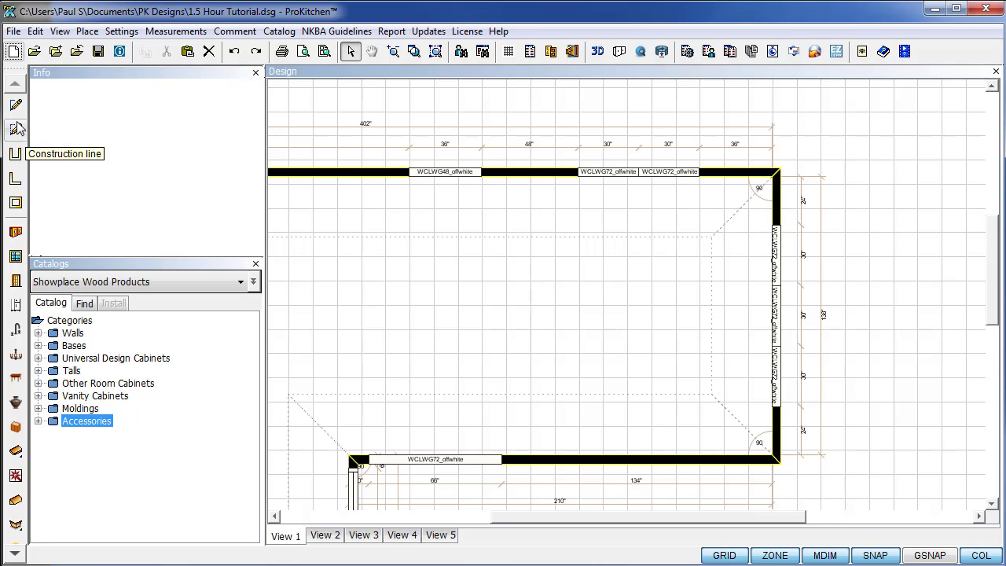
Open the right wall's context menu, then dismiss it without choosing a command.
click(780, 218)
right_click(781, 218)
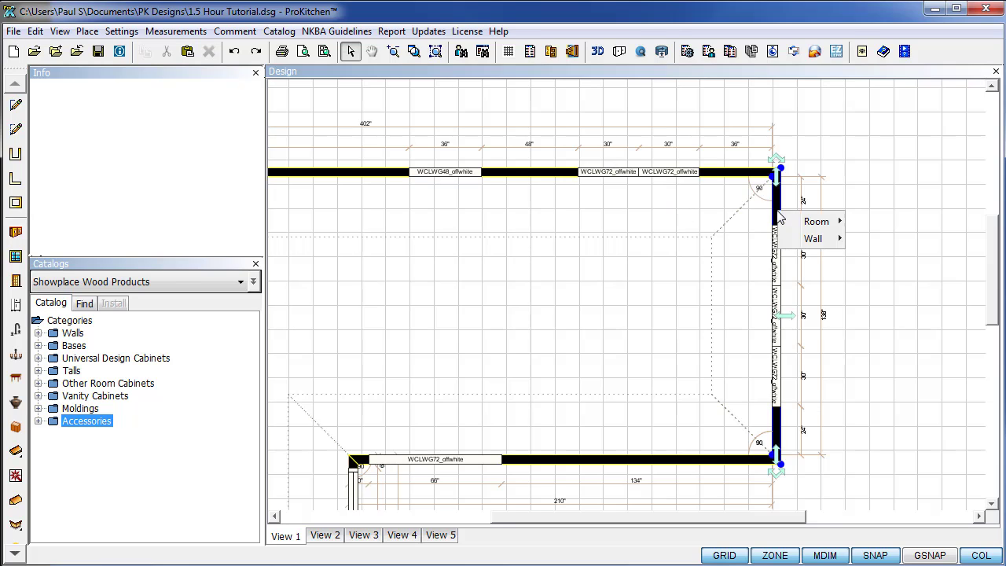
mouse_move(815, 238)
mouse_move(865, 262)
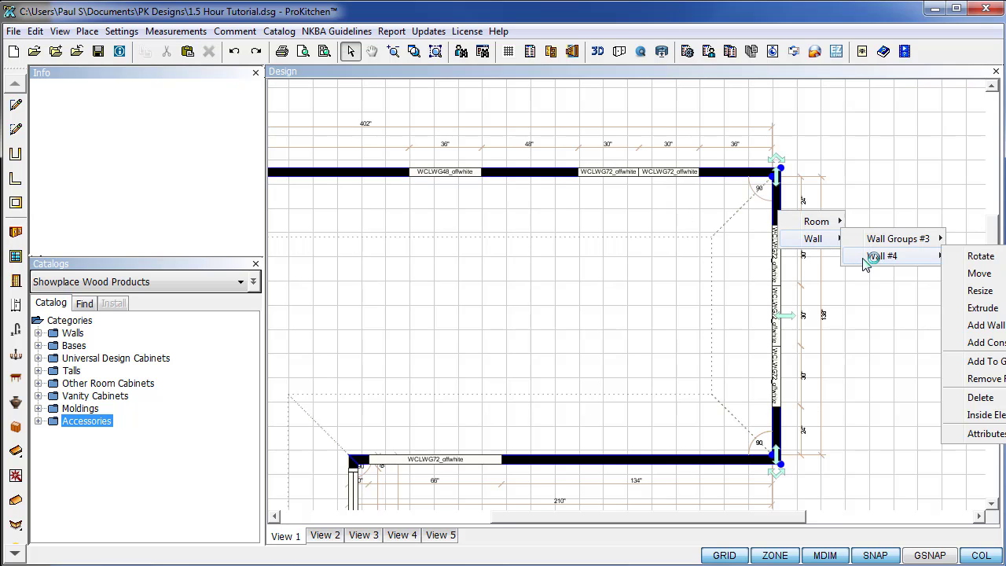
click(917, 407)
drag(769, 517, 816, 519)
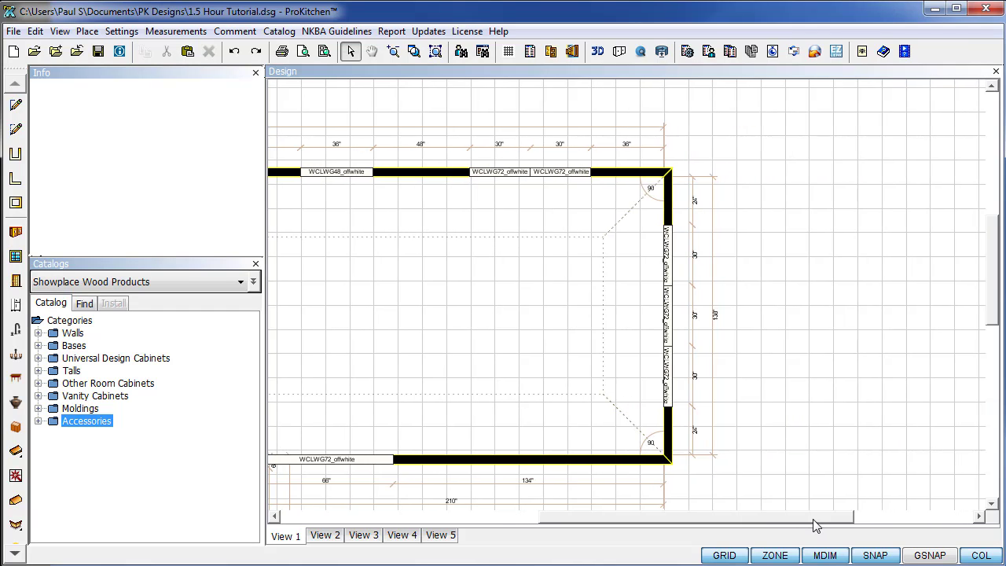
Add a construction line off Wall #4, offset 87 inches from the left along it.
right_click(667, 205)
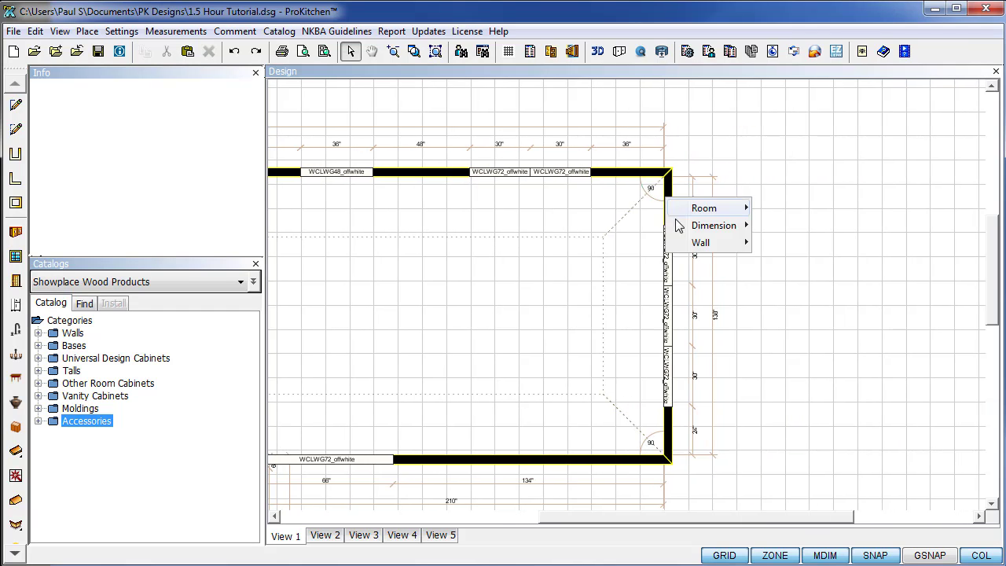
mouse_move(698, 244)
mouse_move(782, 264)
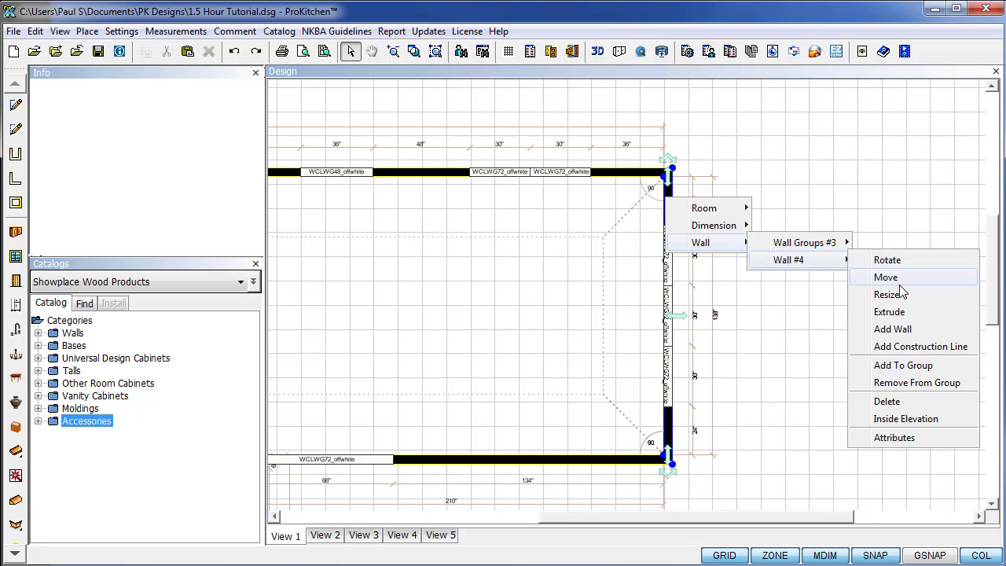
click(912, 347)
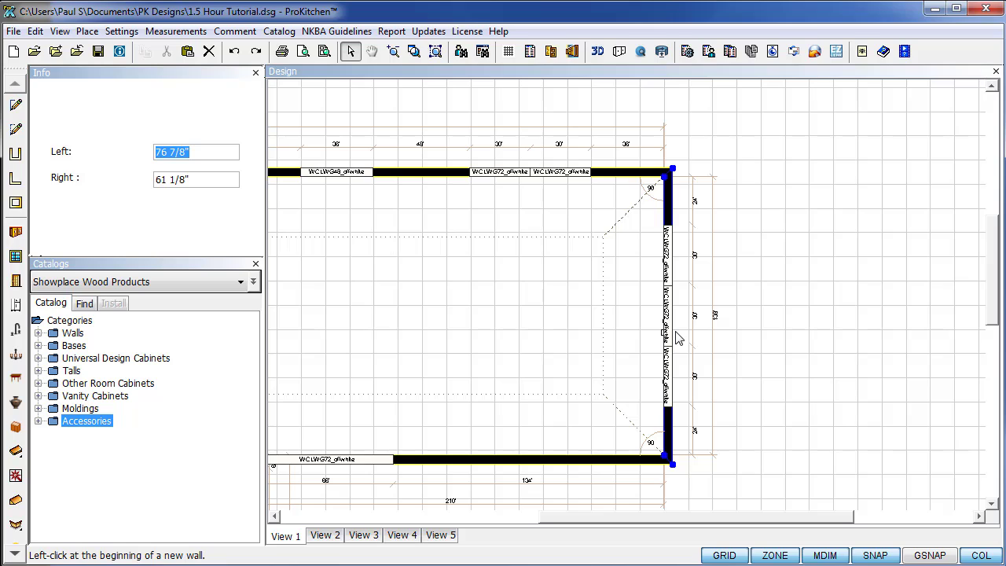
text(87)
key(Return)
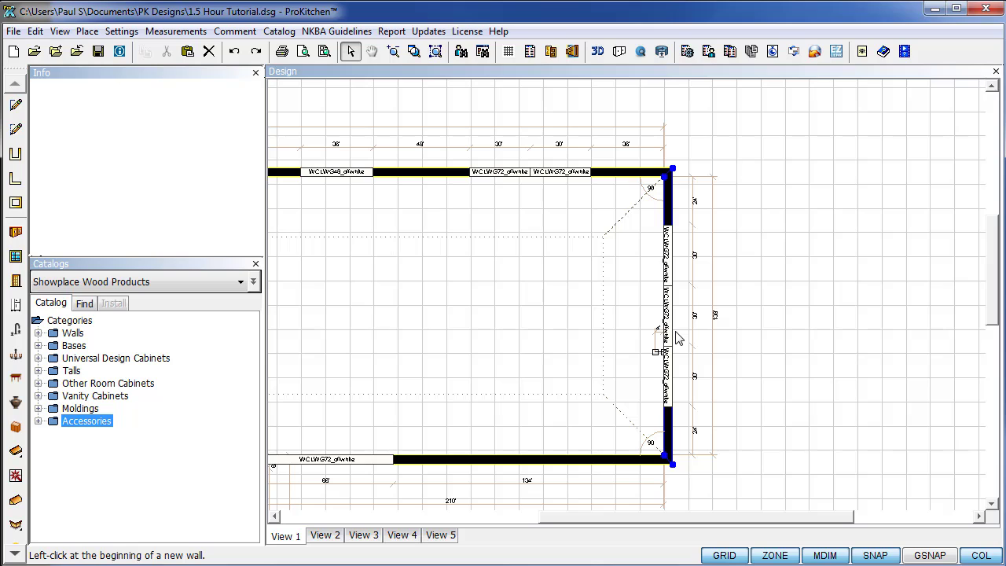
Draw the construction line 102 inches long from the marked point on the right wall.
click(673, 339)
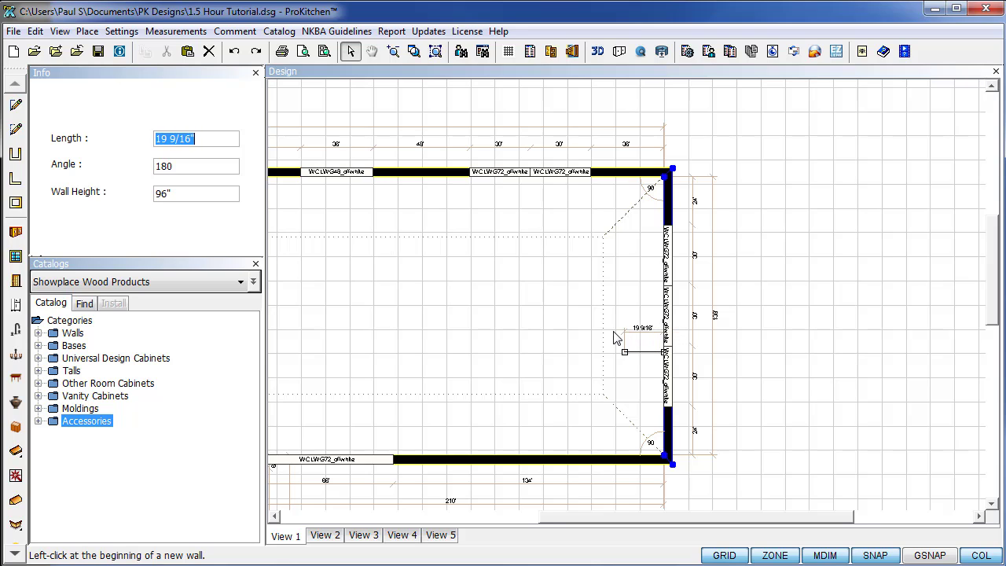
text(102)
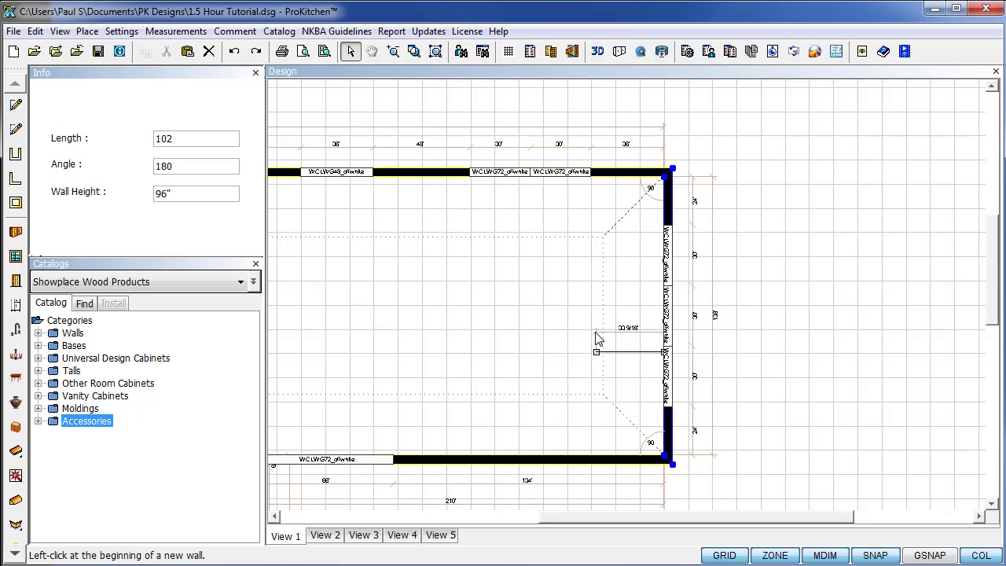
key(Return)
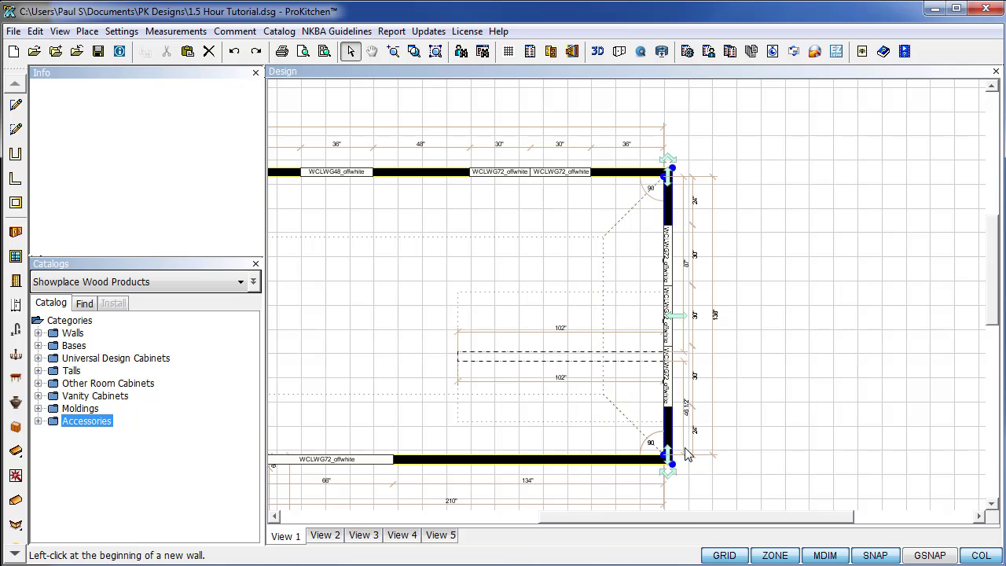
drag(683, 521, 642, 531)
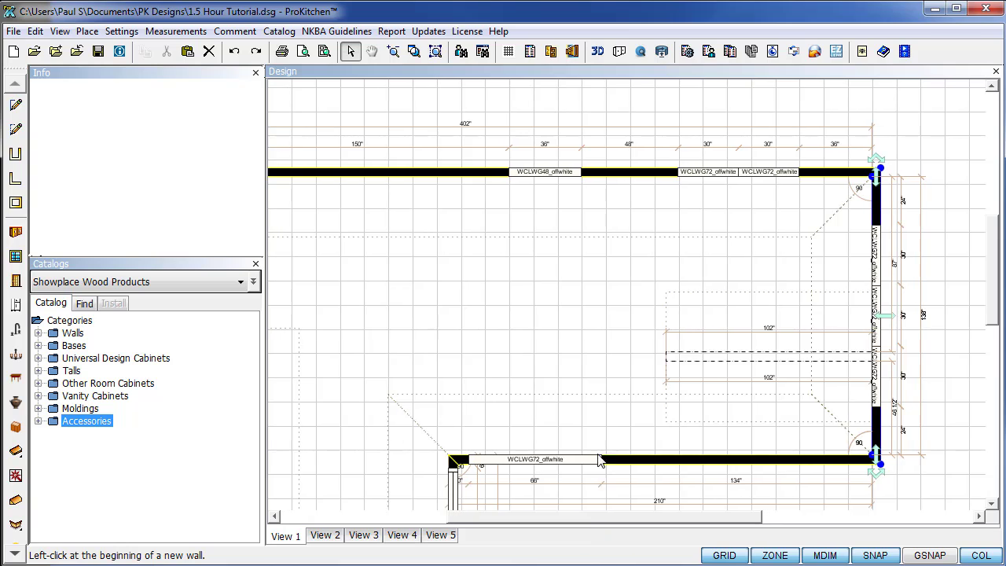
Extrude Construction Line #9 by a further 147 inches to the left.
right_click(670, 362)
mouse_move(706, 393)
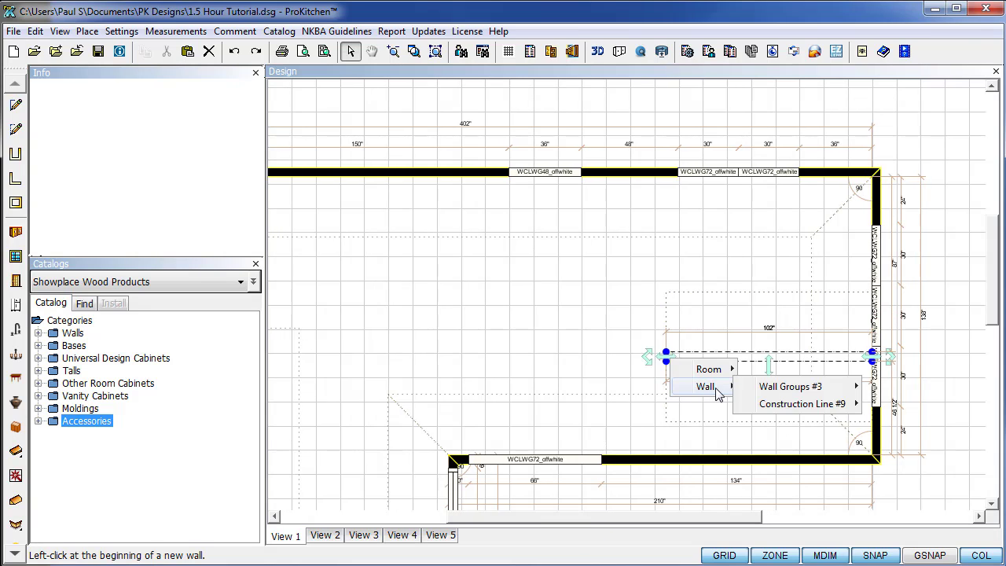
mouse_move(779, 405)
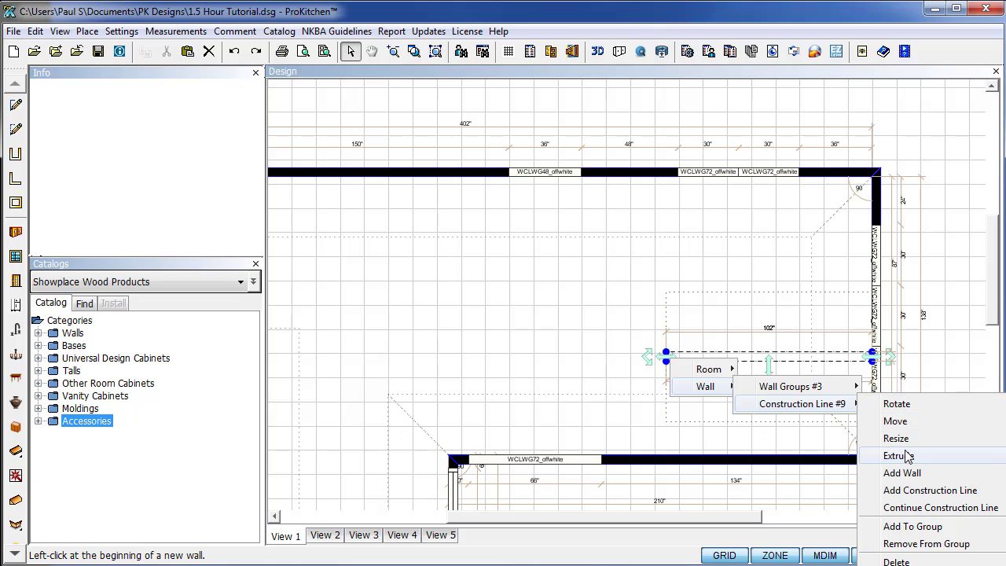
click(898, 507)
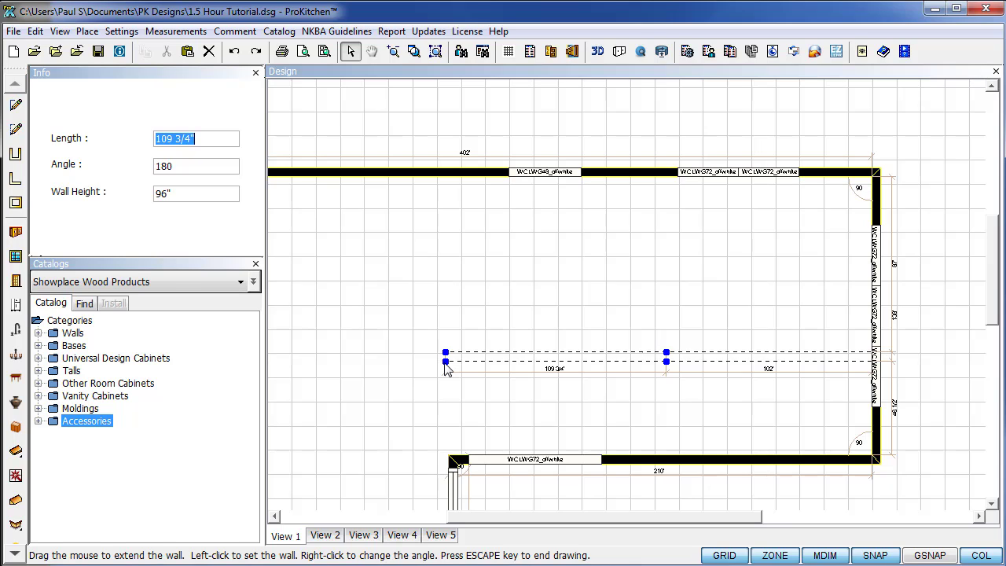
text(147)
key(Return)
scroll(370, 350, down, 2)
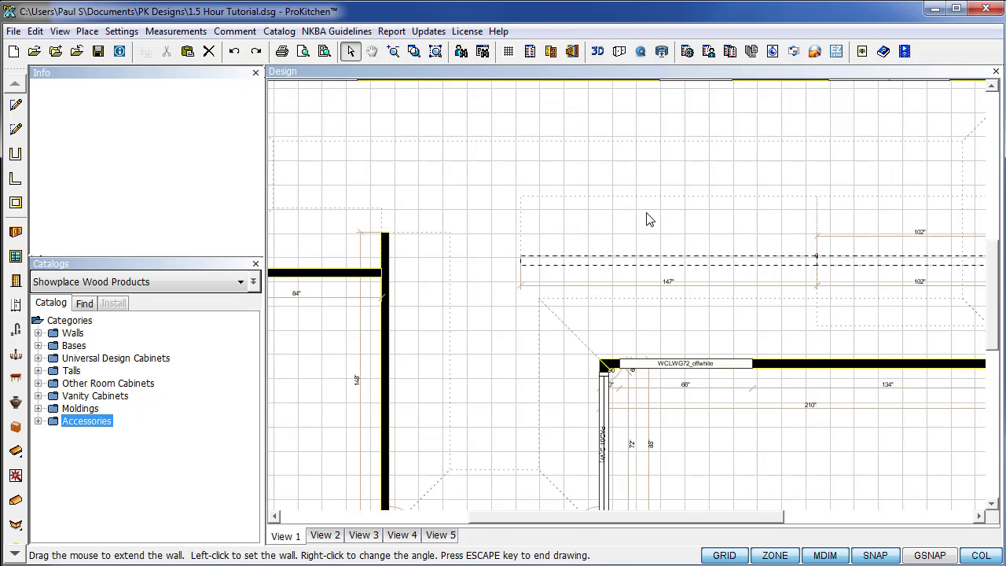
scroll(648, 216, up, 1)
In Construction Line #10's attributes, add an outside zone and set wall thickness to 0".
right_click(655, 261)
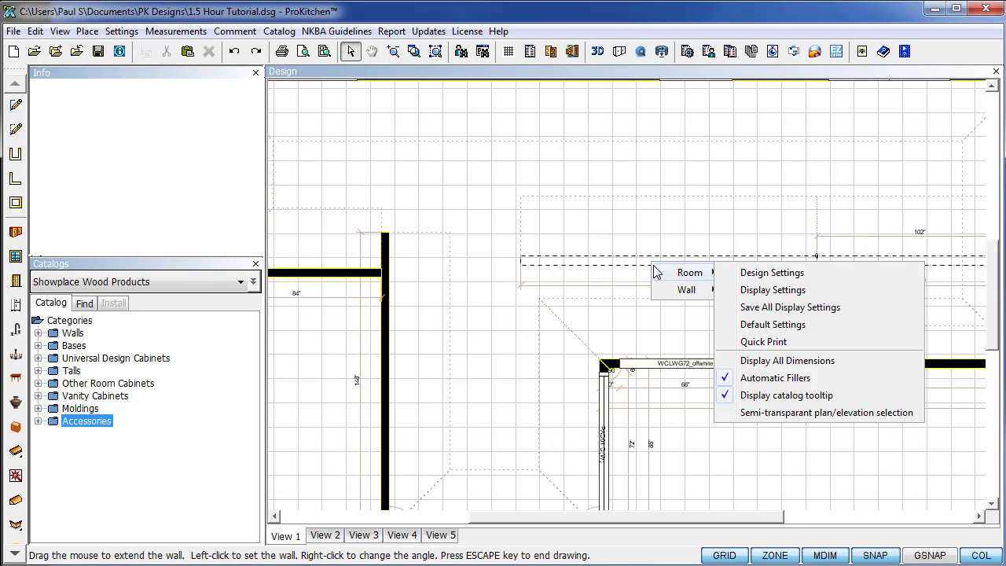
mouse_move(682, 293)
mouse_move(783, 308)
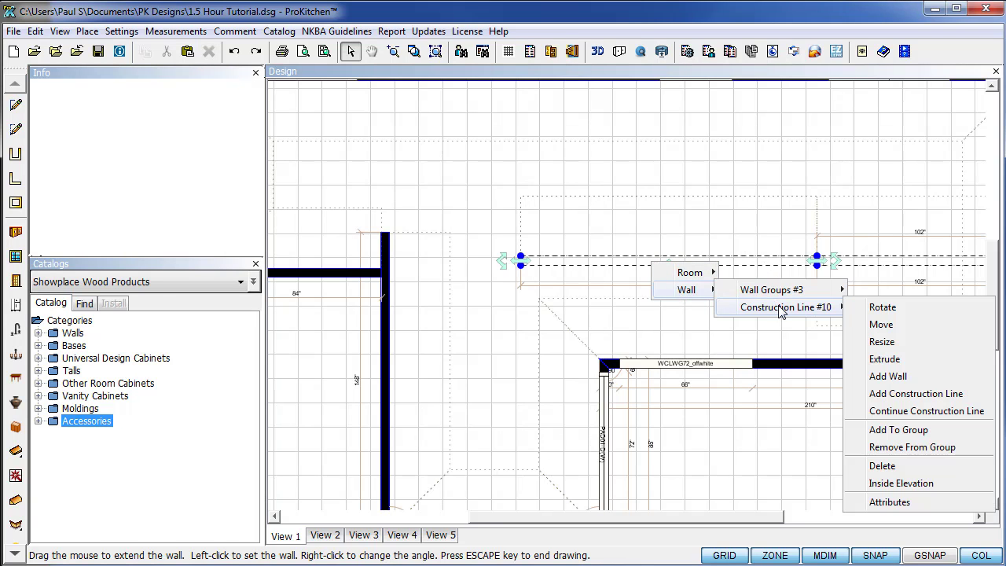
click(873, 500)
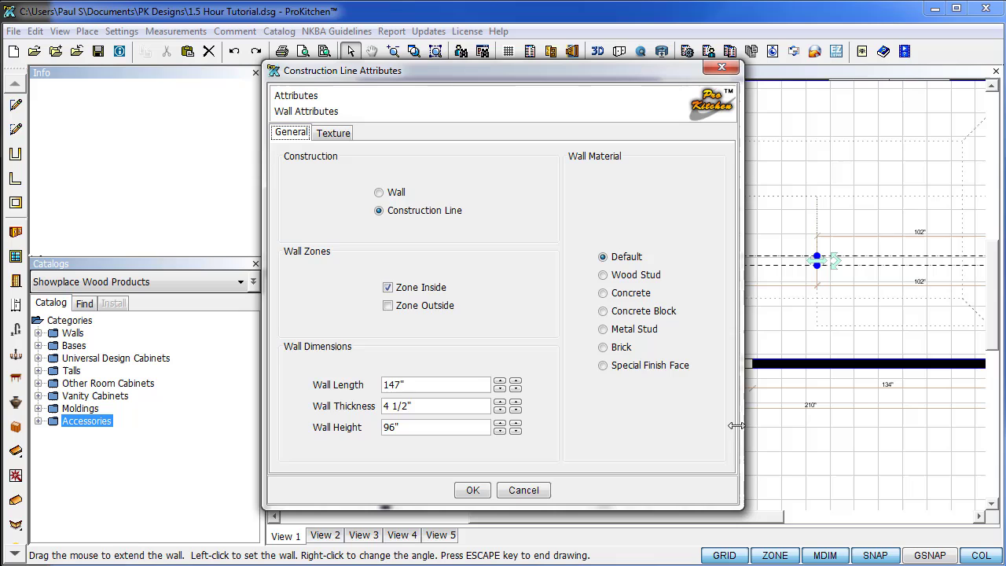
click(388, 306)
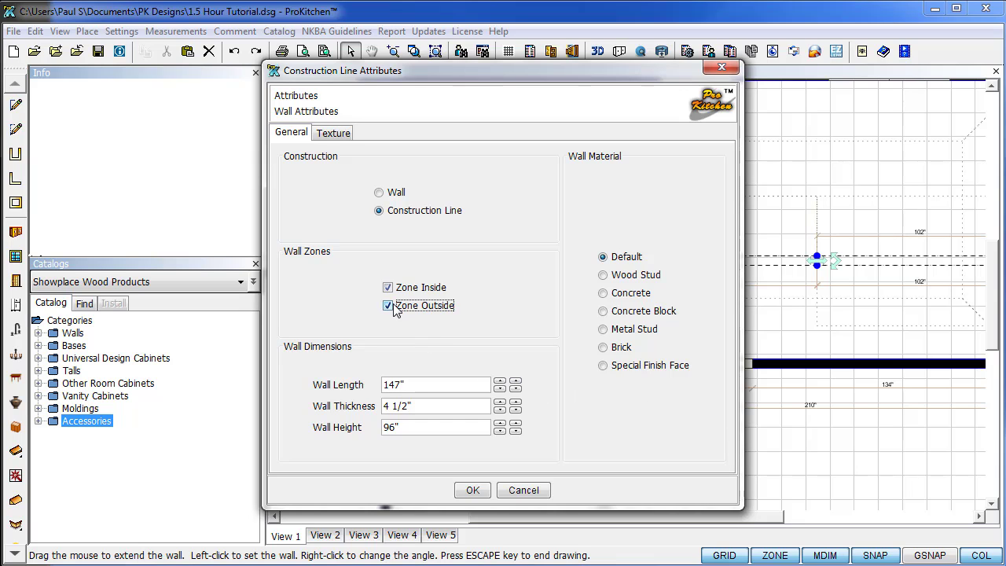
click(421, 405)
triple_click(426, 405)
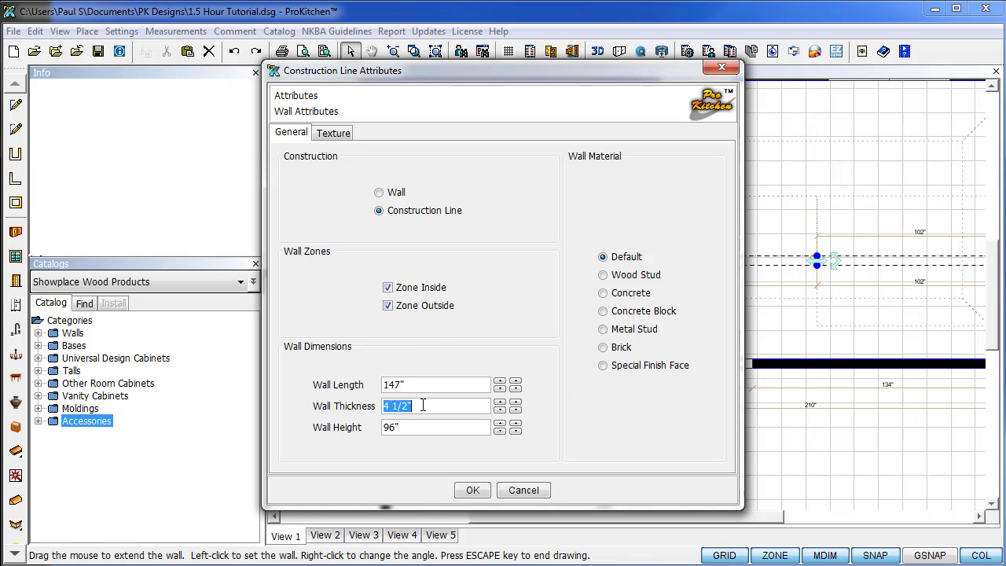
text(0)
triple_click(434, 385)
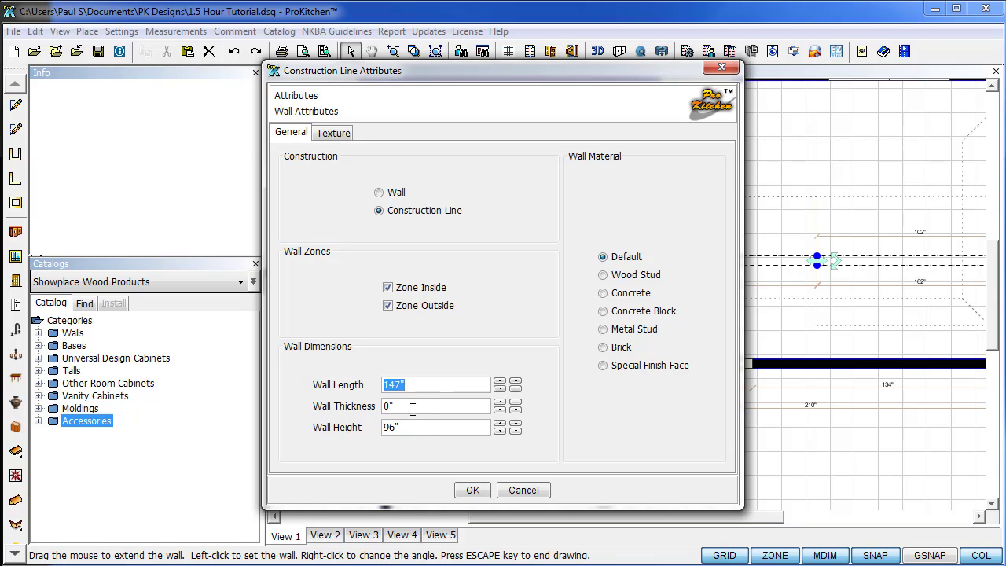
click(413, 409)
Confirm the attributes with OK, delete the right 102" construction line, and zoom to fit.
click(472, 491)
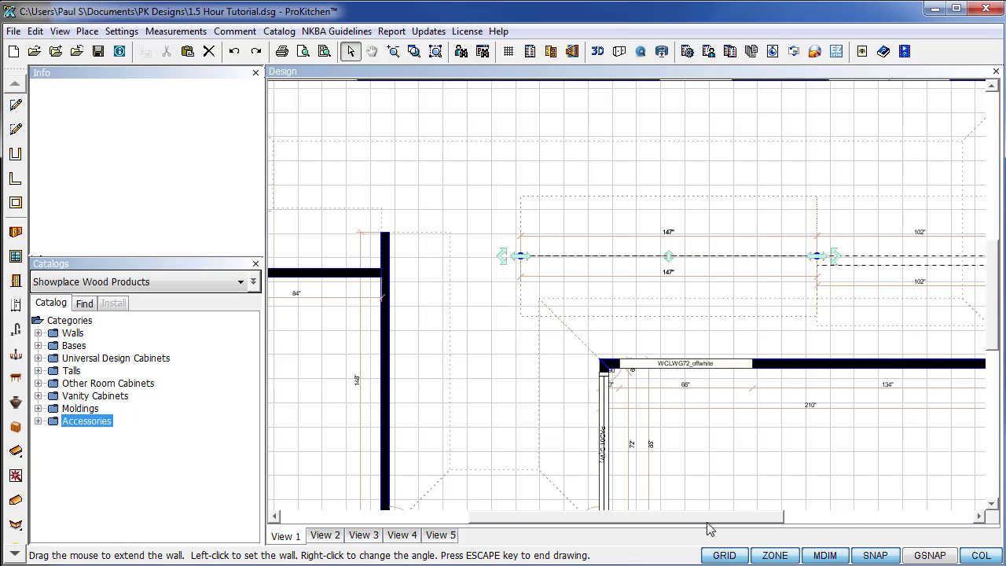
drag(709, 517, 786, 517)
click(692, 267)
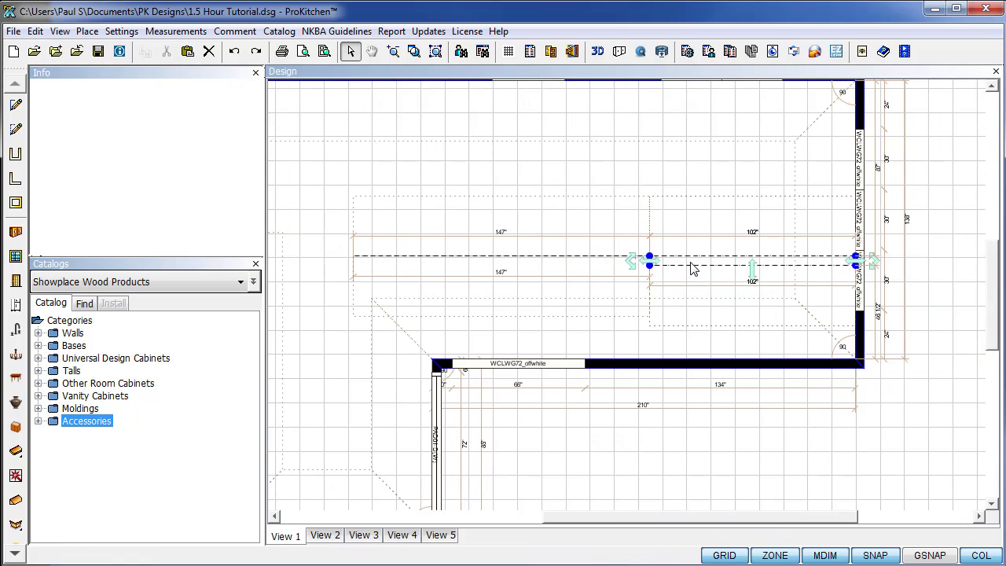
key(Delete)
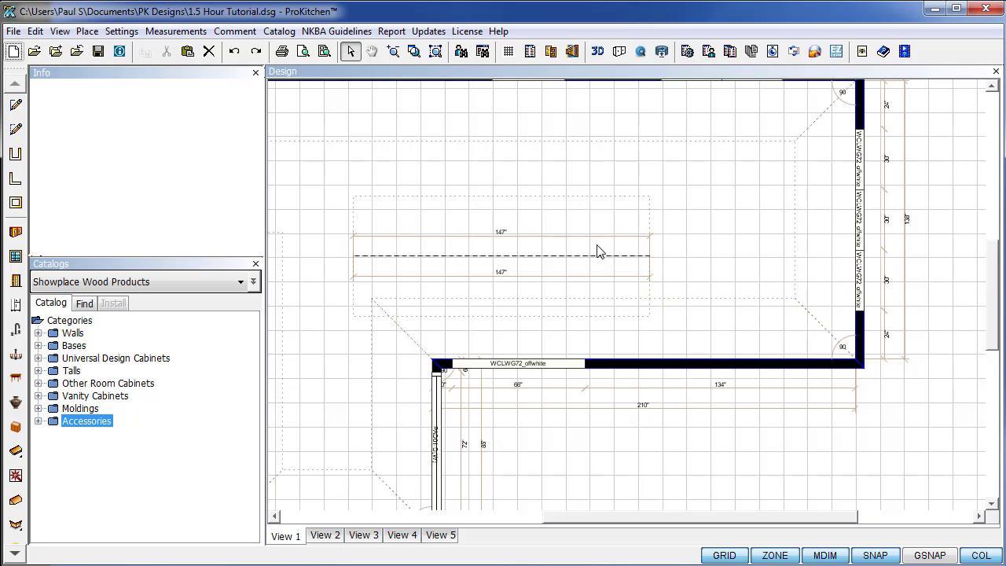
click(435, 51)
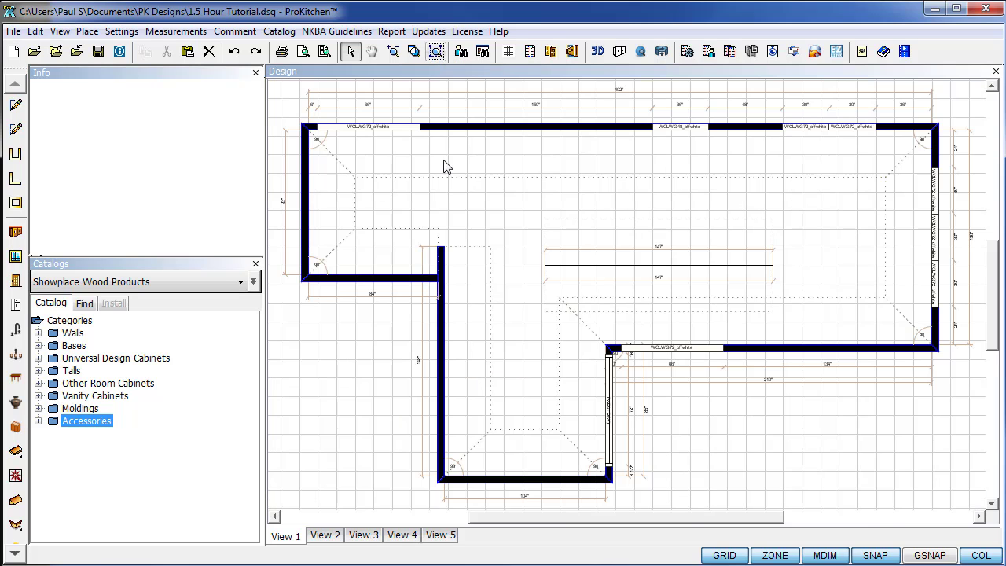
click(69, 320)
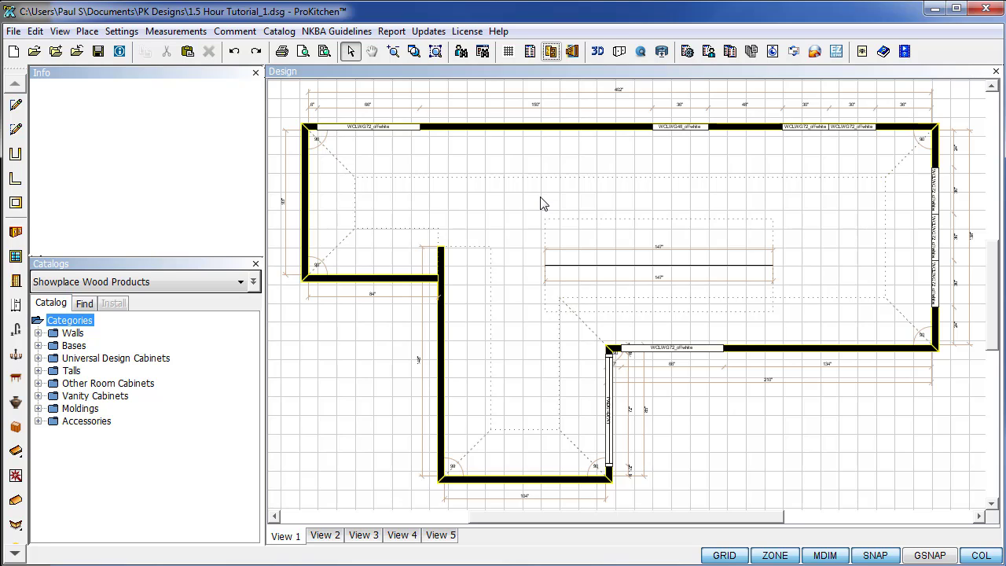
Open Global Specifications and choose Cambridge as the door style.
click(551, 52)
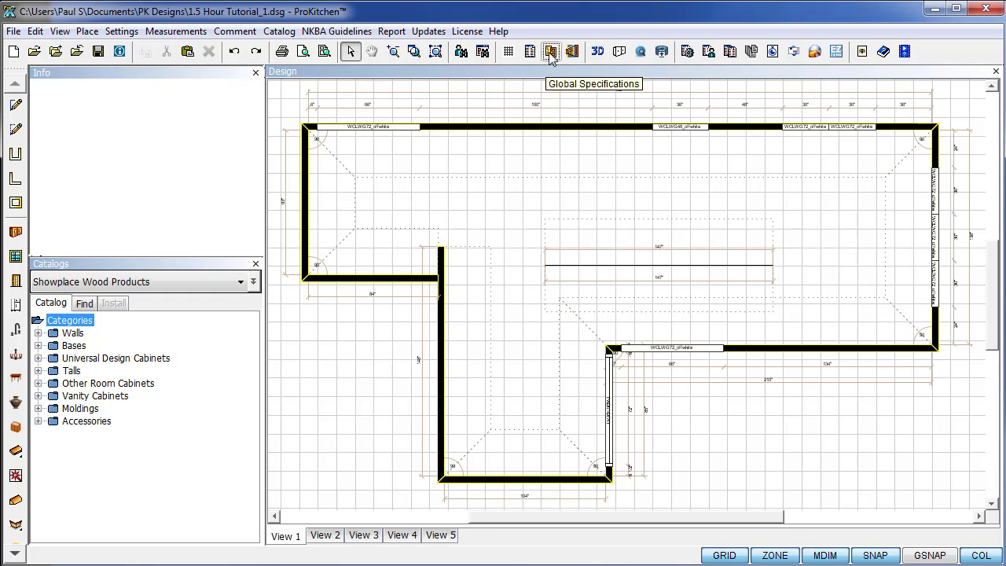
click(551, 53)
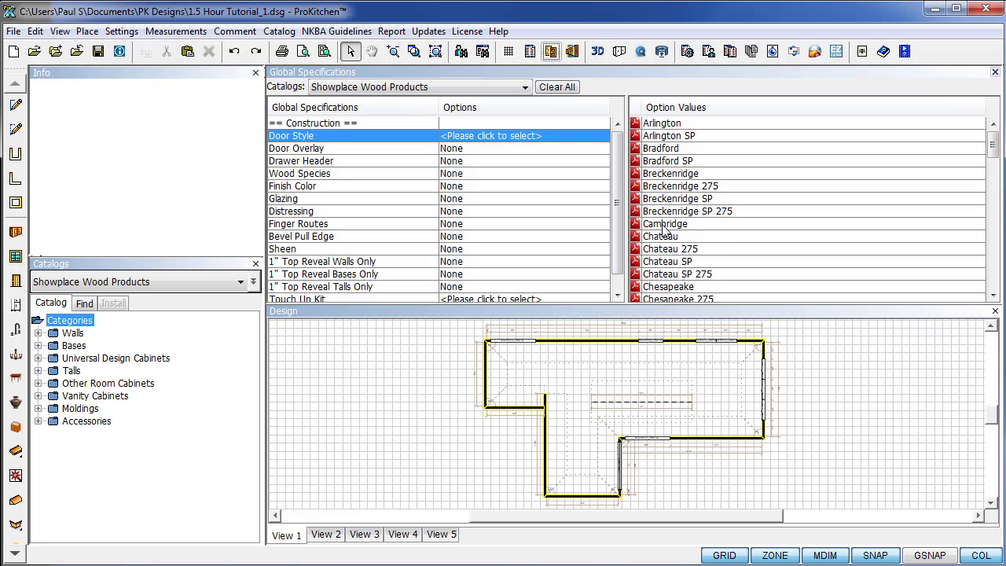
scroll(664, 228, down, 2)
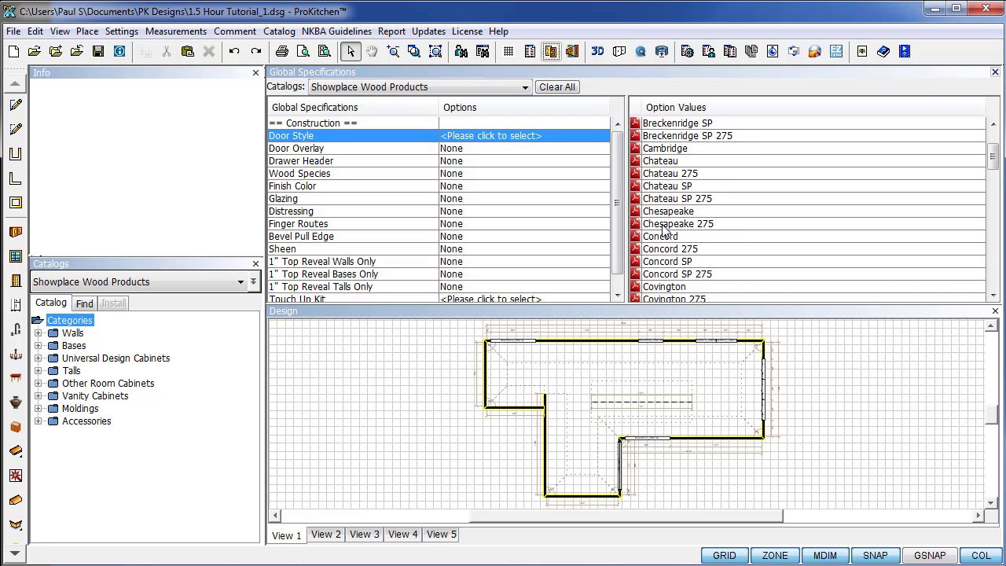
scroll(665, 228, down, 1)
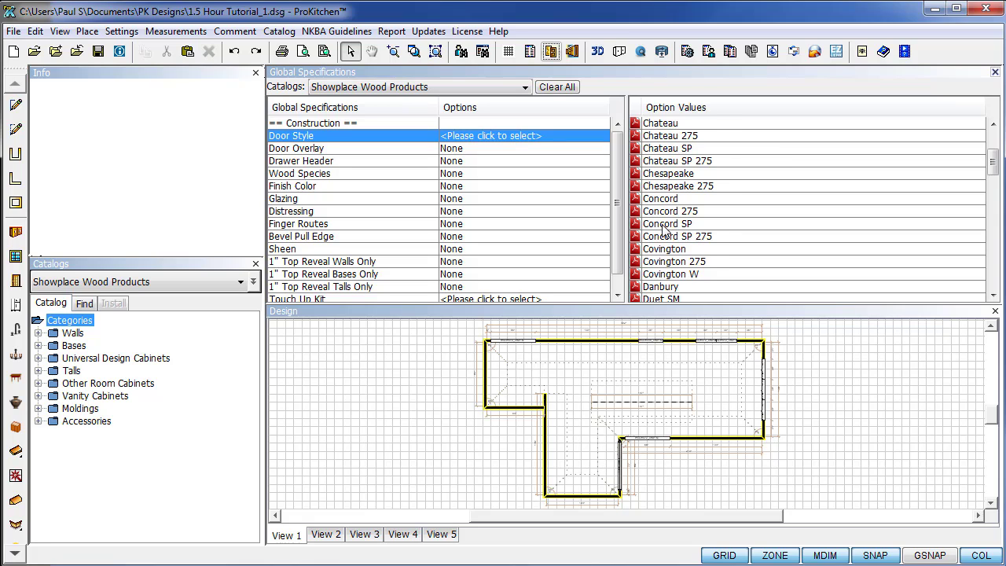
scroll(664, 228, up, 2)
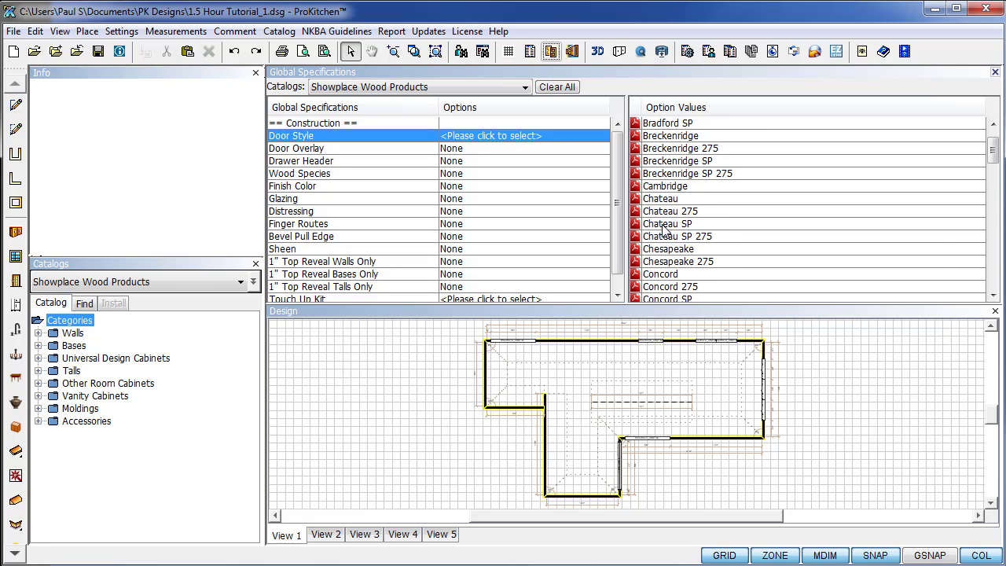
click(661, 186)
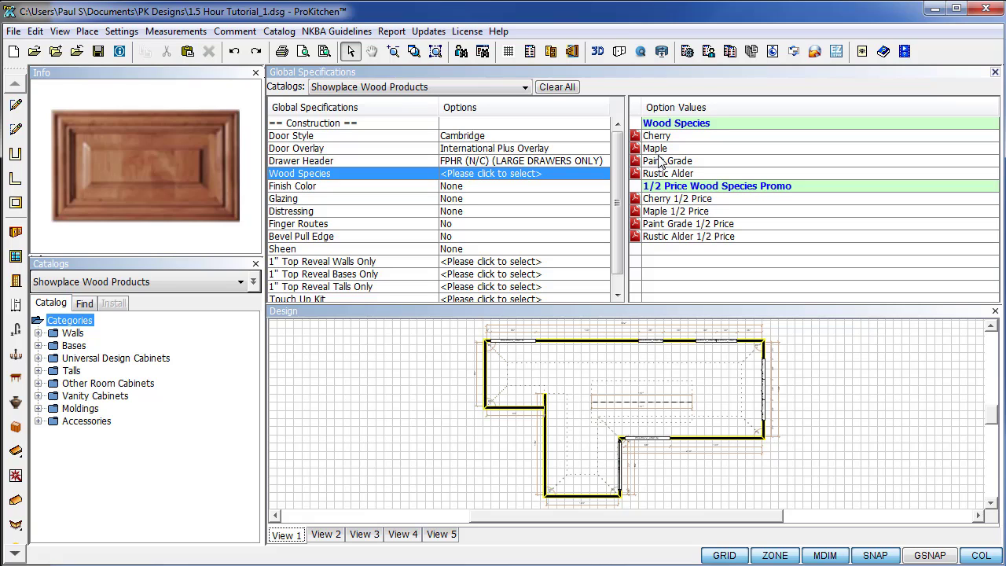
Set Paint Grade wood, Dark Greige finish, no glazing or distressing, and Matte (10 Sheen).
click(659, 162)
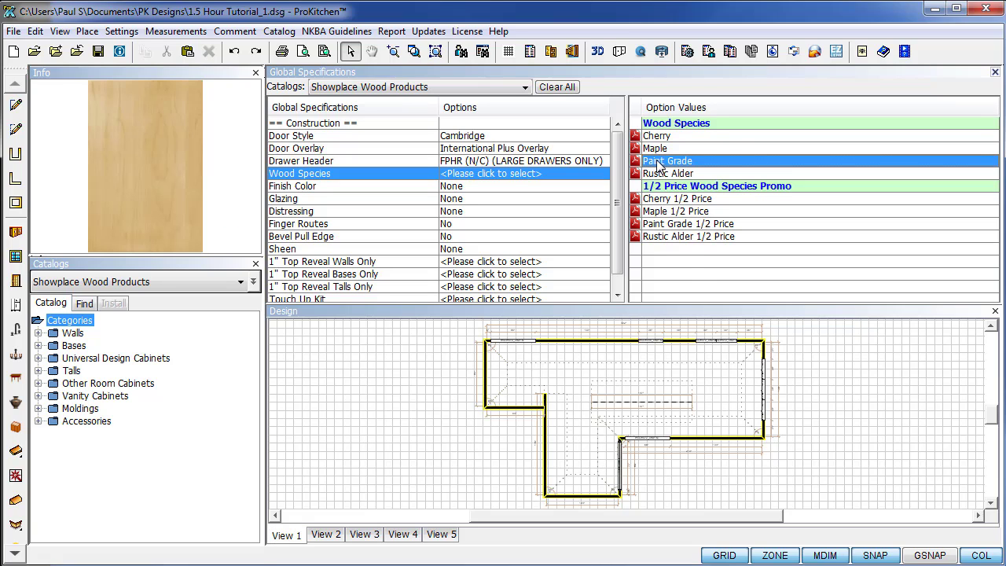
click(659, 162)
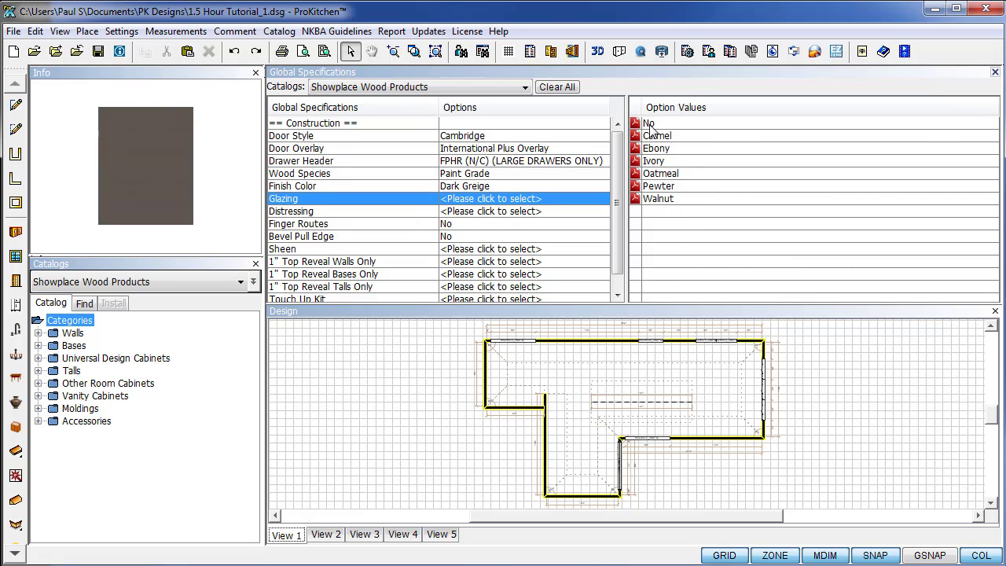
click(650, 124)
click(650, 125)
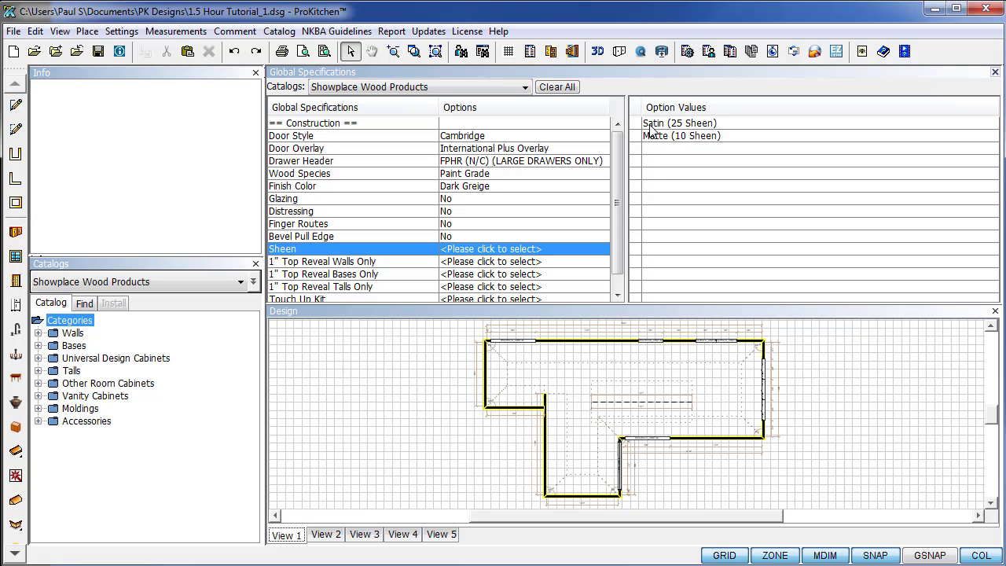
click(652, 136)
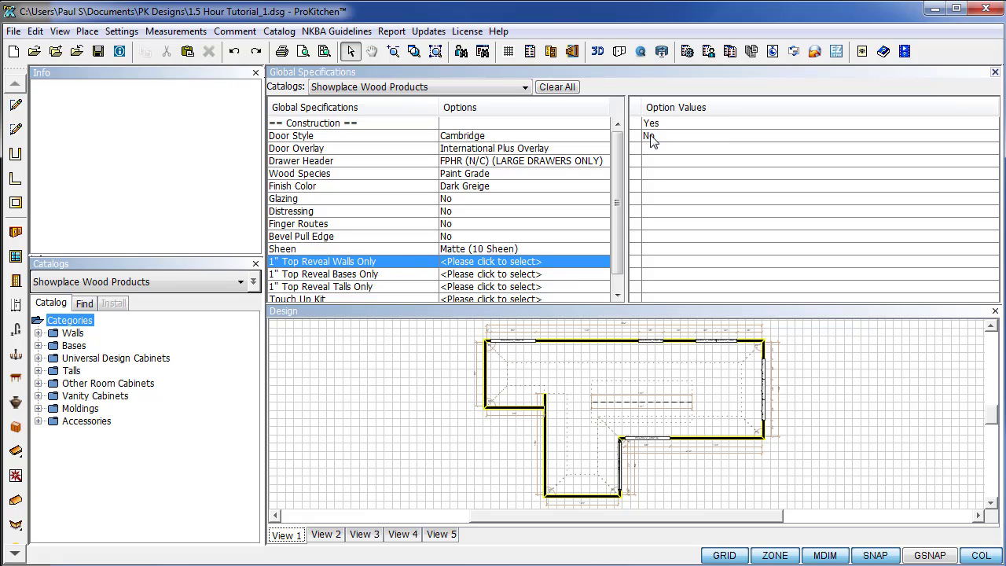
Use the 1" top reveal on walls but not bases, add a natural wood interior, then close the specs.
click(653, 124)
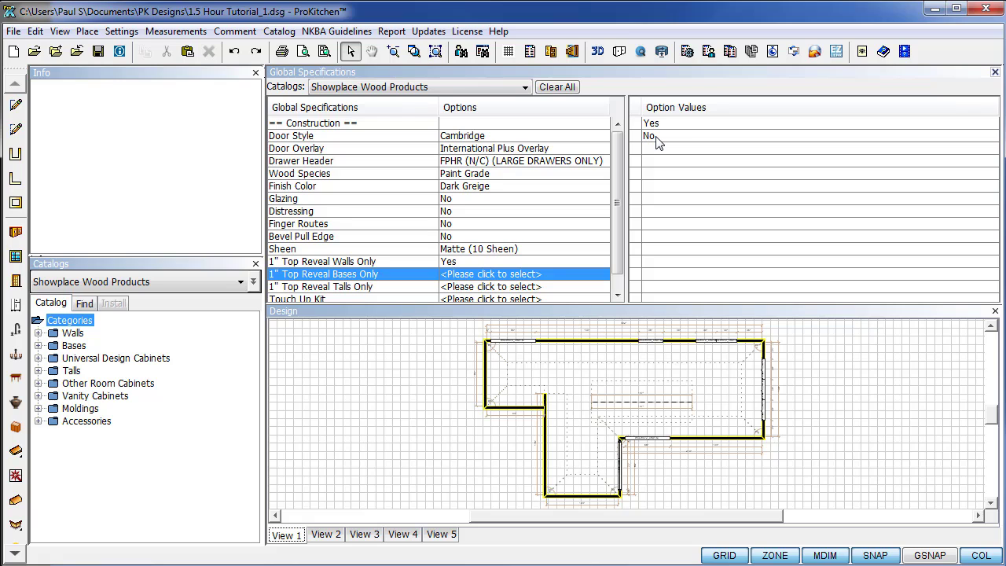
click(651, 137)
click(652, 124)
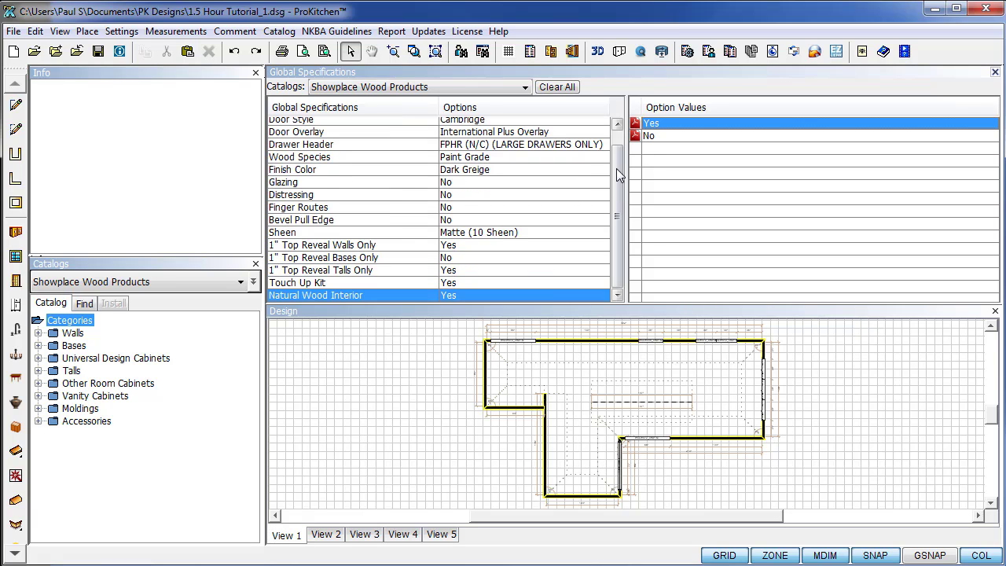
click(470, 150)
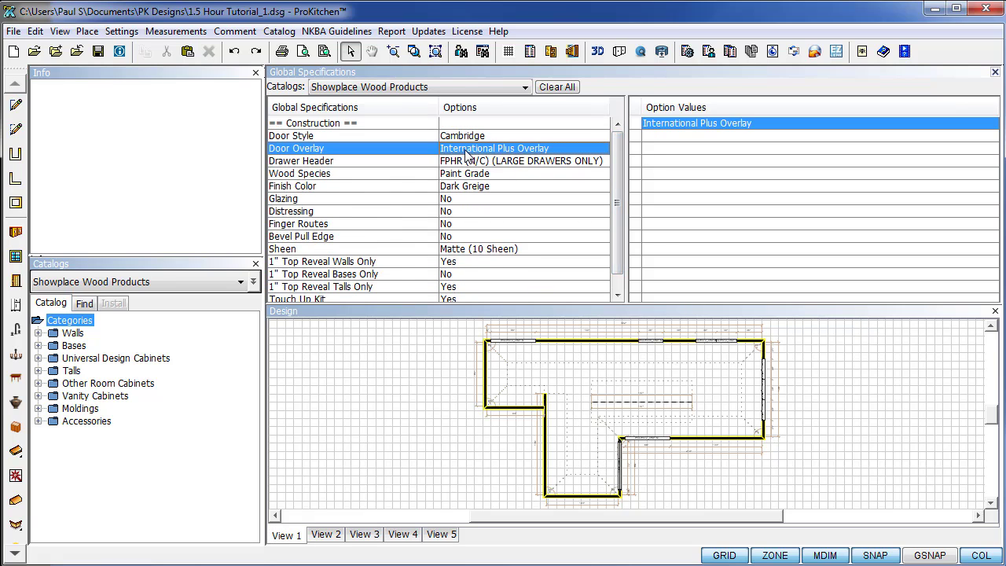
click(472, 137)
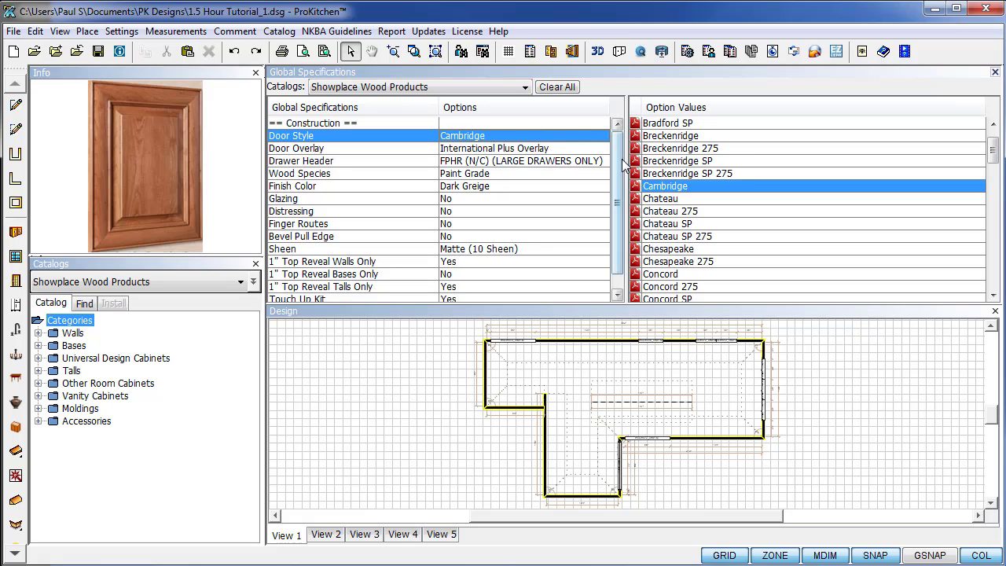
scroll(618, 236, down, 1)
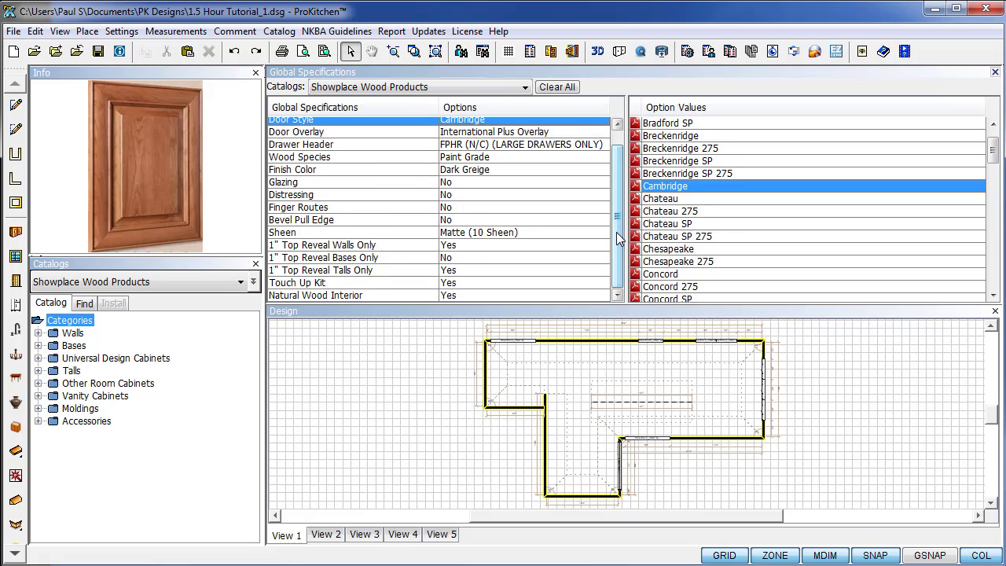
scroll(619, 238, up, 1)
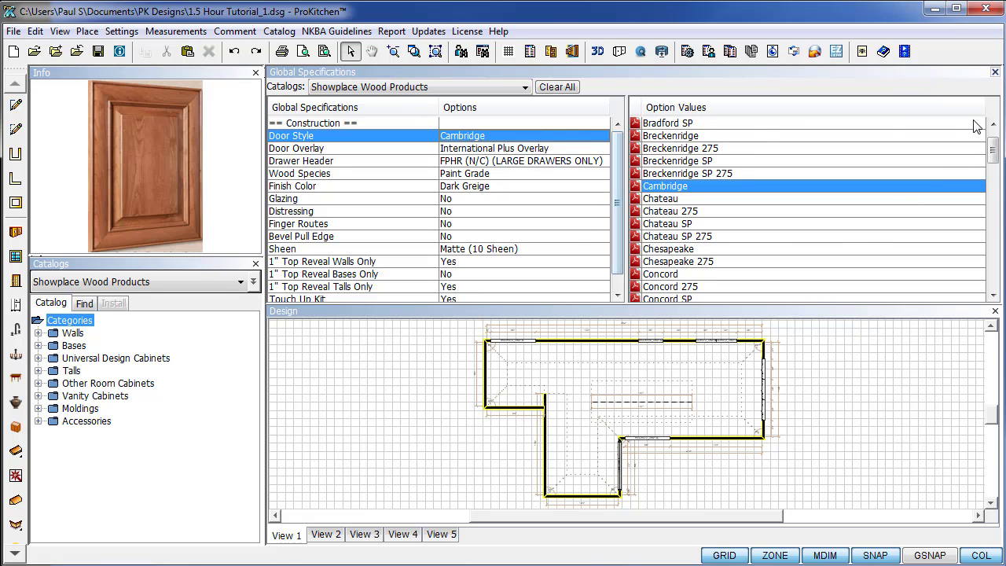
click(996, 72)
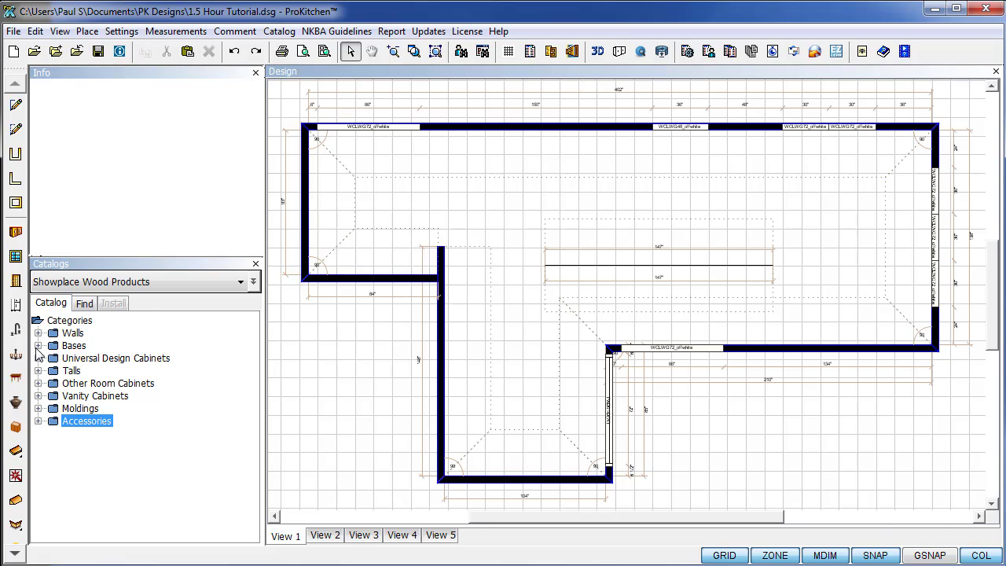
Expand Talls > Utilities W/Three Drawers > 90" - High in the Showplace catalog.
click(37, 371)
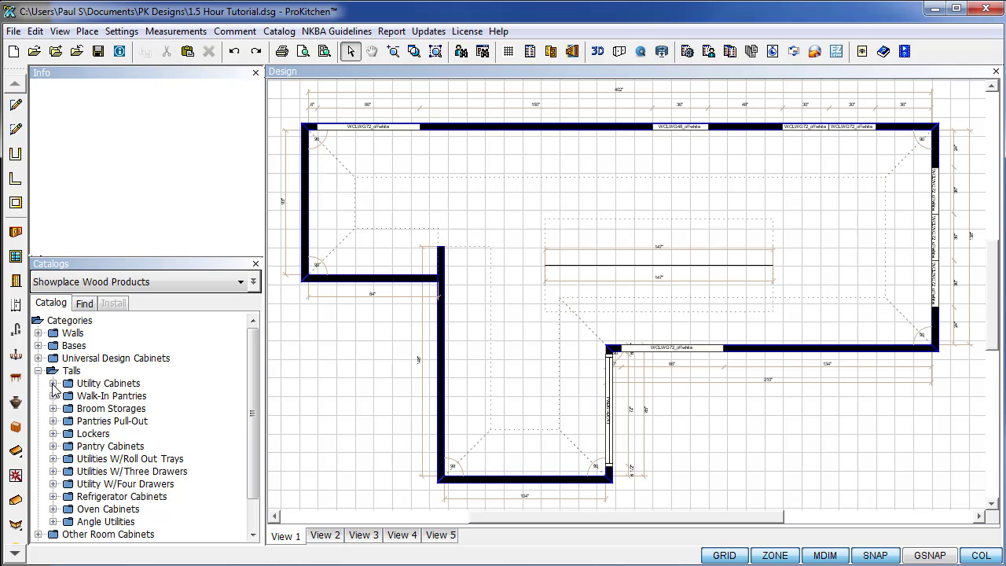
click(53, 471)
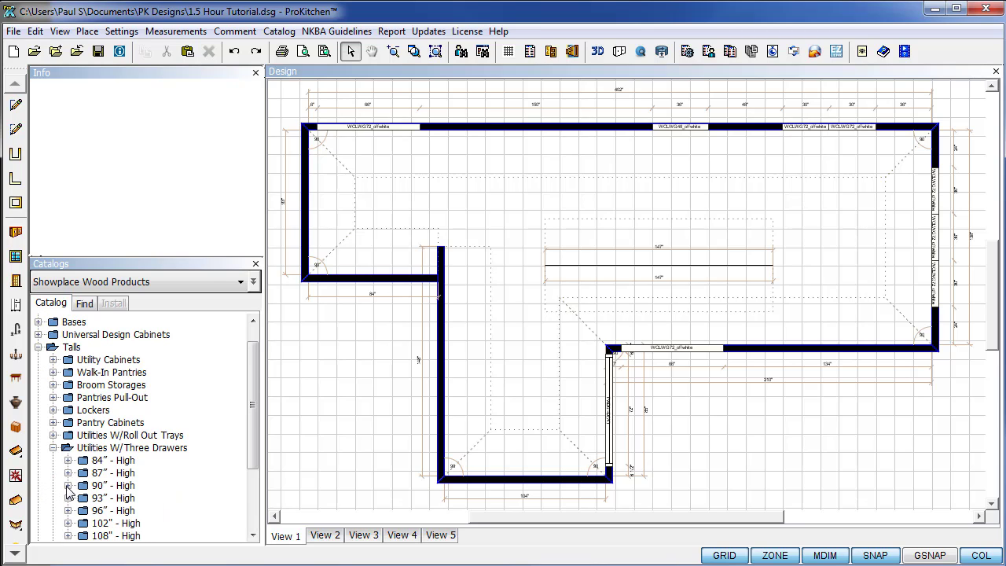
click(67, 485)
scroll(71, 484, down, 2)
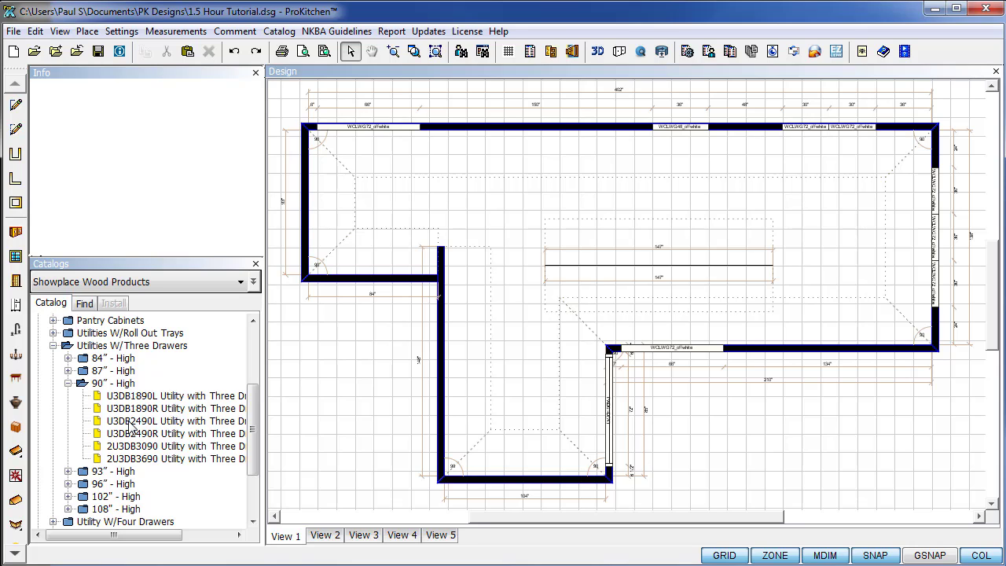
Drag U3DB2490L into the lower room's bottom-left corner, offset 1.5" from the left.
drag(131, 425, 486, 469)
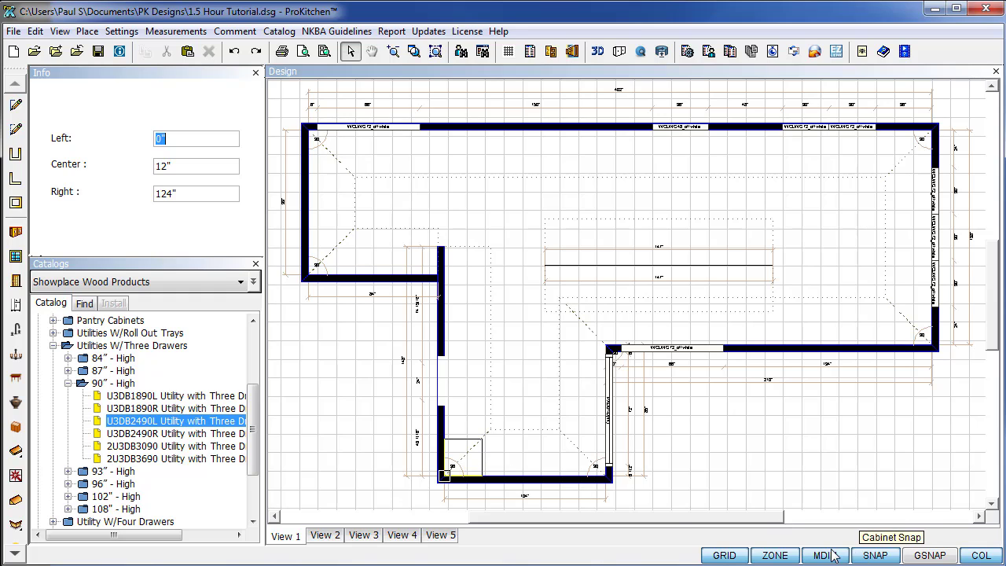
drag(454, 465, 470, 481)
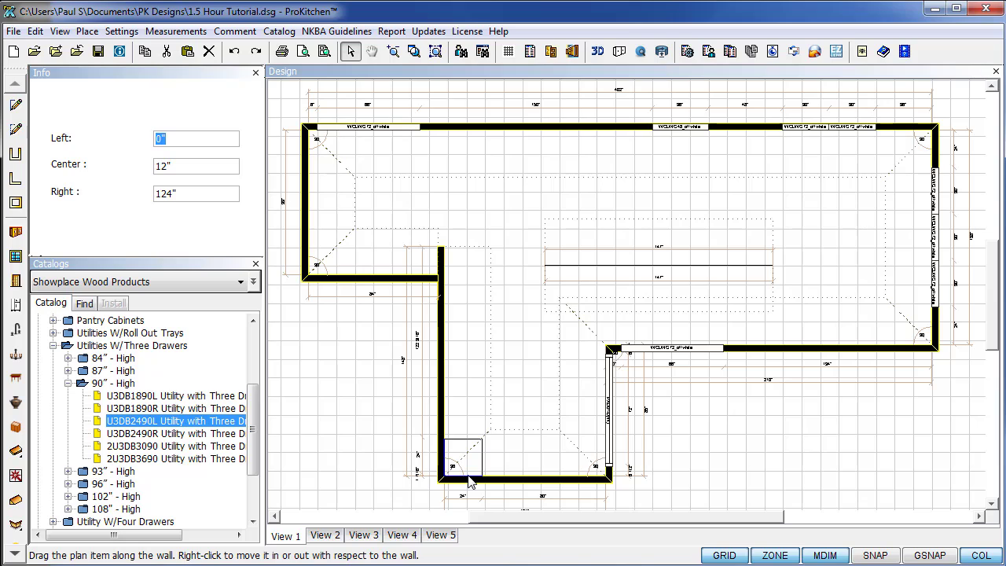
text(1.5)
key(Return)
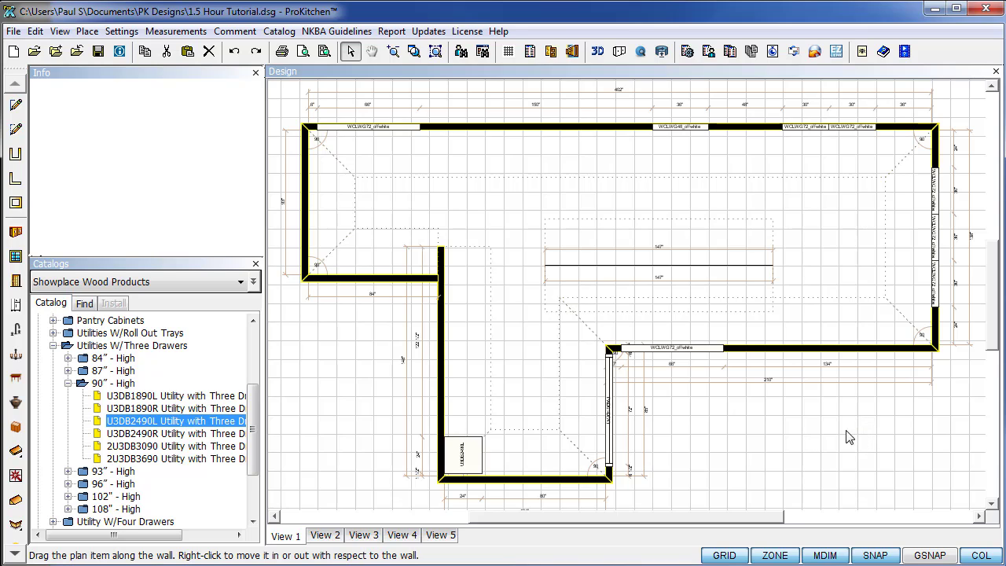
Place a second three-drawer cabinet, U3DB2490R, beside the first on the lower left wall.
click(136, 433)
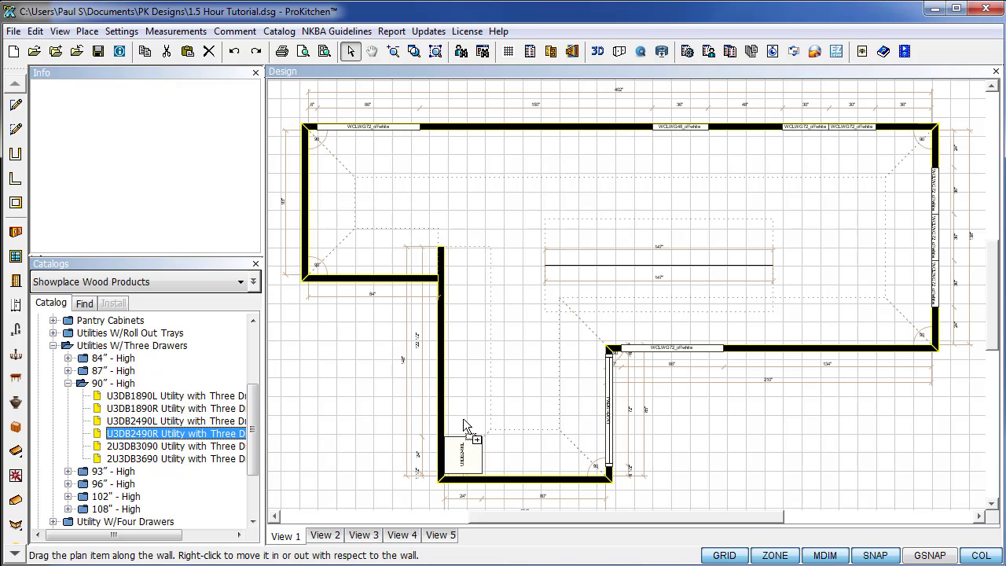
click(472, 423)
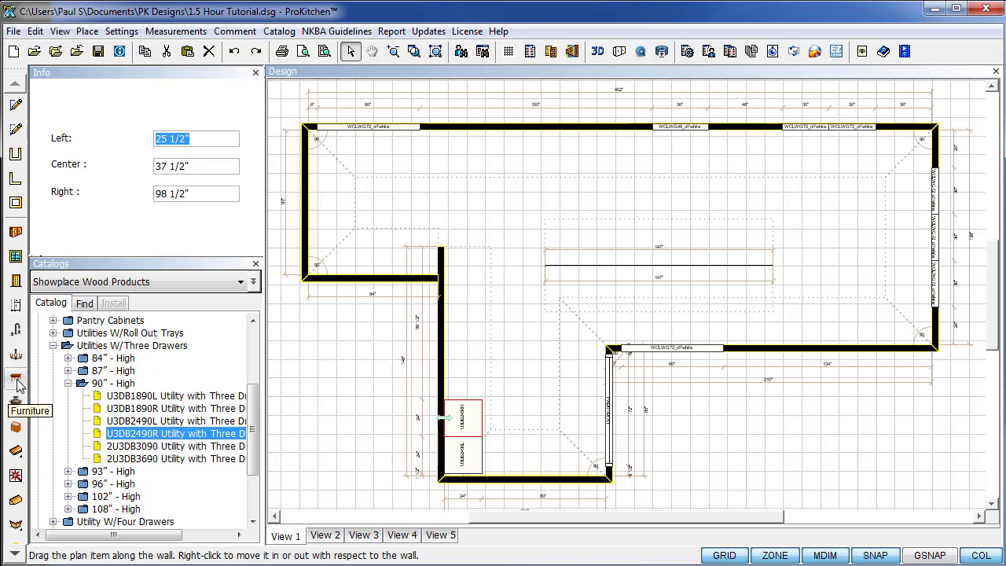
click(68, 384)
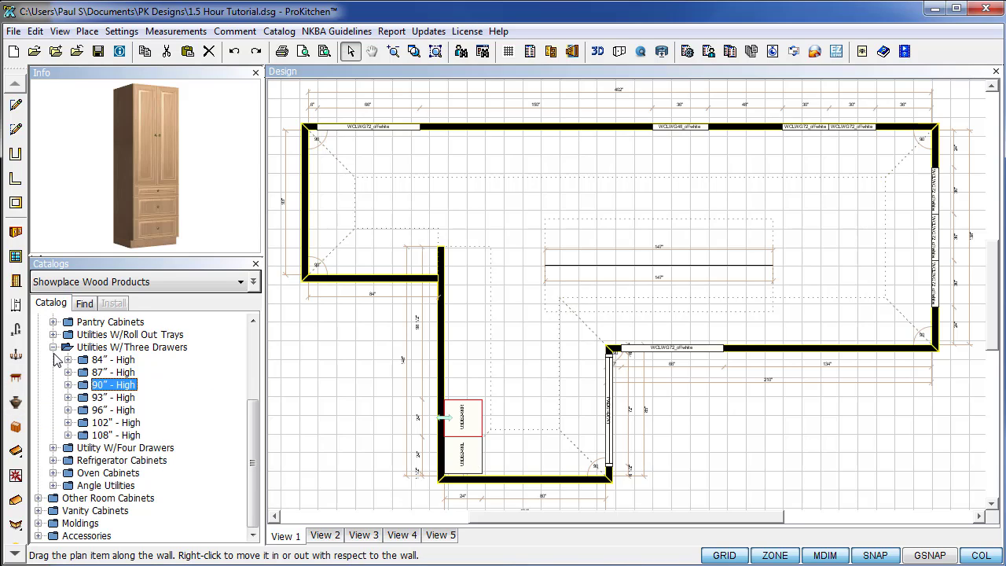
click(53, 348)
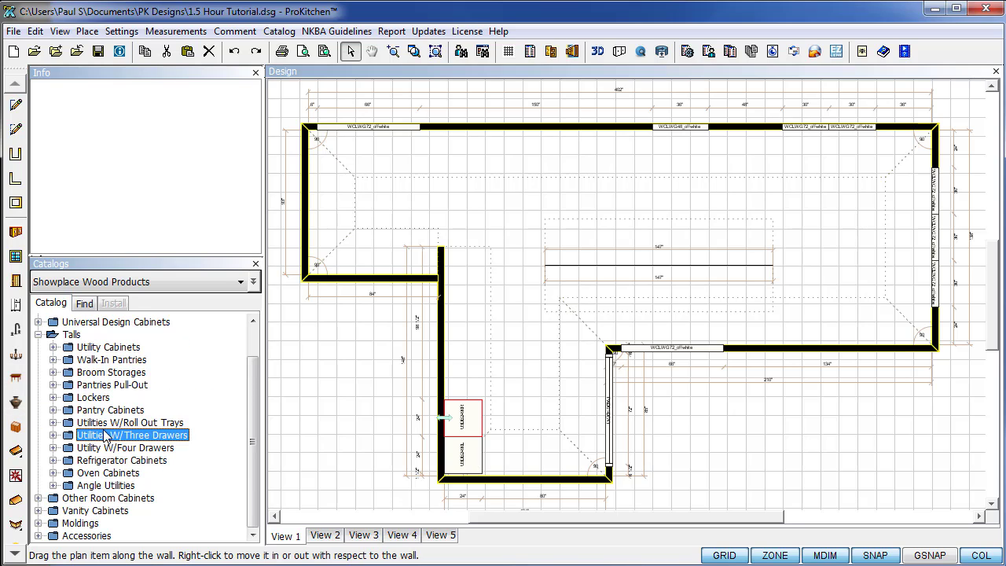
Drag a 2UB3090 from Utility Cabinets > Utility Bases > 90" - High onto the upper left wall.
click(53, 347)
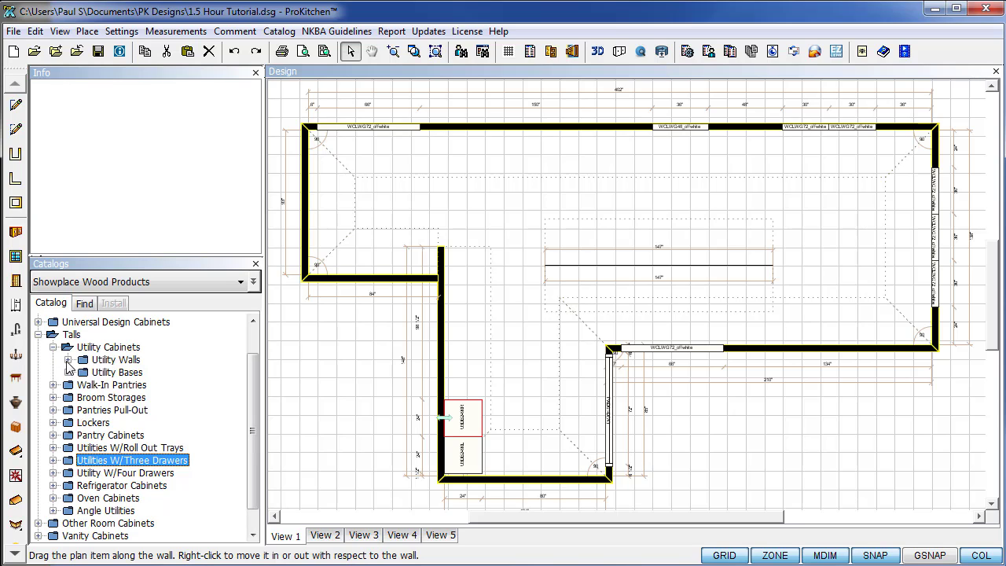
click(69, 373)
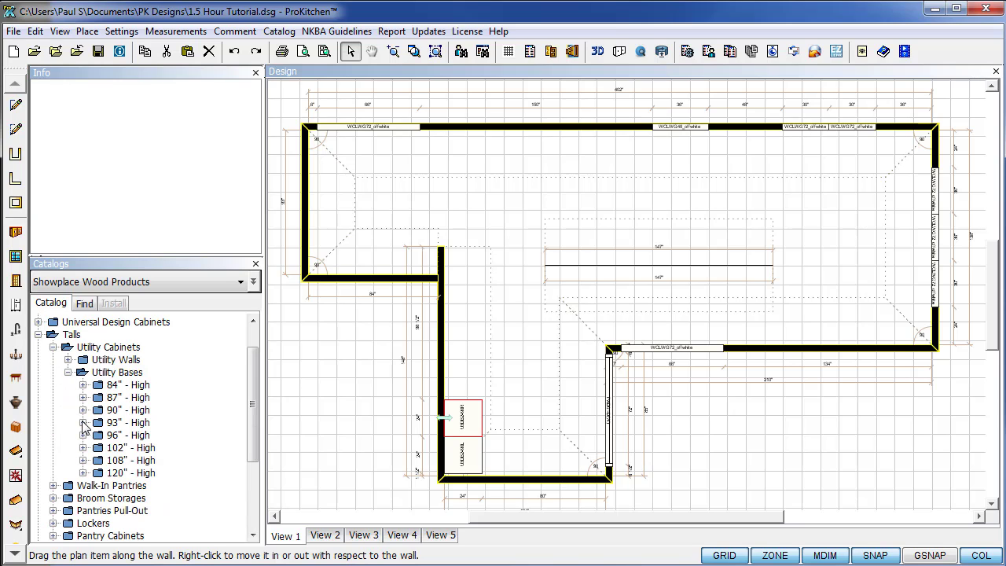
click(83, 410)
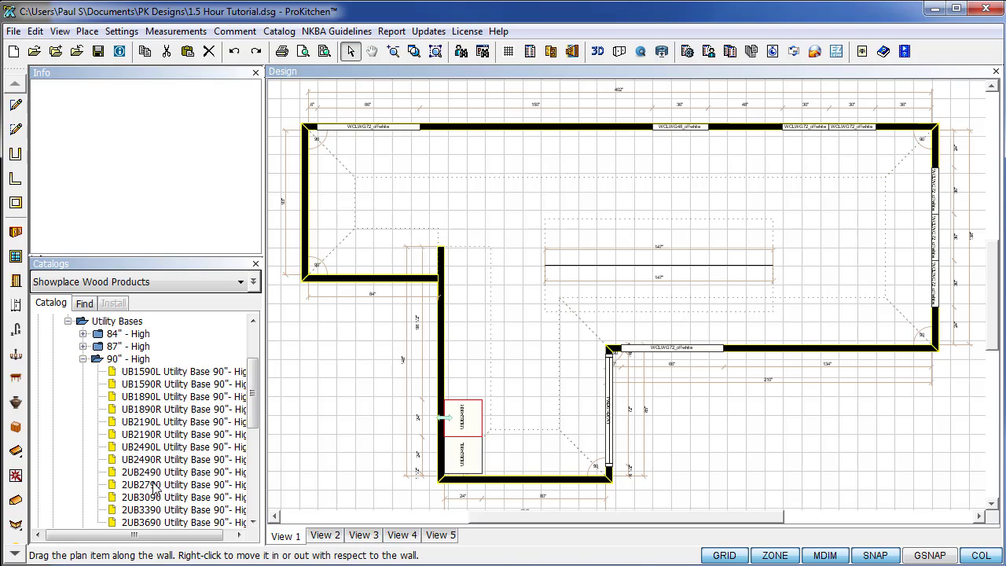
drag(140, 502, 463, 307)
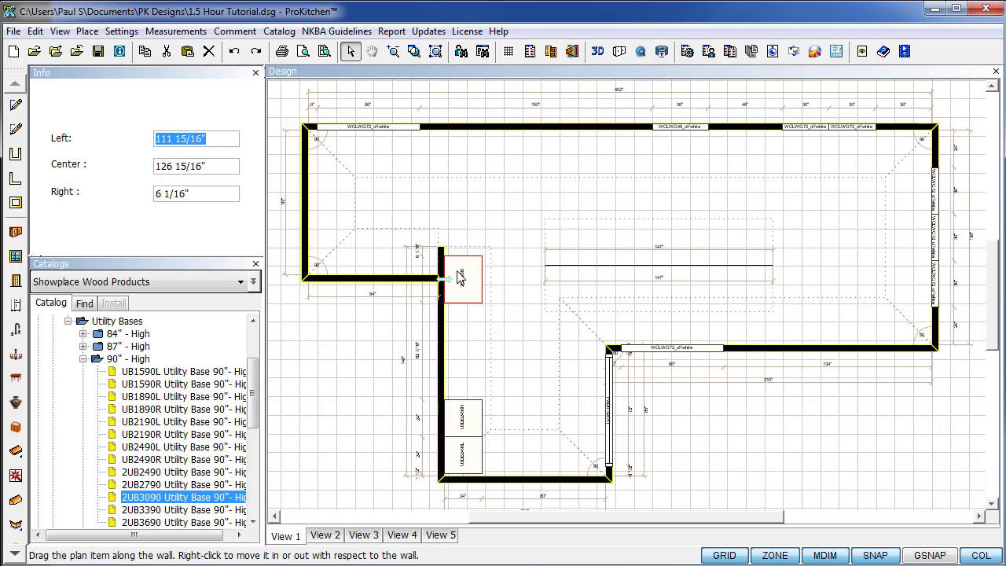
Open the 2UB3090's attributes and list its Depth, Height, Width sizing modifications.
right_click(460, 269)
mouse_move(515, 231)
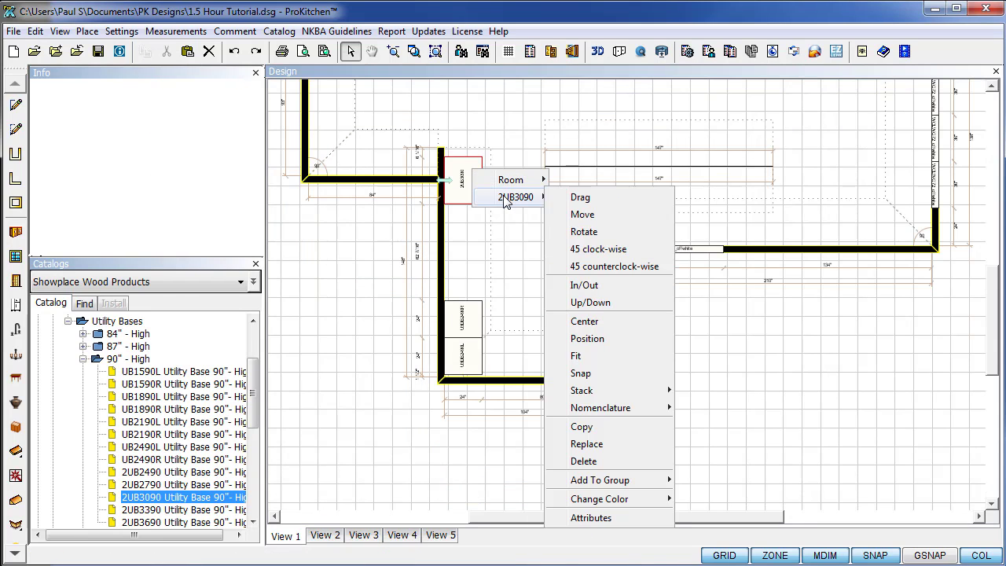
click(599, 521)
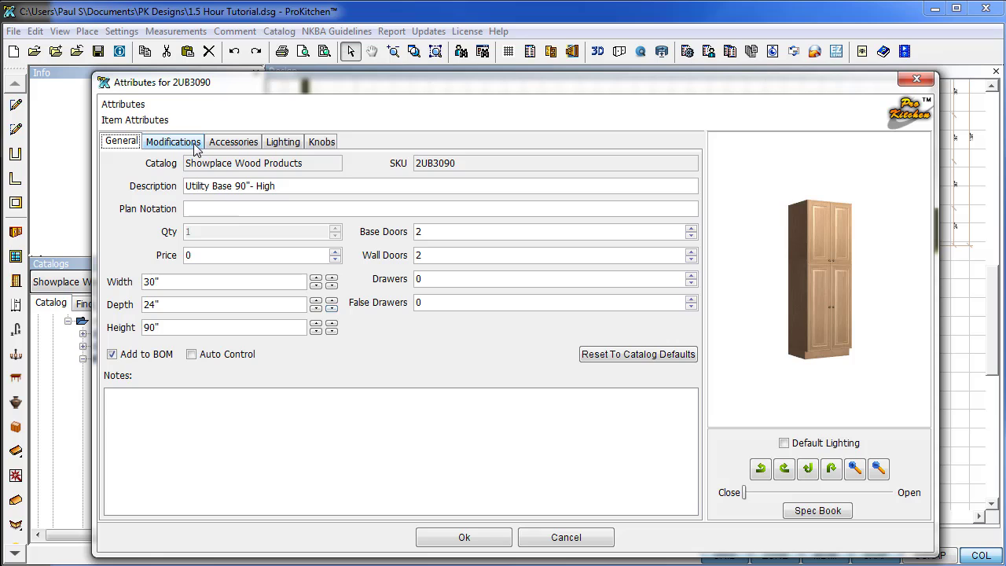
click(173, 143)
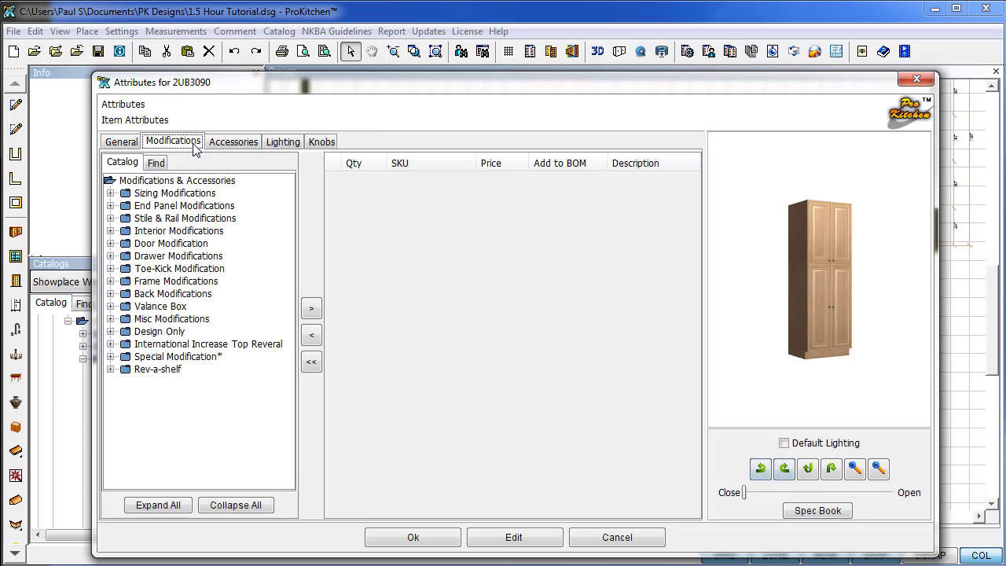
click(111, 194)
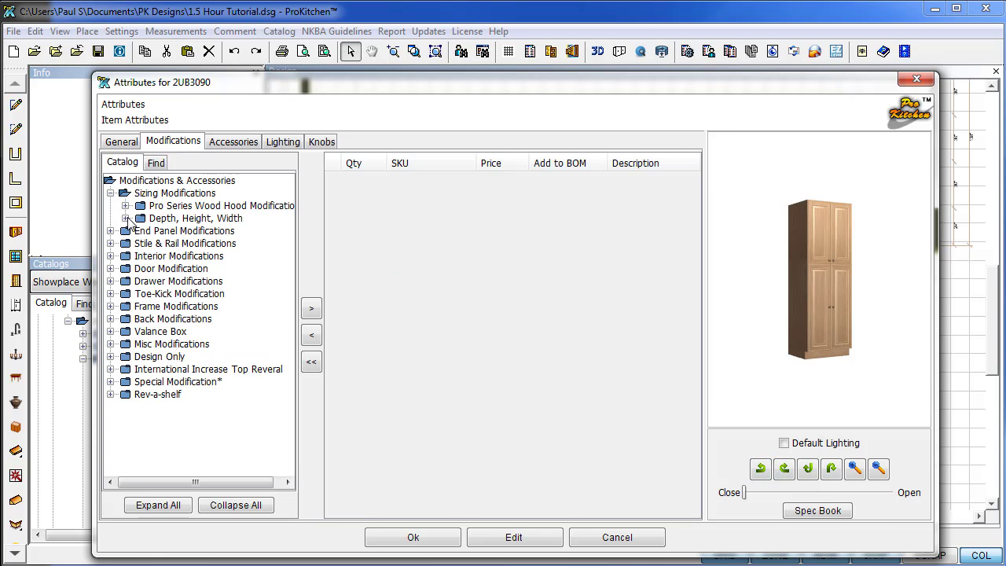
click(126, 218)
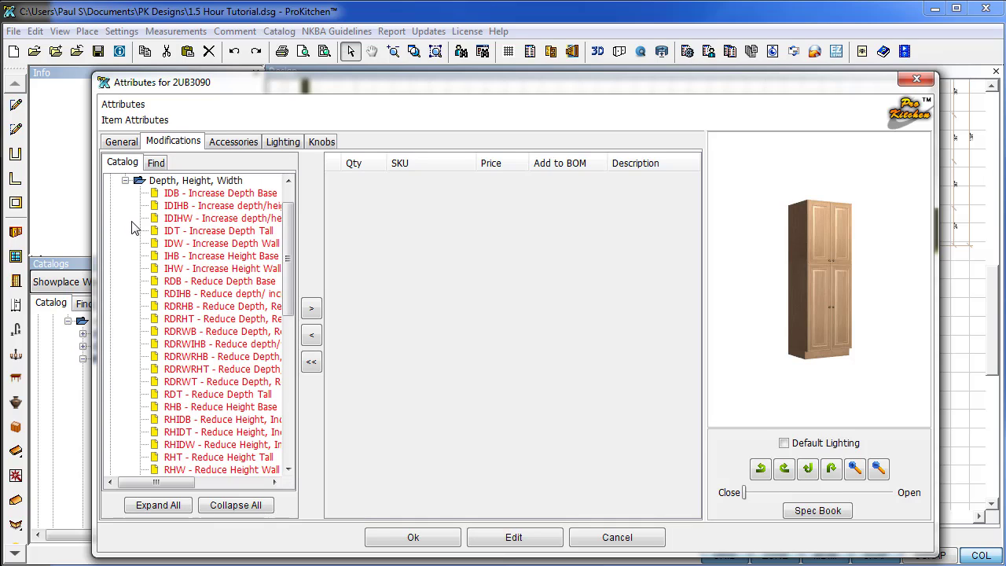
Add the RDT Reduce Depth Tall modification, lowering the depth from 24" to 15".
click(168, 396)
click(311, 311)
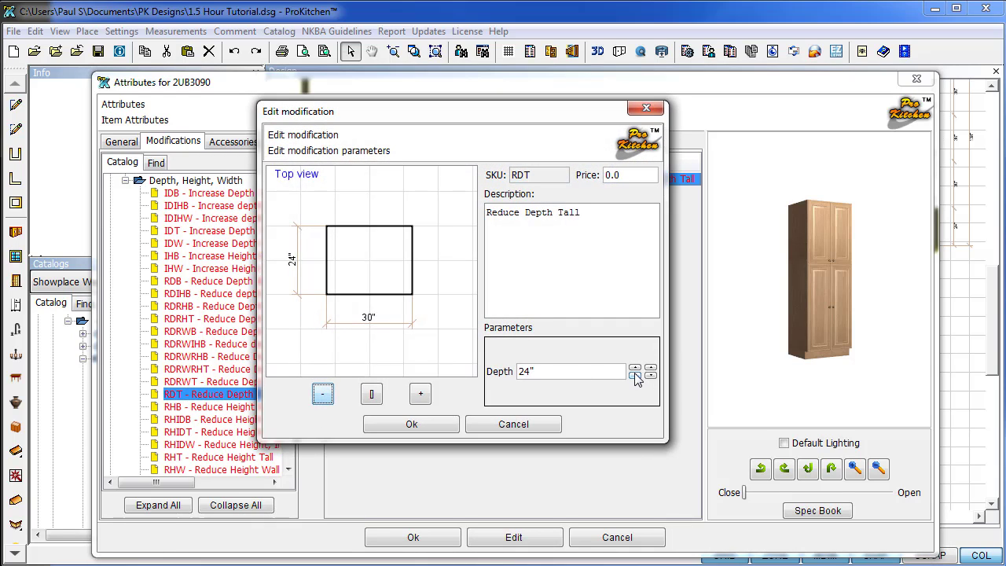
click(634, 375)
click(635, 375)
click(635, 375)
click(634, 375)
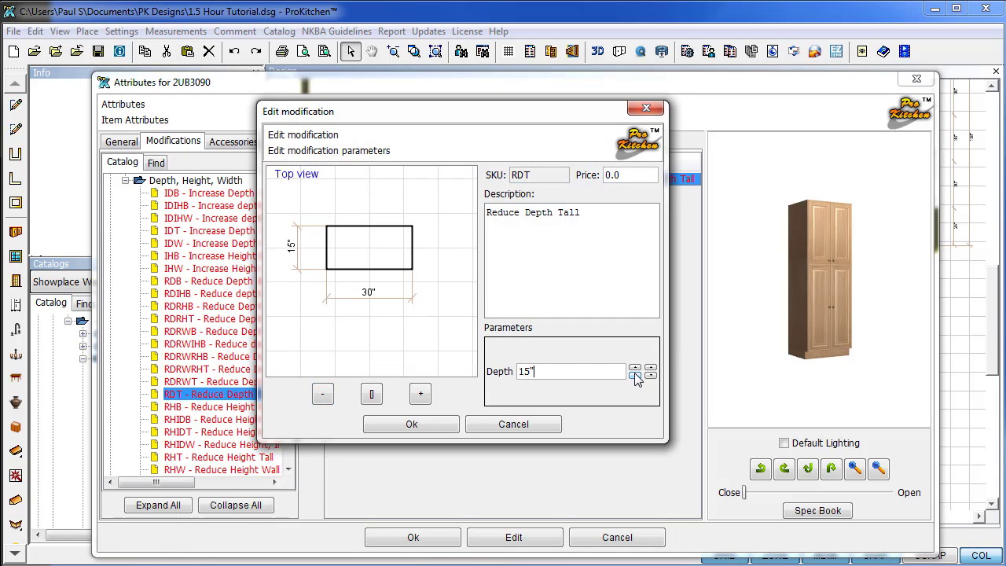
click(425, 425)
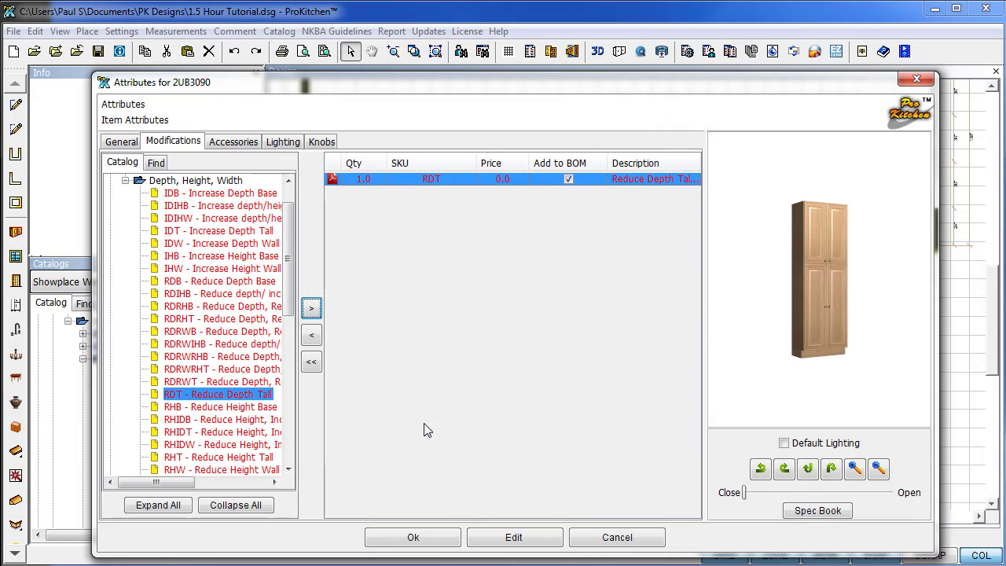
Add the DDEP15R decorative panel from End Panel Modifications to the 2UB3090 cabinet.
click(125, 180)
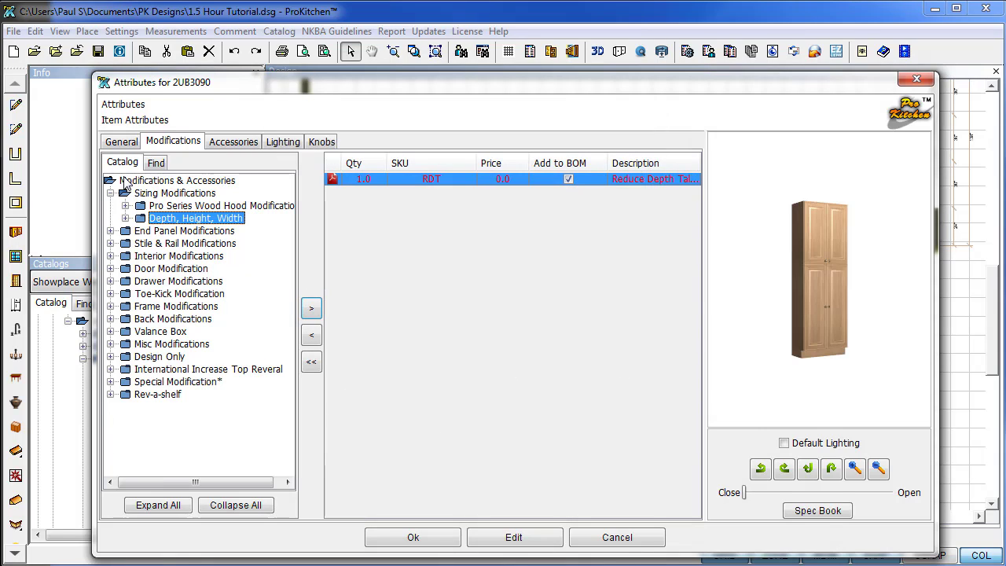
click(110, 231)
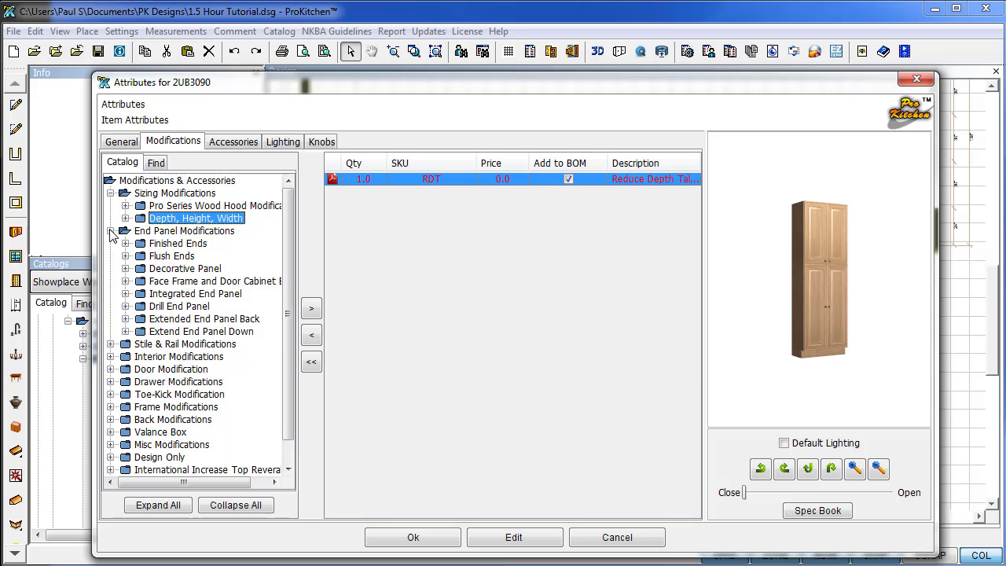
click(125, 268)
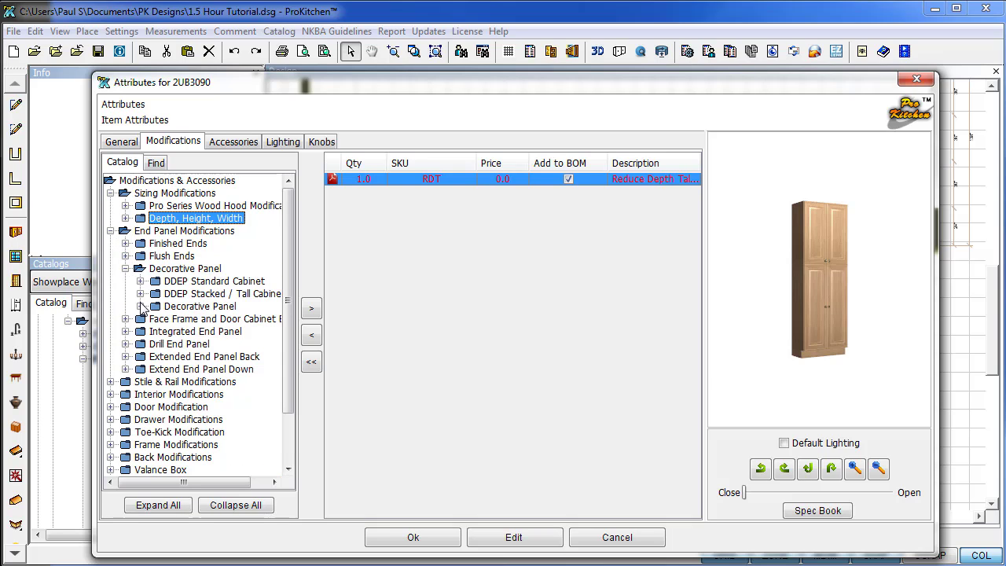
click(140, 306)
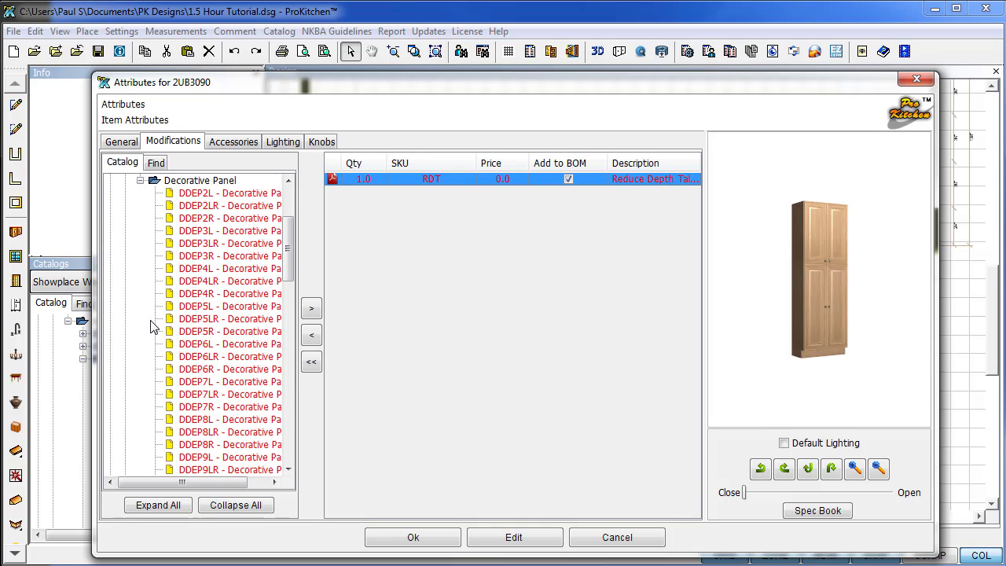
scroll(151, 331, down, 10)
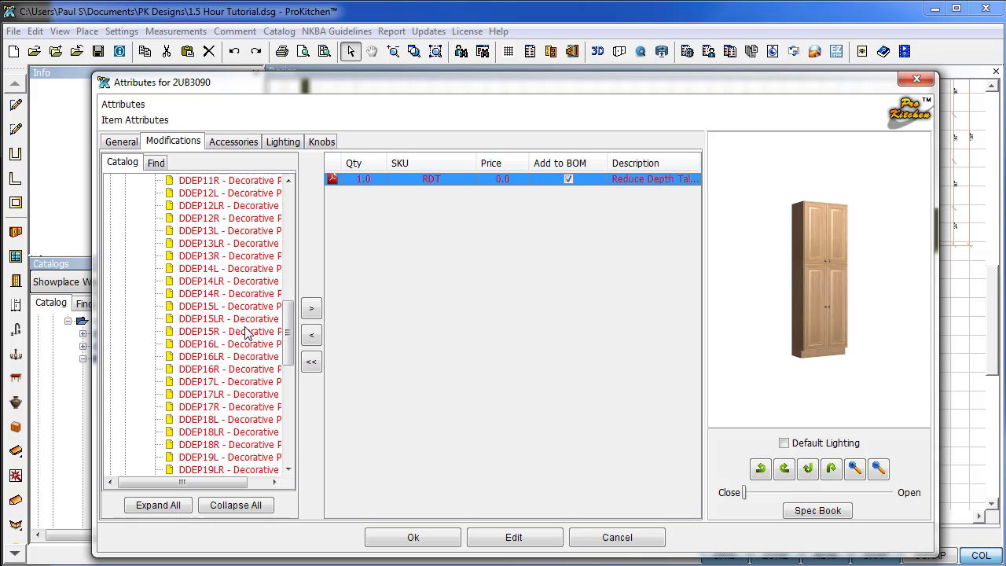
mouse_move(248, 336)
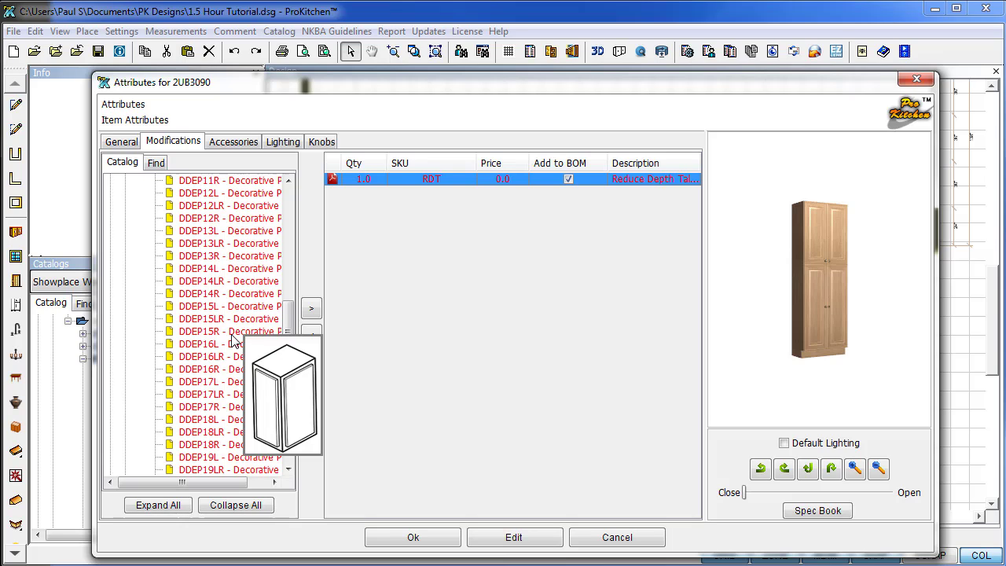
click(232, 333)
click(311, 310)
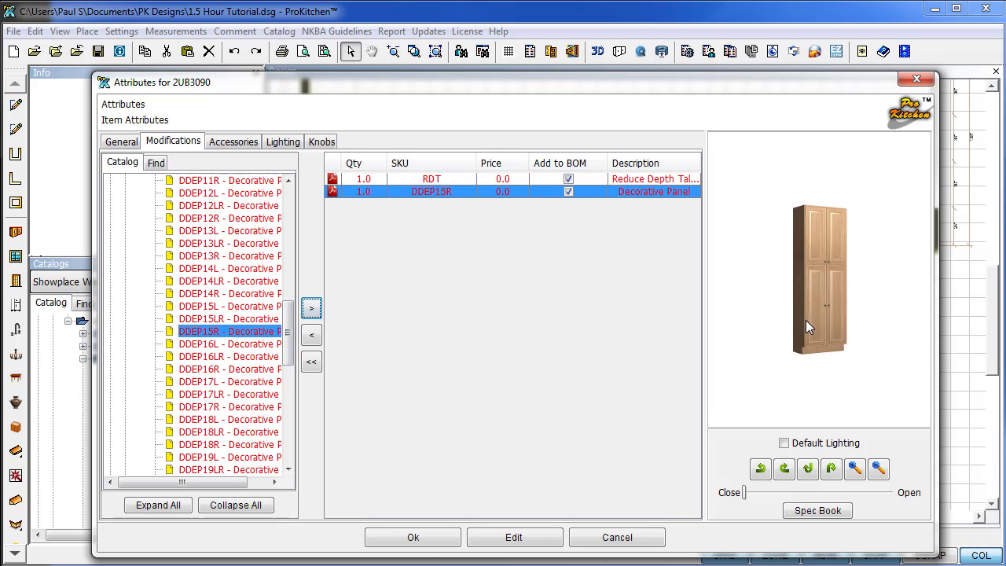
Rotate the preview to check the panel's side, then apply the modifications.
scroll(808, 321, up, 5)
drag(827, 321, 826, 300)
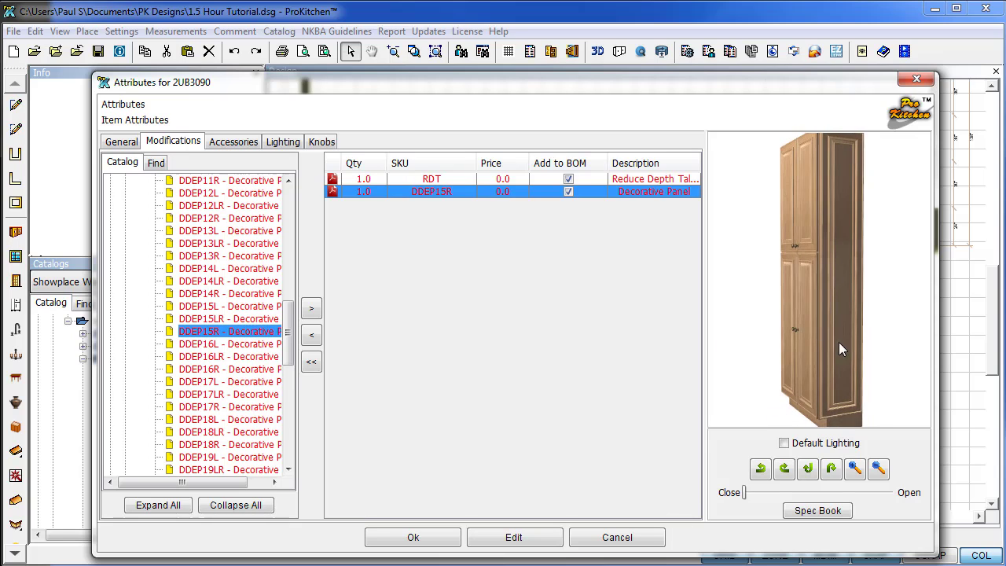
drag(839, 349, 875, 366)
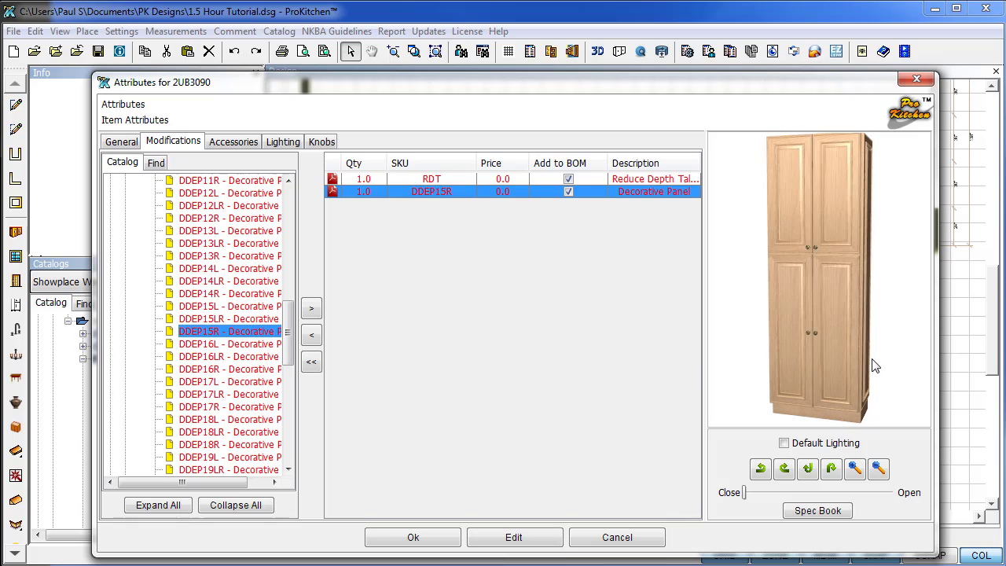
click(414, 538)
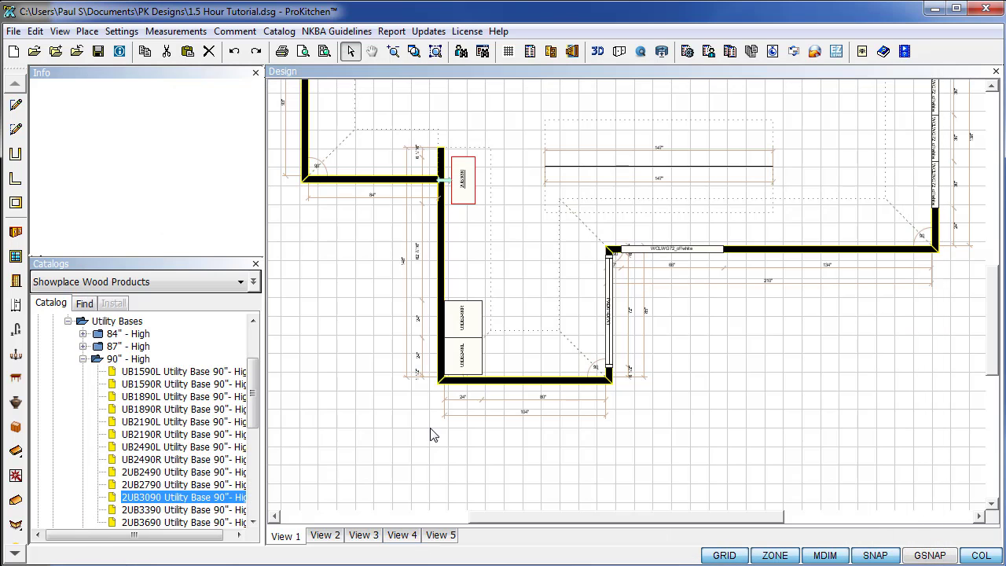
Push the shortened utility cabinet back against the left wall and zoom to the whole room.
click(462, 189)
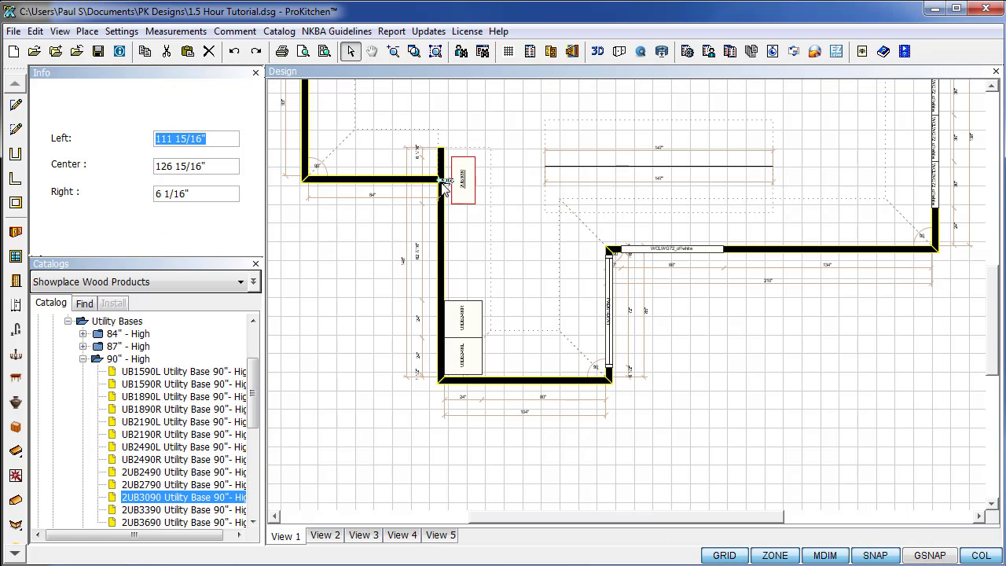
drag(444, 185, 440, 214)
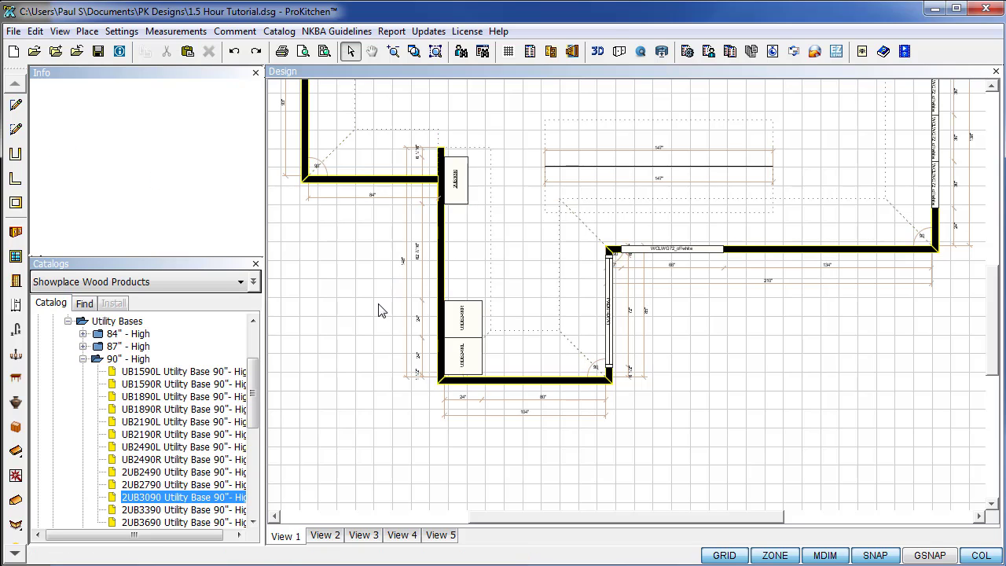
click(436, 52)
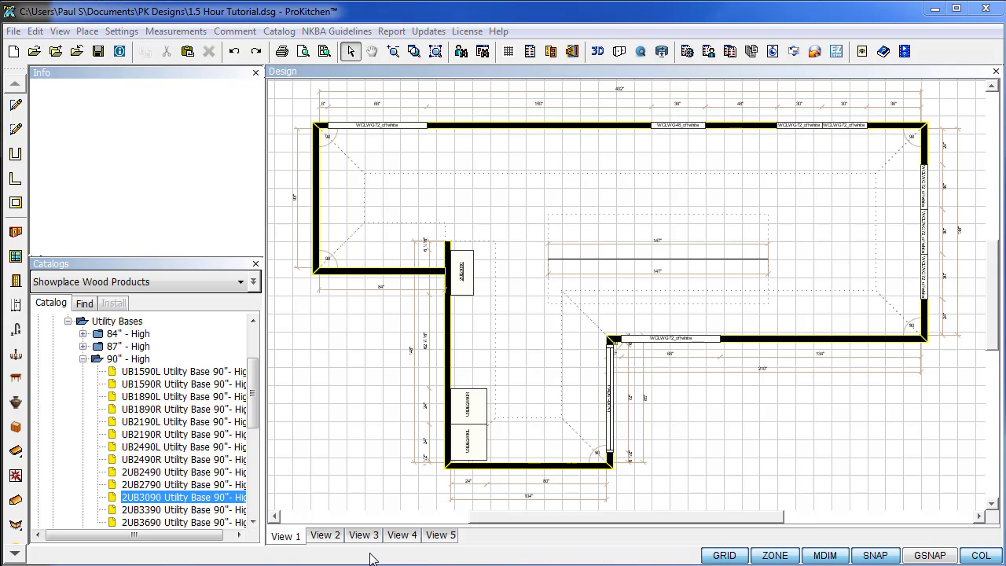
Collapse the 90" - High, Utility Bases, Utility Cabinets and Talls catalog folders.
click(83, 358)
click(68, 321)
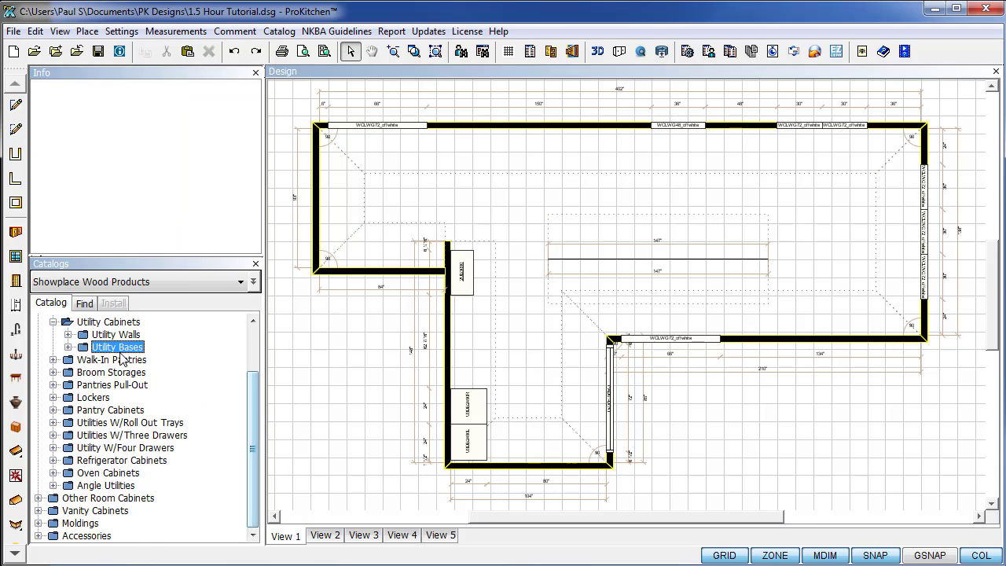
click(53, 322)
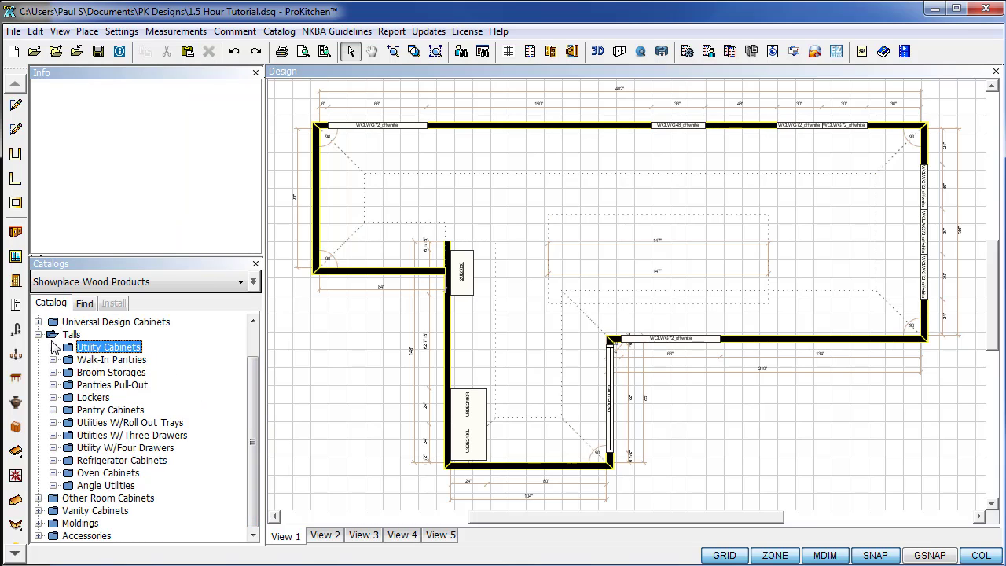
double_click(52, 337)
Place two 2B30 Standard Base cabinets on the left wall above the existing base cabinets.
click(38, 346)
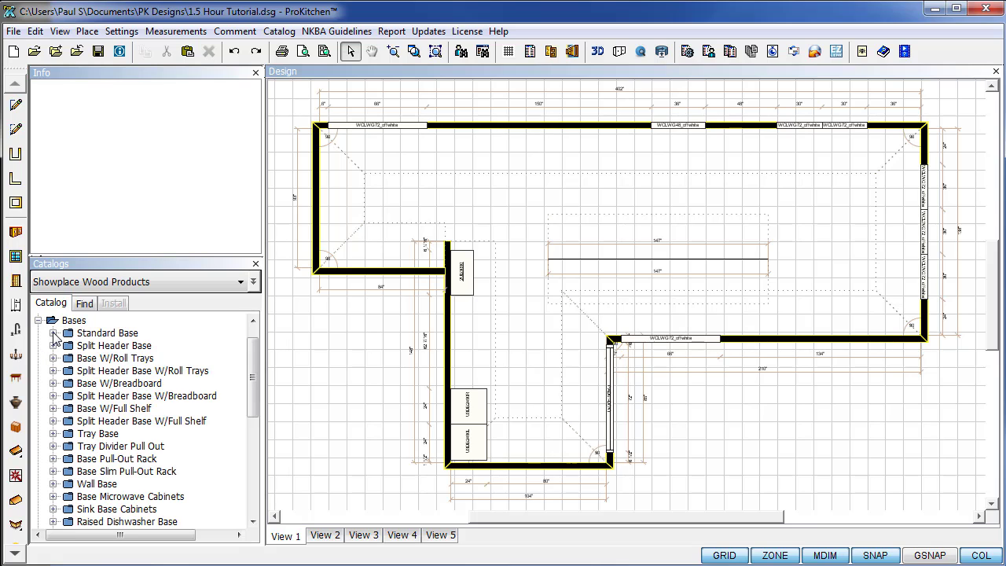
click(53, 334)
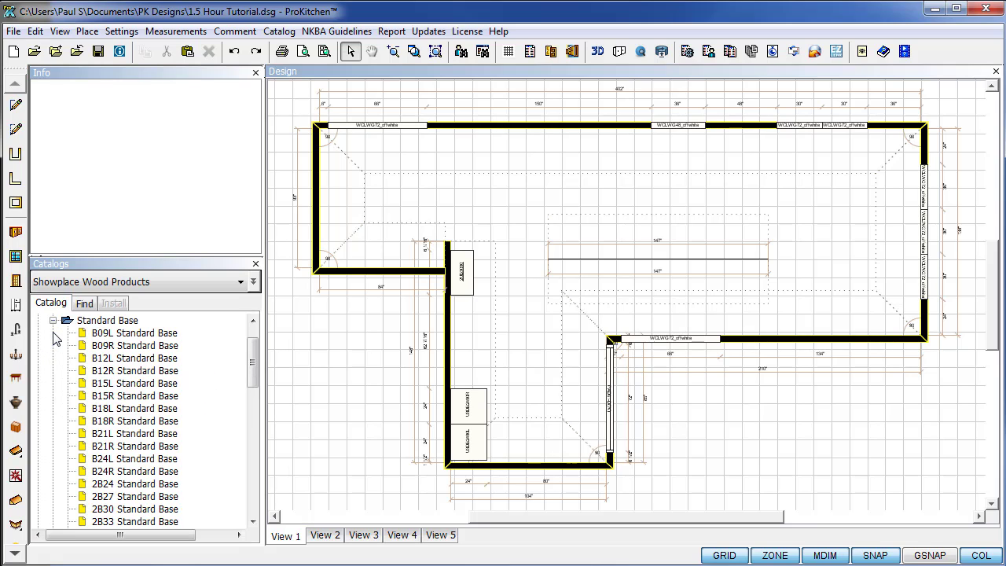
scroll(117, 445, down, 1)
drag(122, 474, 470, 391)
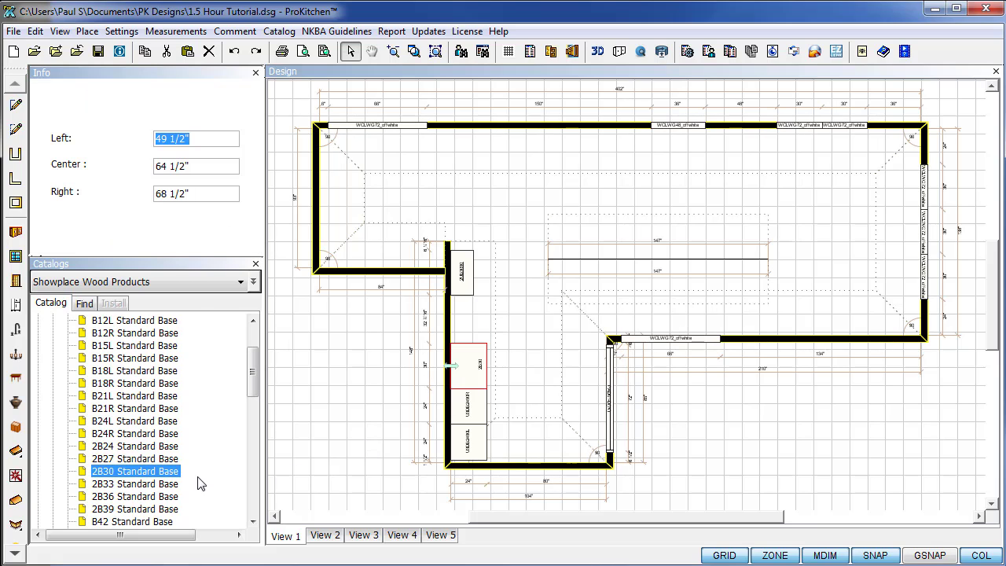
drag(151, 473, 474, 349)
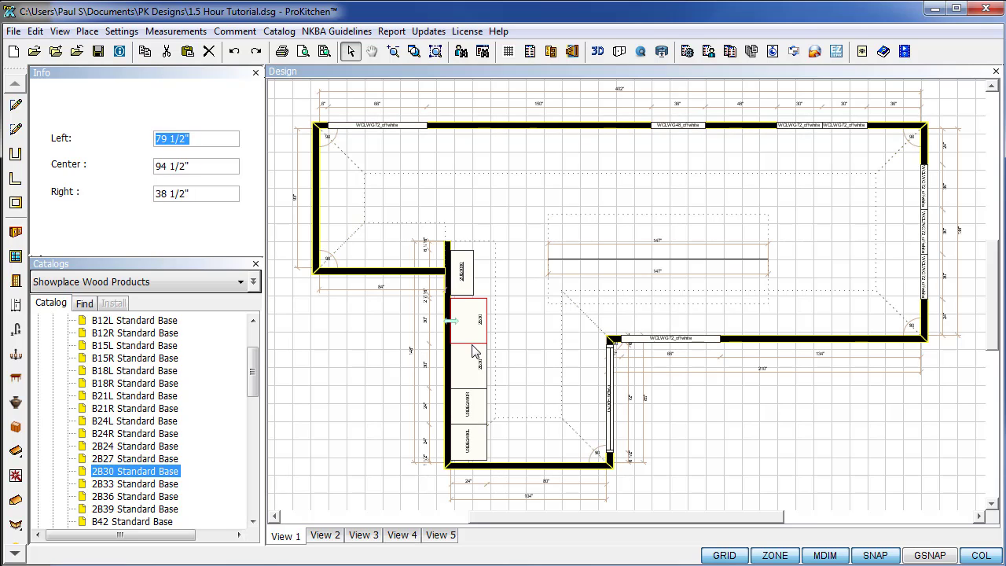
click(463, 287)
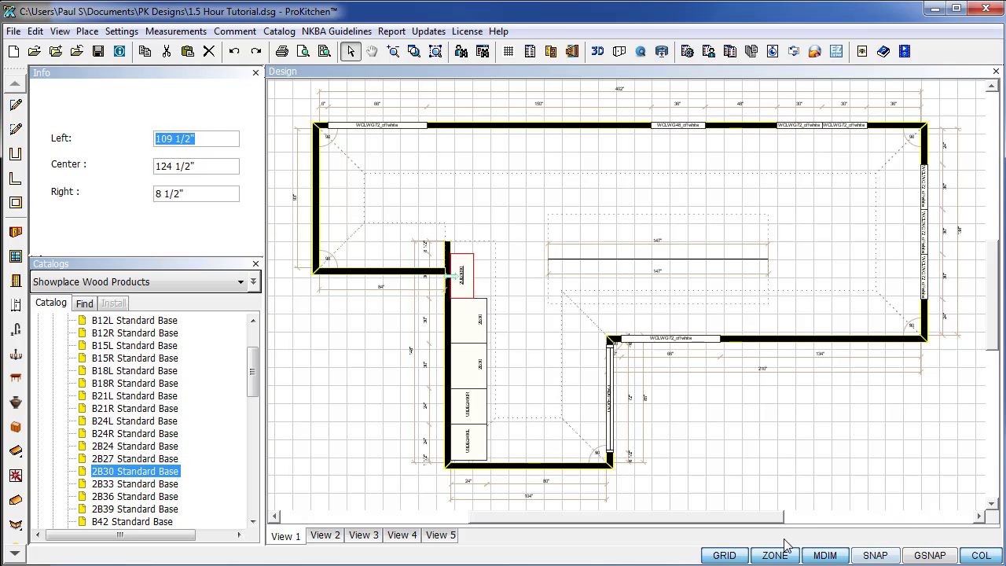
Keep the grid on, turn wall zones off, and drop another 2B30 into the lower room.
click(725, 561)
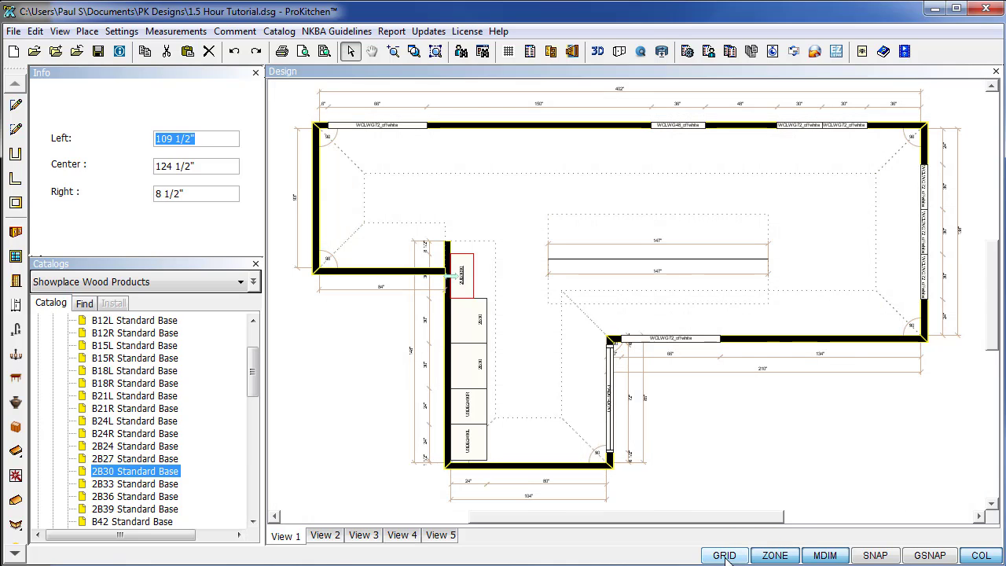
click(725, 560)
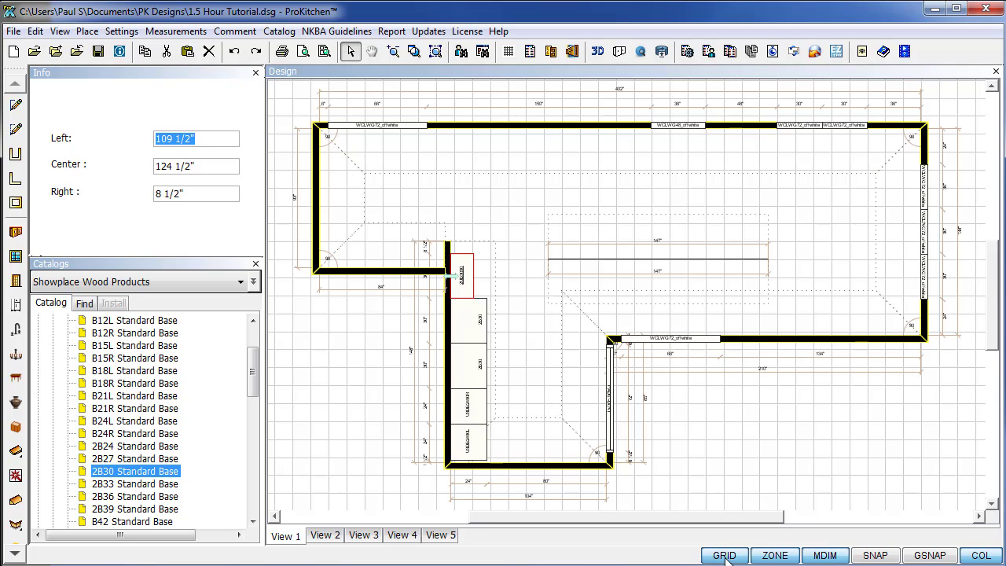
click(769, 558)
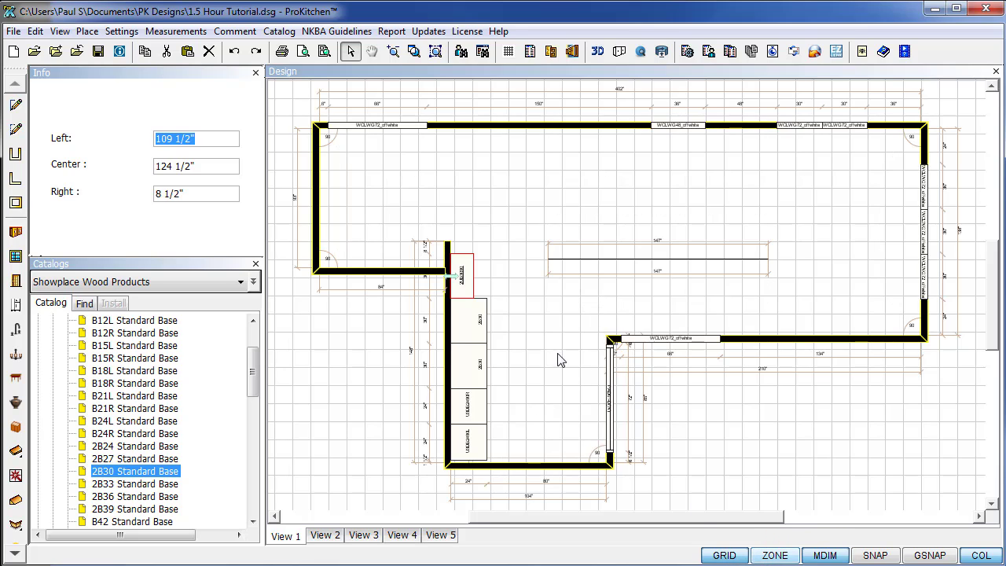
click(773, 555)
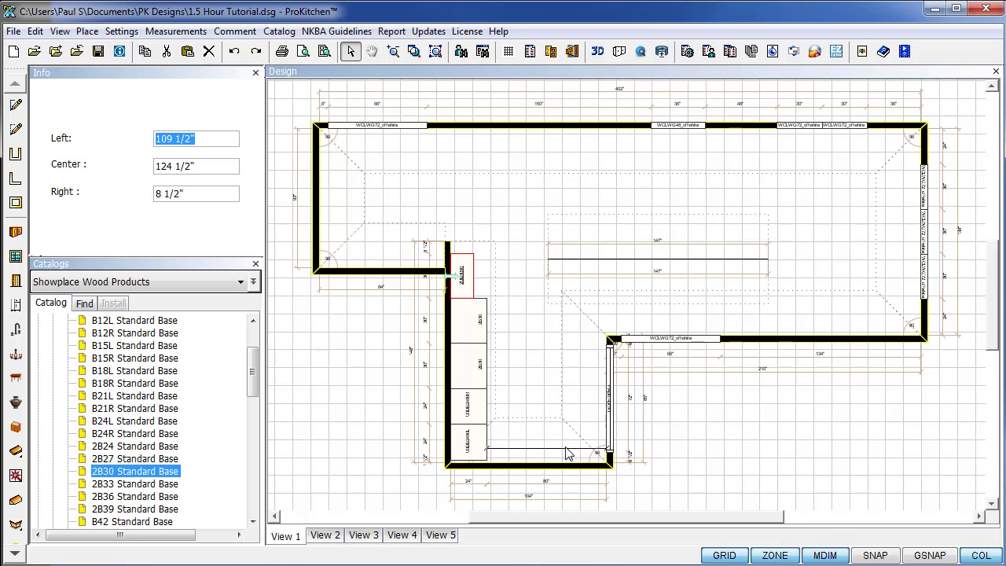
click(775, 555)
drag(142, 471, 584, 390)
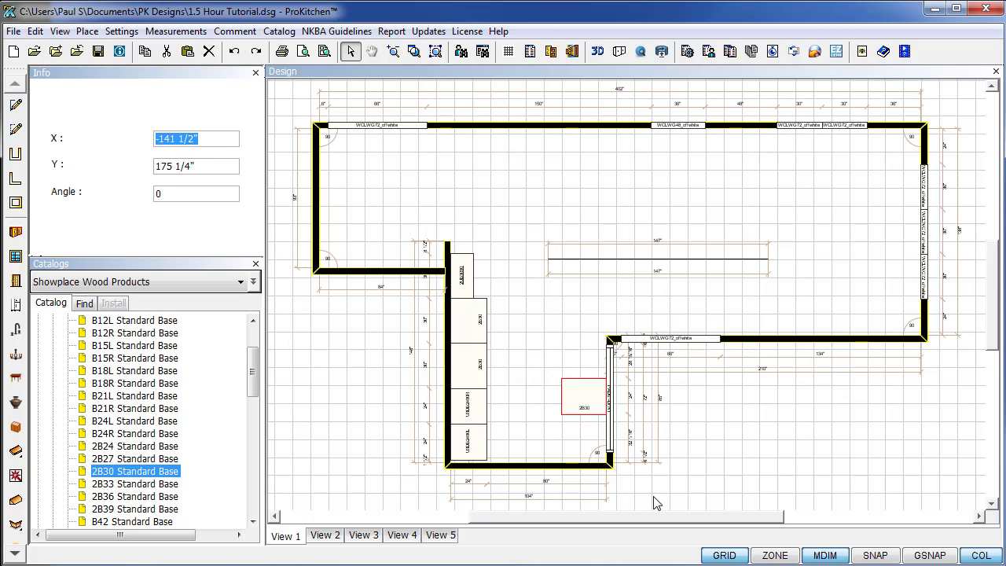
Delete the stray 2B30 cabinet from the lower room and turn wall zones back on.
key(Delete)
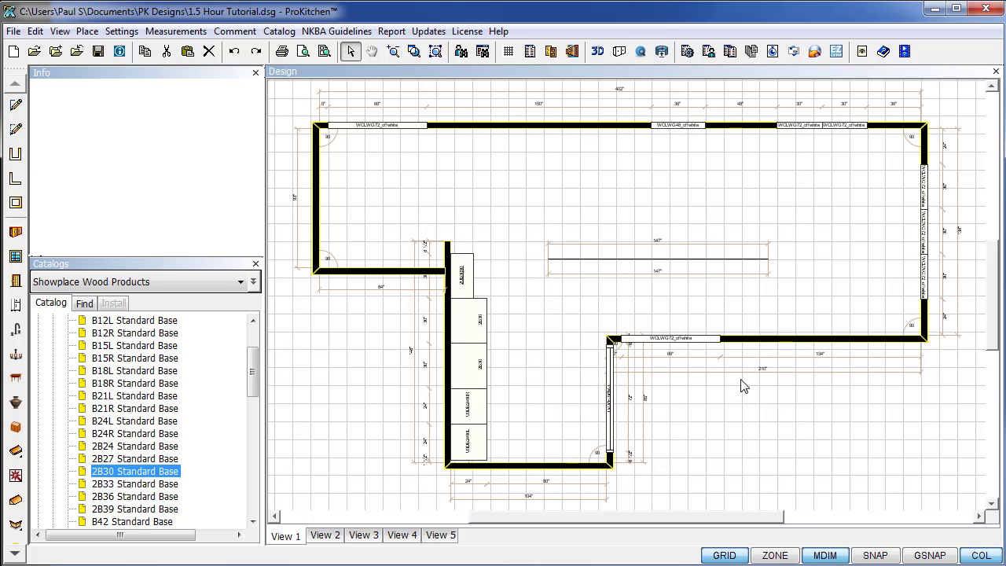
click(783, 556)
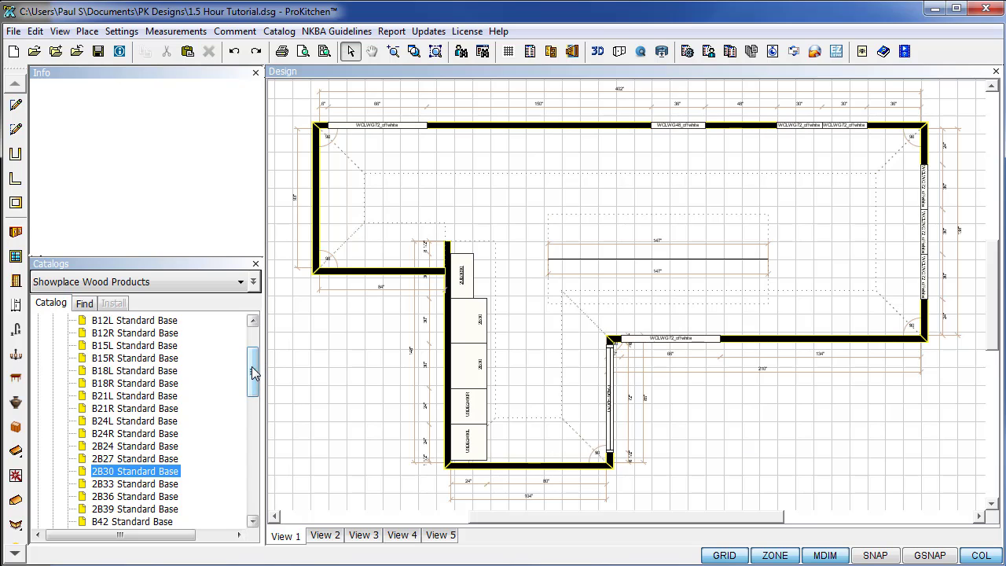
drag(253, 370, 253, 323)
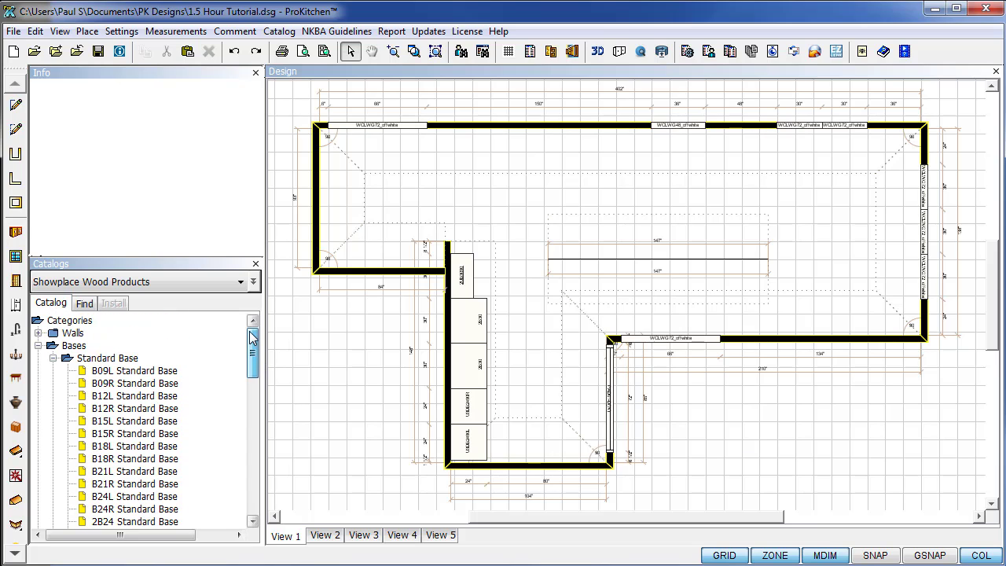
Place the 2OC3090 90" oven cabinet from Talls > Oven Cabinets on the top wall, 78" from the left.
click(38, 346)
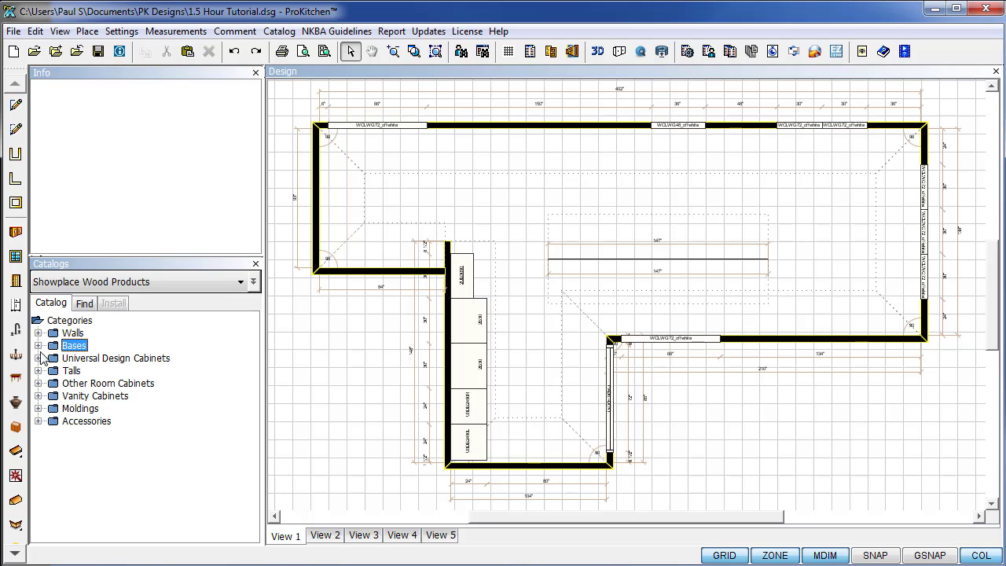
click(37, 371)
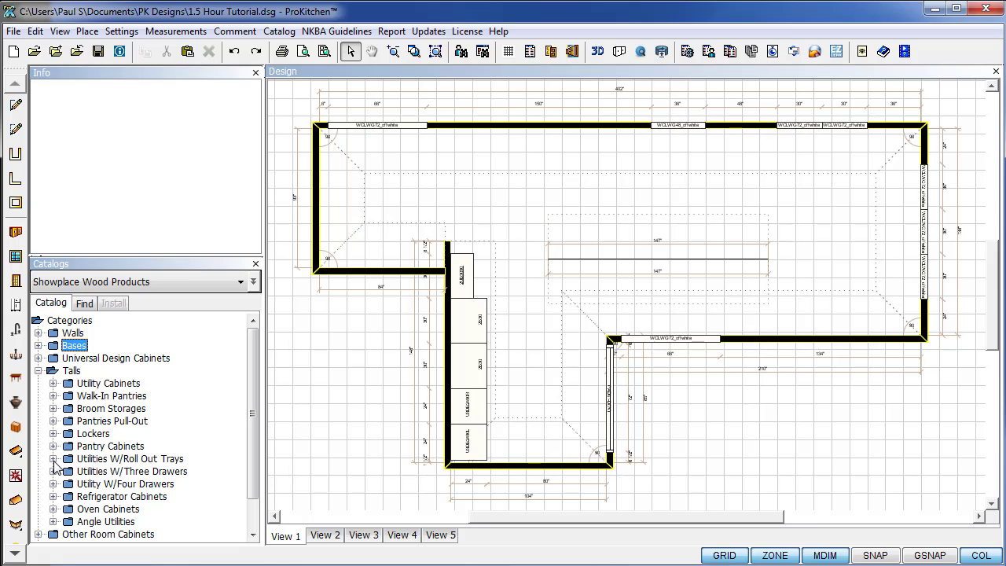
click(53, 509)
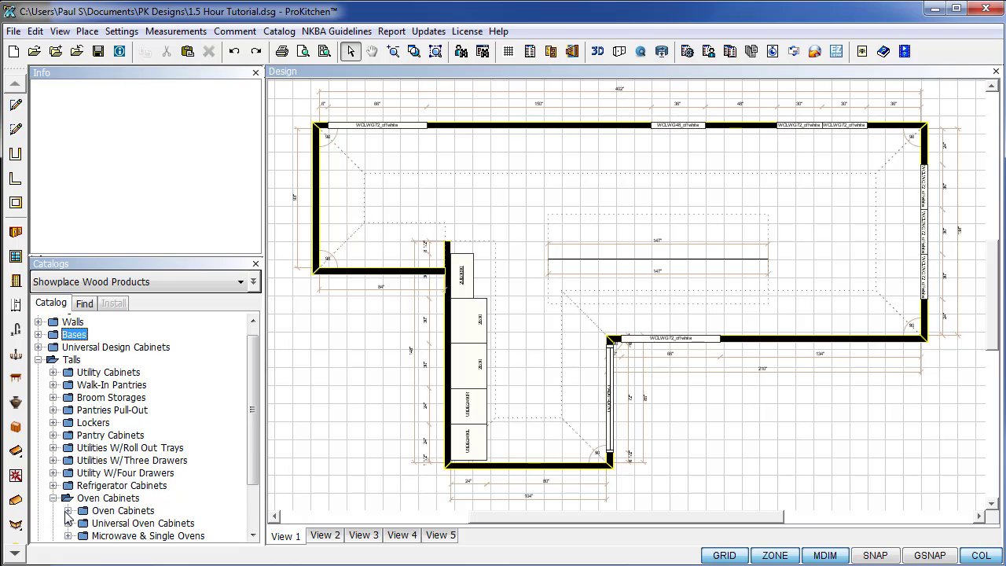
click(69, 511)
click(83, 472)
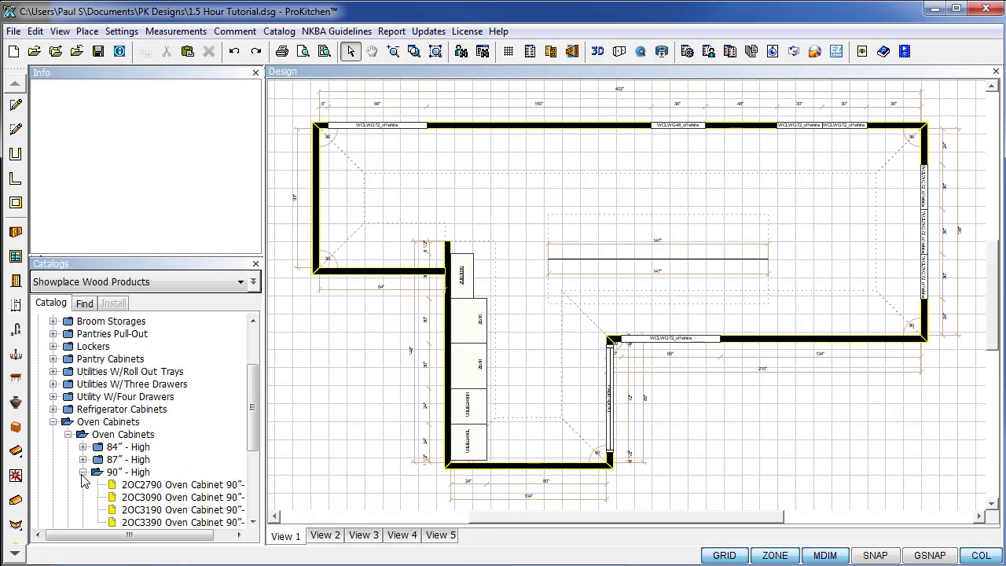
scroll(88, 487, down, 1)
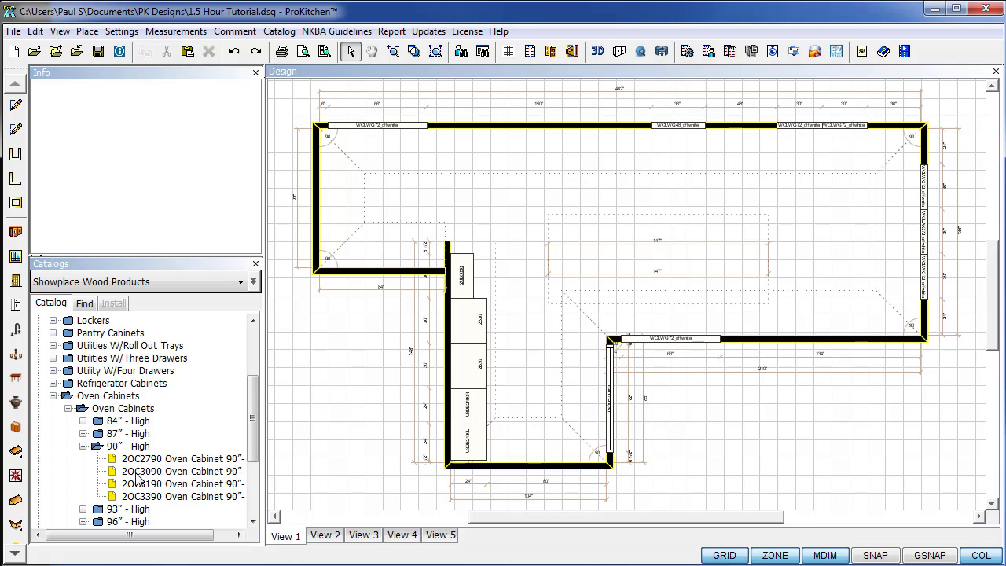
drag(138, 480, 438, 164)
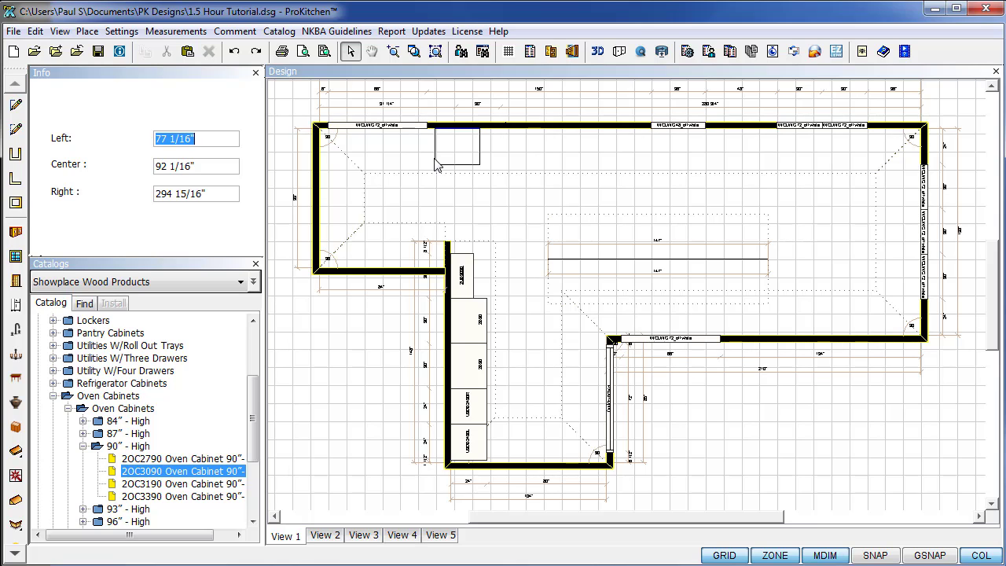
text(78)
key(Return)
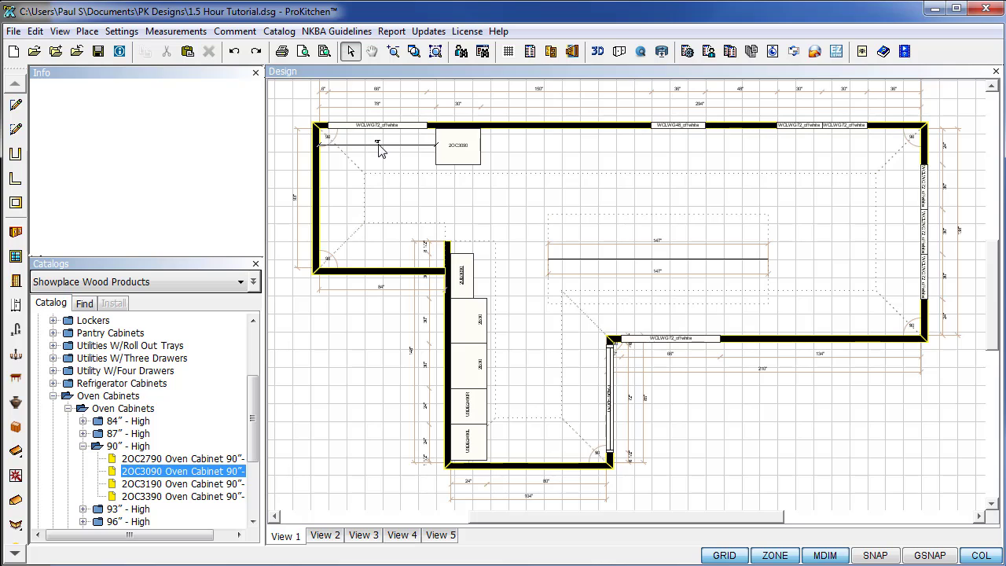
Drag the 2RU391890 90" refrigerator cabinet onto the top wall right of the oven cabinet.
click(84, 446)
click(69, 409)
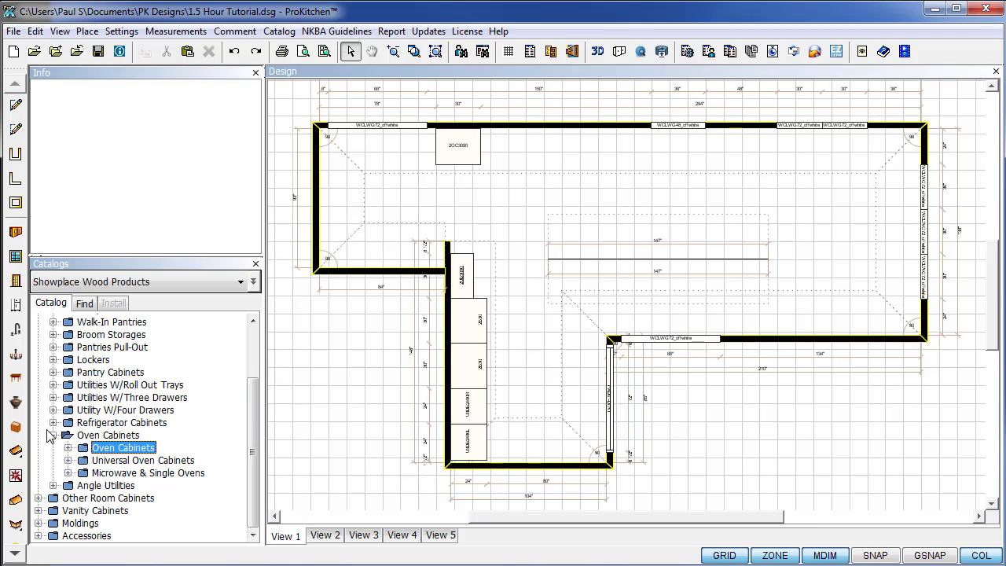
click(53, 436)
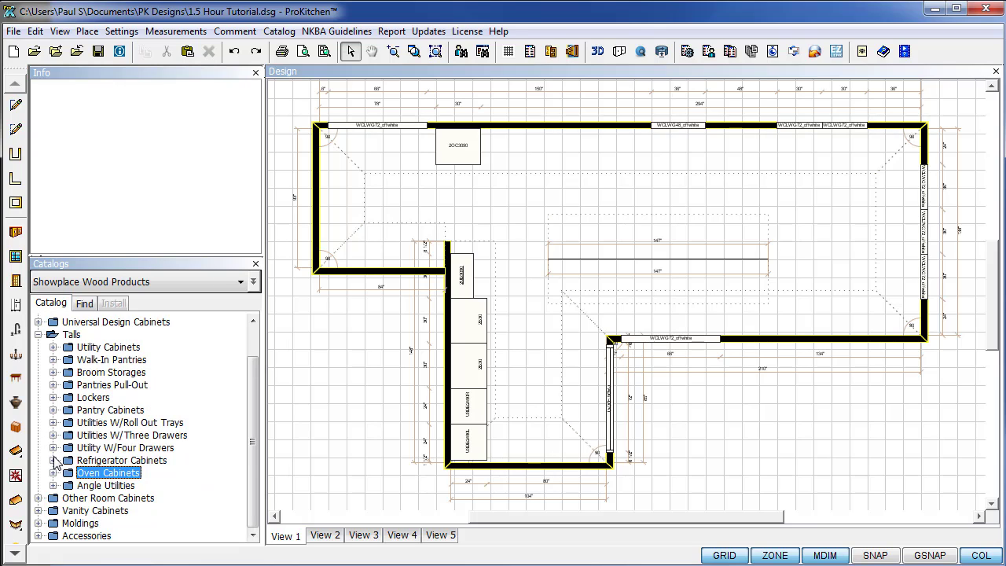
click(54, 460)
click(69, 486)
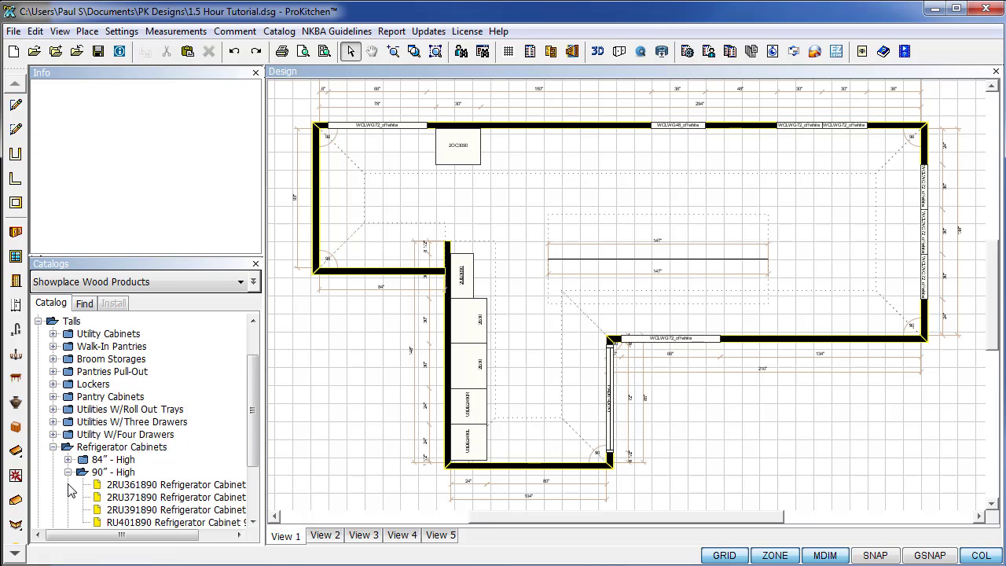
scroll(125, 484, down, 2)
drag(189, 446, 537, 160)
click(542, 243)
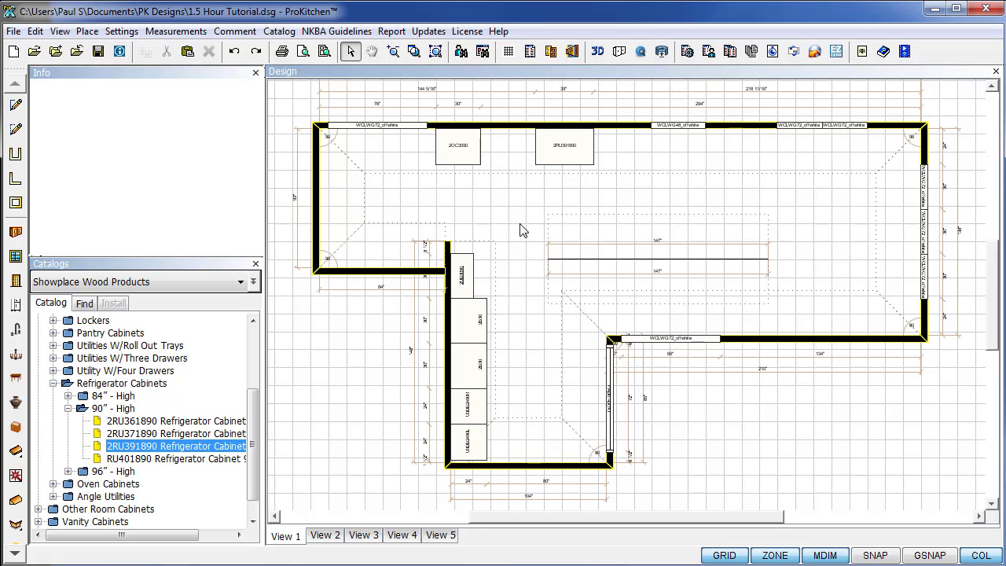
scroll(990, 316, up, 3)
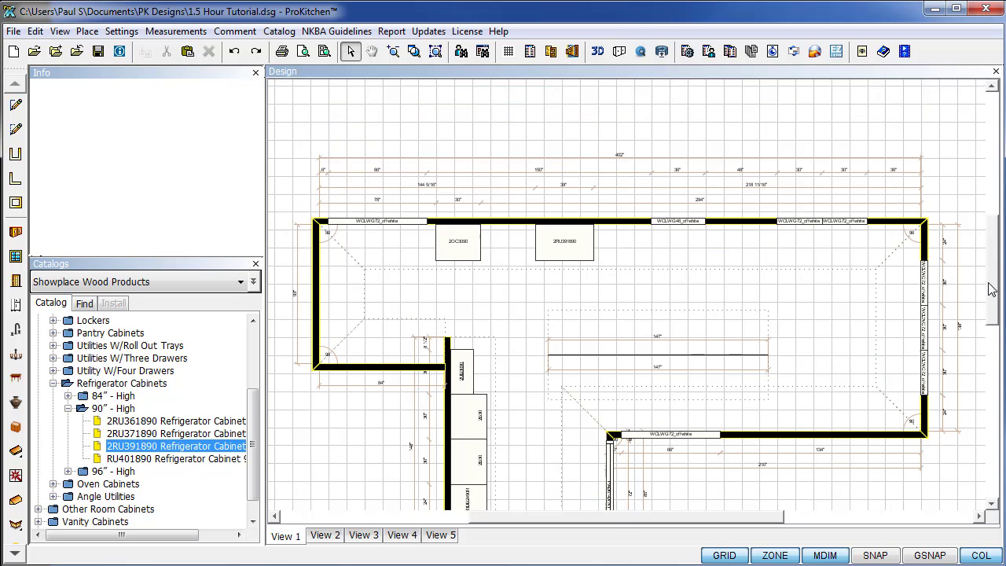
Zoom into a region framing the 2OC3090 and 2RU391890 tall cabinets.
click(415, 52)
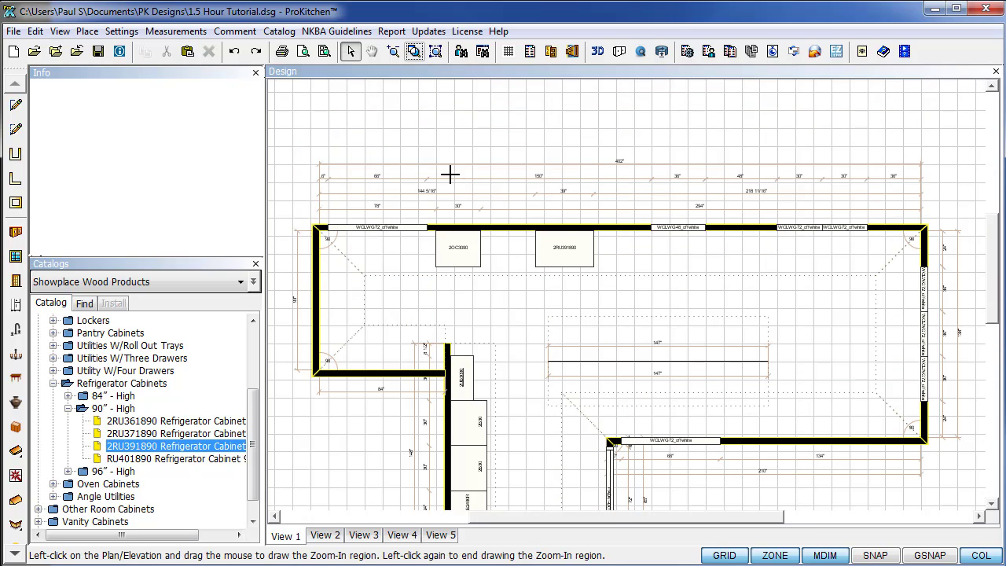
click(385, 171)
click(659, 336)
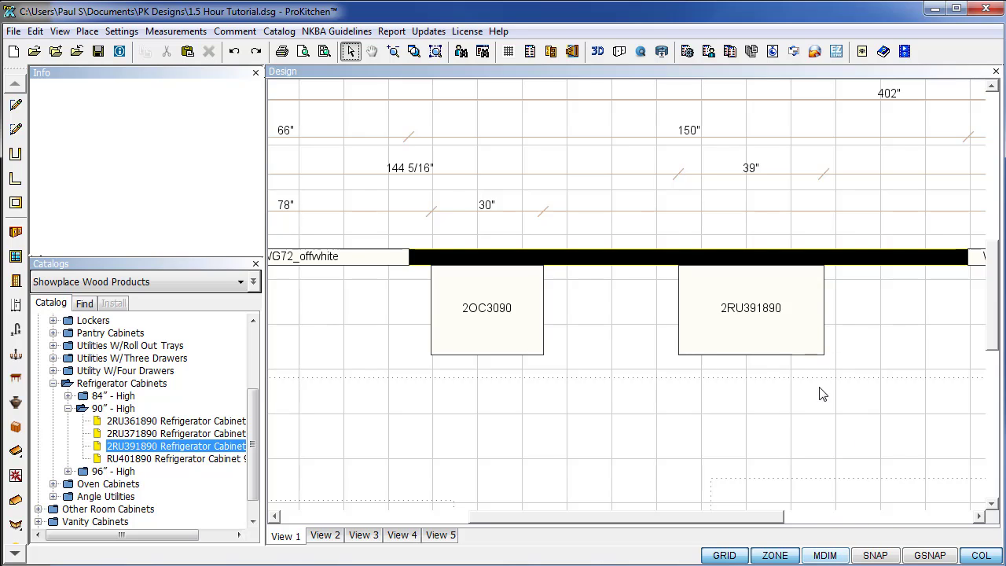
Show move distances and slide the refrigerator cabinet left toward the oven cabinet.
click(818, 555)
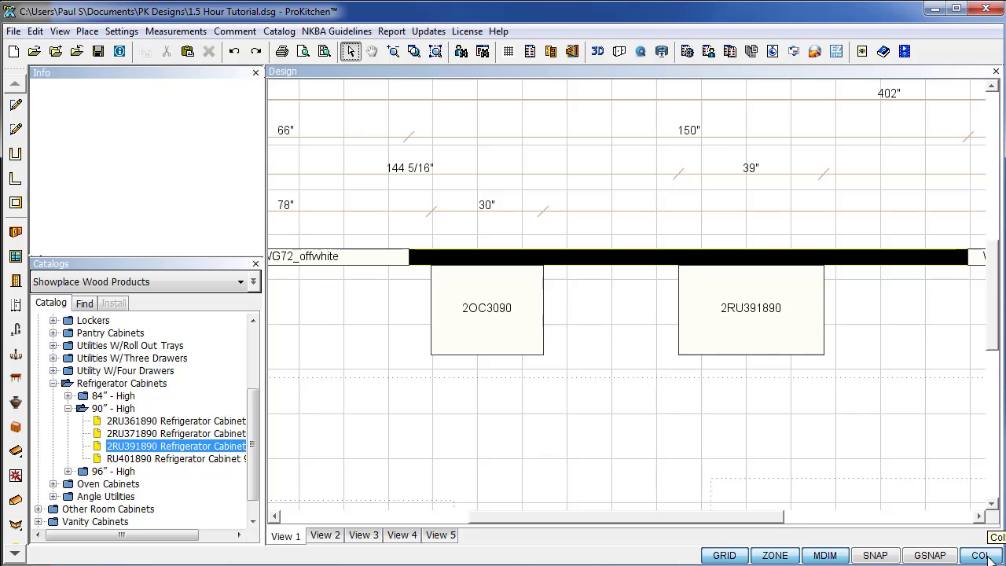
drag(752, 338, 519, 356)
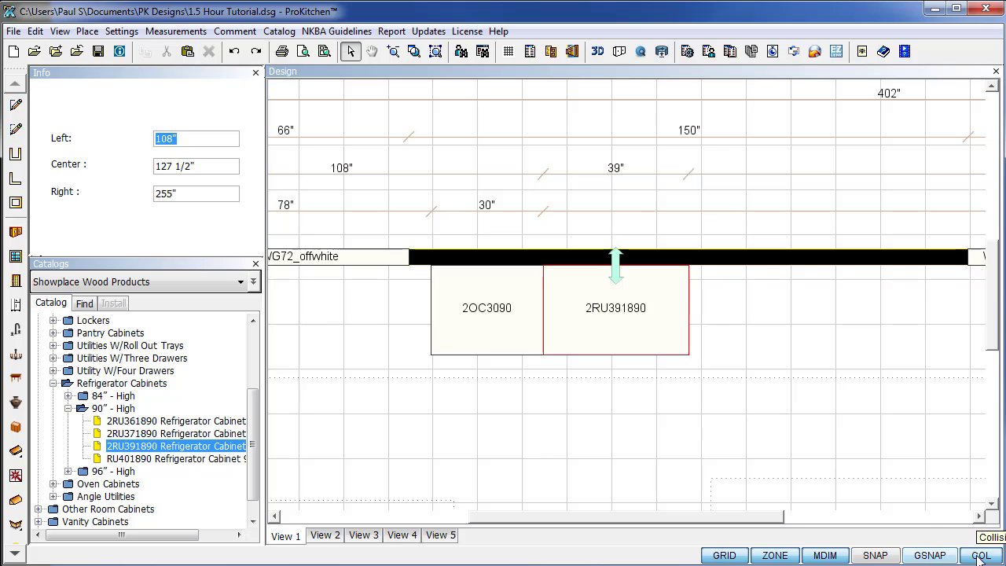
drag(605, 343, 475, 349)
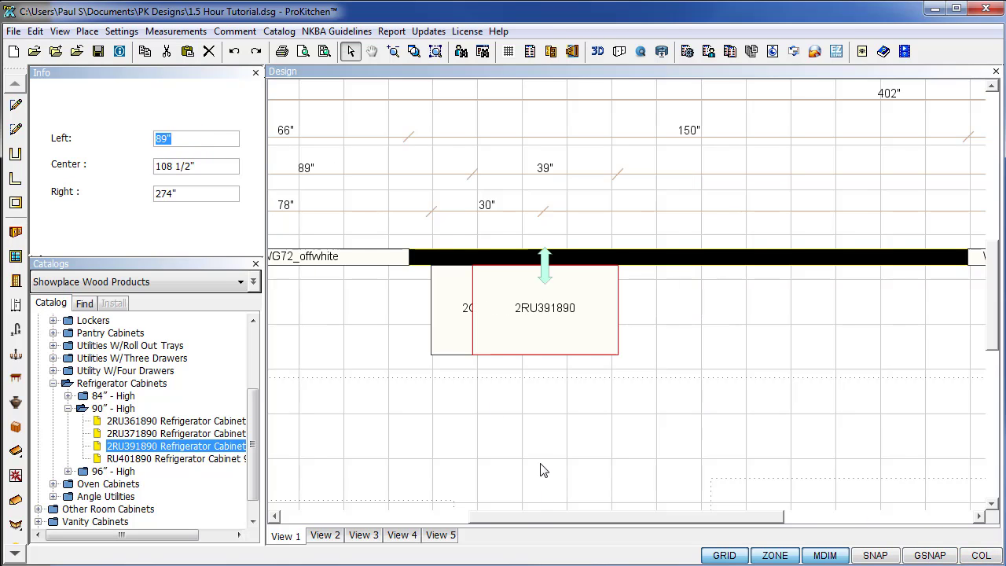
click(541, 471)
click(449, 342)
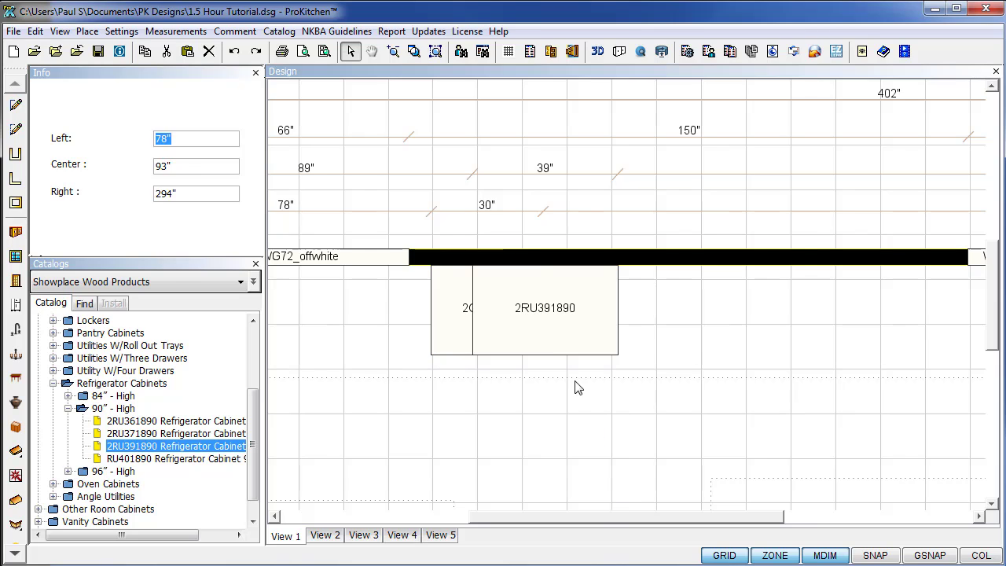
drag(582, 351, 559, 350)
Turn on snapping and reset the refrigerator cabinet against the top wall beside the oven.
click(861, 555)
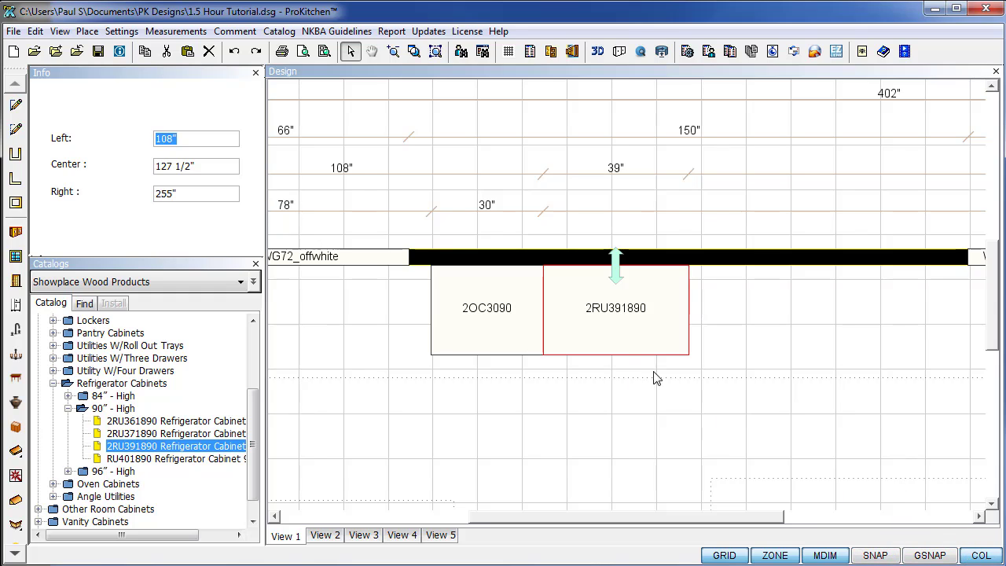
drag(611, 326, 667, 330)
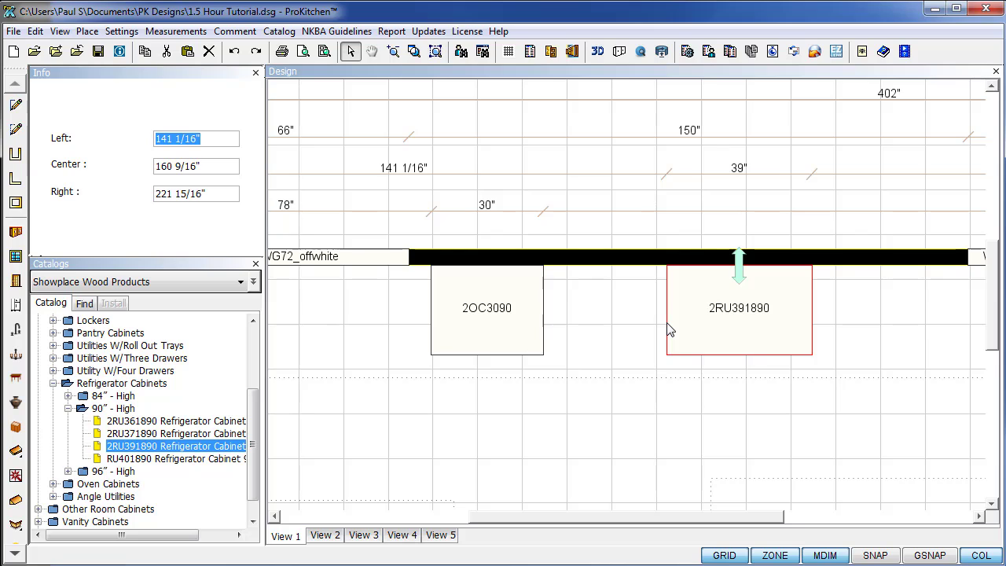
key(Delete)
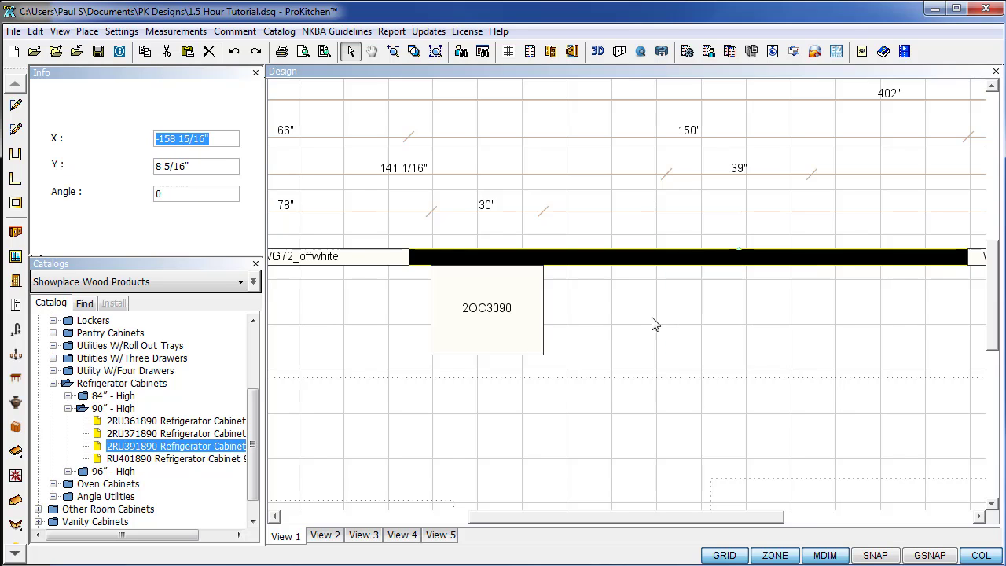
click(535, 341)
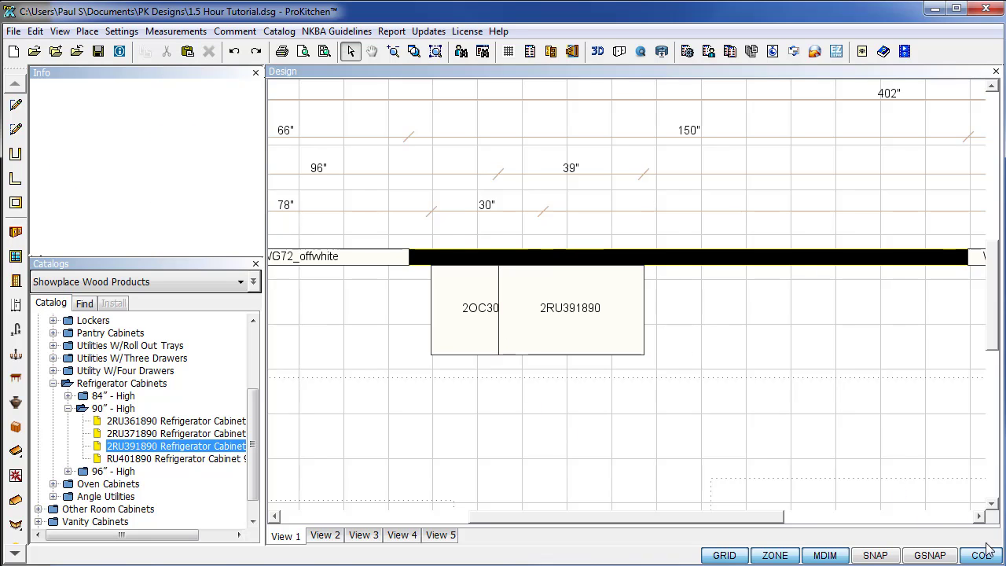
Slide the 2RU391890 right to a 146 3/8" offset, undoing the stray moves into the room.
mouse_move(589, 333)
mouse_down()
mouse_move(685, 348)
mouse_move(759, 313)
mouse_move(695, 322)
mouse_move(648, 314)
mouse_move(532, 338)
mouse_move(542, 335)
mouse_move(340, 336)
mouse_move(603, 353)
mouse_move(485, 355)
mouse_move(631, 355)
mouse_move(569, 359)
mouse_move(600, 369)
mouse_move(654, 342)
mouse_move(701, 340)
mouse_move(679, 338)
mouse_up()
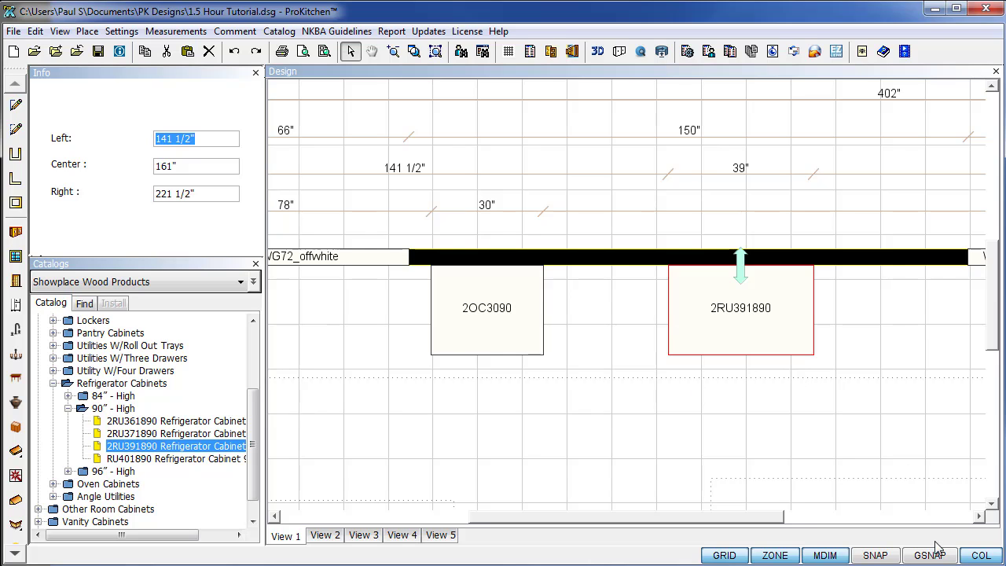
drag(993, 326, 1000, 379)
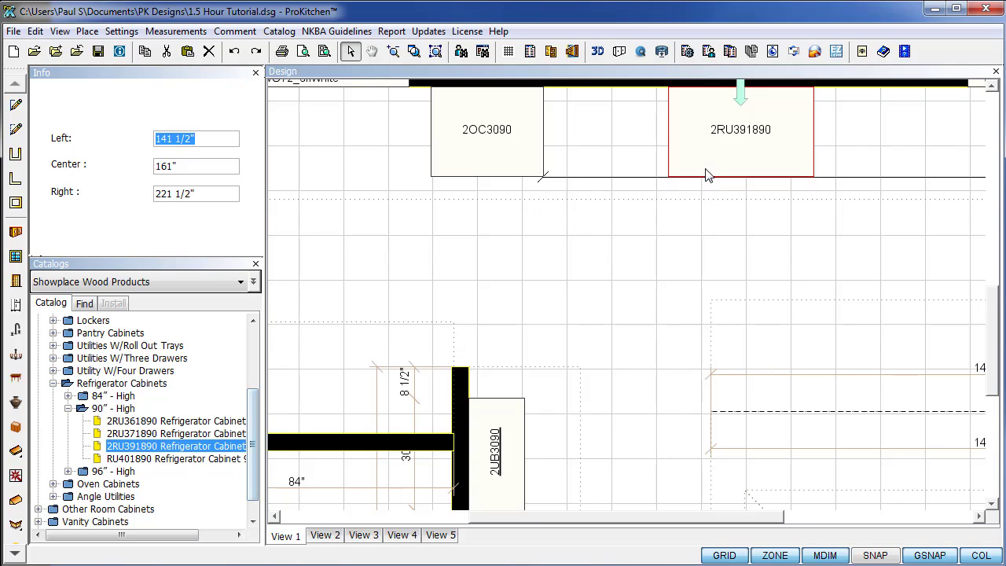
drag(706, 174, 665, 249)
drag(746, 270, 669, 233)
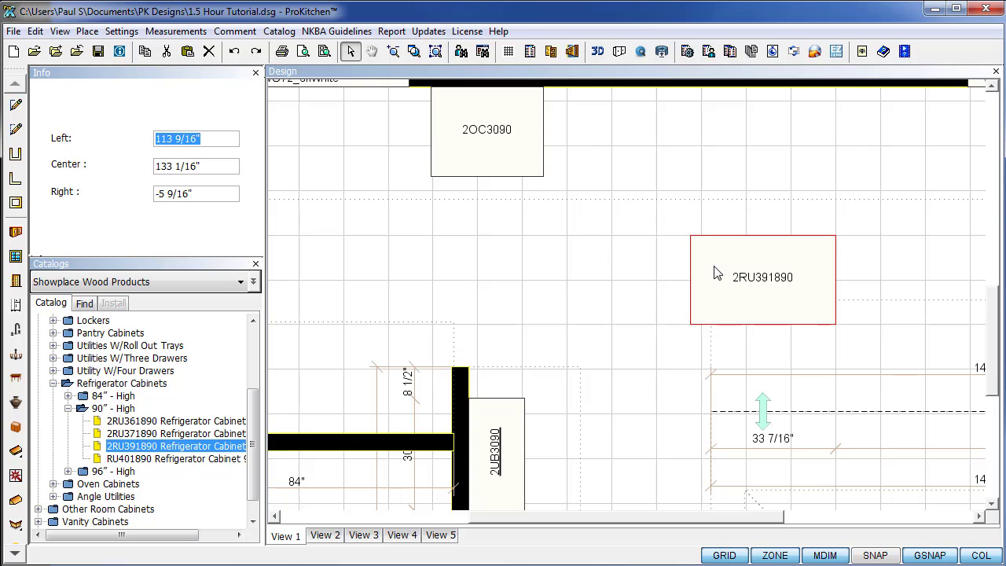
key(Delete)
key(ctrl+z)
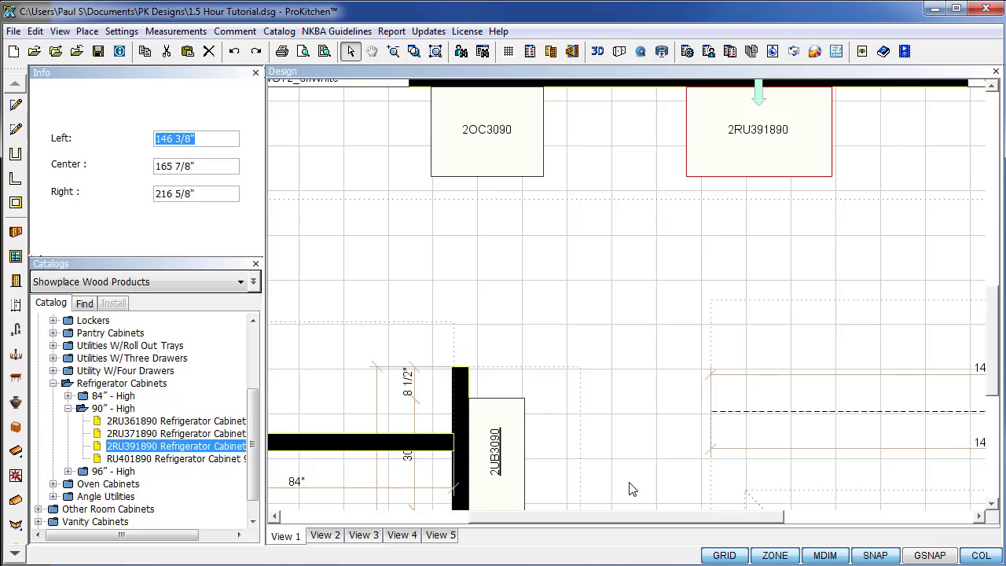
click(435, 51)
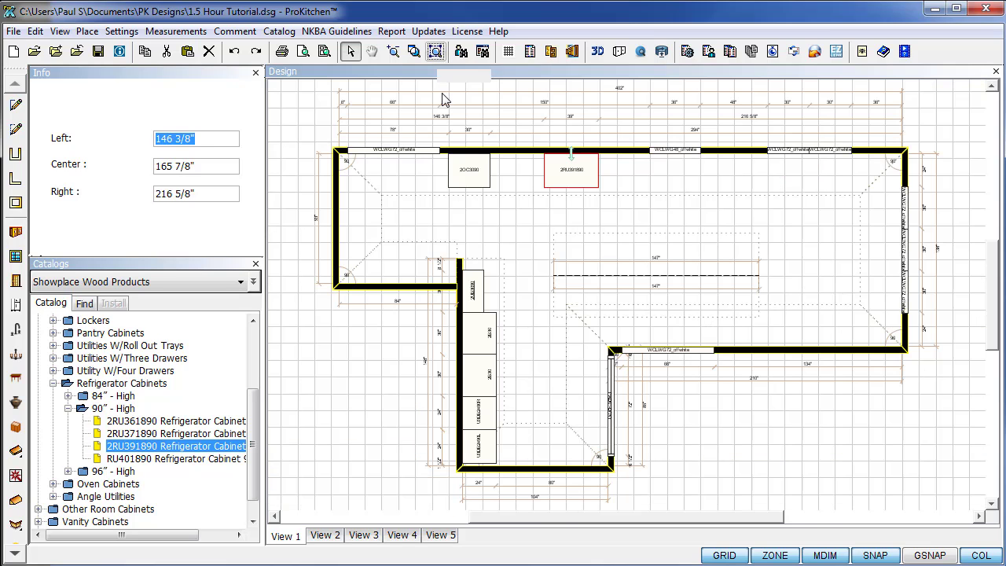
click(556, 233)
scroll(626, 203, up, 1)
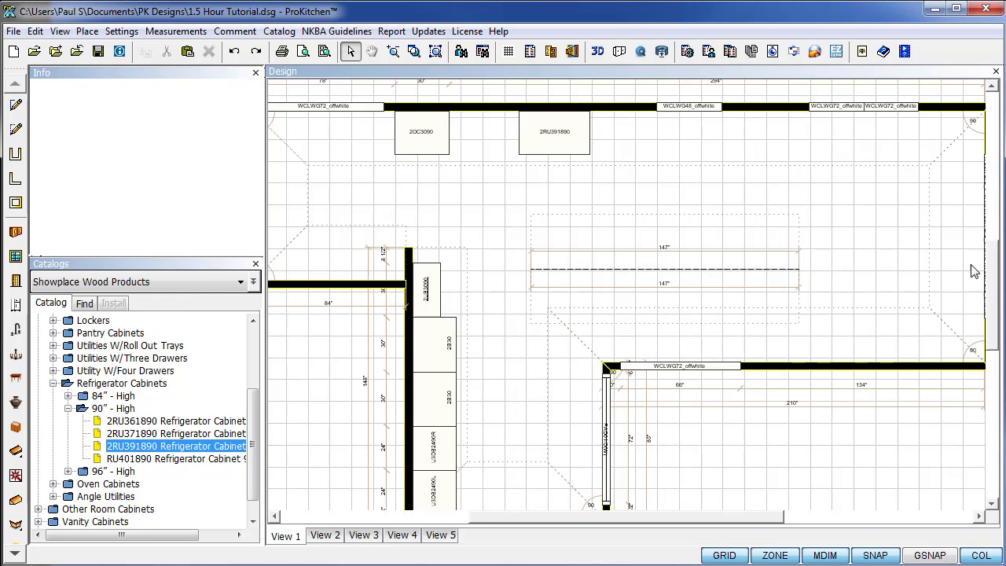
drag(994, 317, 997, 297)
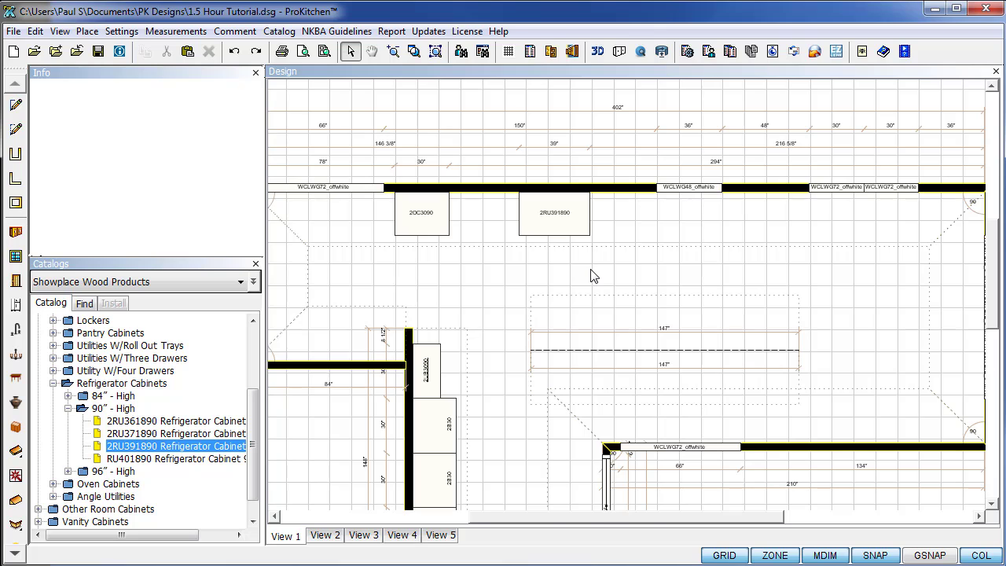
scroll(594, 276, up, 1)
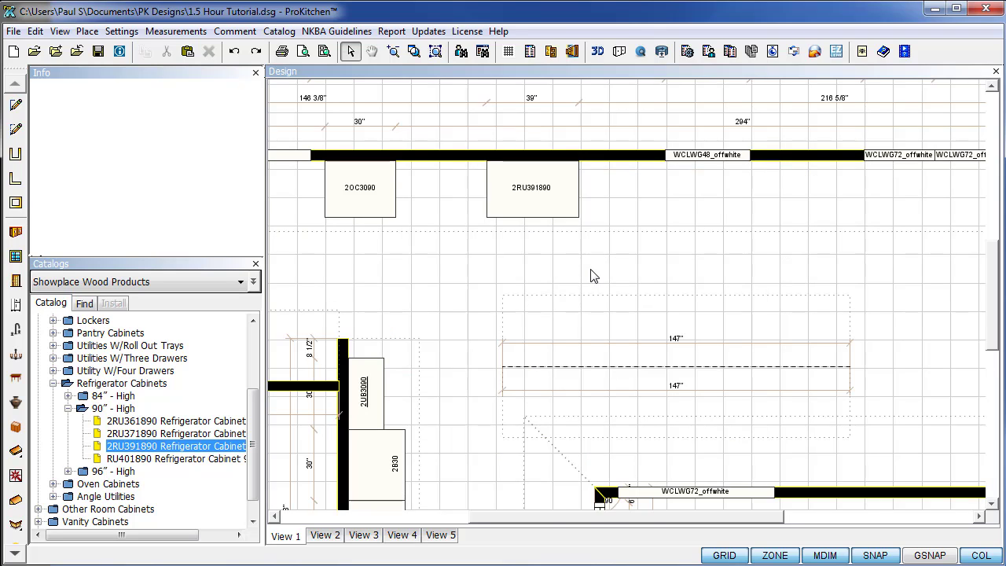
scroll(593, 276, up, 3)
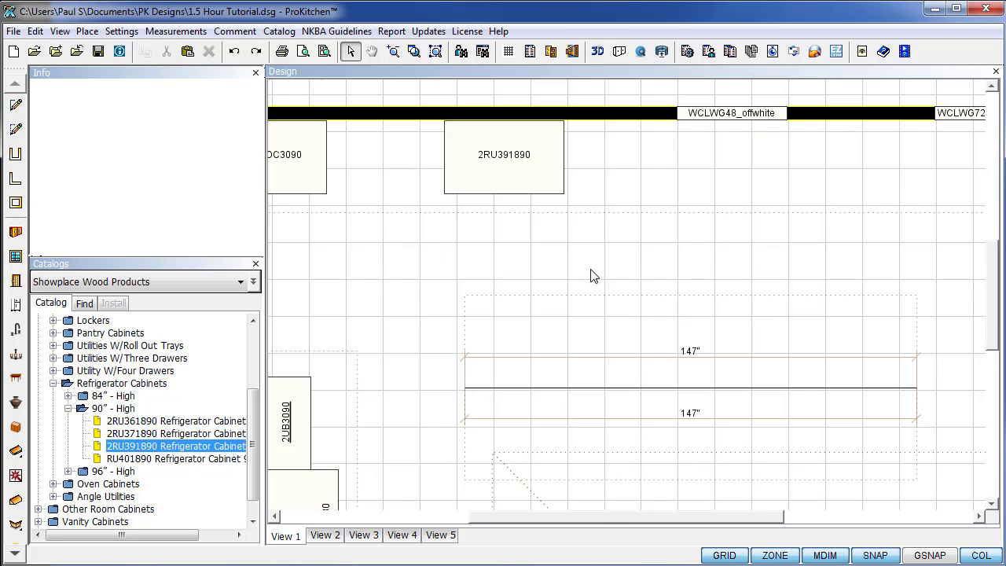
scroll(593, 281, down, 2)
drag(994, 344, 993, 324)
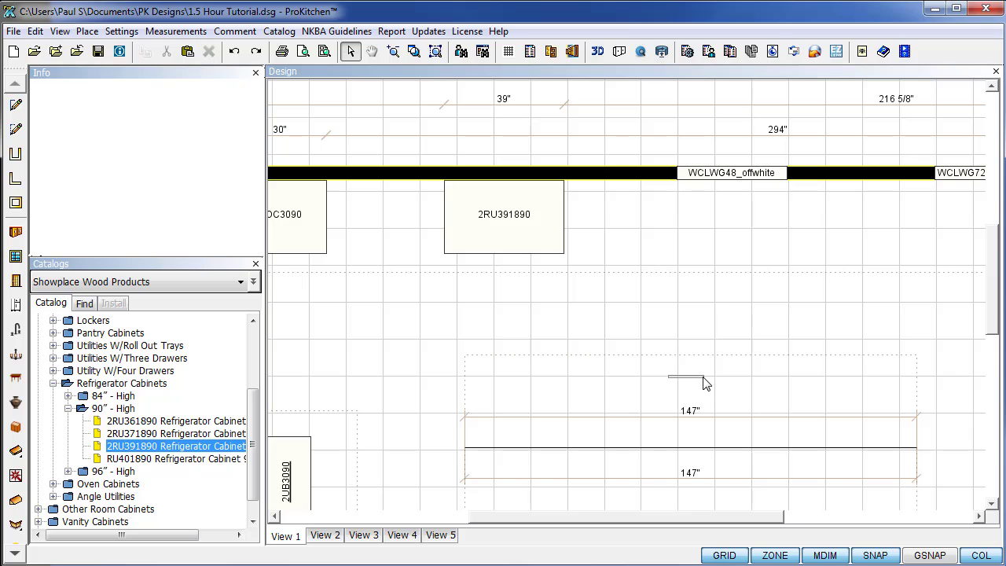
drag(643, 522, 624, 519)
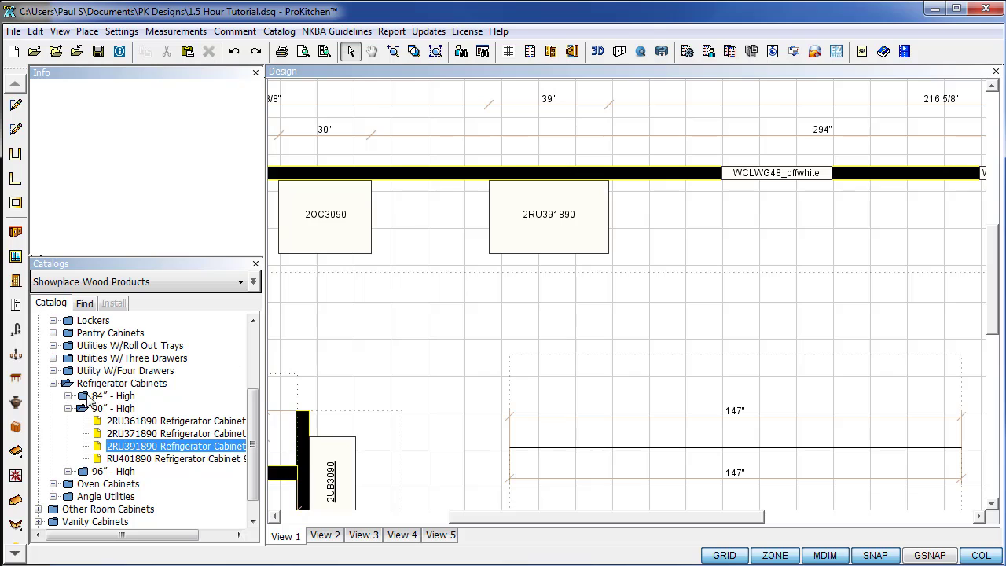
Collapse Refrigerator Cabinets and Talls, expand Bases, and browse its cabinet list.
click(53, 383)
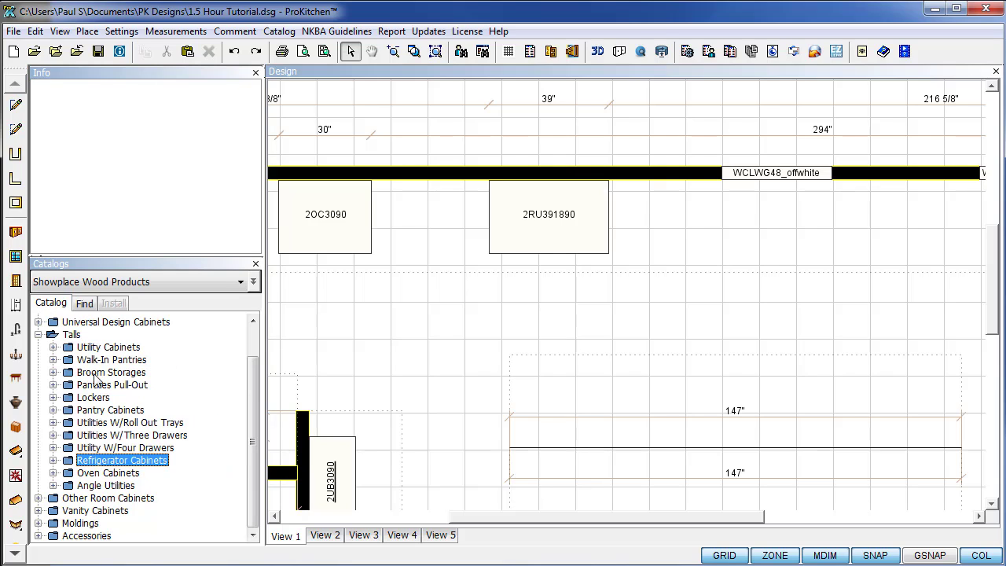
click(39, 335)
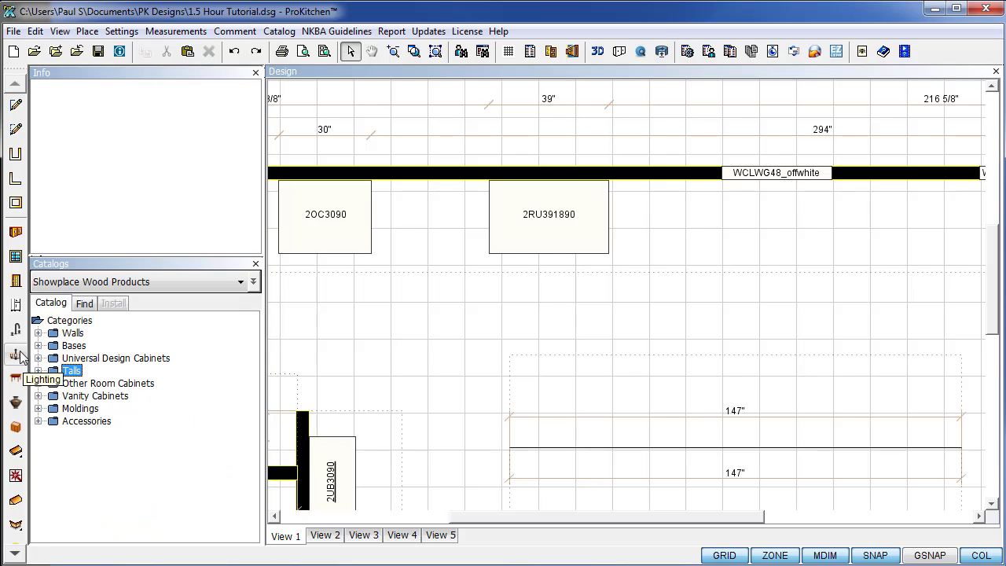
click(38, 346)
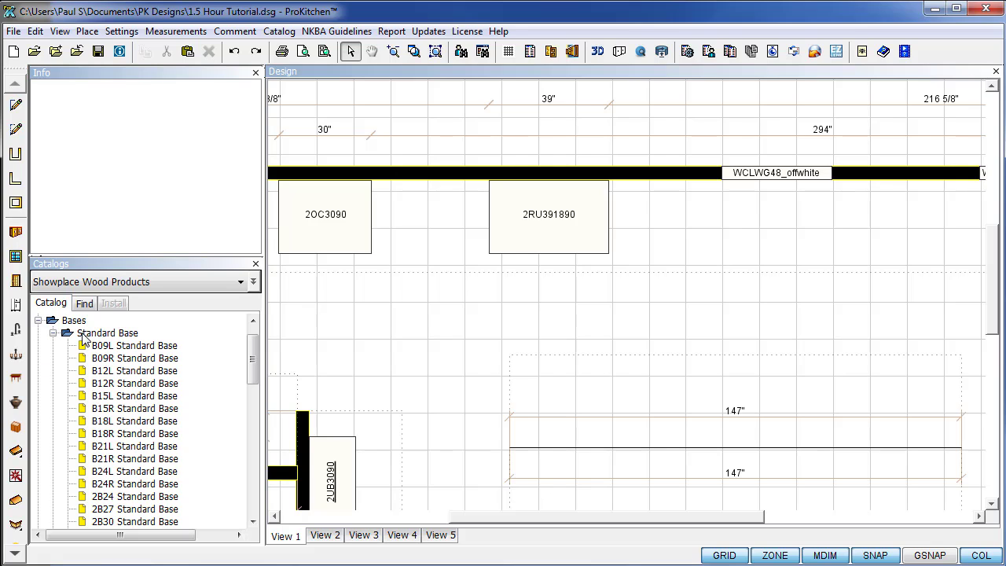
scroll(93, 433, down, 5)
scroll(93, 434, up, 4)
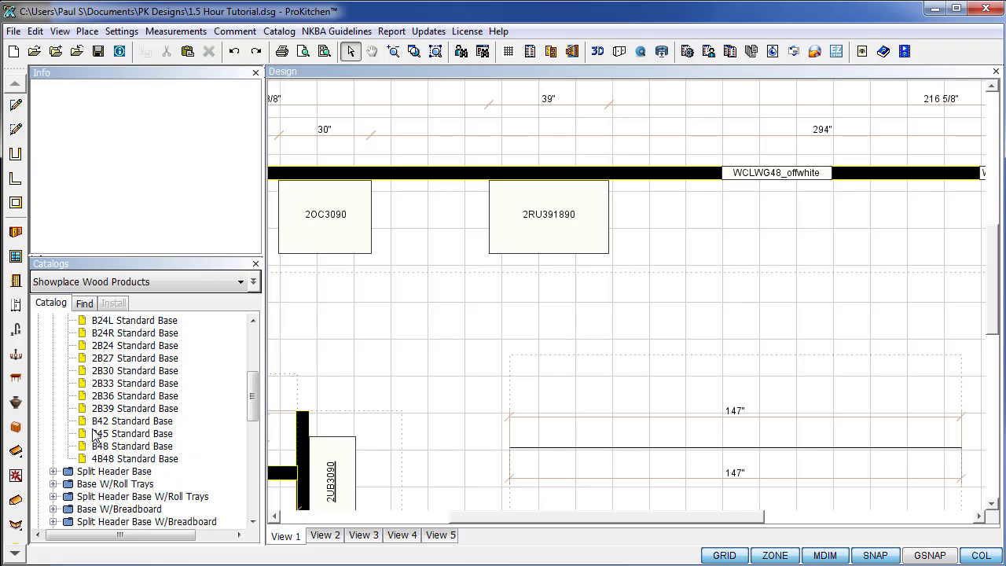
scroll(93, 435, down, 6)
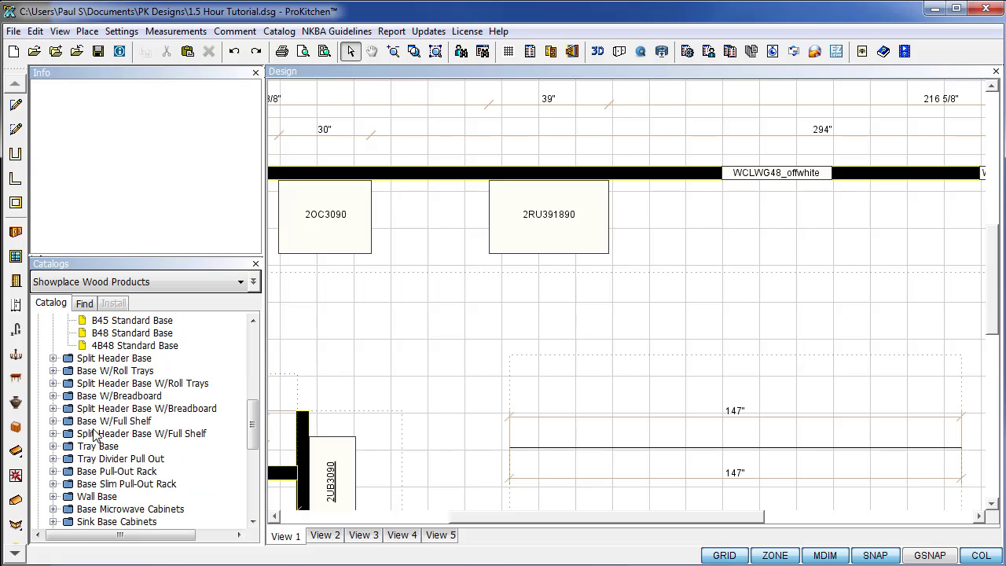
scroll(93, 435, down, 2)
scroll(96, 429, up, 10)
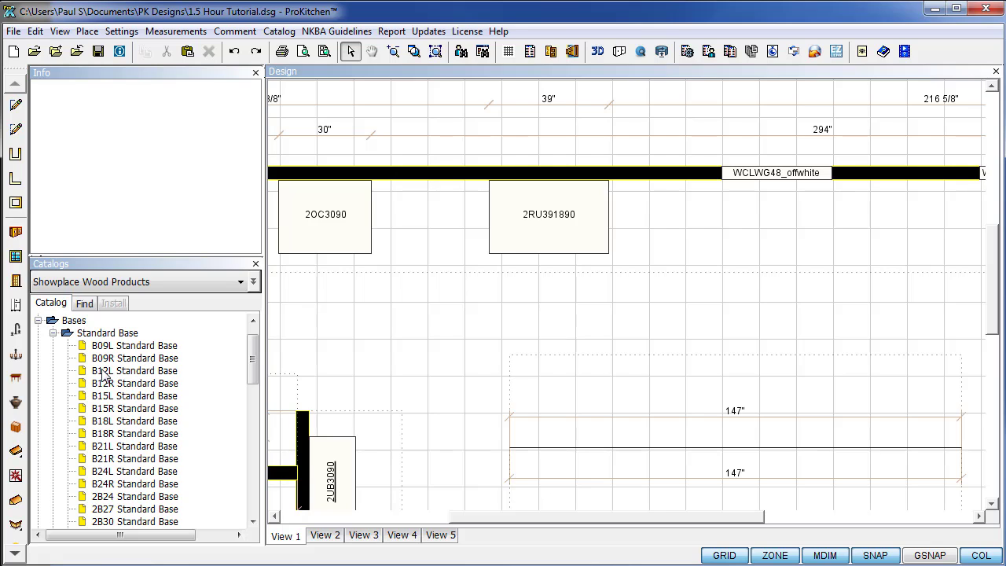
scroll(195, 389, down, 2)
scroll(196, 395, down, 5)
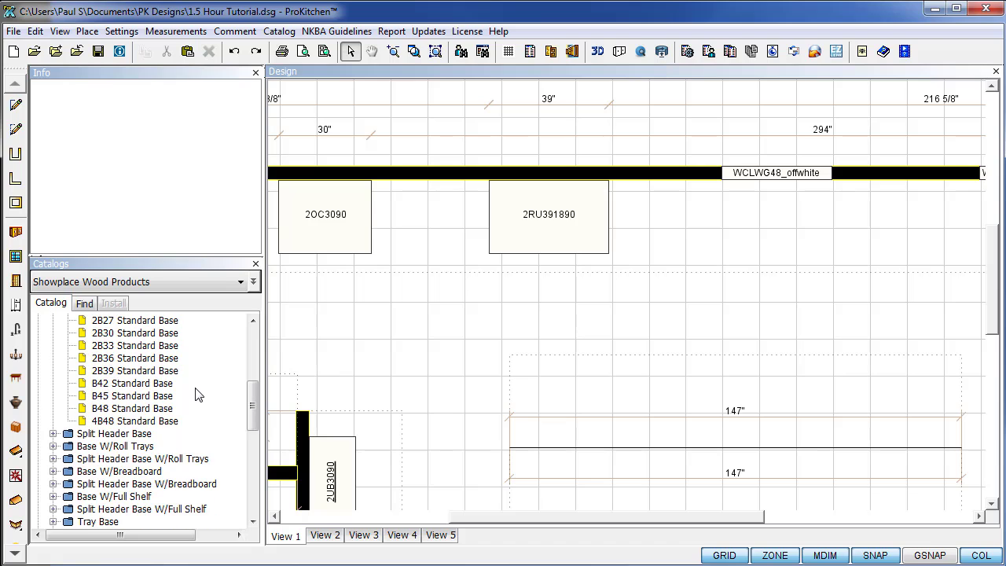
scroll(198, 395, up, 2)
scroll(197, 395, up, 8)
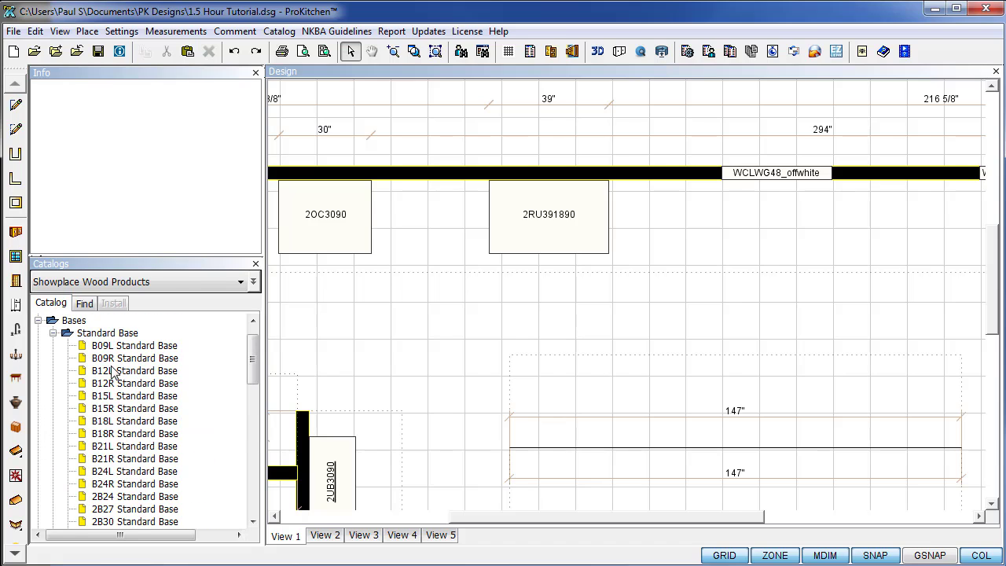
Re-expand Bases and scroll the Standard Base list from B09L through B48.
click(37, 321)
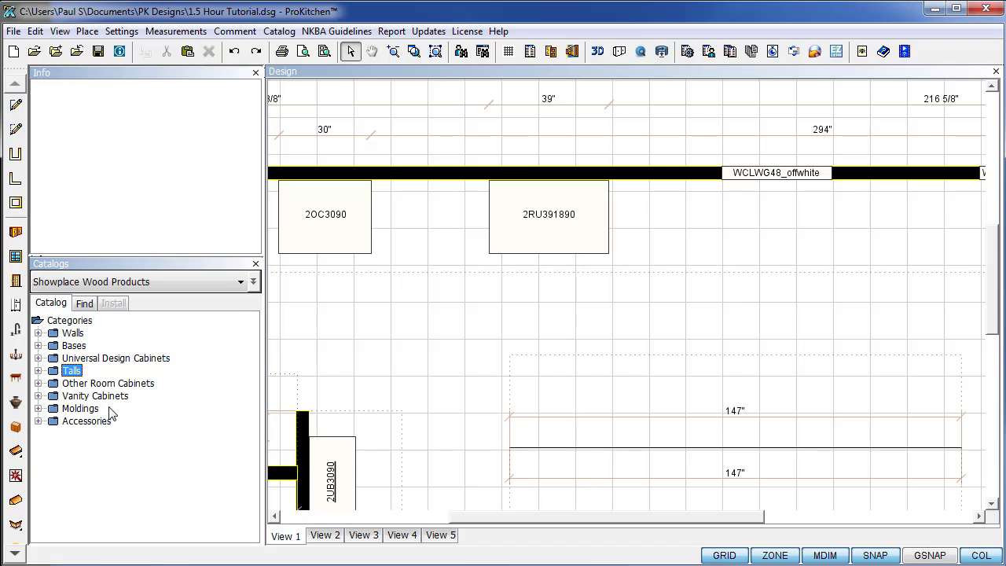
click(38, 346)
scroll(217, 431, down, 6)
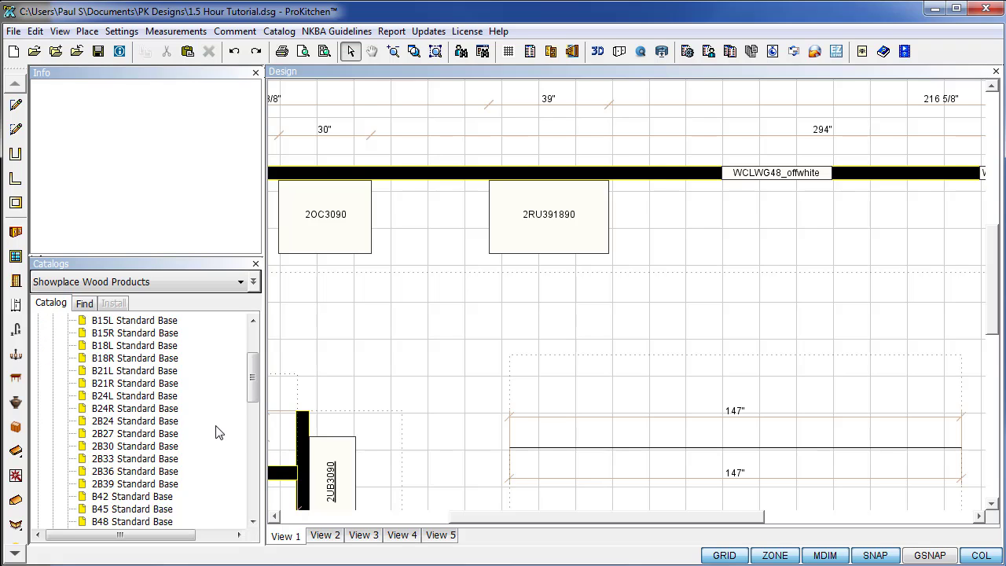
scroll(219, 434, down, 2)
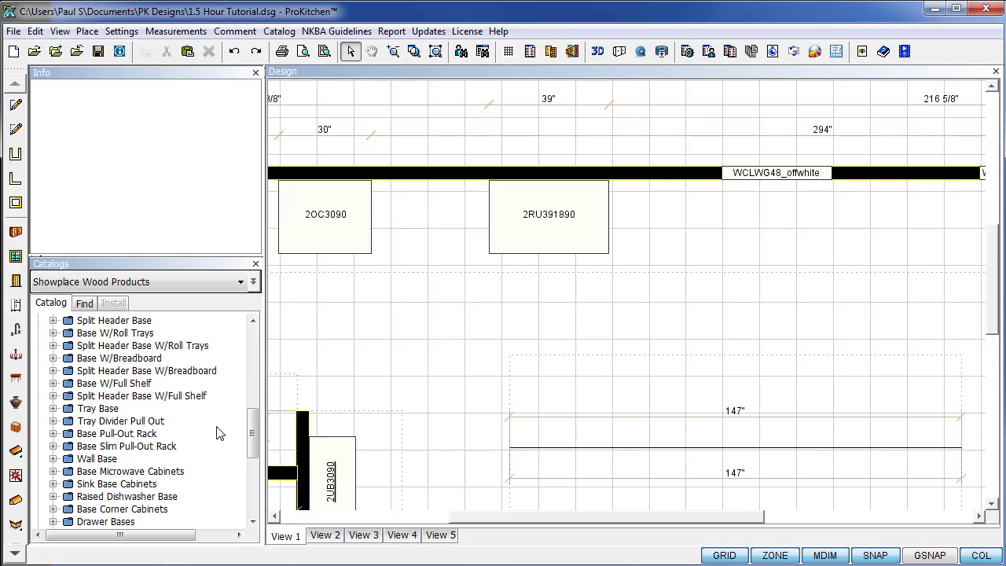
scroll(219, 433, down, 2)
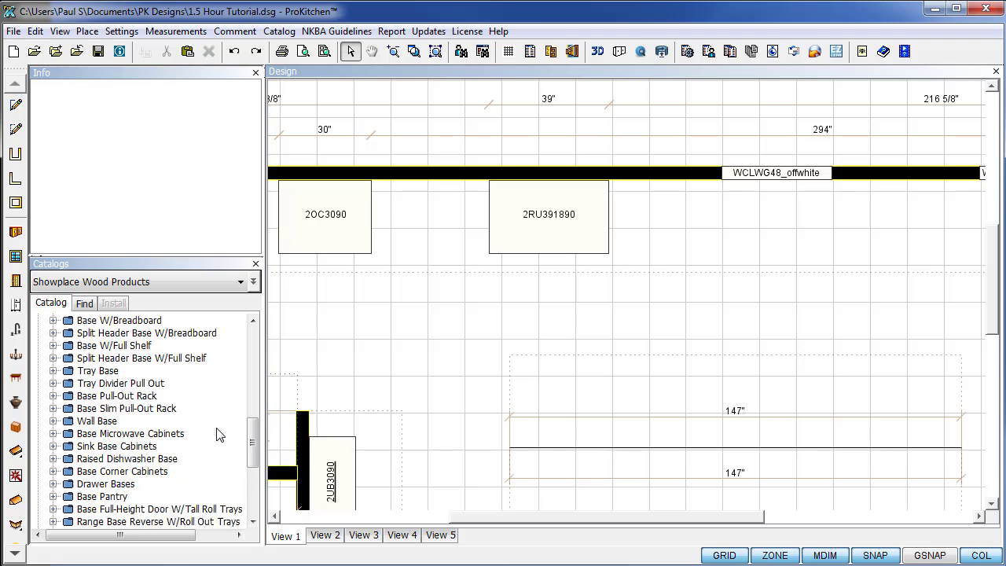
scroll(220, 438, down, 3)
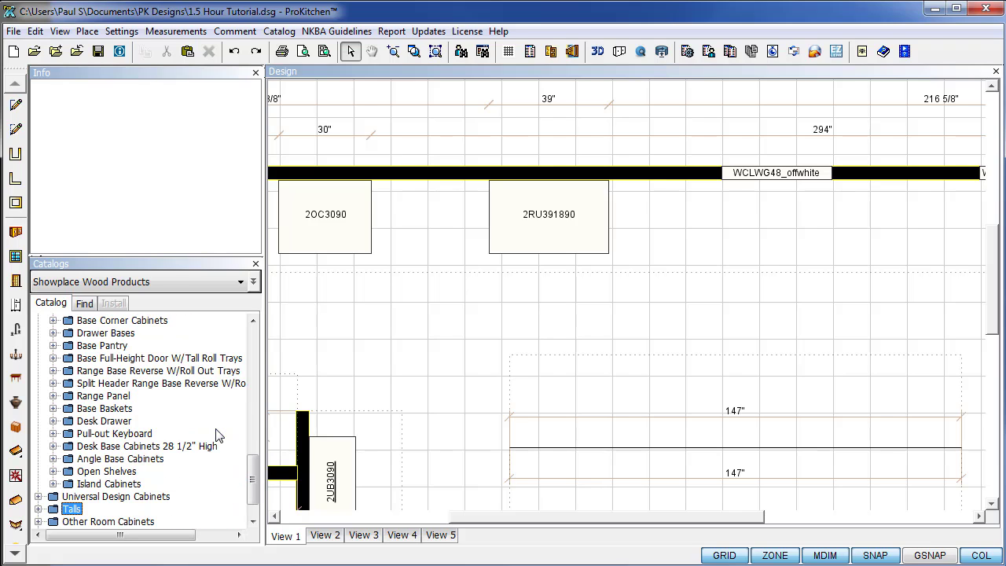
scroll(220, 437, up, 8)
scroll(219, 434, up, 2)
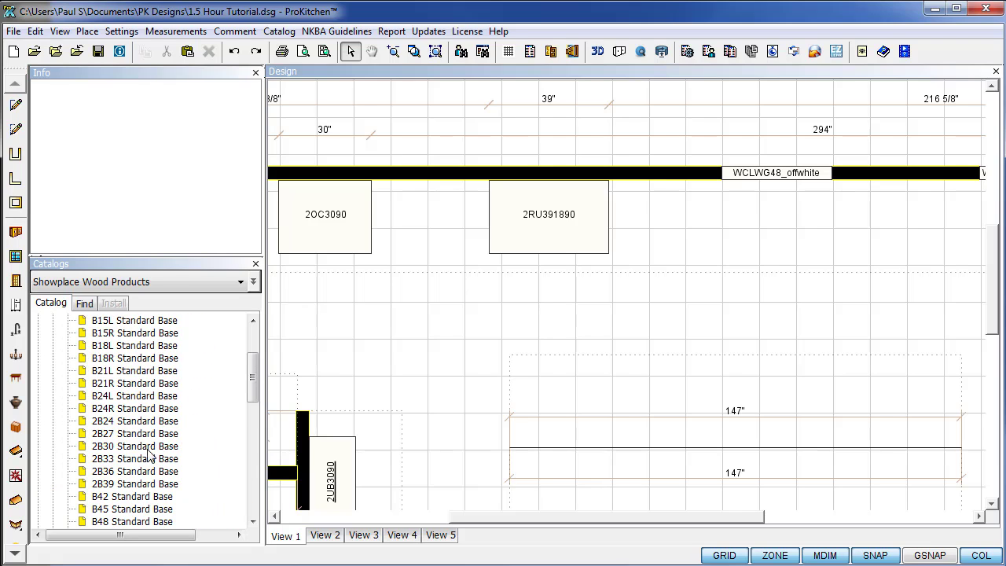
Add a 2B30 base to the top wall and slide the refrigerator cabinet left against it.
drag(134, 446, 364, 216)
click(633, 334)
click(399, 348)
drag(511, 220, 445, 203)
click(394, 325)
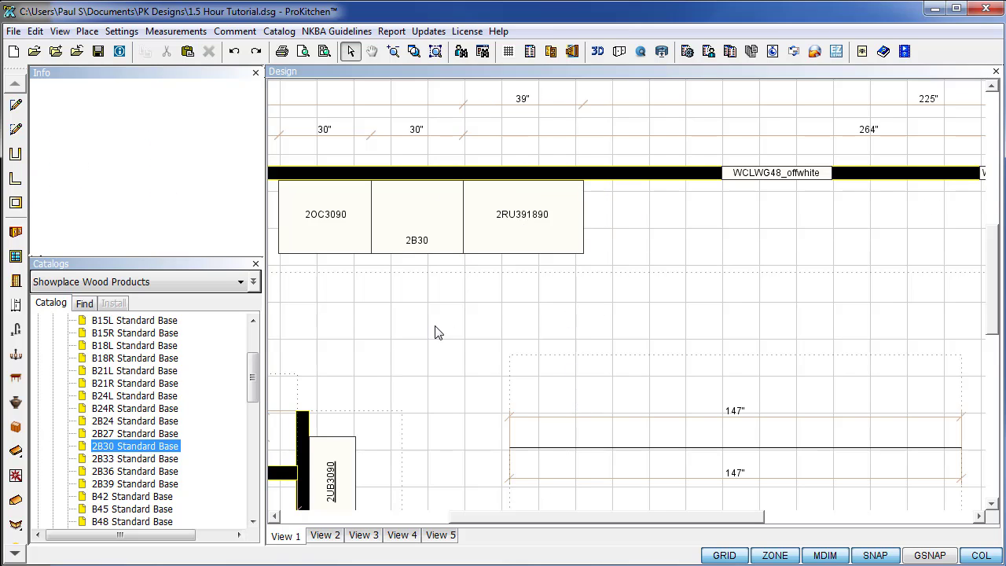
Place a second 2B30 Standard Base right of the refrigerator cabinet.
drag(146, 446, 373, 394)
drag(588, 228, 587, 228)
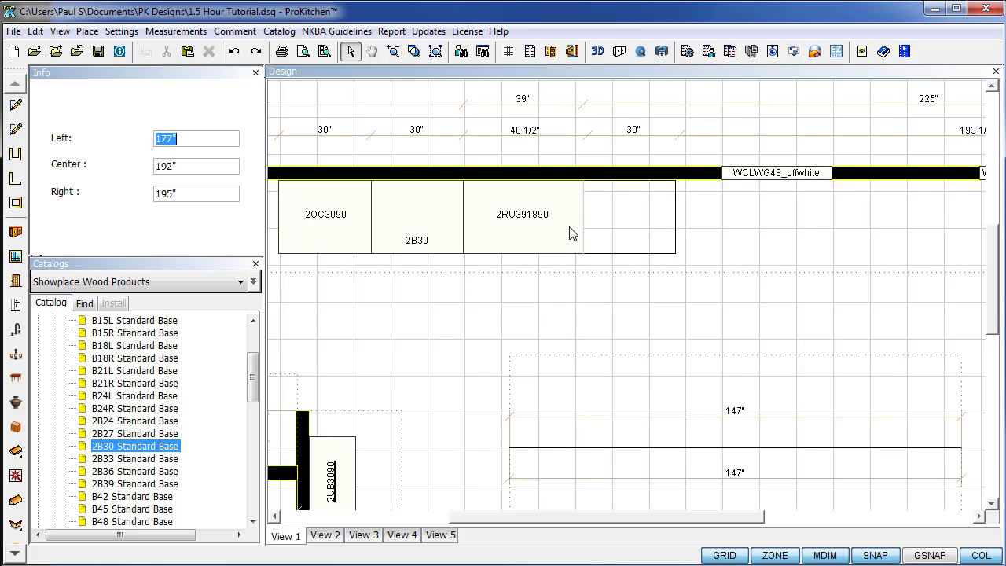
click(522, 308)
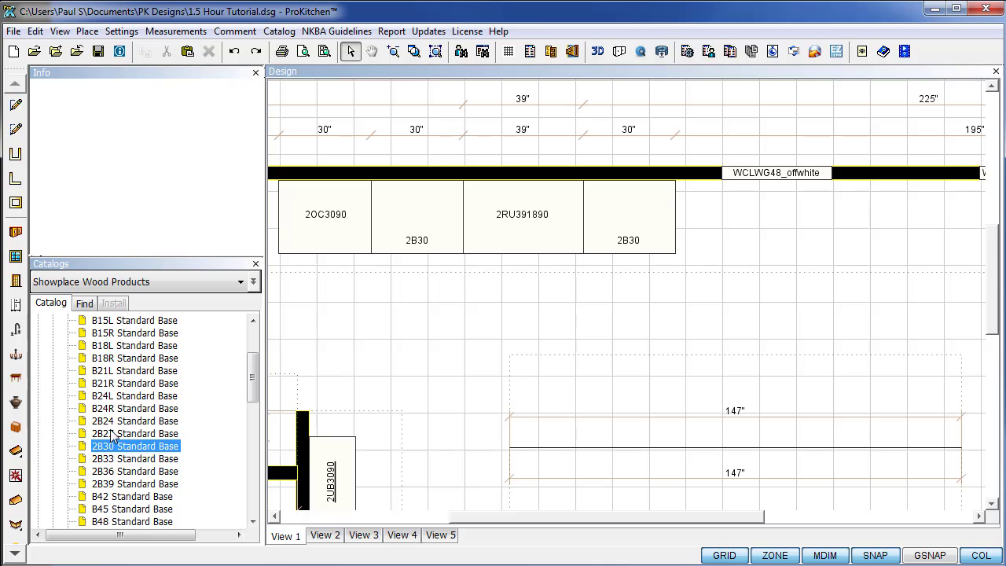
Drag a 15" 3DB15 Three Drawer Base from Drawer Bases in after the last 2B30.
scroll(116, 417, down, 8)
scroll(113, 439, down, 1)
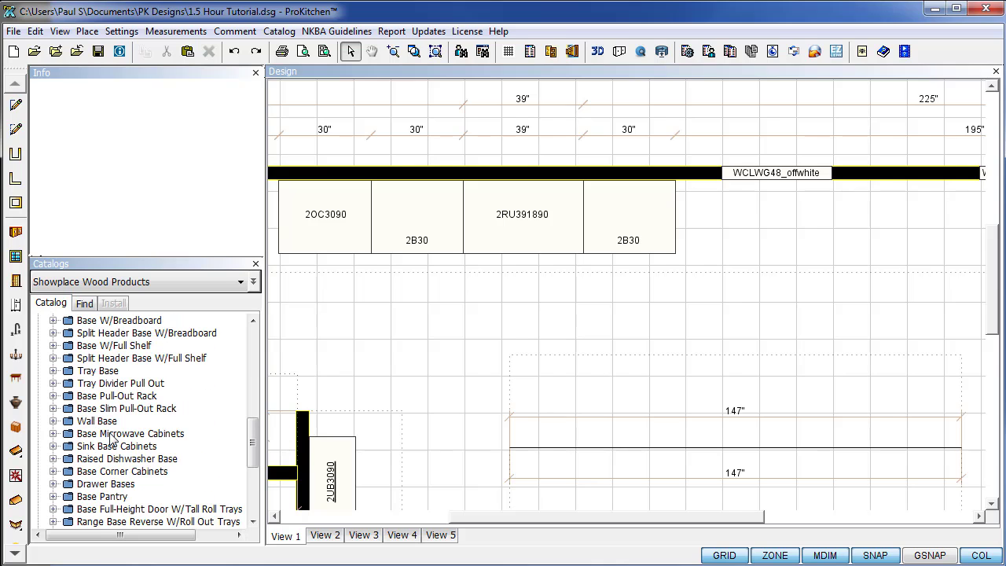
click(52, 484)
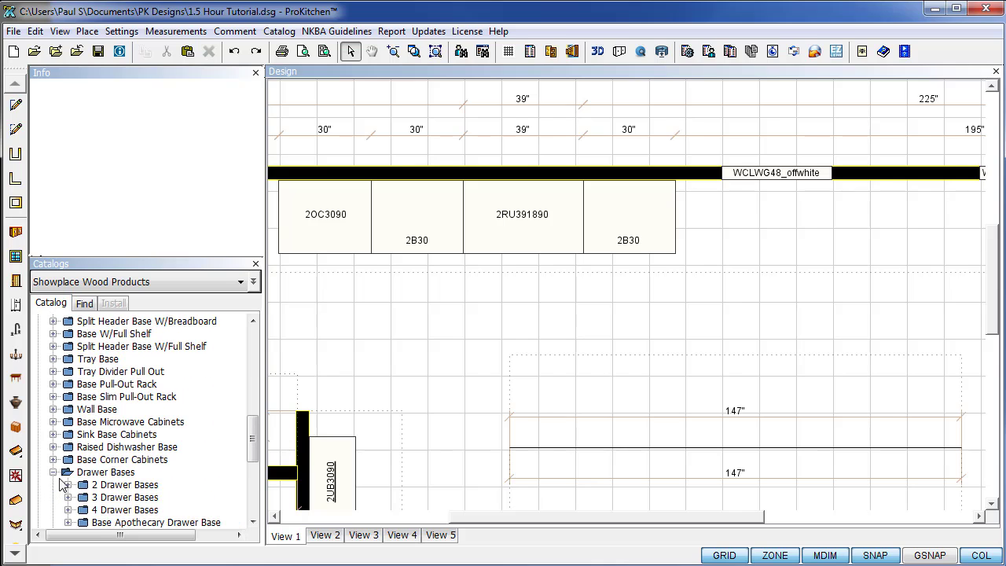
scroll(94, 470, down, 2)
click(68, 433)
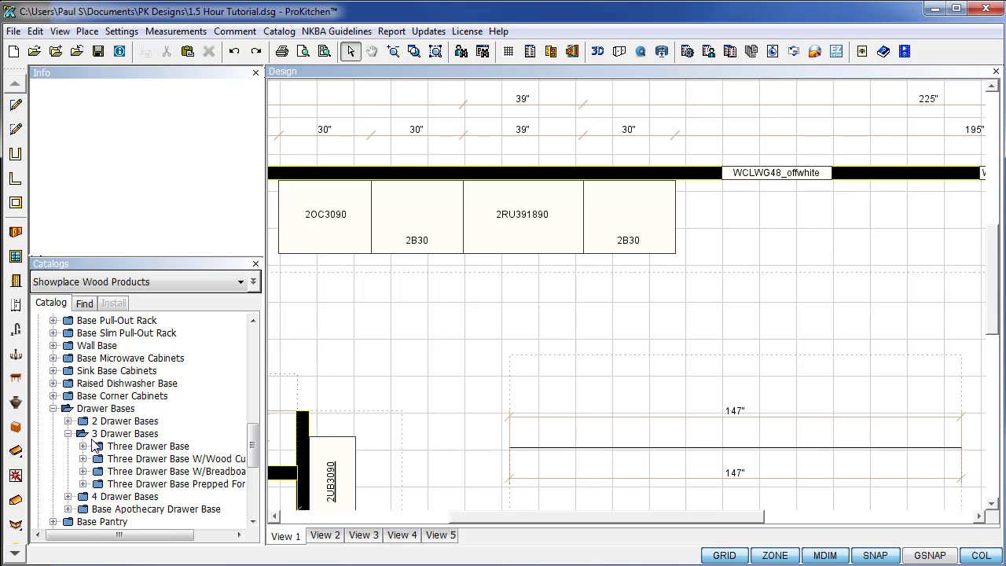
scroll(93, 445, down, 1)
click(83, 408)
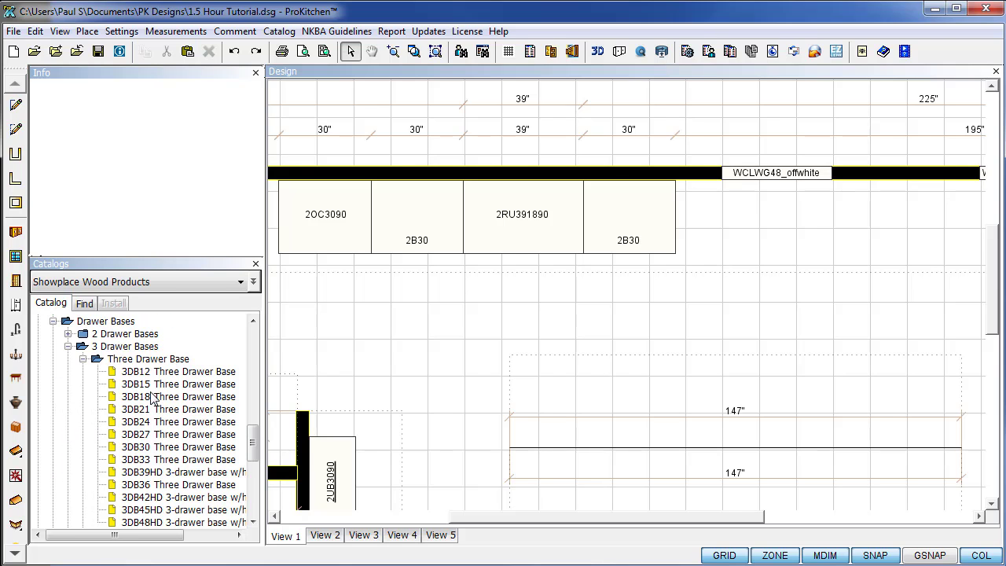
drag(158, 384, 683, 225)
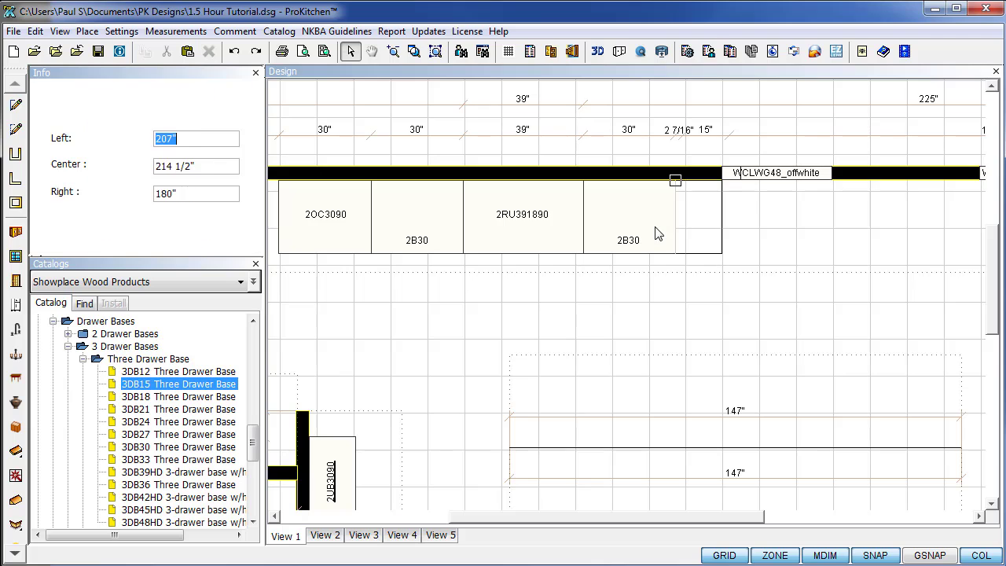
click(631, 276)
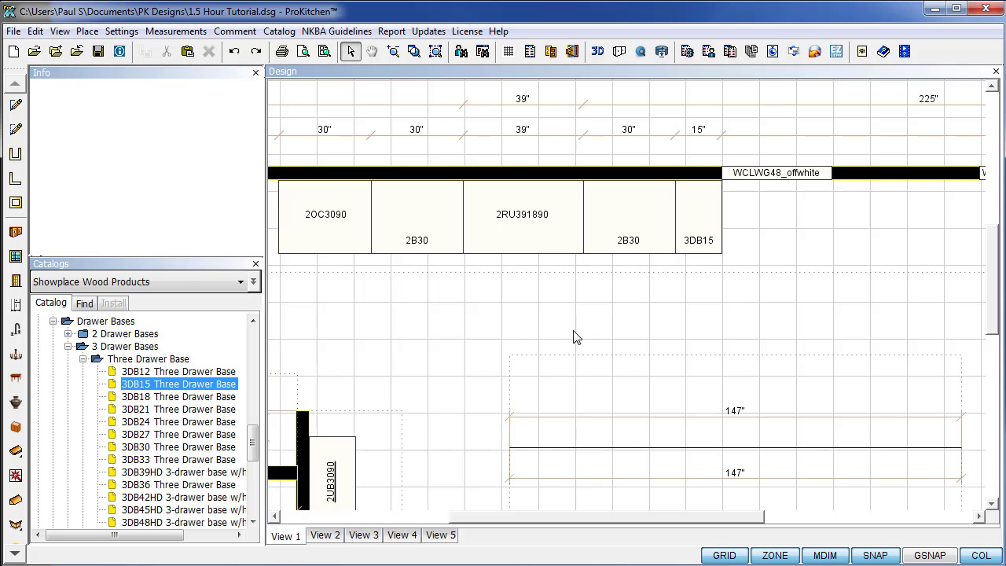
click(68, 346)
Place a 2SRB36 Sink/Range Base beside the 3DB15 on the top wall.
click(53, 321)
scroll(100, 419, up, 10)
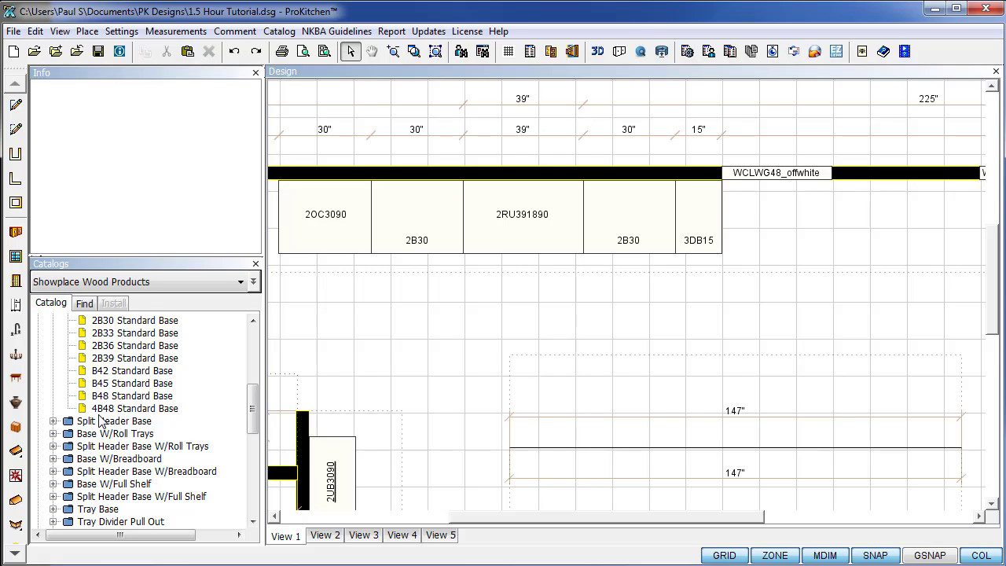
scroll(100, 421, down, 1)
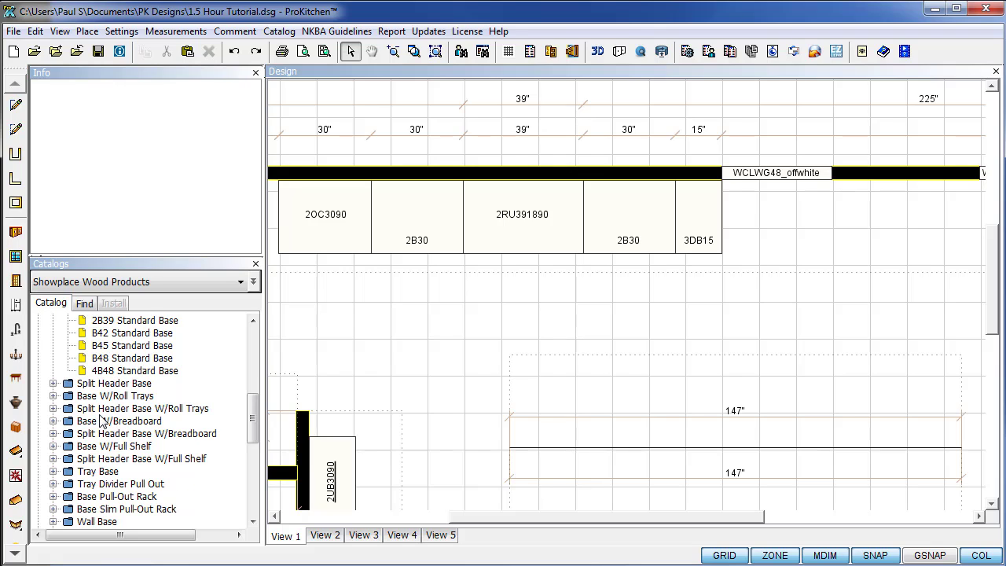
scroll(100, 422, down, 3)
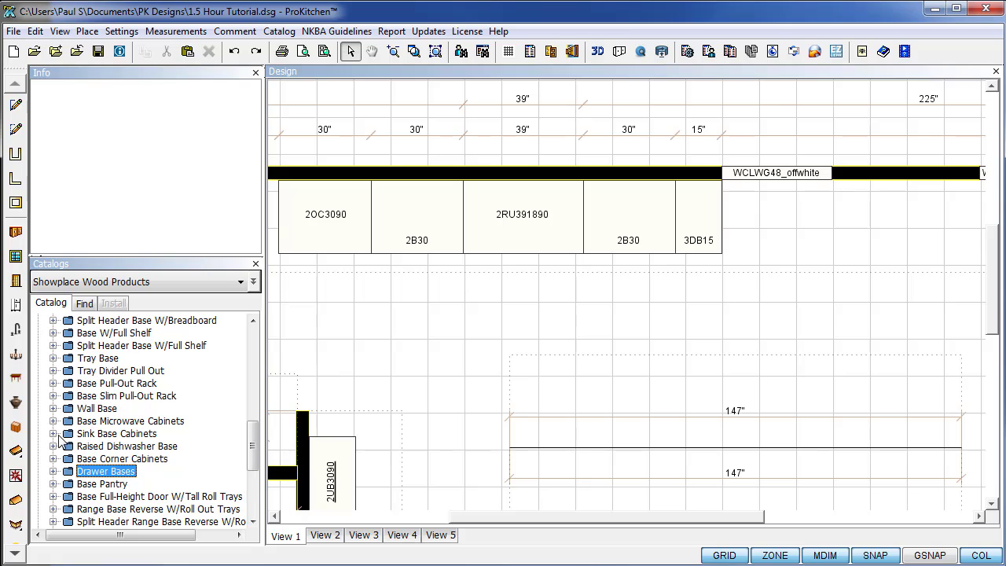
click(53, 434)
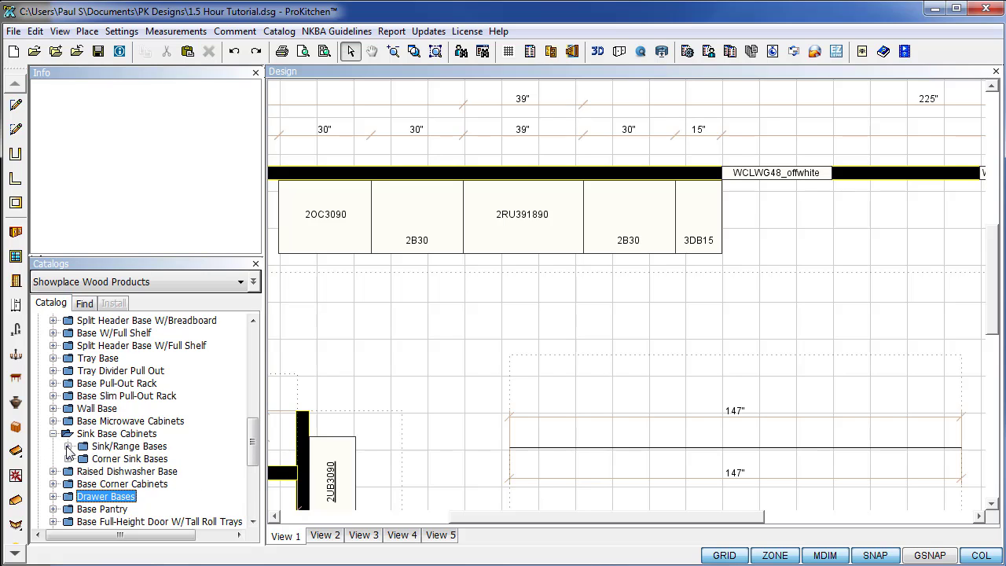
click(69, 446)
scroll(73, 431, down, 1)
click(82, 421)
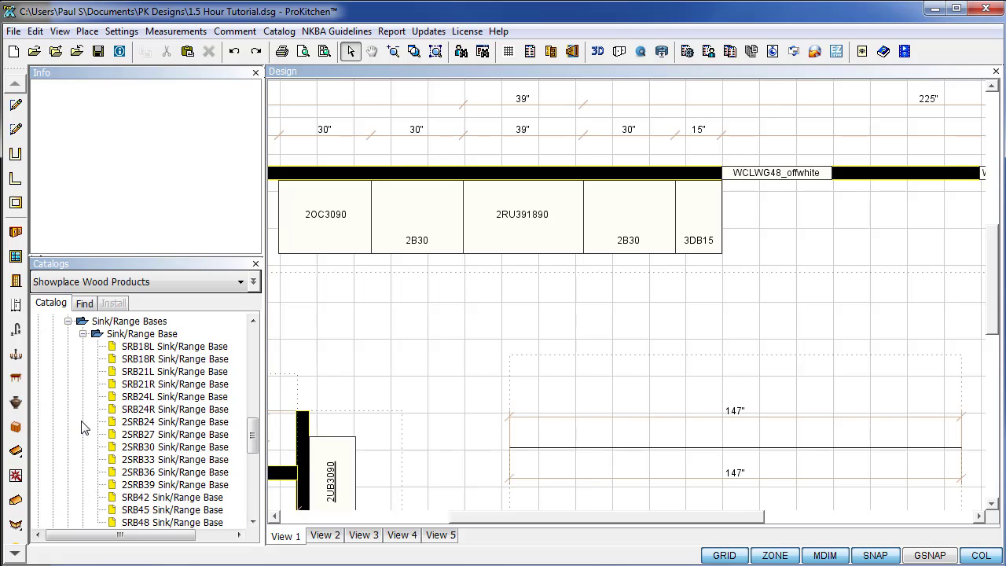
click(141, 472)
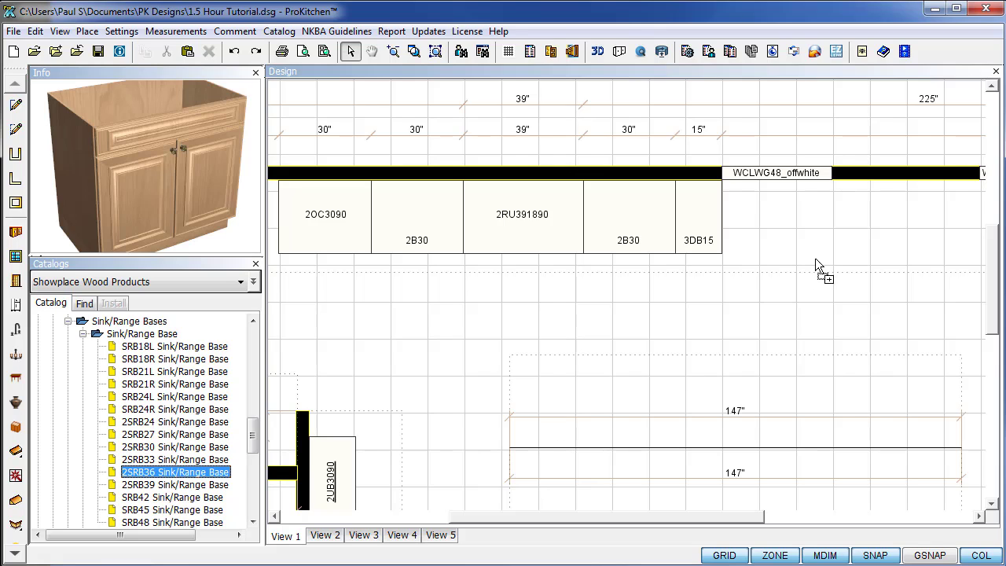
click(722, 231)
click(695, 328)
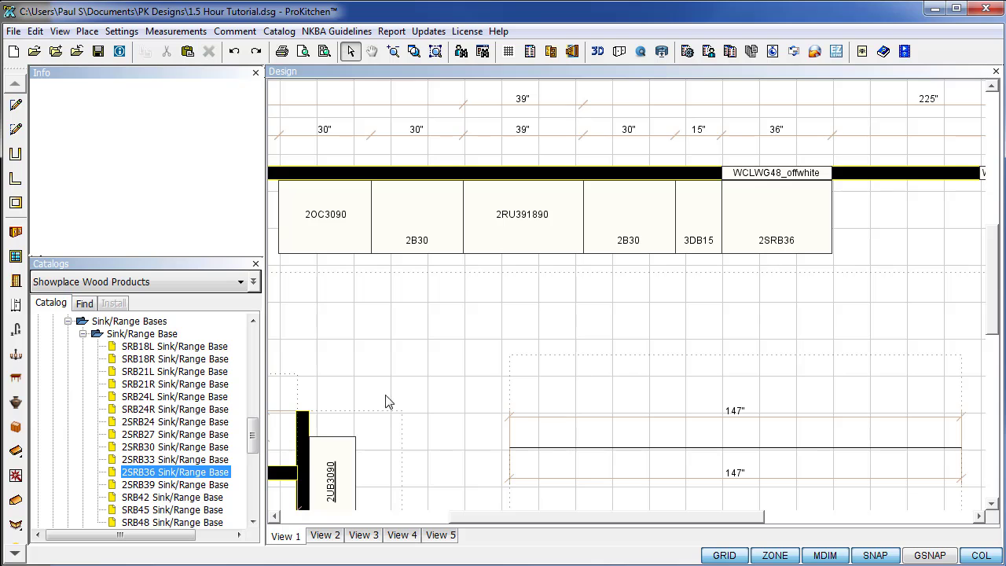
click(68, 321)
Place a B18R Standard Base further right along the top wall.
scroll(69, 467, up, 5)
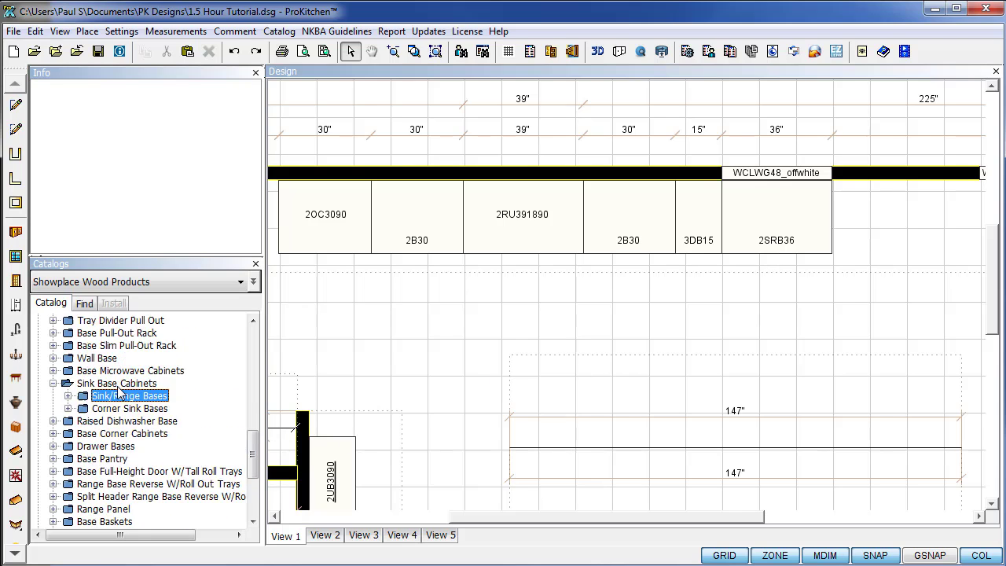
click(53, 497)
scroll(199, 446, up, 5)
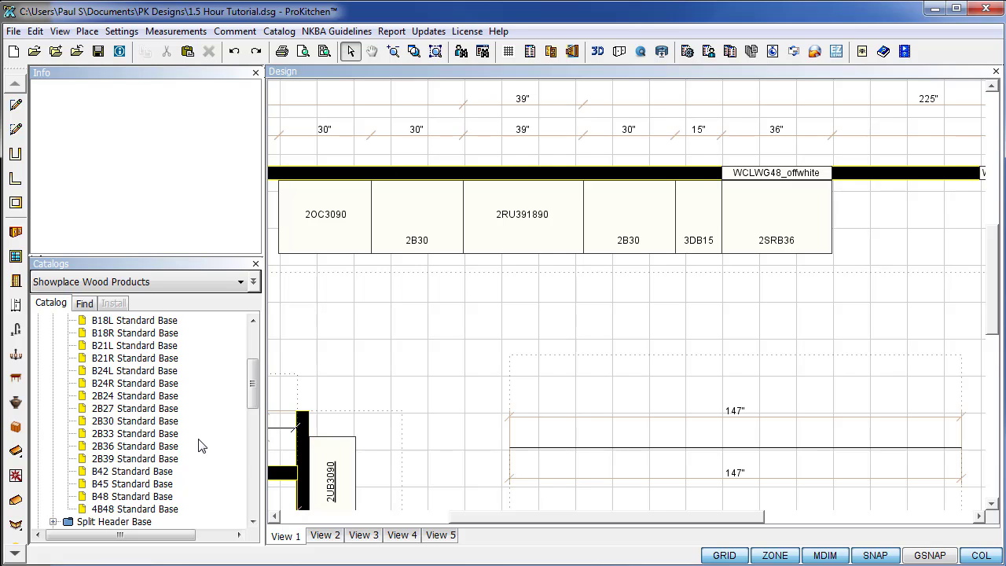
click(140, 334)
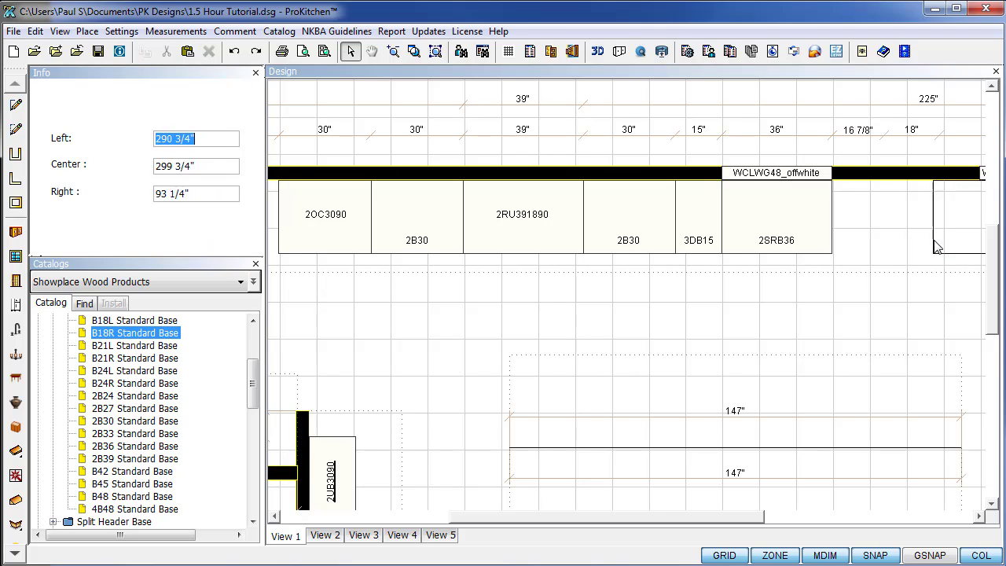
click(936, 246)
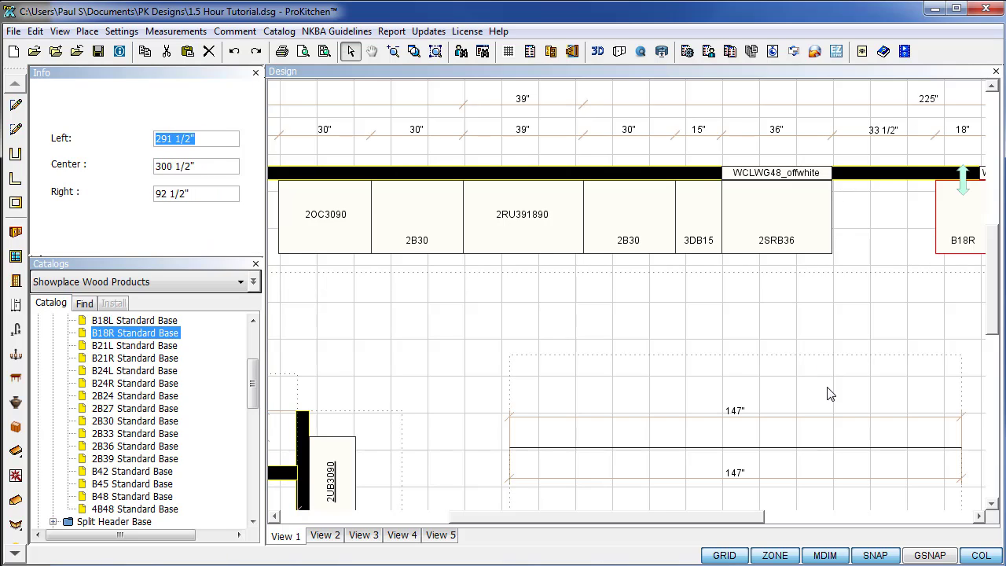
Place B24R, B24L and 2B36 base cabinets along the island's 147" construction line.
scroll(771, 350, down, 1)
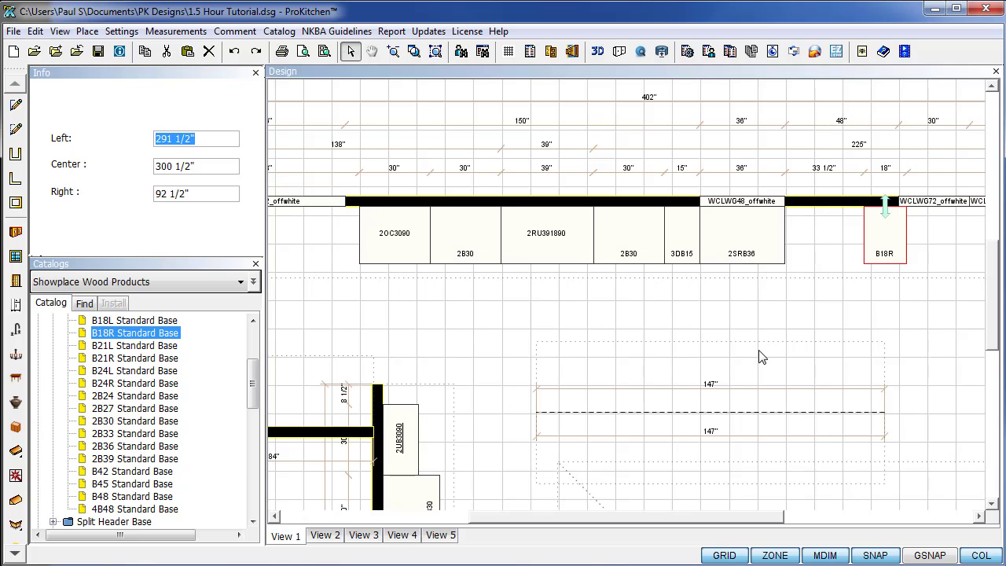
drag(992, 287, 995, 339)
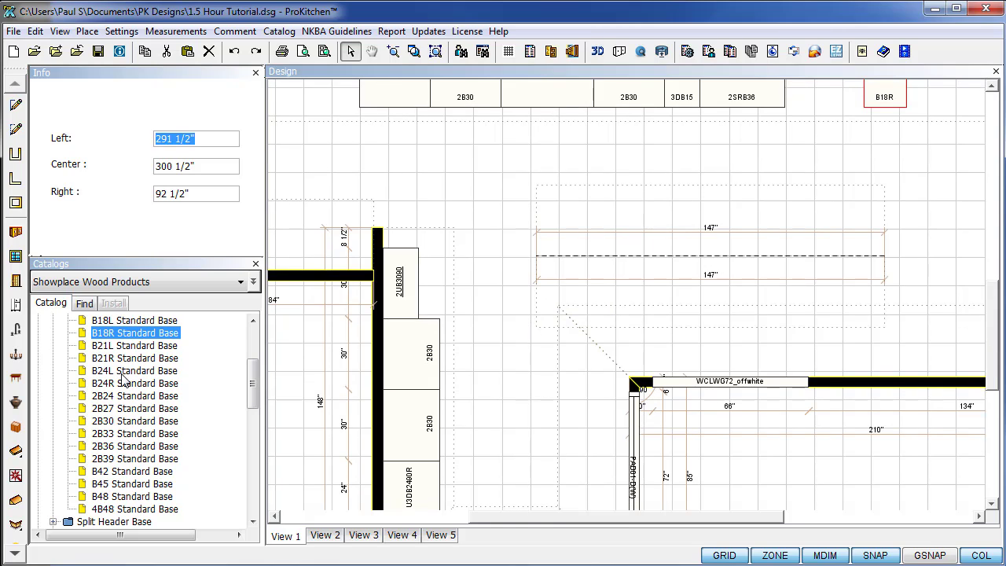
drag(117, 385, 595, 247)
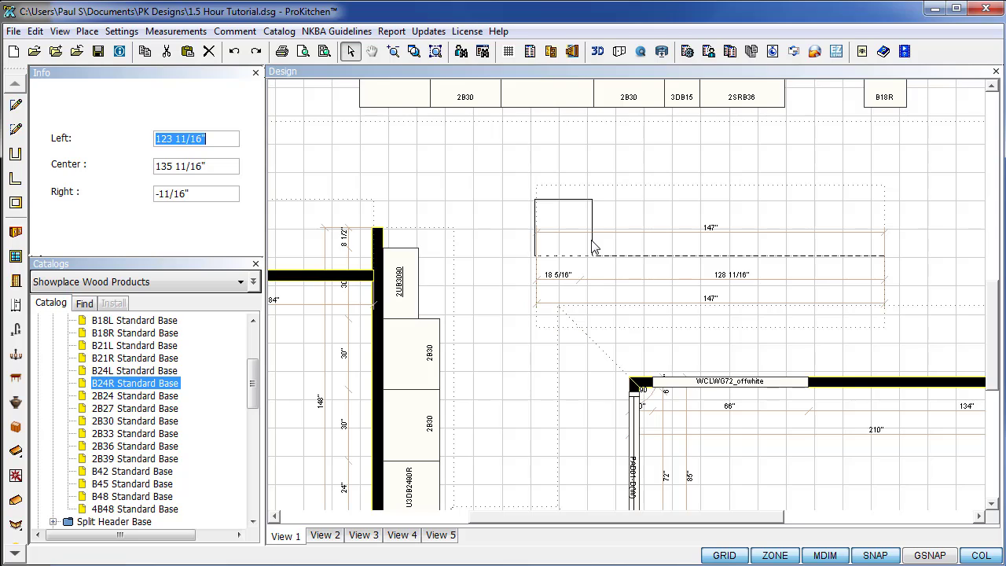
drag(593, 247, 594, 250)
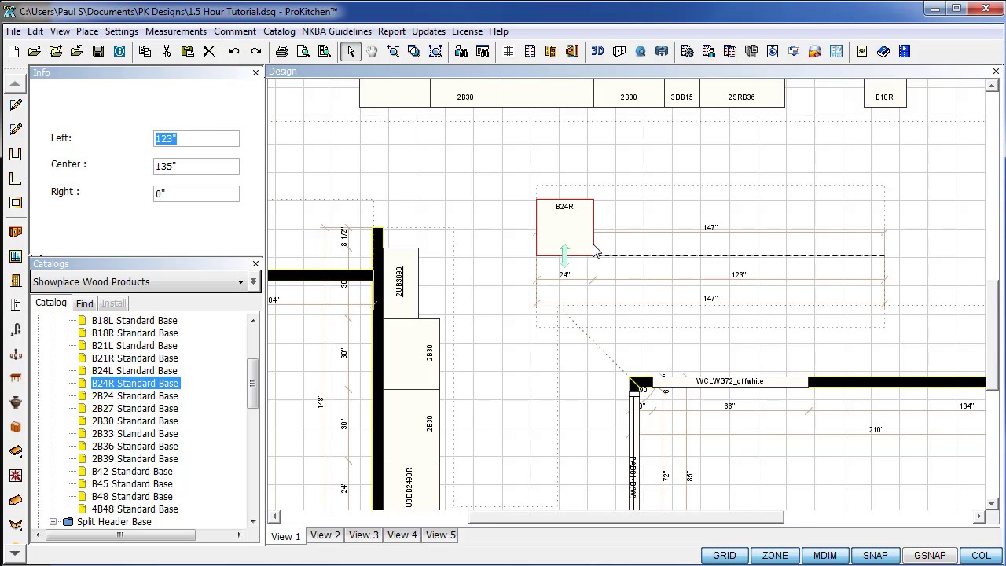
click(525, 357)
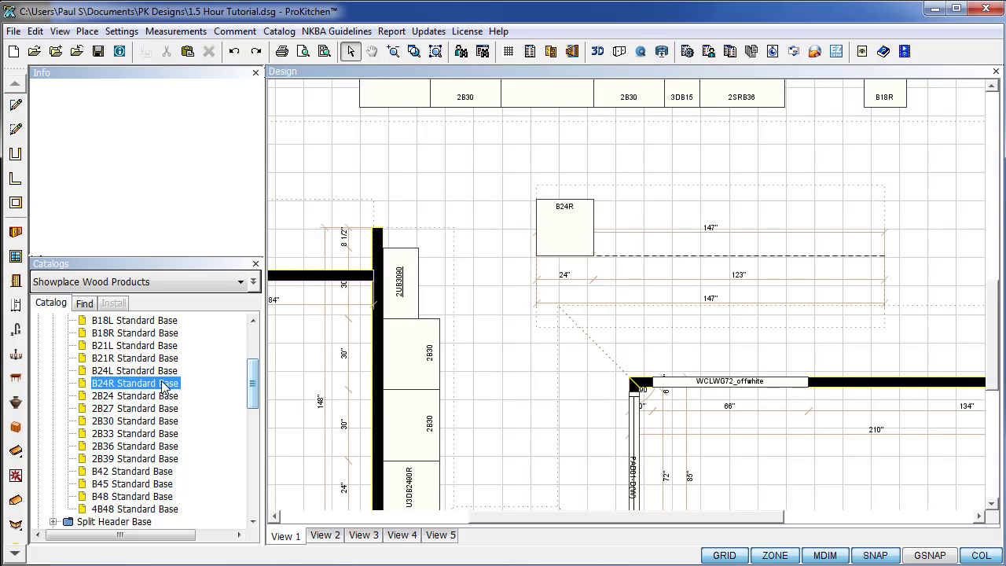
mouse_move(120, 370)
mouse_down()
mouse_move(537, 291)
mouse_move(598, 247)
mouse_up()
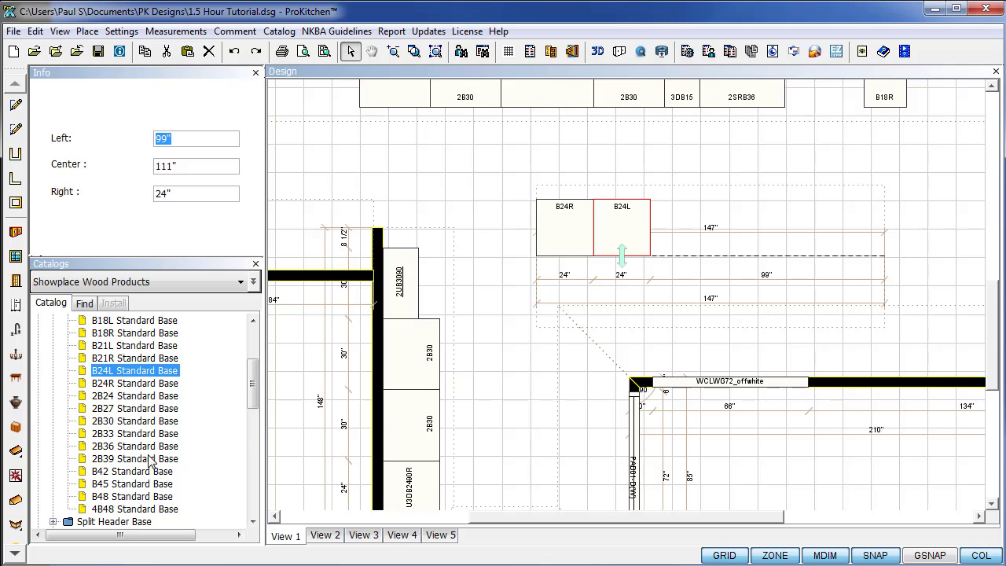
click(124, 447)
key(Return)
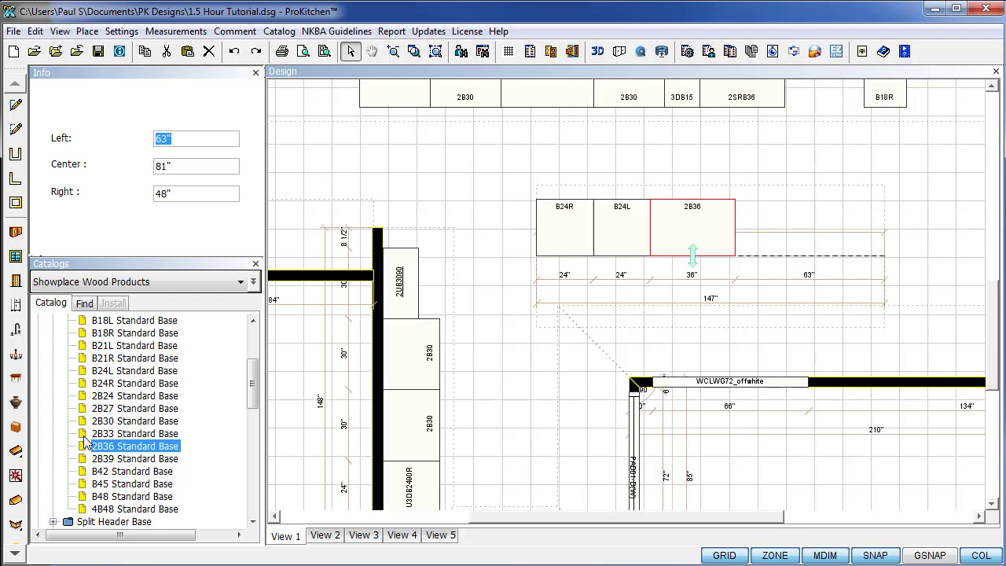
Expand Wall Base and select the WB15R wall base cabinet.
scroll(86, 443, down, 3)
scroll(86, 443, down, 2)
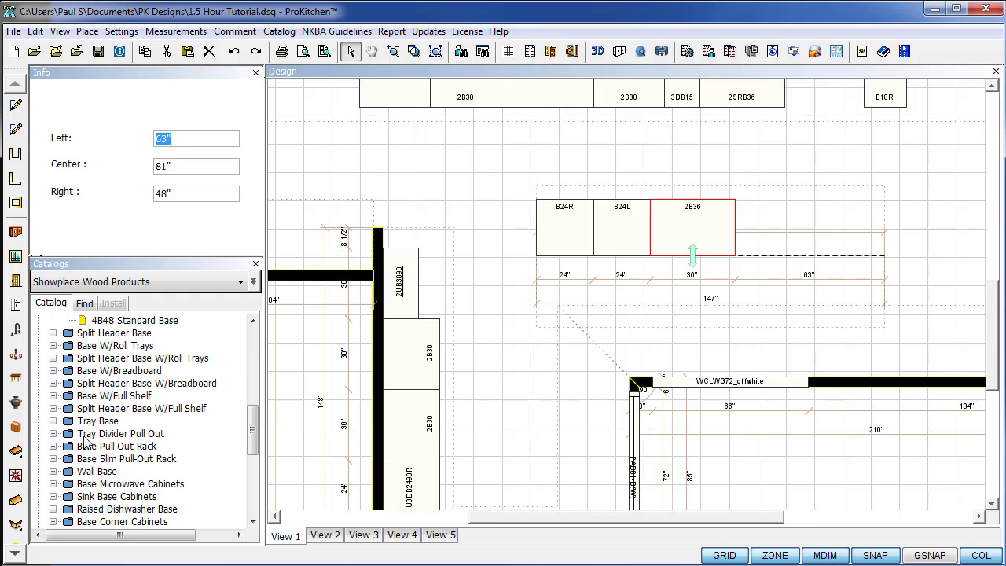
scroll(87, 443, down, 3)
click(52, 358)
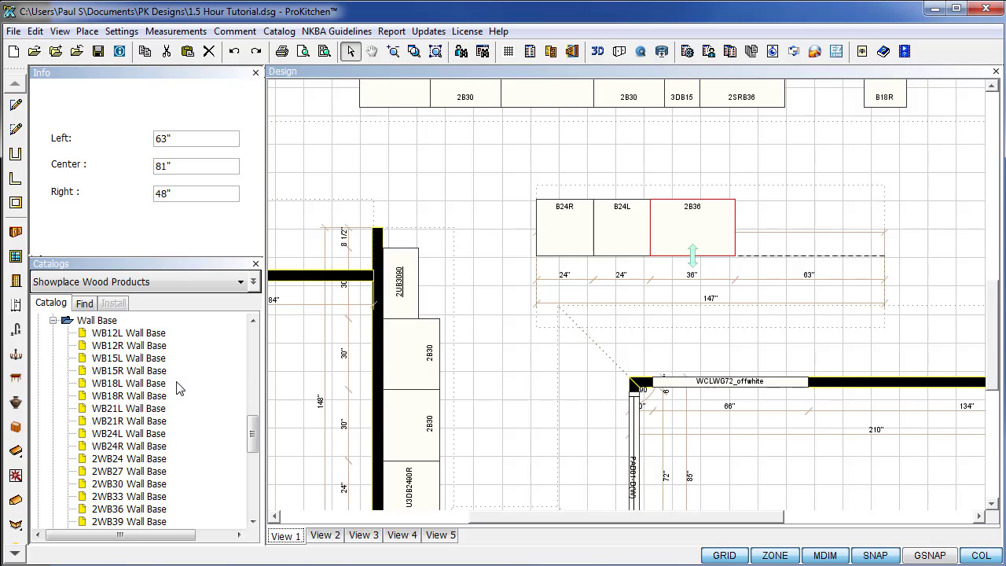
click(113, 372)
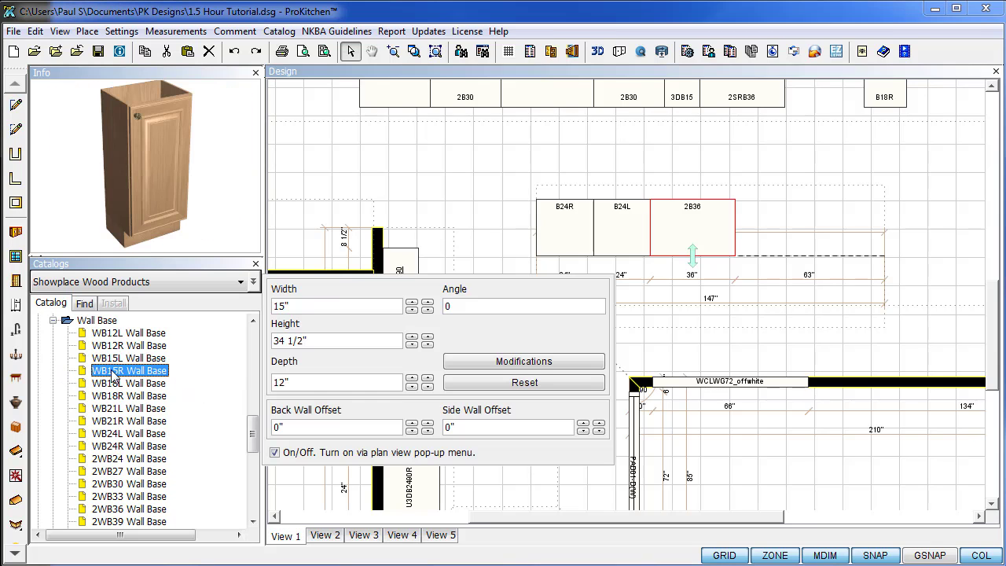
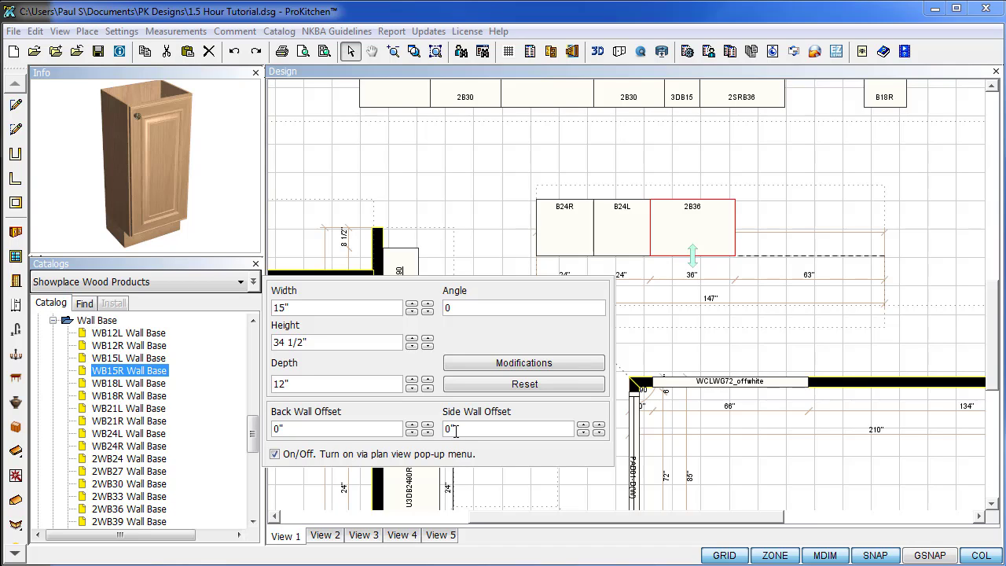
Add the IDB increase-depth modification to the WB15R wall base.
click(507, 366)
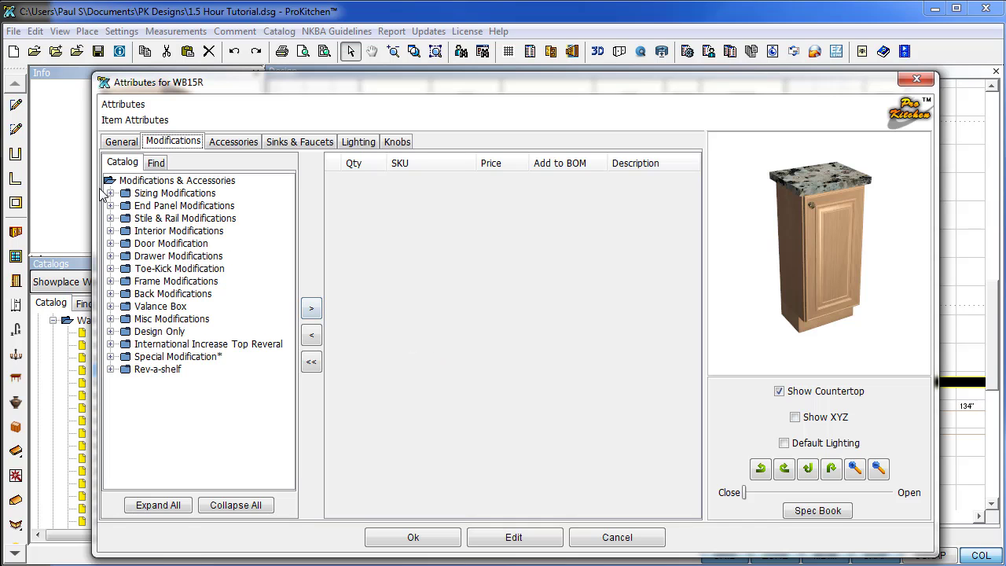
click(111, 194)
click(126, 219)
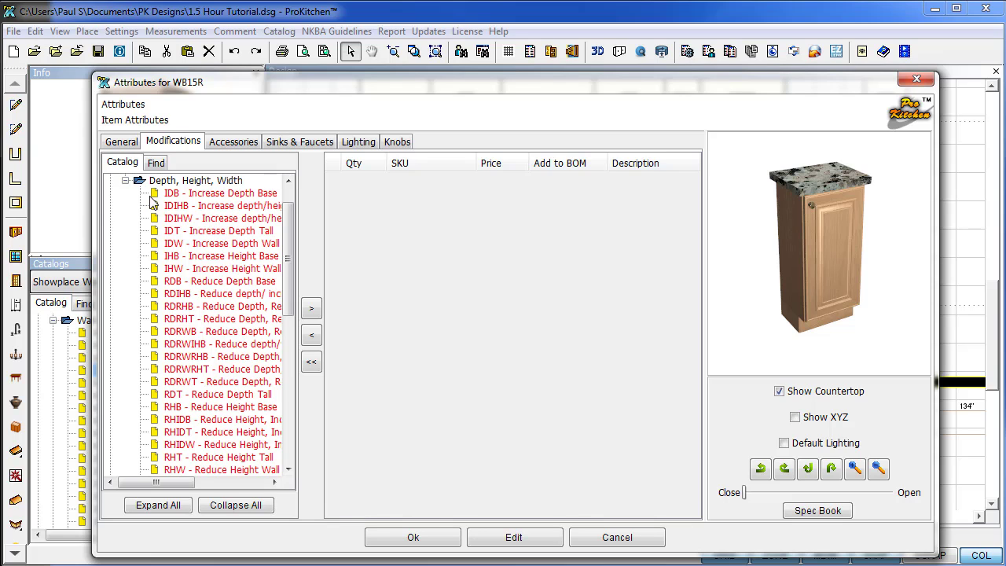
click(165, 194)
click(311, 309)
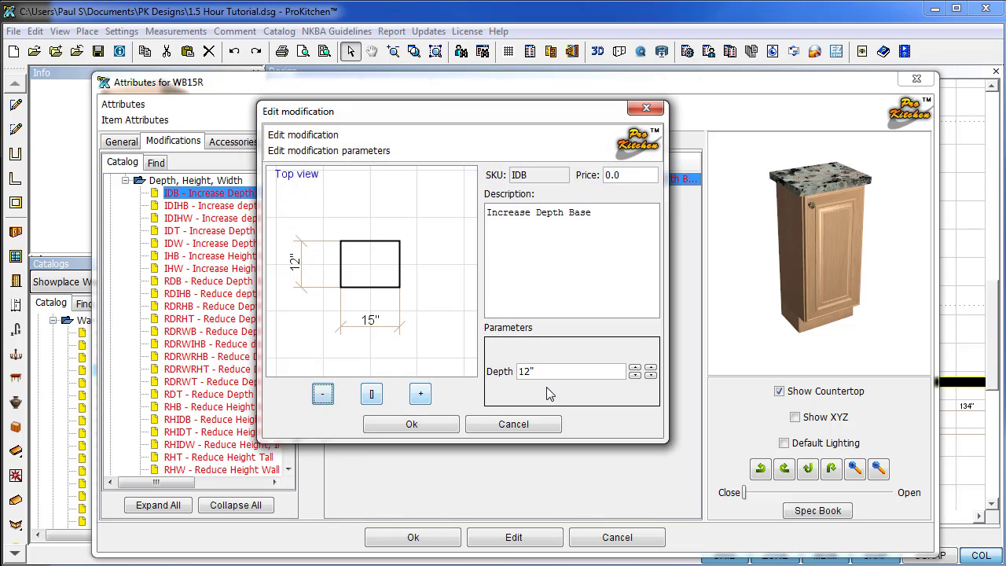
Set the IDB depth to 24 inches, apply it, and place WB15R after 2B36.
click(637, 375)
click(637, 375)
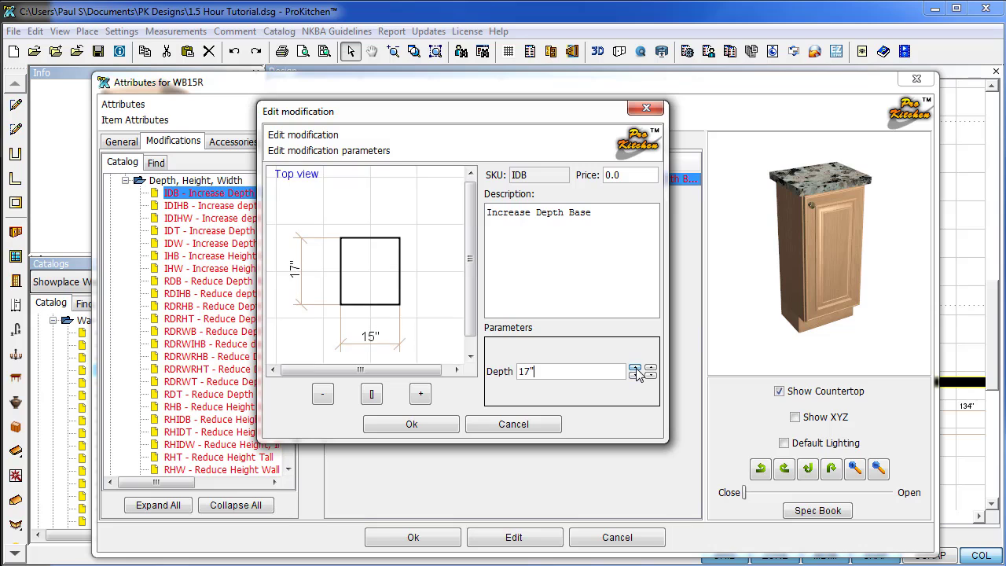
click(637, 375)
click(636, 375)
click(636, 368)
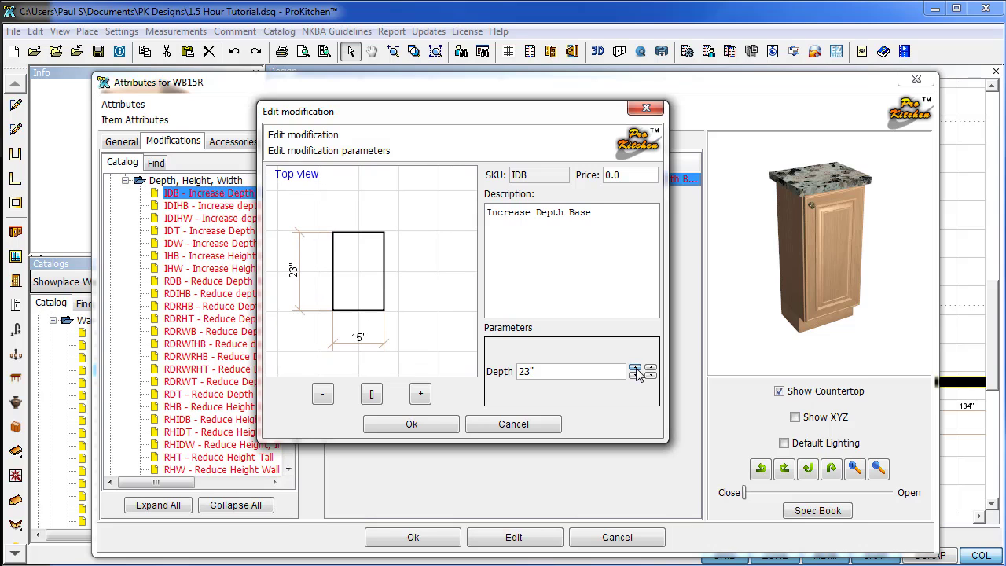
click(635, 368)
click(433, 425)
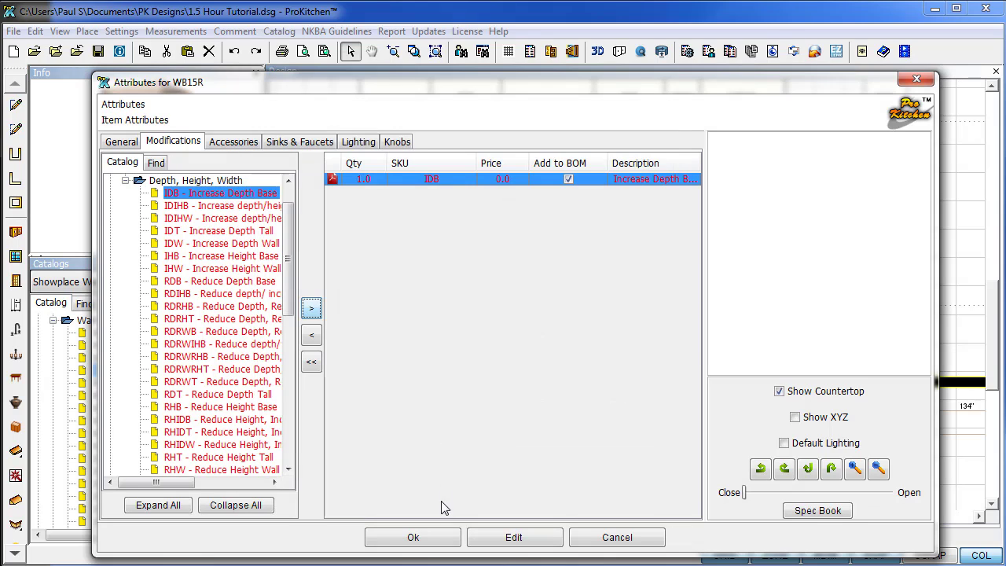
click(411, 538)
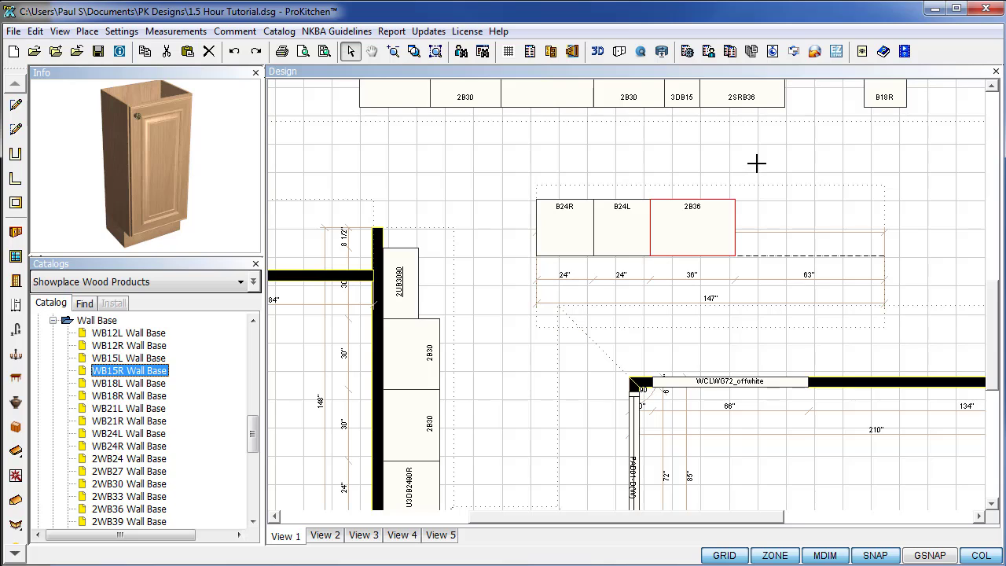
click(782, 247)
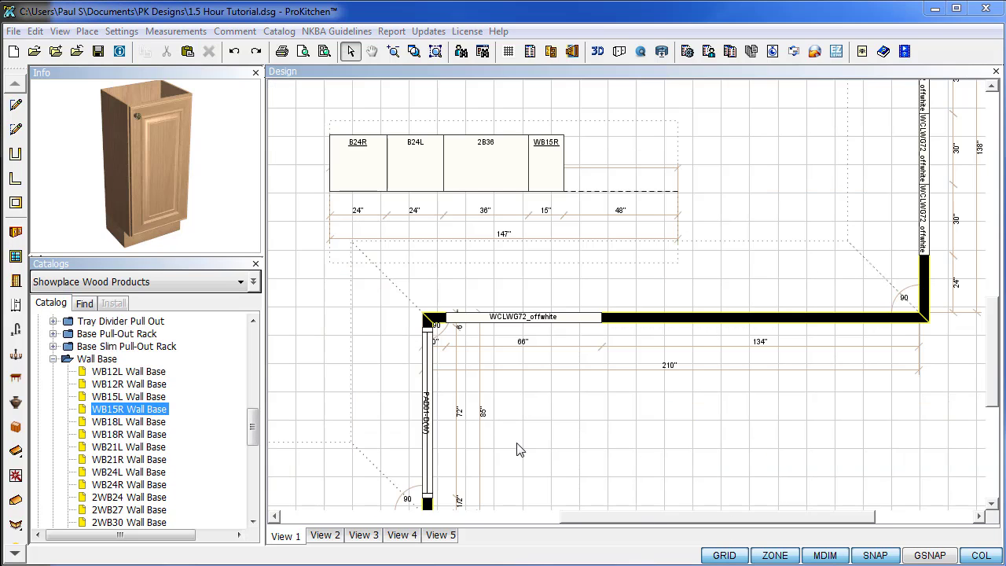
Place a 2B33 standard base cabinet right after the WB15R.
drag(252, 428, 253, 401)
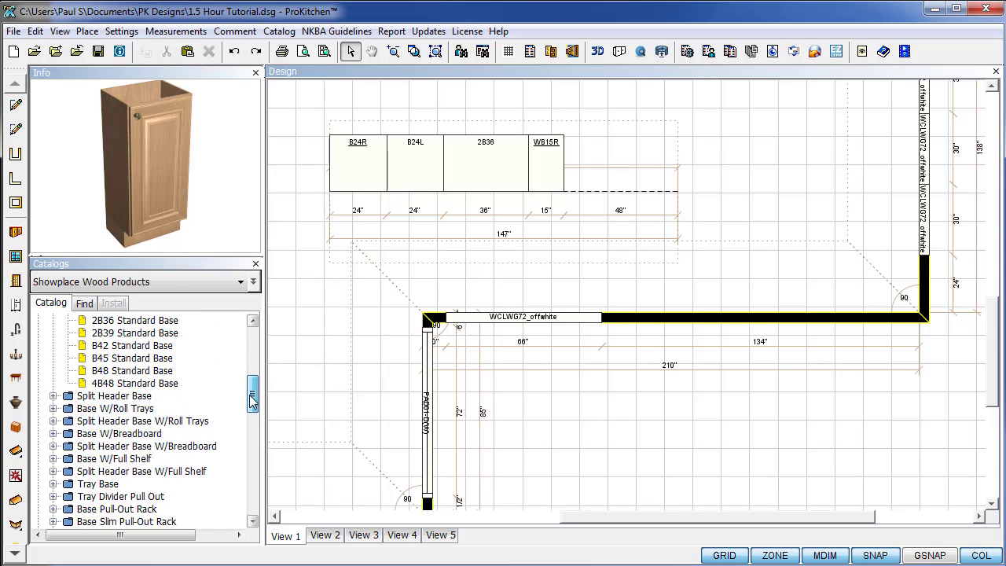
scroll(134, 408, up, 3)
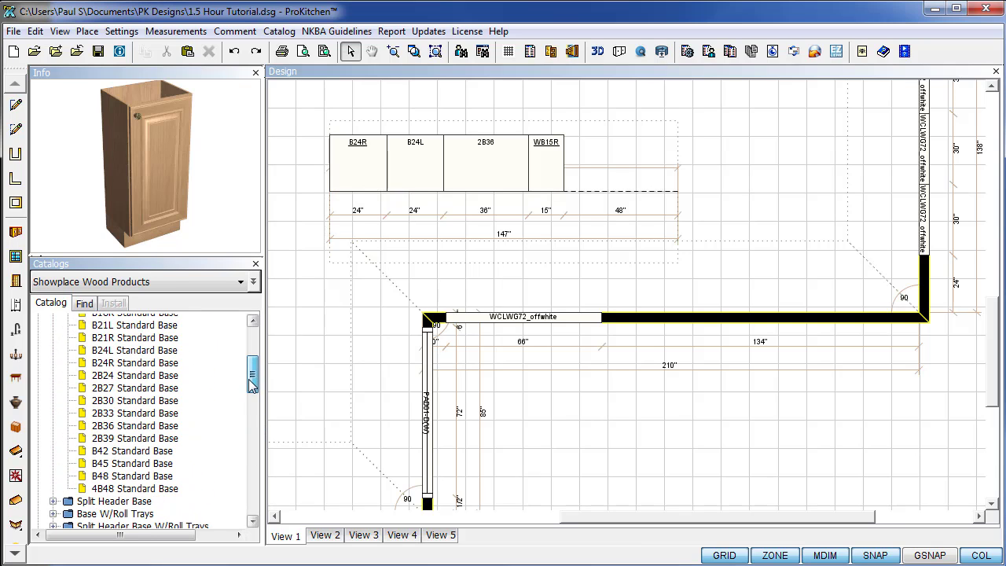
click(121, 416)
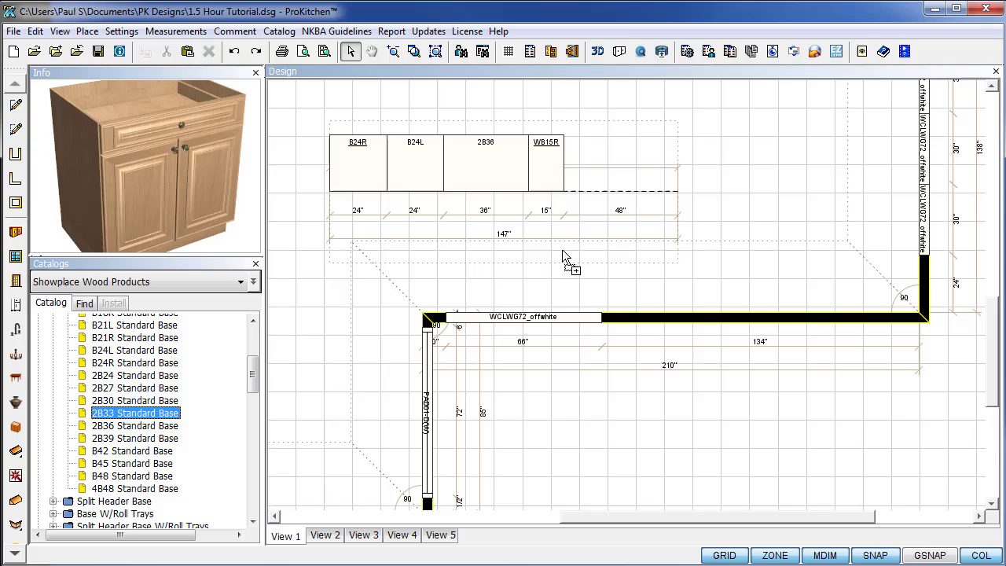
click(579, 167)
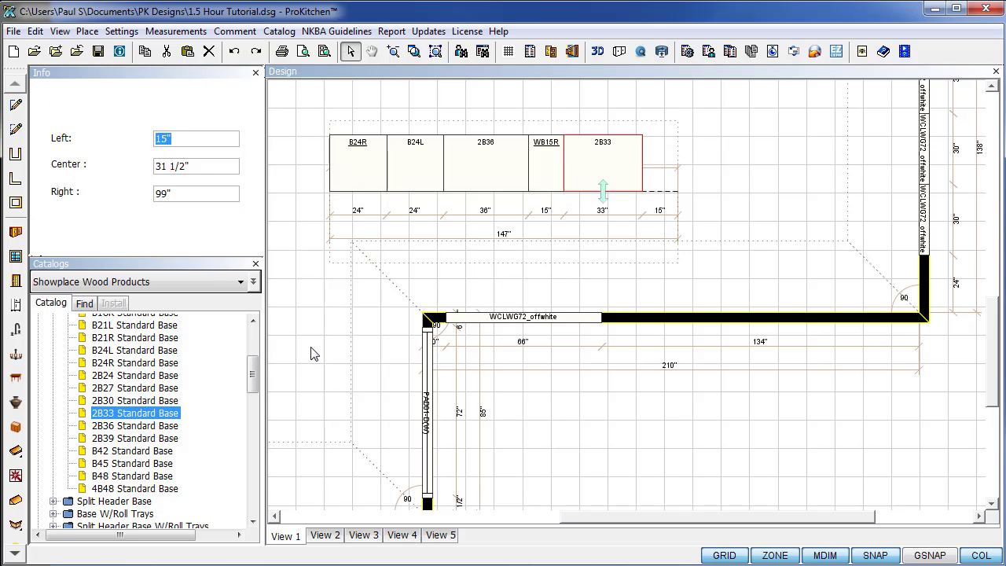
Set a 2WB36 wall base separately to the right of the run.
scroll(187, 401, down, 4)
scroll(188, 401, down, 7)
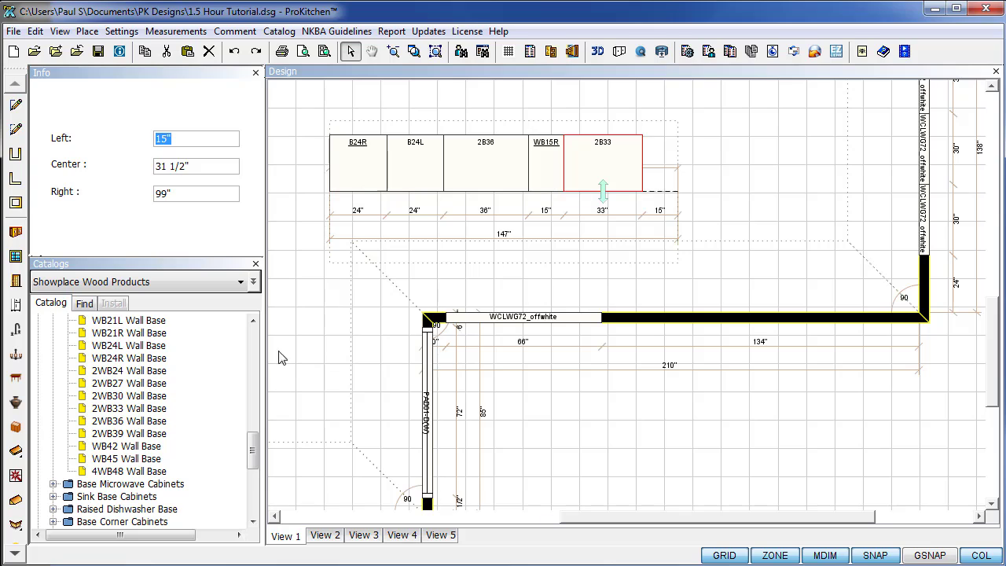
click(127, 428)
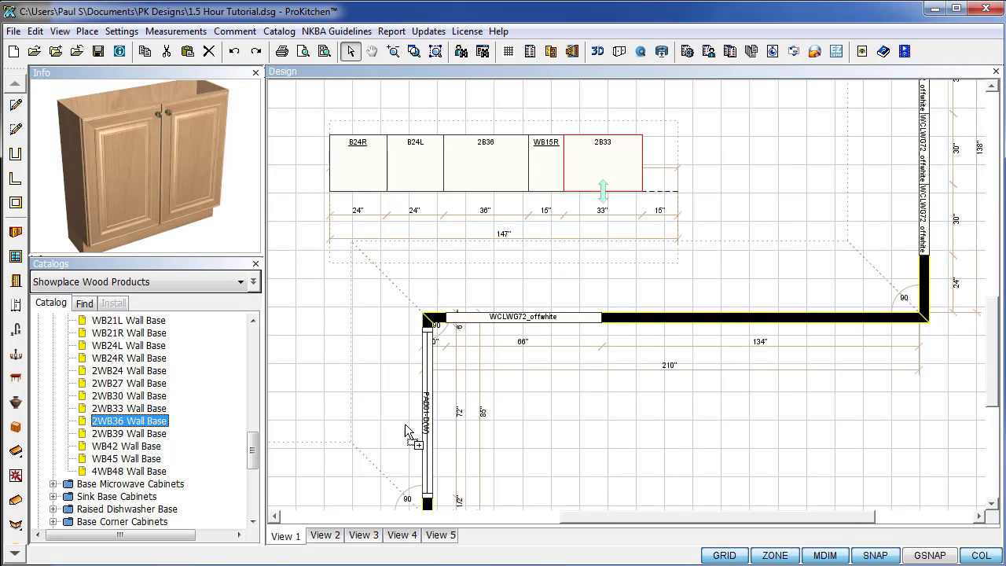
click(732, 169)
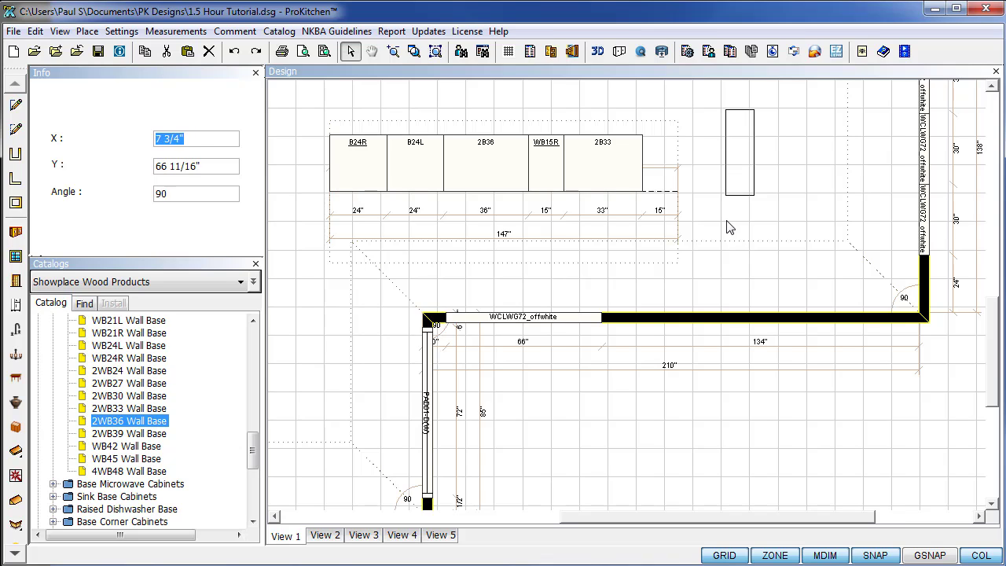
click(728, 228)
Add the IDB increase-depth modification to the 2WB36 through its Attributes.
right_click(751, 187)
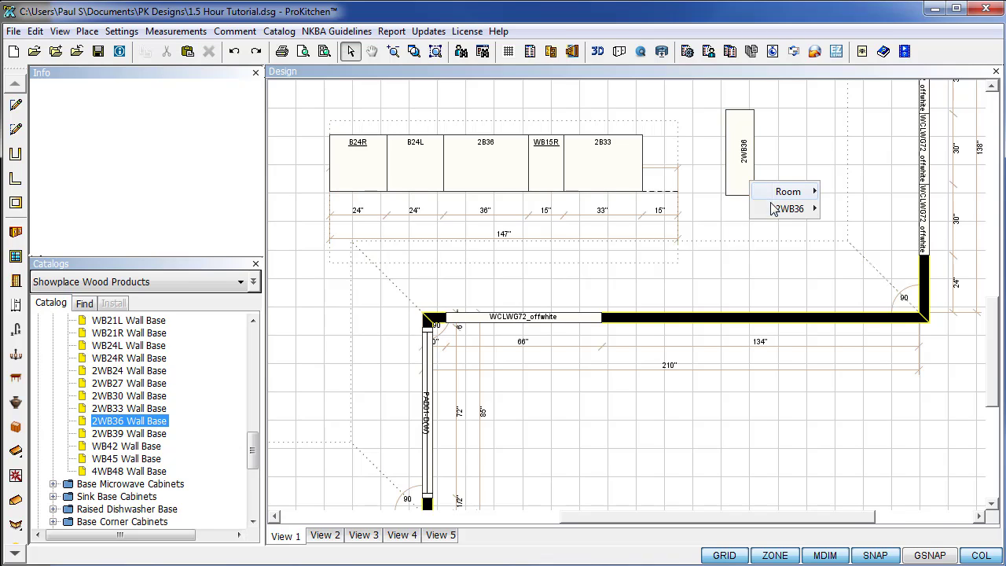
mouse_move(791, 208)
click(862, 530)
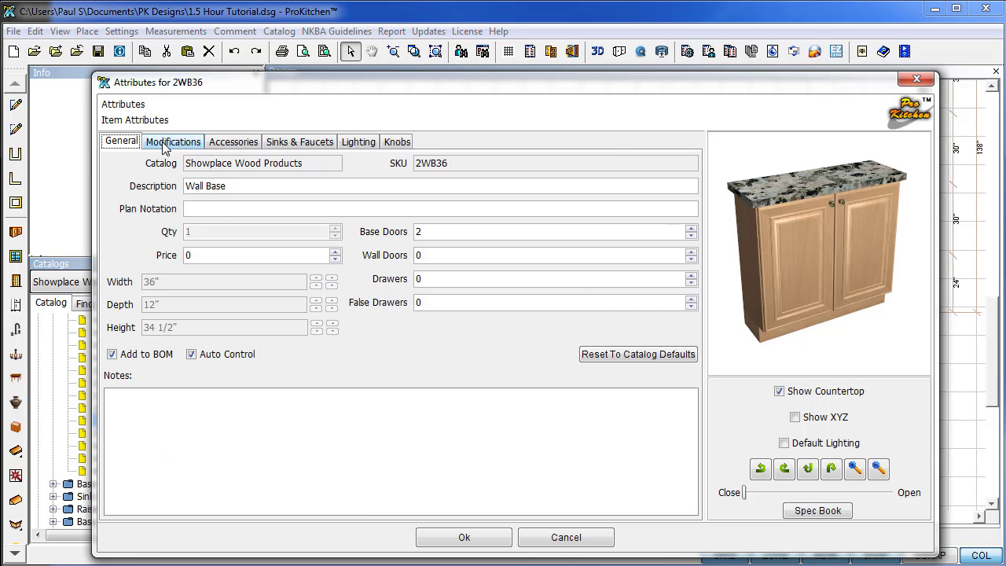
click(166, 141)
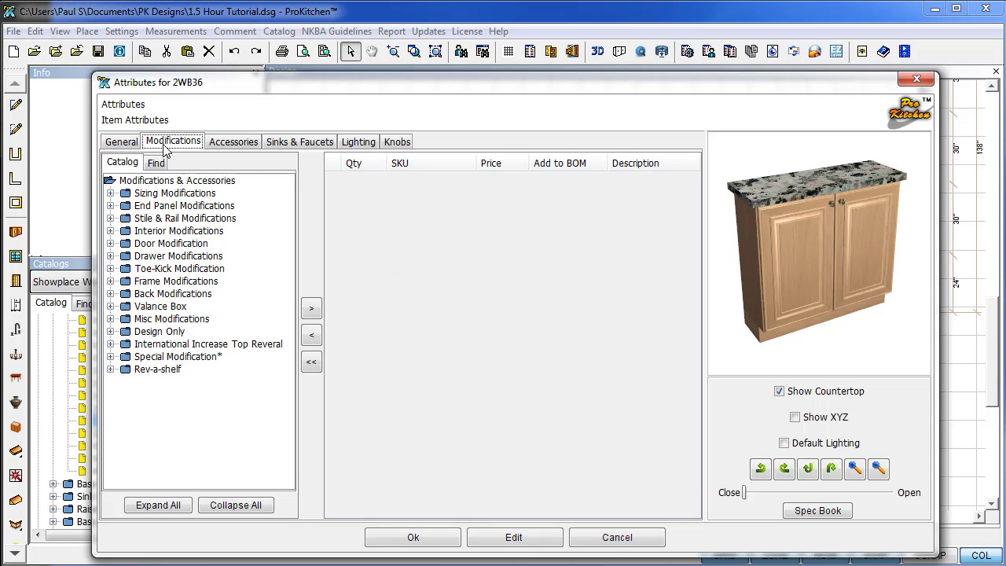
click(111, 194)
click(125, 218)
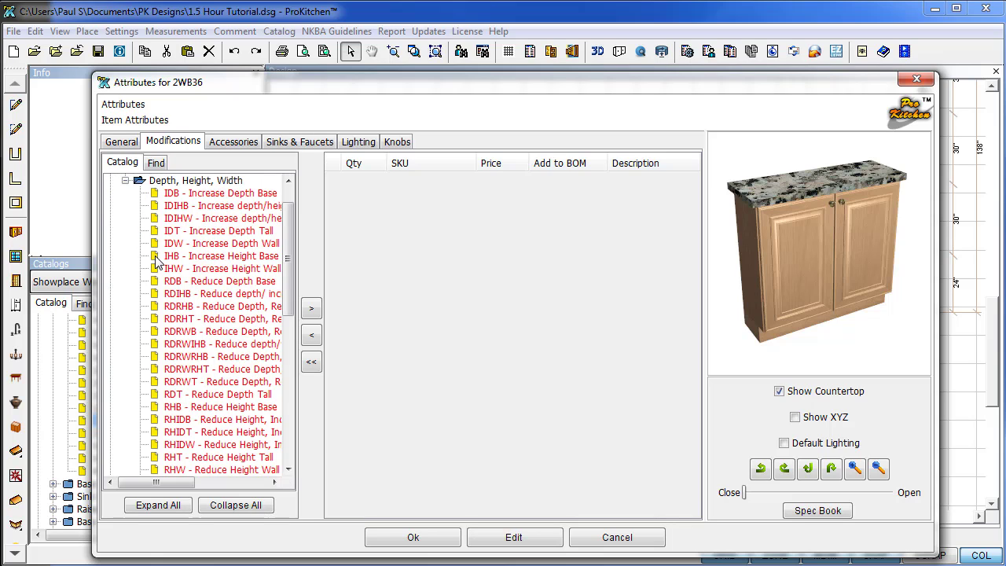
click(174, 193)
click(311, 308)
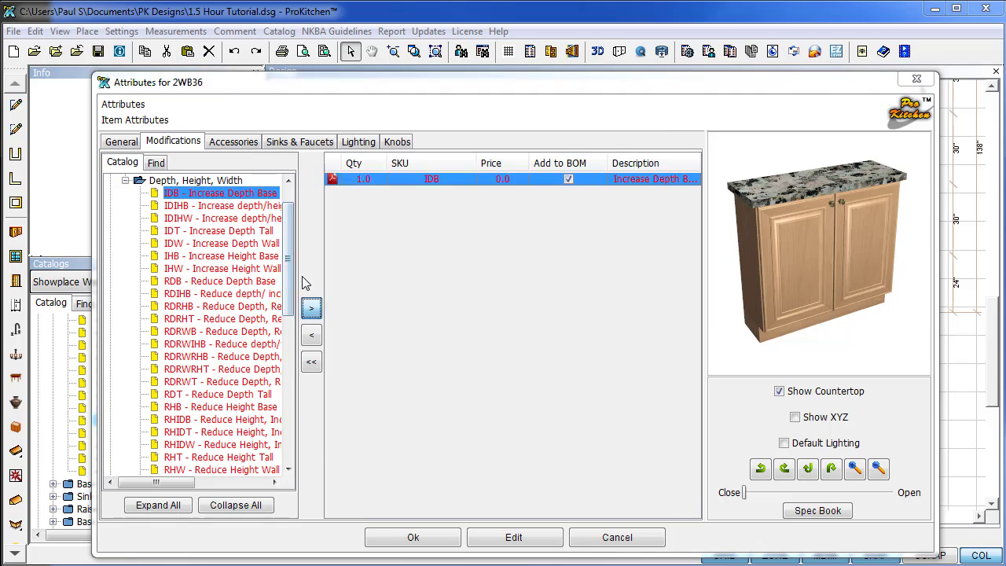
Set the IDB depth to 15 inches and apply the attributes.
click(635, 369)
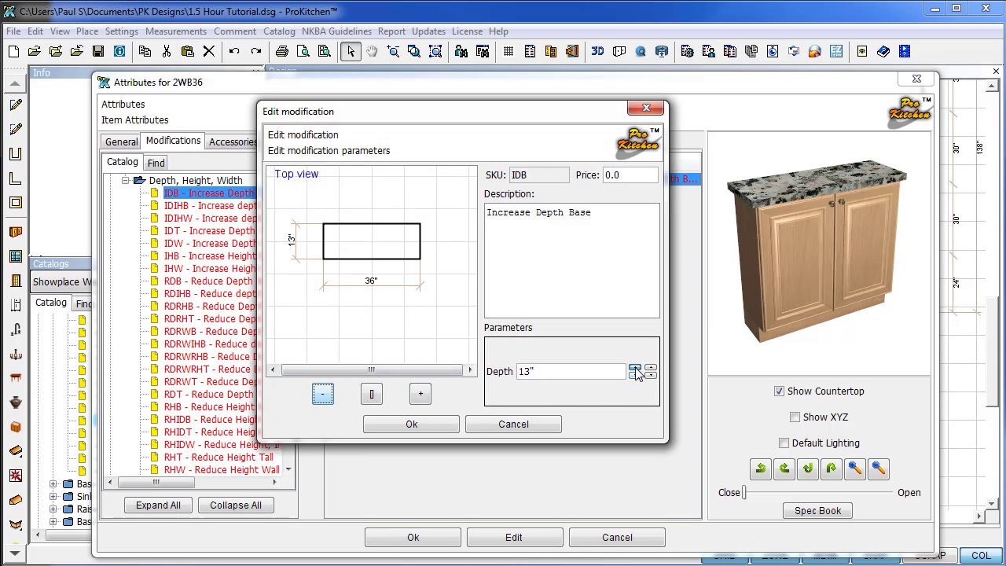
click(635, 369)
click(635, 369)
click(634, 369)
click(635, 376)
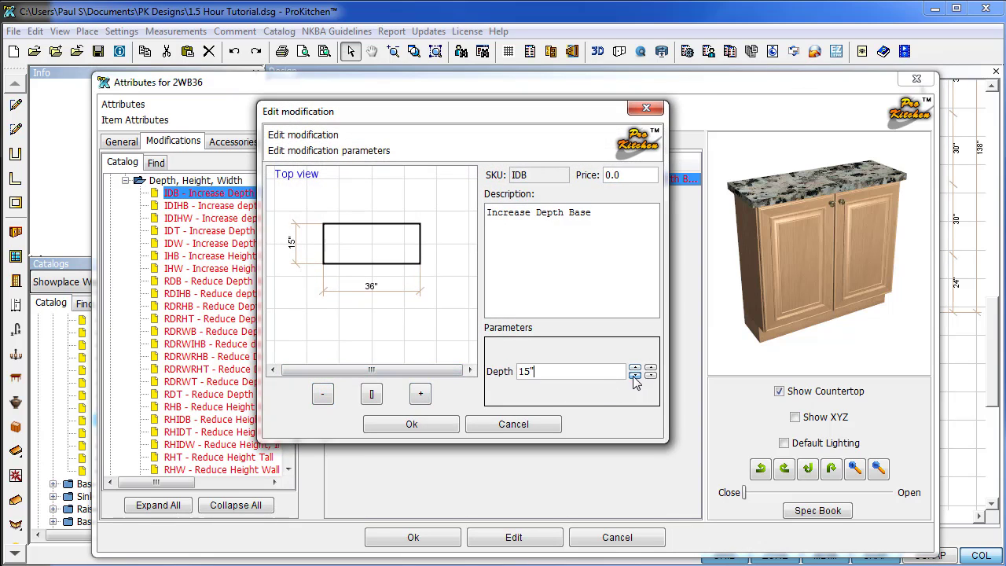
click(440, 426)
click(410, 538)
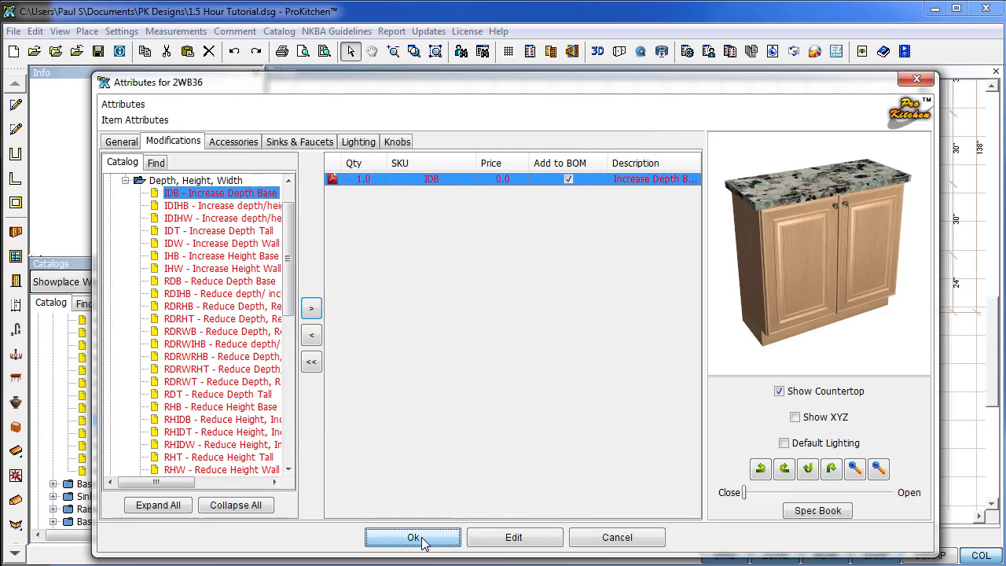
Open the 2WB36 modifications and expand End Panel > Decorative Panel items.
right_click(742, 186)
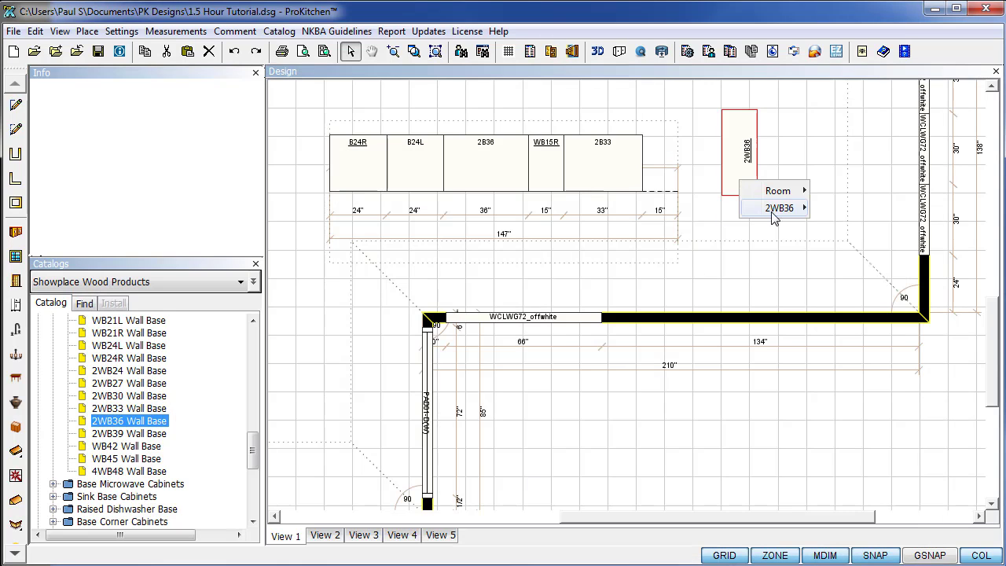
mouse_move(780, 207)
click(851, 529)
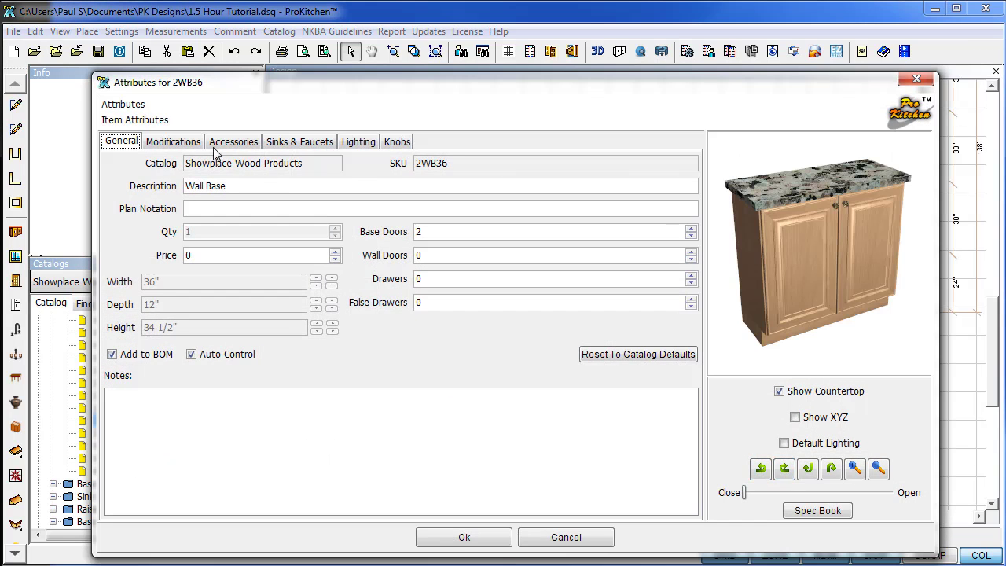
click(175, 141)
click(111, 206)
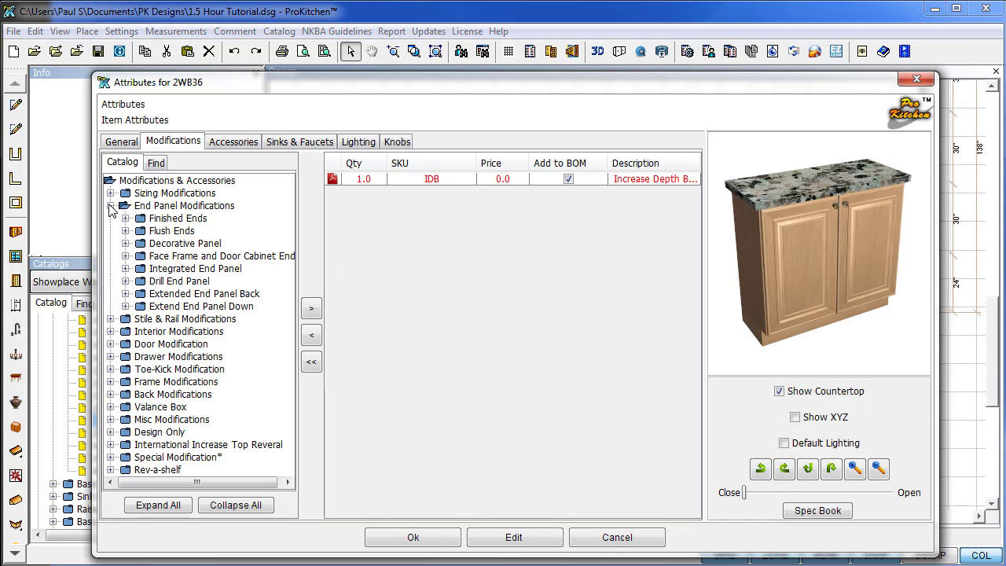
click(125, 244)
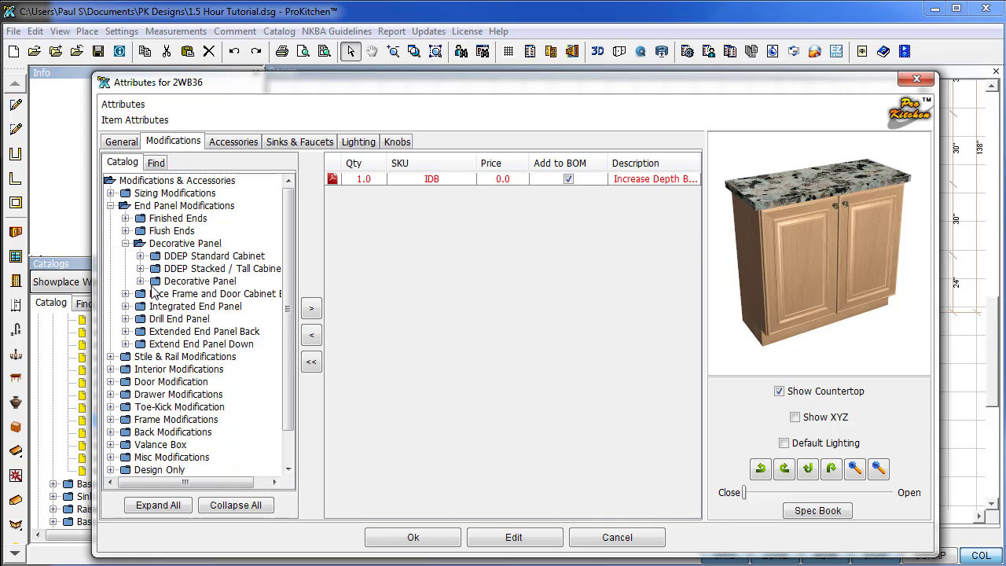
click(140, 280)
Add the DDEP15LR decorative panel to the 2WB36 and confirm.
scroll(173, 338, down, 6)
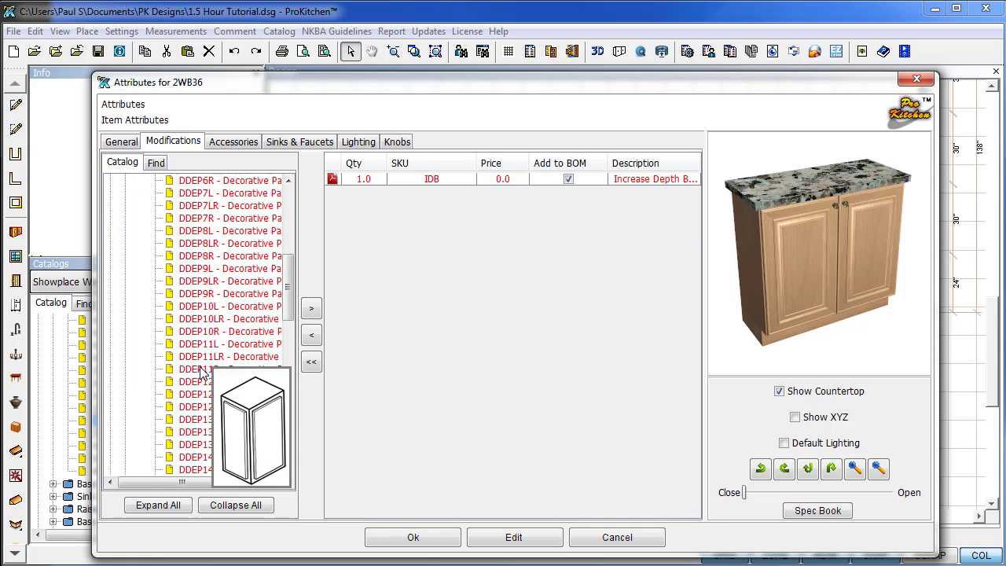
scroll(203, 373, down, 4)
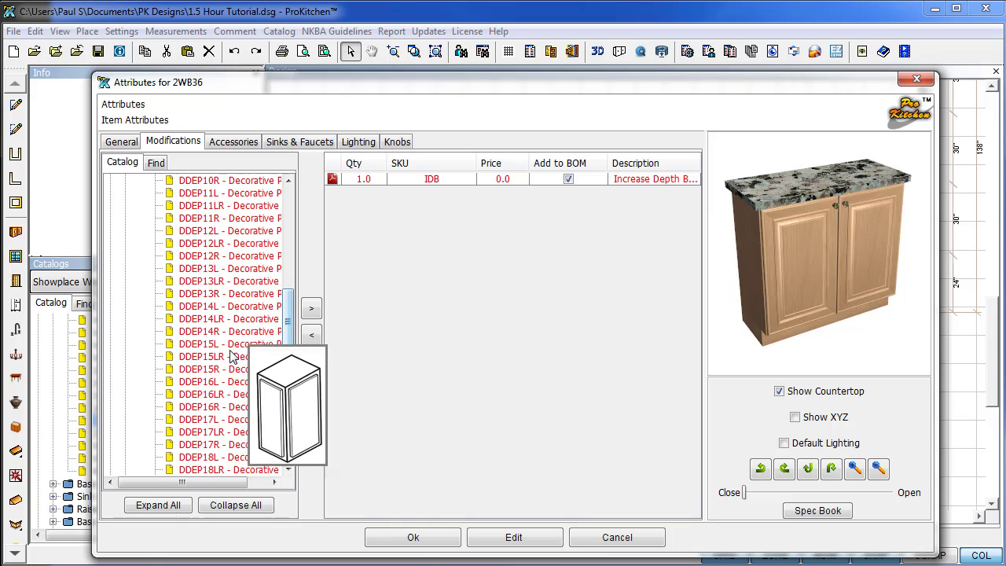
click(220, 357)
click(311, 308)
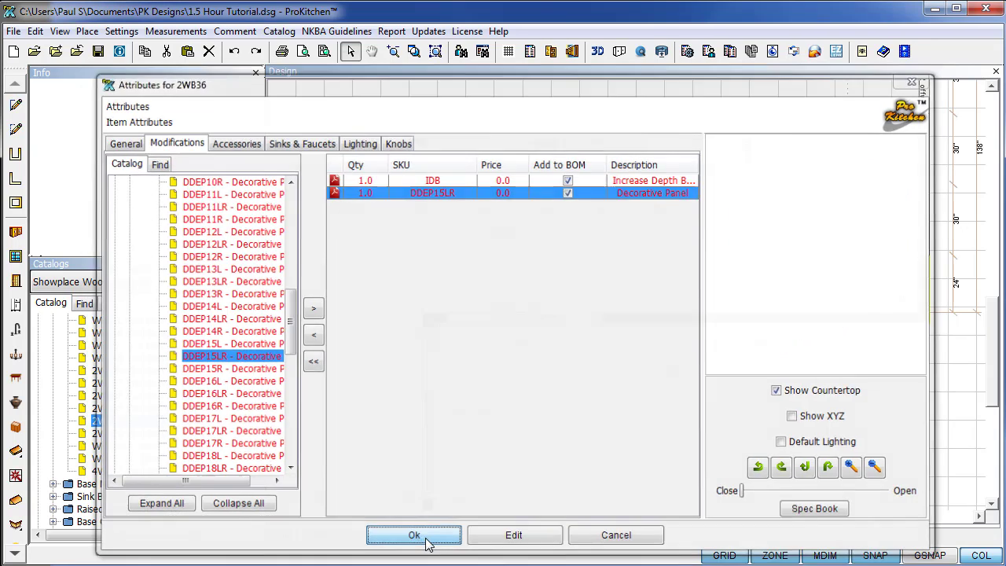
click(425, 539)
right_click(741, 184)
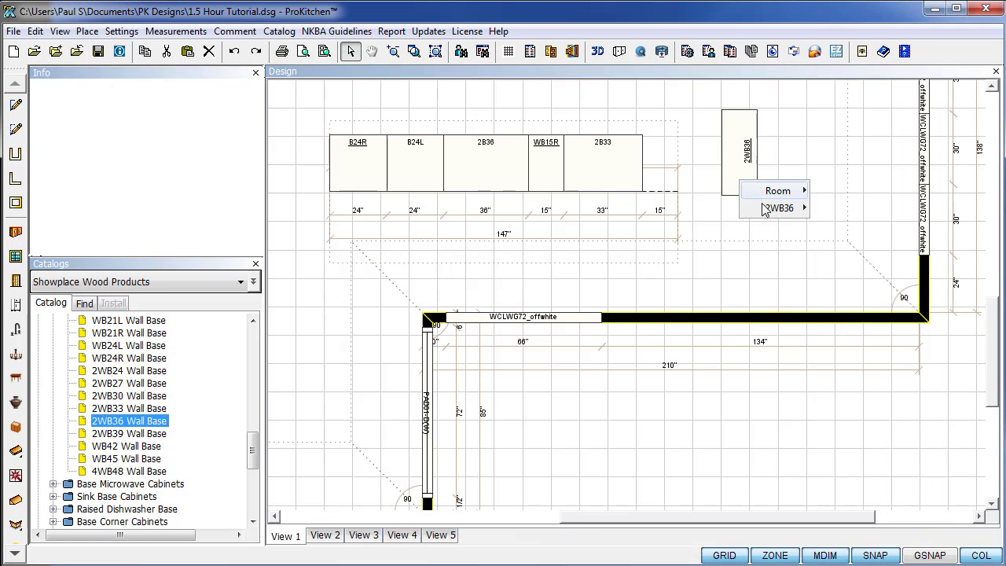
Move the 2WB36 into the last 15 inches after the 2B33, completing the 147-inch run.
mouse_move(771, 208)
click(833, 225)
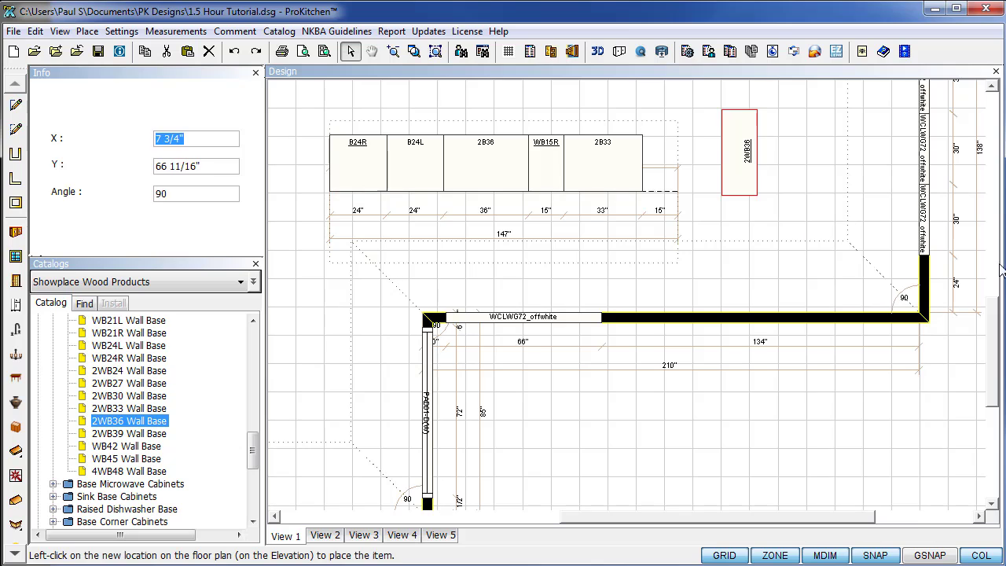
drag(993, 338, 996, 320)
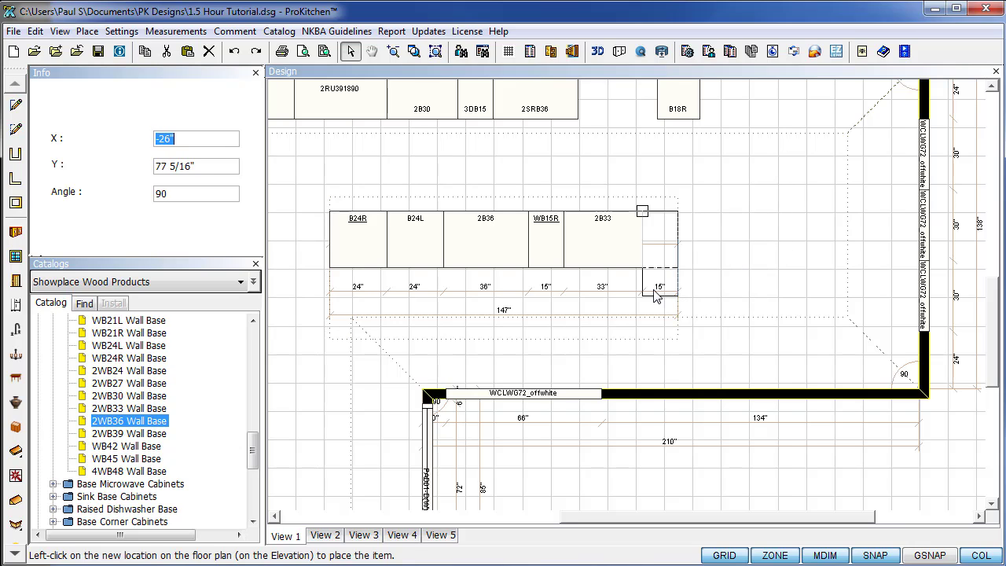
click(656, 289)
click(733, 272)
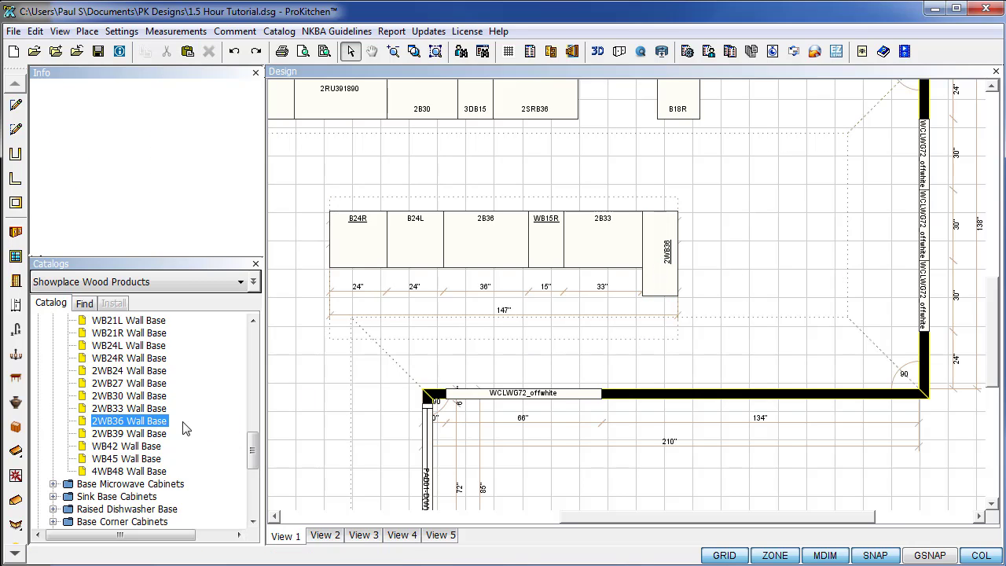
Place four 2WB33 wall bases side by side behind the island's base cabinets.
click(132, 409)
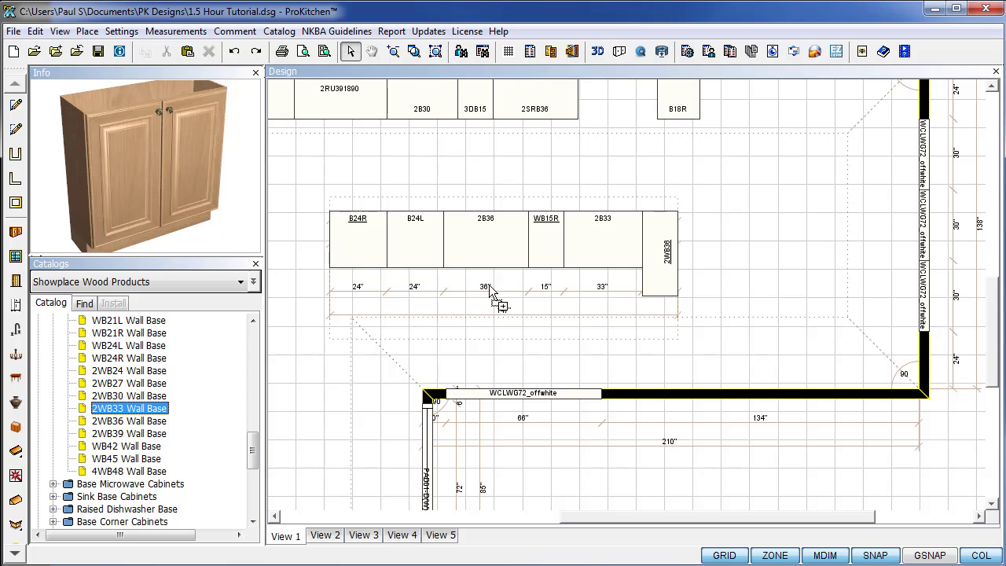
click(565, 297)
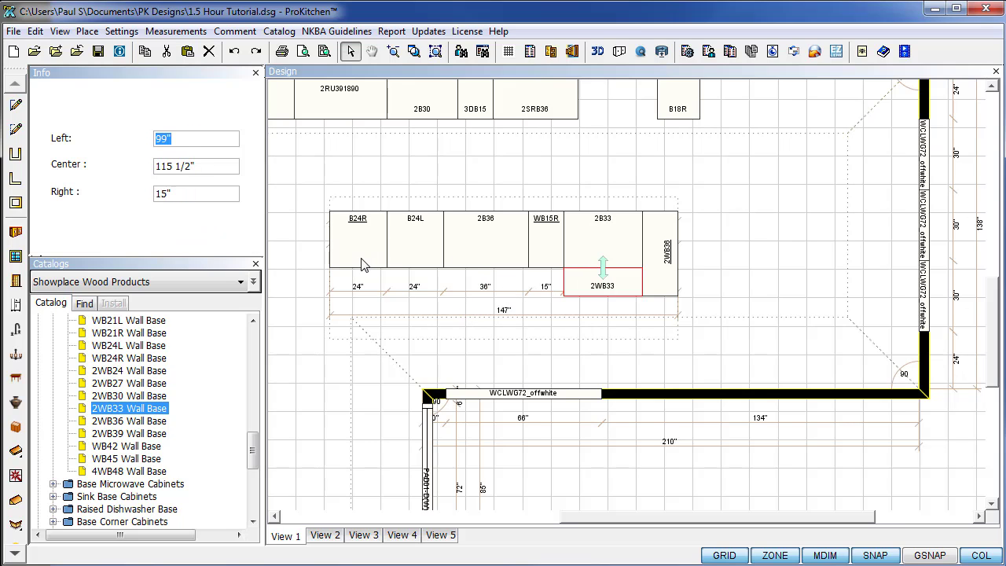
click(134, 409)
click(503, 303)
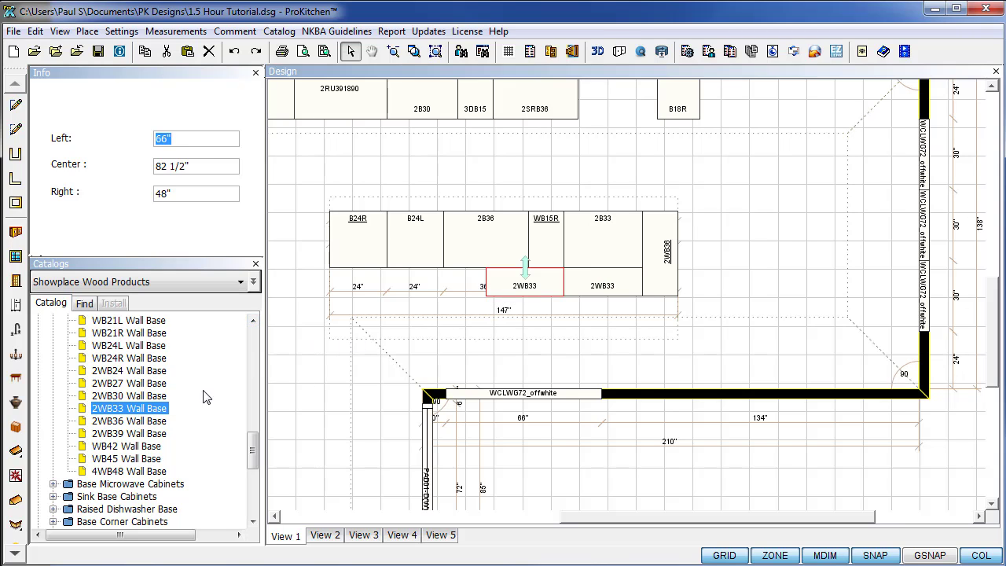
click(124, 409)
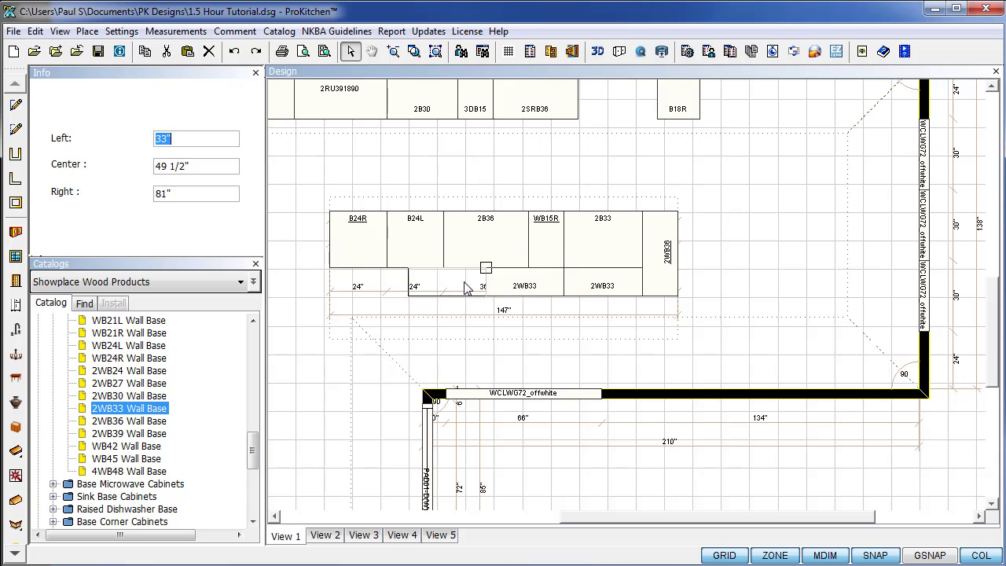
click(465, 289)
click(126, 414)
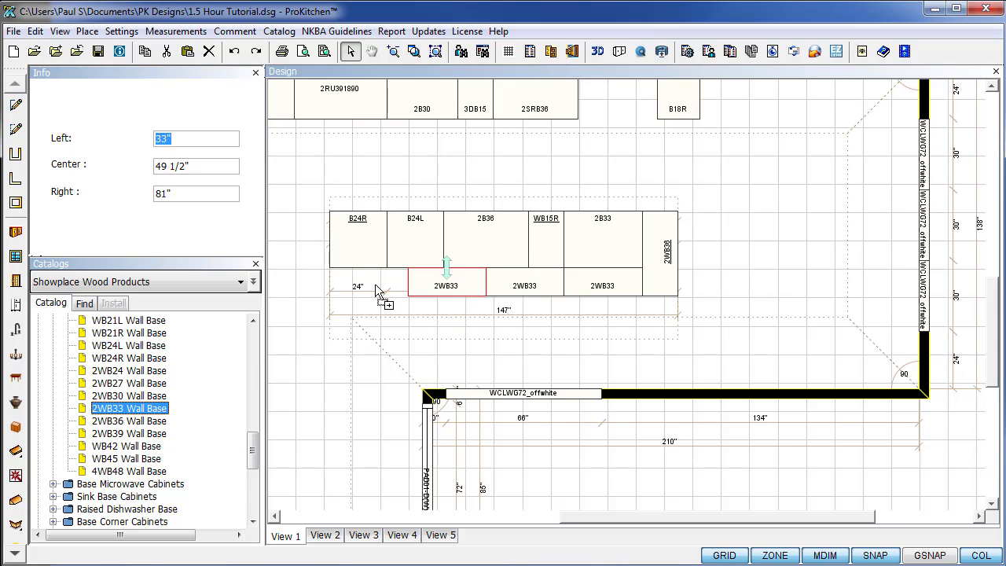
click(383, 292)
right_click(379, 291)
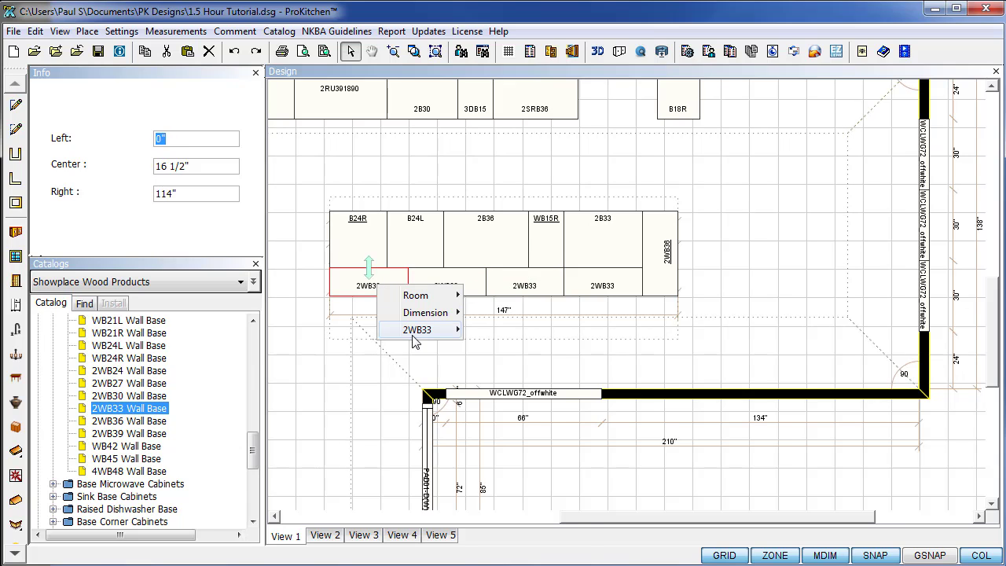
mouse_move(417, 331)
click(995, 327)
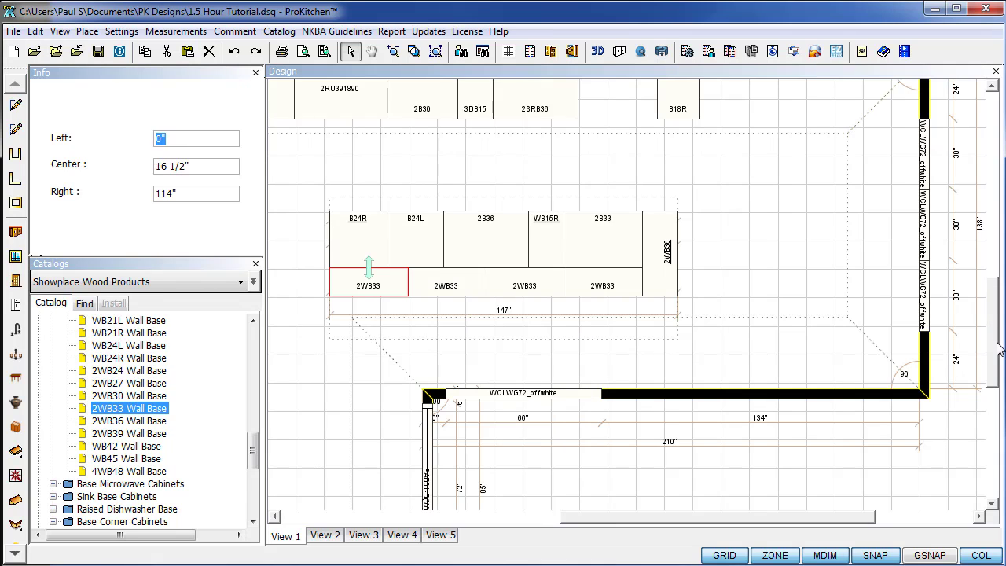
scroll(995, 346, down, 4)
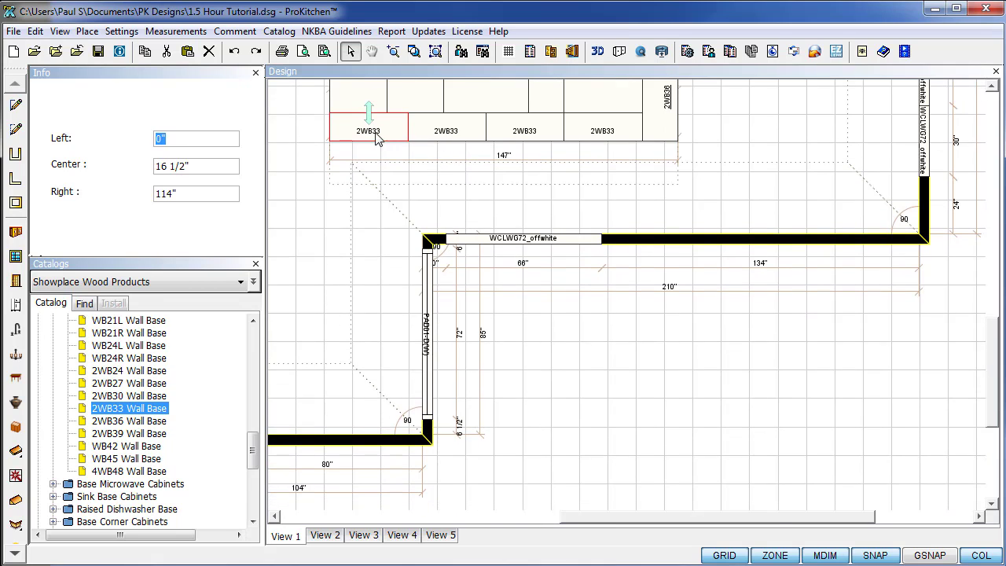
Open the leftmost 2WB33's modifications and list the Decorative Panel items.
right_click(373, 128)
mouse_move(413, 153)
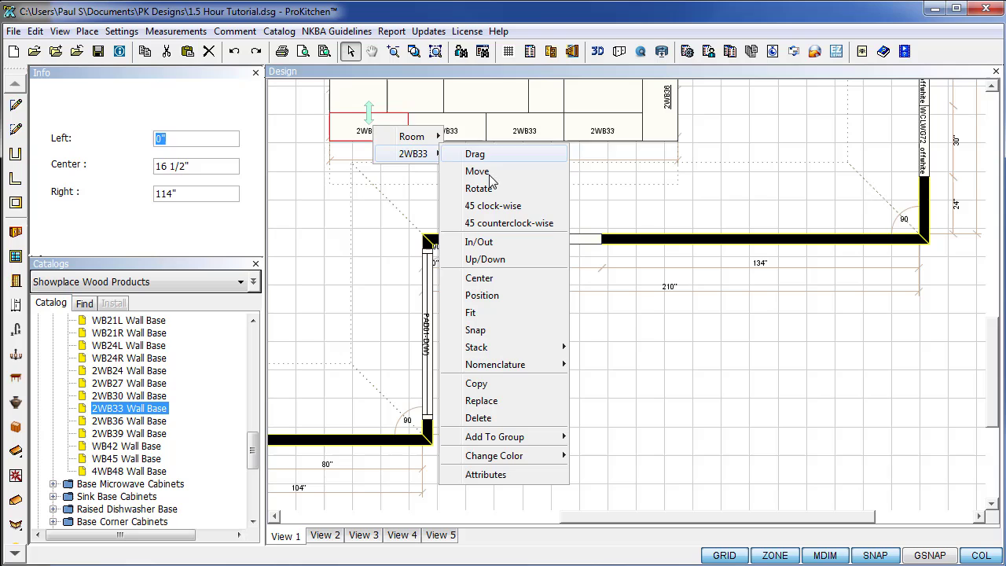
click(489, 474)
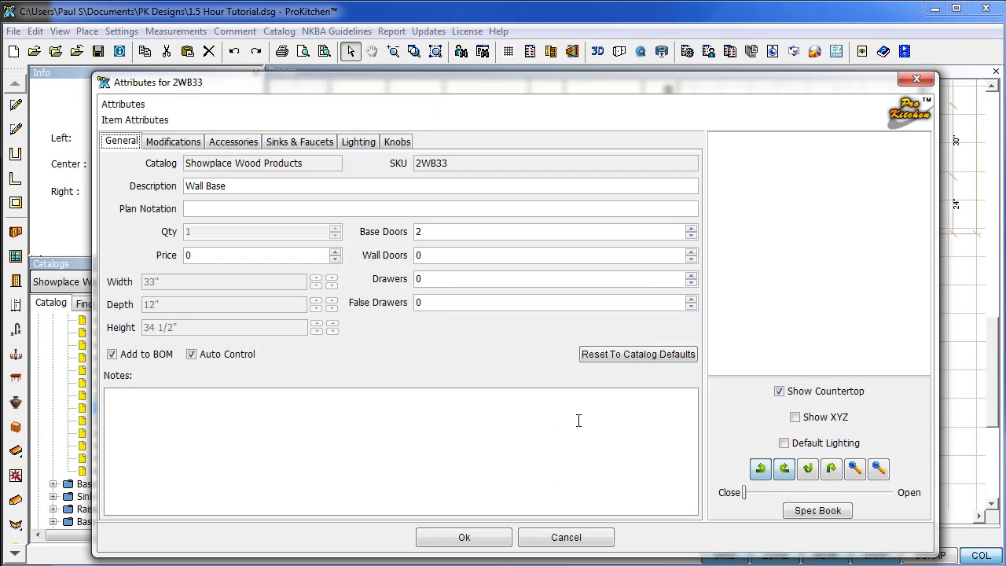
click(173, 143)
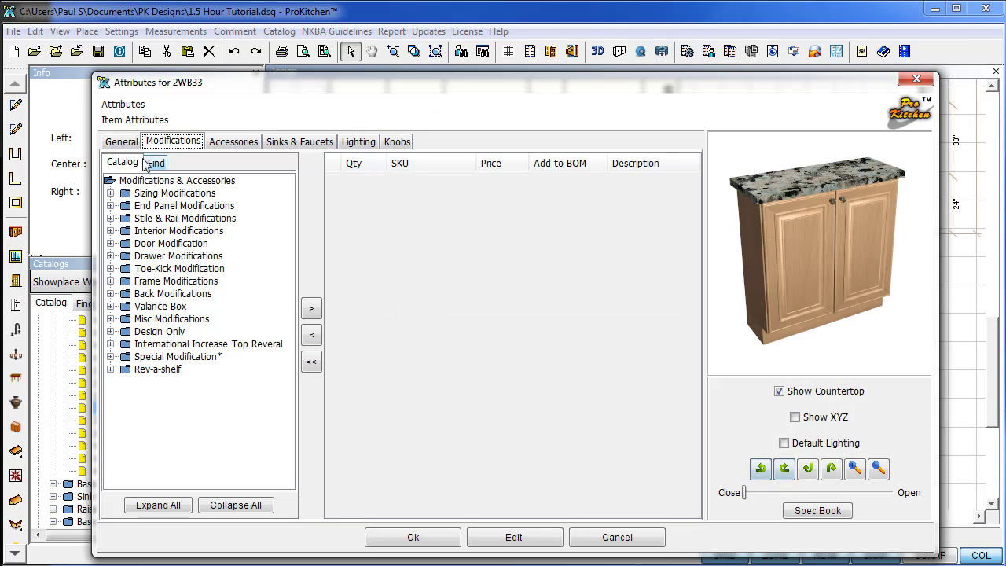
click(110, 205)
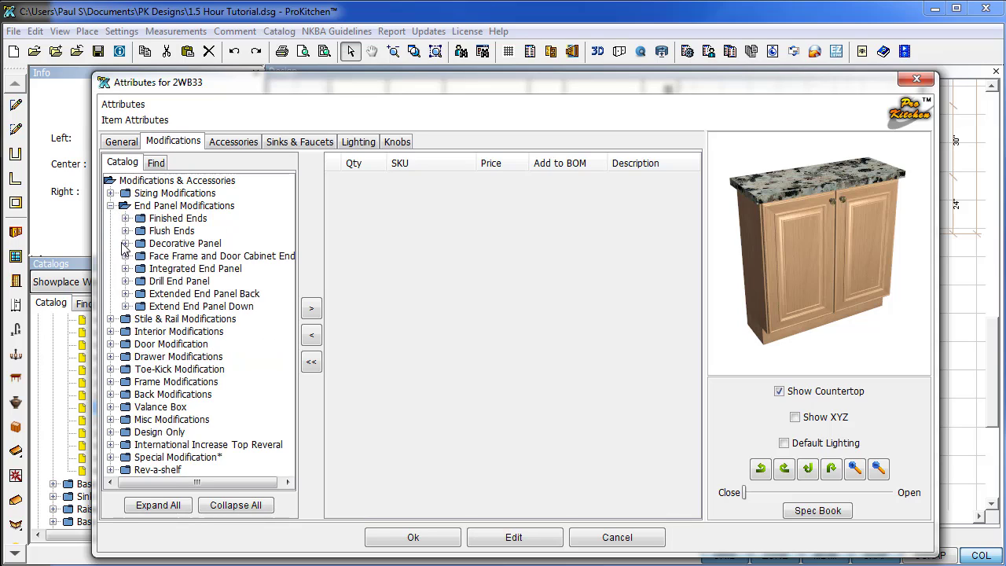
click(125, 244)
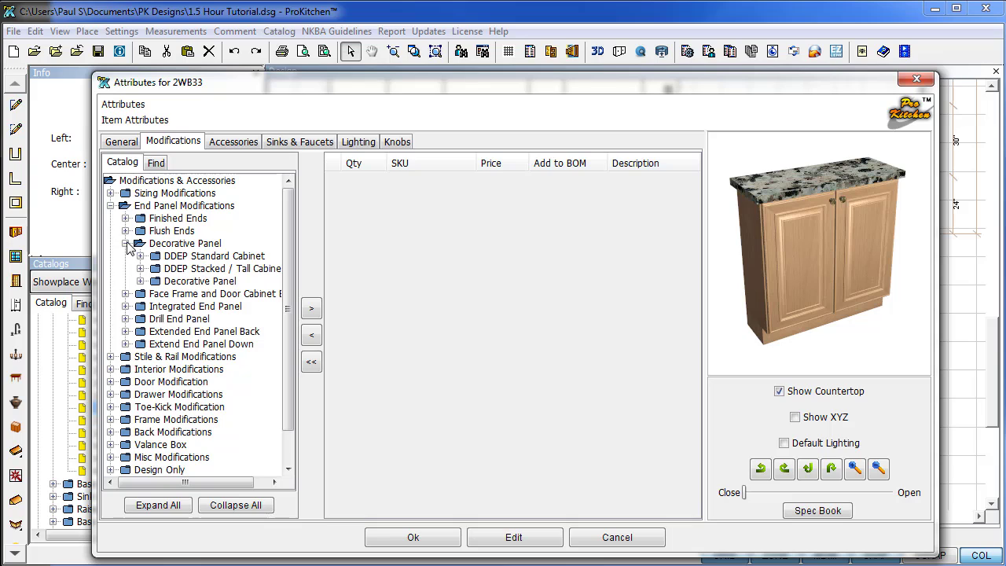
click(125, 244)
click(126, 244)
click(141, 281)
mouse_move(236, 309)
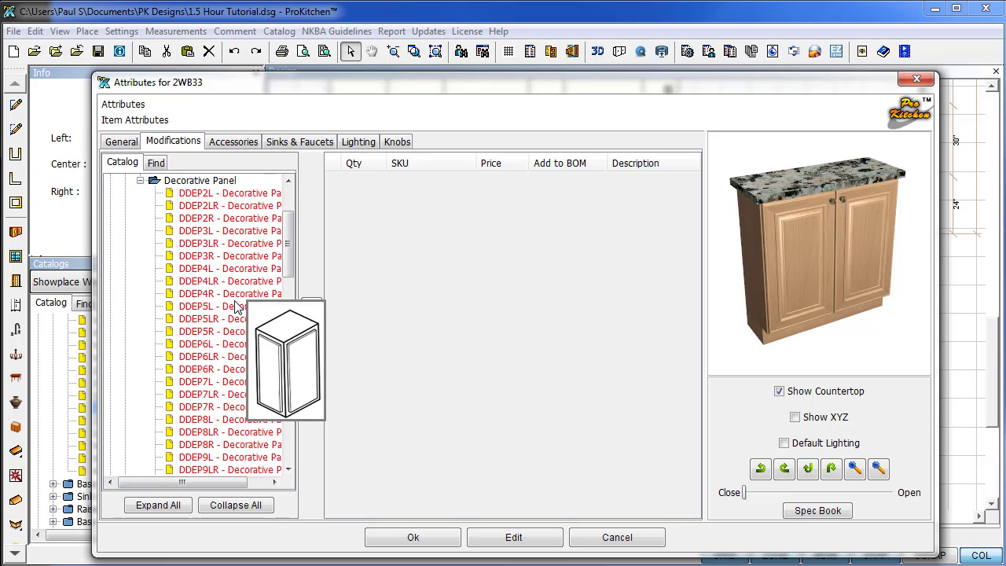
Add the DDEP12L decorative panel to that 2WB33 and confirm.
scroll(237, 350, down, 4)
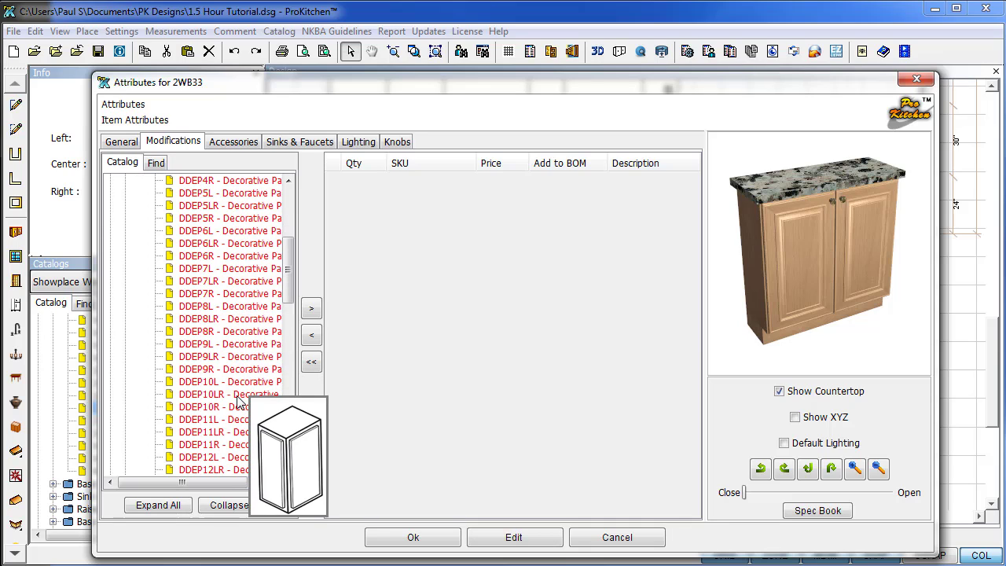
scroll(239, 403, down, 1)
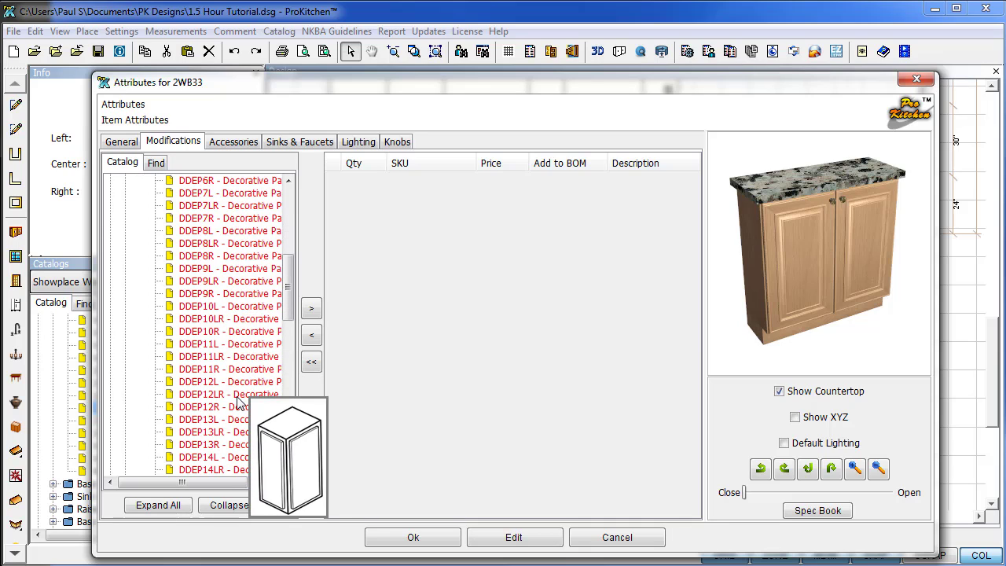
click(230, 381)
click(311, 308)
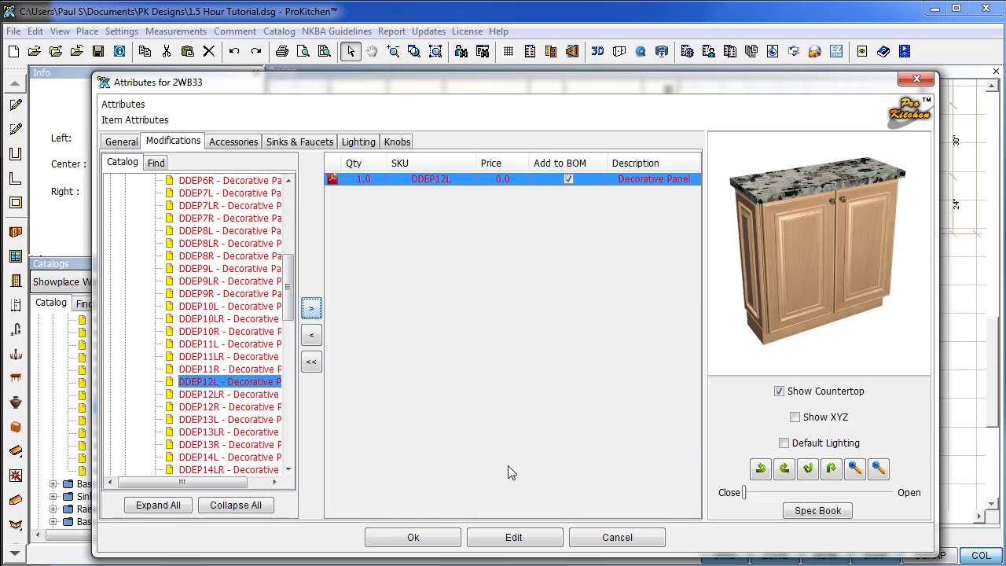
click(439, 538)
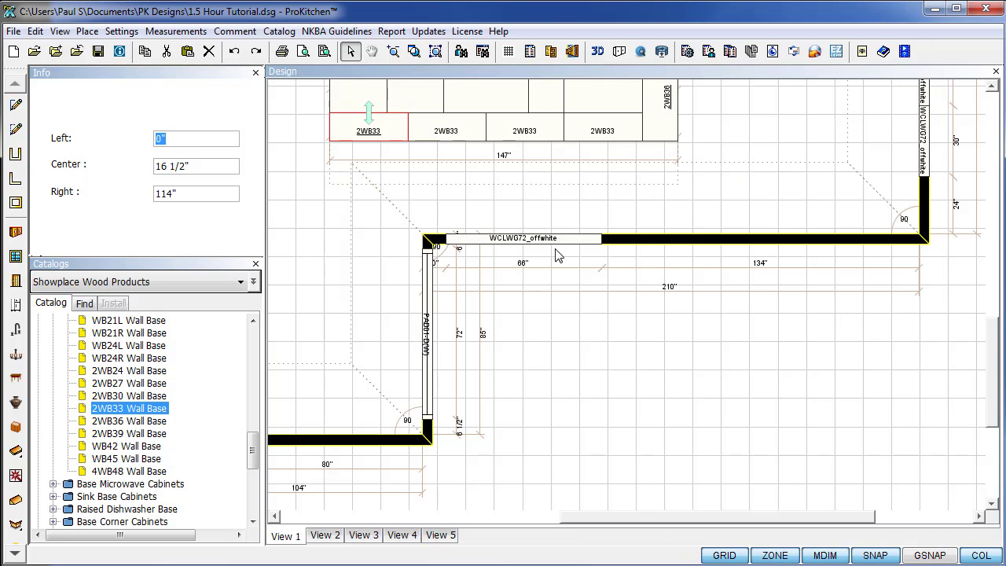
Zoom to fit the plan and show the catalog's Walls > Standard Walls > 30" High list.
click(436, 51)
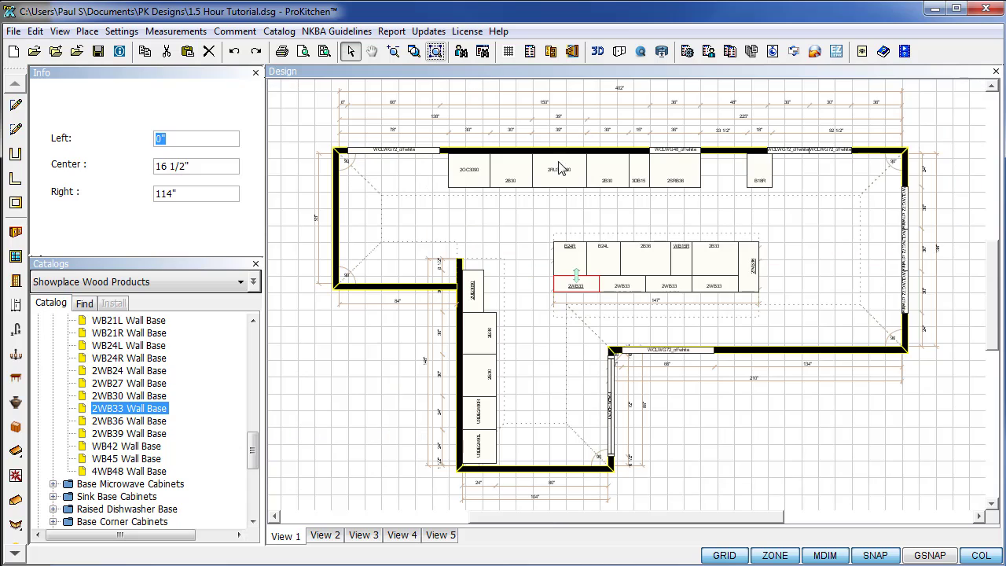
click(815, 276)
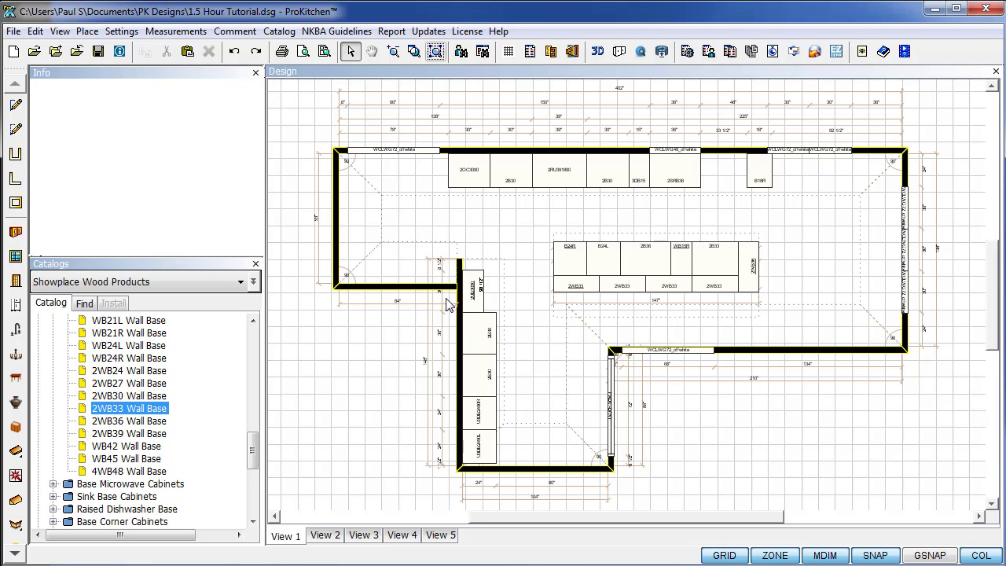
drag(254, 453, 254, 346)
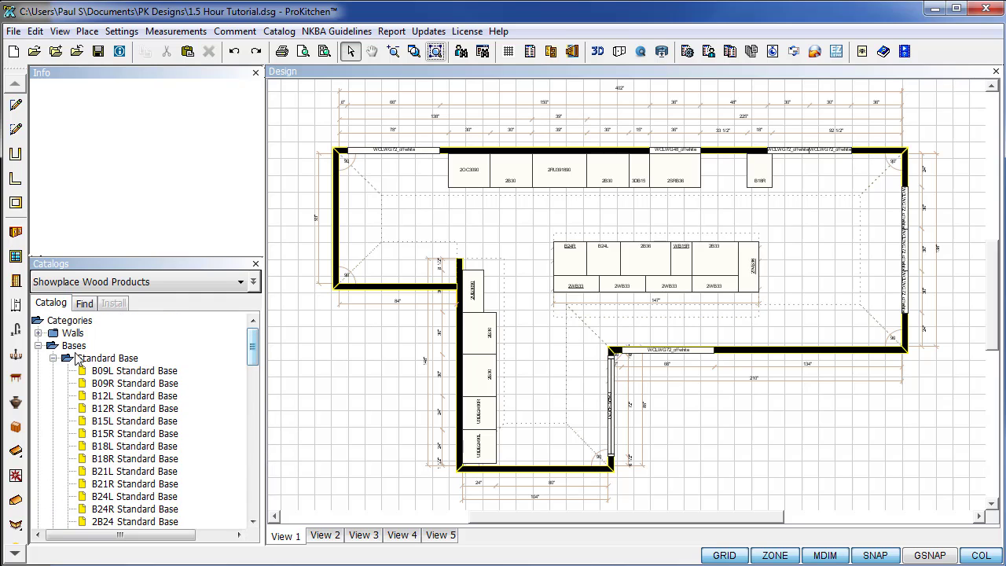
click(38, 346)
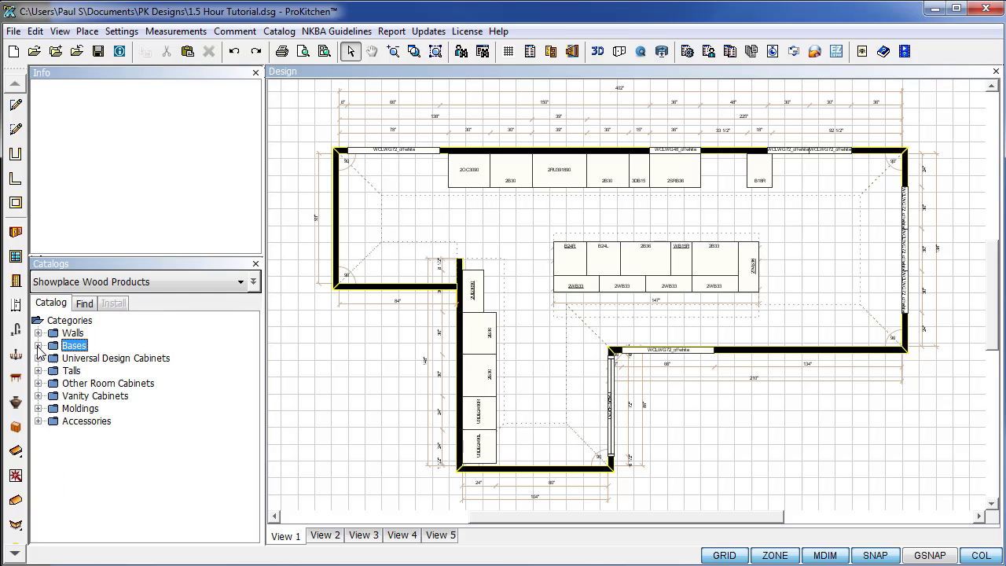
click(38, 334)
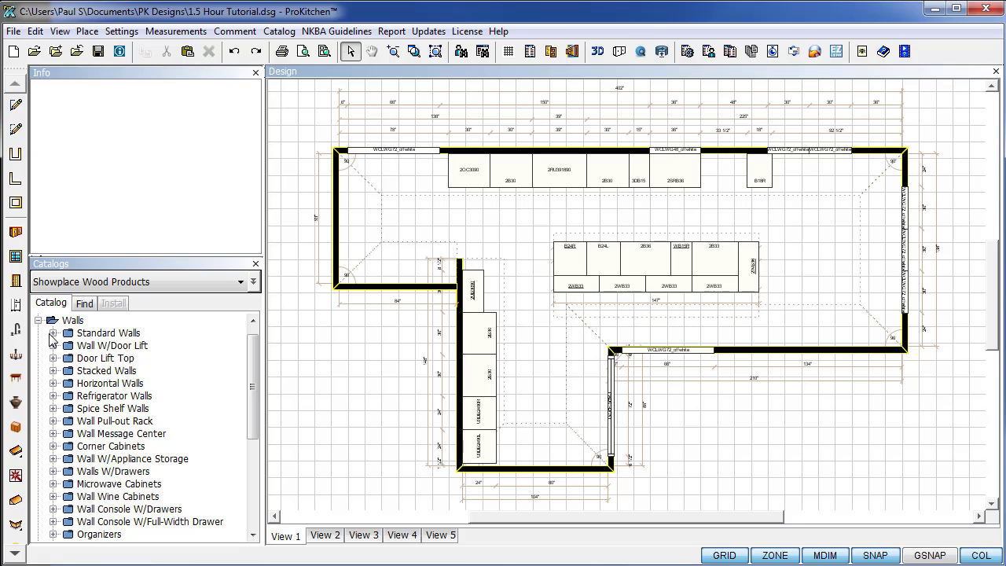
click(52, 346)
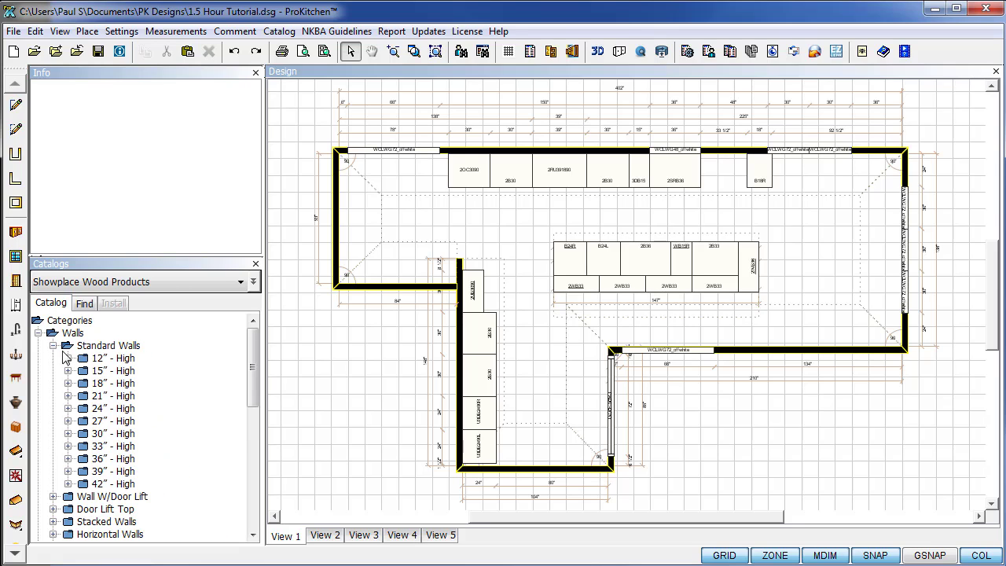
click(68, 433)
scroll(69, 431, down, 3)
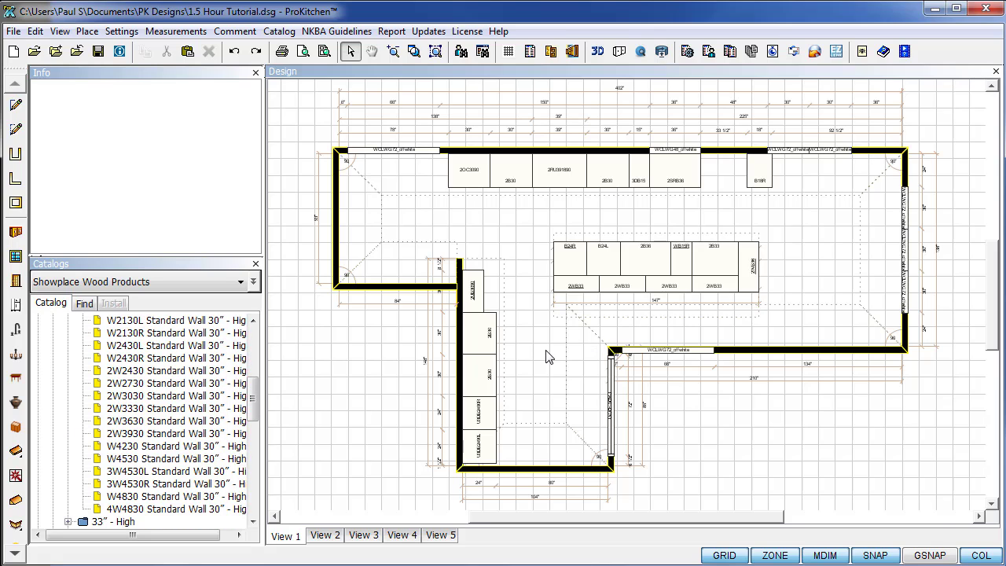
scroll(548, 356, up, 2)
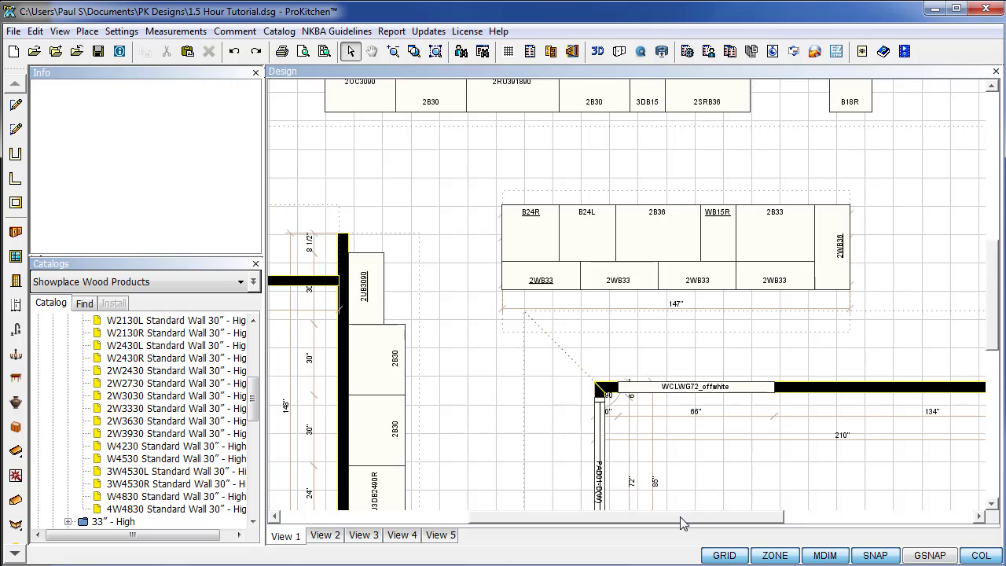
Hang a 2W3030 on the side wall and another 2W3030 on the top wall over 2B30.
drag(680, 517, 641, 519)
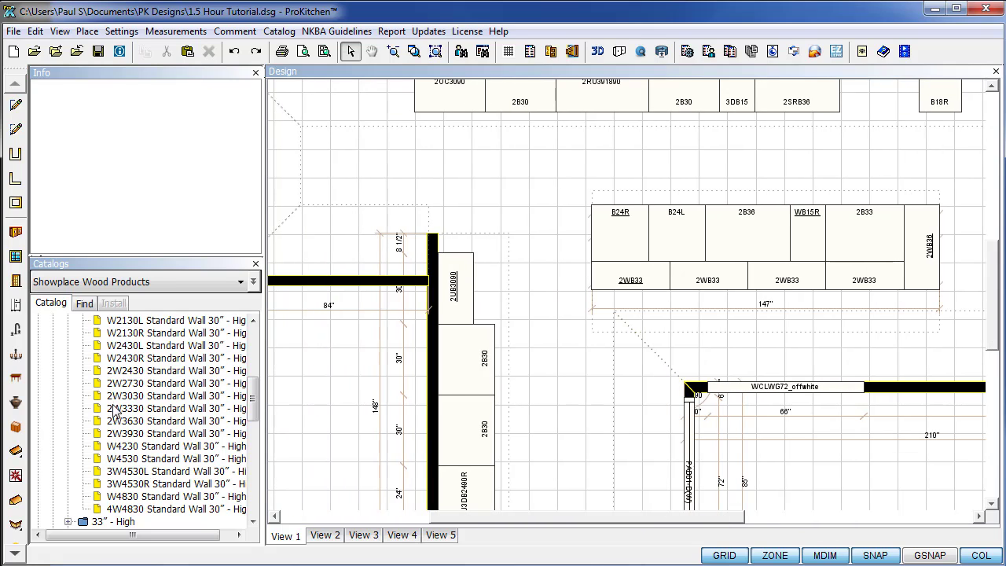
drag(115, 396, 454, 460)
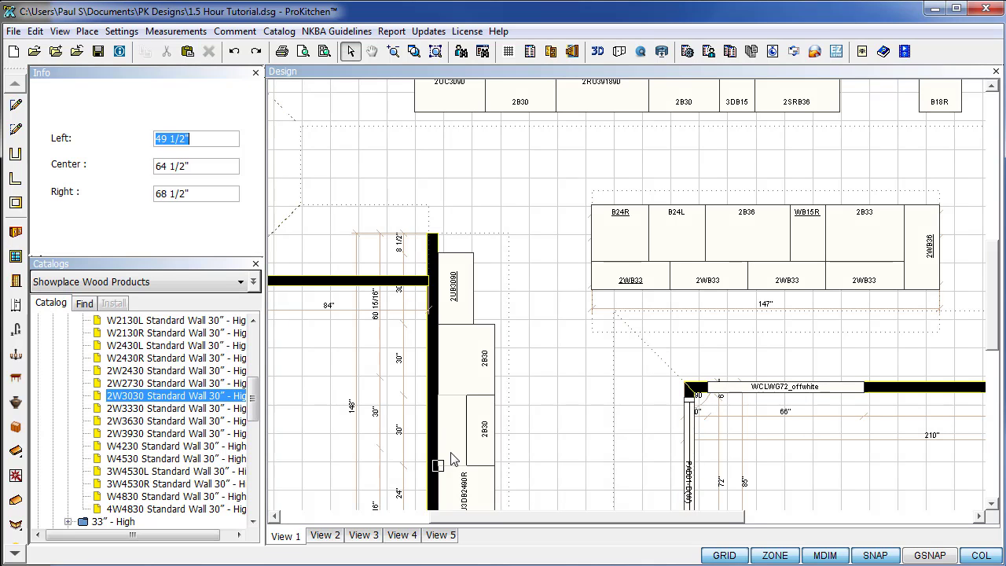
double_click(157, 398)
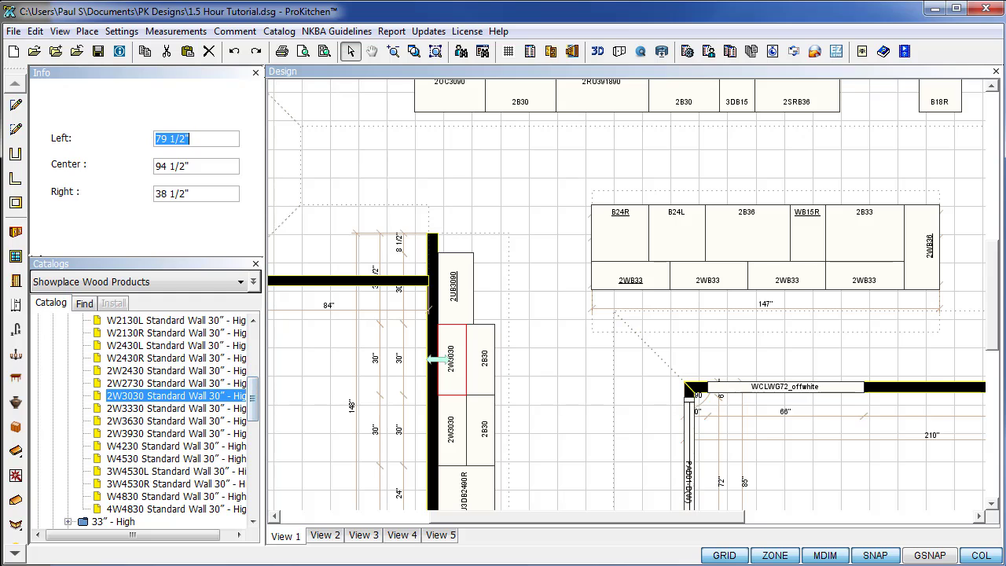
scroll(995, 344, up, 3)
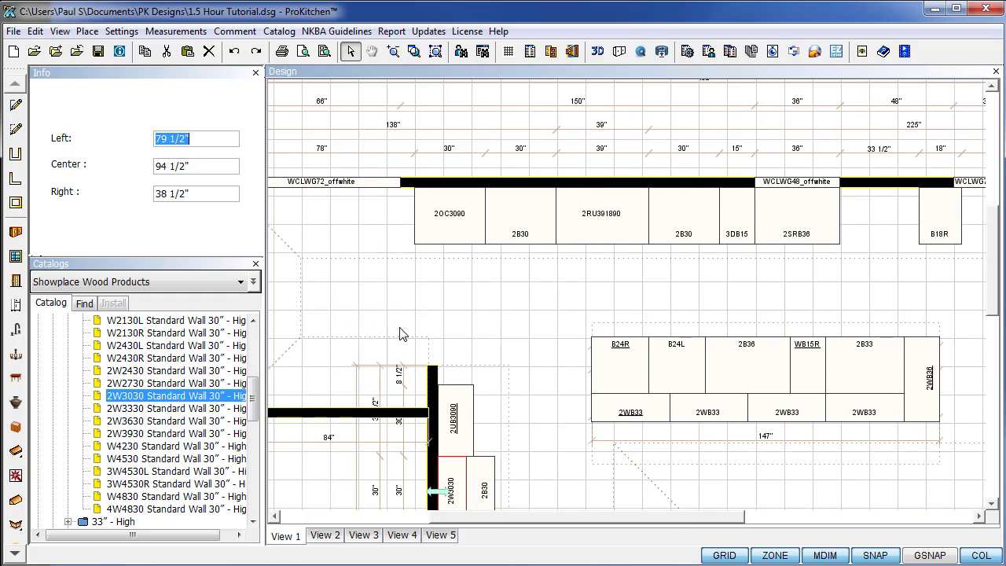
drag(134, 389, 516, 218)
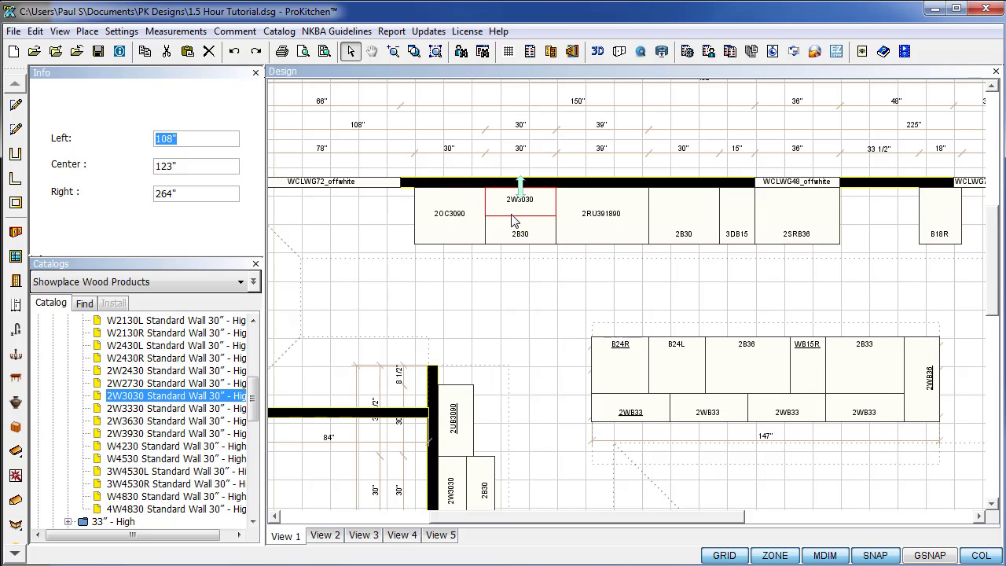
Add a W4230 and a 2W3930 wall cabinet along the top wall.
drag(122, 451, 645, 206)
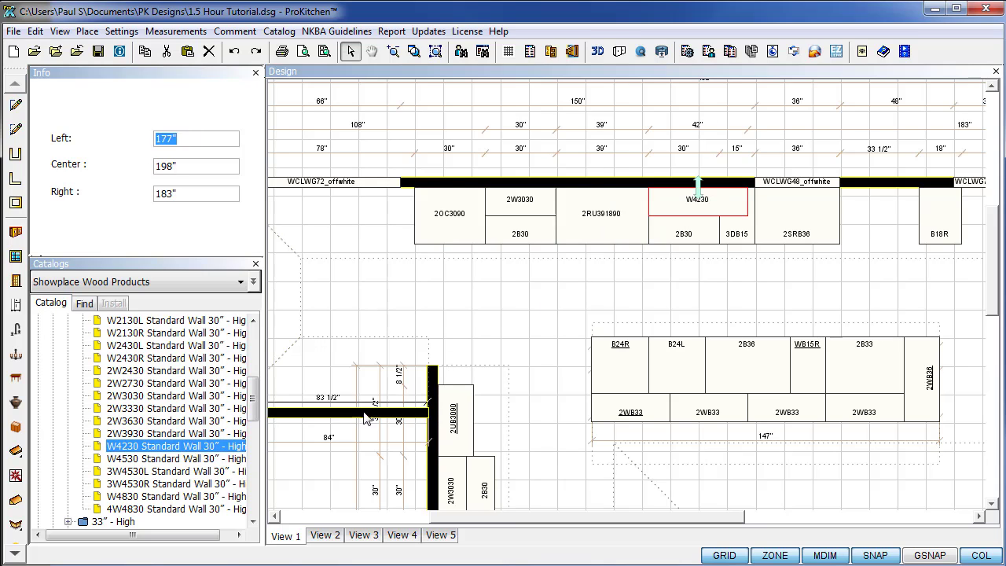
drag(135, 434, 880, 213)
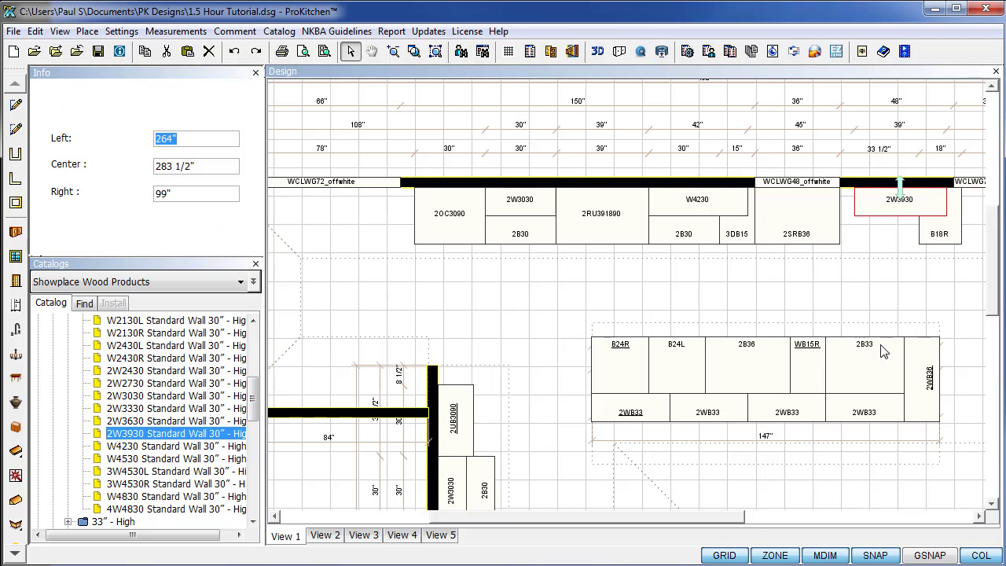
click(841, 295)
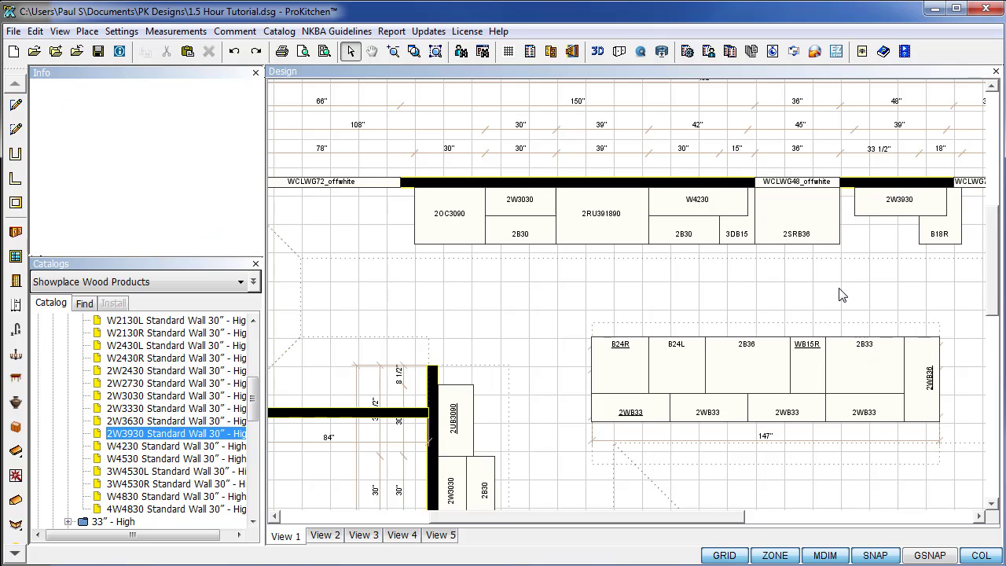
scroll(841, 294, down, 1)
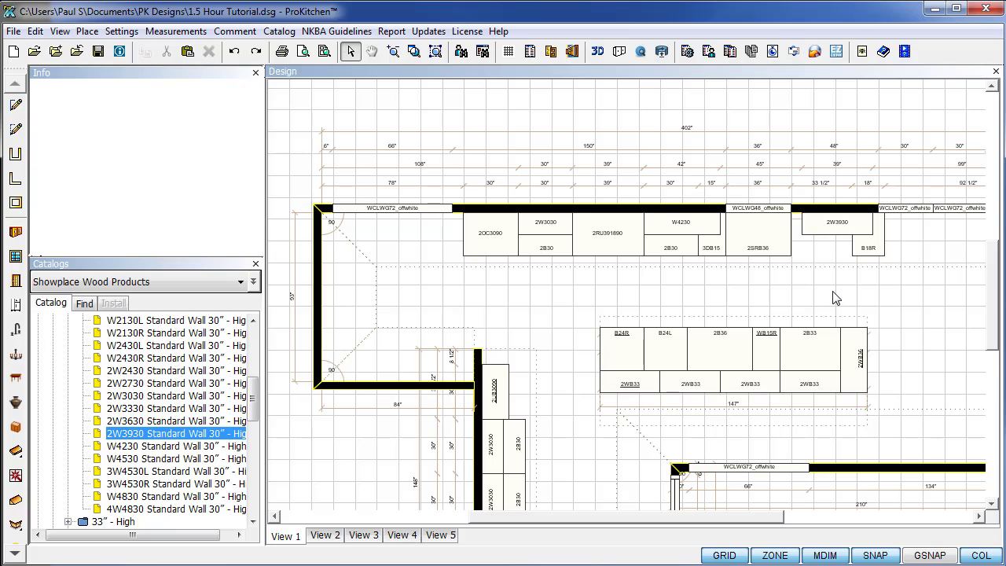
scroll(835, 300, up, 1)
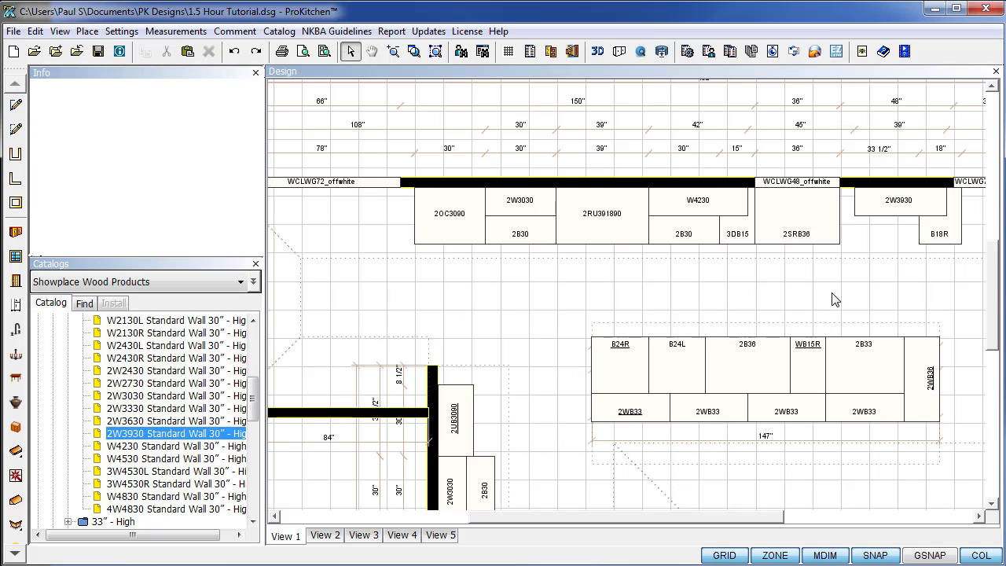
scroll(254, 376, up, 6)
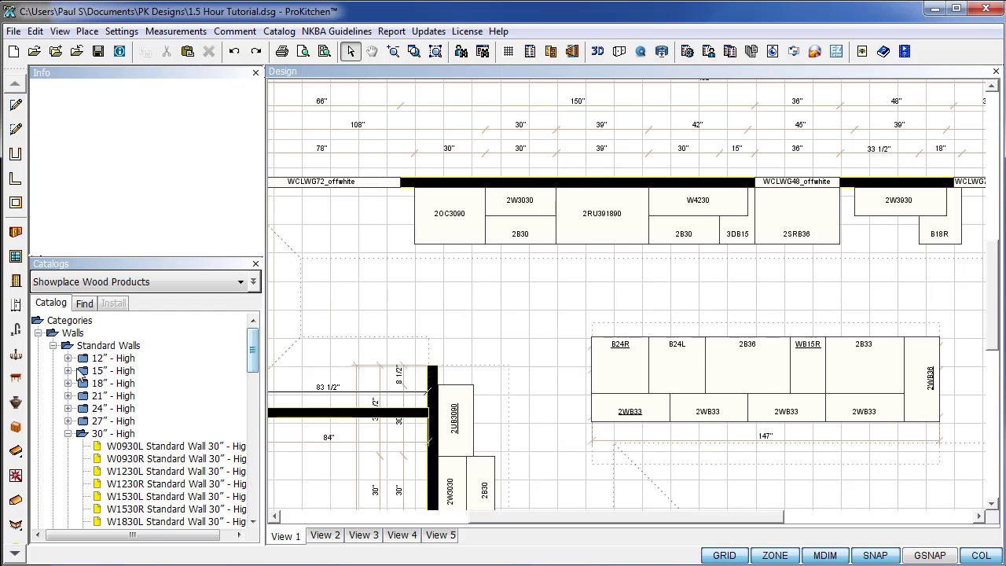
Place the DHW-2-S 24" stainless built-in dishwasher on the top wall beside B18R.
click(16, 306)
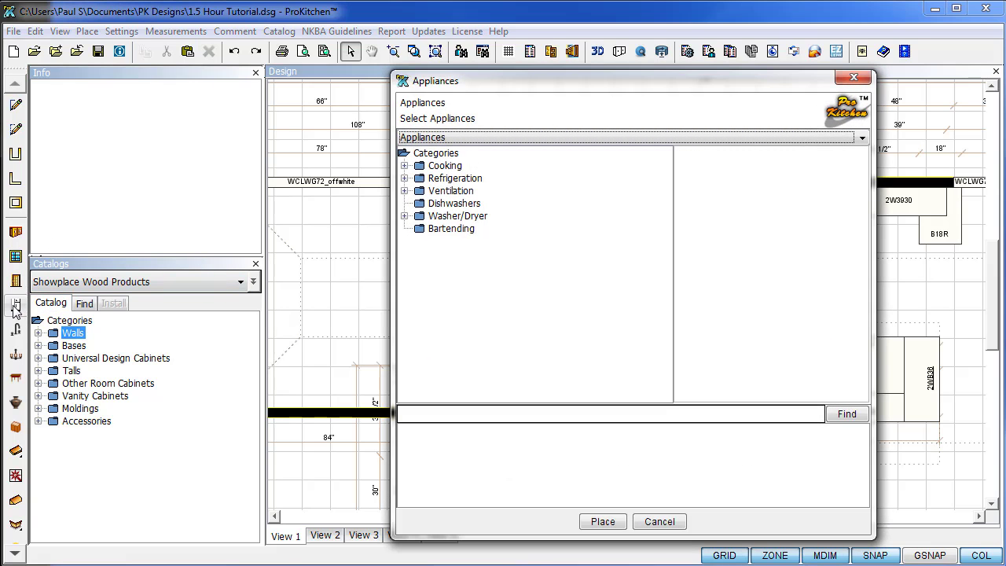
click(421, 204)
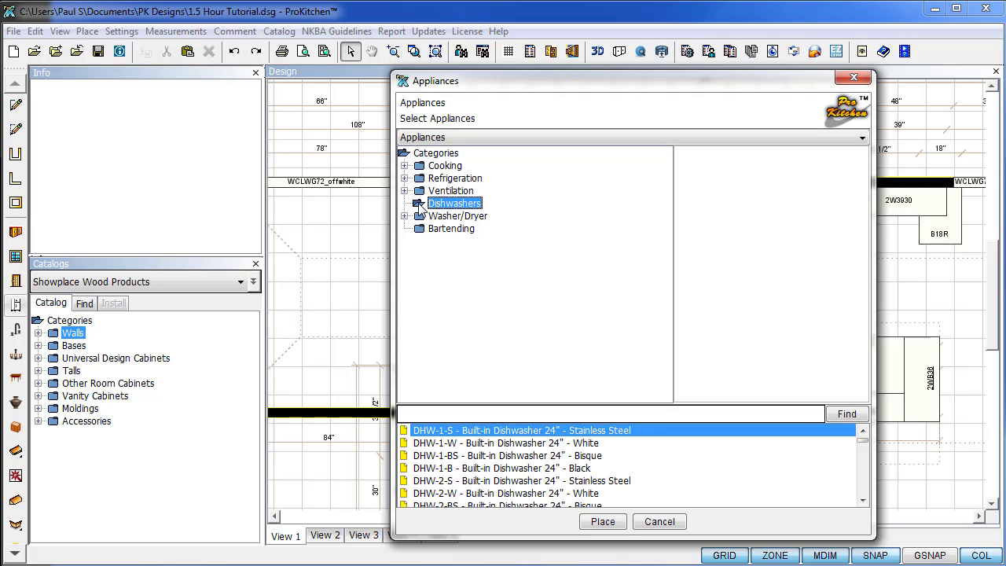
click(583, 482)
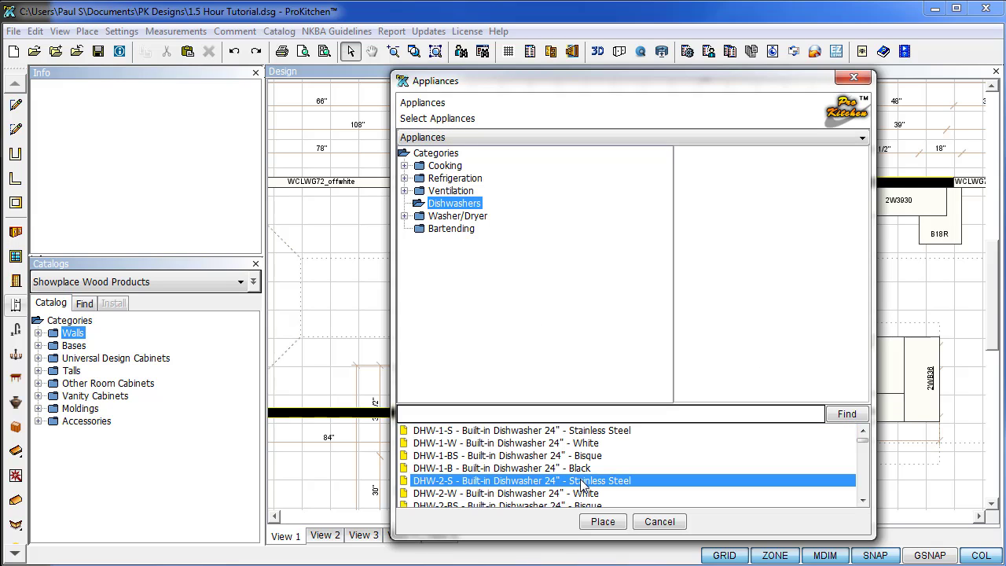
click(603, 522)
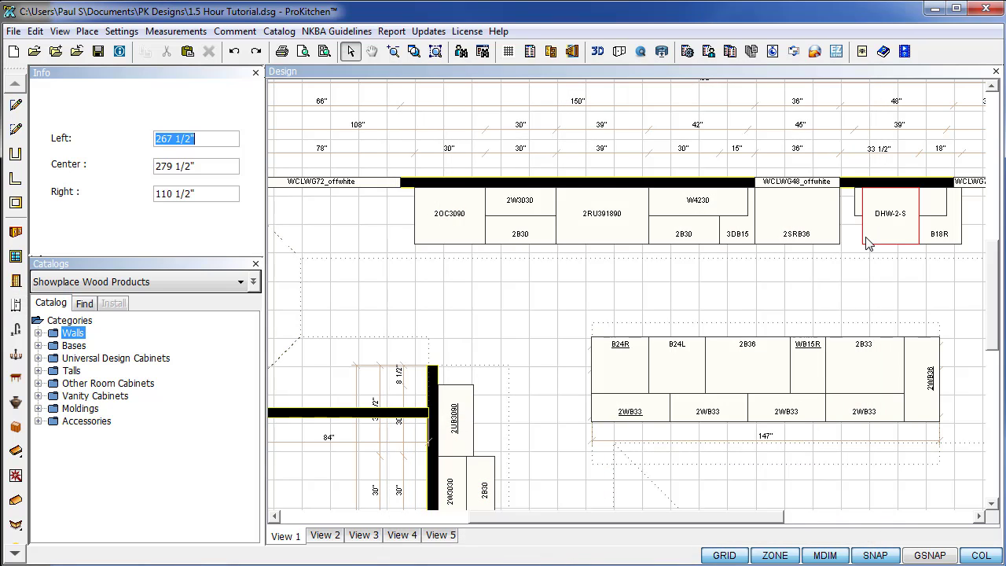
click(840, 242)
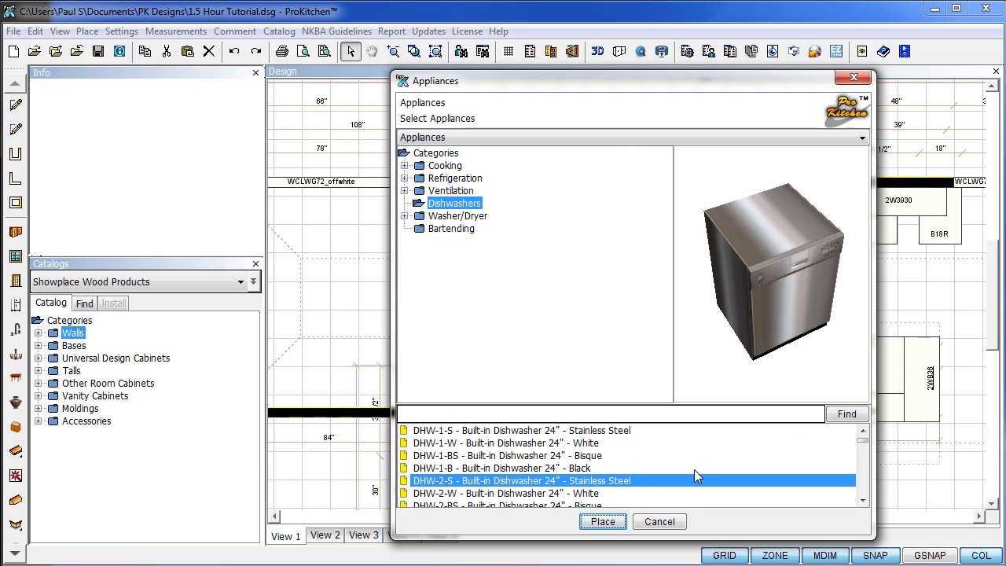
click(660, 523)
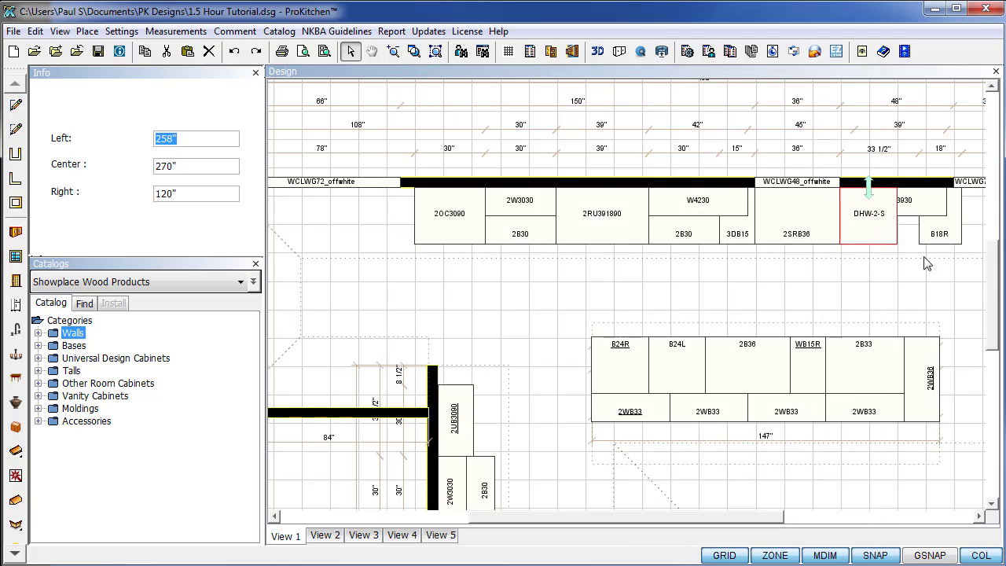
Delete the placed dishwasher, then undo to restore it.
click(897, 234)
key(Delete)
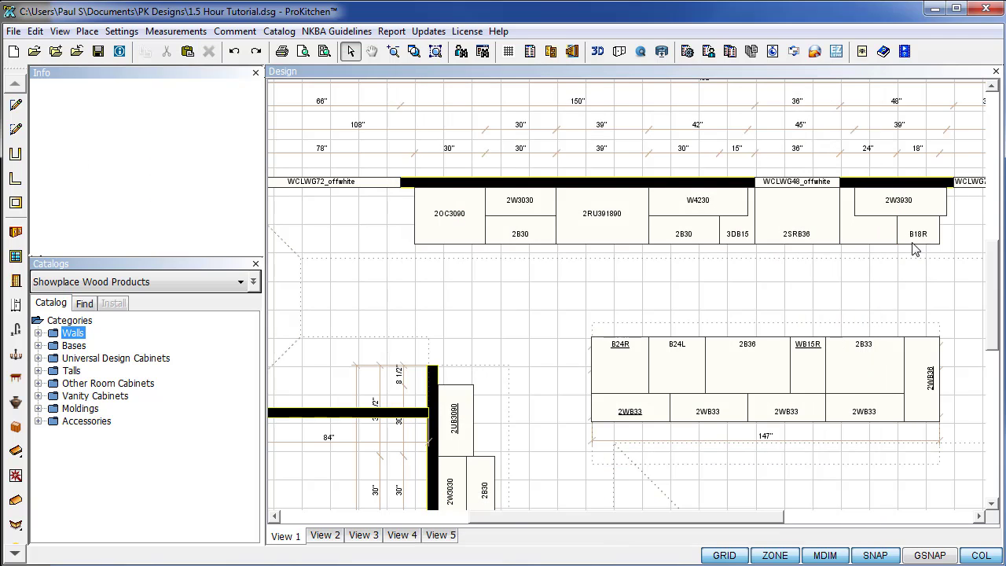
key(ctrl+z)
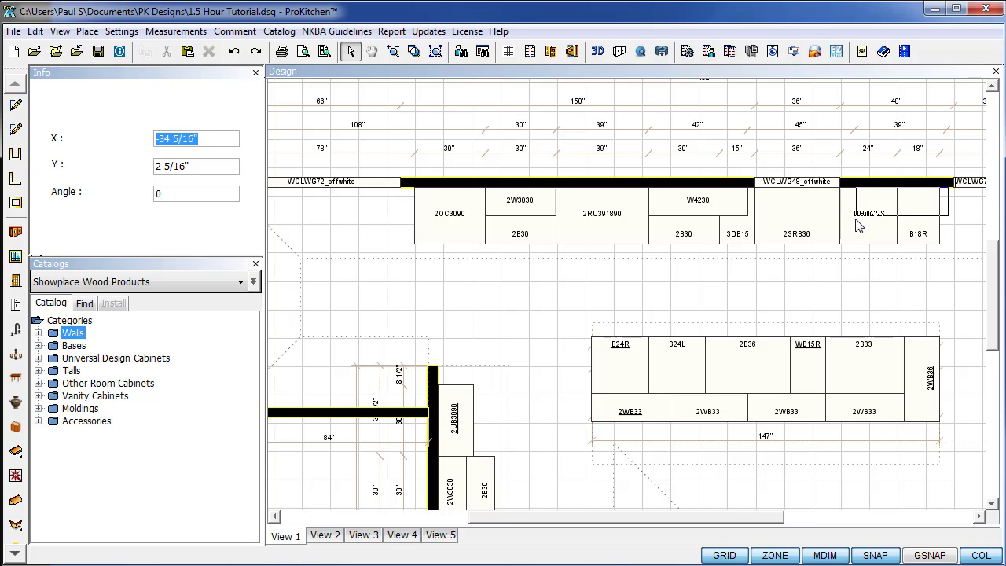
Set the dishwasher in the base run and slide the 2W3930 wall cabinet above it and B18R.
click(857, 226)
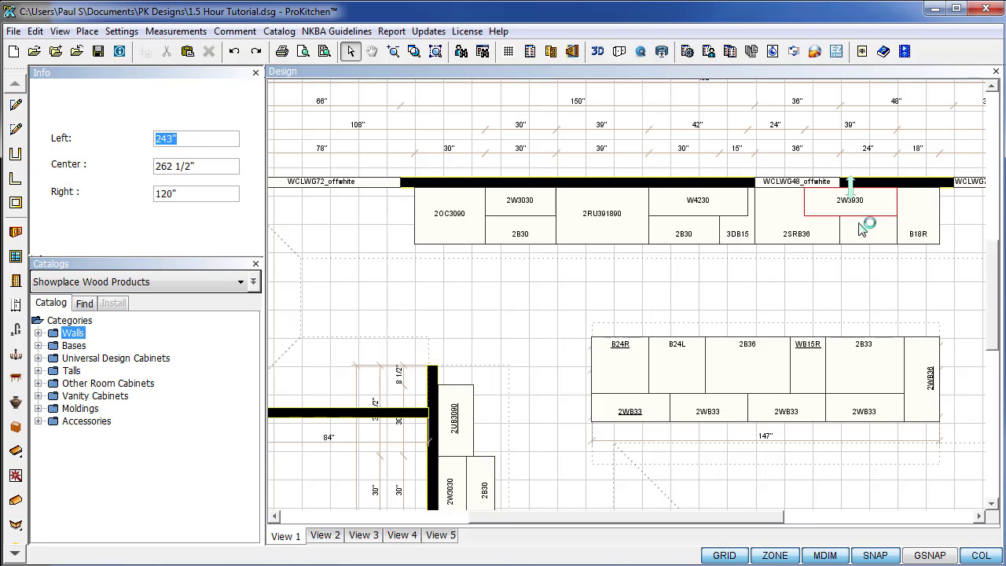
right_click(849, 213)
mouse_move(881, 252)
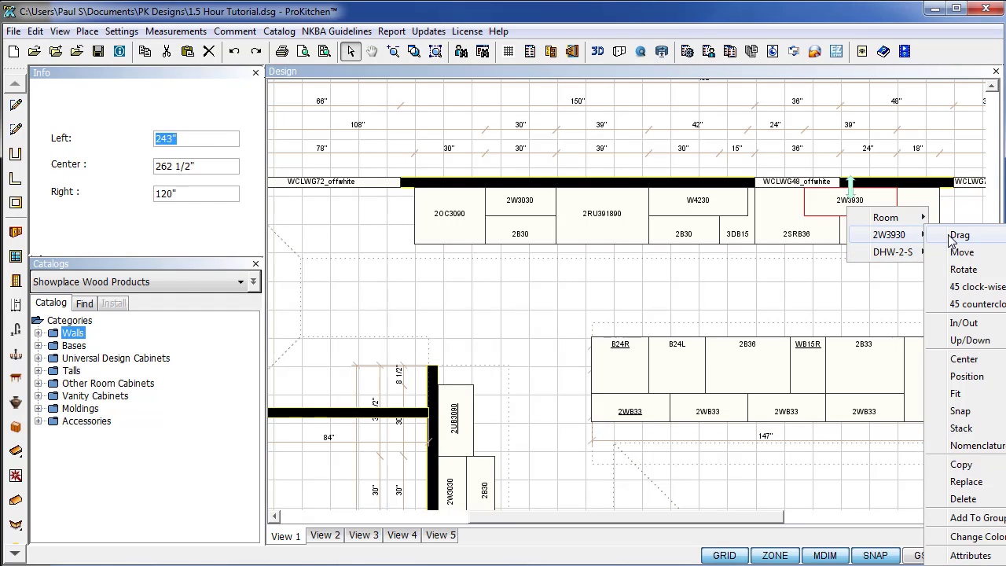
click(959, 252)
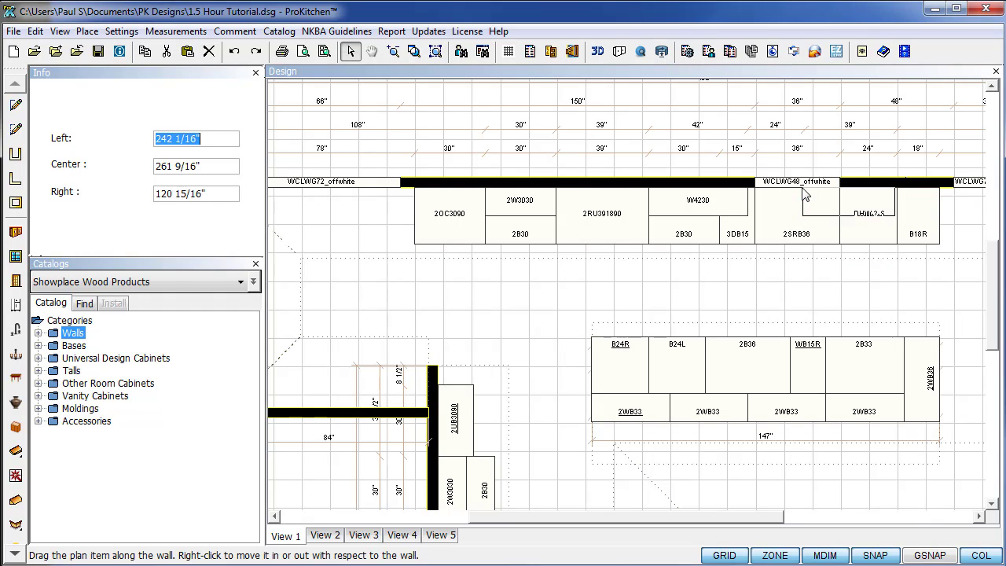
click(850, 219)
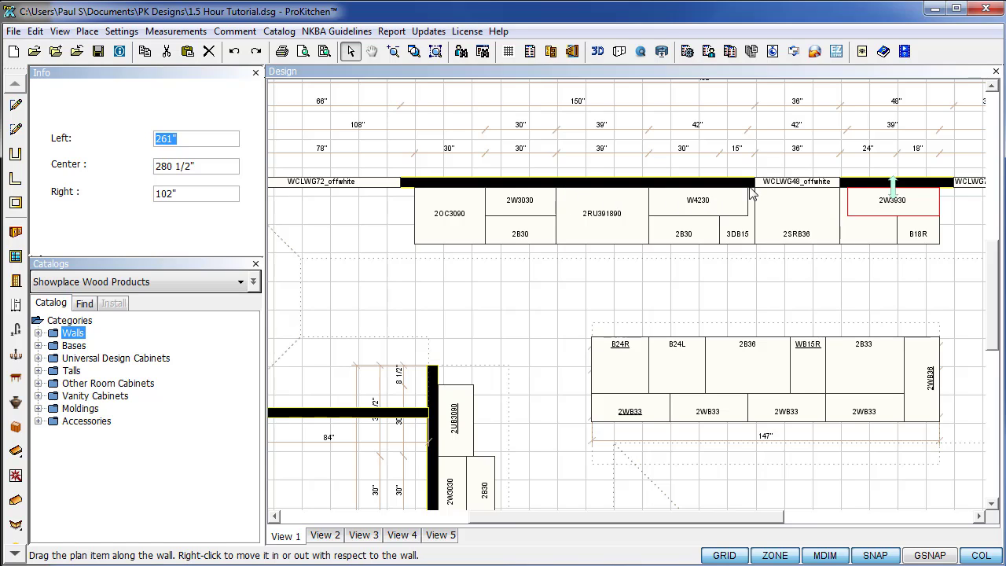
click(824, 280)
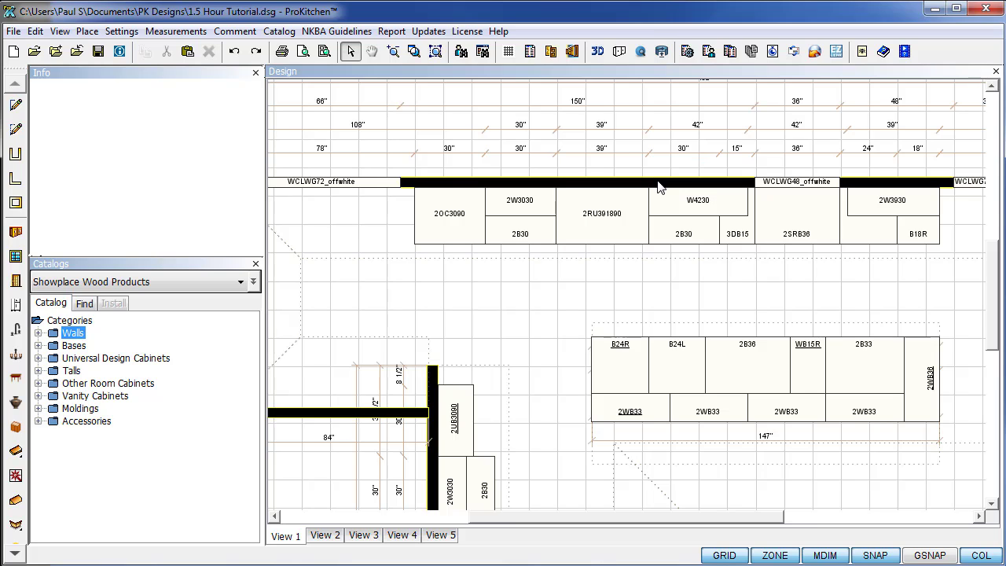
click(661, 186)
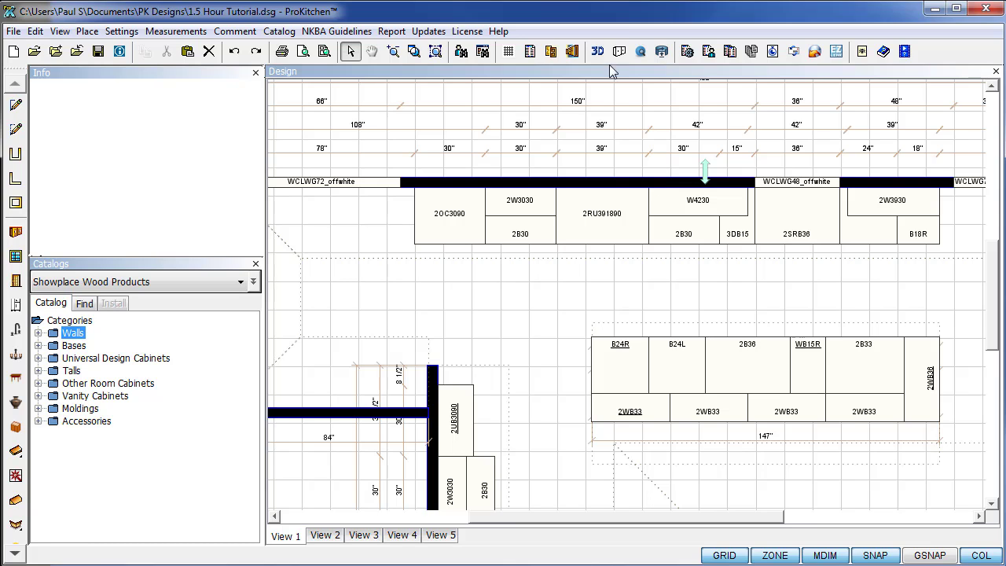
In the top wall's elevation, raise the window over the sink base to 12" from top.
click(573, 52)
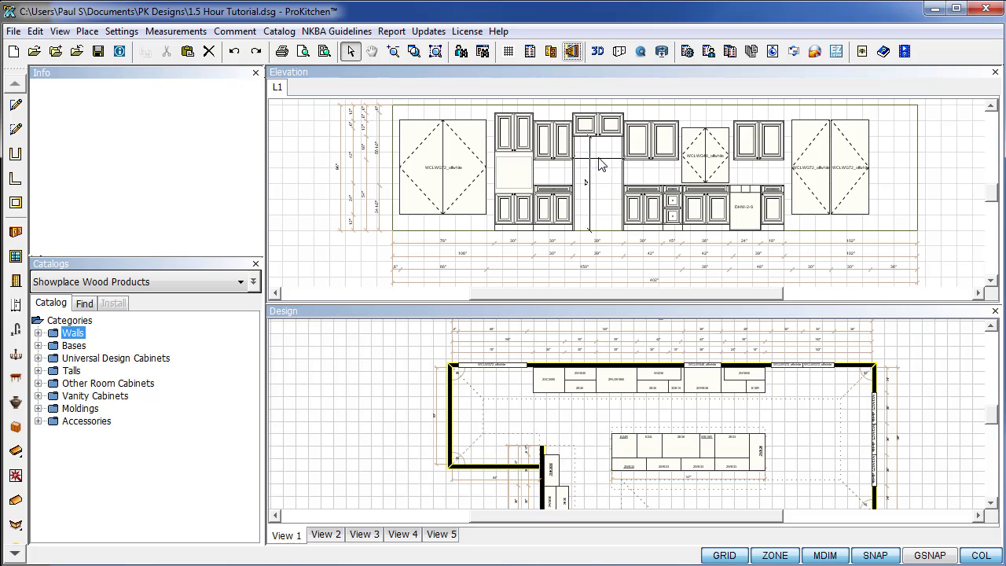
click(704, 169)
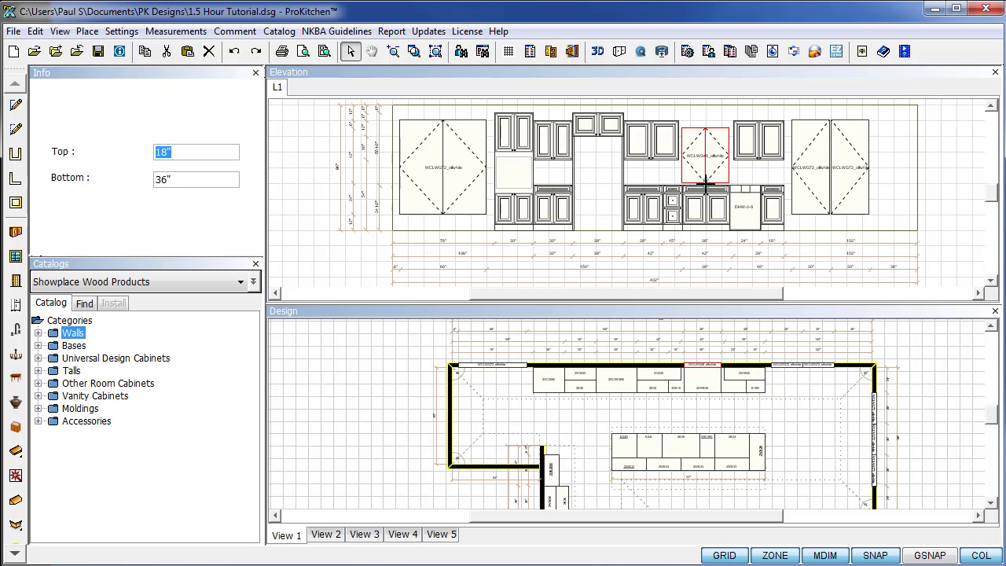
drag(706, 183, 708, 181)
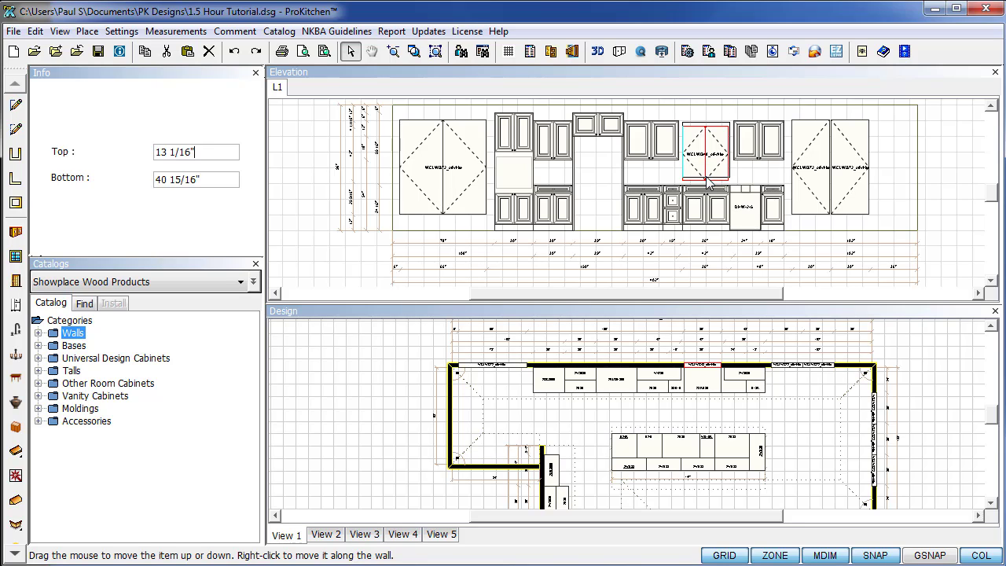
key(BackSpace)
key(BackSpace)
key(BackSpace)
key(BackSpace)
key(BackSpace)
key(BackSpace)
key(Return)
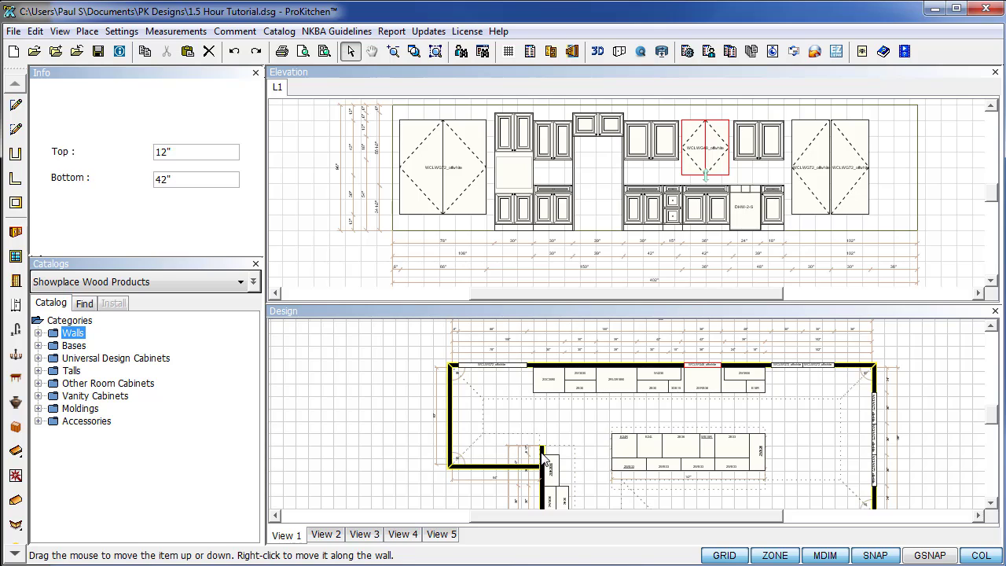
click(542, 454)
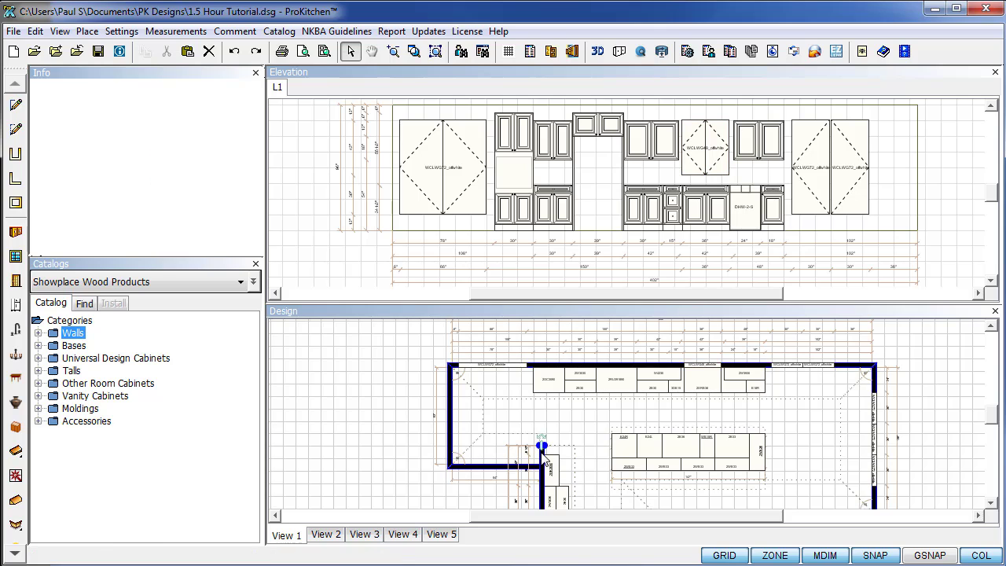
Create the elevation view of the selected pantry wall.
click(574, 53)
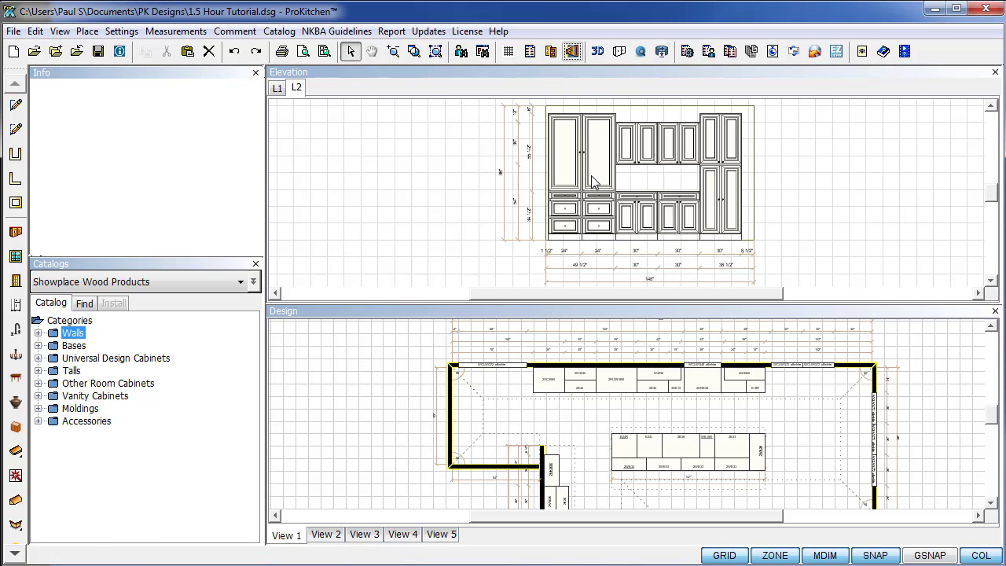
scroll(650, 463, up, 2)
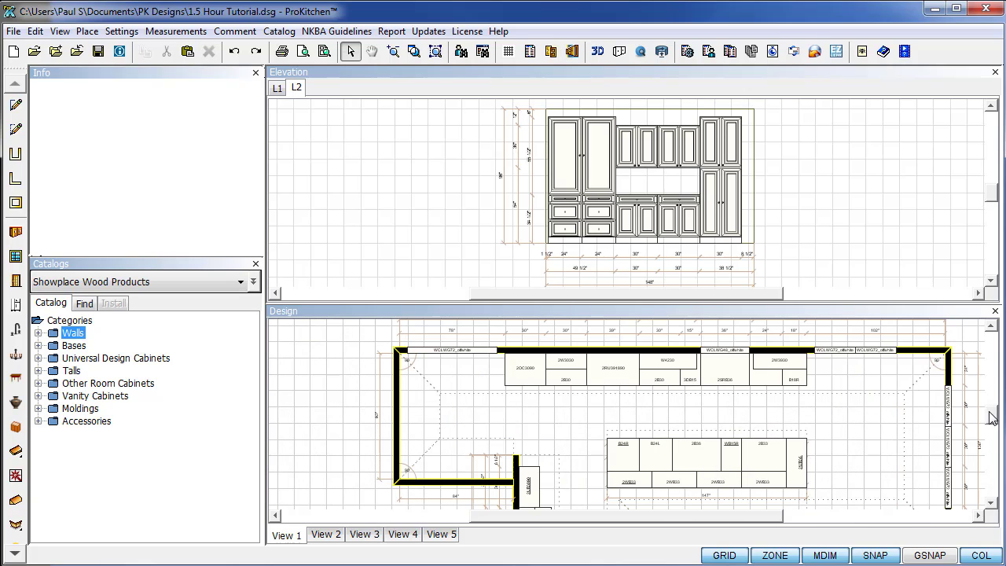
scroll(786, 448, up, 1)
scroll(671, 433, up, 1)
scroll(671, 434, up, 1)
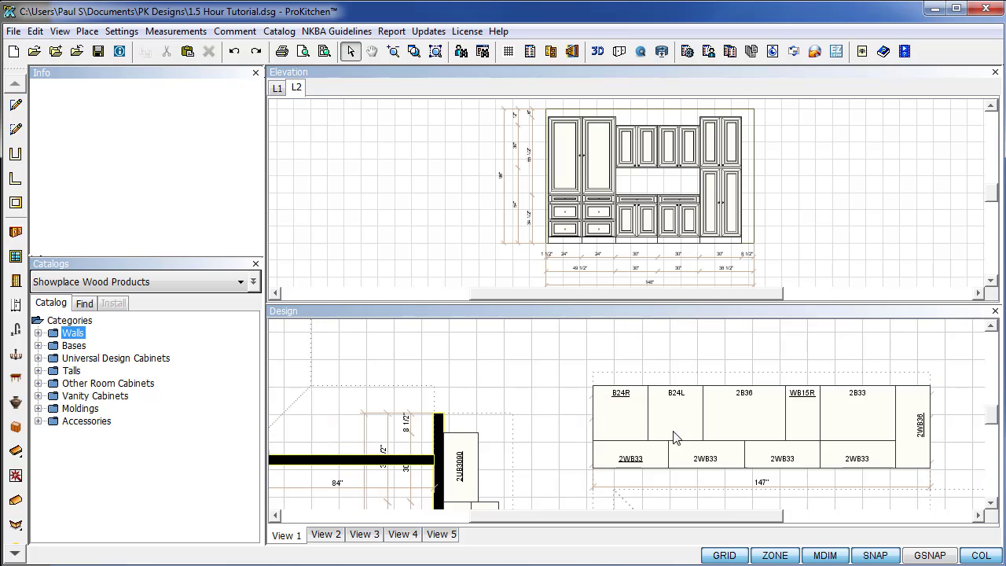
right_click(760, 428)
right_click(705, 440)
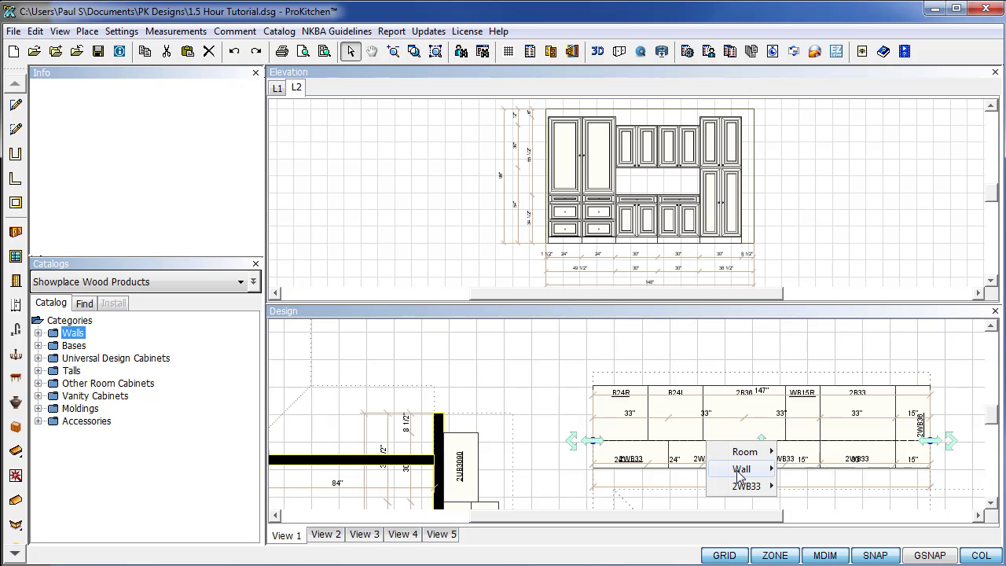
mouse_move(742, 469)
mouse_move(842, 470)
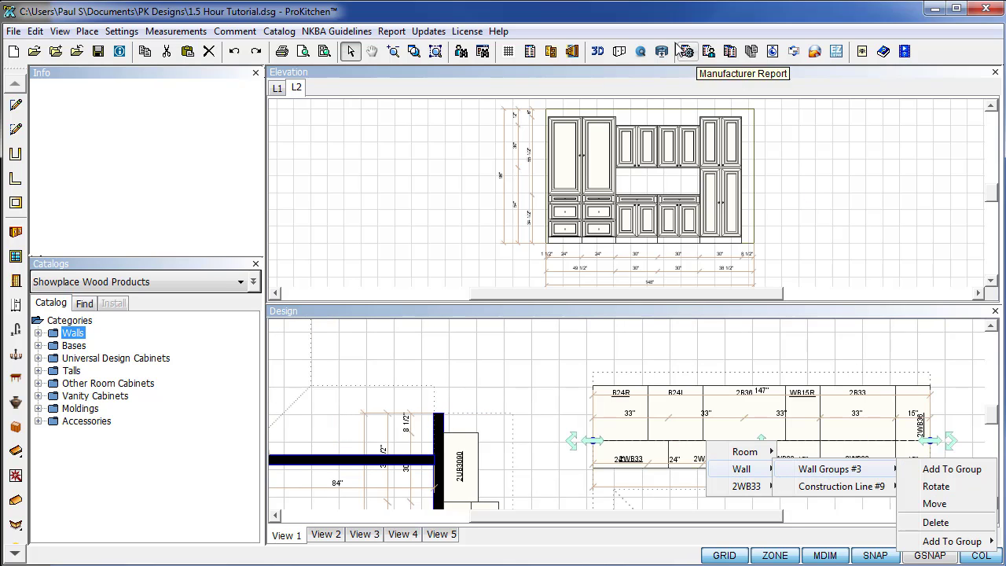
click(578, 52)
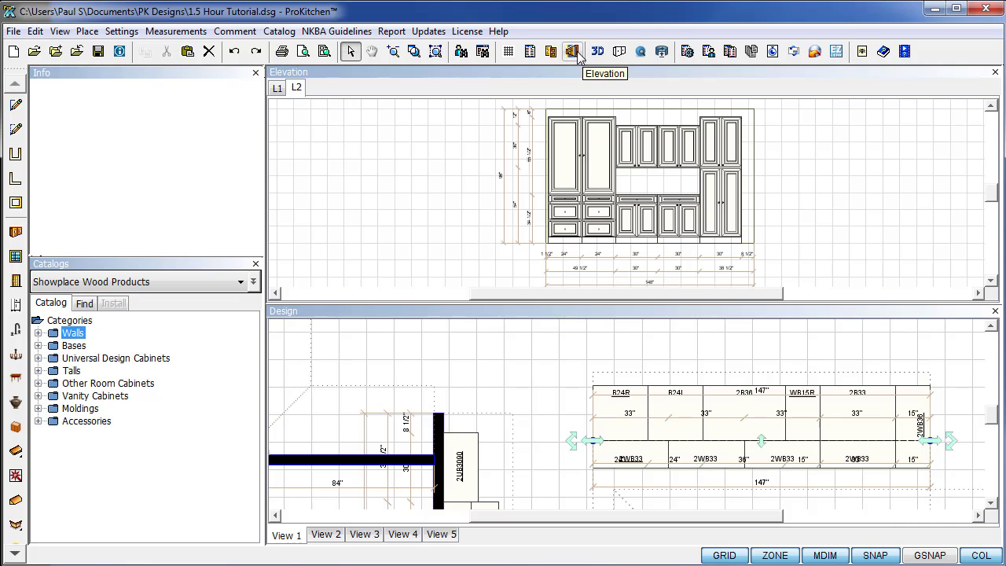
Add elevations of the island's inside face and its 147" outside face.
click(578, 54)
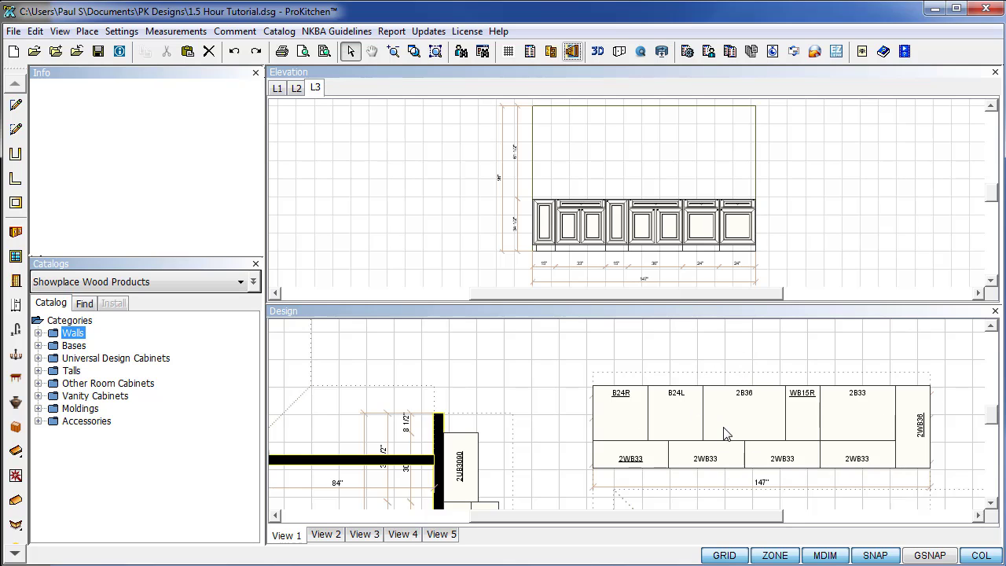
scroll(993, 421, down, 4)
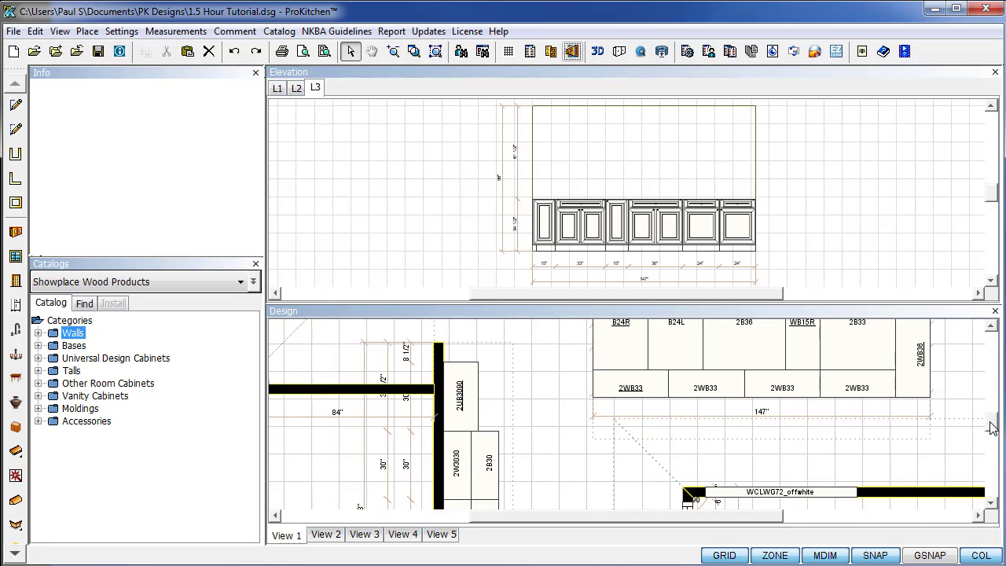
right_click(617, 309)
mouse_move(652, 331)
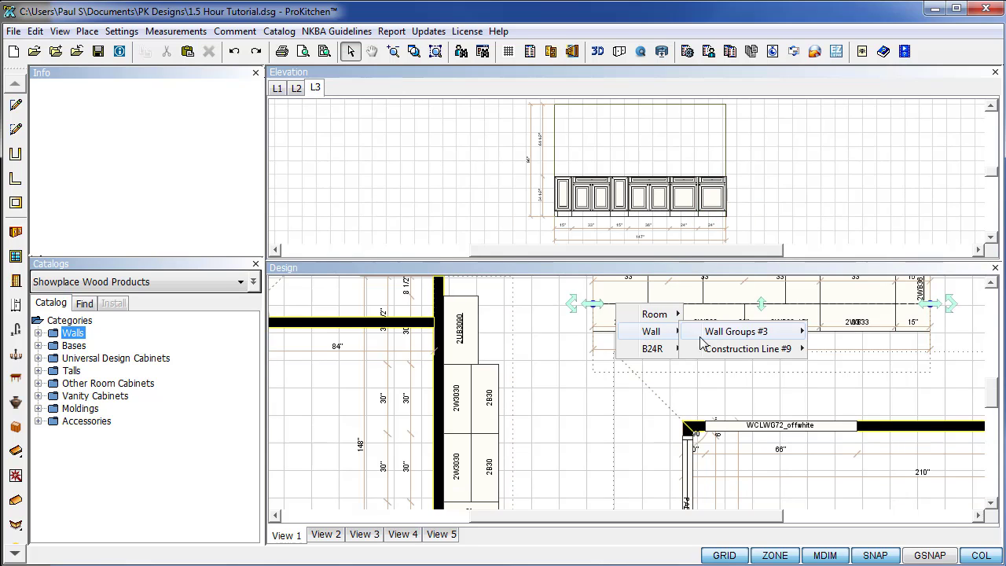
mouse_move(719, 352)
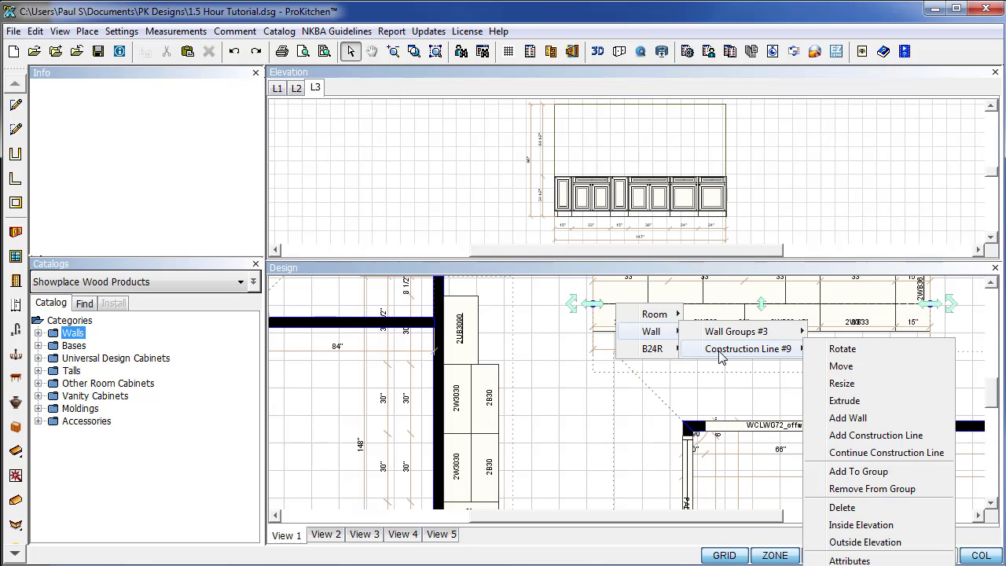
click(861, 542)
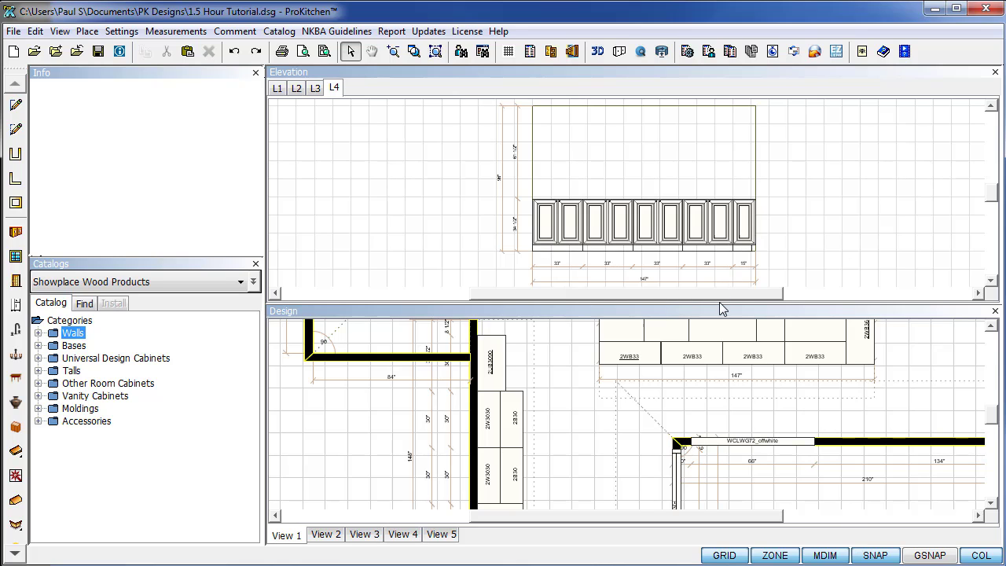
right_click(335, 91)
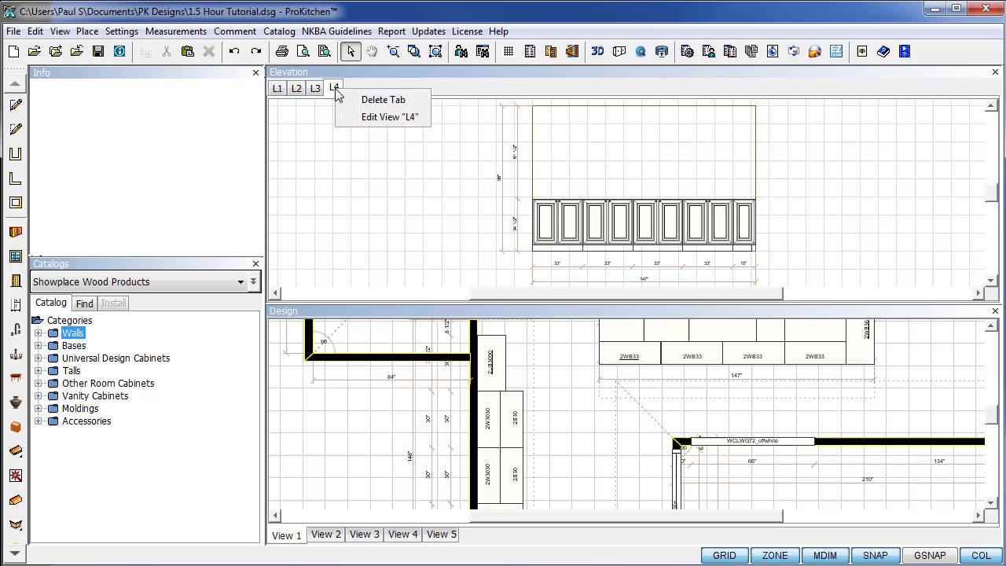
Rename elevation L4 to 'Island Outside' and L3 to 'Island Inside'.
click(386, 117)
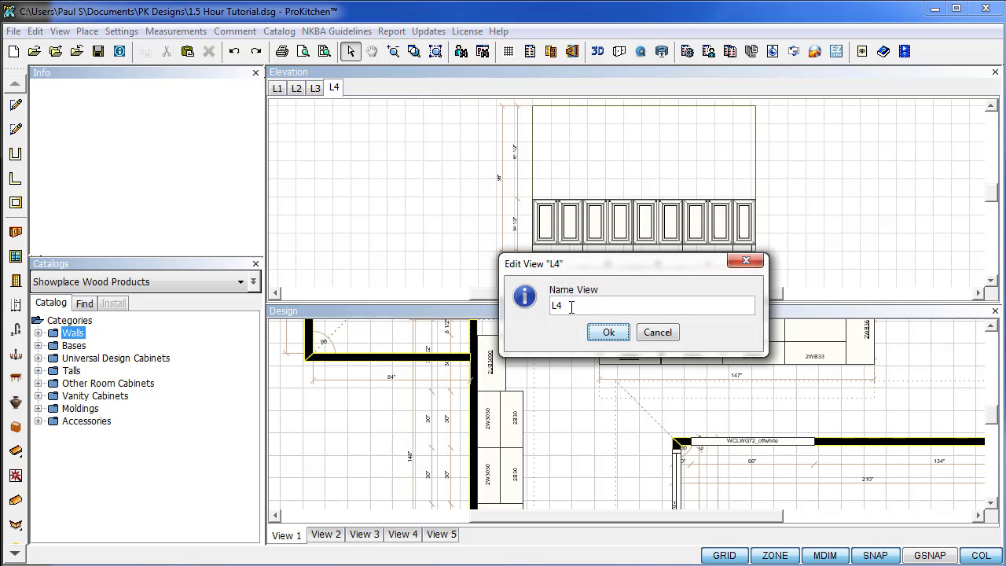
drag(574, 305, 530, 305)
text(Island Outside)
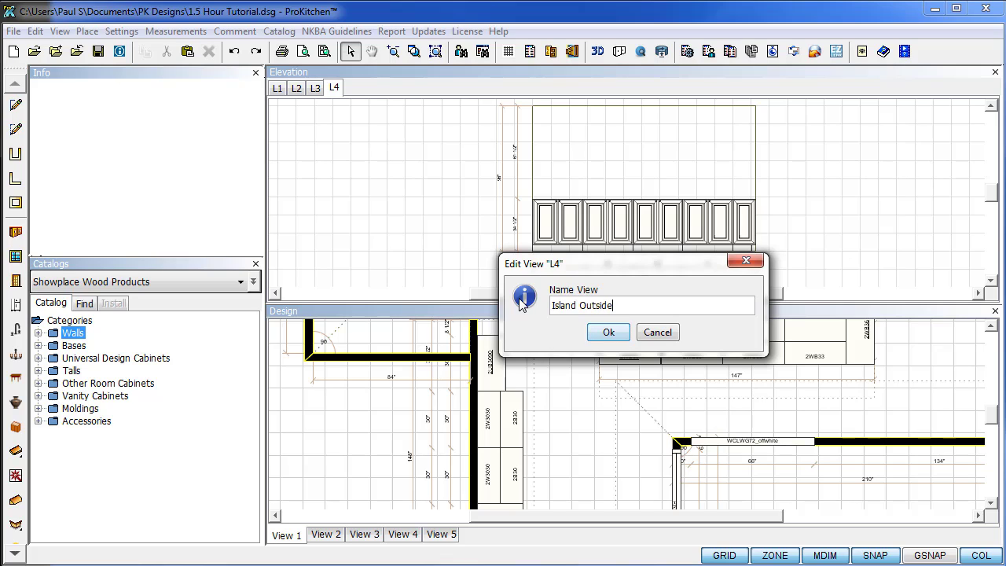
click(597, 337)
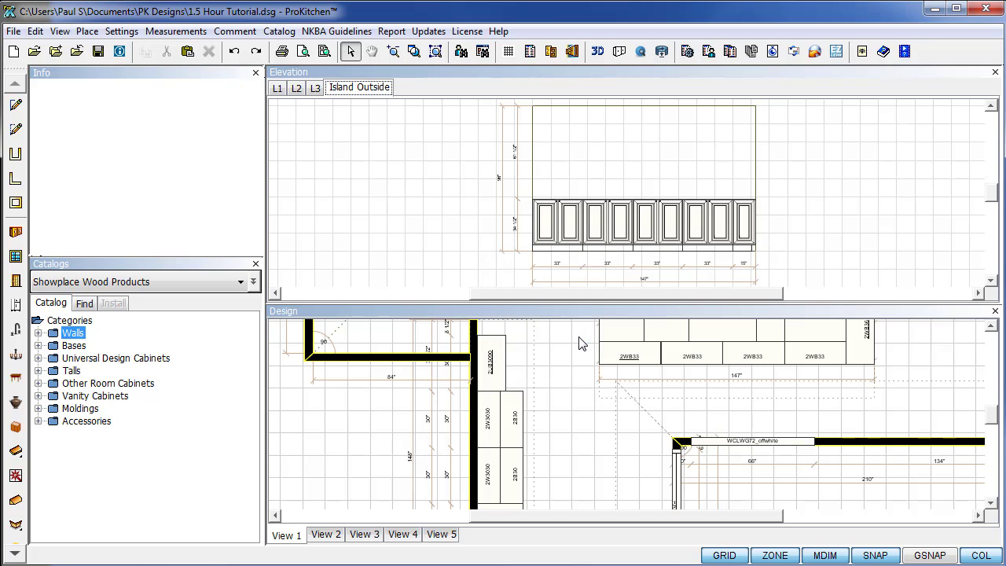
right_click(317, 93)
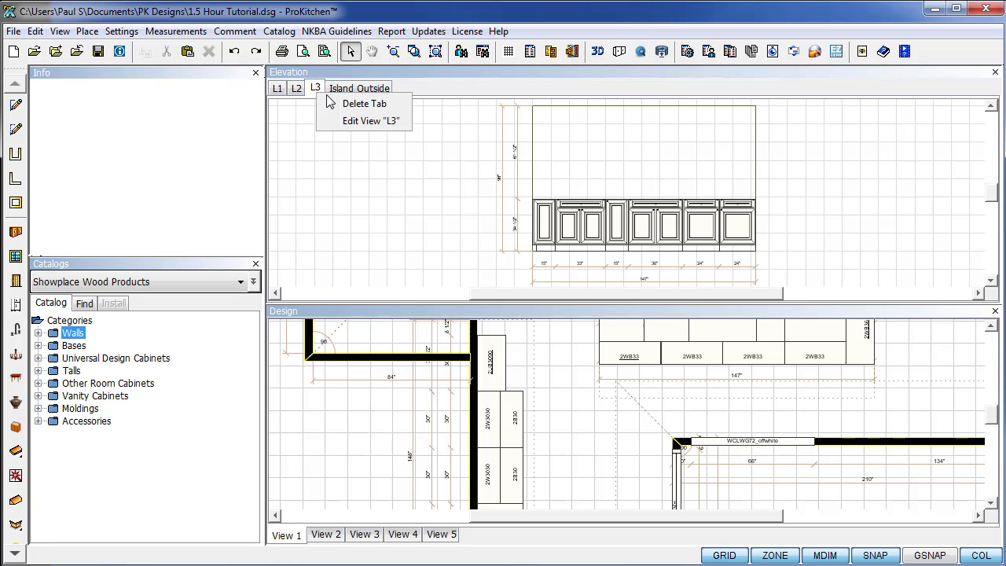
click(353, 122)
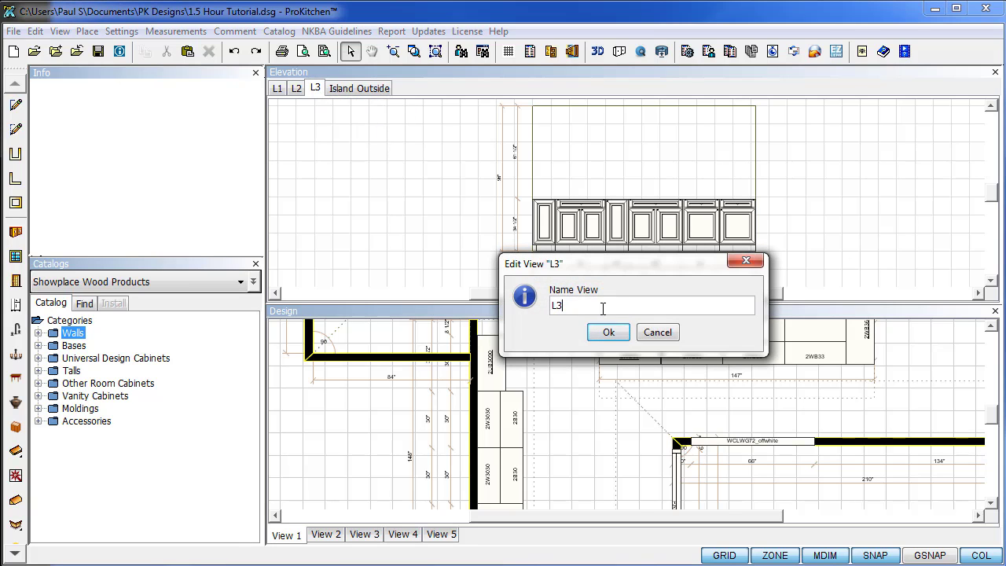
drag(604, 306, 553, 306)
text(Island Inside)
key(Return)
Rename elevation L2 to 'Pantry Wall' and L1 to 'Sink Wall'.
right_click(294, 89)
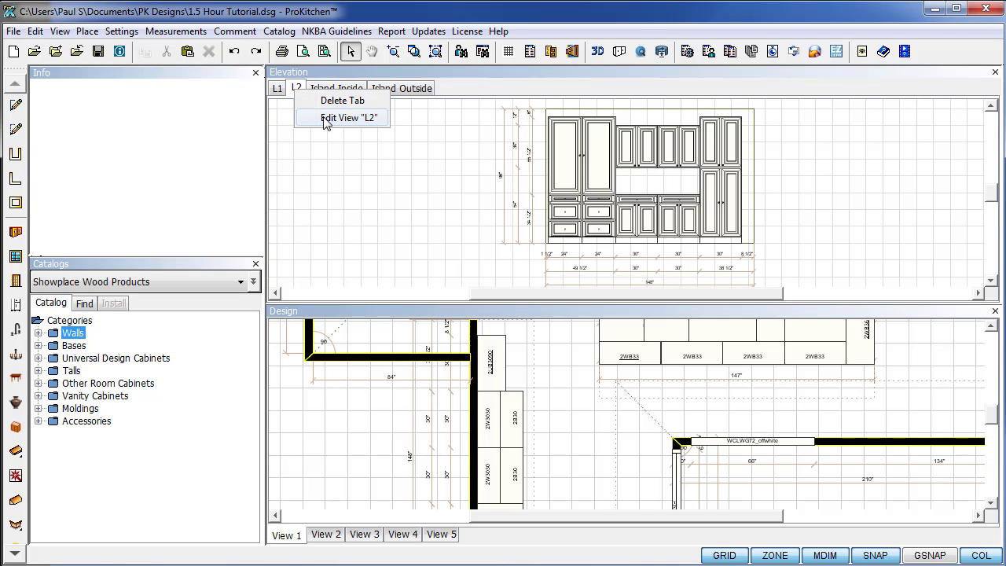
click(348, 118)
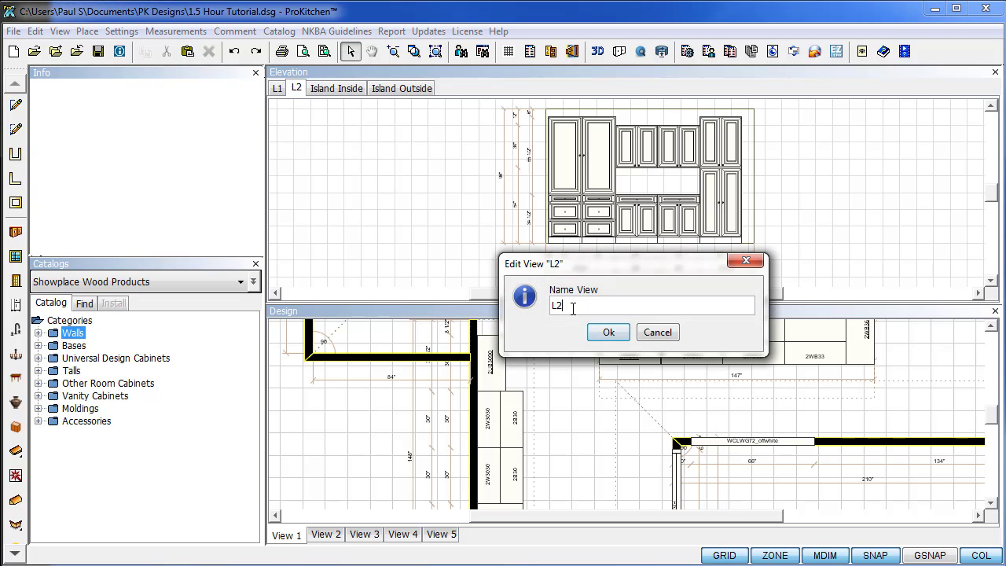
drag(572, 307, 538, 310)
text(Pantry Wall)
click(604, 333)
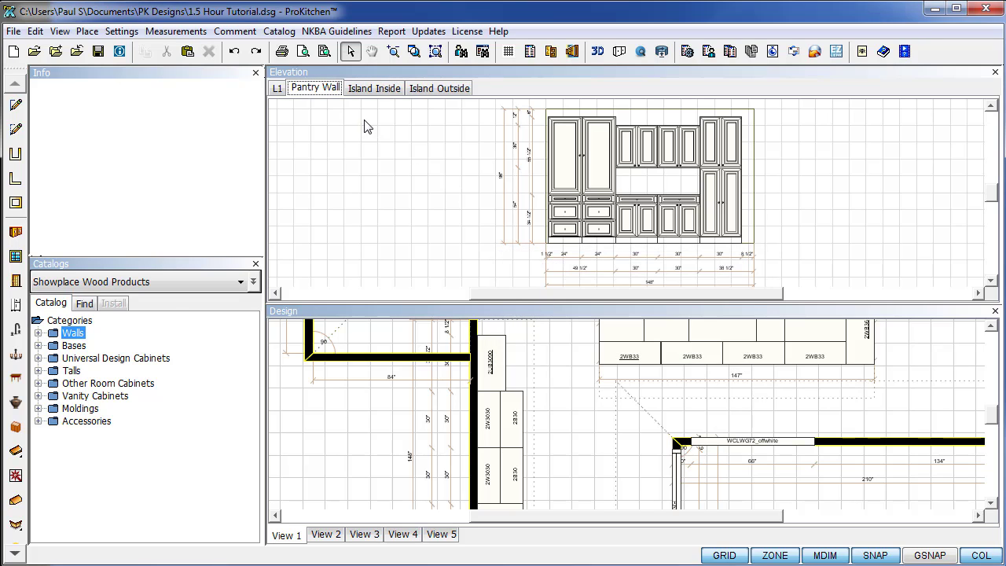
click(277, 89)
right_click(278, 89)
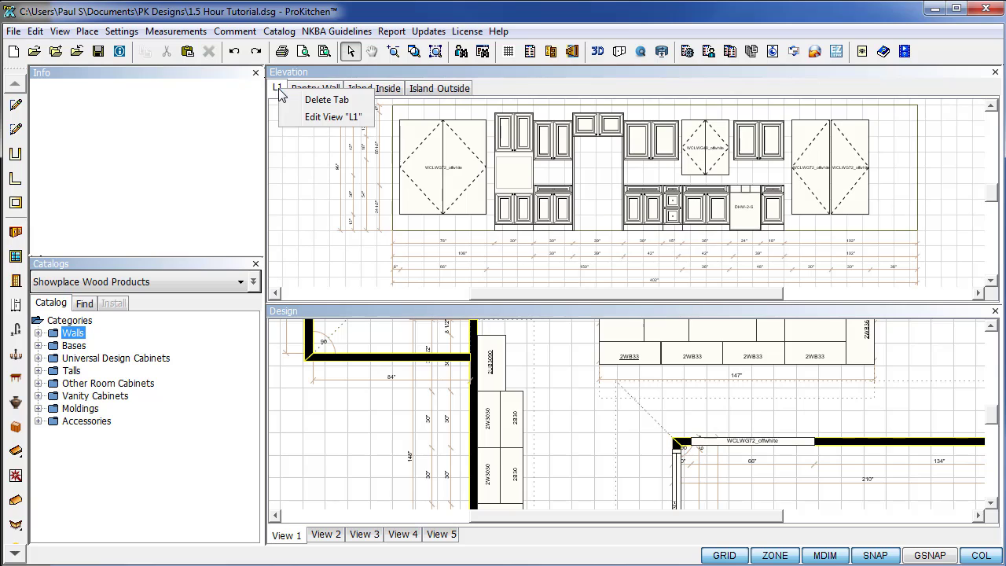
click(334, 117)
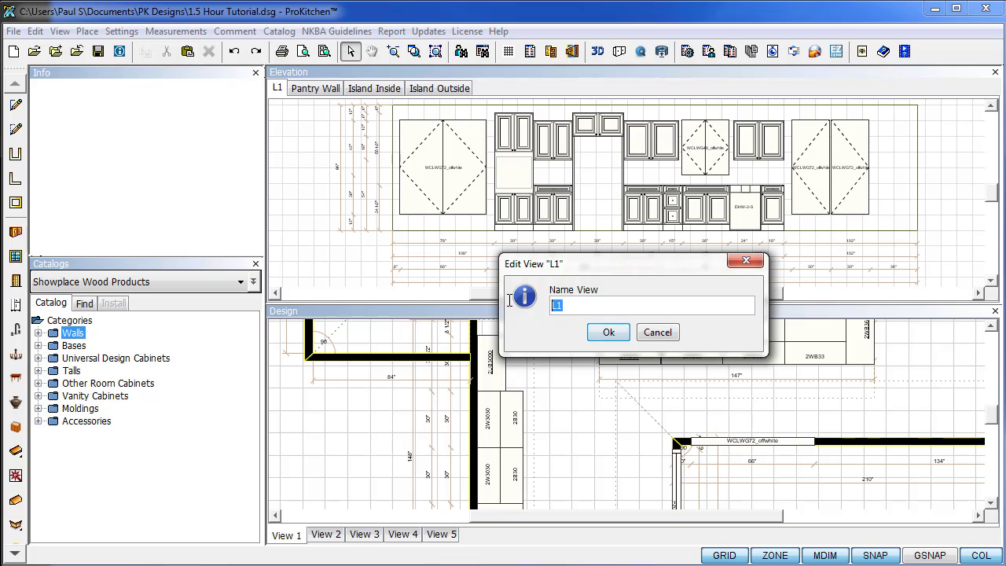
text(Sink Wall)
key(Return)
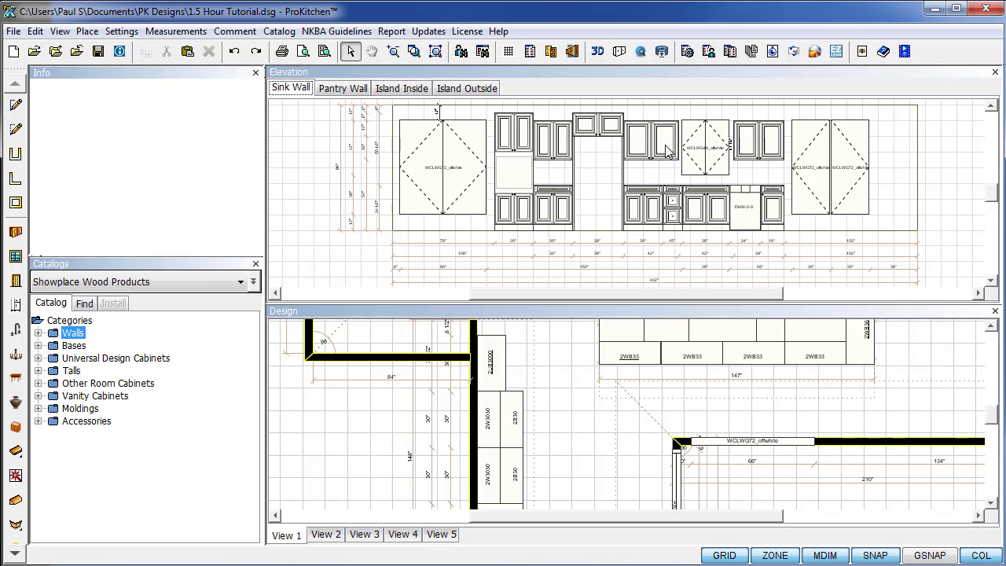
Pick the 2W2430 30"-high wall cabinet, trial-place it at the Sink Wall's right end, then delete it.
double_click(48, 334)
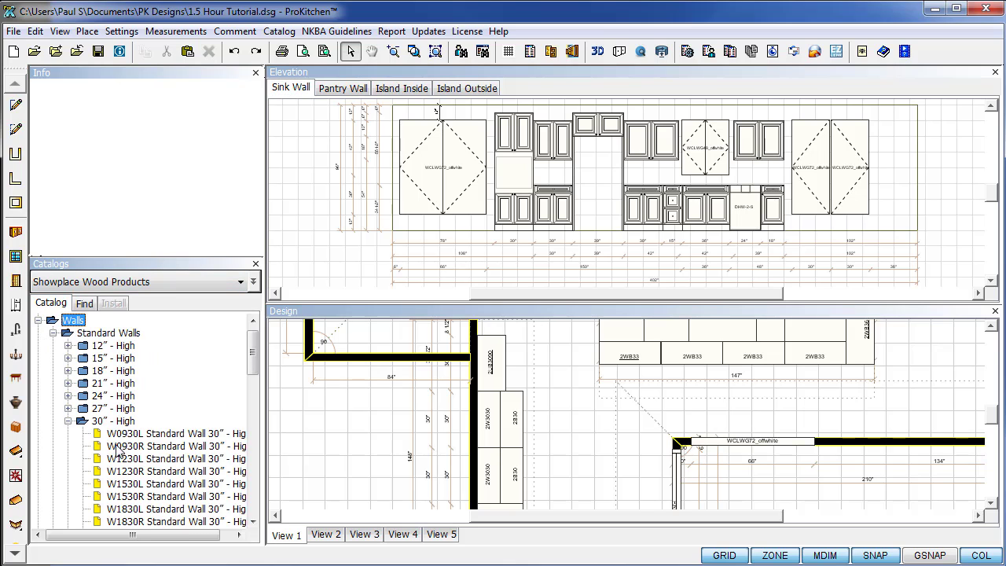
scroll(122, 485, down, 2)
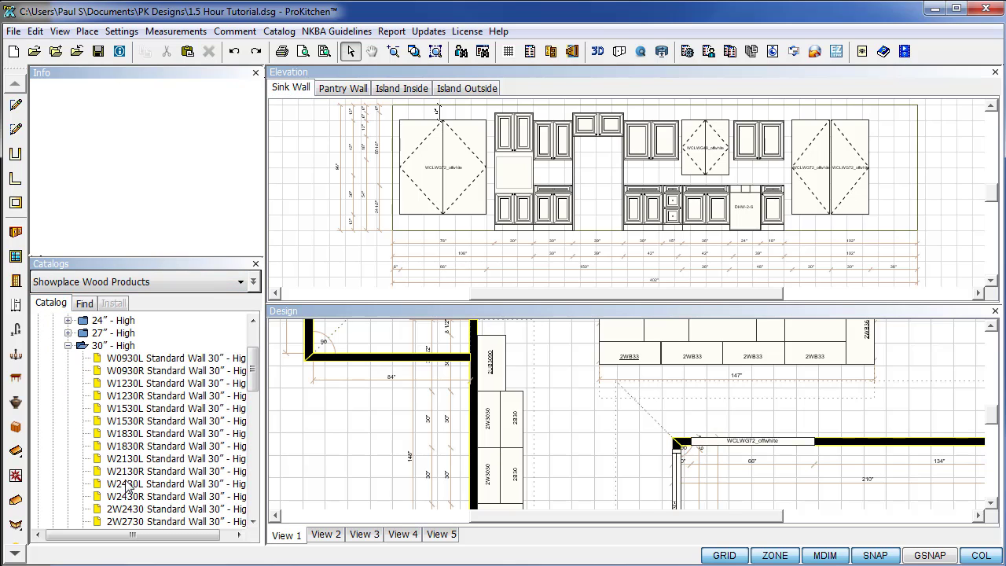
scroll(122, 507, down, 1)
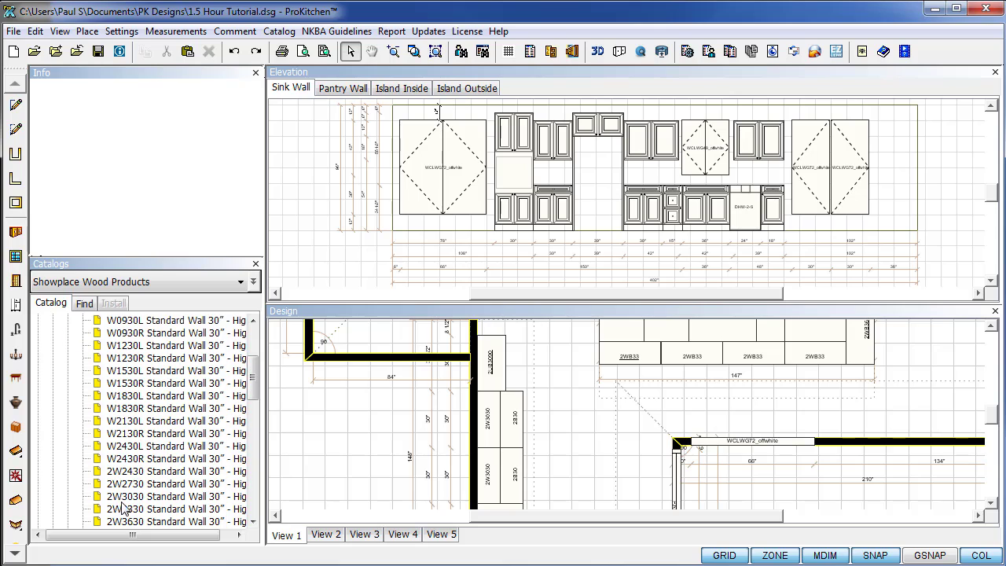
click(126, 473)
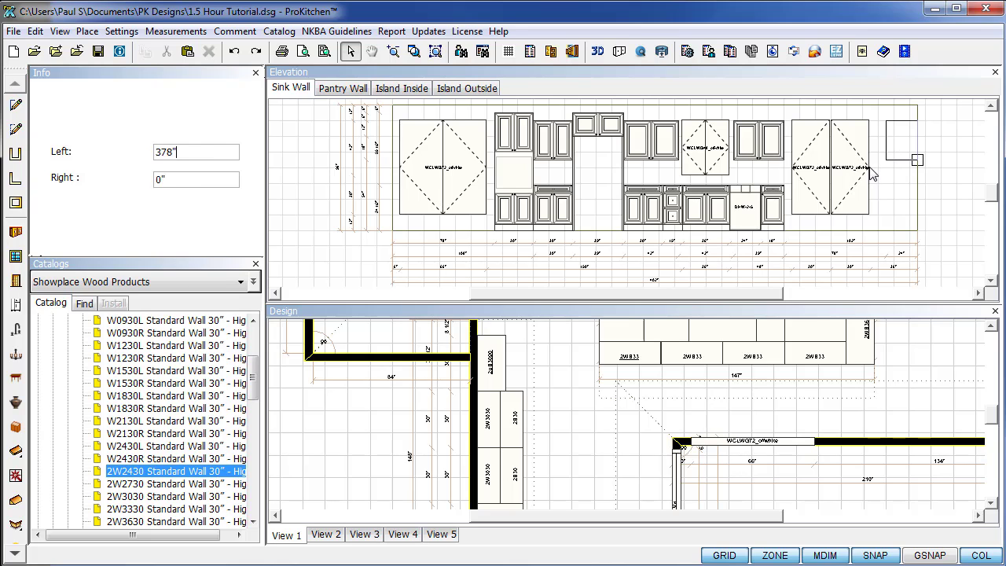
click(872, 172)
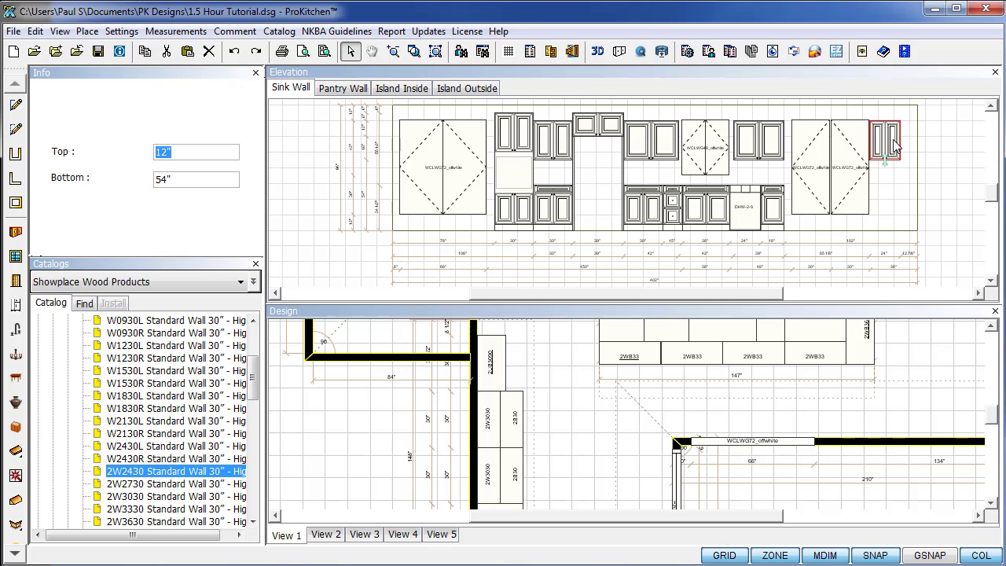
key(Delete)
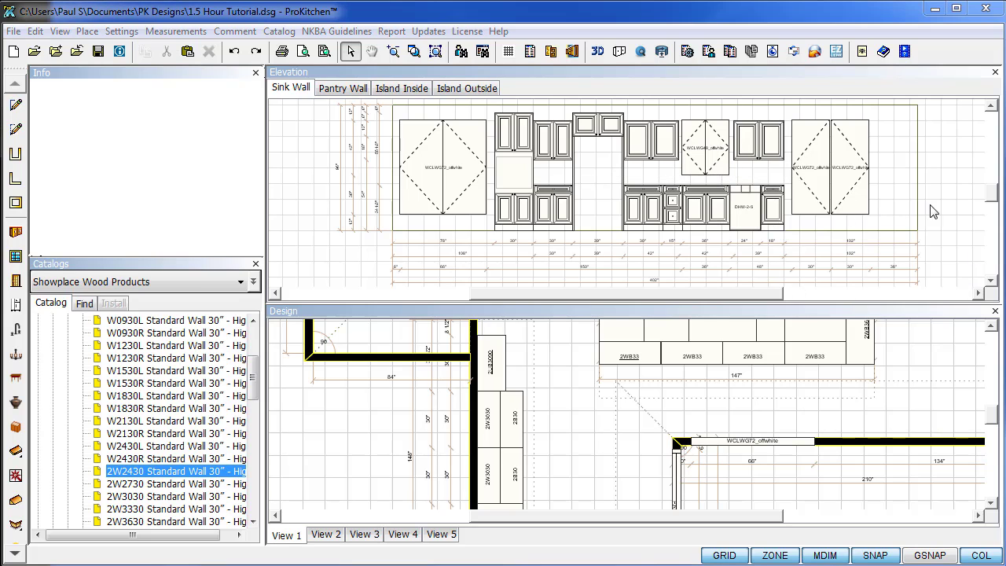
scroll(728, 177, up, 2)
scroll(727, 177, up, 1)
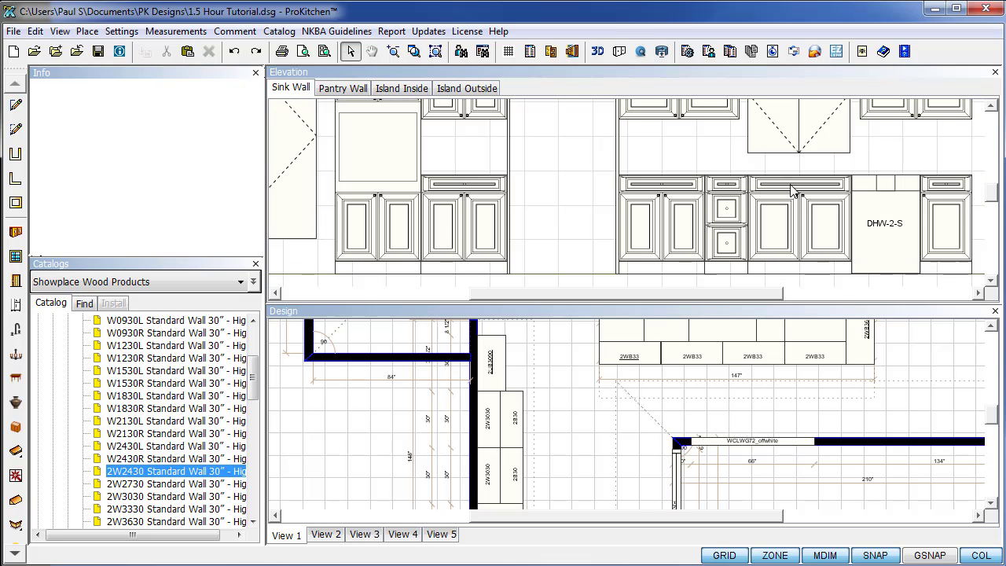
scroll(995, 193, up, 3)
scroll(995, 193, up, 1)
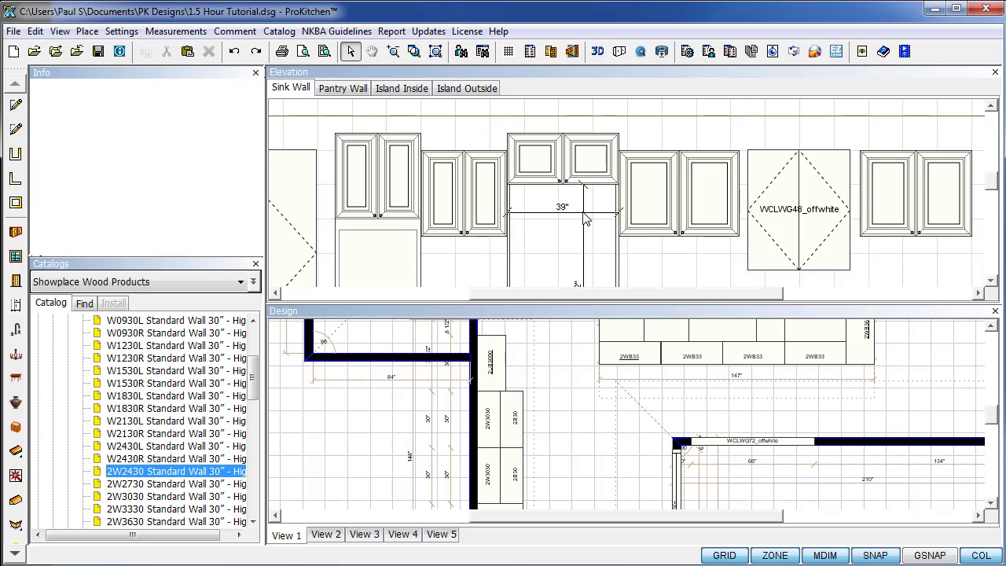
scroll(585, 220, down, 1)
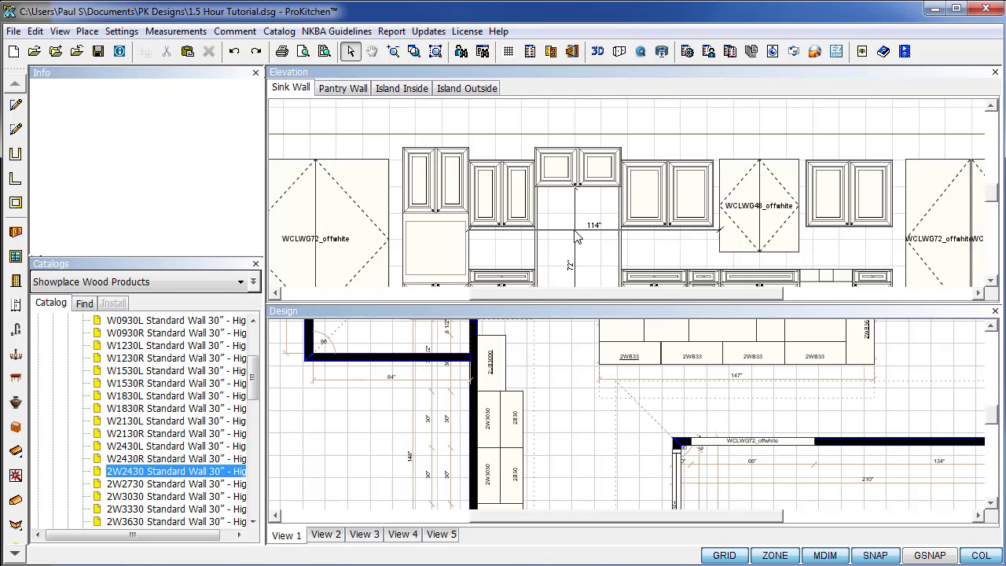
right_click(634, 122)
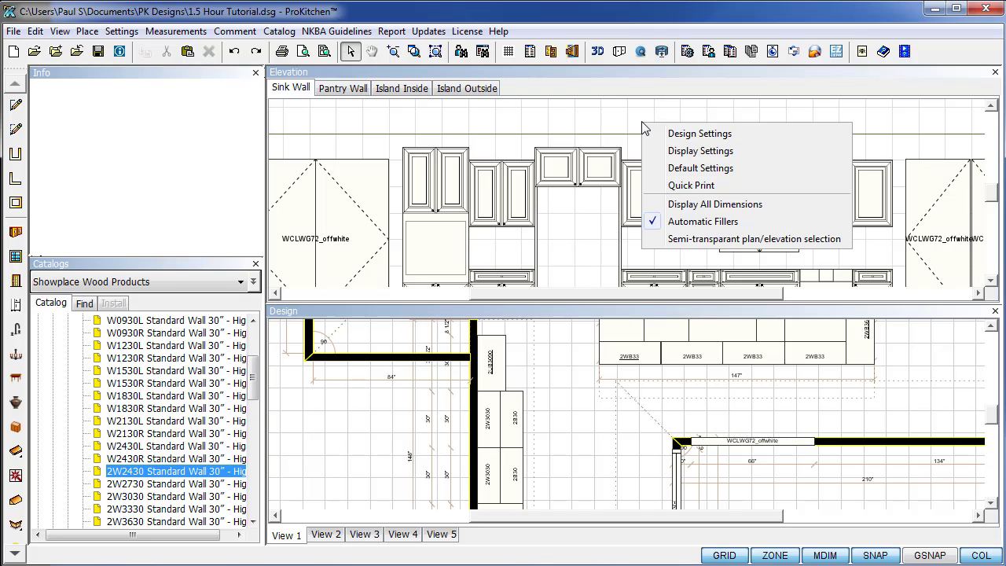
right_click(600, 165)
mouse_move(645, 190)
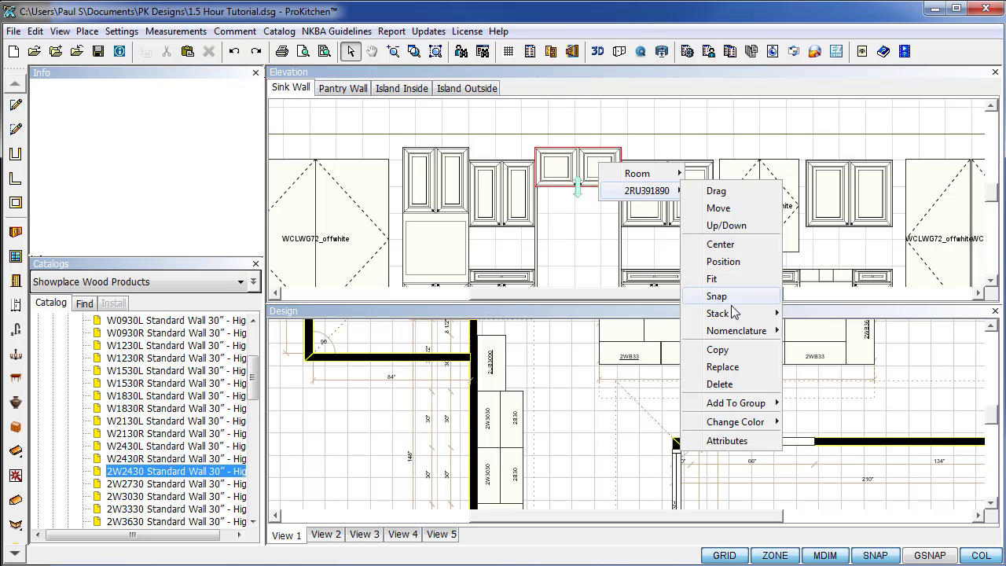
mouse_move(737, 333)
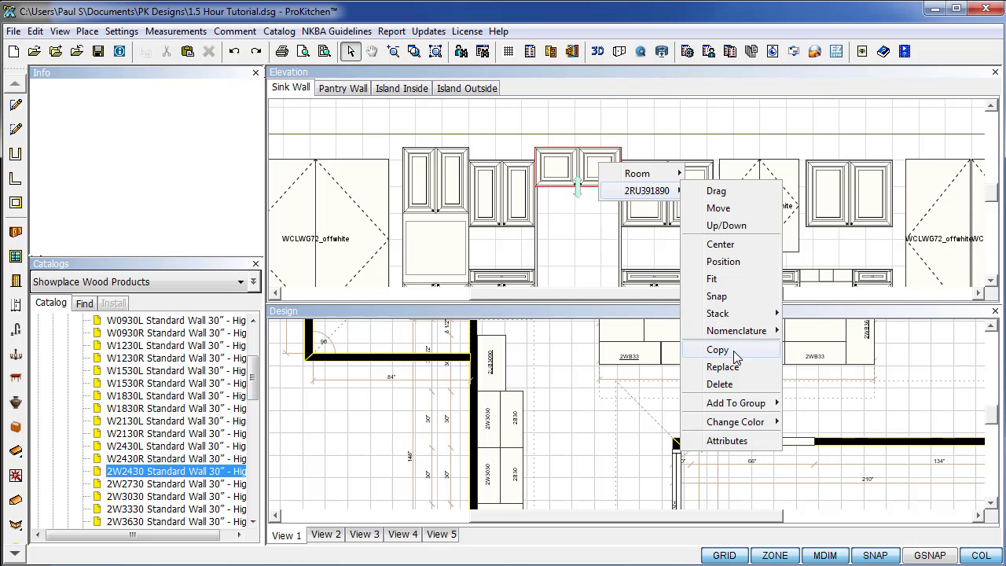
mouse_move(734, 404)
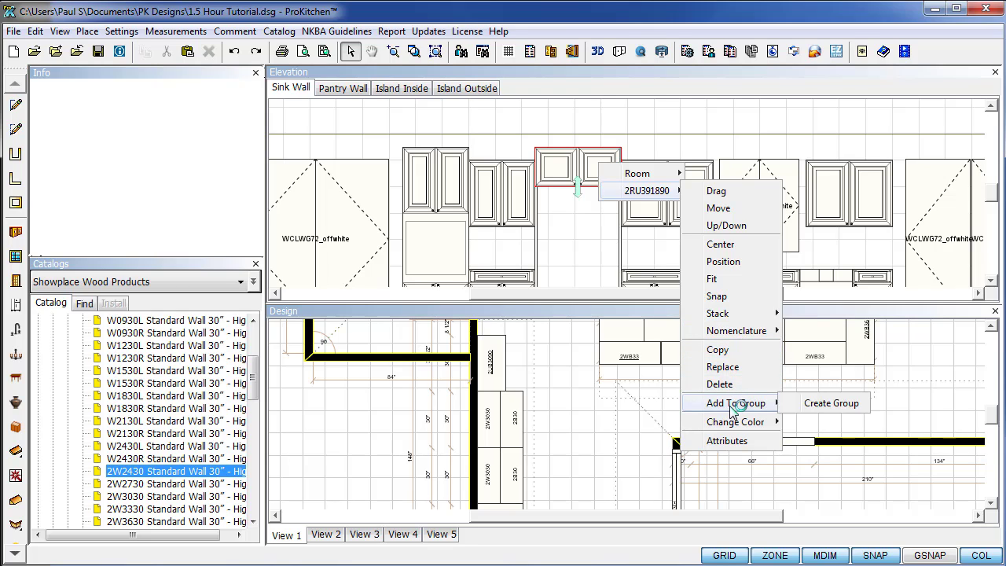
mouse_move(738, 429)
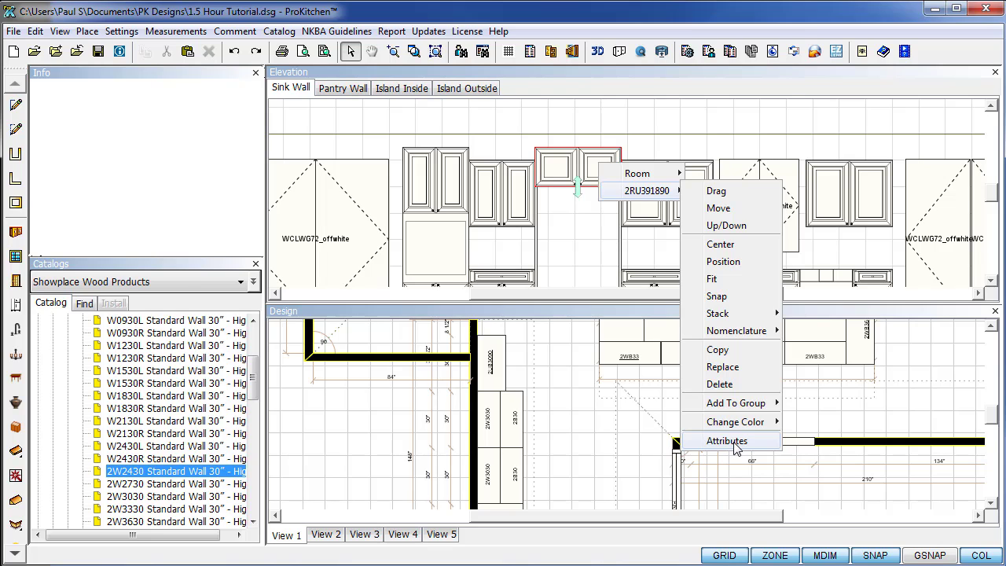
click(735, 444)
mouse_move(638, 173)
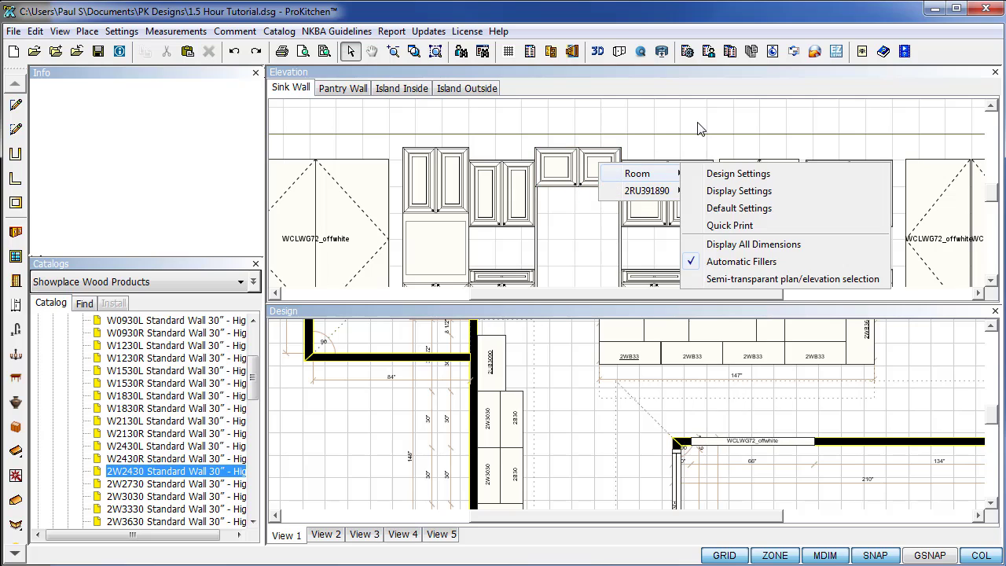
click(660, 118)
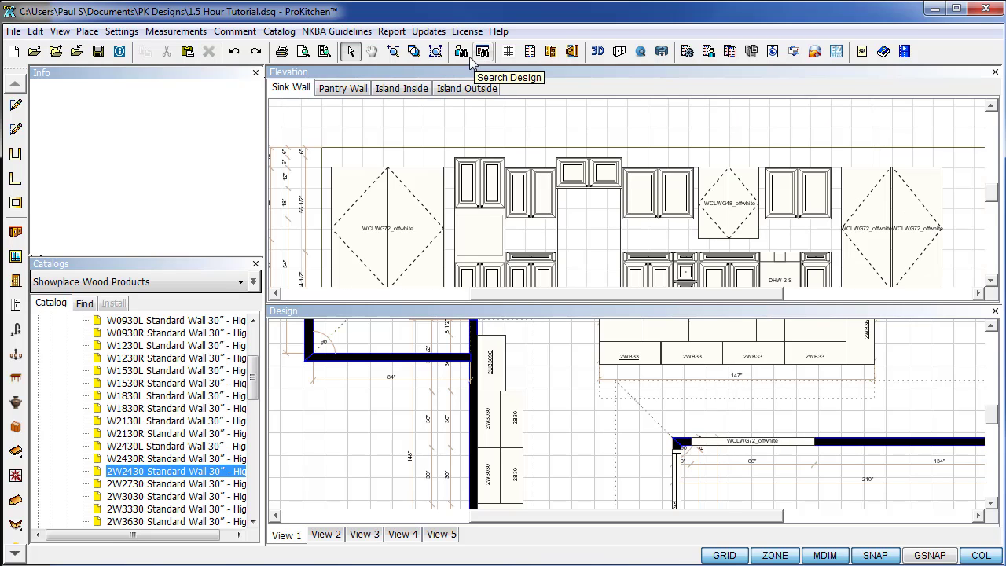
Zoom the Sink Wall elevation to extents, close it, and reopen the elevation as new tab L1.
click(435, 51)
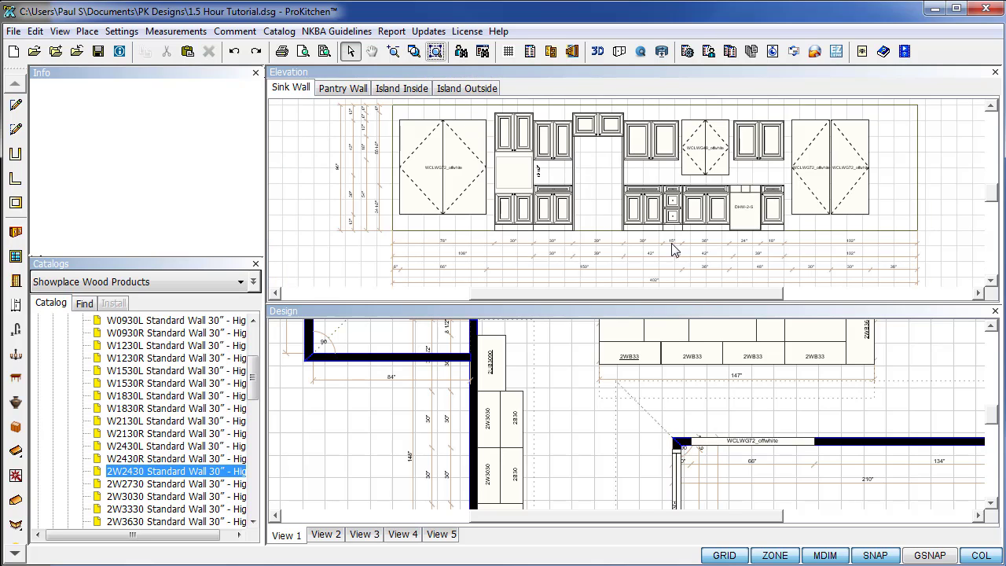
click(995, 72)
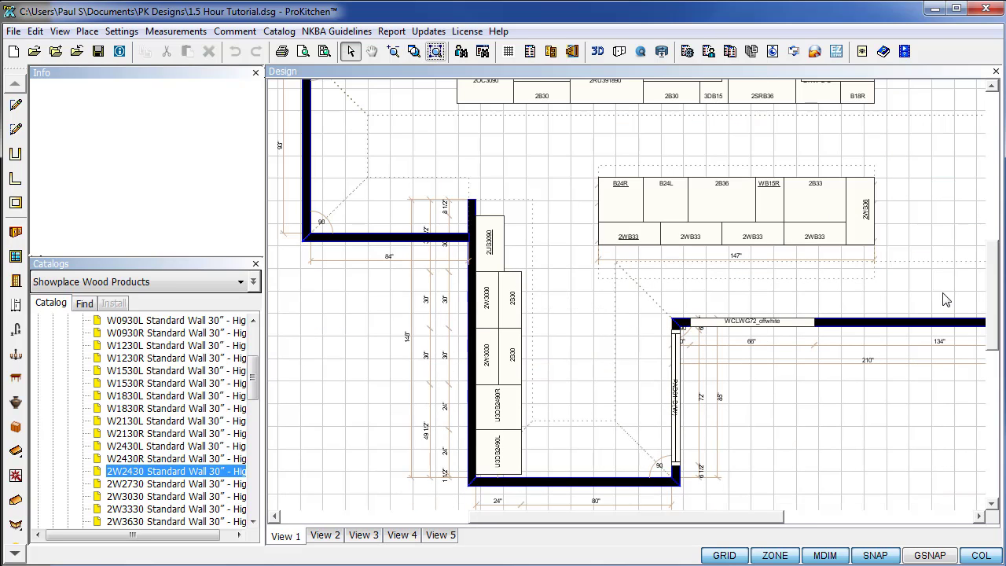
scroll(993, 317, up, 3)
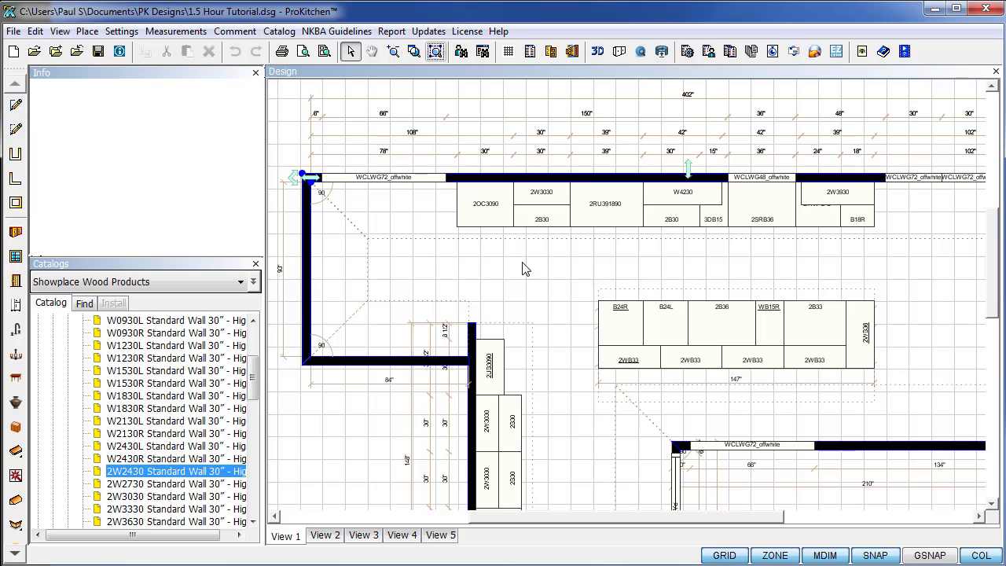
click(525, 269)
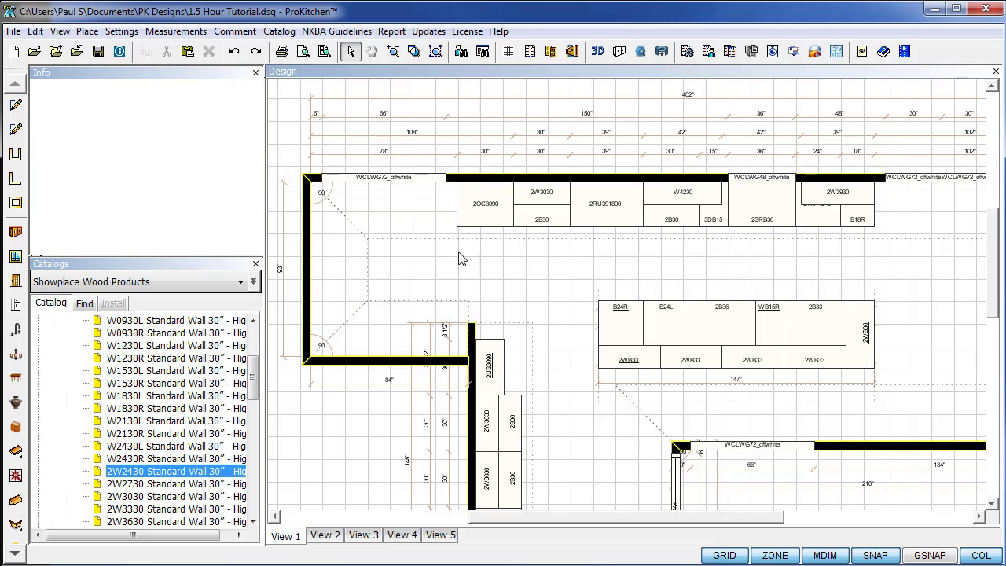
click(575, 52)
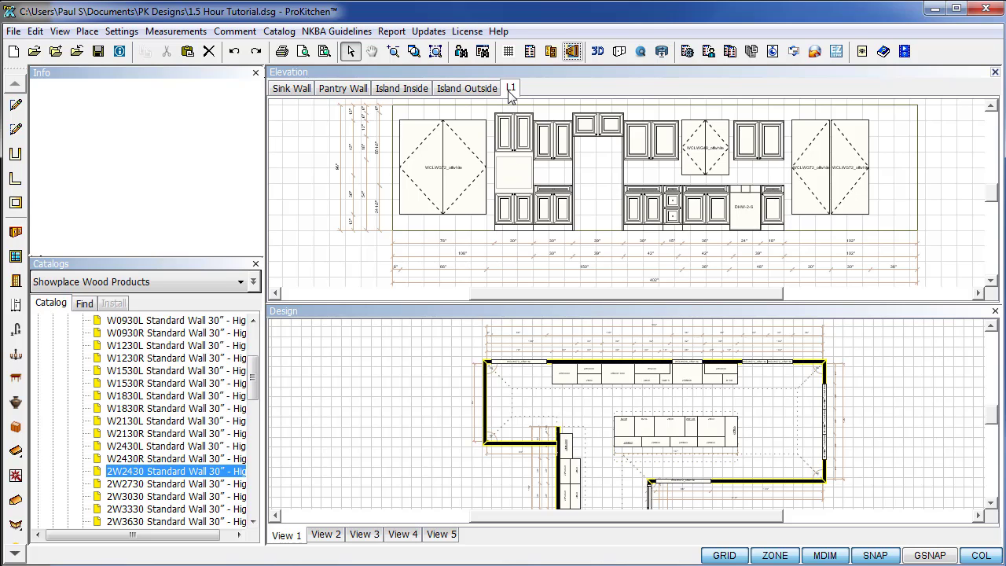
Delete the extra L1 elevation tab and close the elevation pane.
click(283, 90)
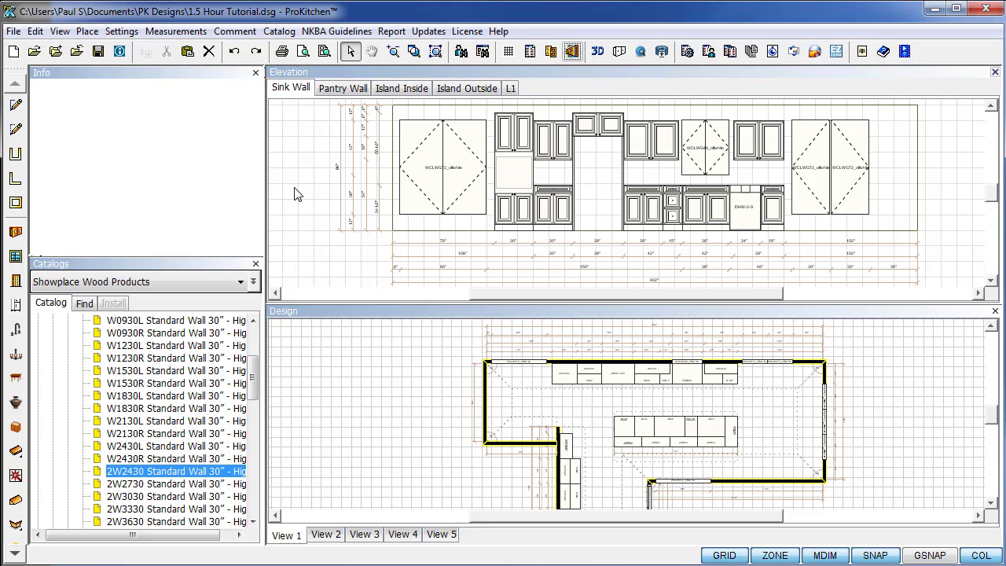
click(511, 89)
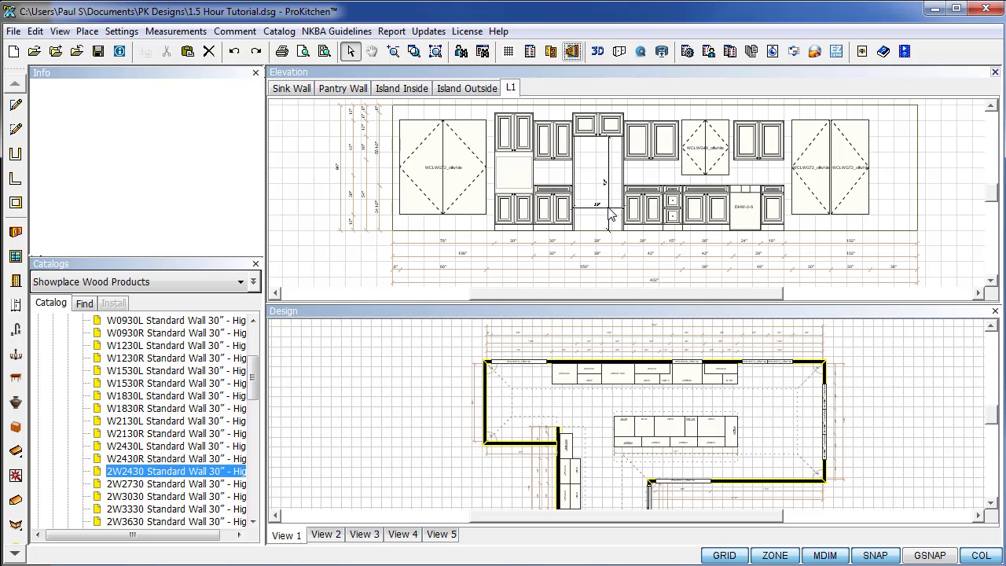
right_click(512, 90)
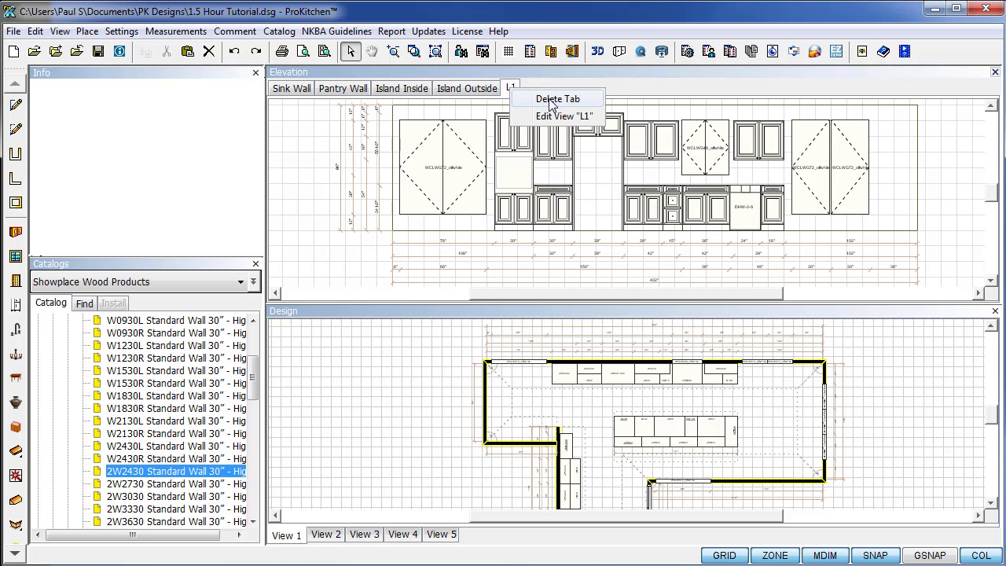
click(558, 99)
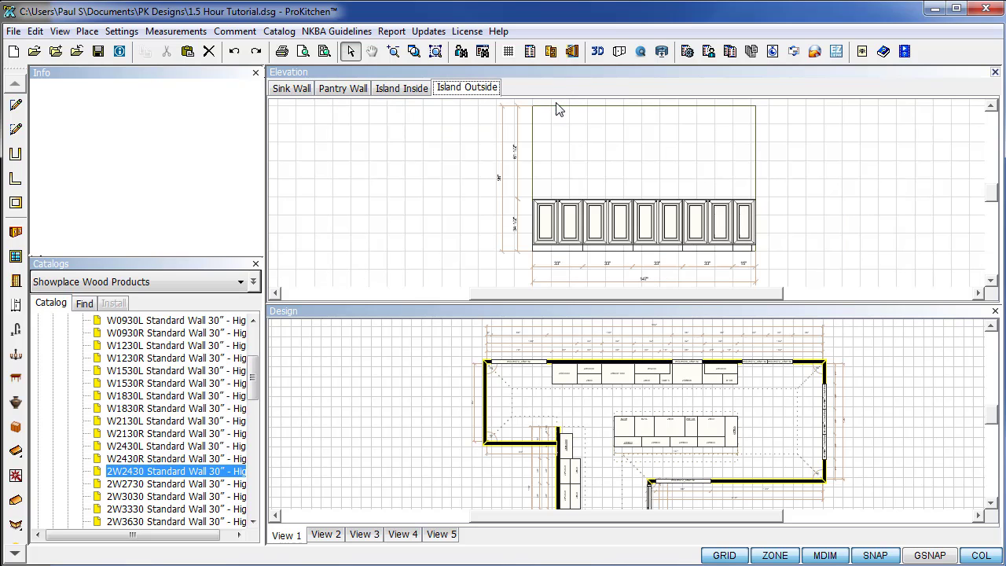
click(995, 72)
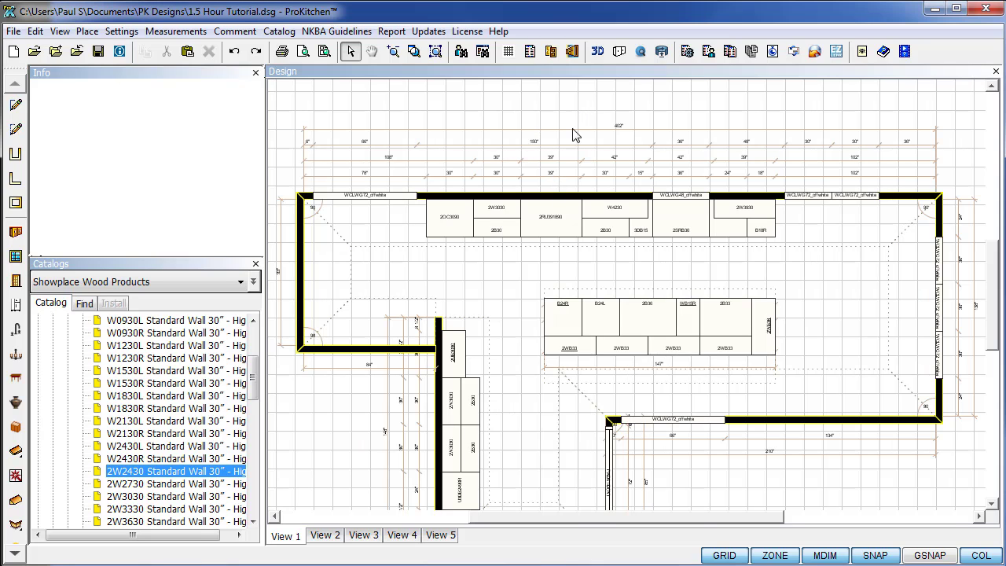
scroll(563, 178, up, 1)
scroll(563, 177, up, 1)
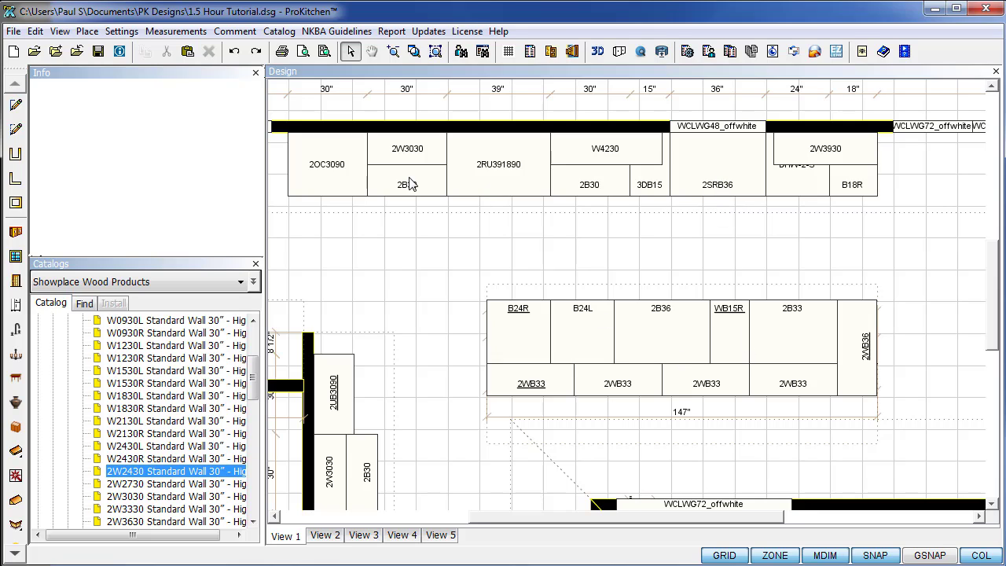
right_click(706, 173)
mouse_move(739, 199)
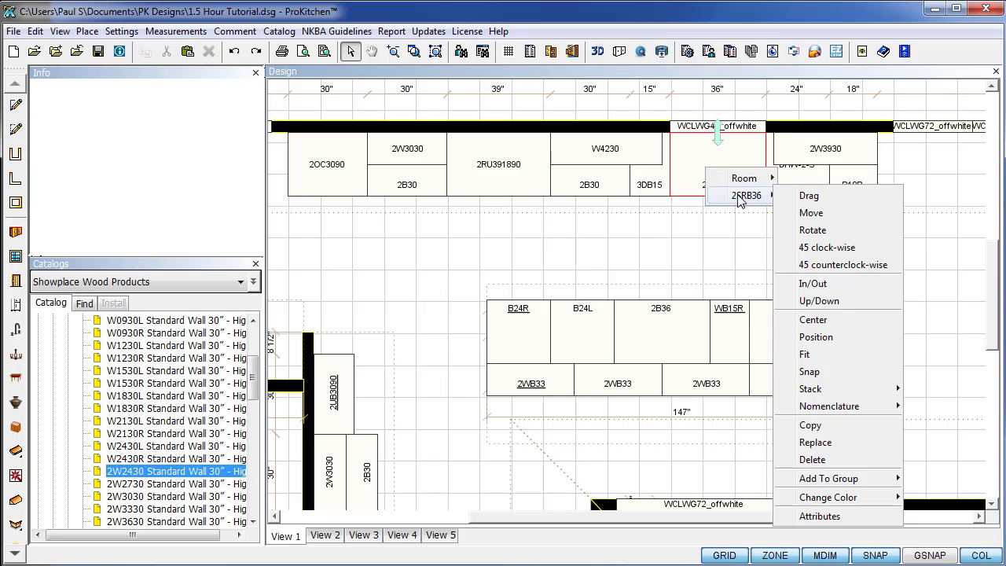
click(835, 512)
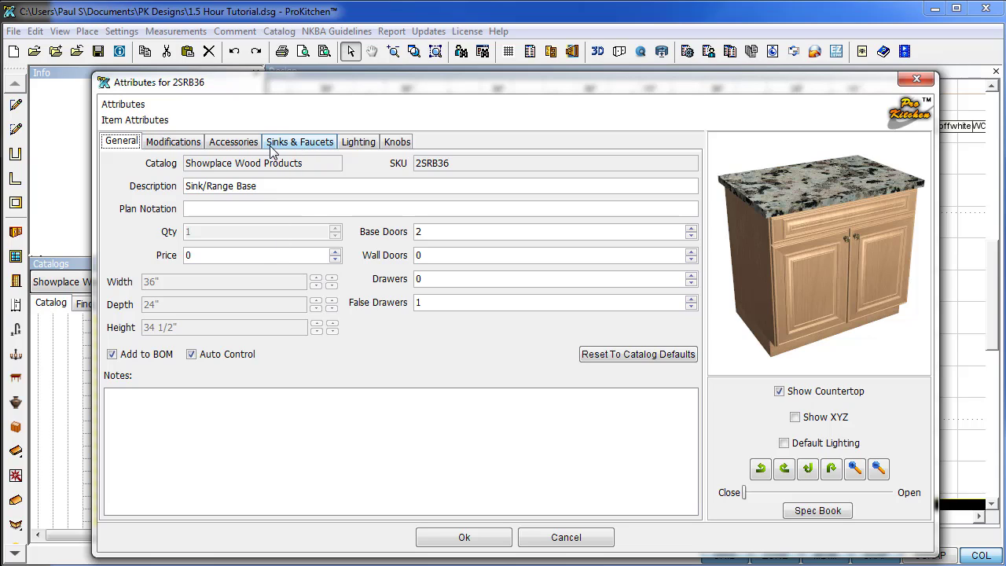
click(280, 146)
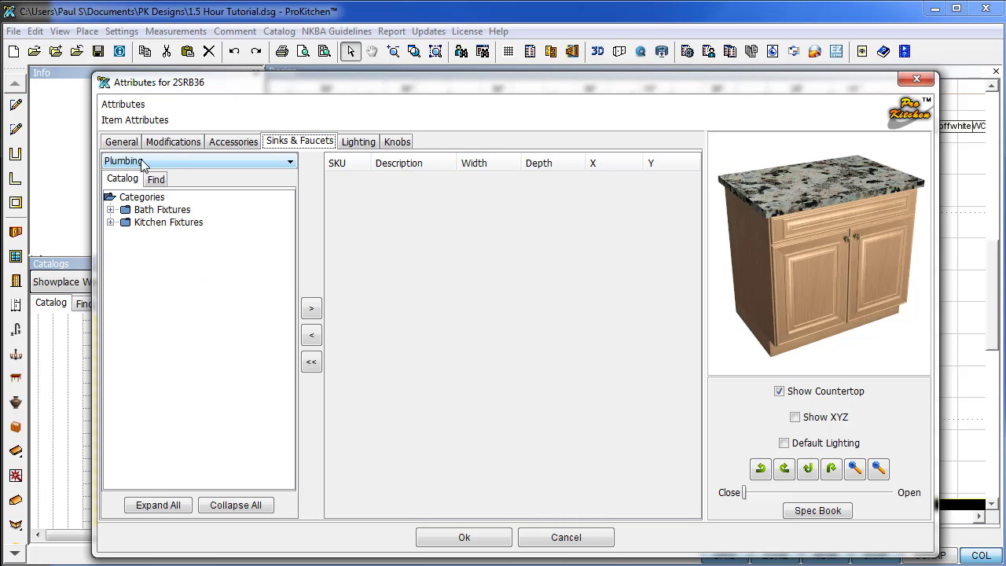
click(290, 162)
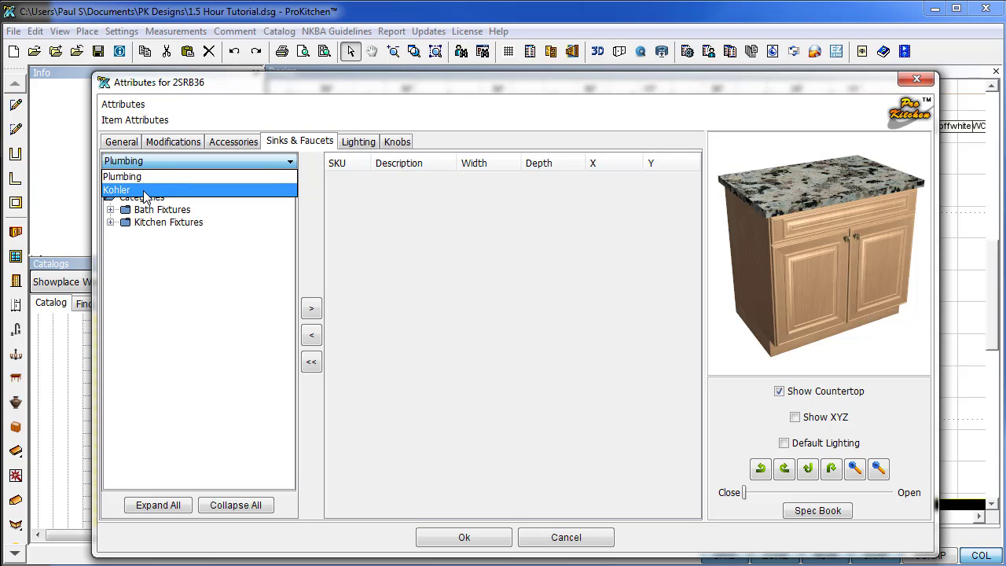
click(146, 191)
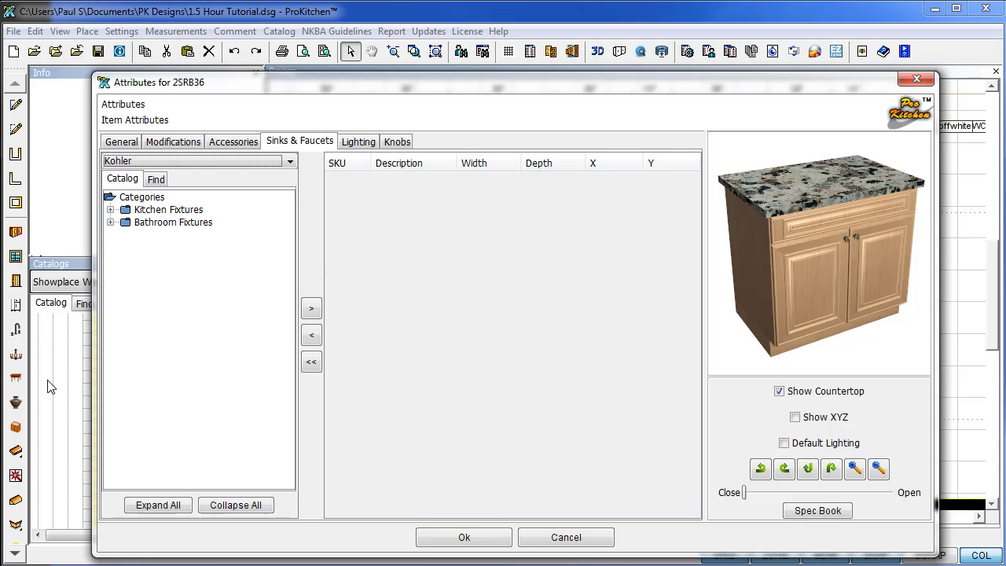
click(917, 79)
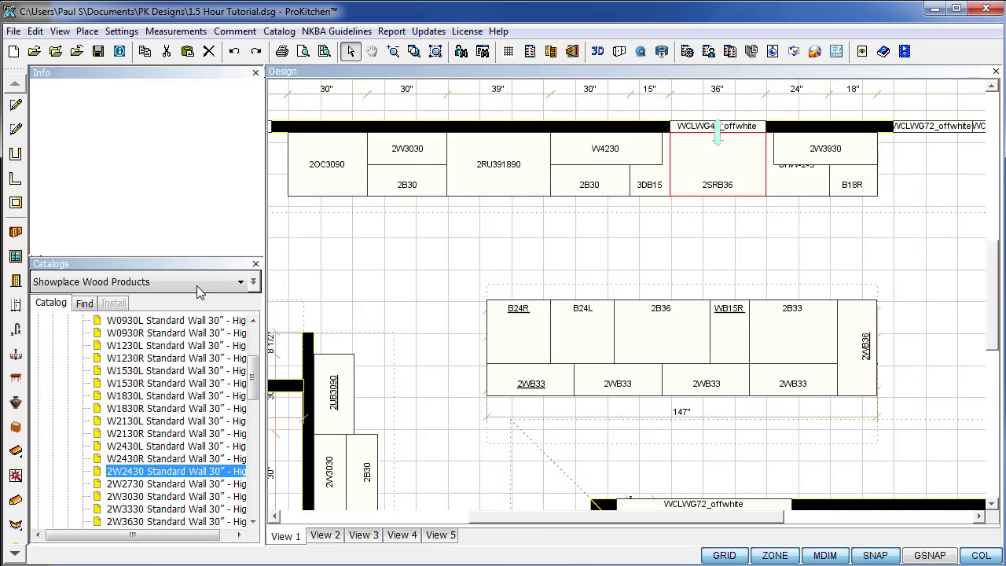
click(240, 284)
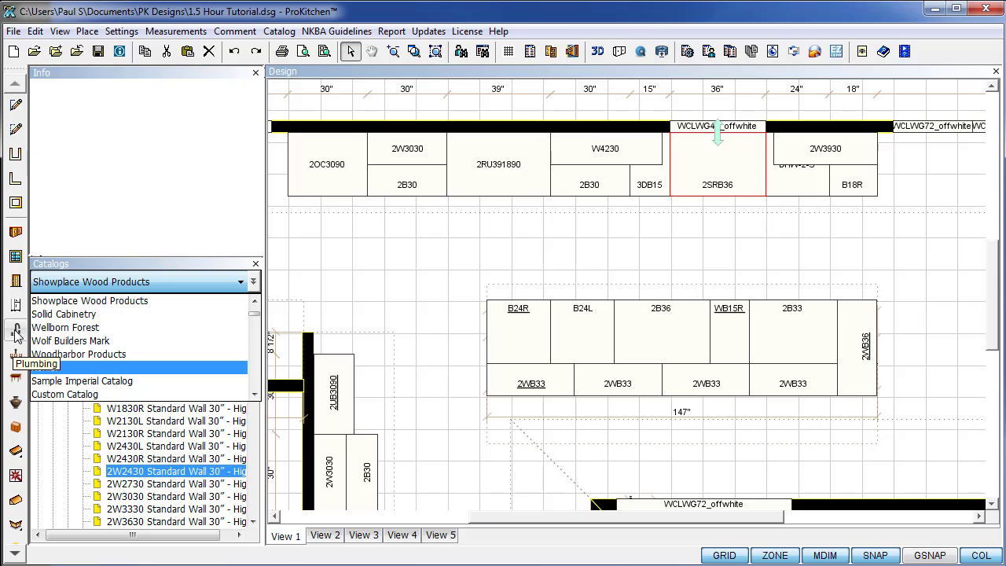
click(577, 269)
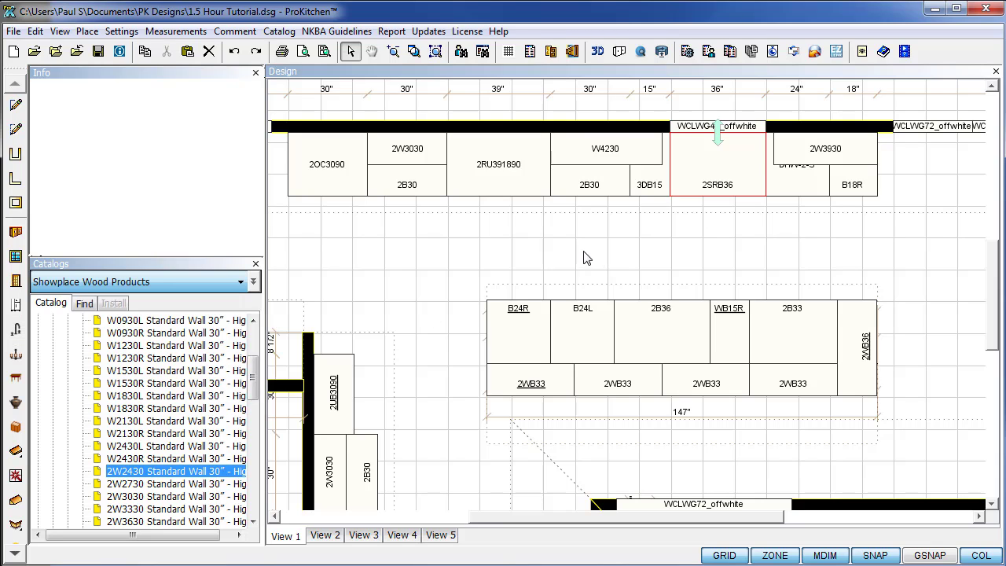
right_click(701, 177)
Add the Kohler K-3820-1-NA under-mount sink to sink base 2SRB36 at default size.
mouse_move(728, 200)
click(821, 519)
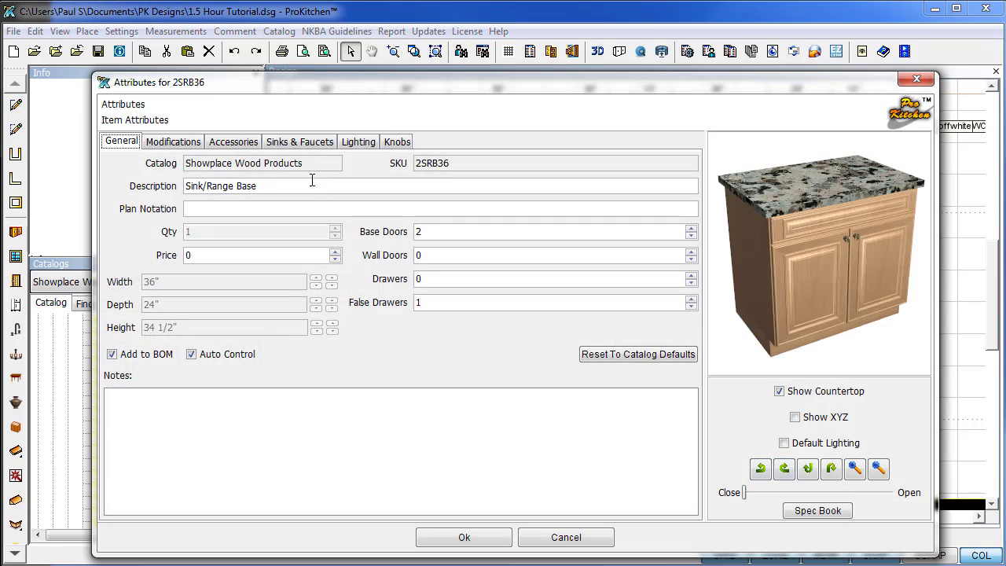
click(300, 141)
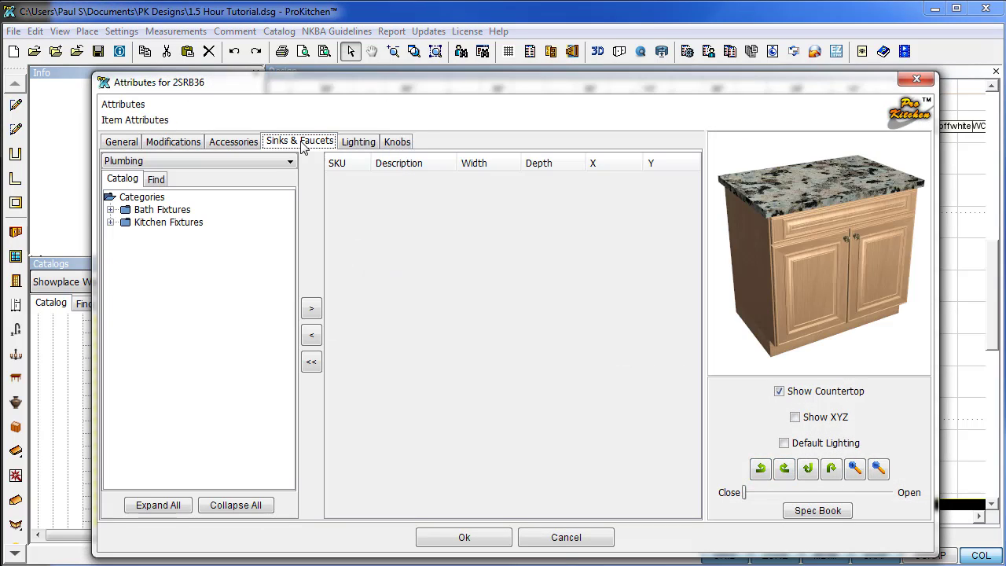
click(186, 162)
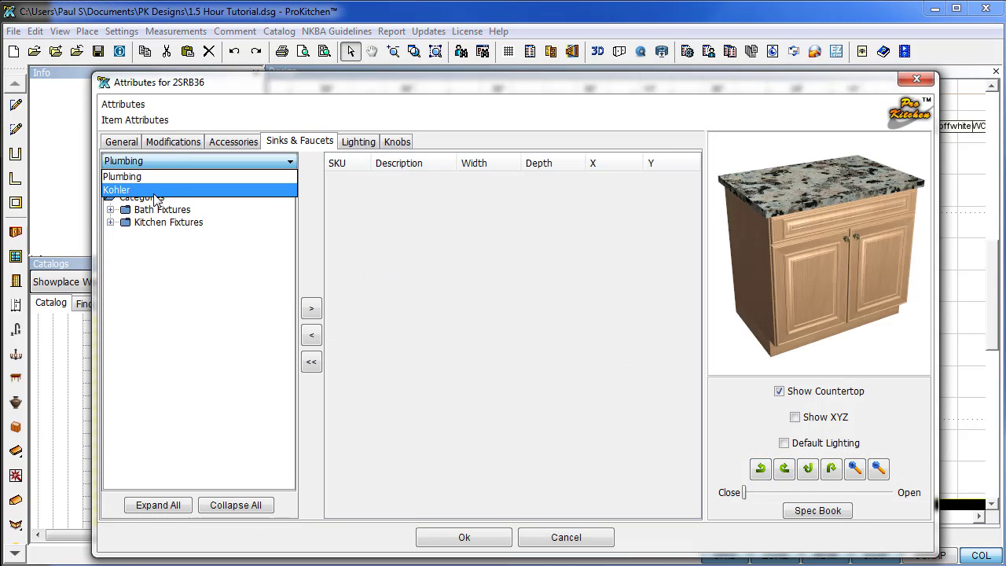
click(180, 190)
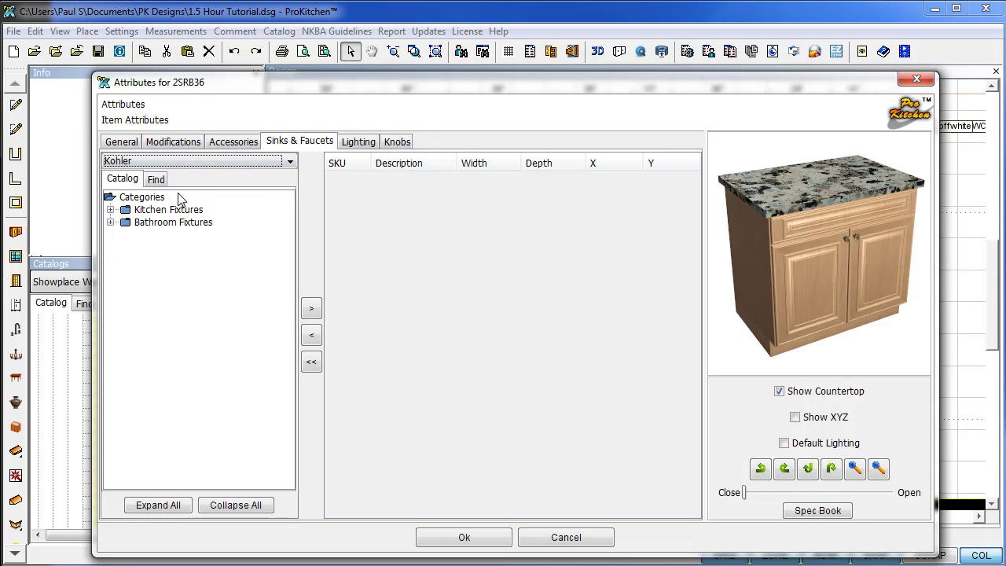
click(111, 210)
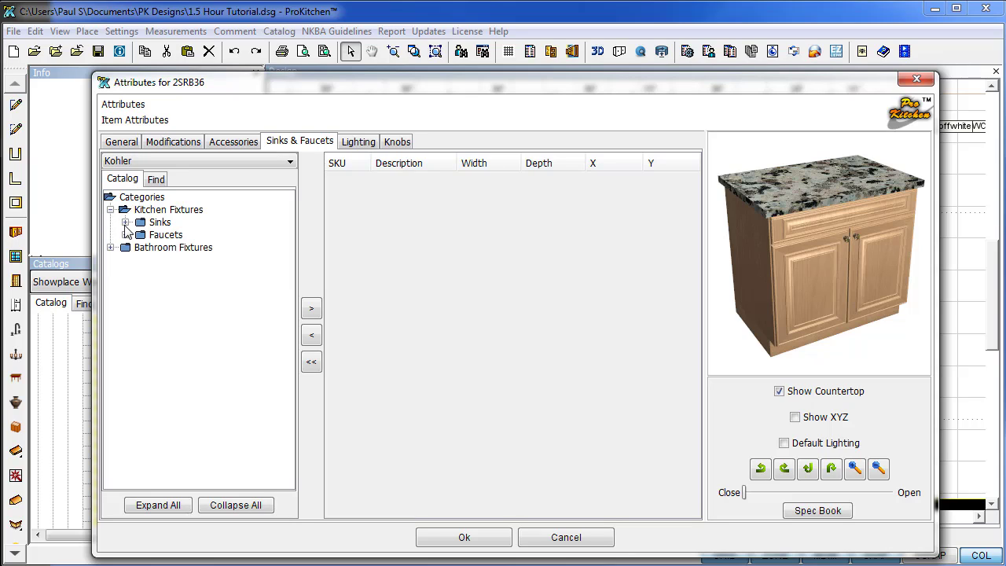
click(125, 222)
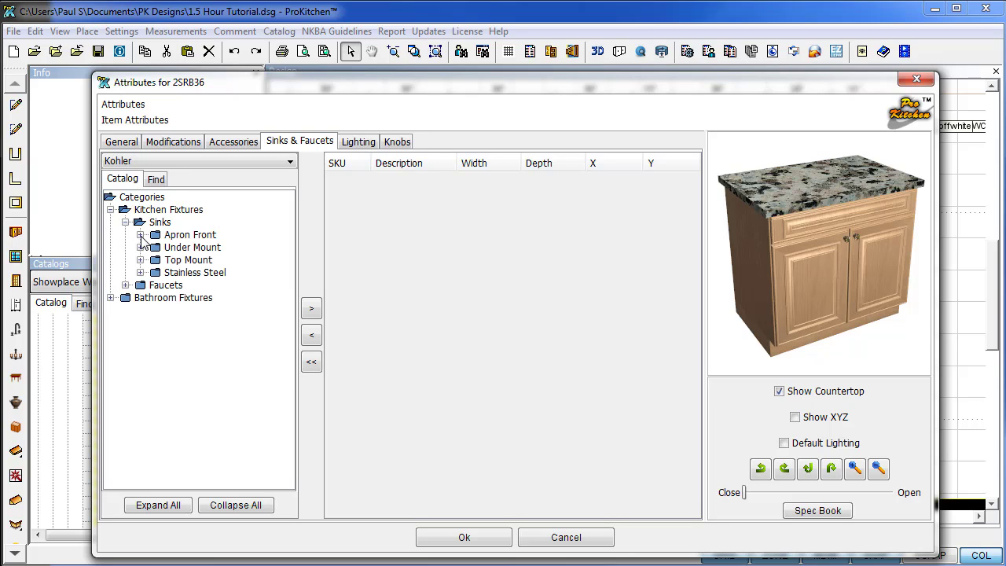
click(140, 247)
mouse_move(222, 253)
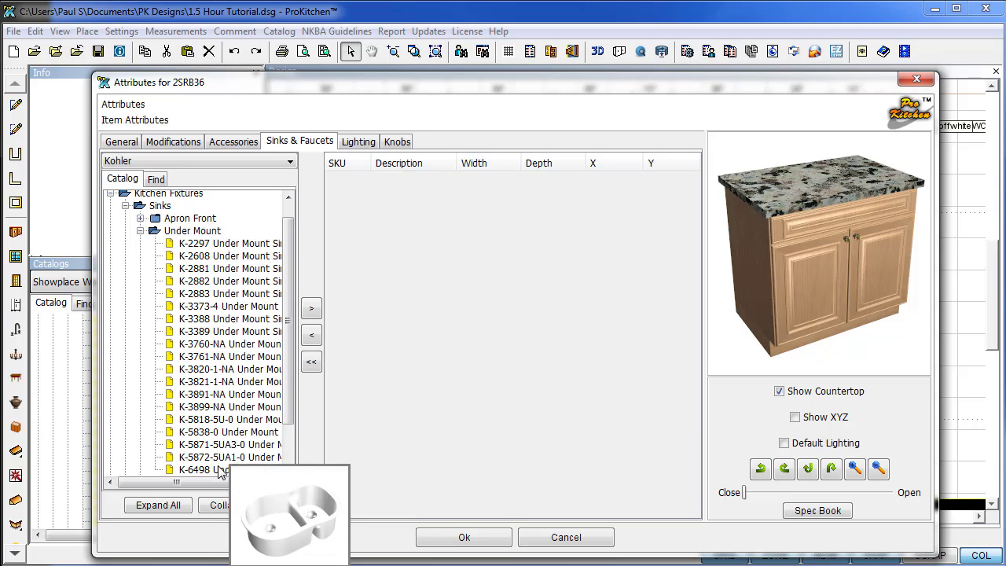
double_click(228, 371)
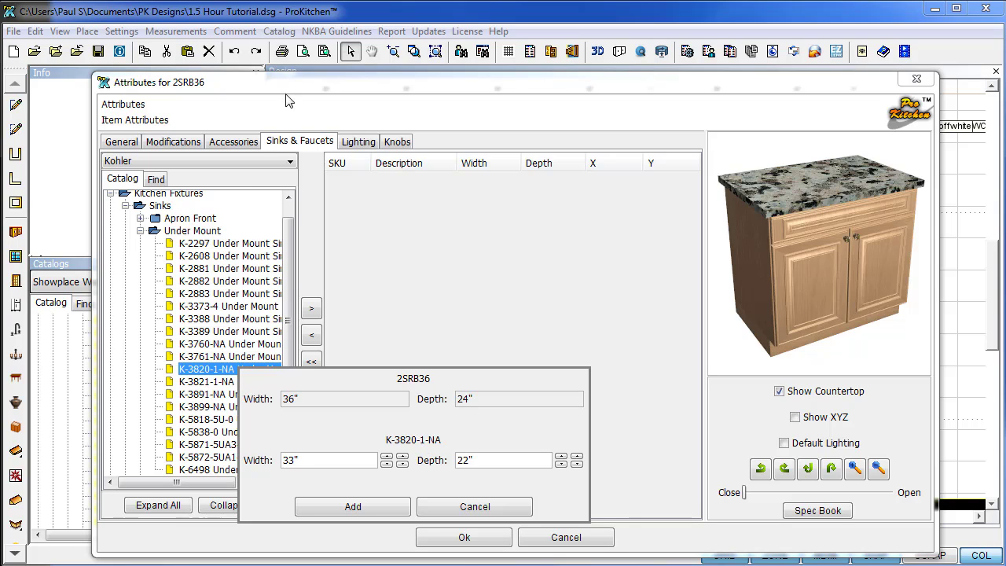
click(353, 508)
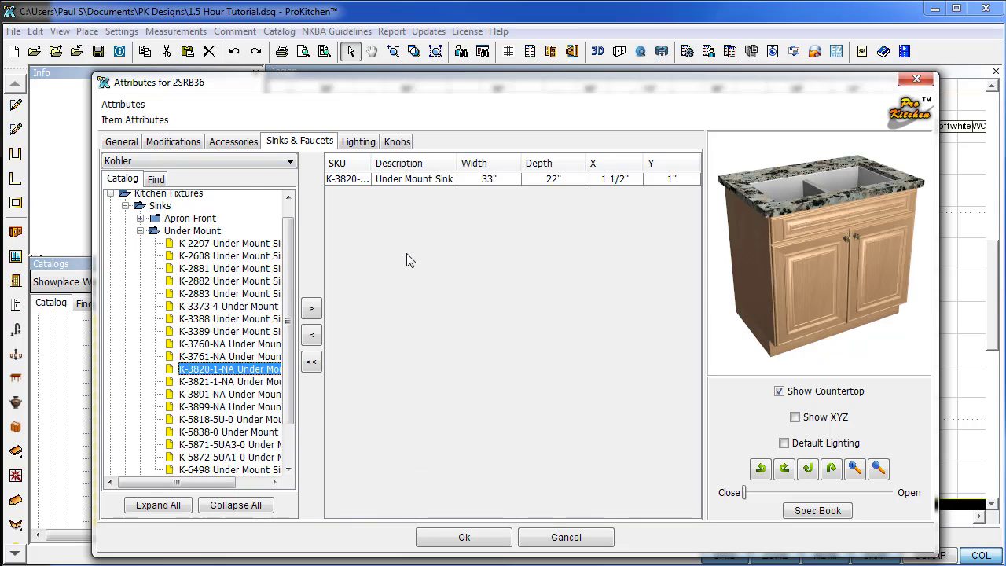
Add the Kohler K-R72511-SD kitchen faucet and apply the fixtures to the cabinet.
click(125, 206)
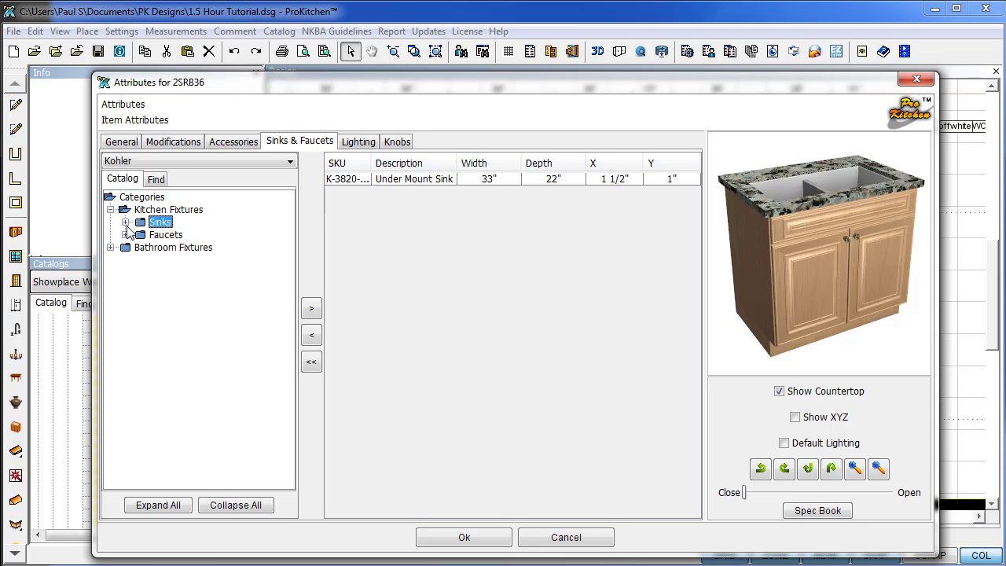
click(125, 235)
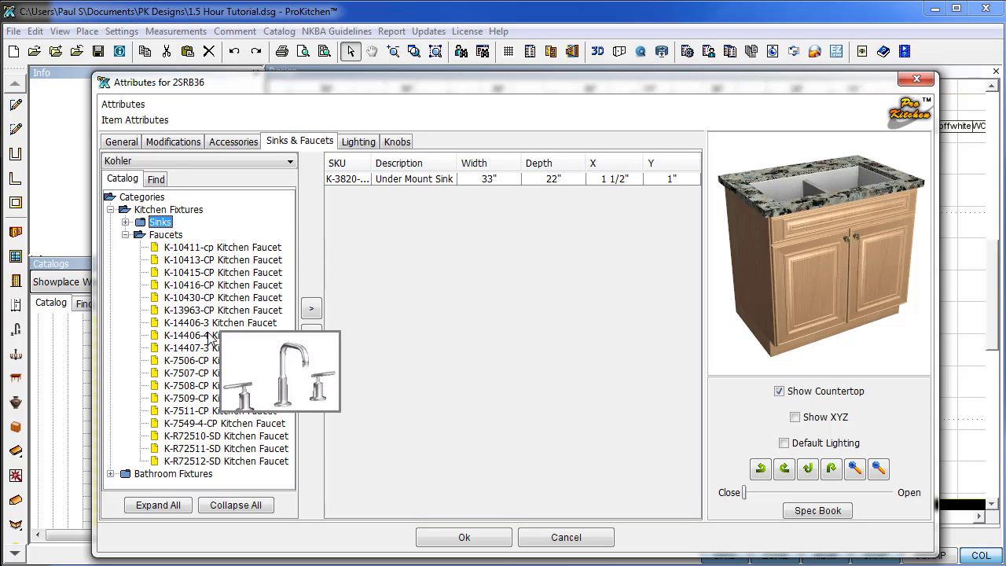
click(217, 450)
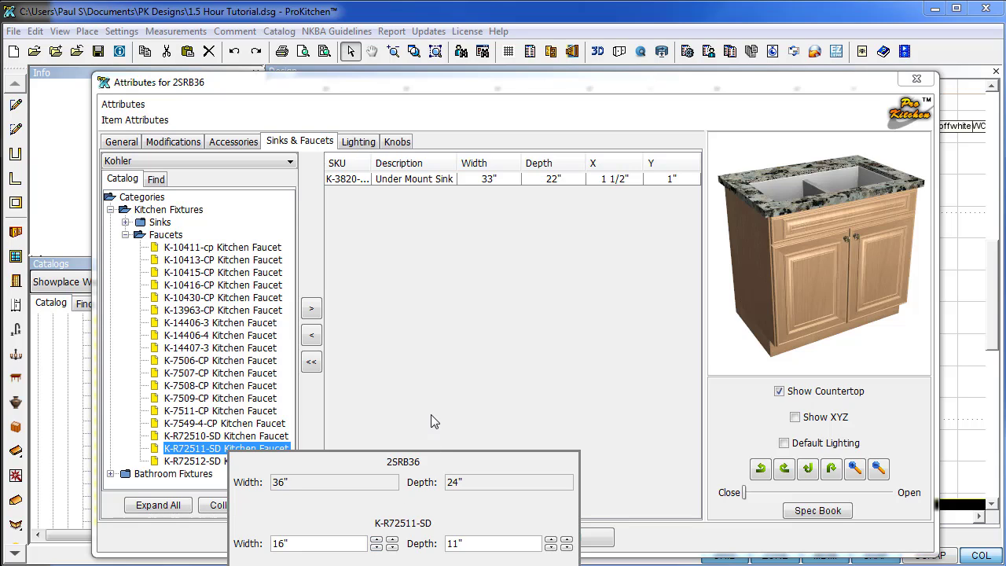
click(444, 295)
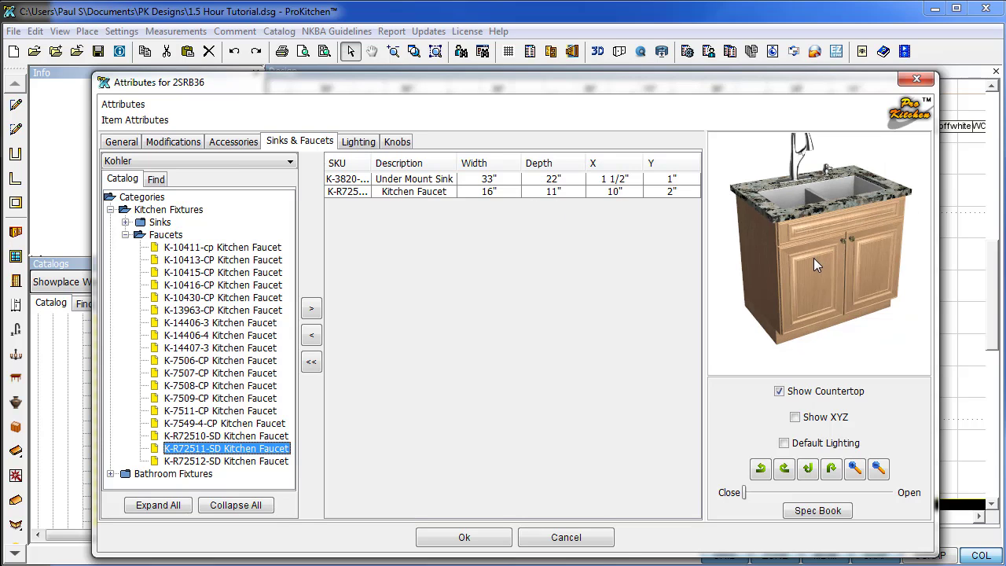
drag(812, 258, 790, 271)
drag(813, 201, 839, 334)
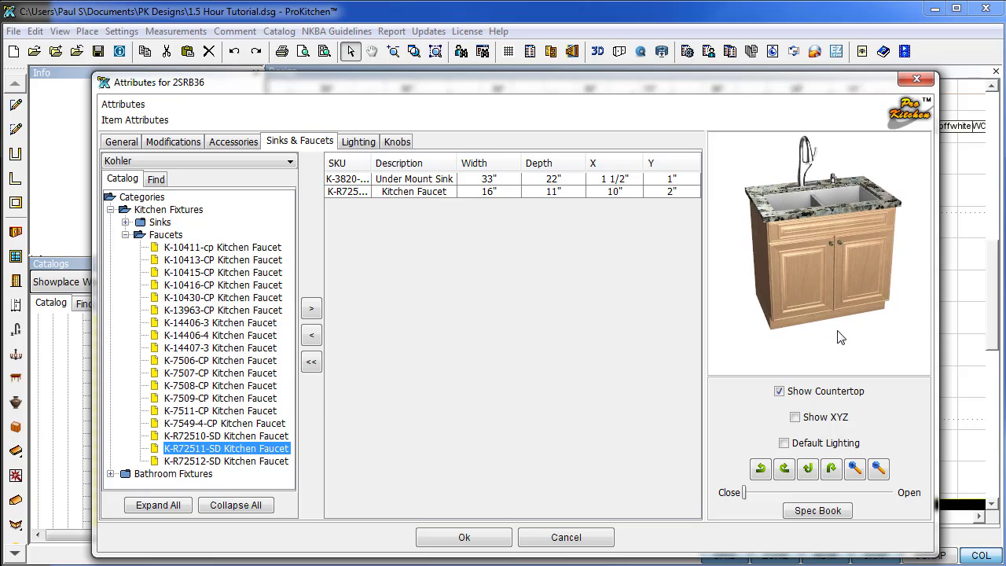
click(475, 541)
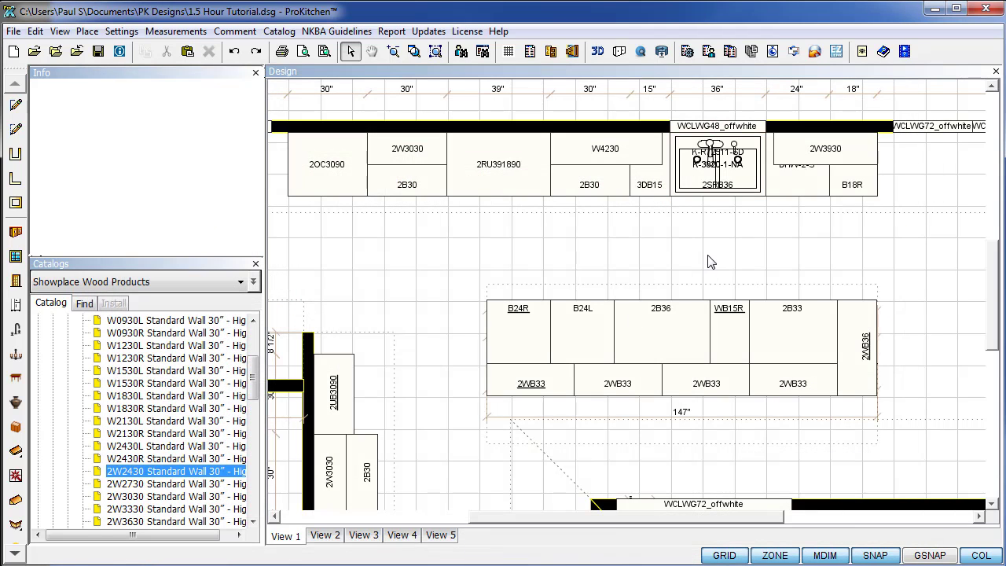
Open the appliance settings in oven cabinet 2OC3090's attributes.
right_click(320, 178)
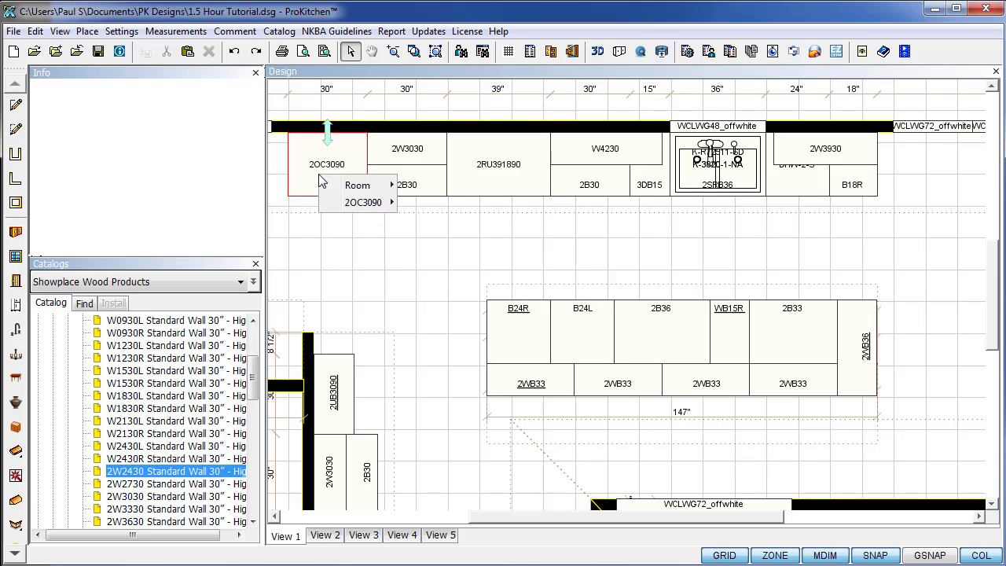
mouse_move(360, 202)
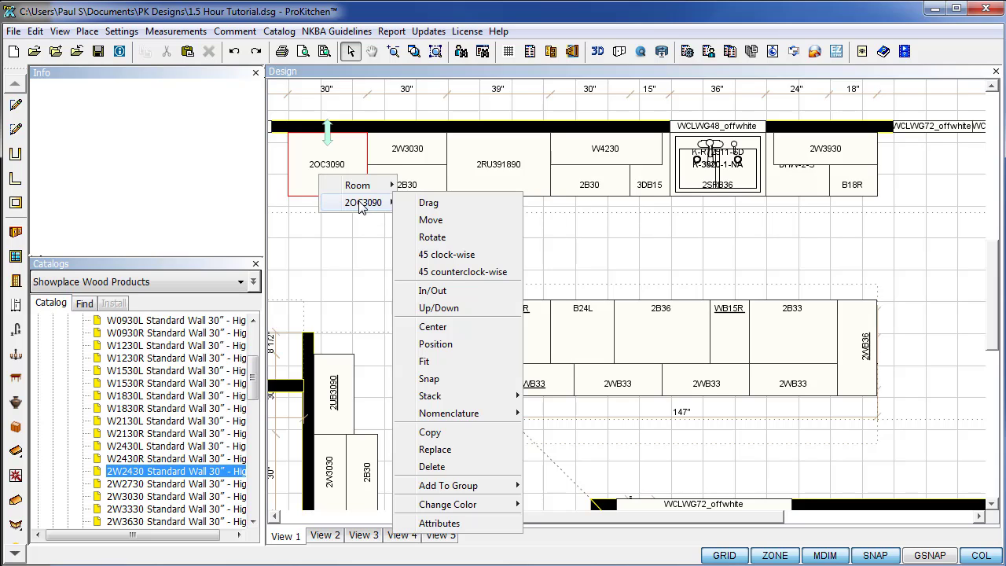
click(461, 528)
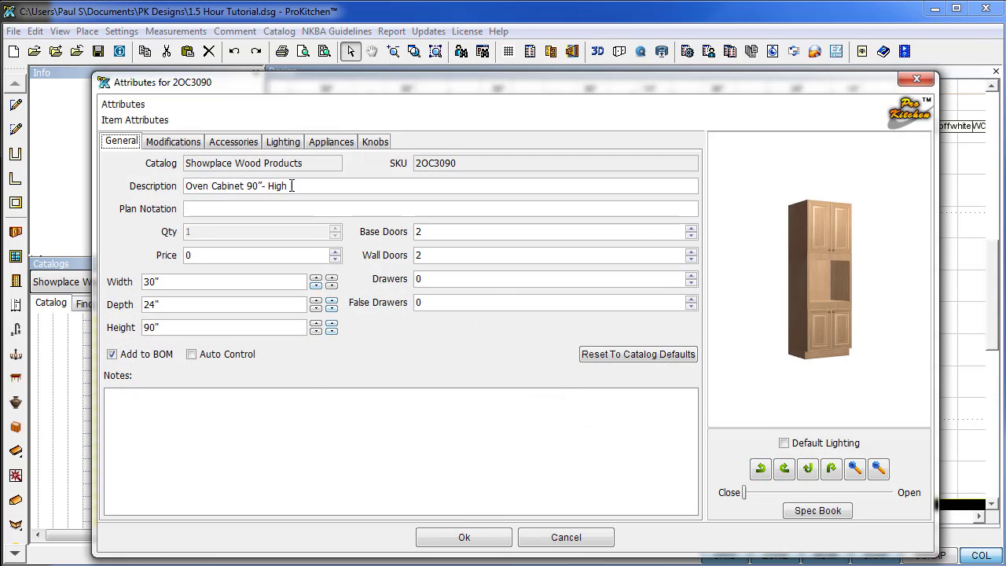
click(324, 141)
Add the OVN-ESTCO-S stainless single electric wall oven to the cabinet.
click(159, 166)
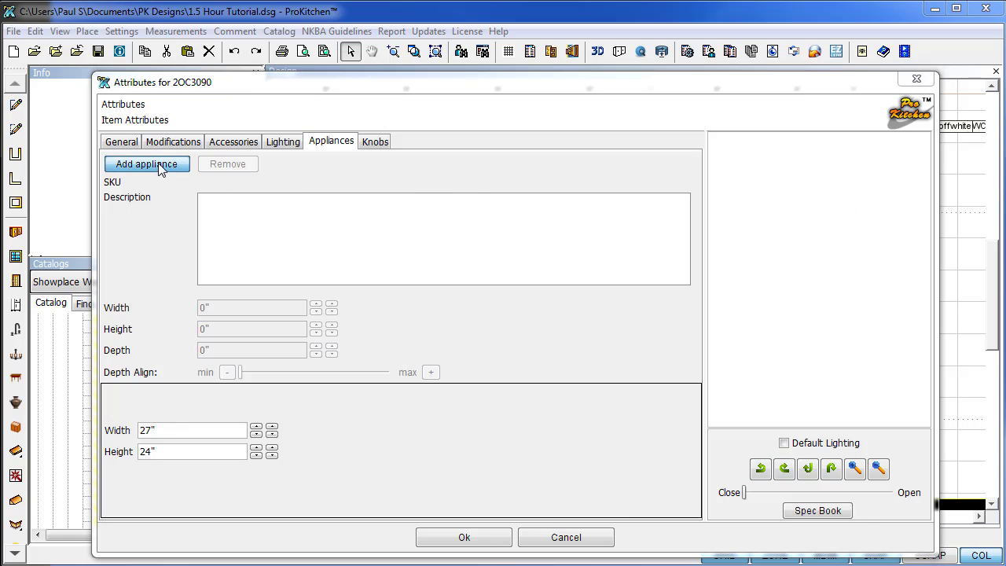
click(650, 138)
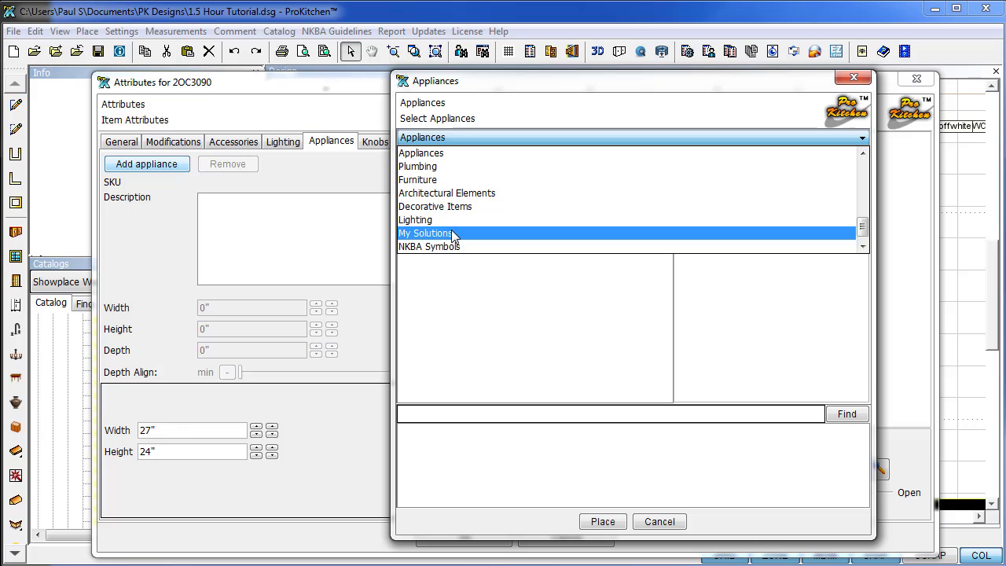
scroll(451, 229, down, 1)
scroll(453, 236, up, 10)
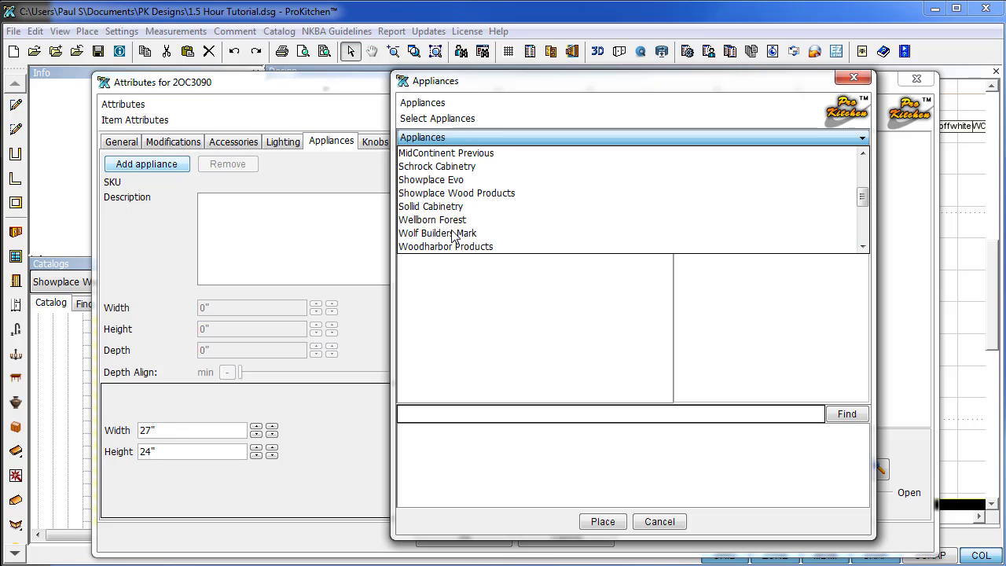
scroll(453, 236, down, 12)
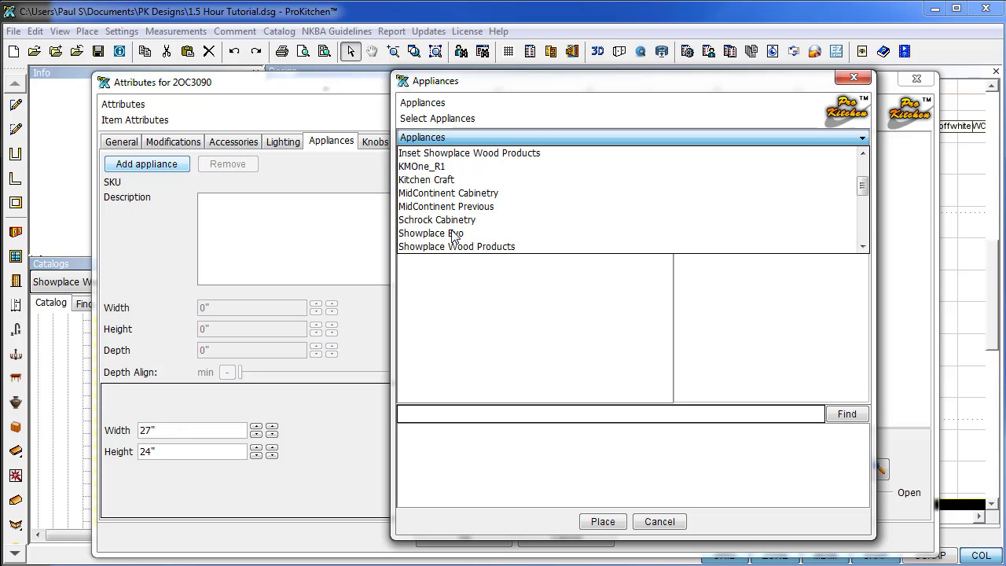
scroll(452, 236, down, 1)
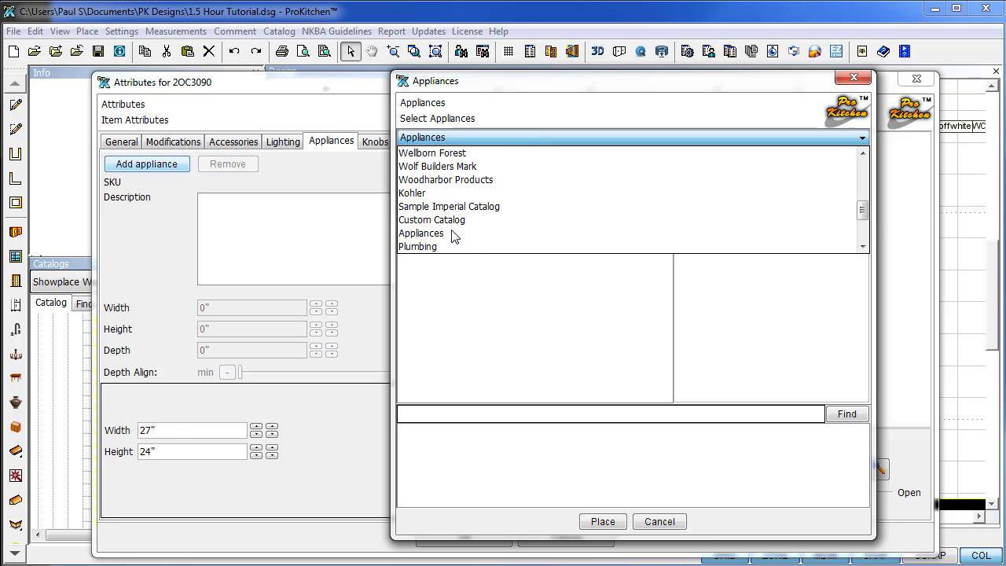
click(451, 136)
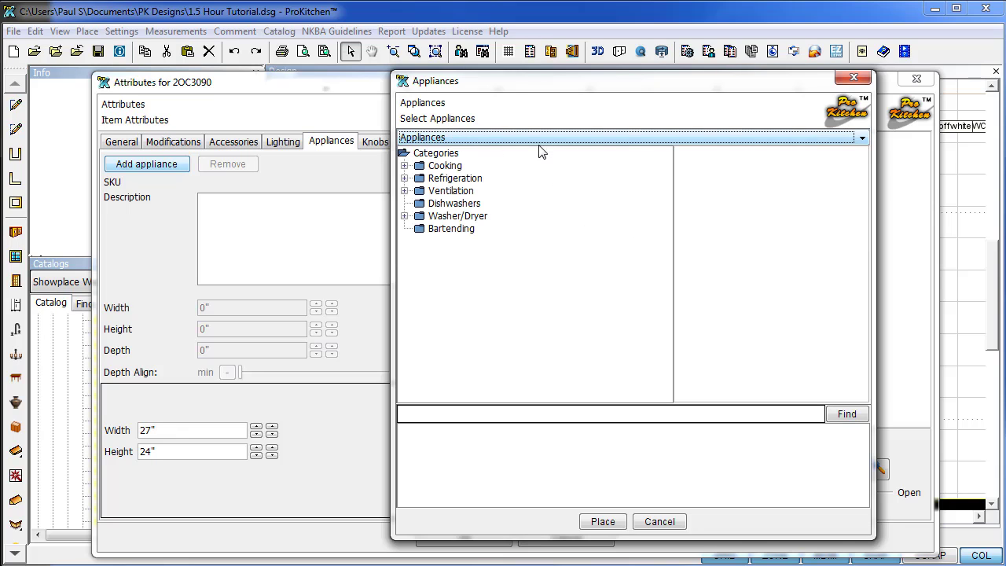
click(405, 165)
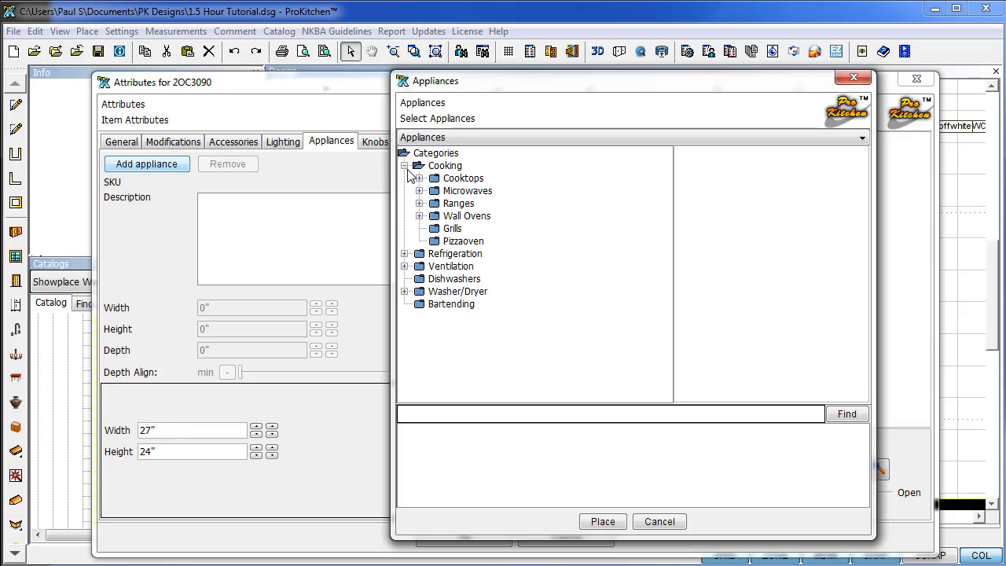
click(420, 217)
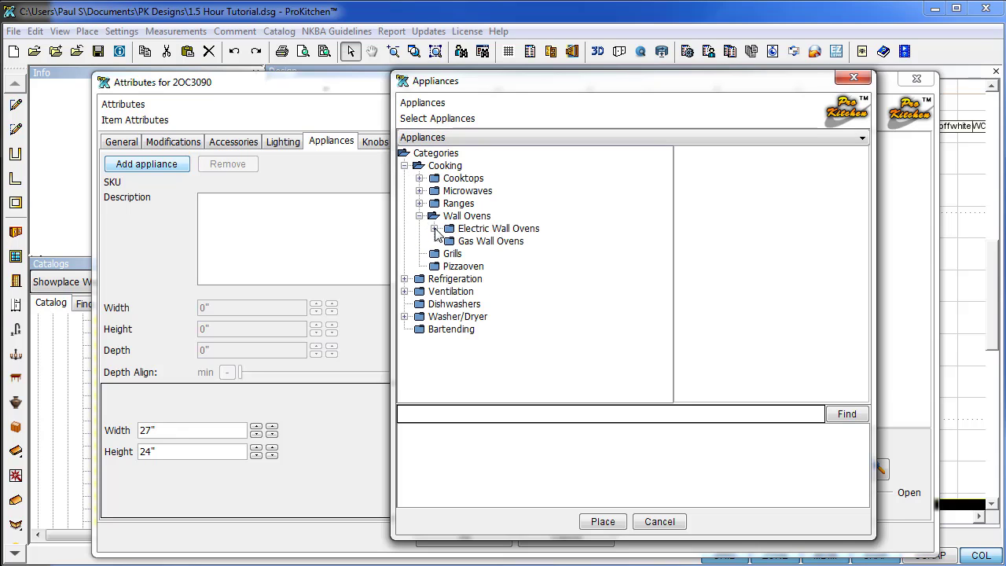
click(434, 228)
click(467, 242)
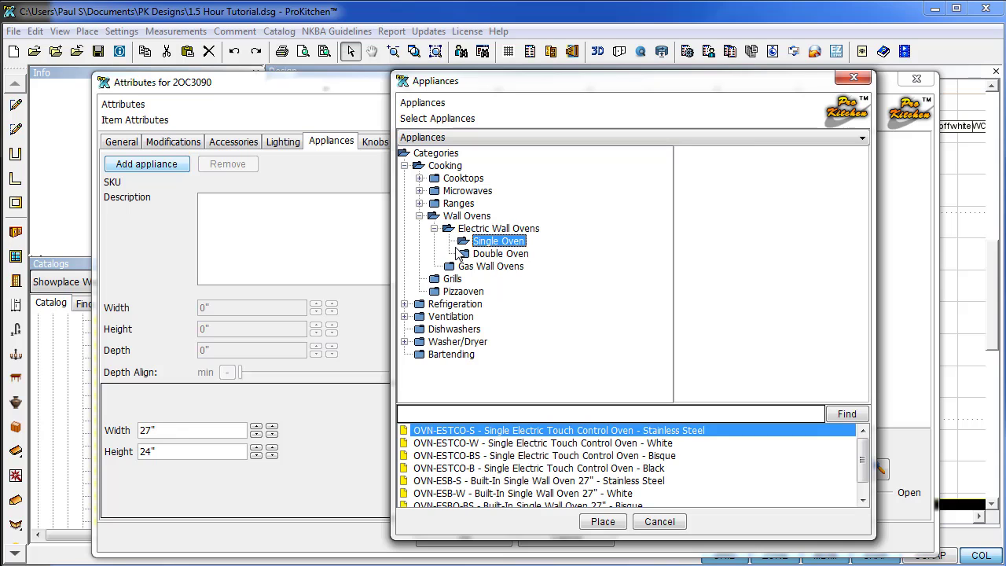
click(610, 522)
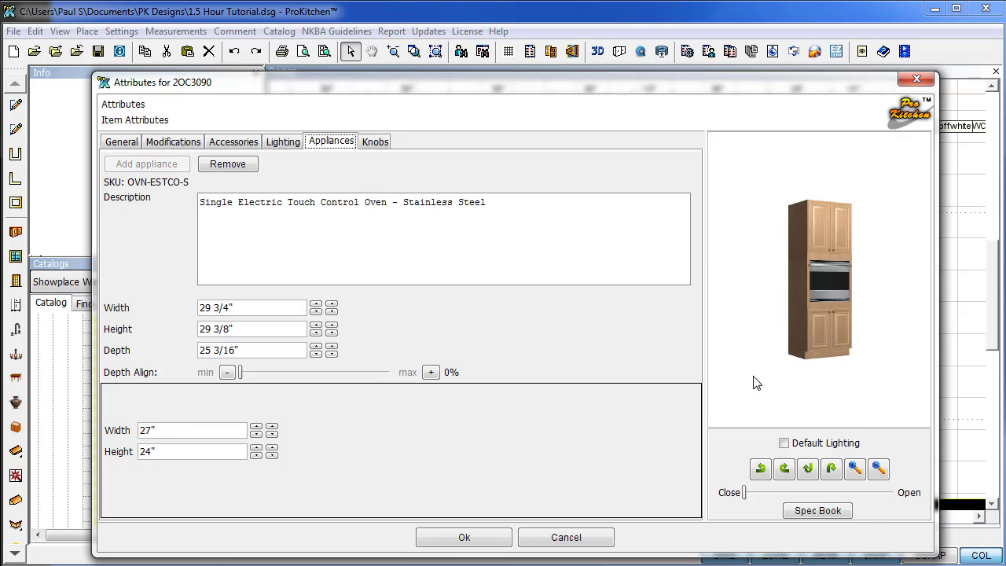
Set the oven's depth alignment to 25%.
drag(843, 297, 741, 301)
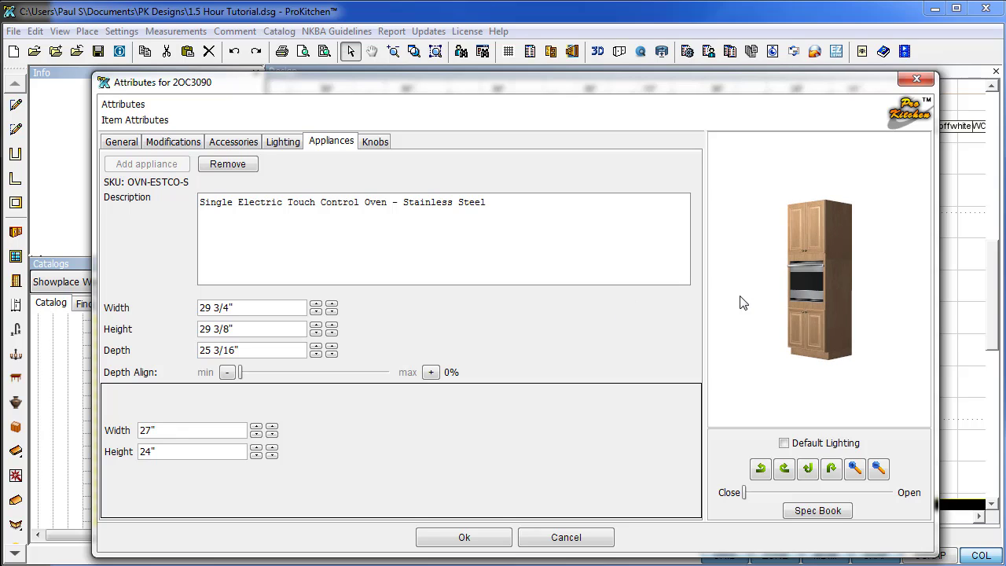
click(274, 374)
drag(845, 311, 717, 326)
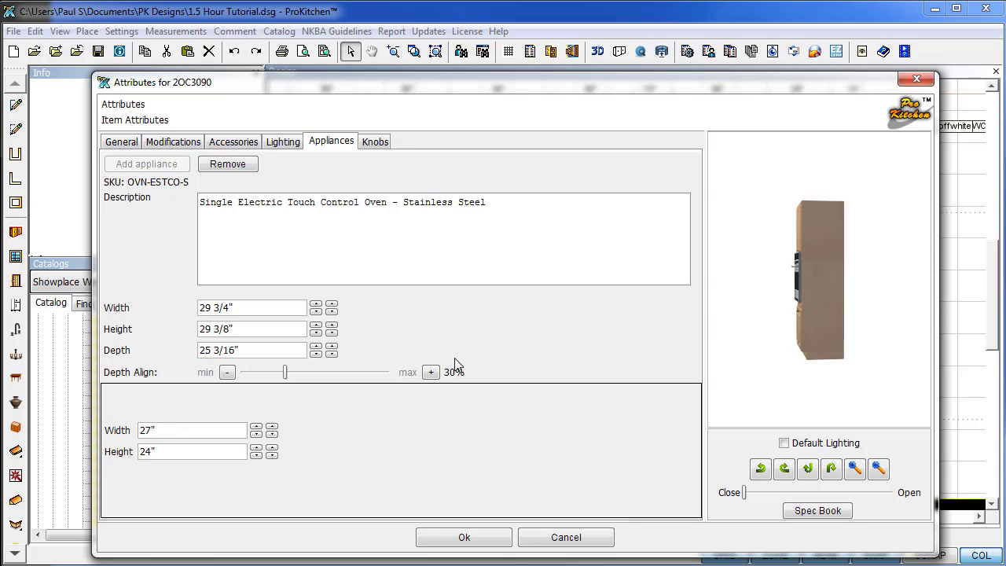
click(280, 380)
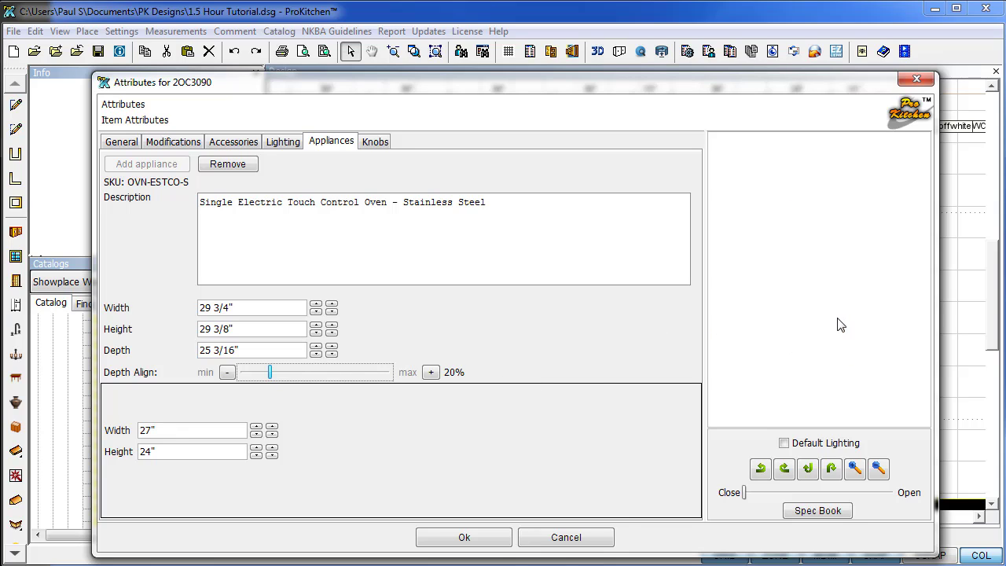
drag(807, 329, 914, 326)
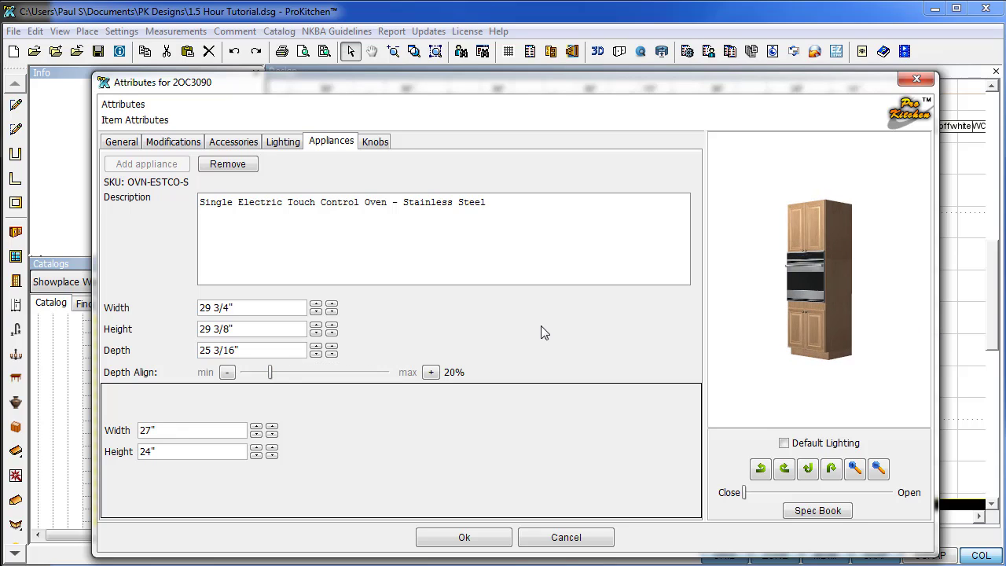
drag(271, 376, 279, 375)
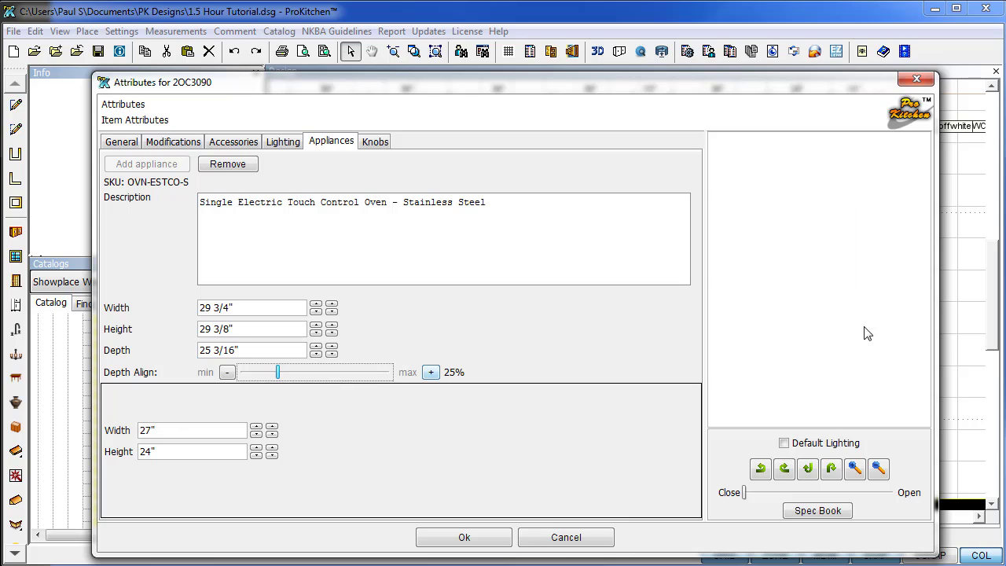
drag(835, 332, 806, 340)
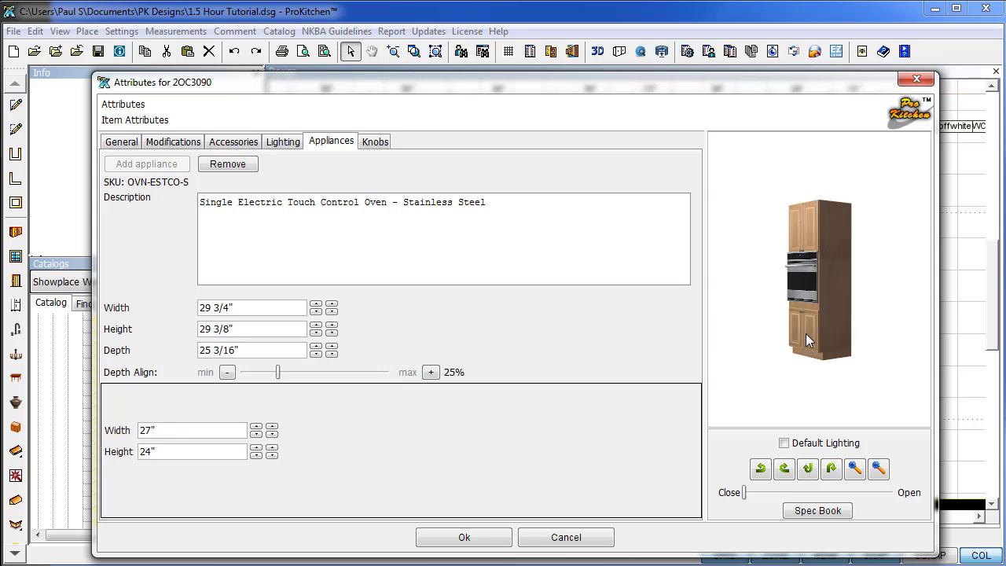
scroll(813, 311, up, 5)
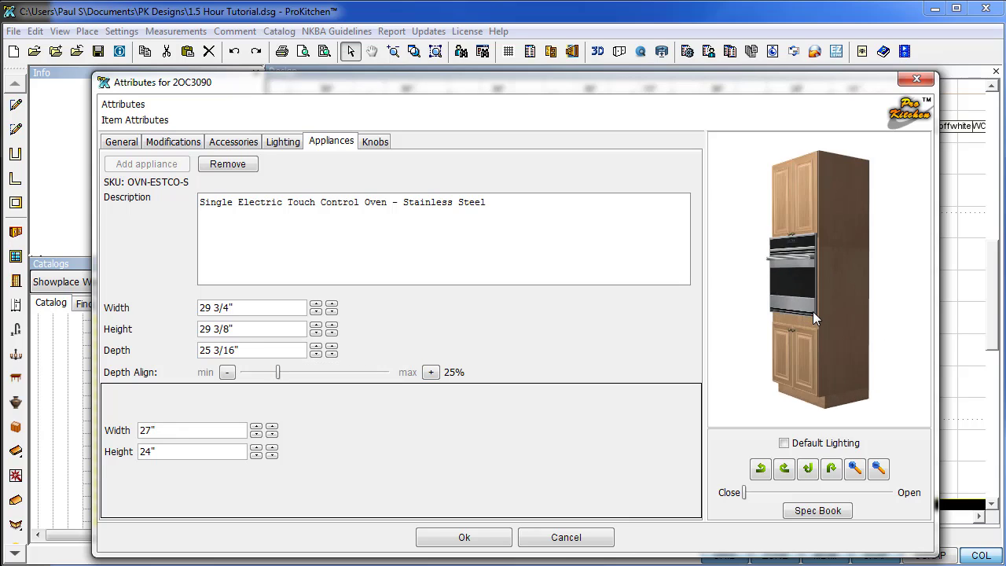
drag(827, 315, 914, 294)
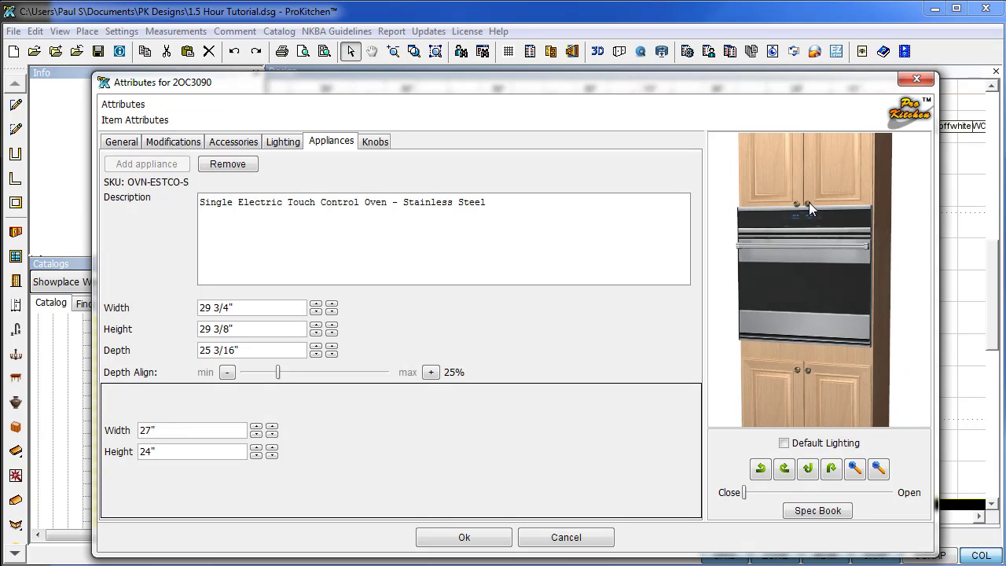
drag(810, 219, 864, 259)
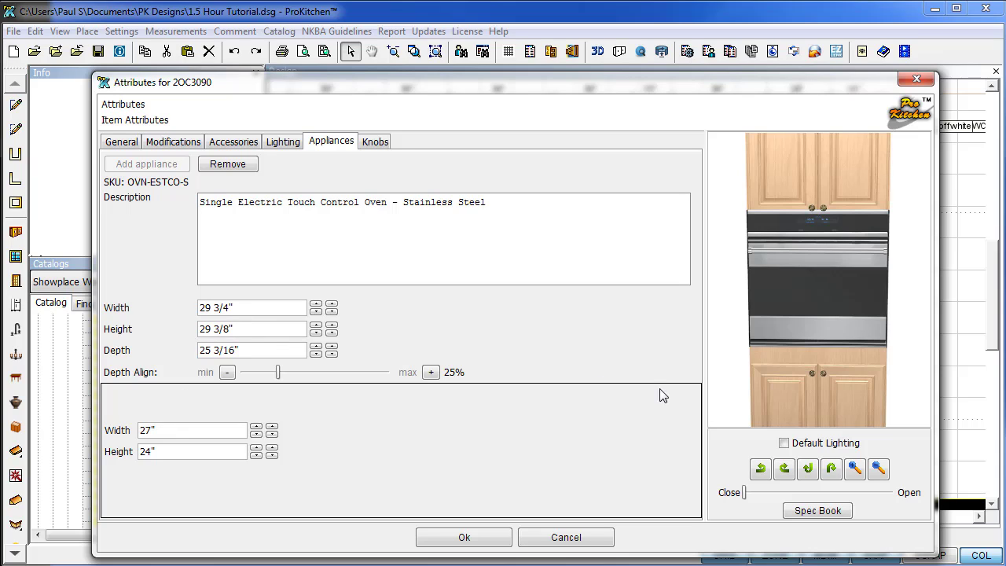
Set the oven's lower height to 28" and apply the changes.
click(257, 449)
click(256, 449)
click(256, 449)
click(256, 449)
click(256, 449)
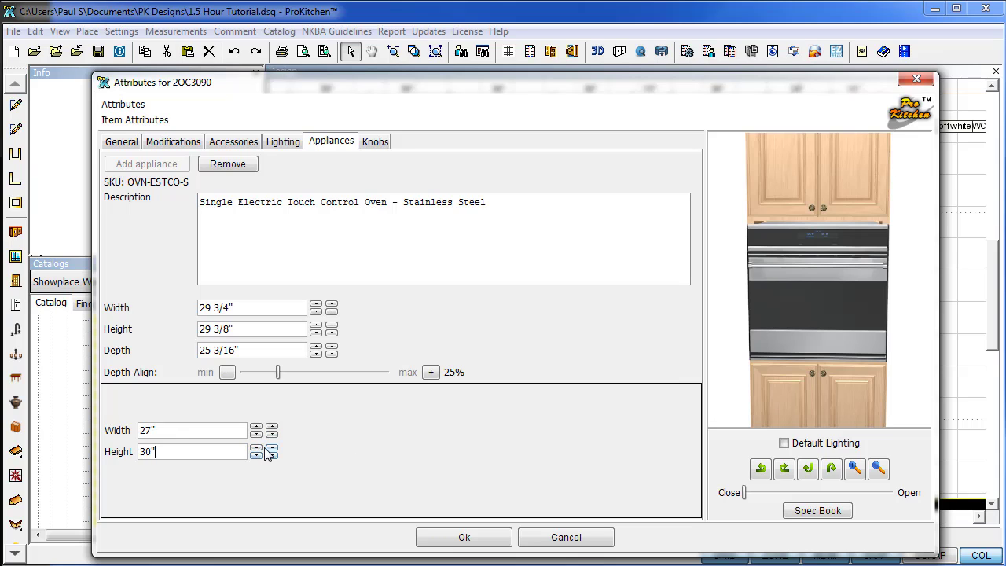
click(272, 456)
click(272, 455)
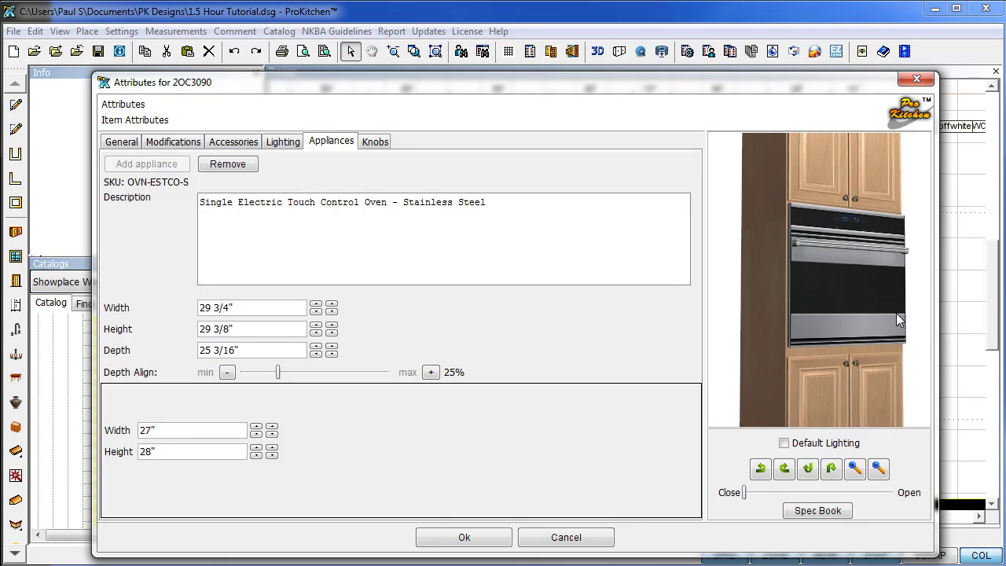
drag(899, 314, 729, 350)
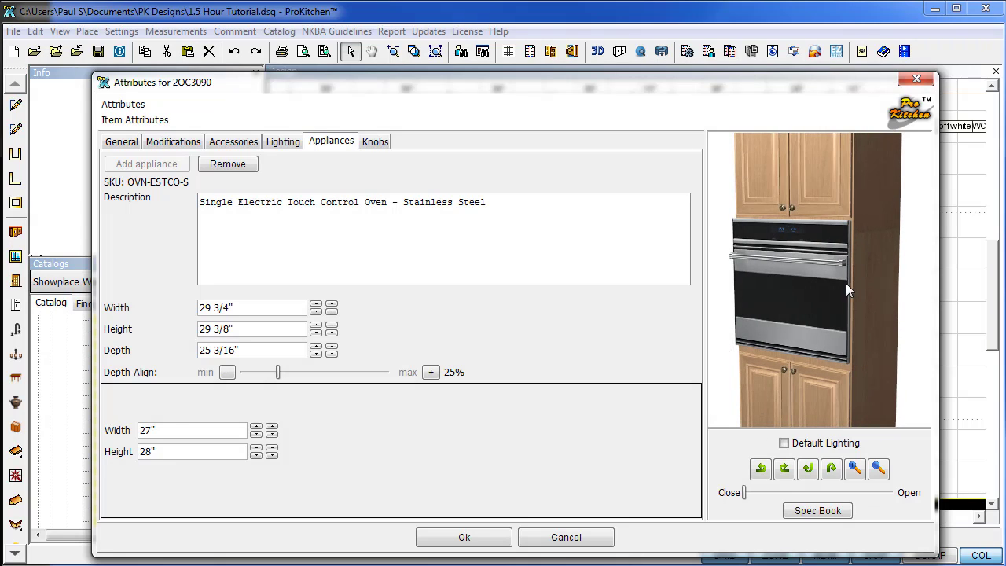
drag(846, 283, 785, 387)
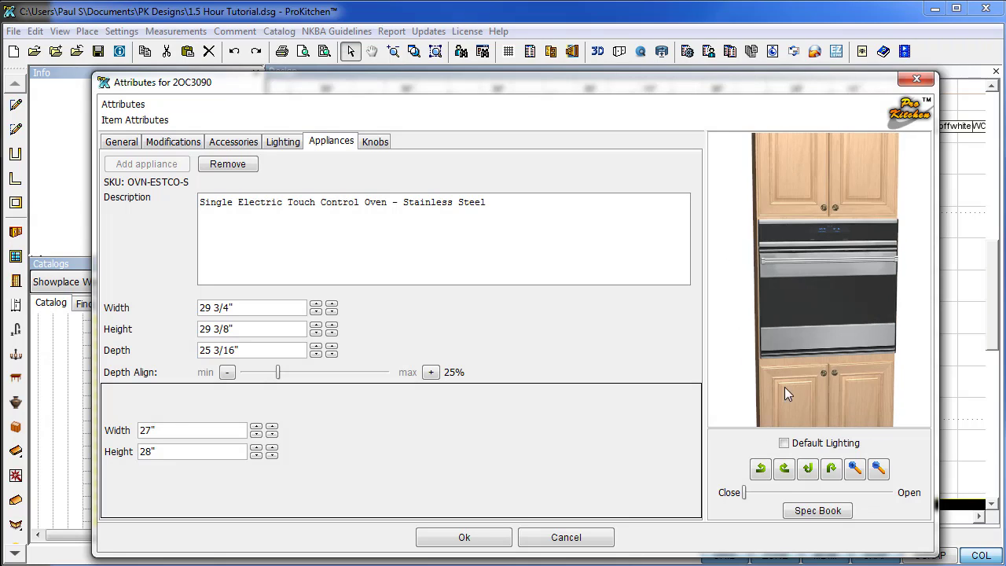
click(463, 540)
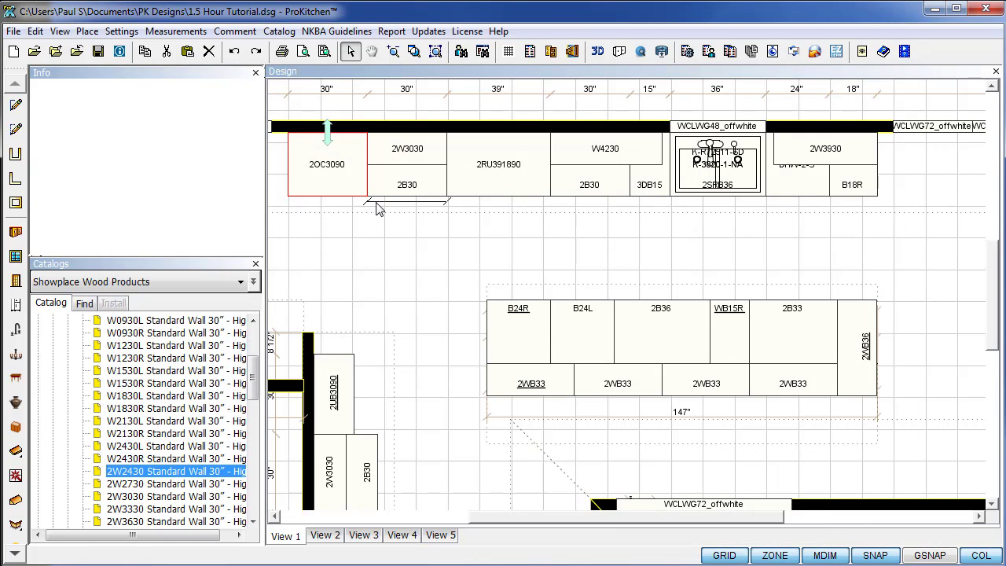
Check the 2RU391890 refrigerator cabinet's properties and close them unchanged.
click(440, 260)
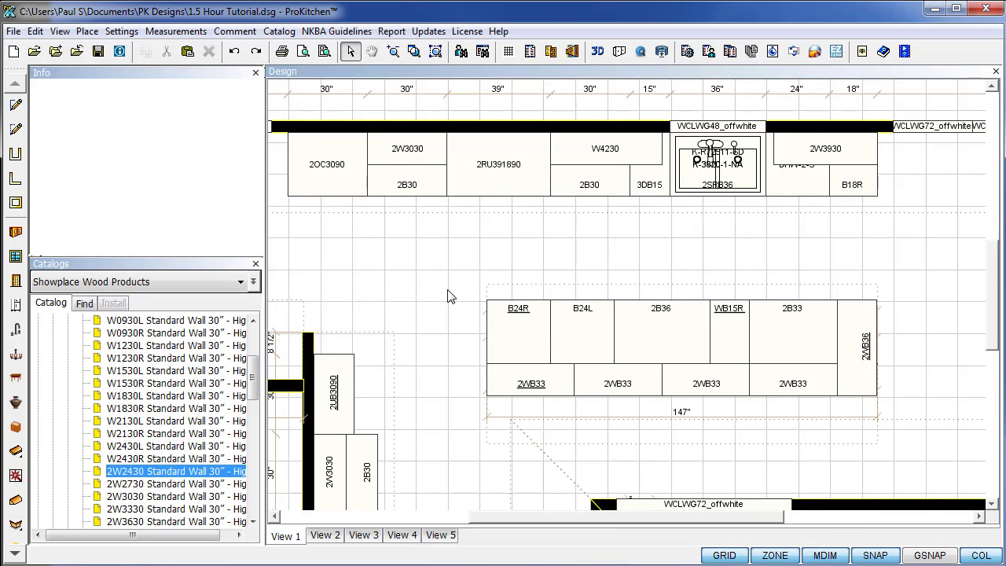
right_click(493, 183)
mouse_move(540, 204)
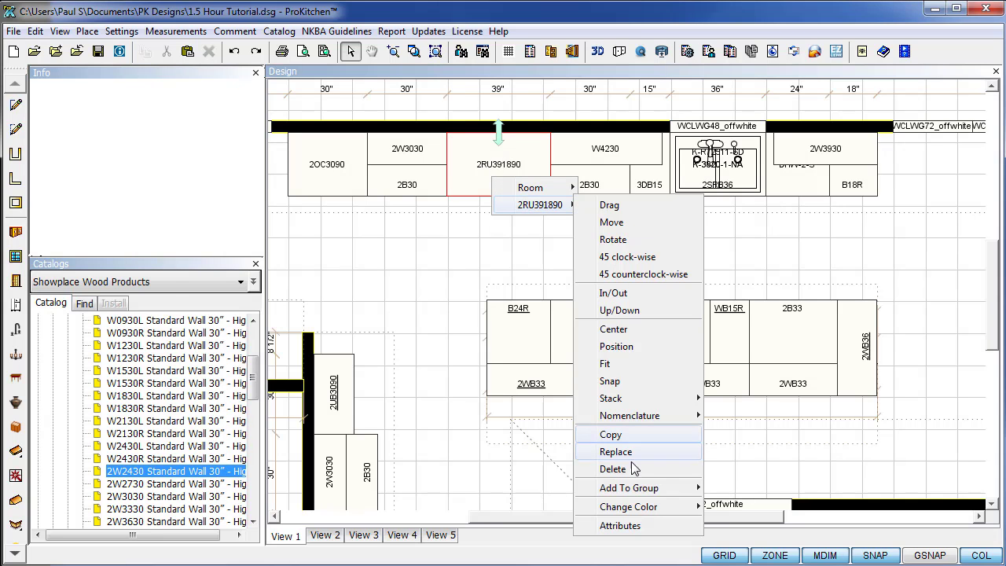
click(621, 526)
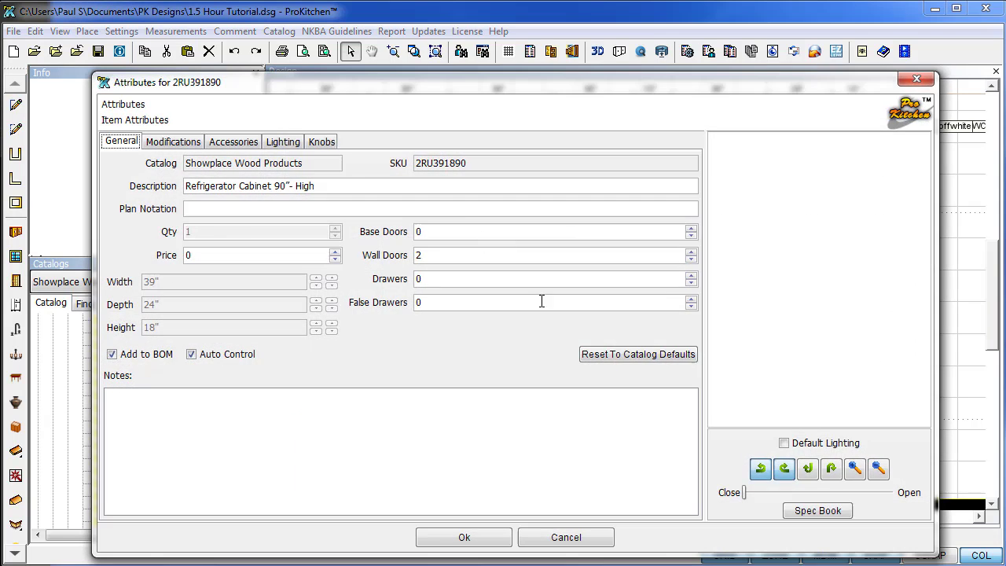
click(916, 80)
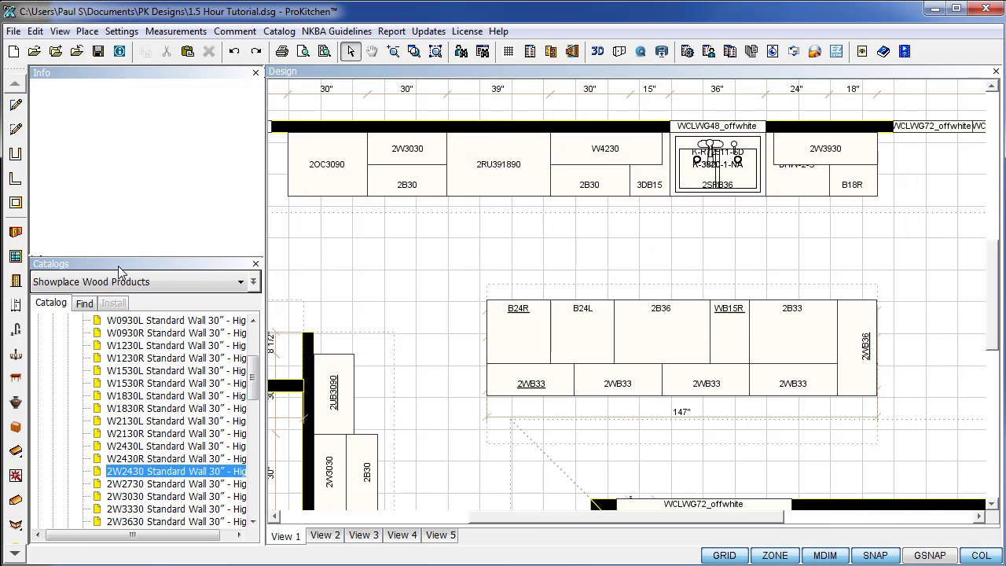
Place the RFG-BEF-S stainless French-door refrigerator in the 39" spot, accepting the collision warning.
click(16, 305)
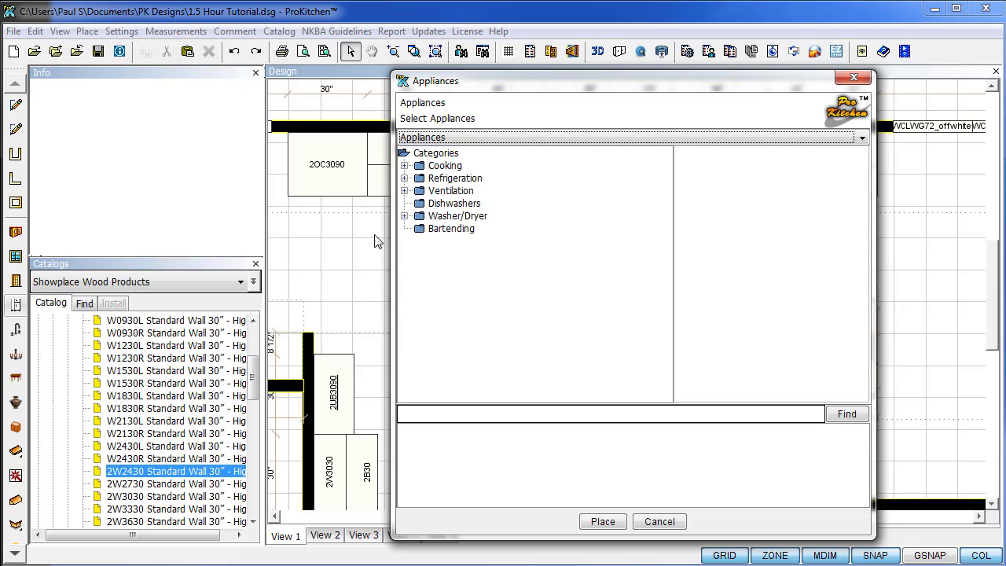
click(405, 179)
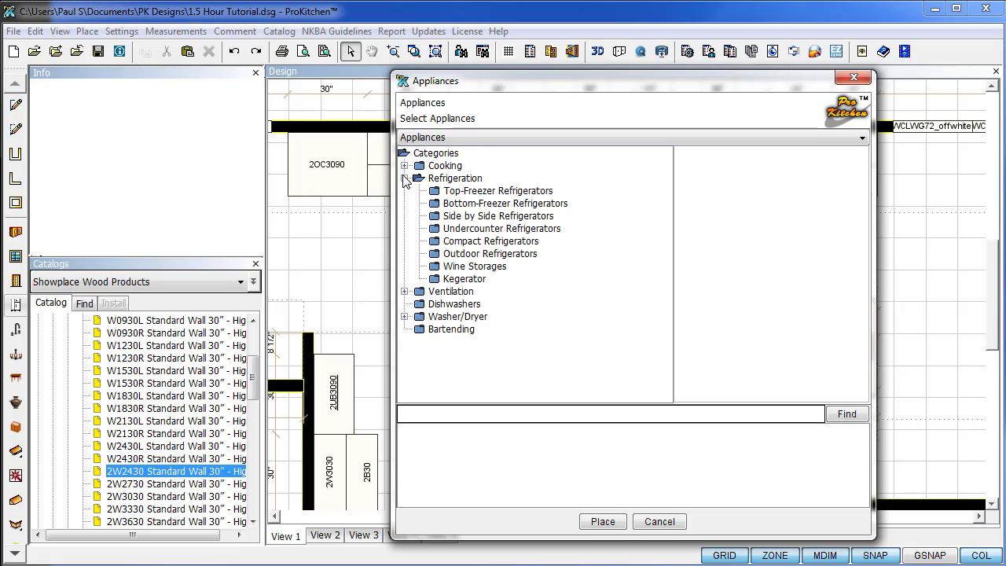
click(435, 206)
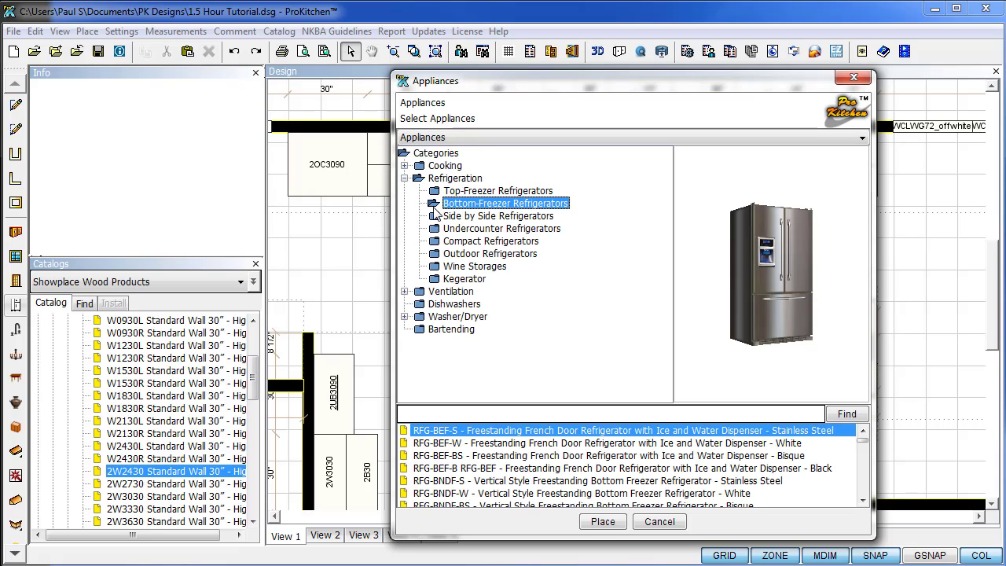
click(605, 520)
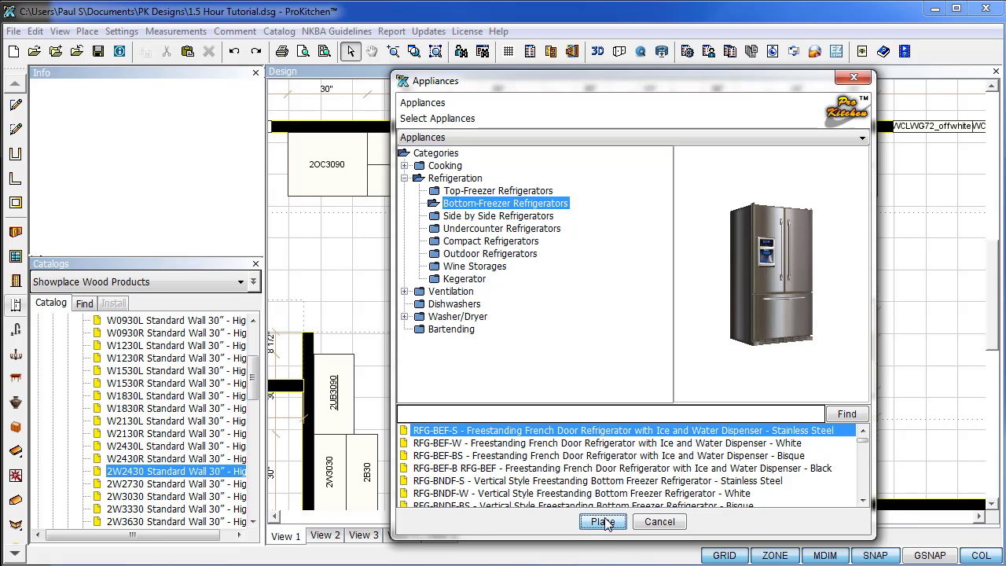
click(481, 181)
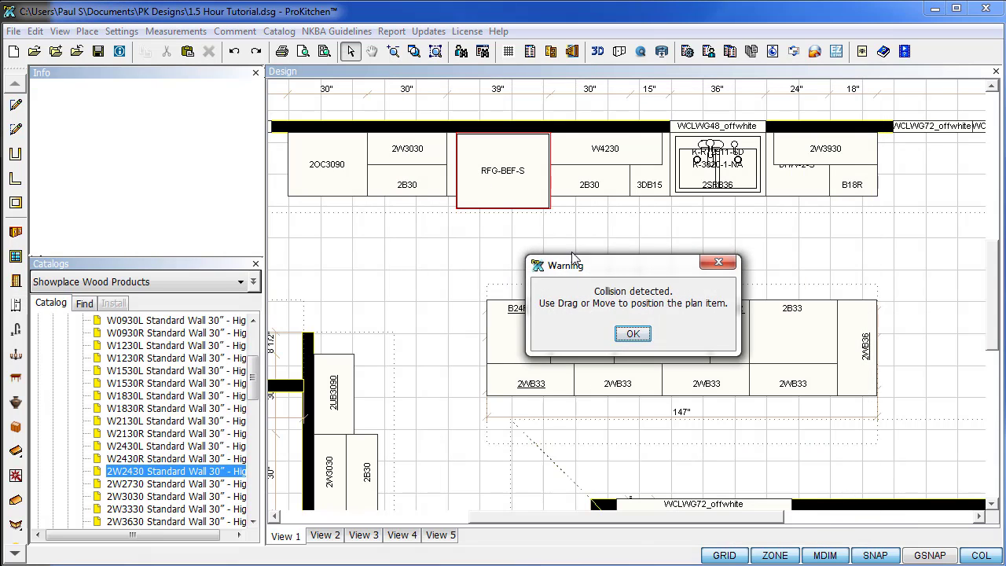
click(633, 333)
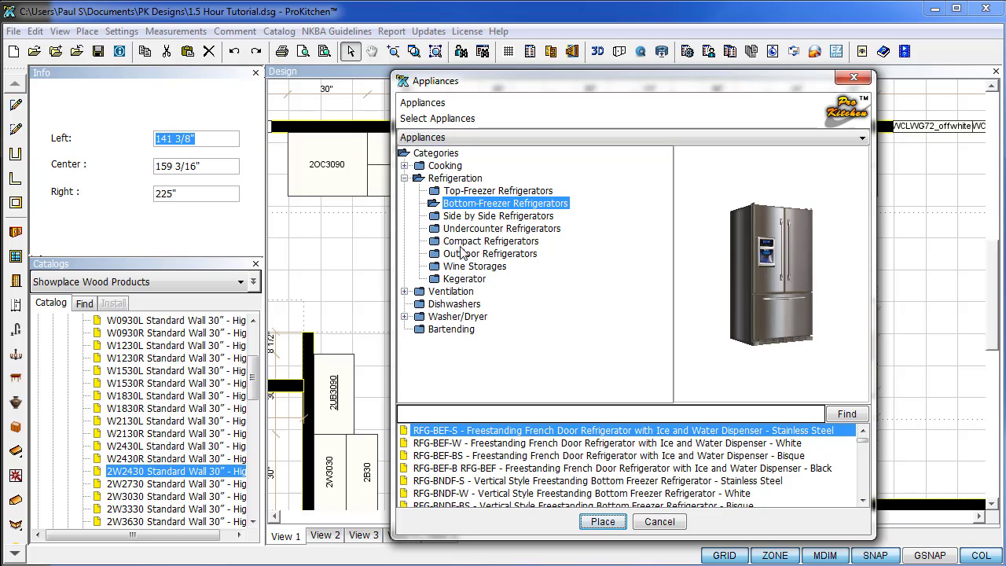
Open Cooking > Cooktops > Gas Cooktops and preview the CKT-GCB30-6-S cooktop.
click(405, 179)
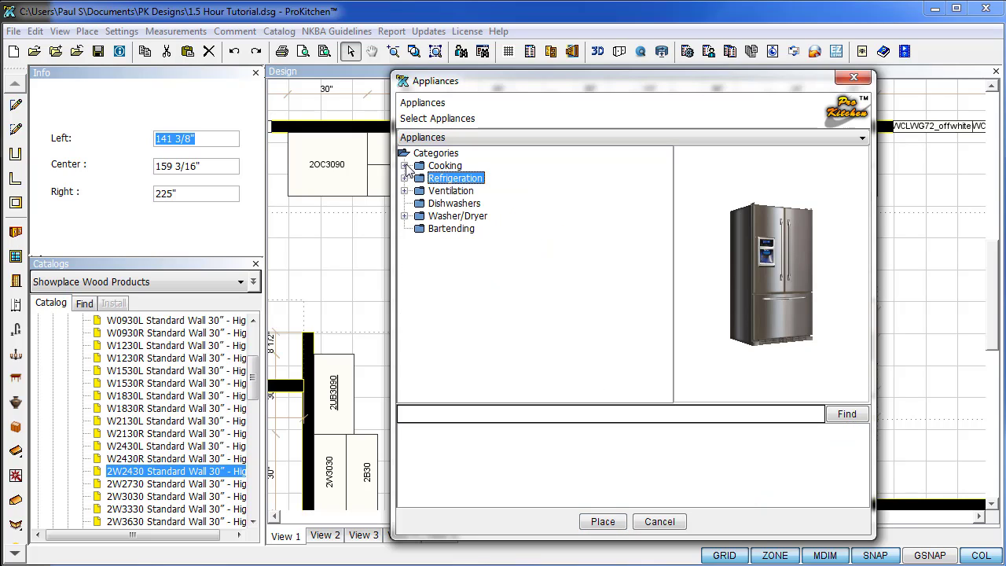
click(405, 166)
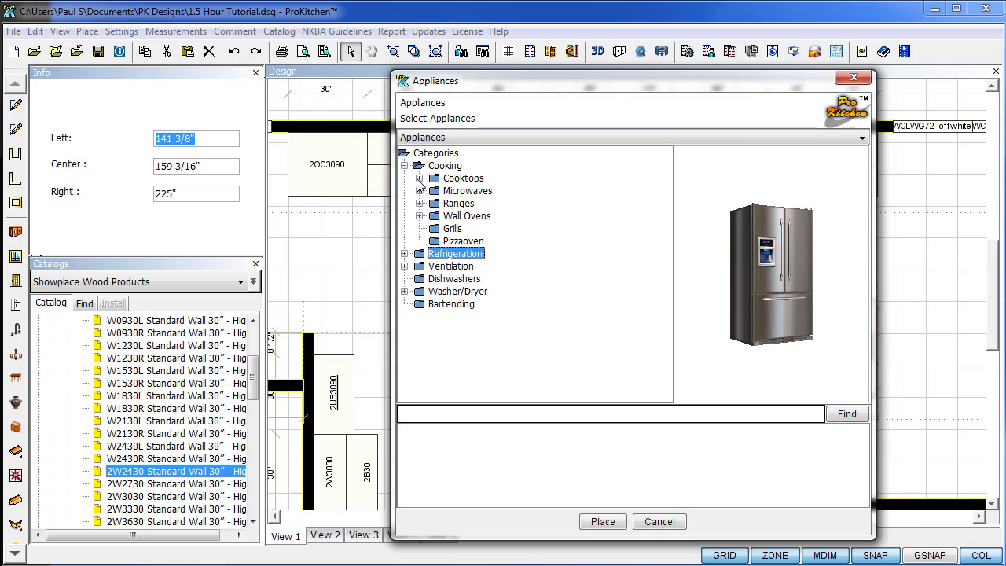
click(419, 179)
click(450, 205)
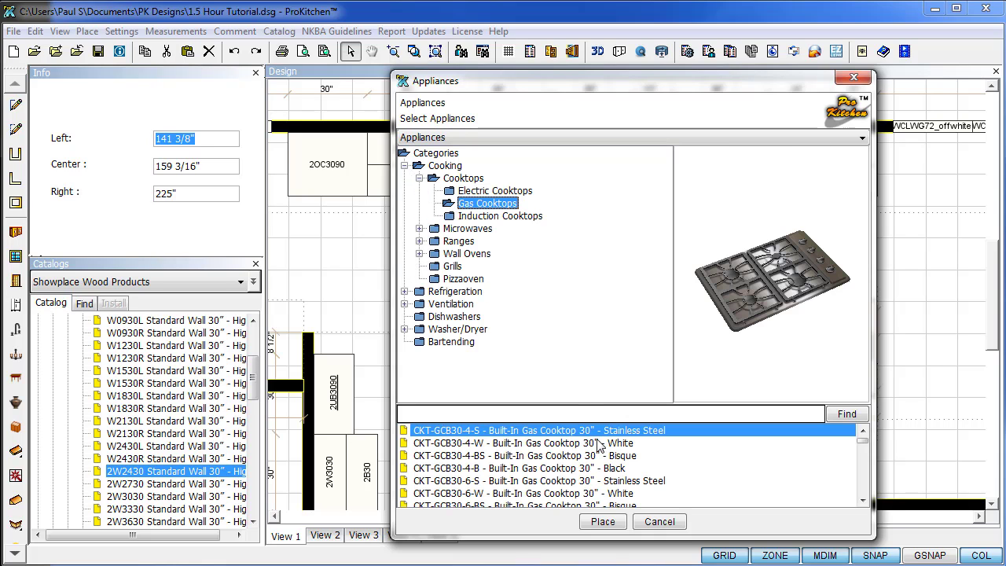
click(606, 480)
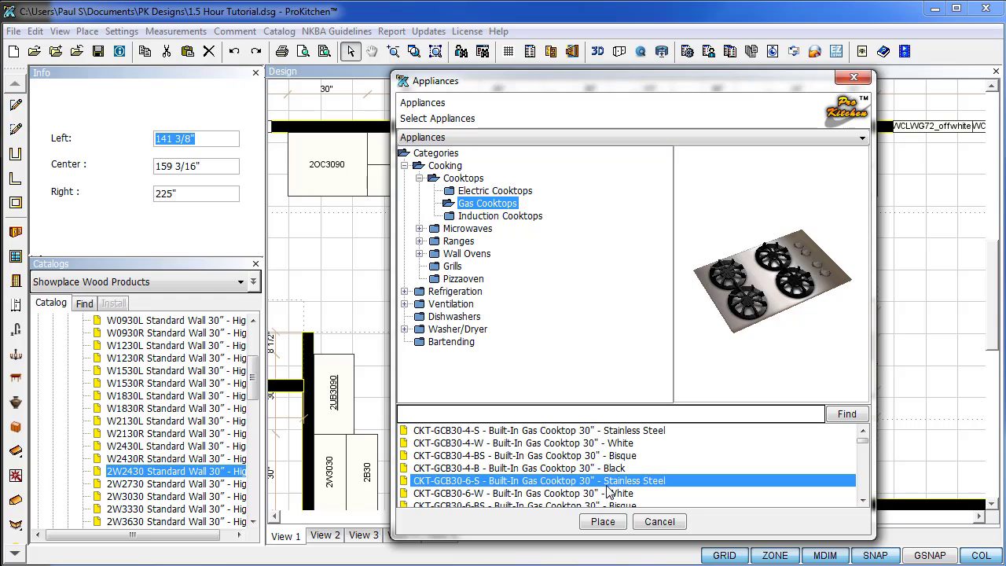
scroll(608, 488, down, 1)
scroll(608, 491, down, 1)
Compare the 36" CKT-GCB36-2-S, 5-burner CKT-GCB36-5-S and CKT-GDC-S downdraft cooktops.
click(610, 457)
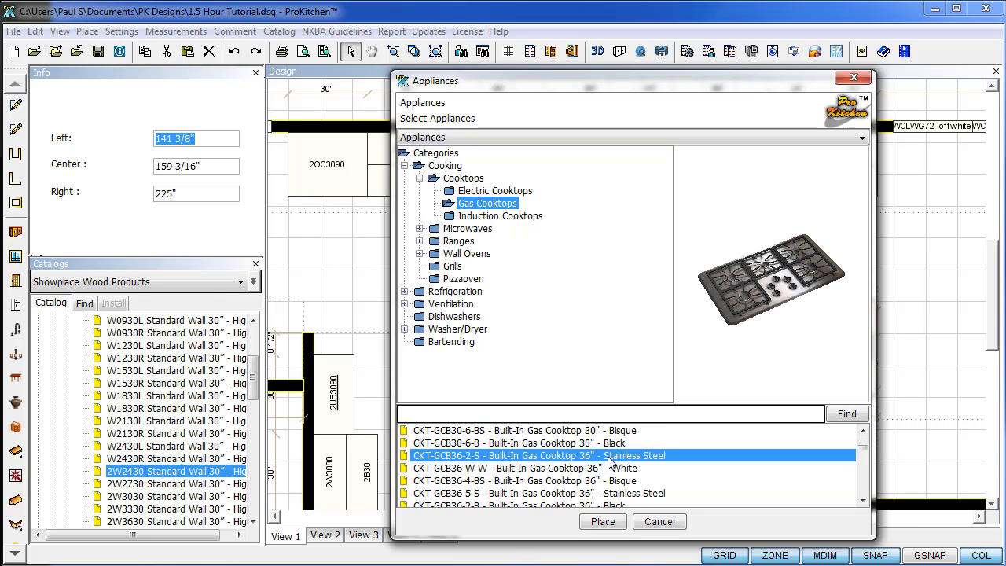
click(599, 493)
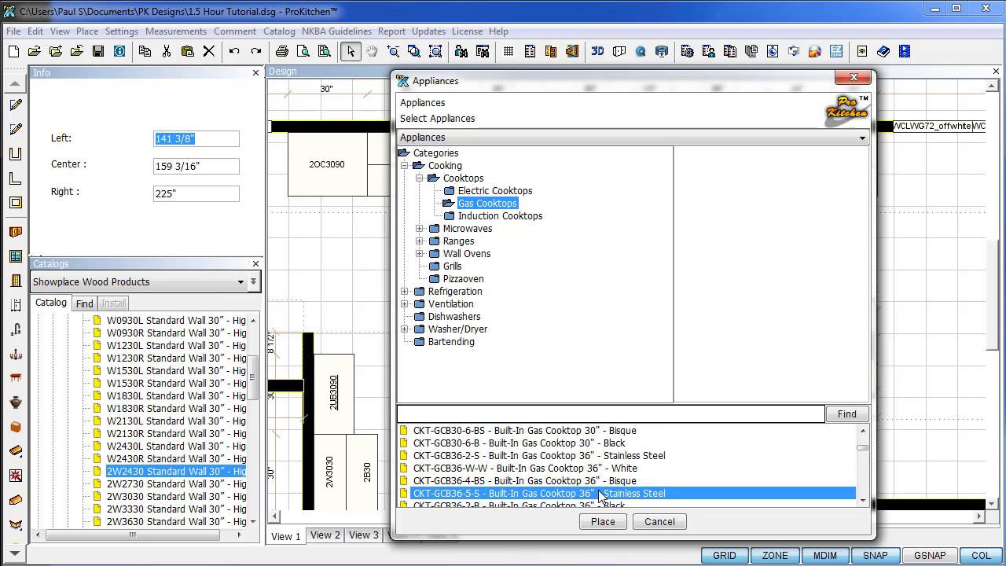
scroll(599, 495, down, 2)
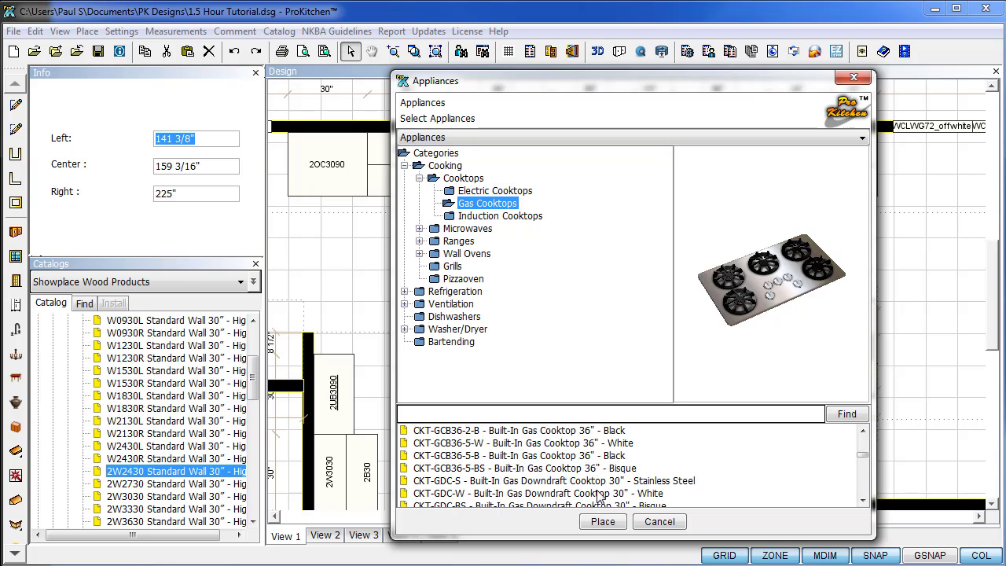
click(595, 483)
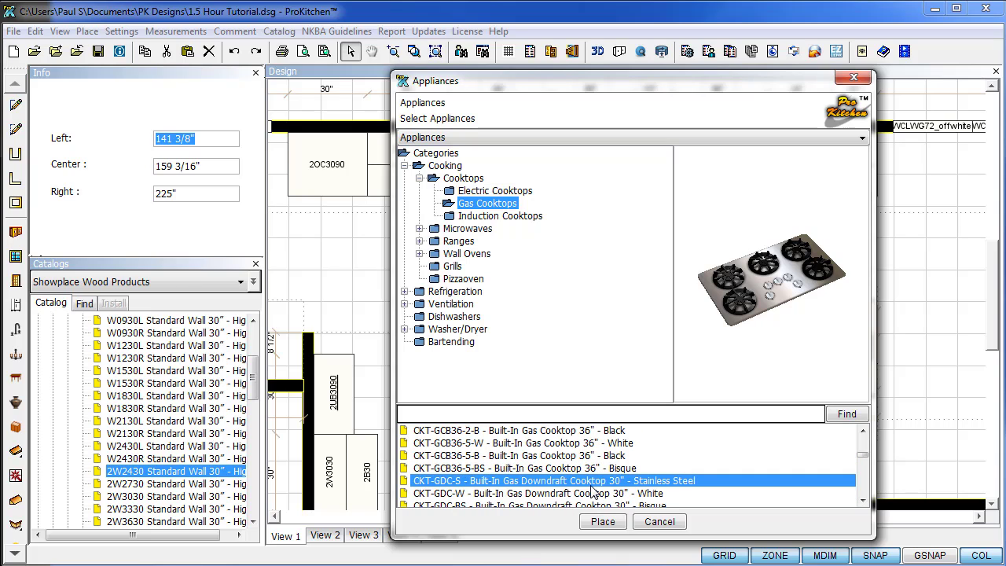
scroll(596, 491, up, 2)
scroll(595, 491, down, 1)
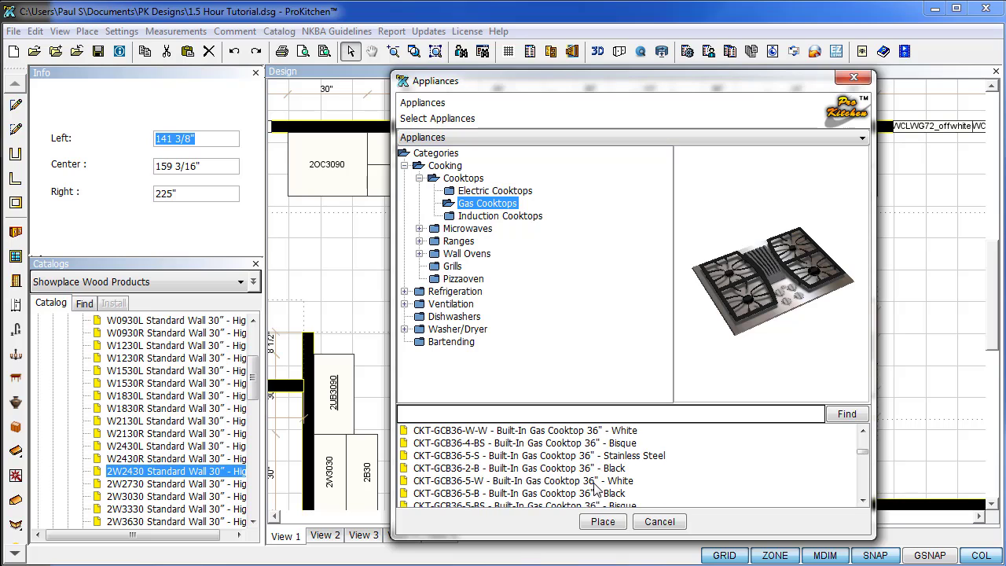
click(599, 457)
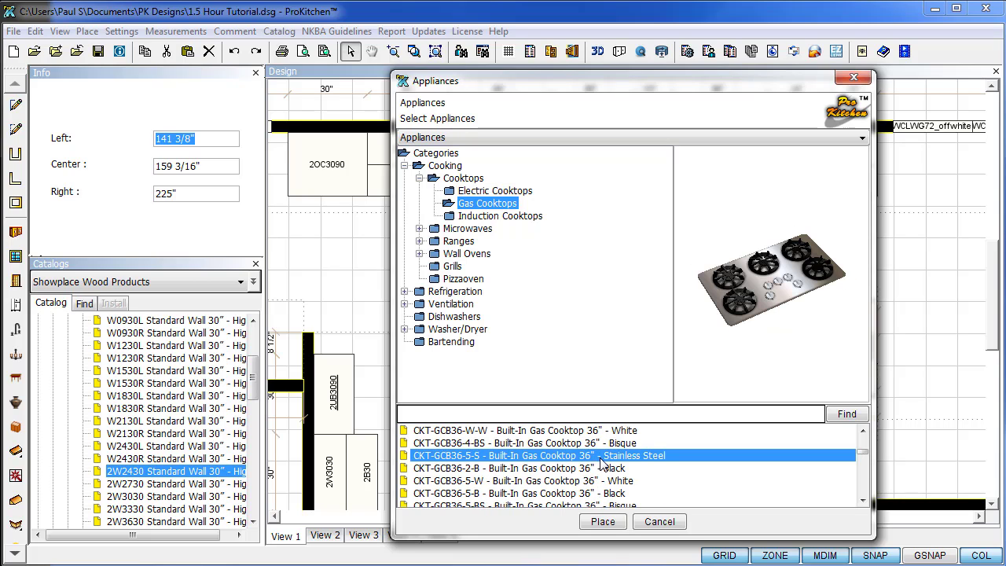
scroll(601, 465, up, 1)
Select the CKT-GCB36-2-S cooktop and drop it onto the island cabinets.
click(604, 457)
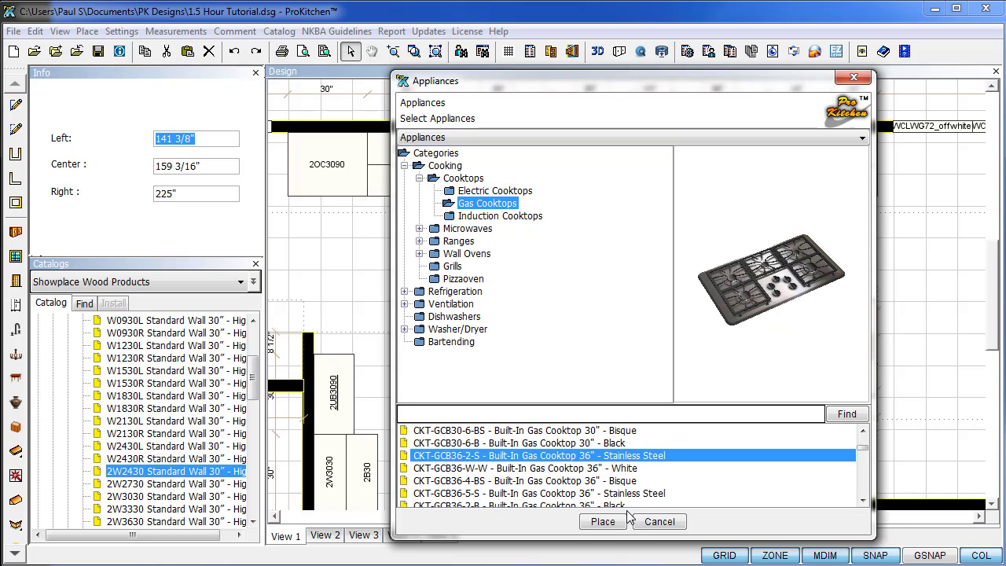
click(604, 522)
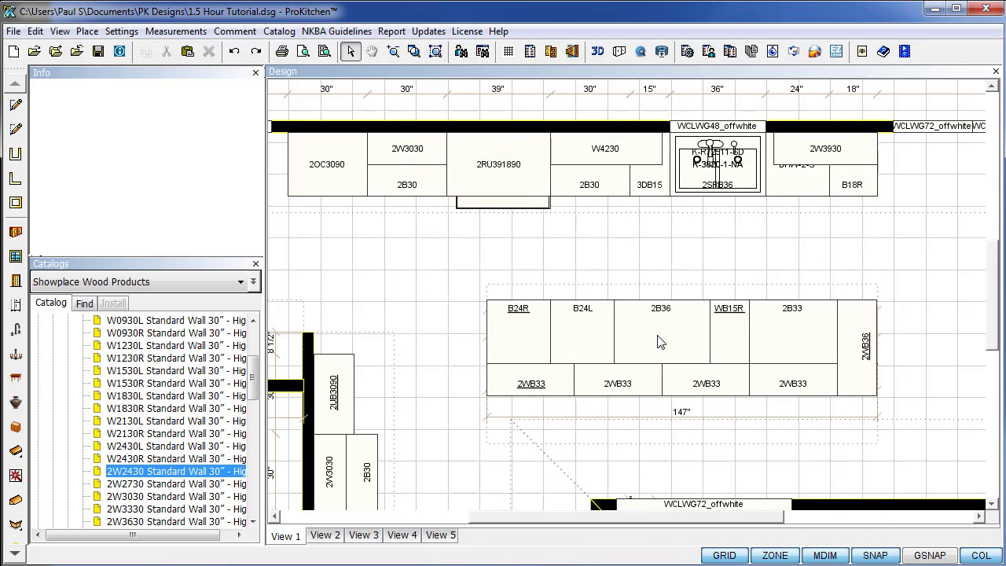
click(661, 342)
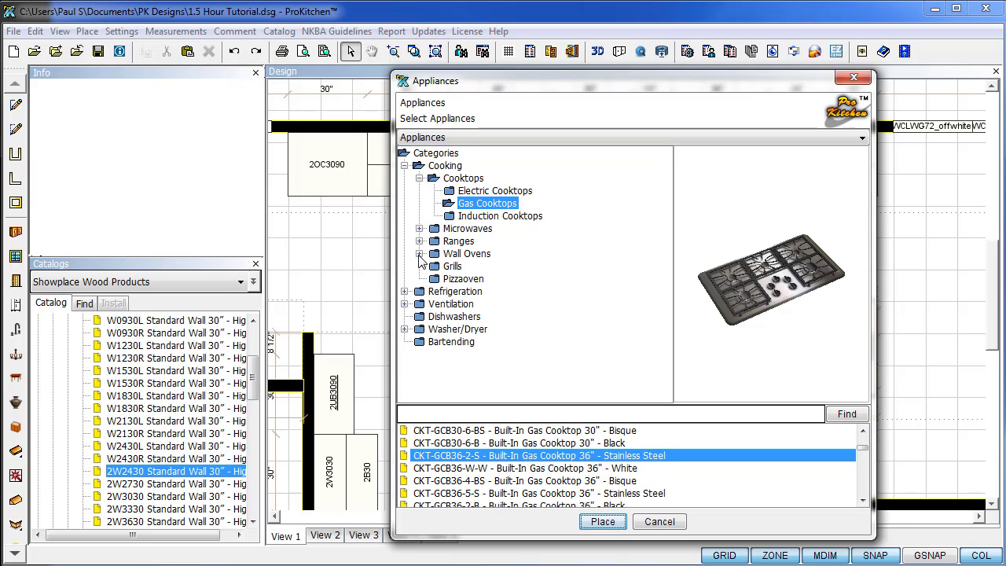
Browse Ventilation hoods, comparing chimney wall hoods with the HD-IPS-S, HD-I-S and HD-IP-S island hoods.
click(404, 304)
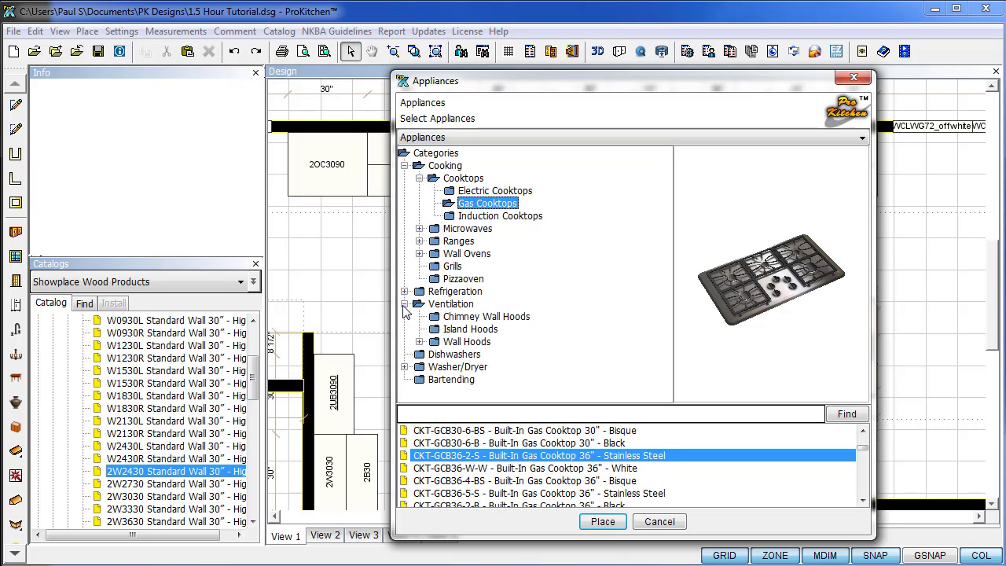
click(453, 318)
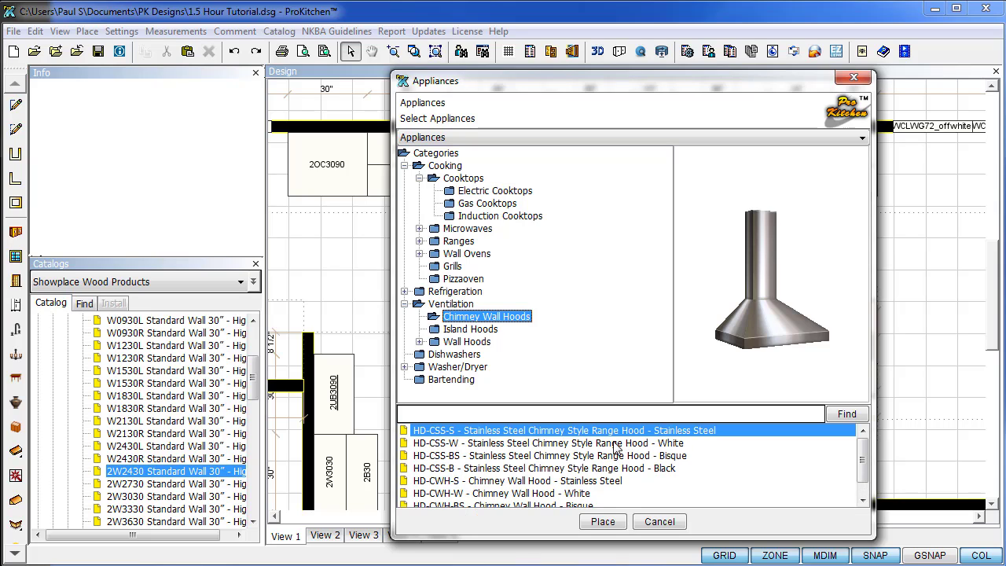
click(612, 469)
click(586, 482)
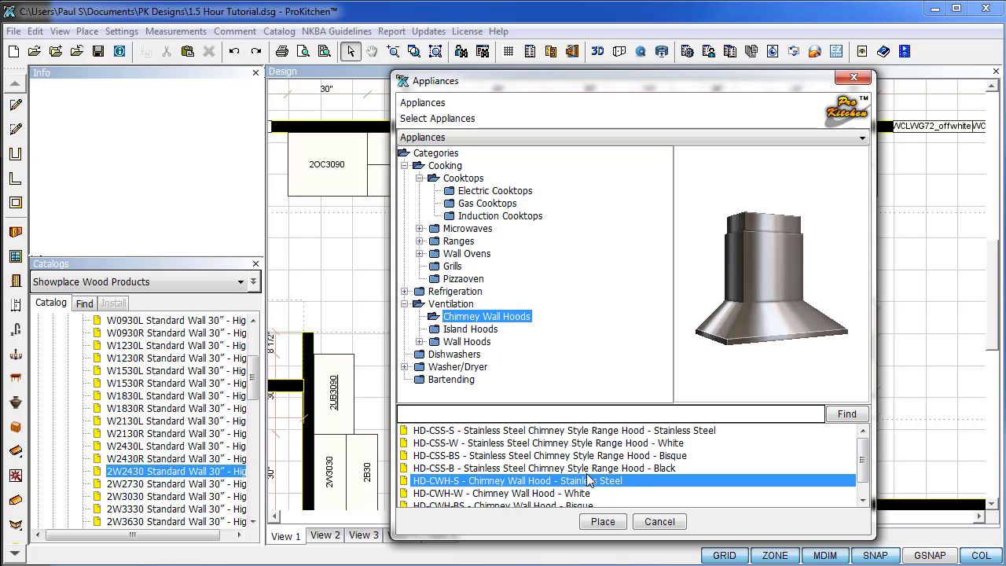
click(437, 330)
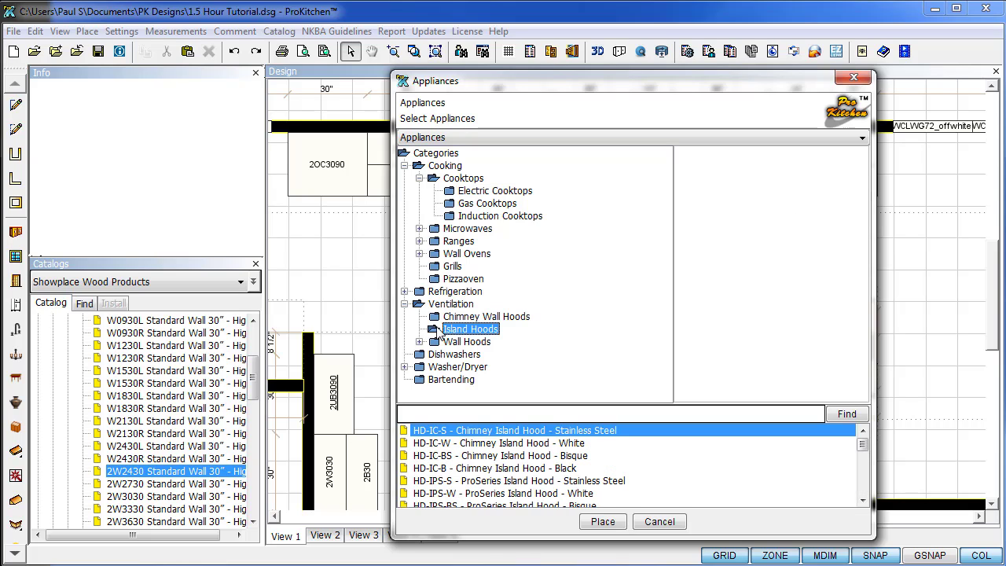
click(580, 480)
scroll(582, 458, down, 2)
click(585, 456)
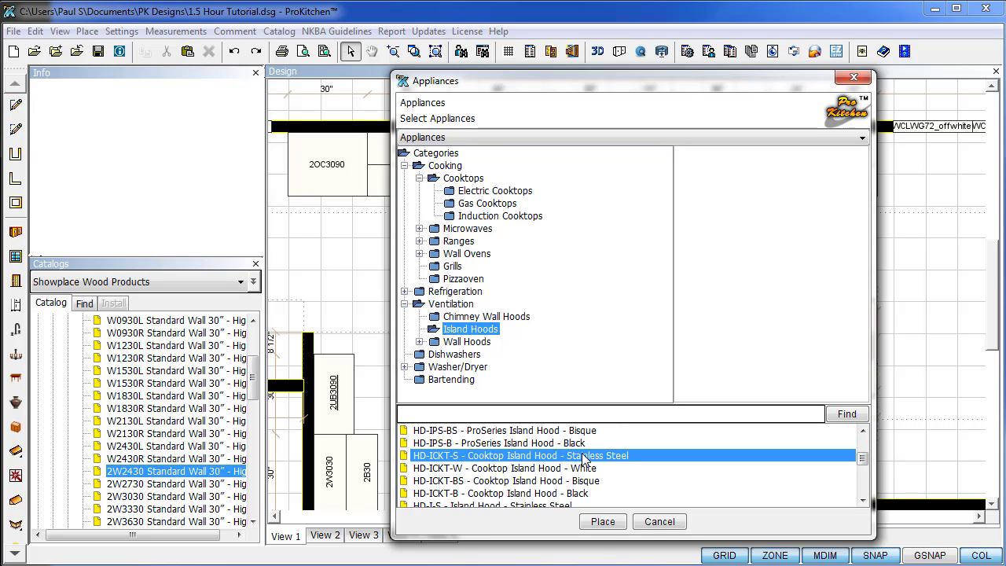
scroll(586, 460, down, 2)
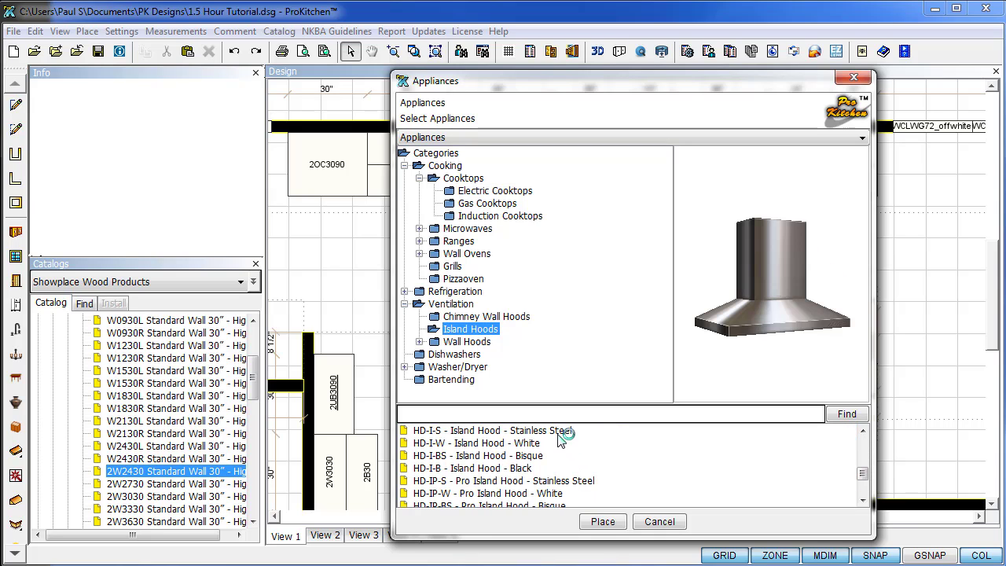
click(564, 431)
click(685, 483)
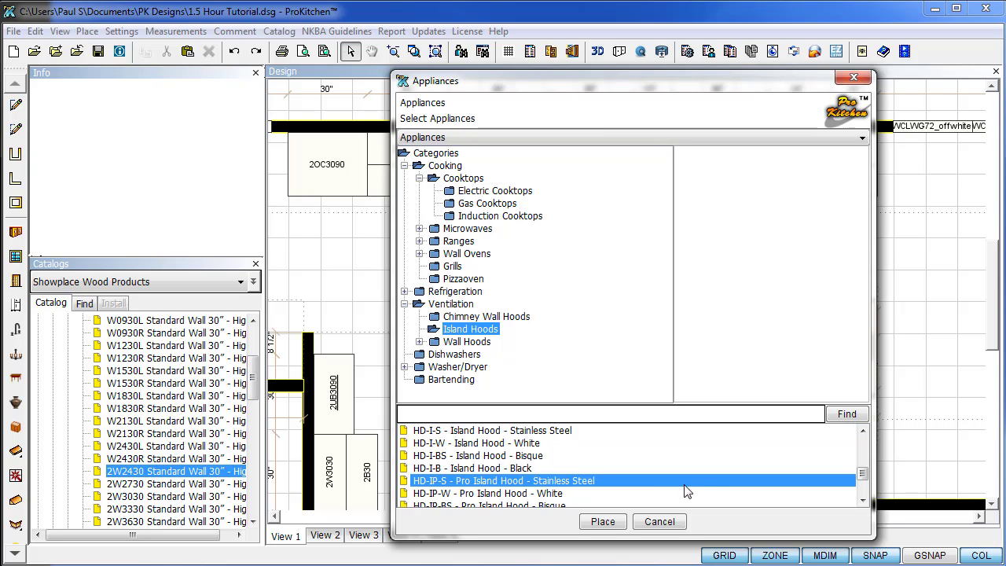
Place the HD-I-S island hood onto the island and close the appliance catalogue.
click(561, 433)
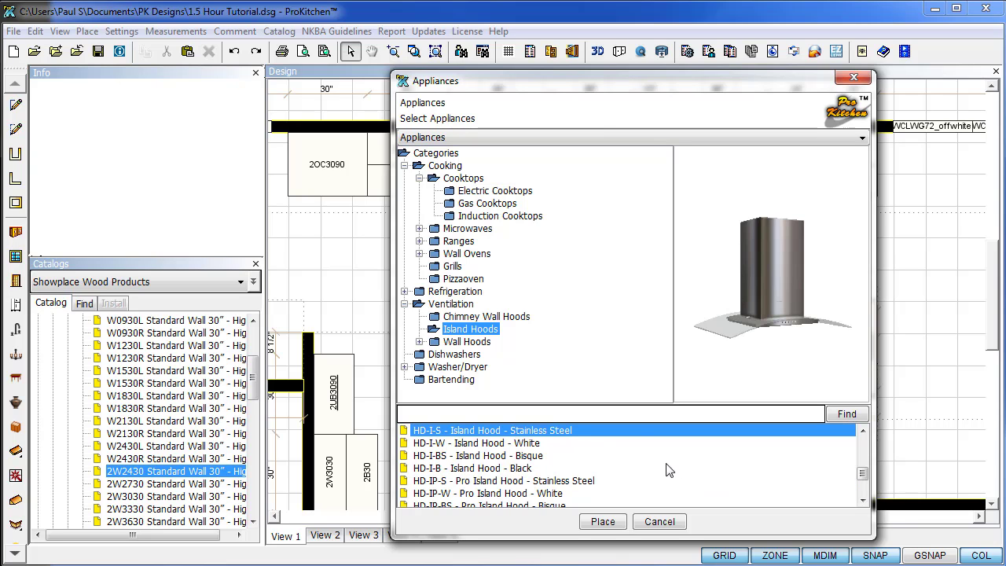
click(607, 525)
click(662, 341)
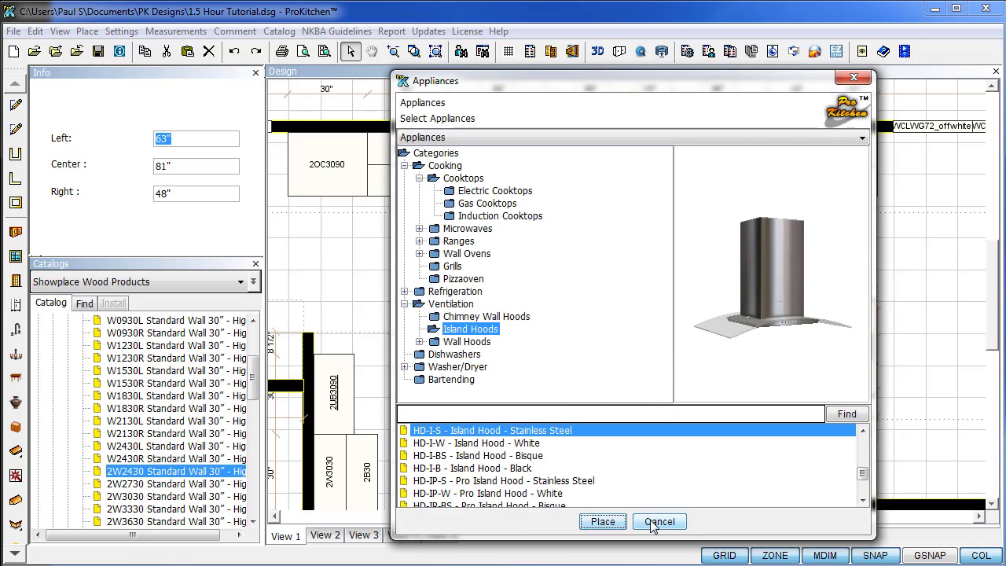
click(652, 525)
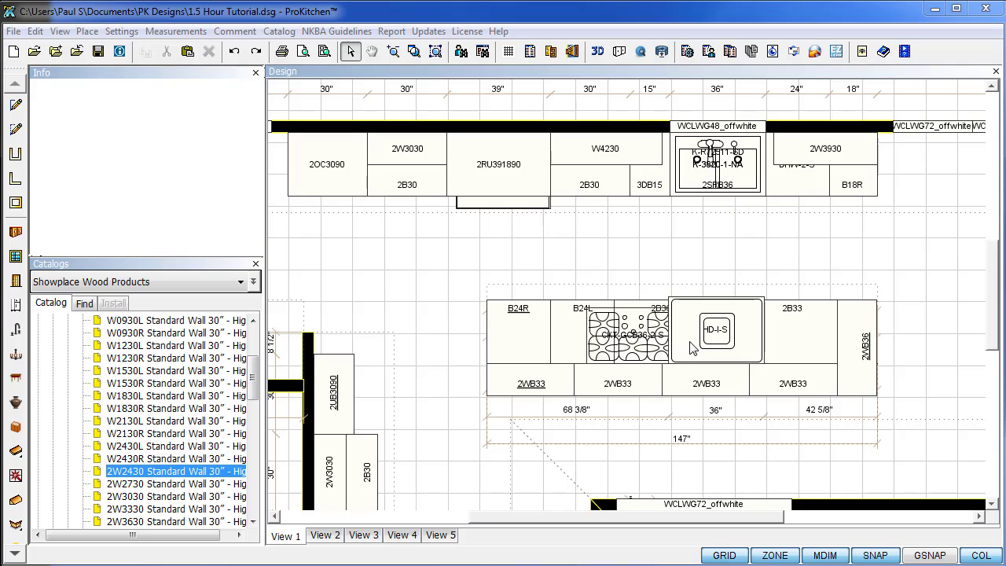
Centre the gas cooktop over the 2B36 island cabinet.
right_click(615, 343)
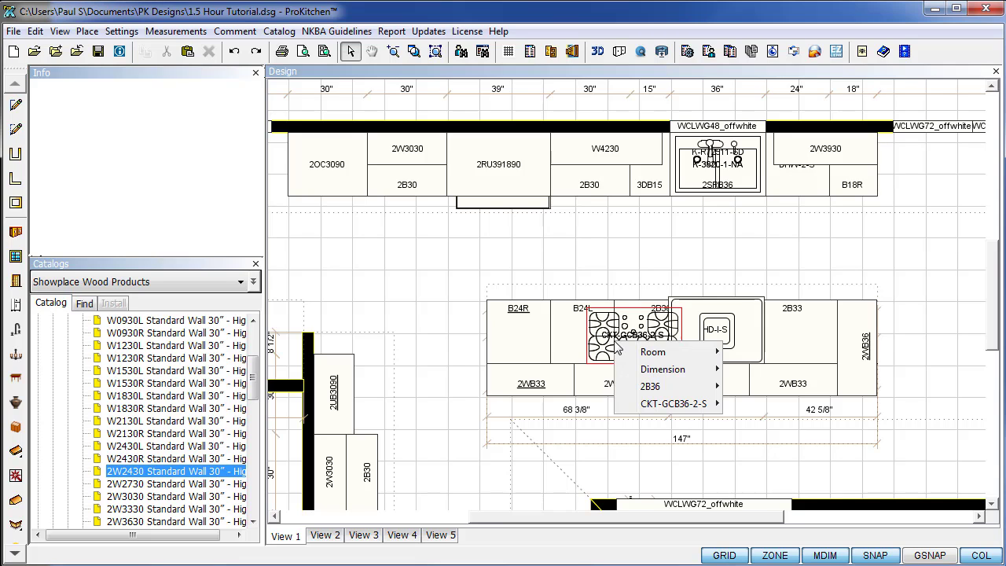
mouse_move(652, 387)
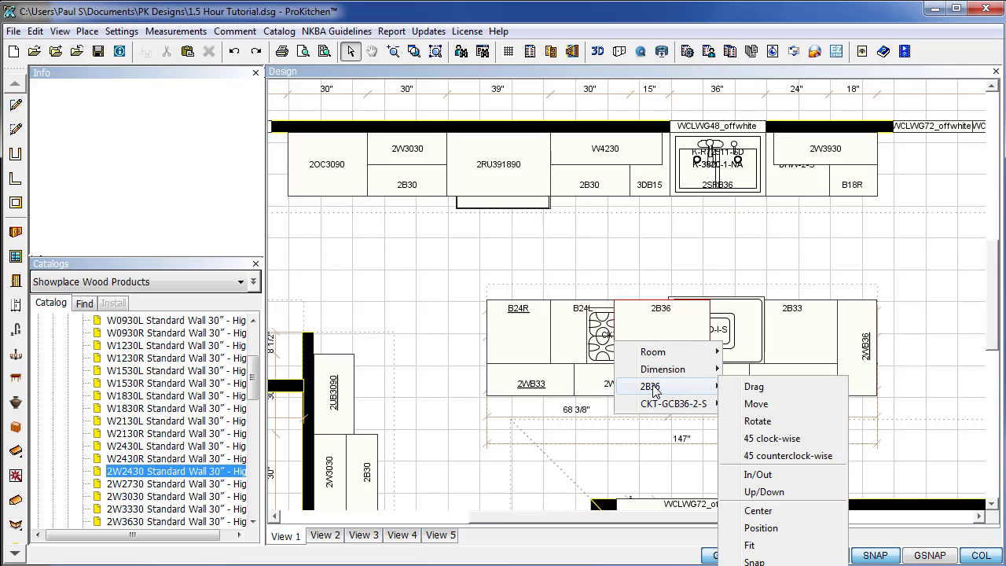
mouse_move(665, 407)
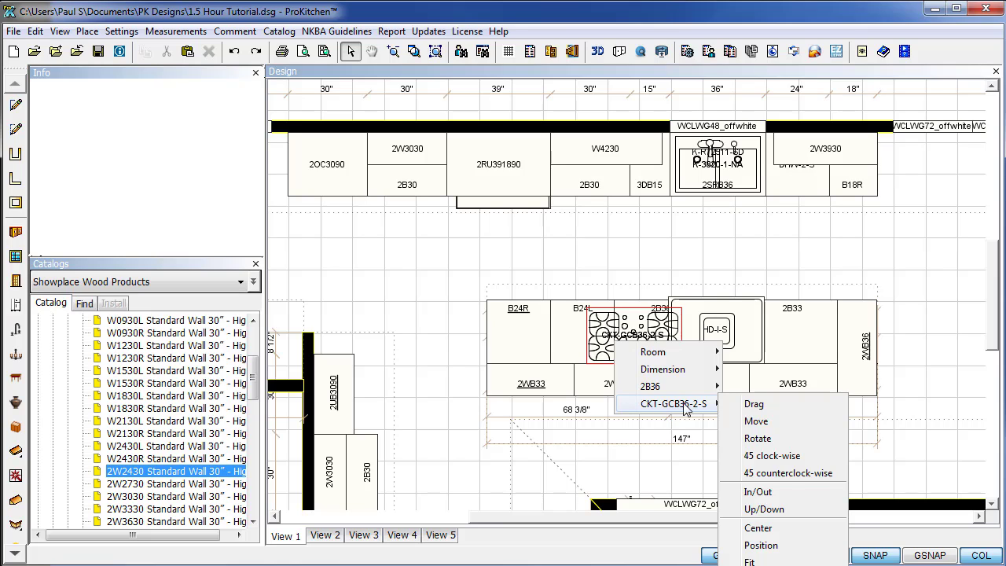
click(760, 530)
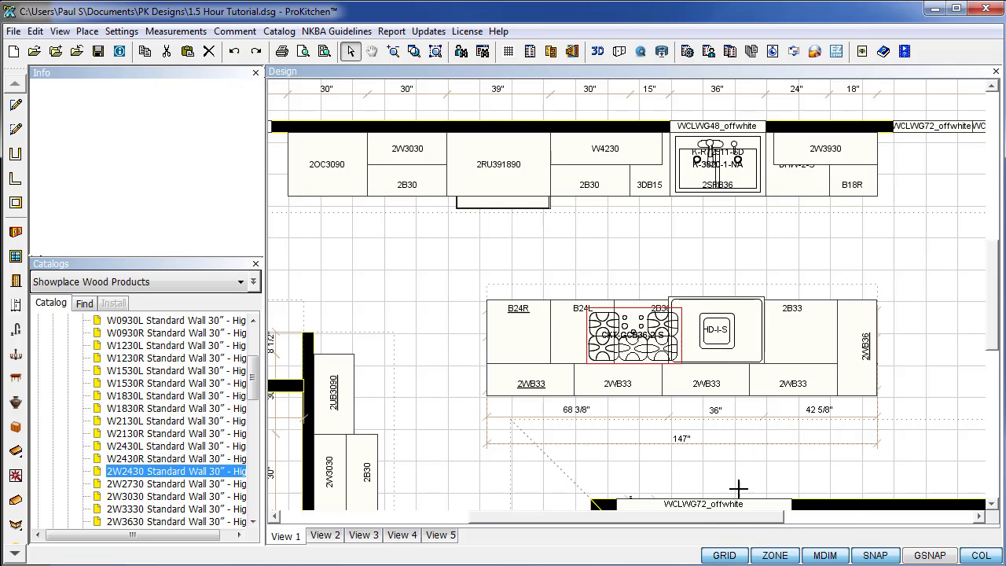
click(638, 319)
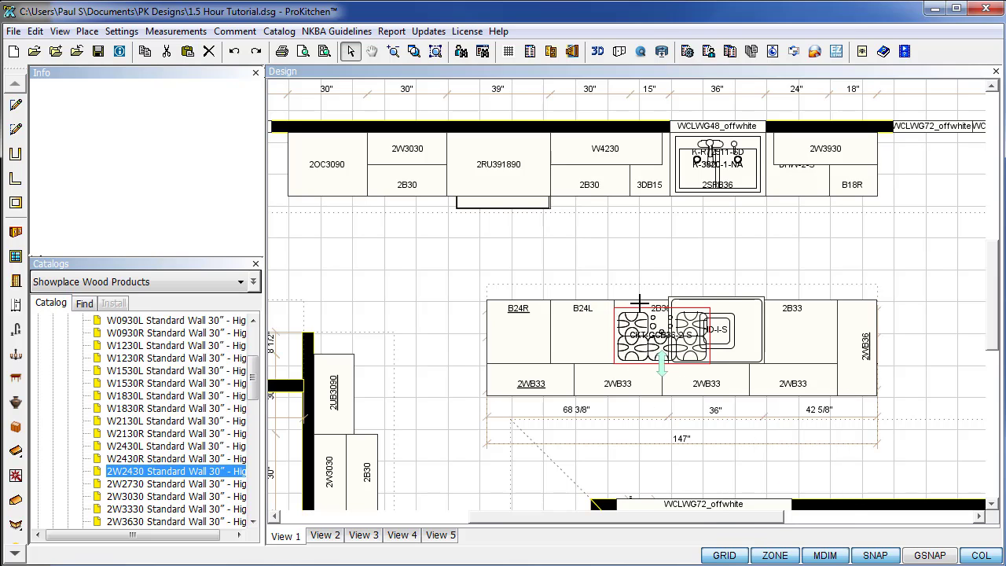
Centre the HD-I-S island hood over the 2B36 cabinet.
right_click(743, 331)
mouse_move(777, 370)
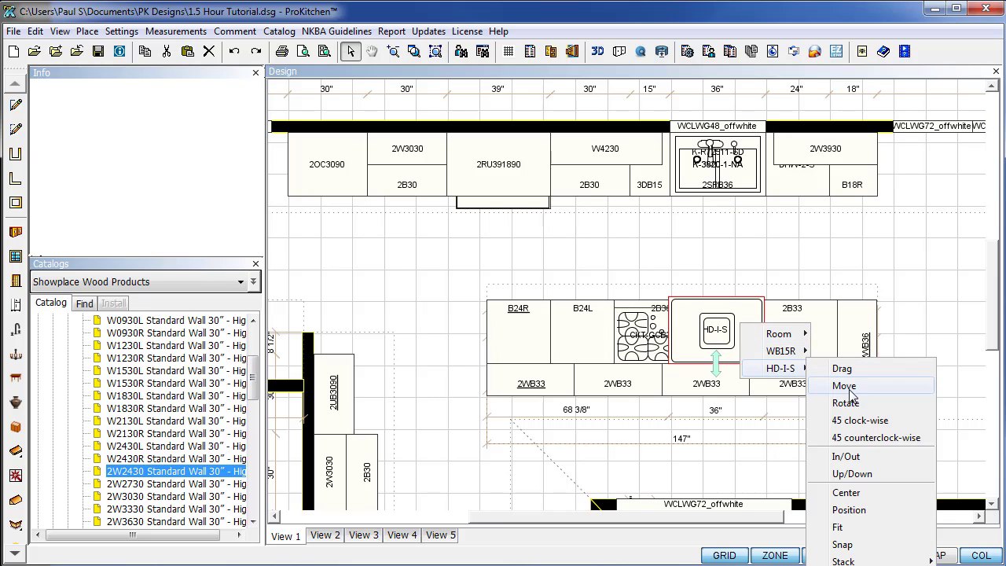
click(846, 493)
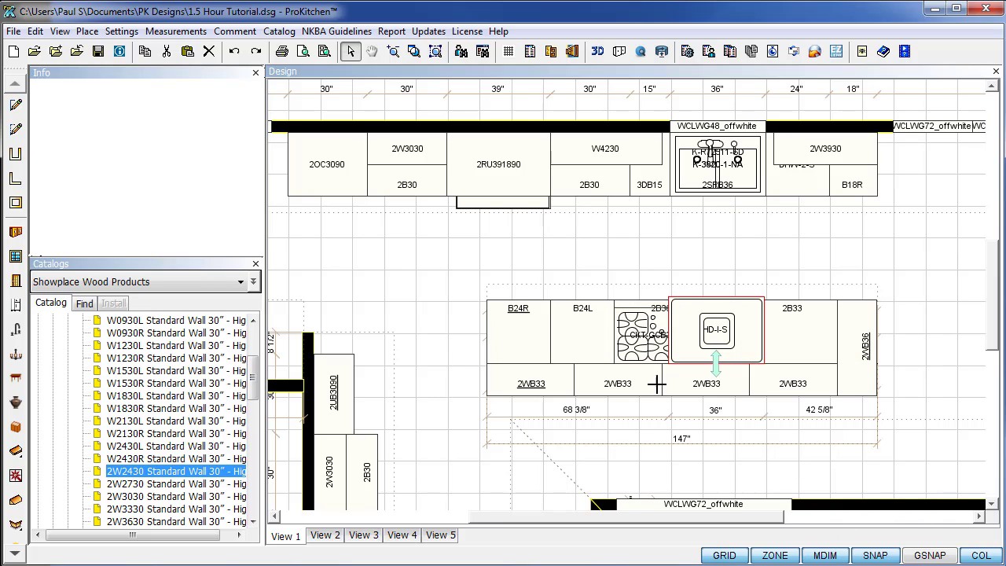
click(647, 339)
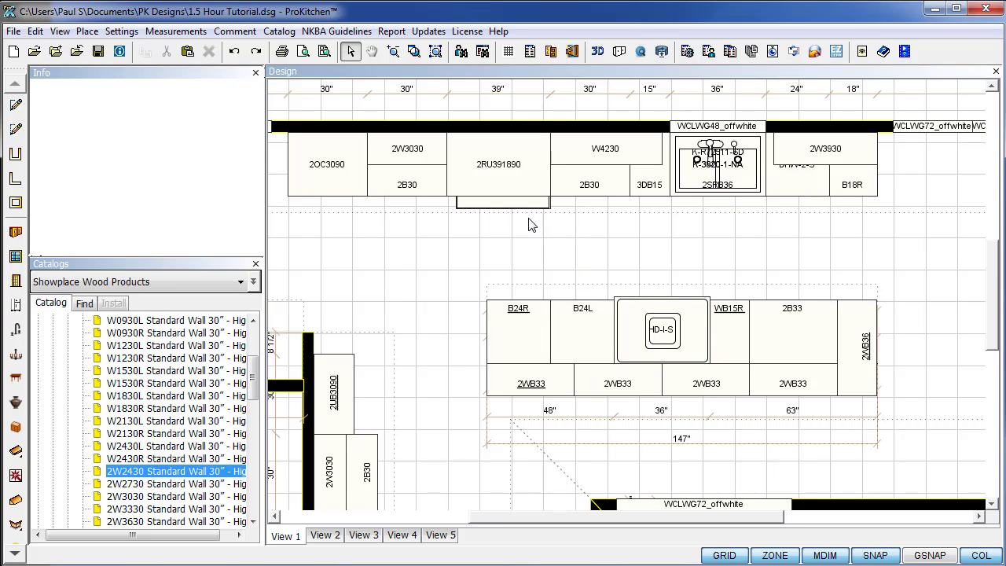
Select the 2RU391890 wall cabinet, nudge it slightly left, then clear the selection.
click(464, 207)
drag(460, 209, 446, 211)
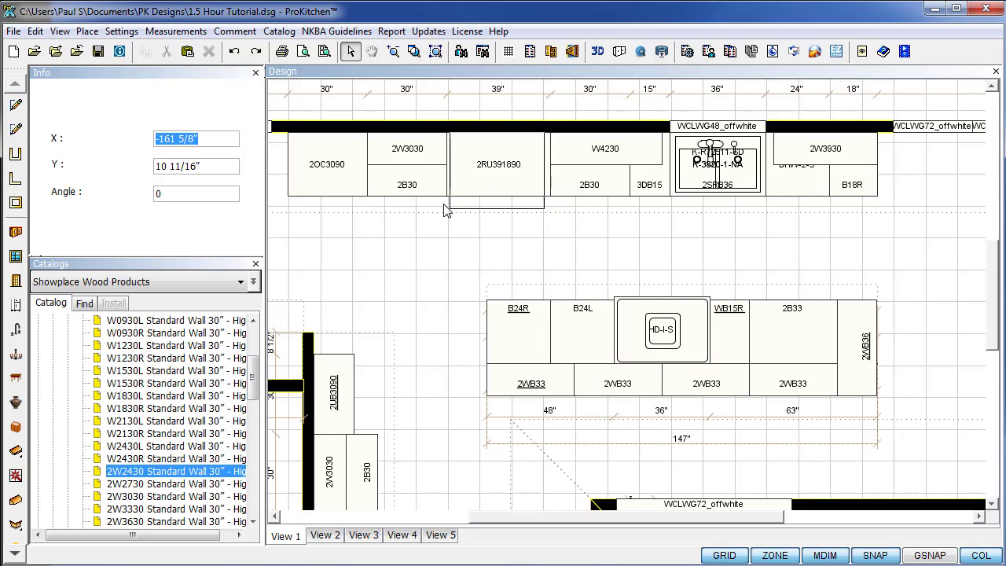
click(448, 213)
click(467, 236)
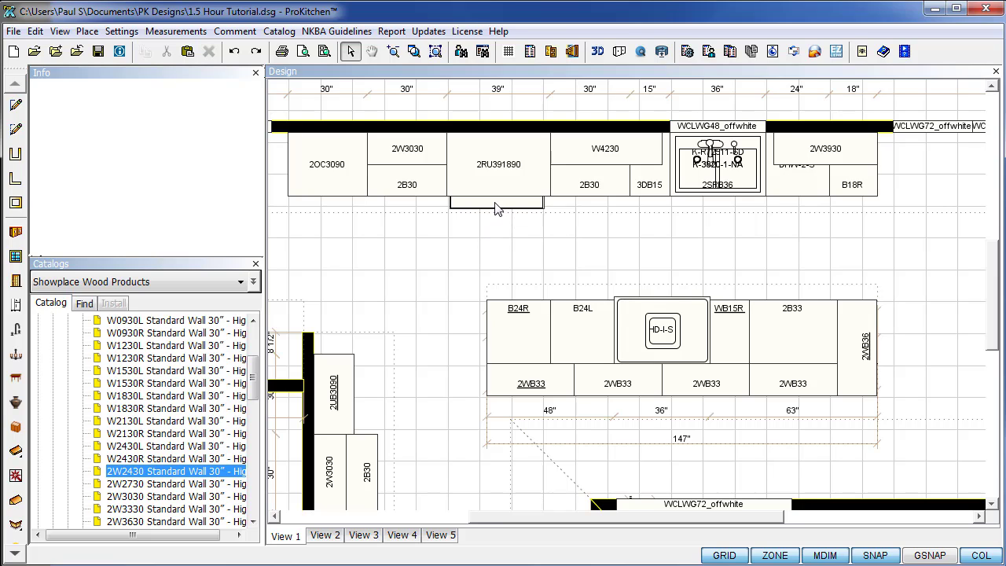
Centre the RFG-BEF-S refrigerator in its 39-inch opening and deselect it.
right_click(496, 209)
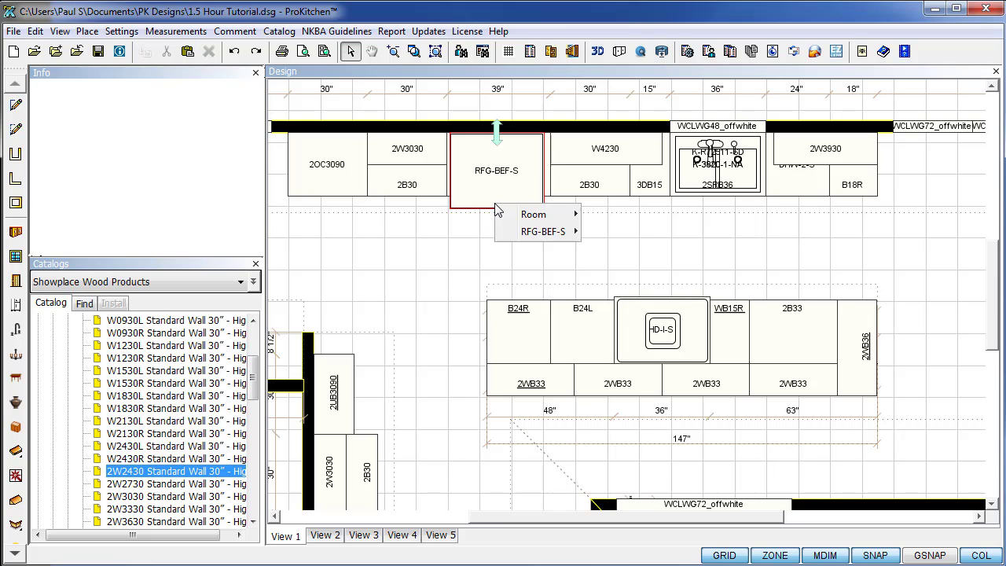
mouse_move(542, 231)
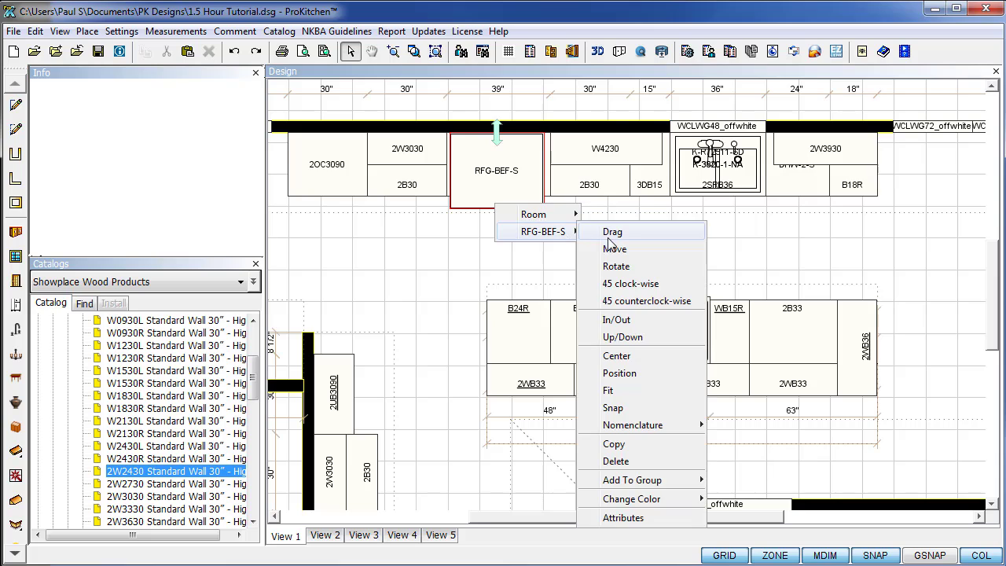
click(641, 357)
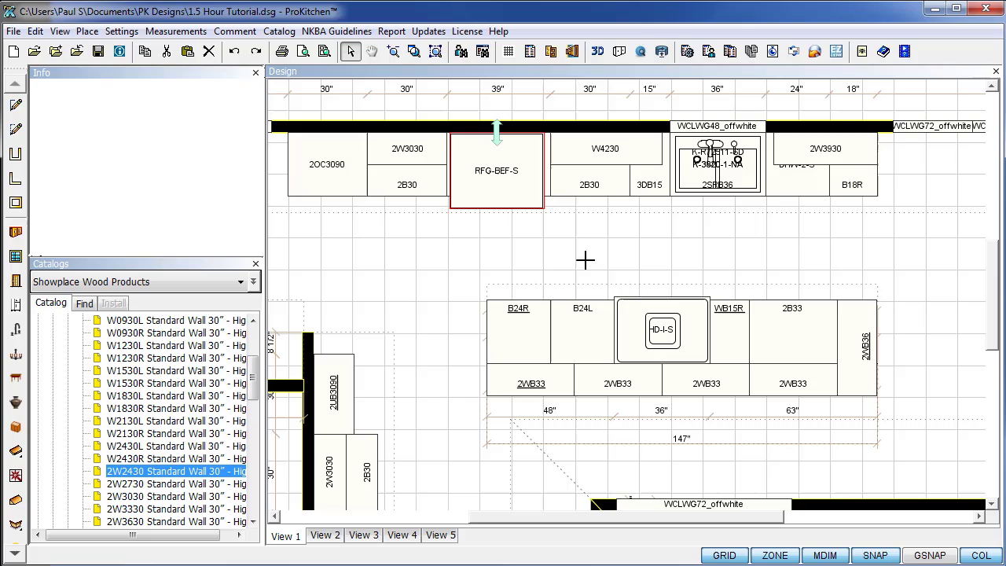
click(548, 155)
click(460, 241)
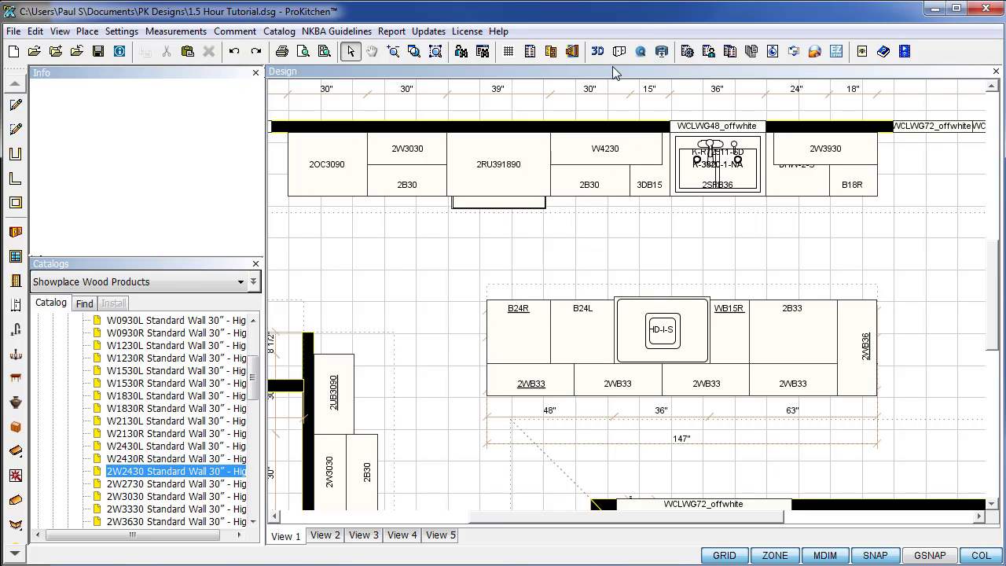
Show the wall elevations, checking Pantry Wall and Sink Wall before settling on Island Inside.
click(573, 55)
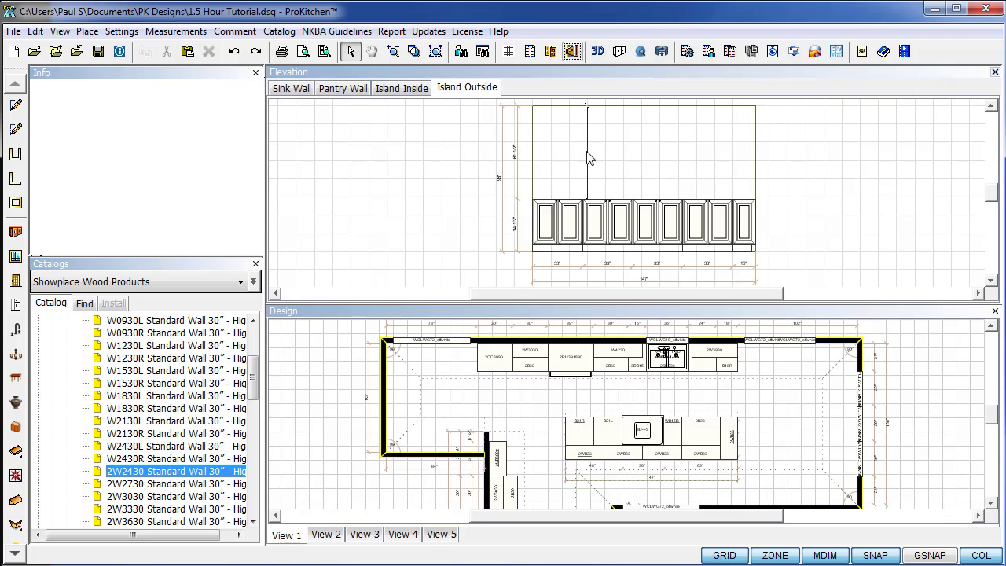
click(403, 90)
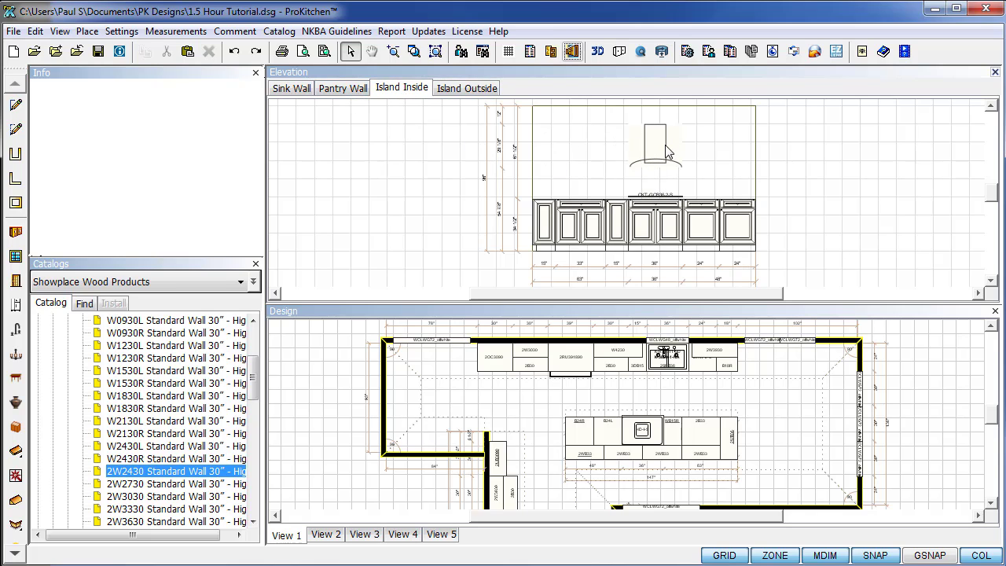
click(344, 90)
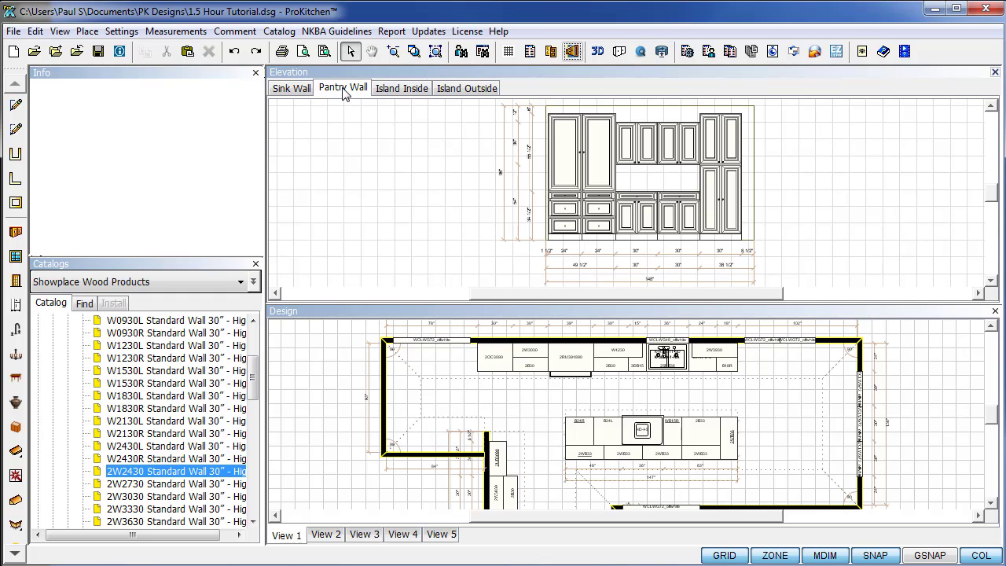
click(304, 92)
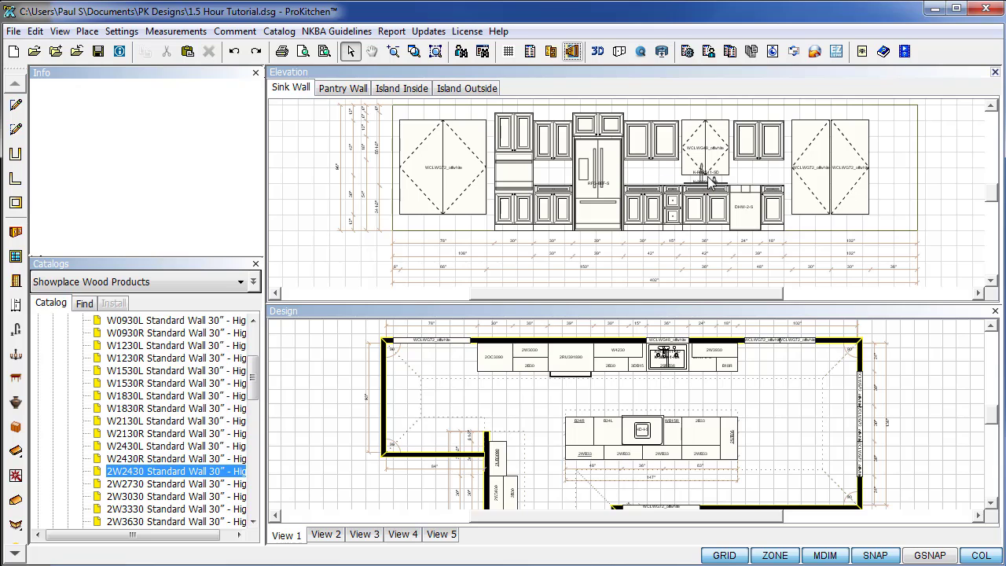
click(416, 90)
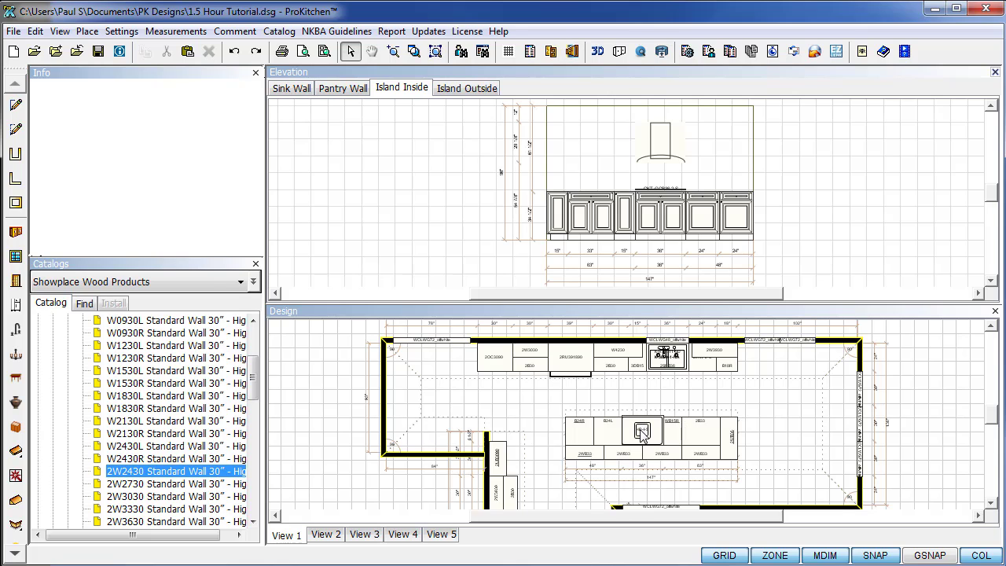
Bring up the options for items on the island and adjust the elevation view.
right_click(642, 432)
mouse_move(672, 460)
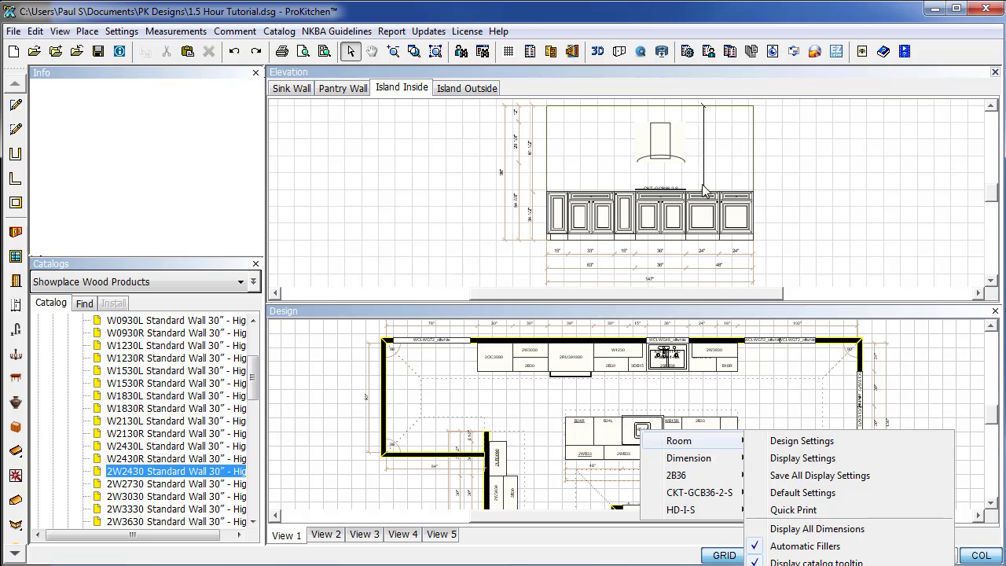
scroll(687, 189, up, 2)
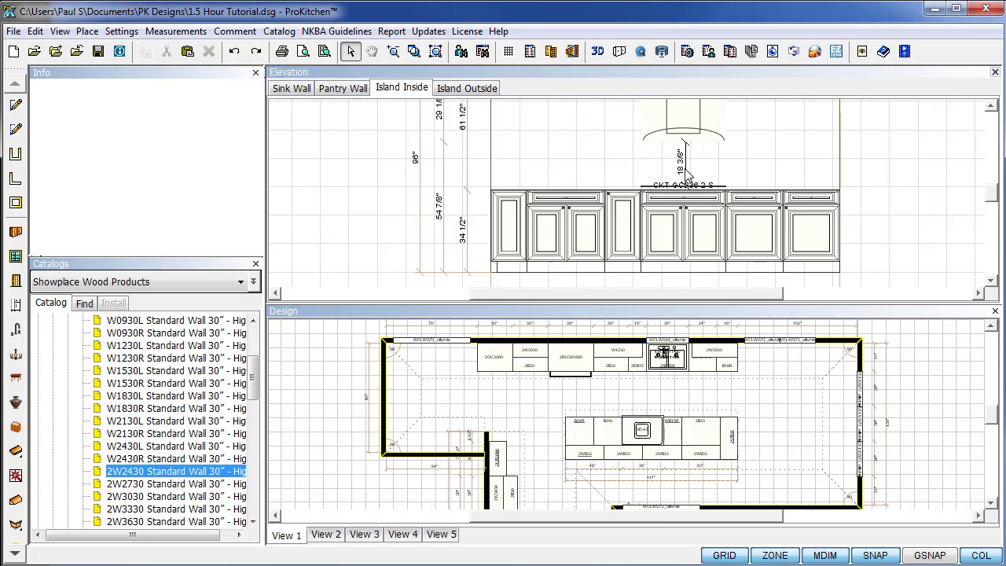
drag(685, 175, 479, 179)
drag(993, 196, 993, 185)
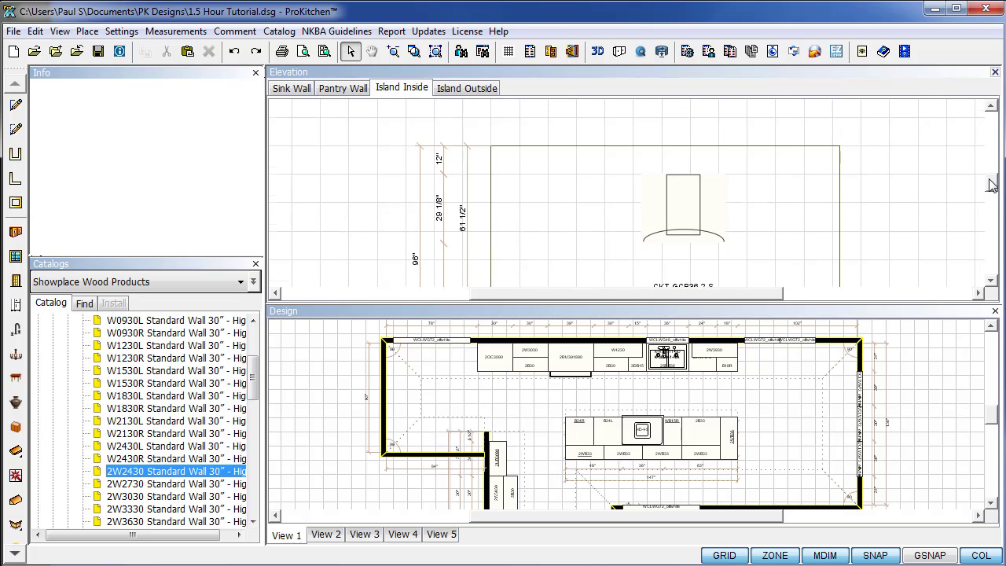
Raise the HD-I-S hood to a Top offset of 0, bottom at 66 7/8".
click(691, 218)
drag(685, 240, 700, 225)
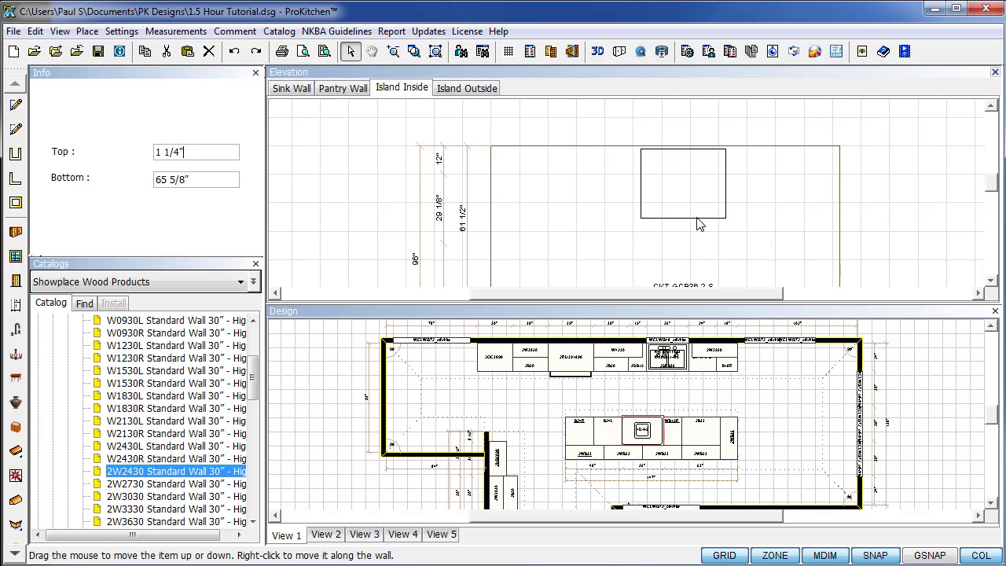
key(BackSpace)
key(BackSpace)
key(BackSpace)
key(BackSpace)
key(BackSpace)
key(BackSpace)
key(Return)
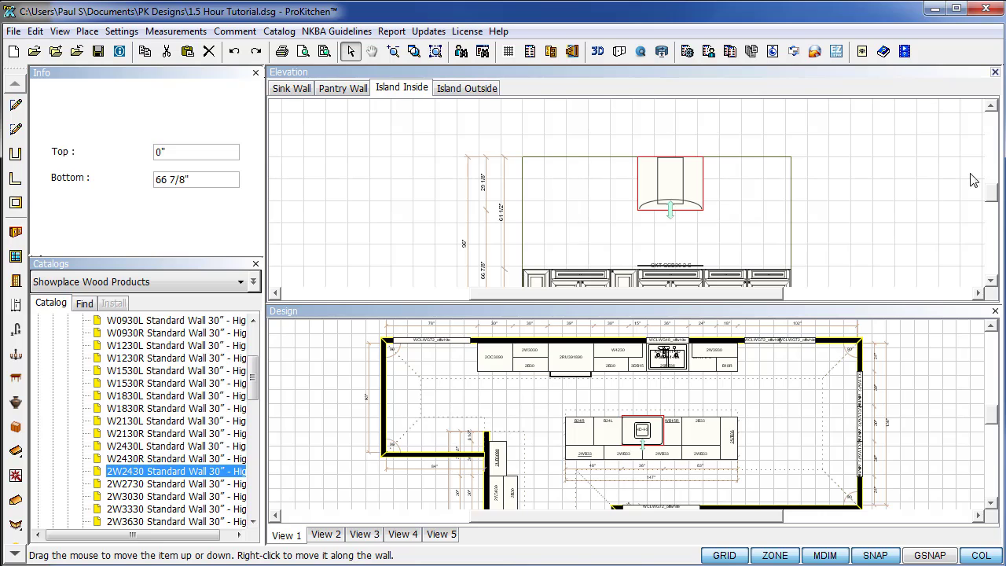
scroll(995, 195, down, 1)
scroll(438, 277, up, 1)
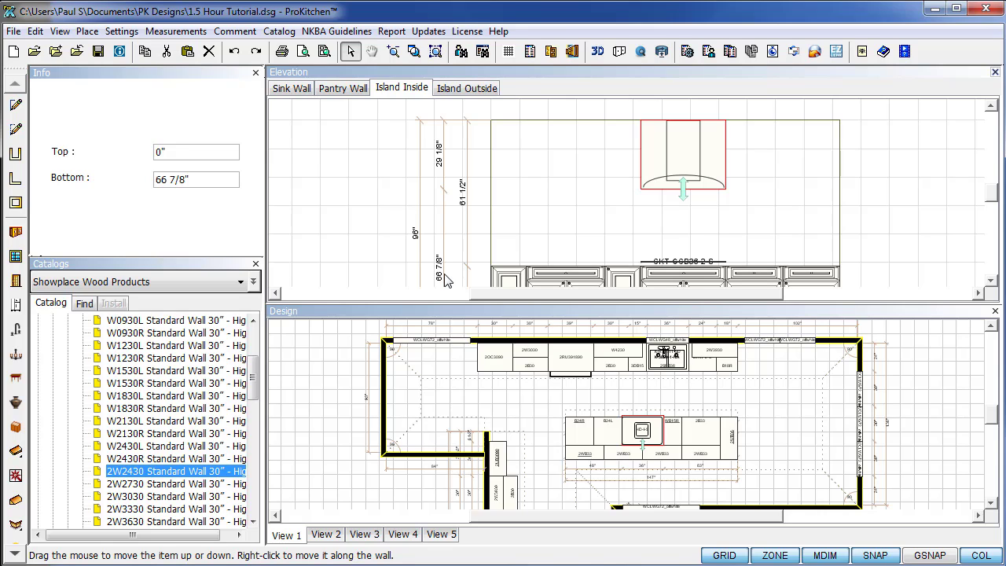
click(950, 220)
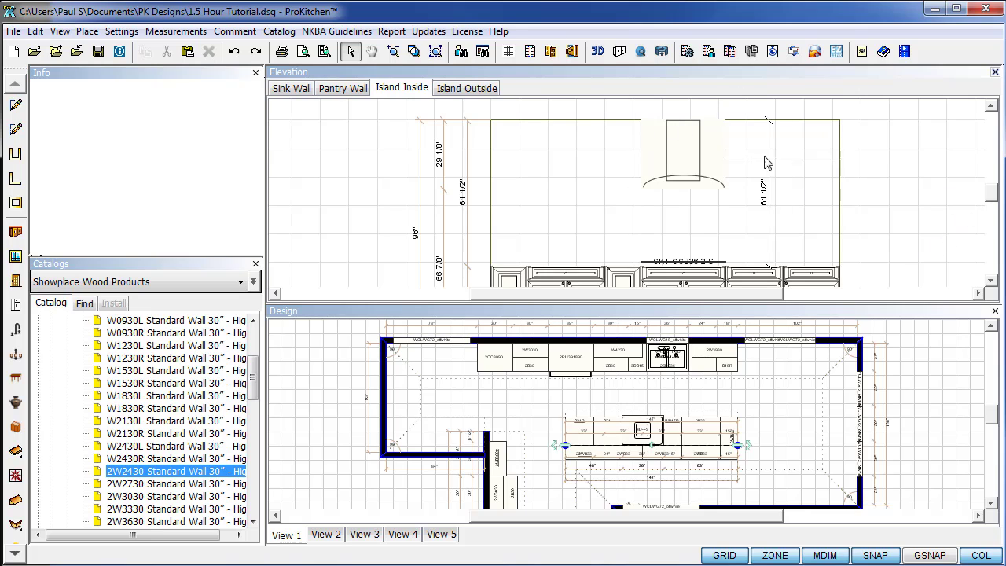
Check the HD-I-S hood's width, depth and height in its Attributes, then deselect.
right_click(681, 147)
mouse_move(720, 173)
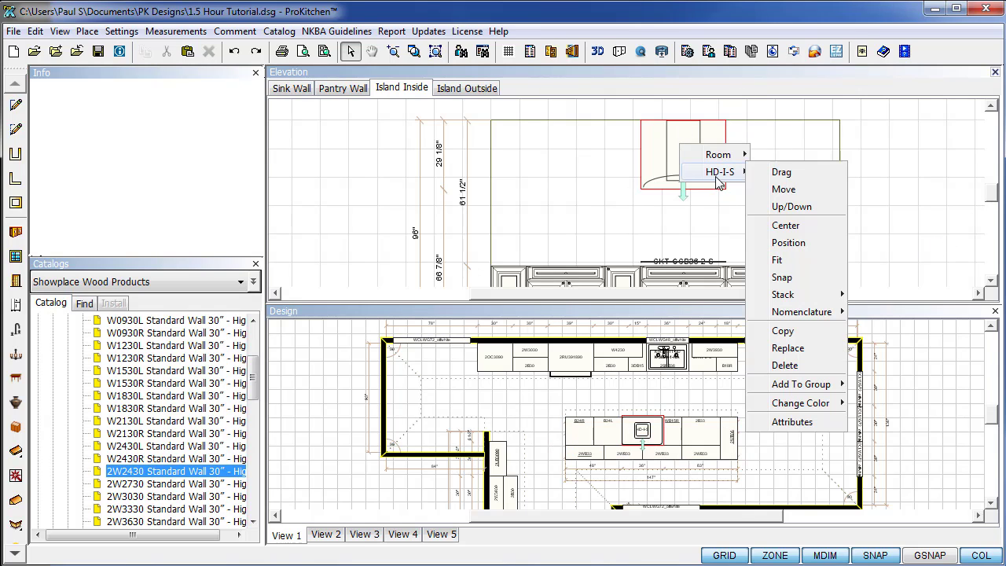
click(799, 420)
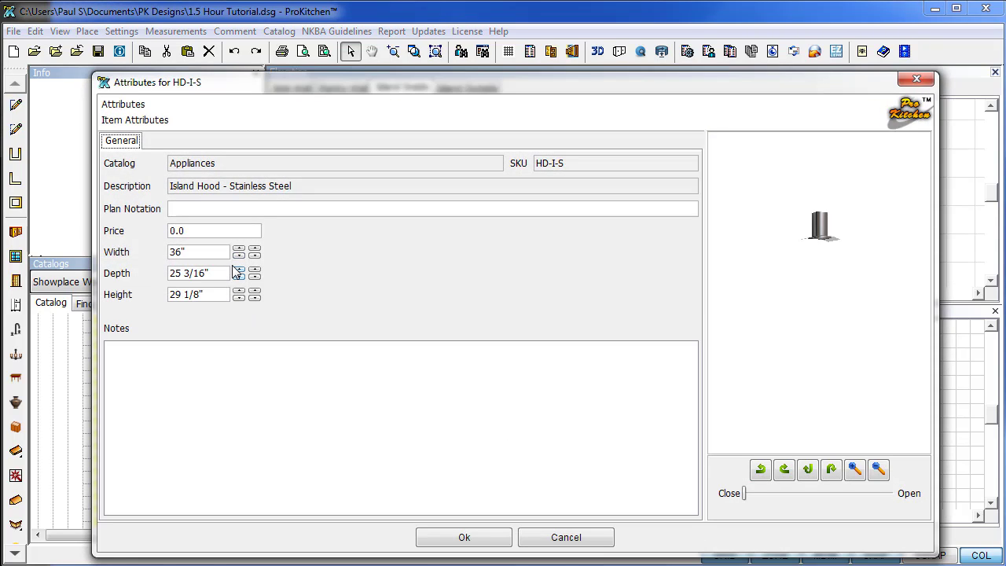
click(440, 544)
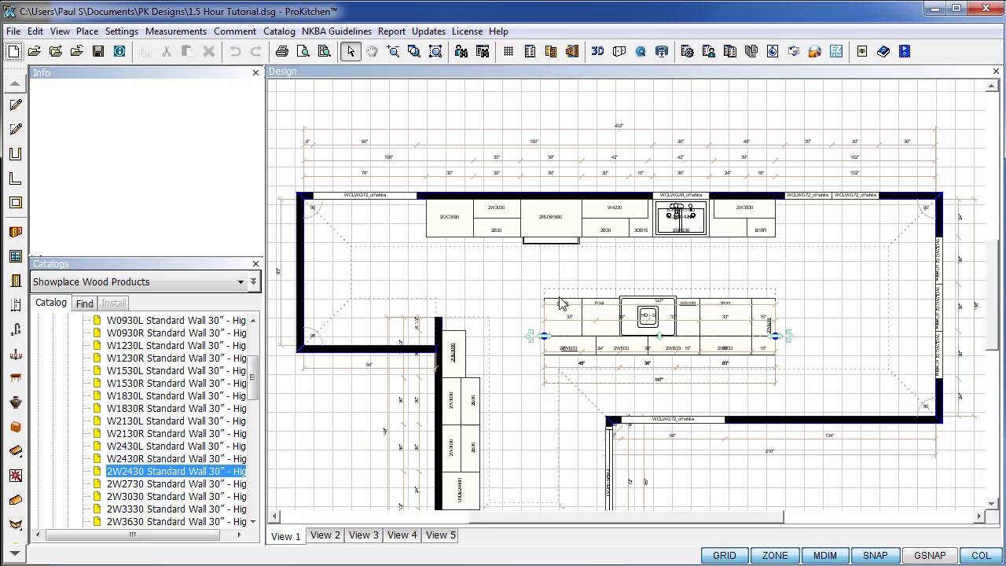
click(500, 288)
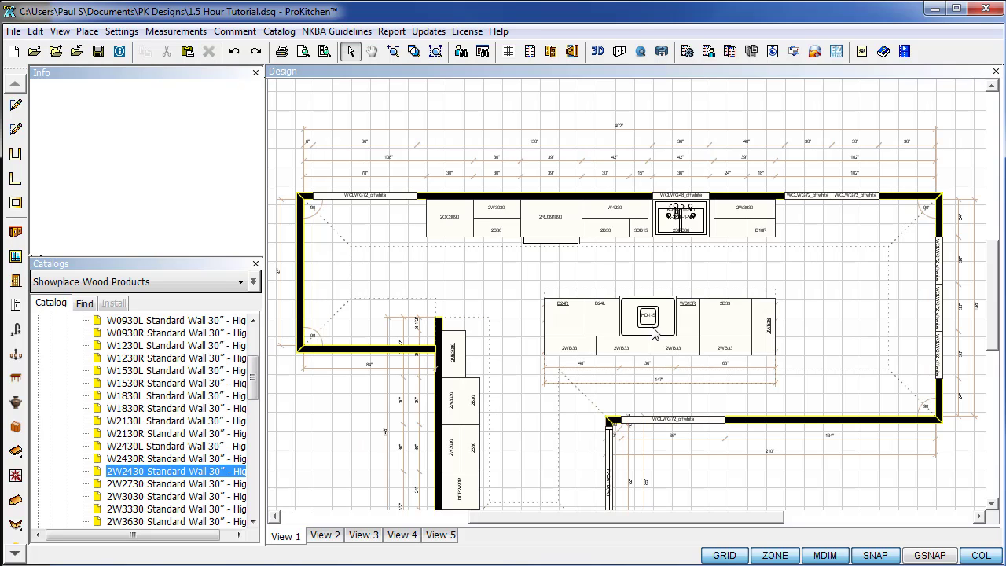
Zoom and pan the Design view to the pantry-wall corner beside the U3DB2490 cabinets.
drag(995, 292, 984, 351)
scroll(422, 351, up, 1)
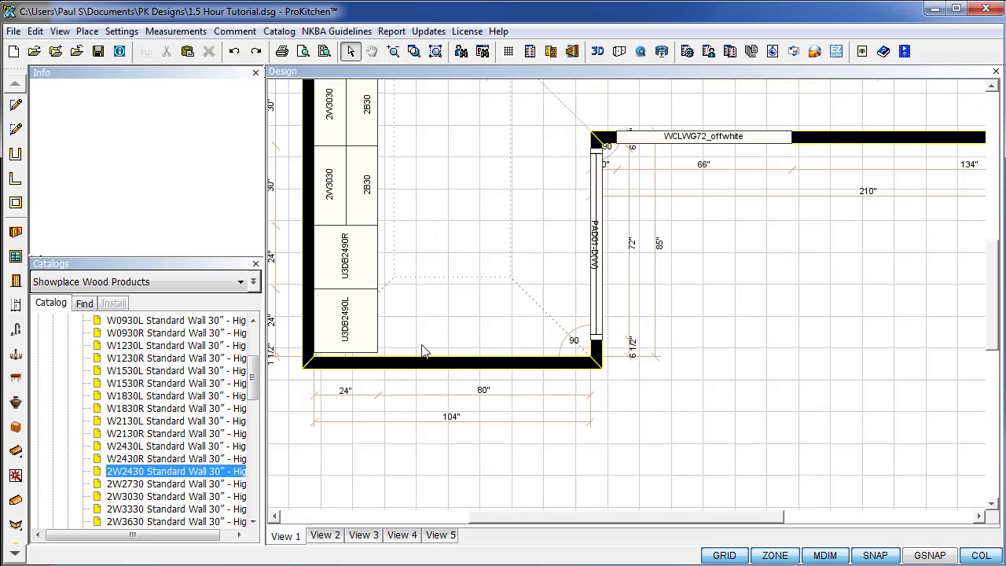
drag(675, 516, 602, 490)
scroll(659, 356, up, 2)
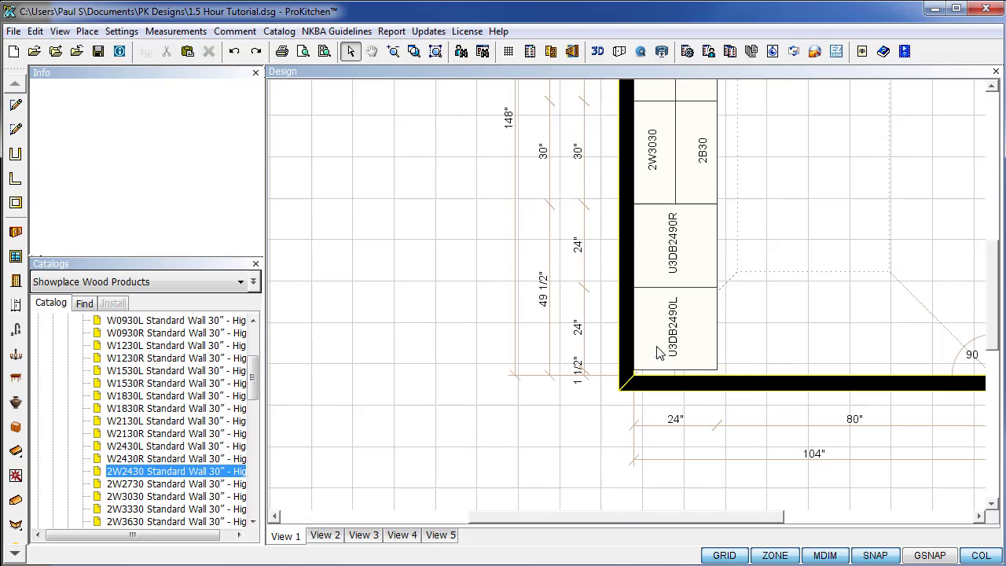
drag(751, 517, 770, 517)
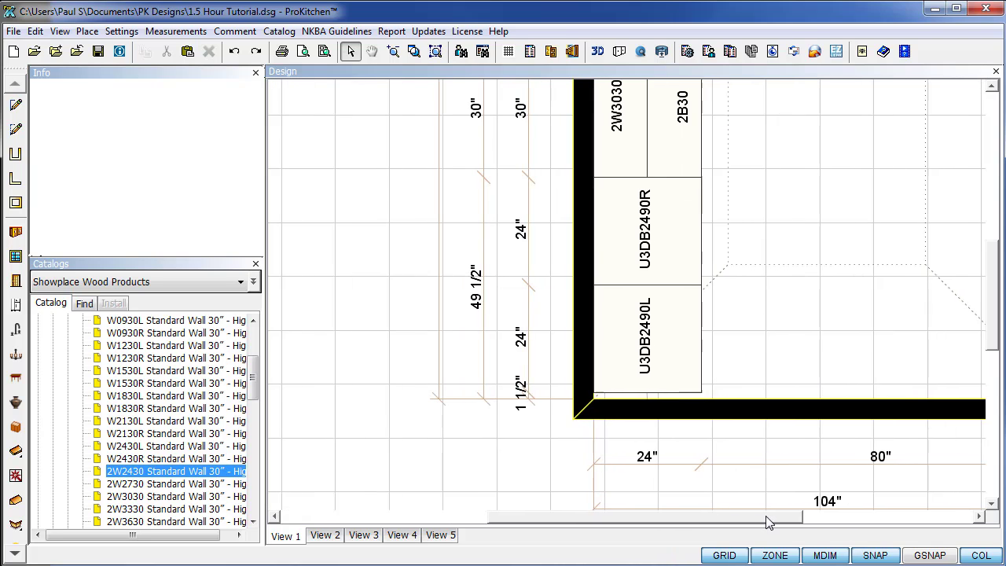
drag(988, 346, 999, 365)
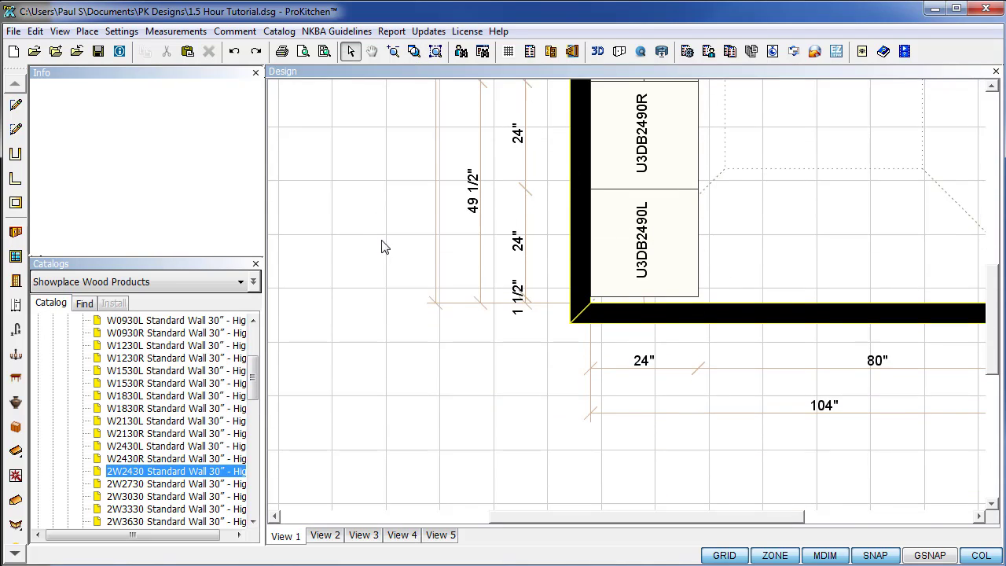
scroll(255, 397, up, 10)
List the catalog's Accessories > Fillers > Tall Fillers > Tall Universal Filler items.
click(38, 333)
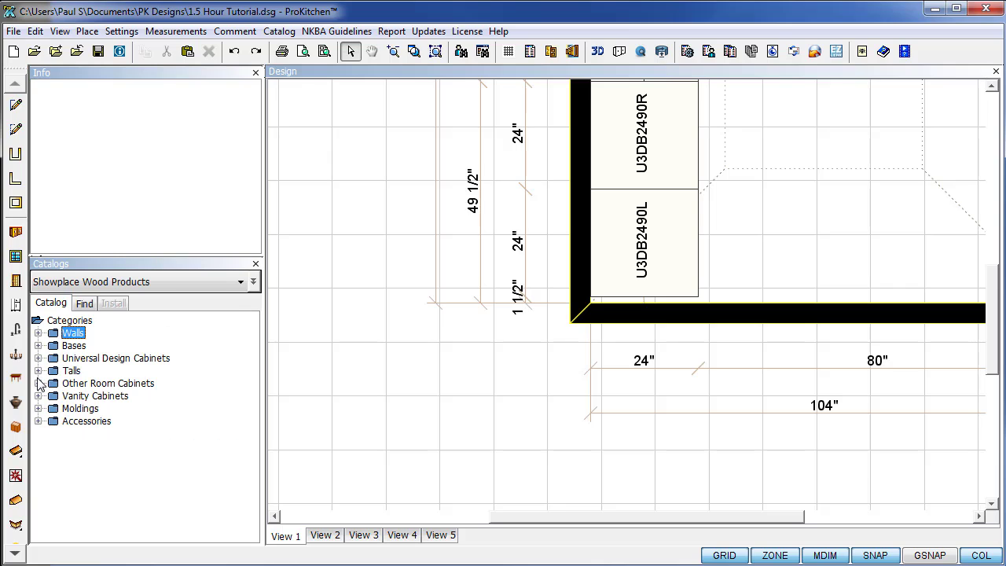
click(38, 422)
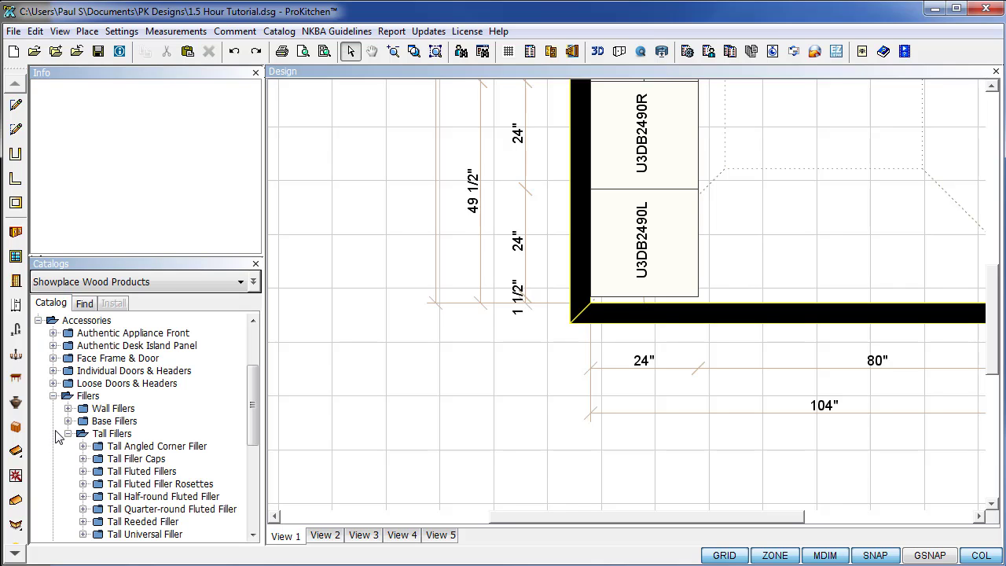
click(53, 396)
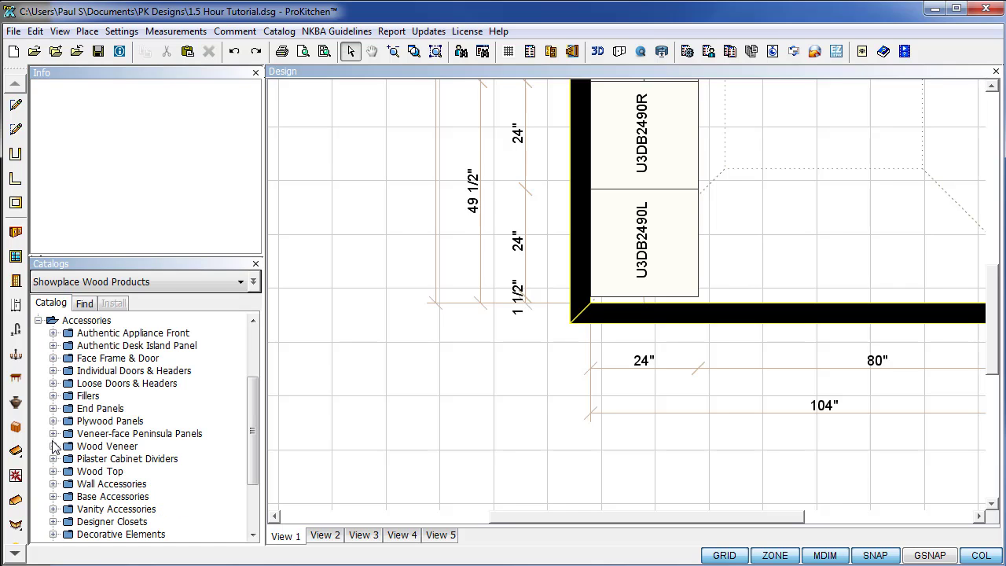
click(53, 396)
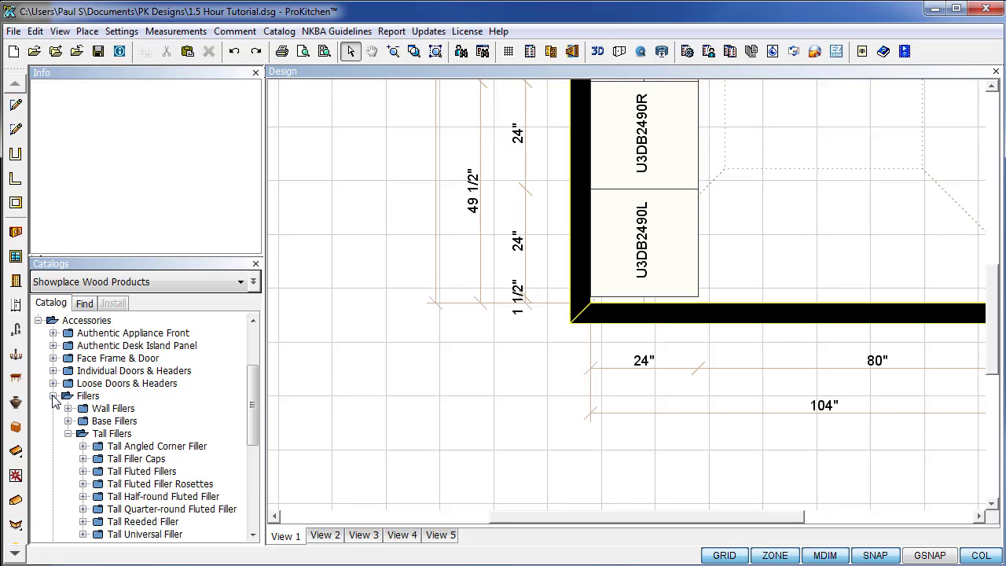
click(69, 434)
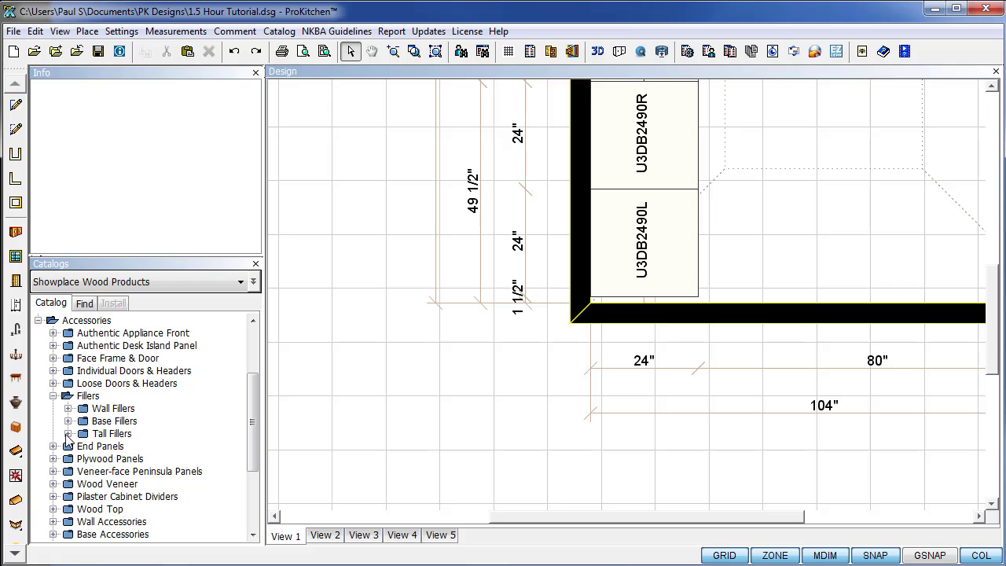
click(68, 434)
scroll(98, 440, down, 2)
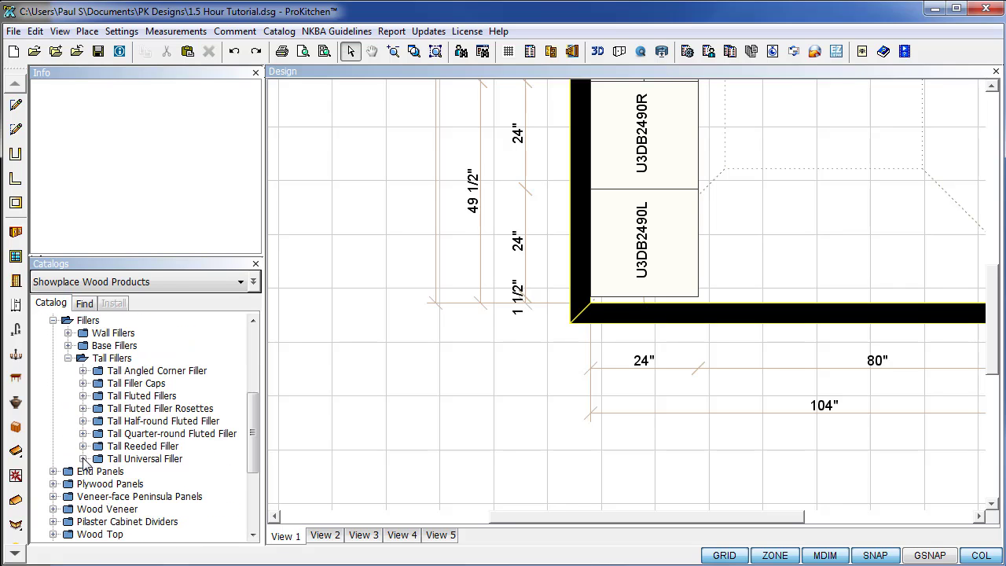
click(83, 459)
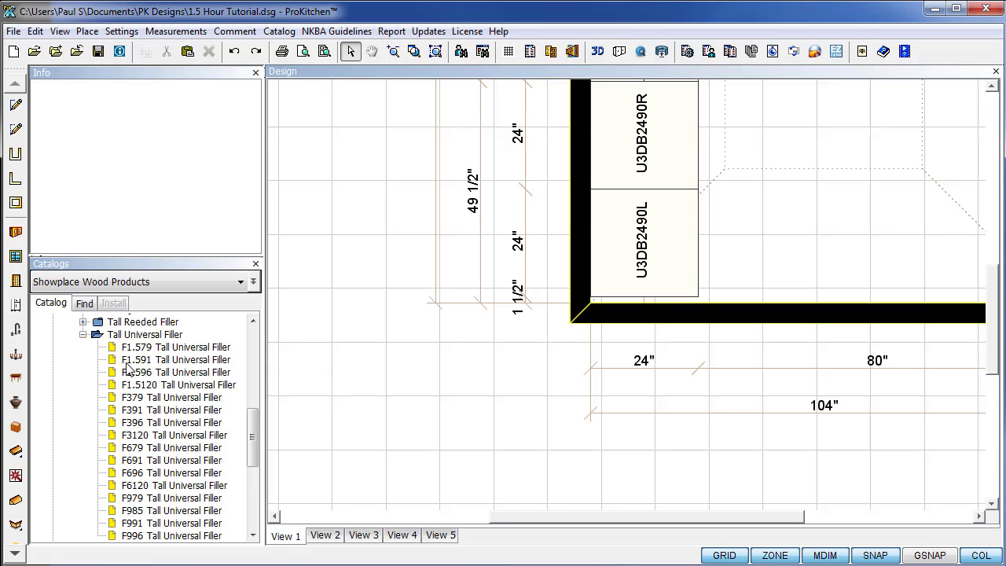
Place the F1.591 Tall Universal Filler in the corner beside U3DB2490L and zoom to extents.
drag(126, 363, 527, 354)
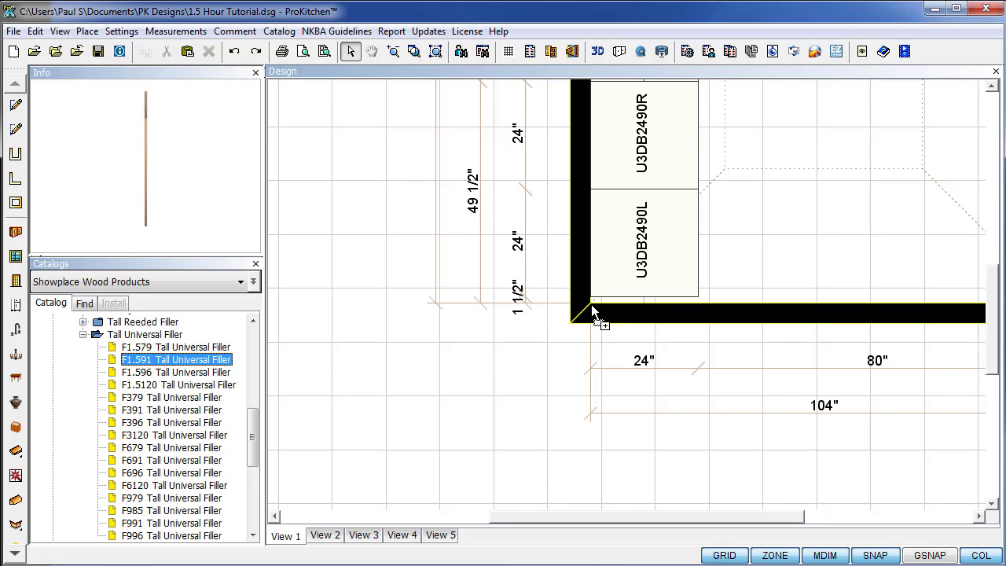
drag(592, 307, 593, 304)
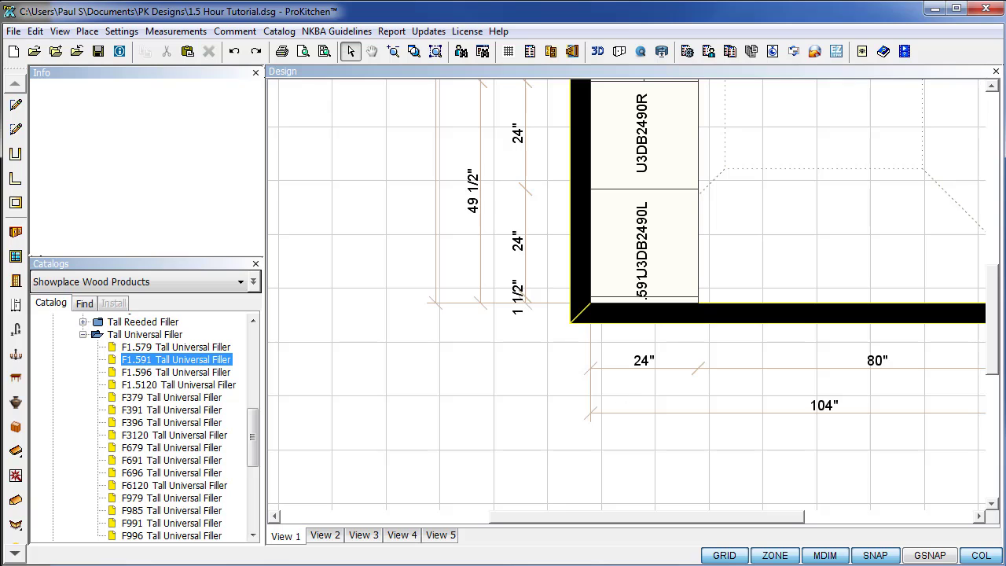
click(435, 51)
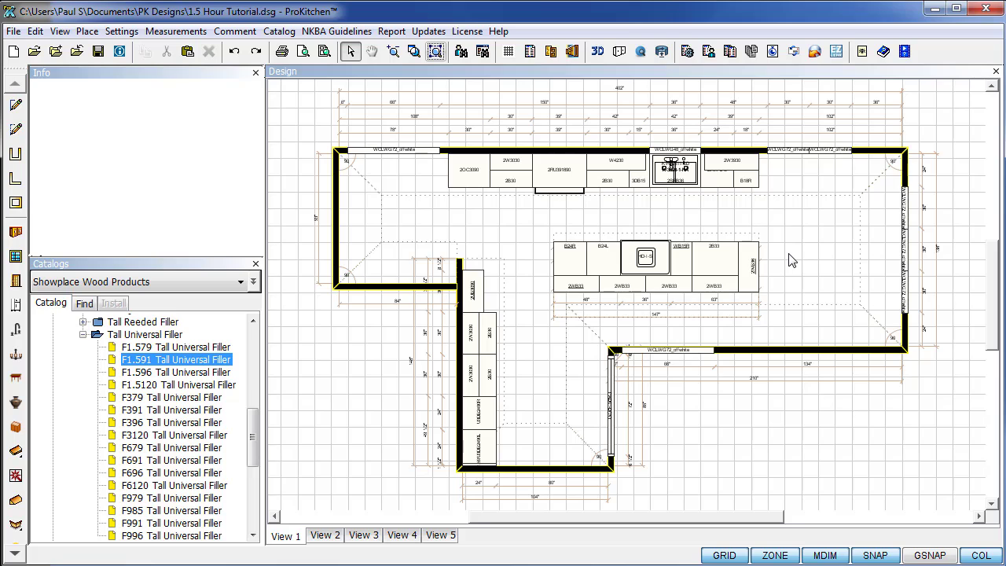
right_click(343, 346)
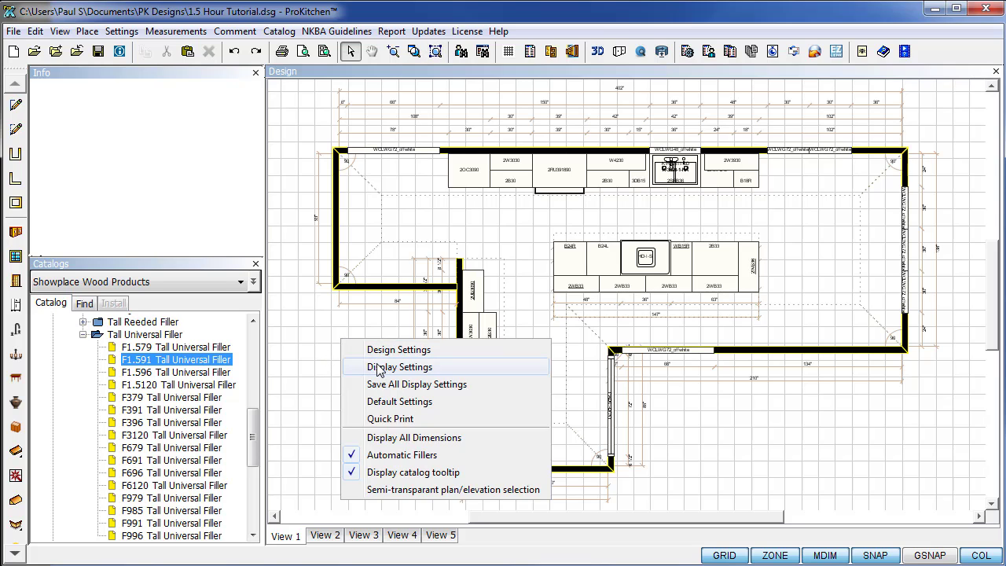
click(381, 354)
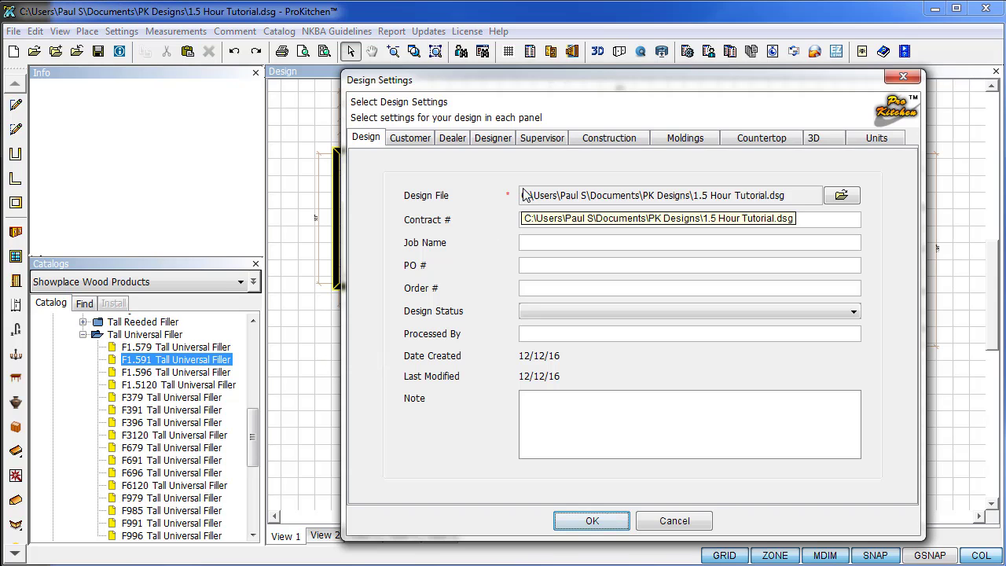
click(685, 138)
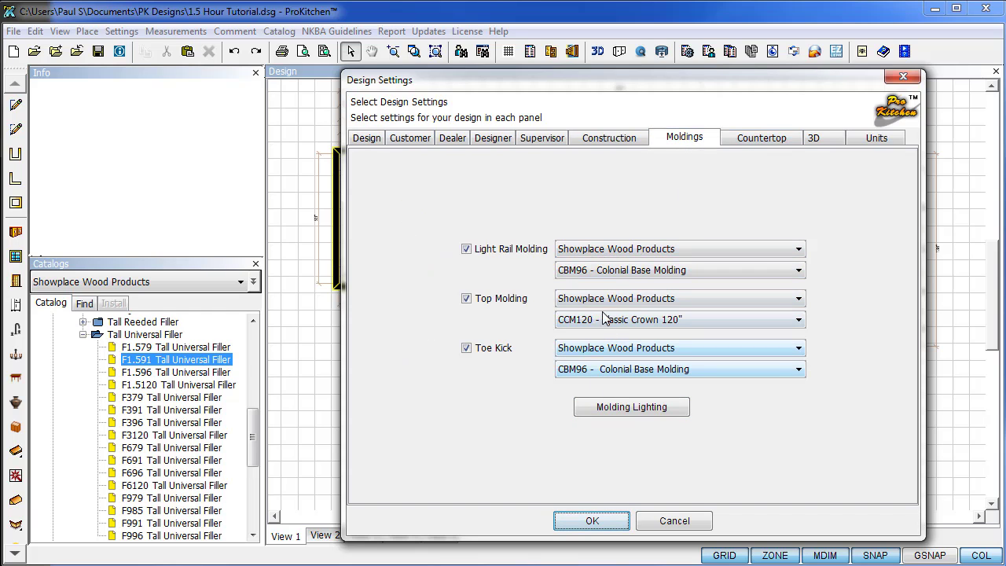
click(592, 521)
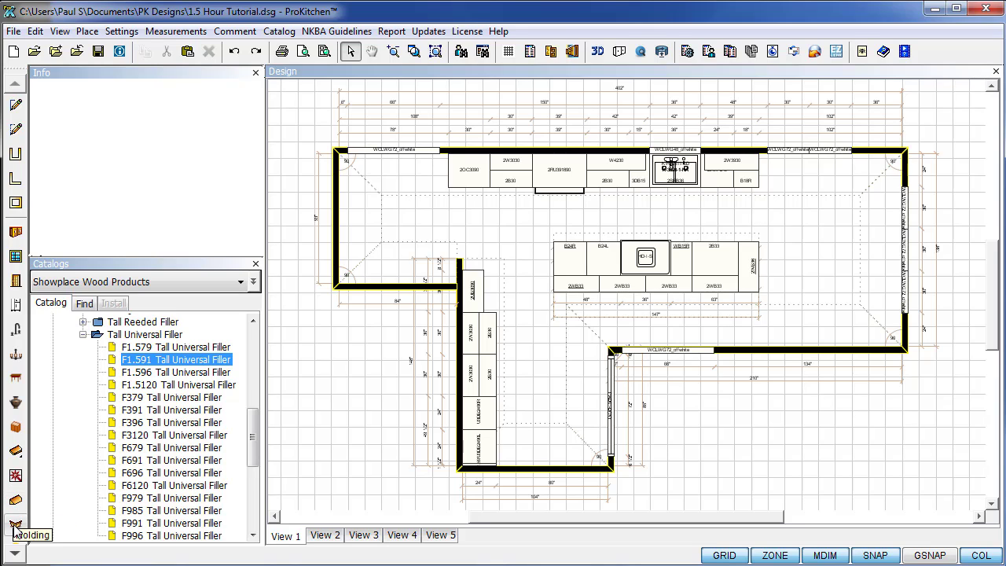
Apply moldings to the kitchen cabinets with the Molding tool and zoom in and out to inspect them.
click(15, 527)
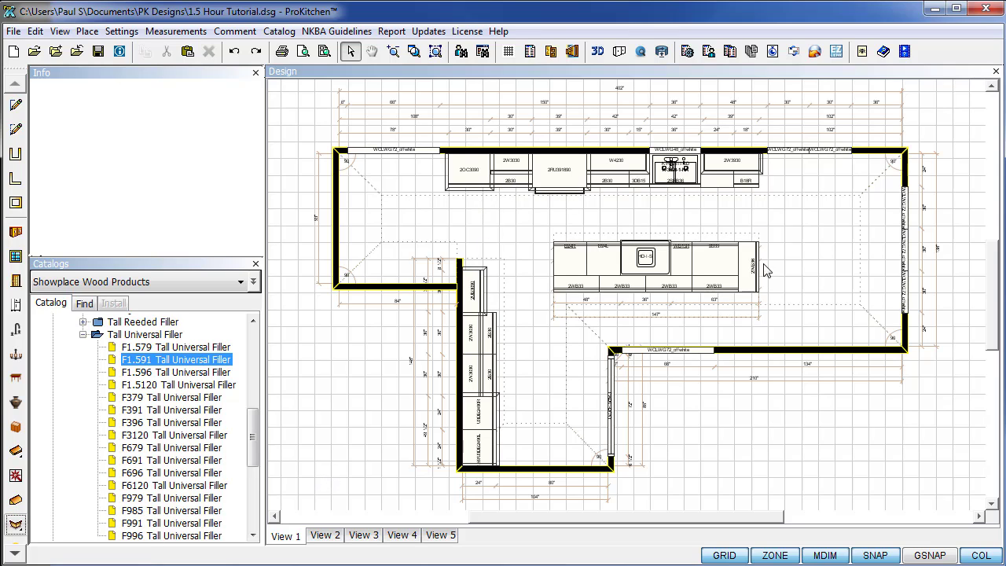
scroll(497, 374, up, 1)
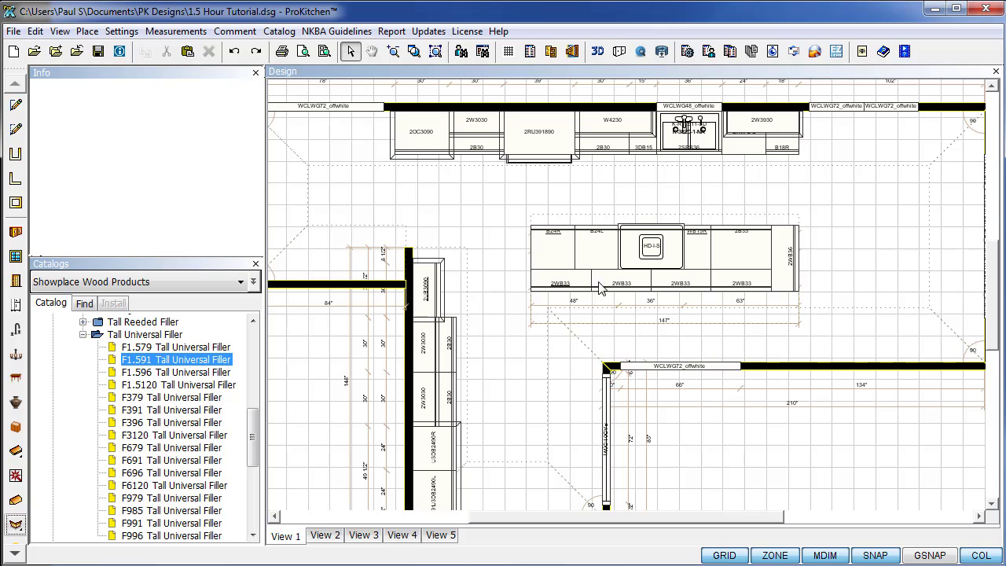
scroll(604, 311, down, 2)
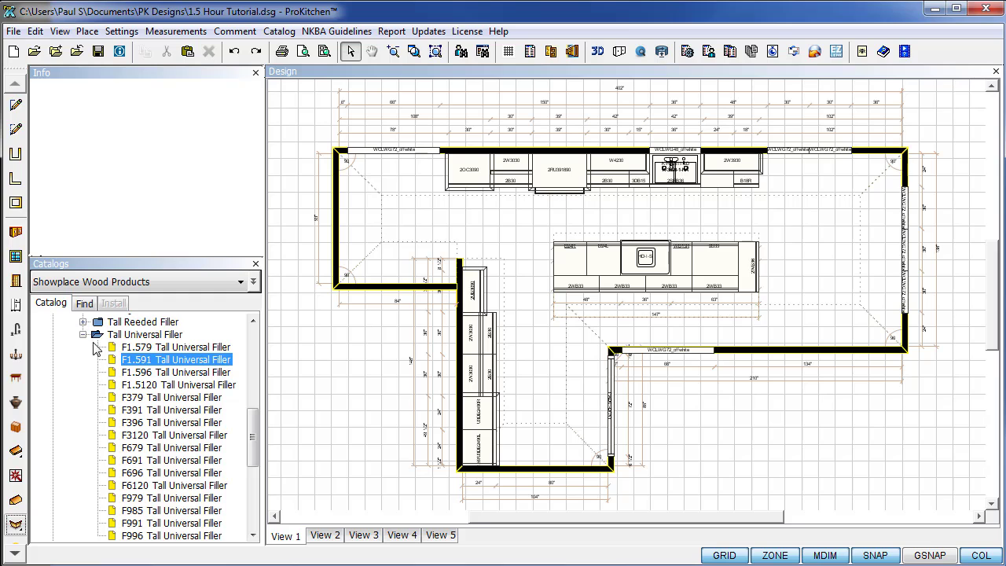
Collapse the filler and Accessories folders and expand Moldings > Top Moldings in the catalog.
click(83, 335)
scroll(115, 396, up, 4)
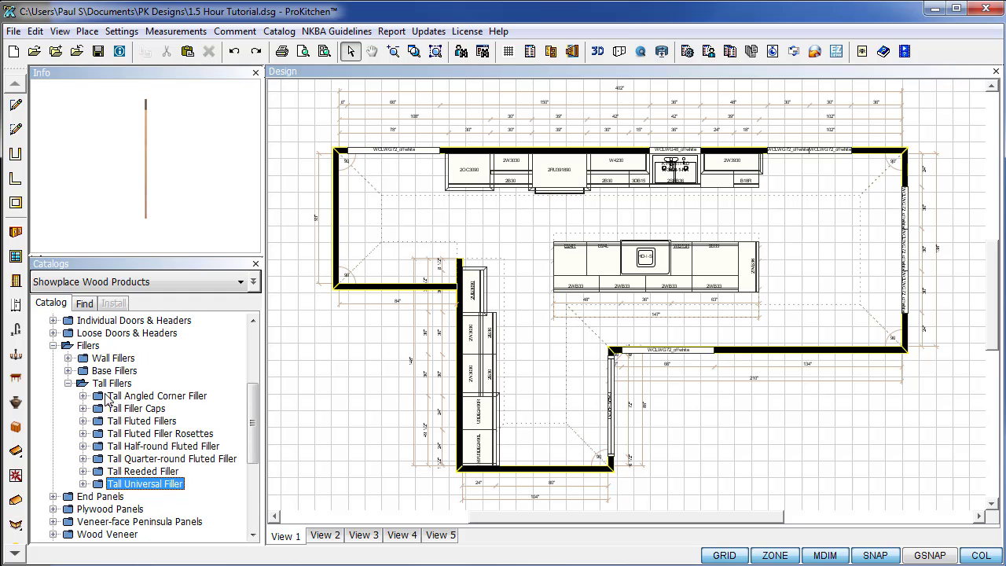
click(67, 383)
click(52, 346)
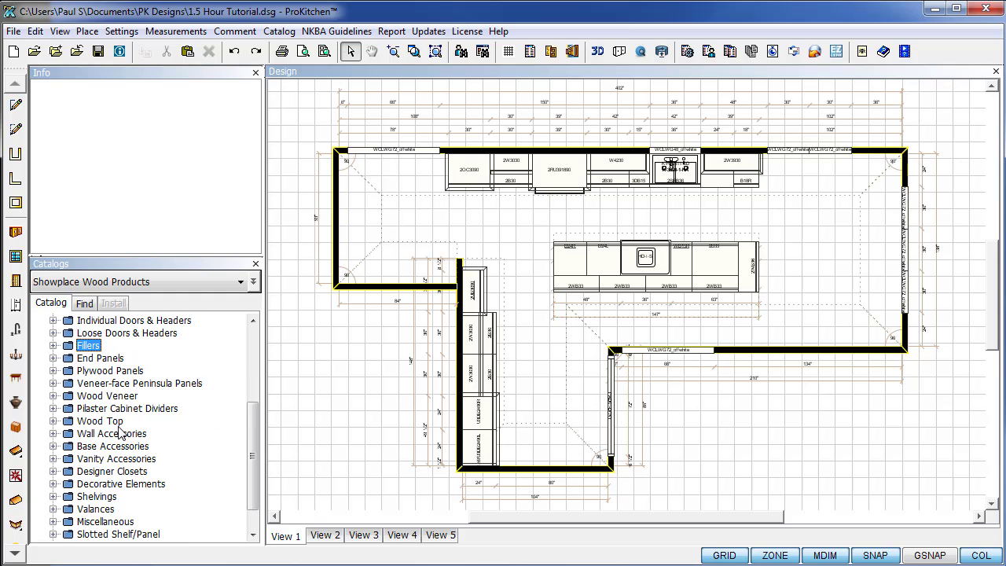
scroll(84, 427, up, 3)
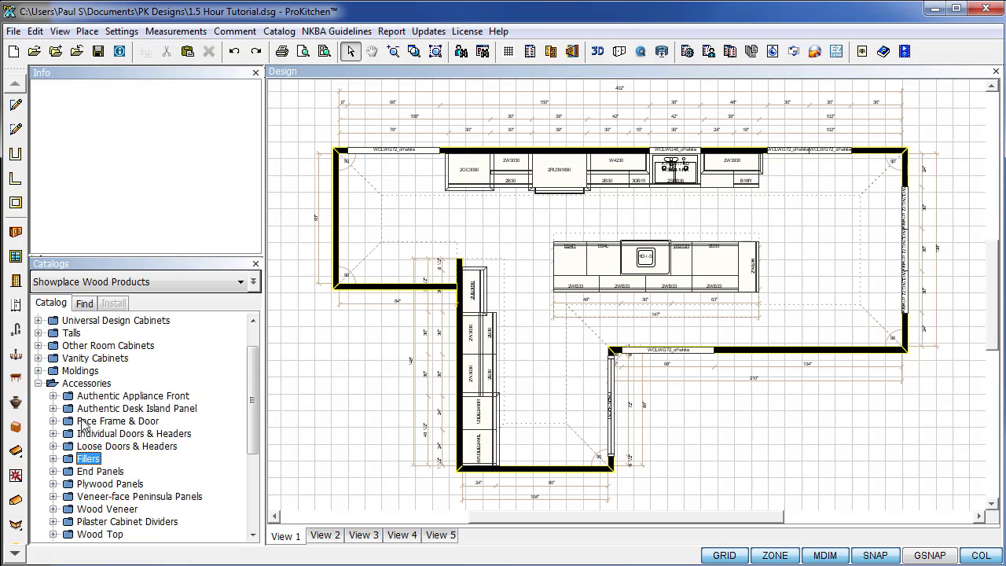
click(37, 384)
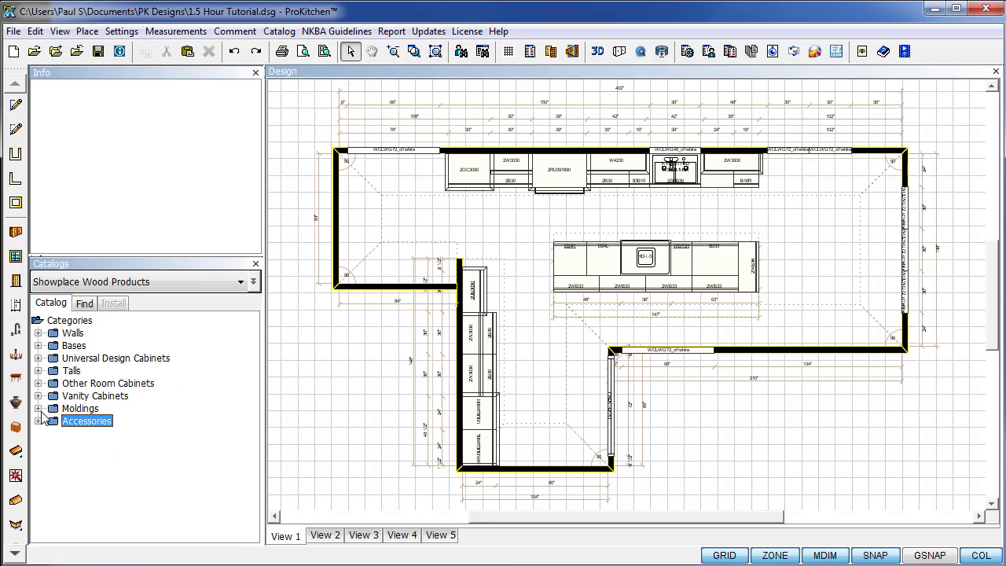
click(38, 409)
click(53, 421)
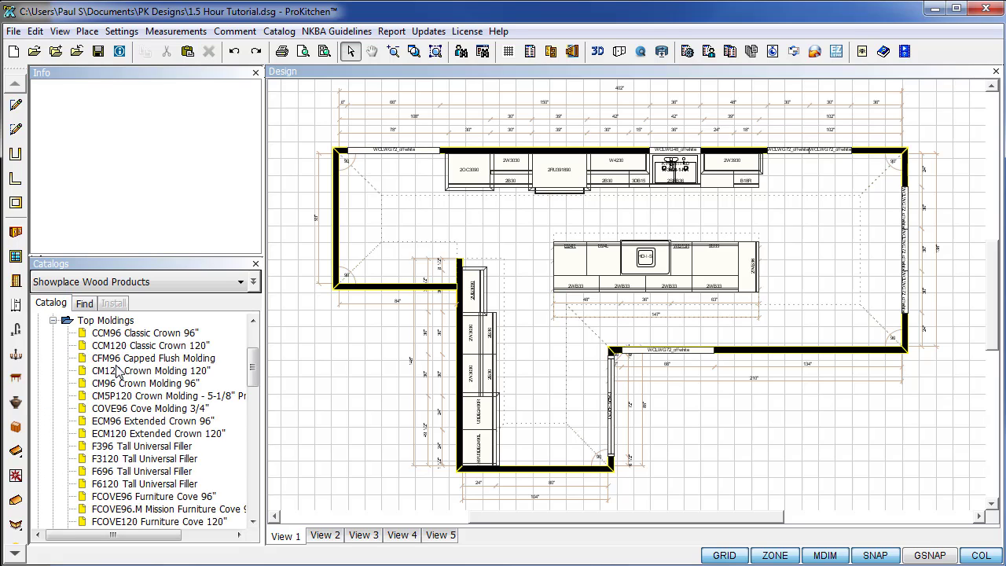
Delete the CCM120 crown molding from the left-wall tall cabinet and pick CCM96 Classic Crown 96".
click(482, 303)
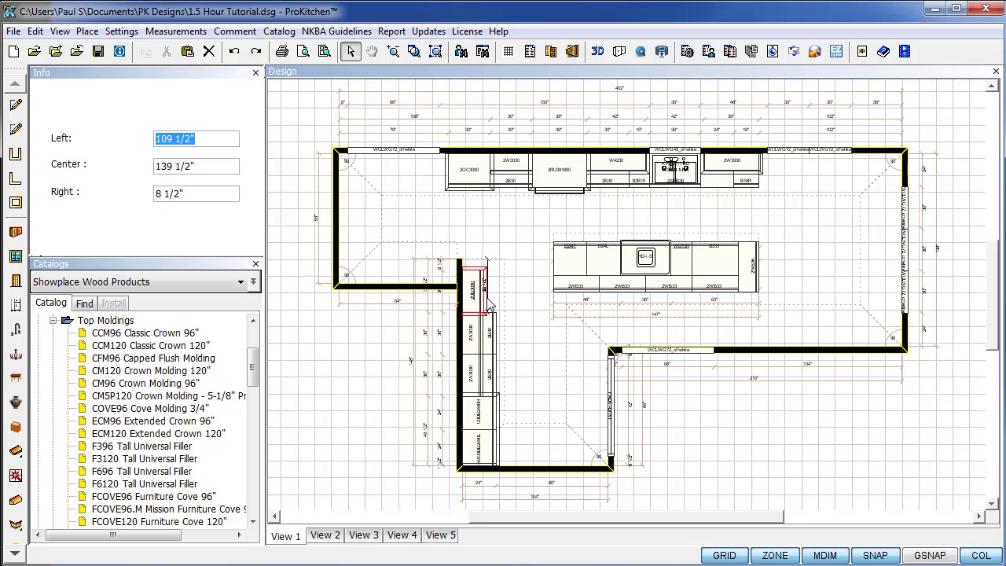
key(Escape)
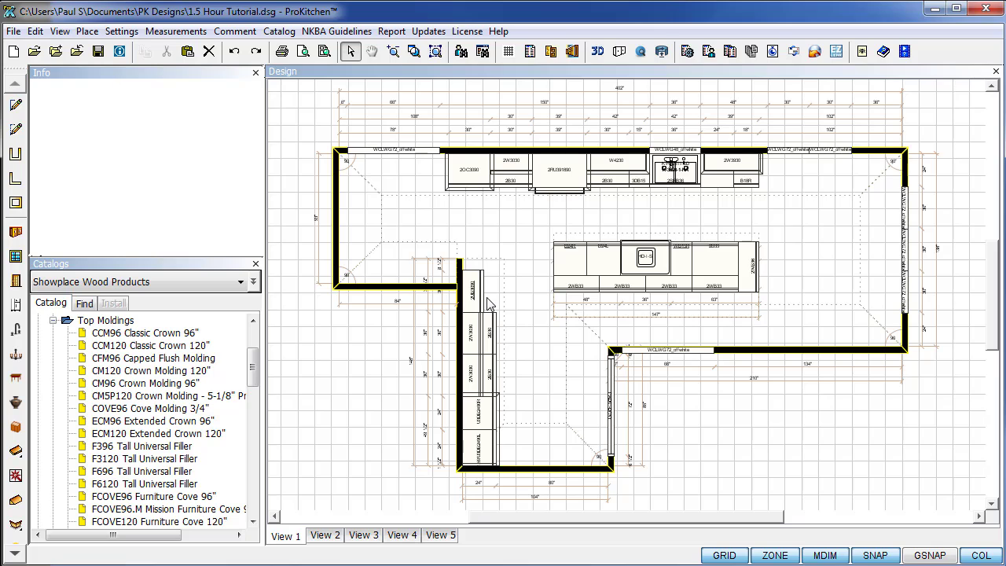
right_click(486, 331)
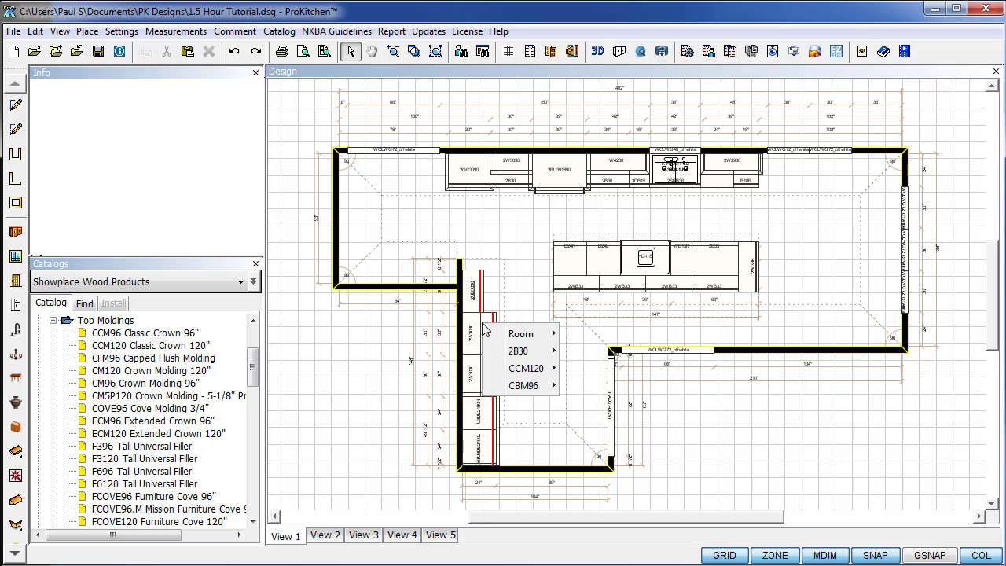
mouse_move(528, 368)
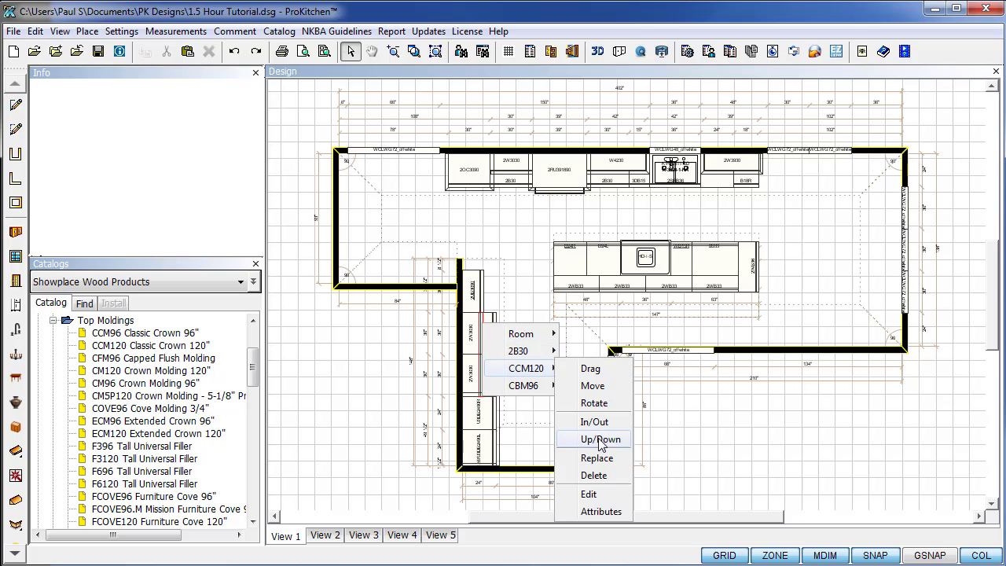
click(595, 476)
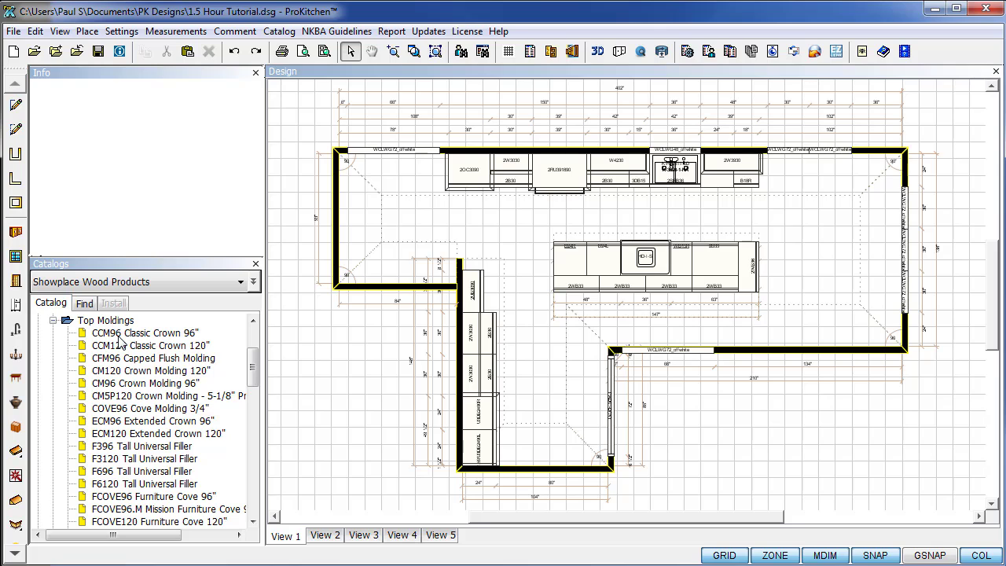
drag(120, 337, 499, 425)
Try dragging the CCM96 crown onto the tall cabinet, then clear the selection.
right_click(500, 417)
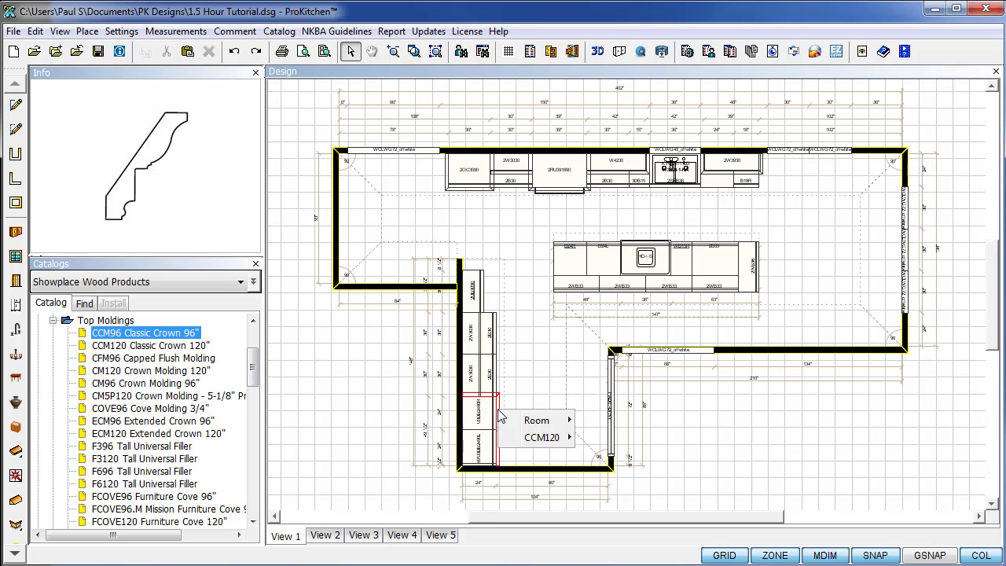
mouse_move(541, 438)
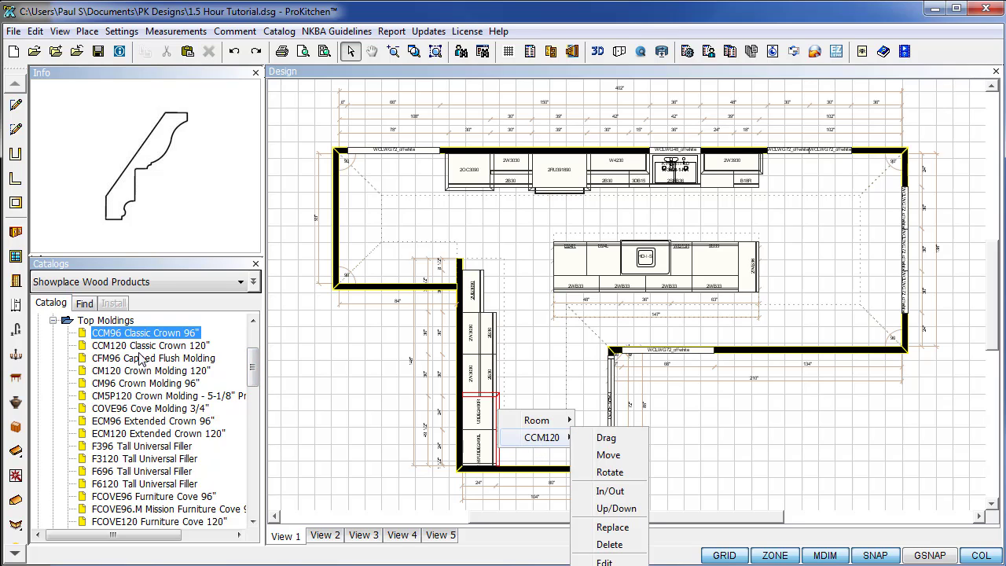
click(337, 371)
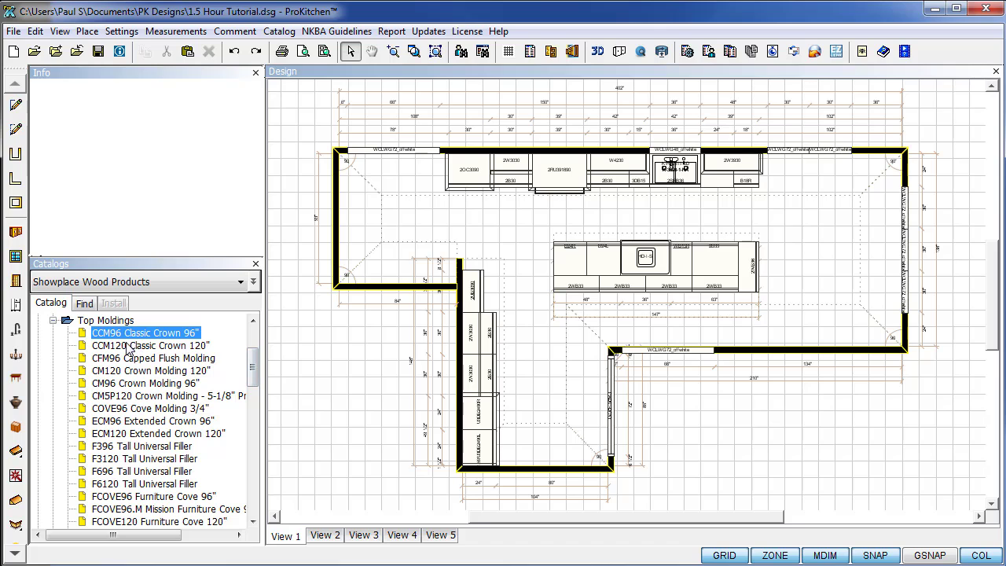
drag(109, 338, 474, 292)
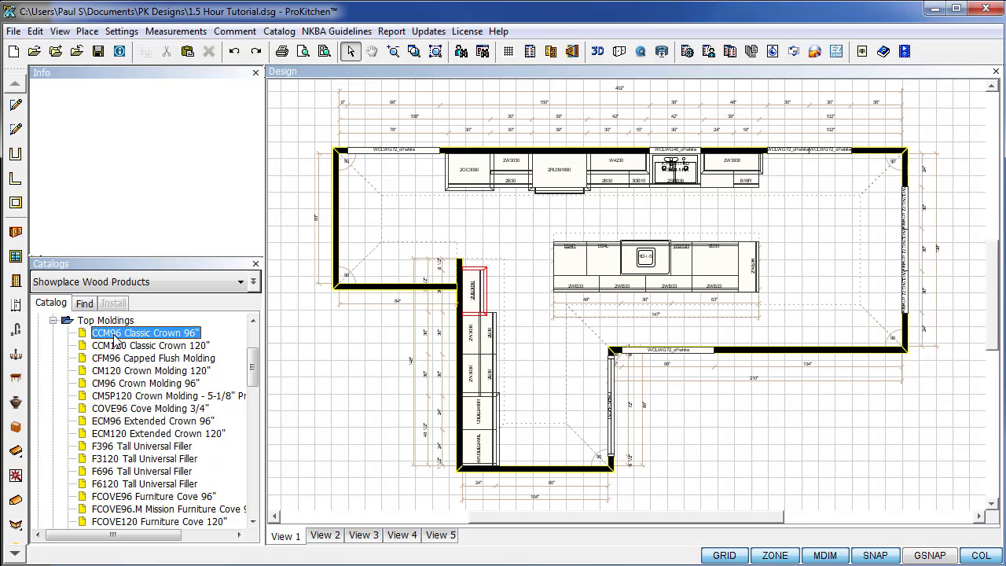
drag(116, 338, 474, 364)
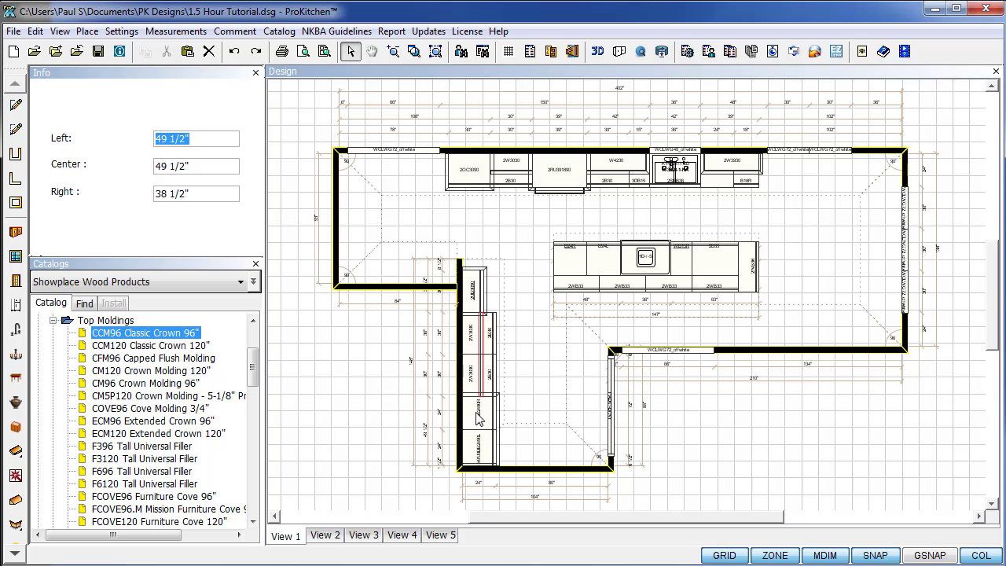
click(298, 426)
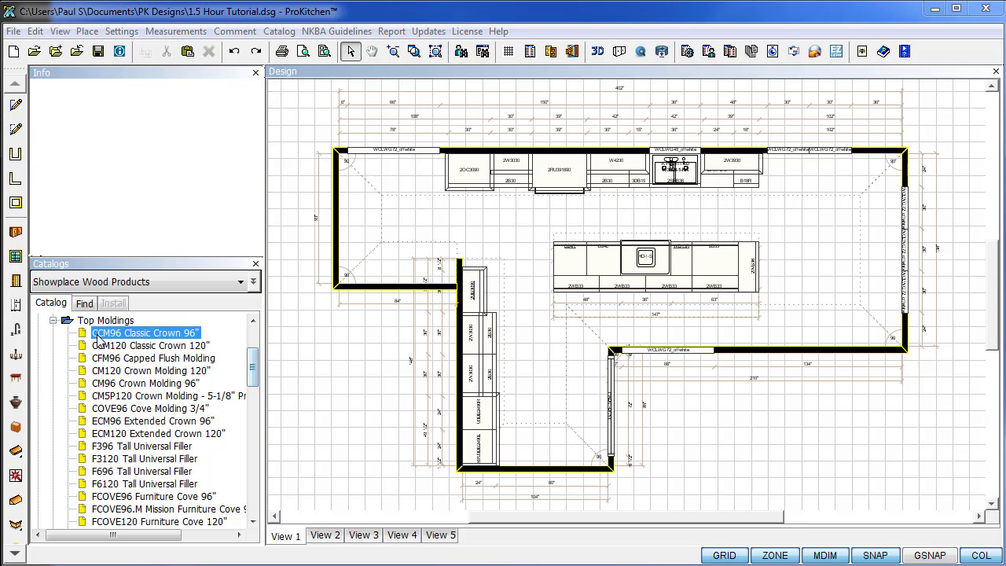
Place CCM96 Classic Crown 96" on the upper tall cabinet and switch to the 3D view.
click(191, 337)
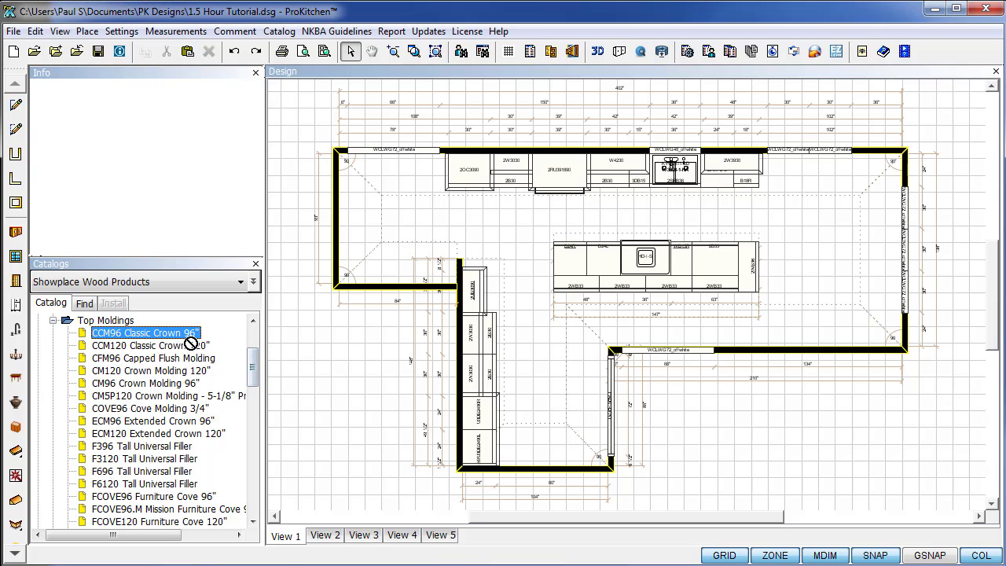
click(481, 311)
click(354, 360)
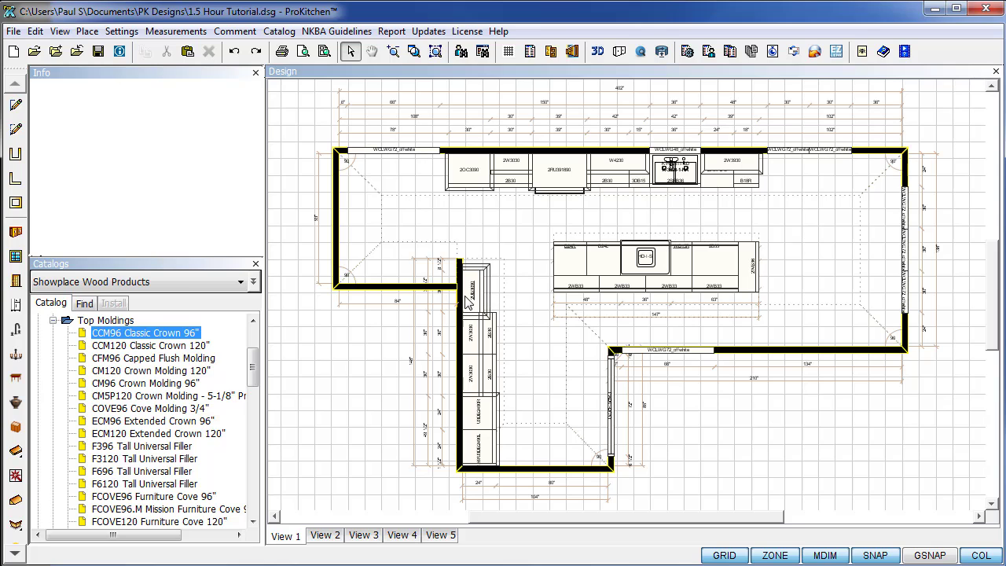
click(597, 51)
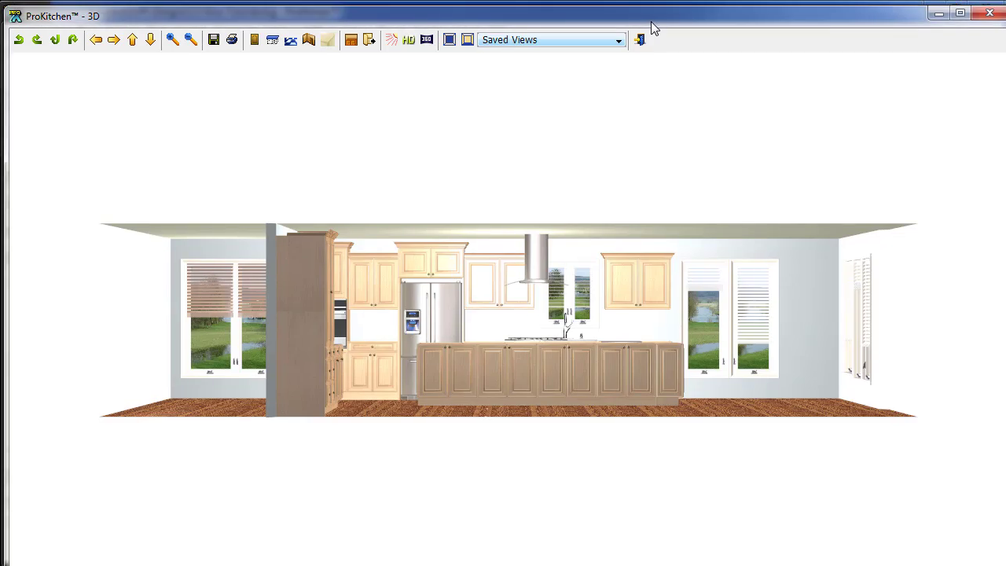
Orbit and zoom the 3D view in on the tall cabinets, then close it to return to the plan.
drag(550, 249, 353, 270)
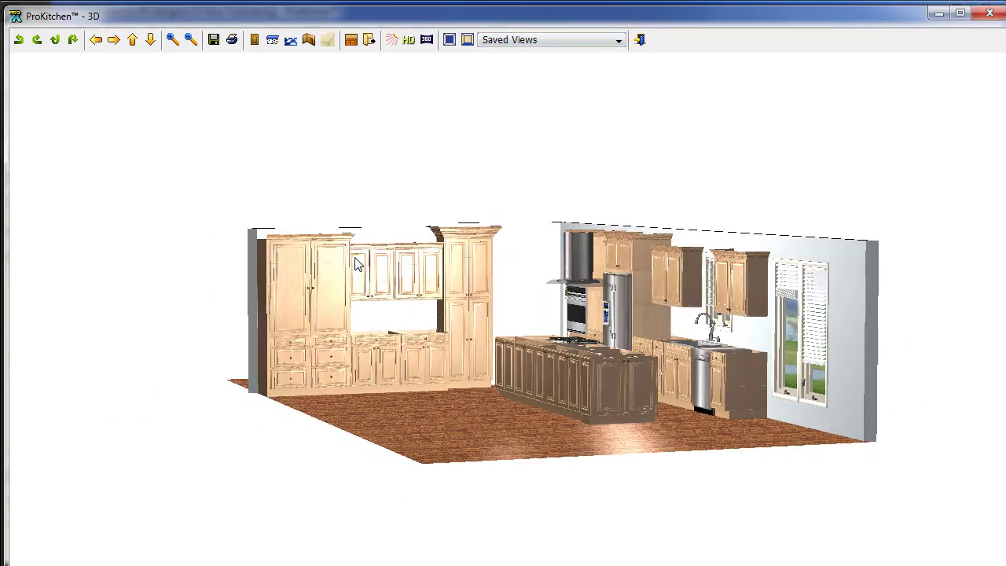
scroll(370, 265, up, 5)
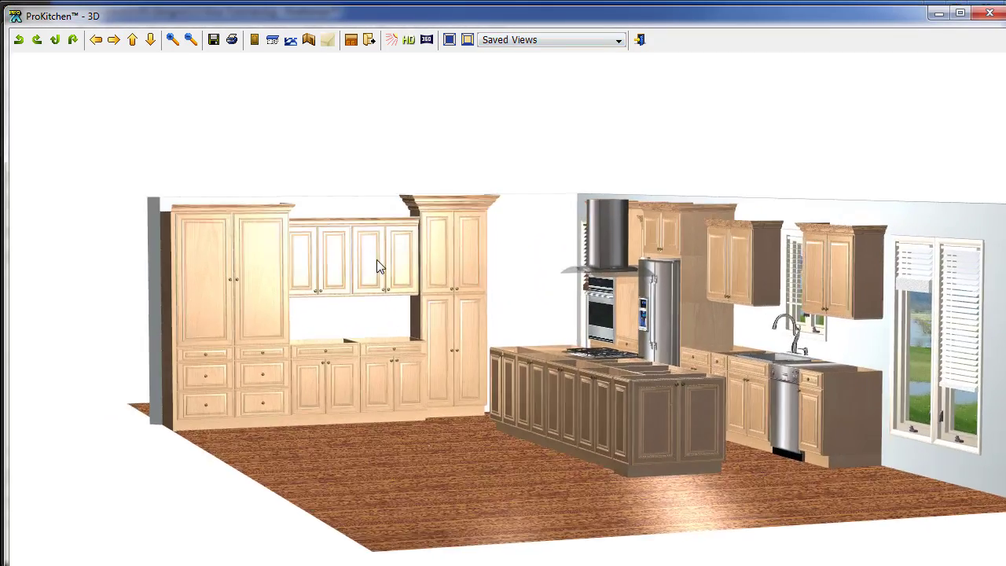
scroll(377, 260, up, 4)
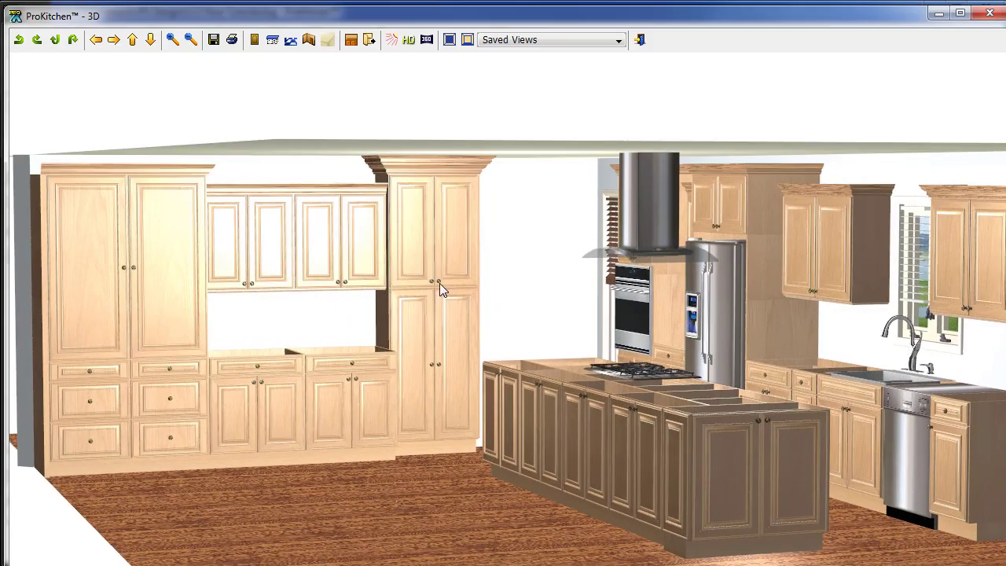
scroll(412, 261, up, 5)
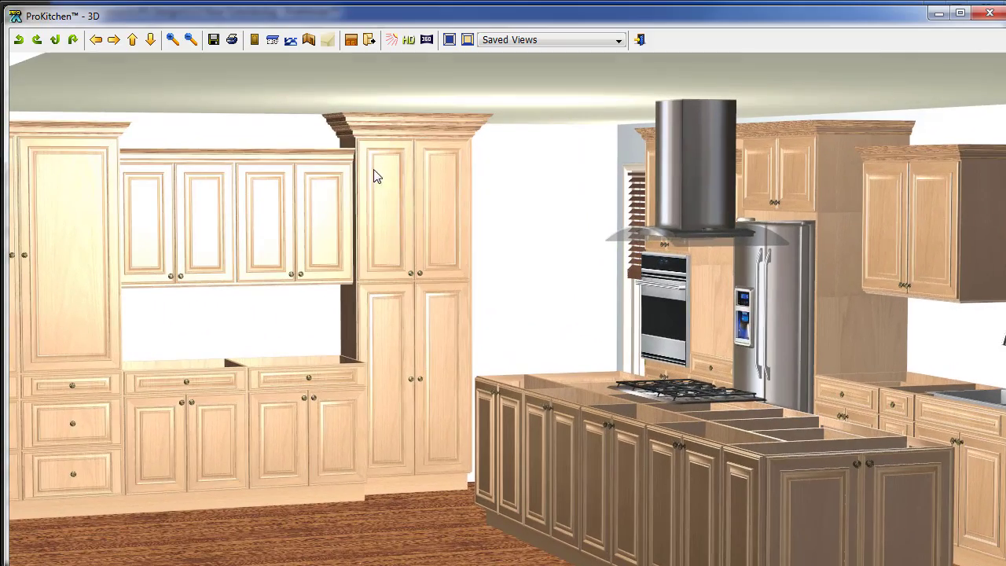
scroll(375, 179, up, 4)
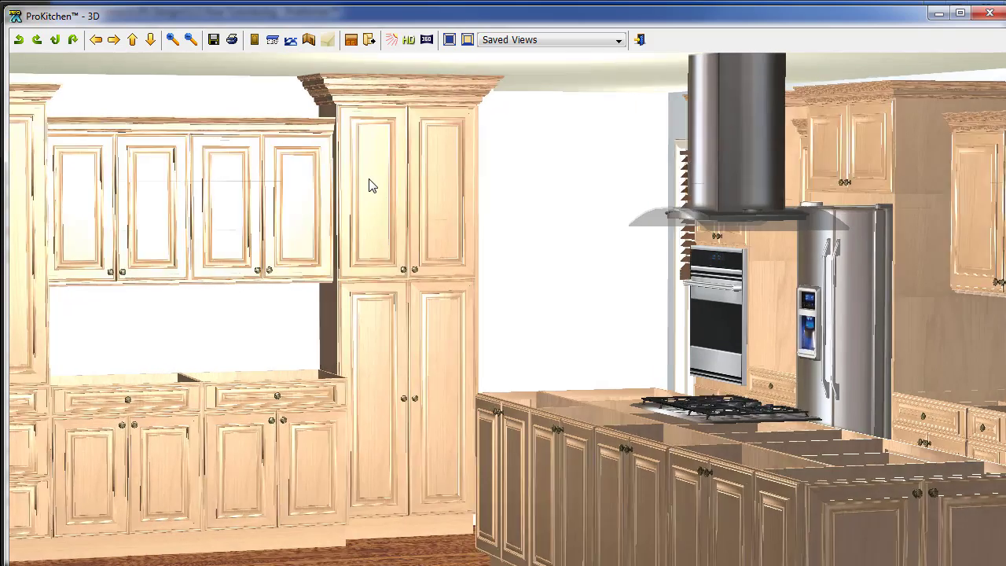
scroll(372, 185, up, 1)
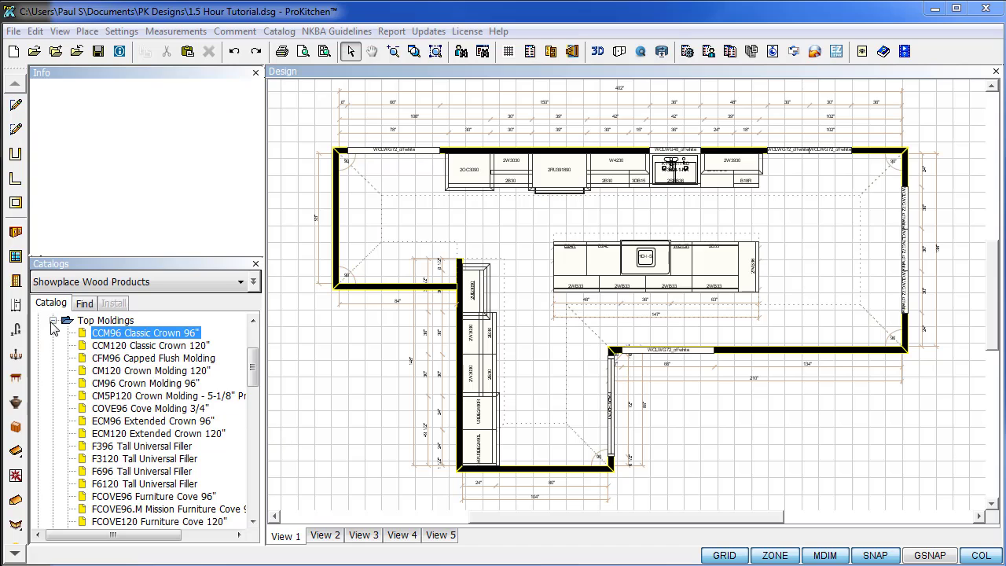
click(55, 321)
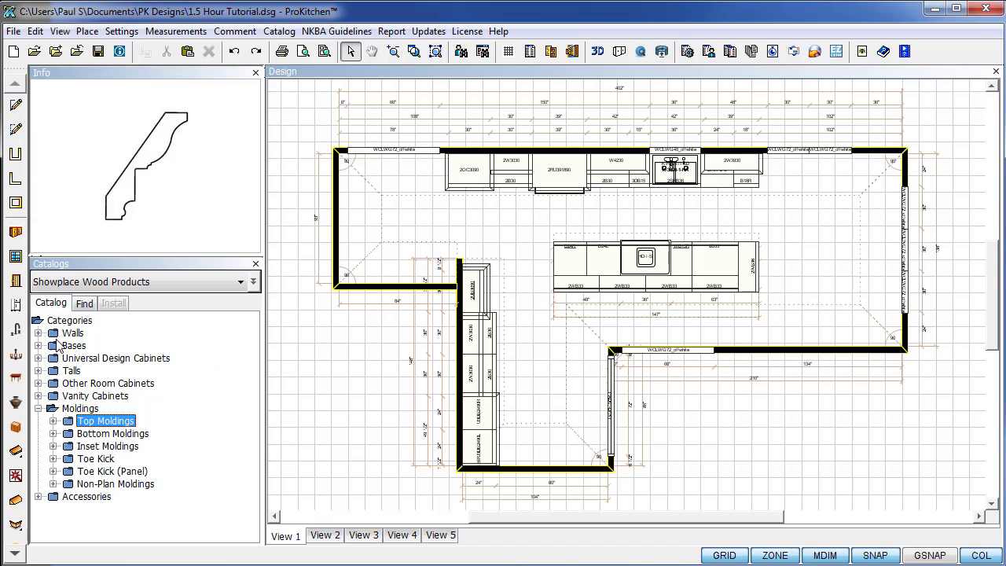
Collapse Moldings in the catalog, select the tall cabinet to check its Left/Center/Right position, then deselect.
click(38, 409)
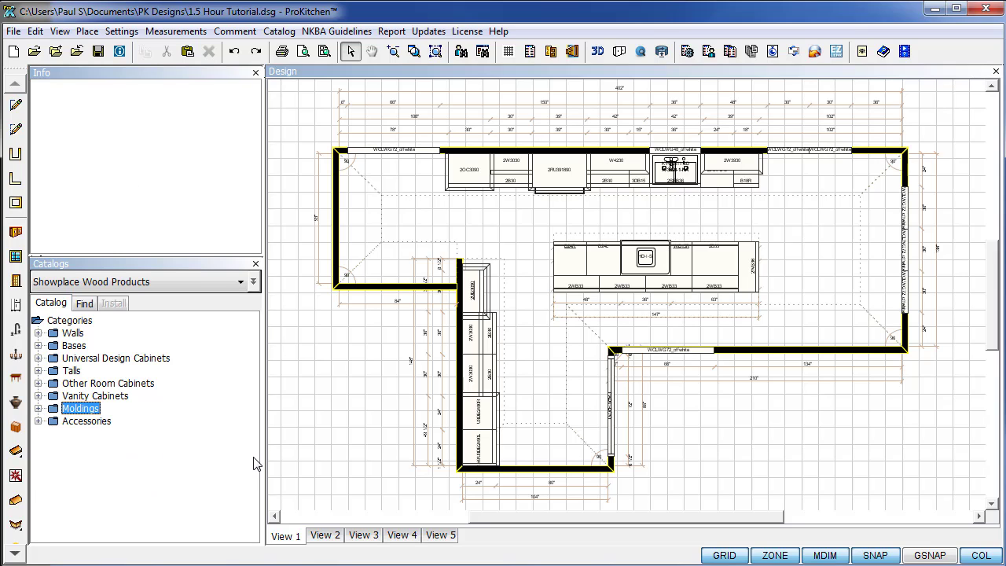
click(488, 299)
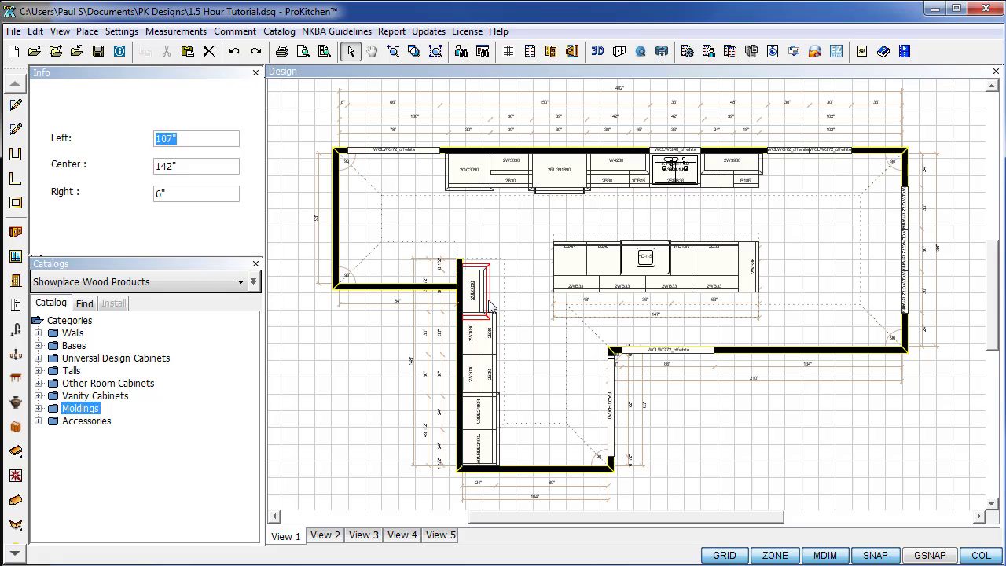
key(Escape)
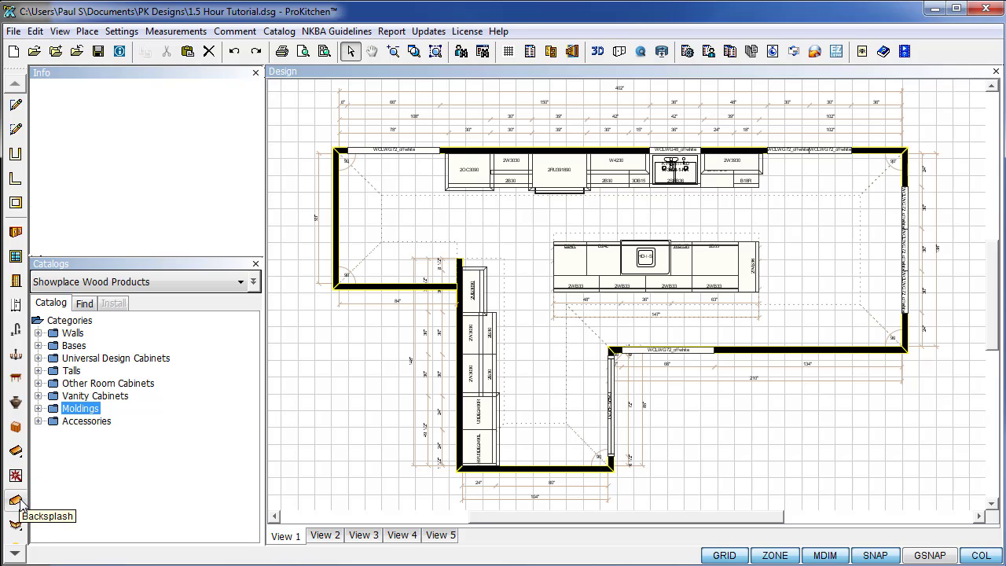
Add countertops to the island and back cabinet run, then use Remove All CounterTops to clear them.
click(16, 453)
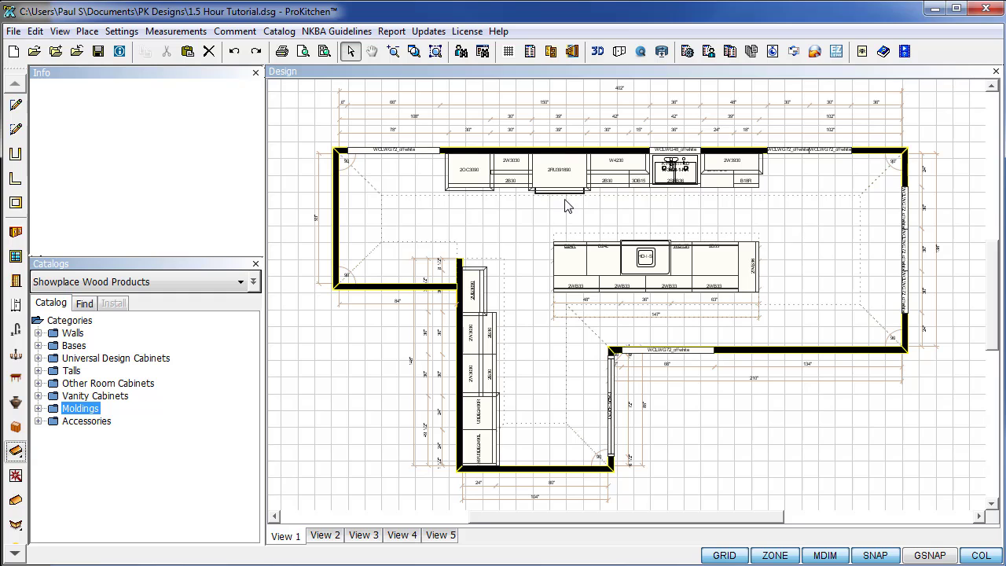
scroll(569, 216, up, 2)
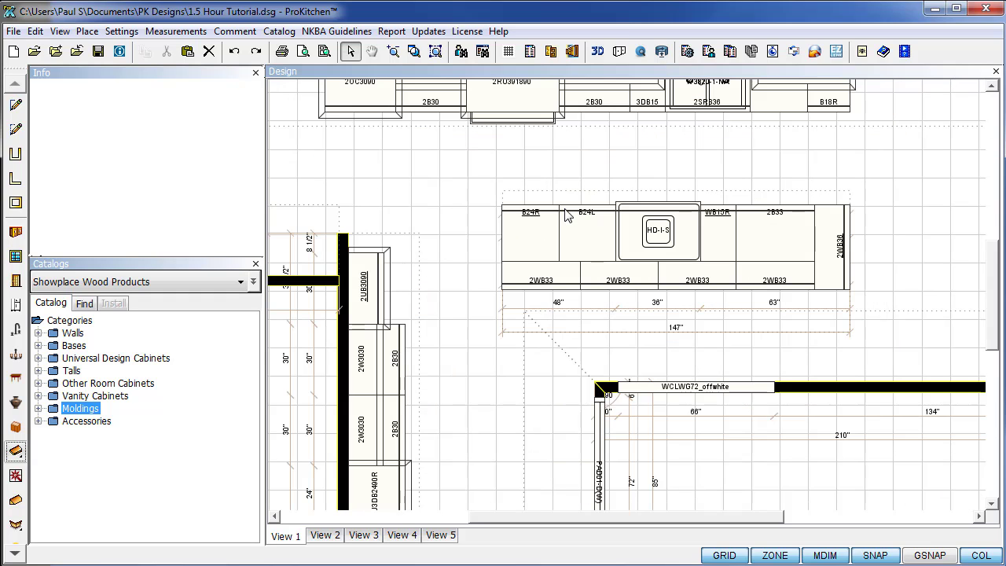
click(569, 216)
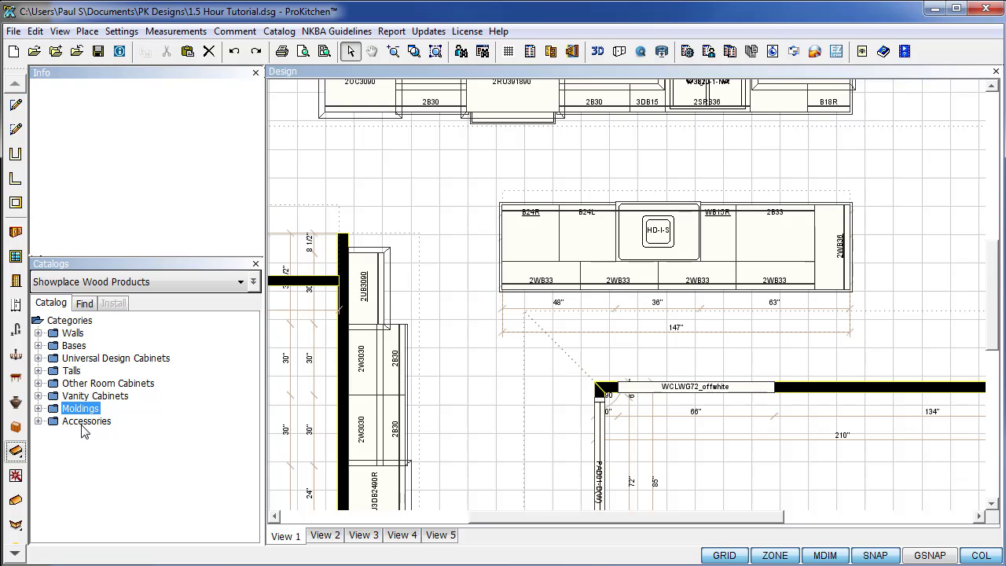
click(17, 502)
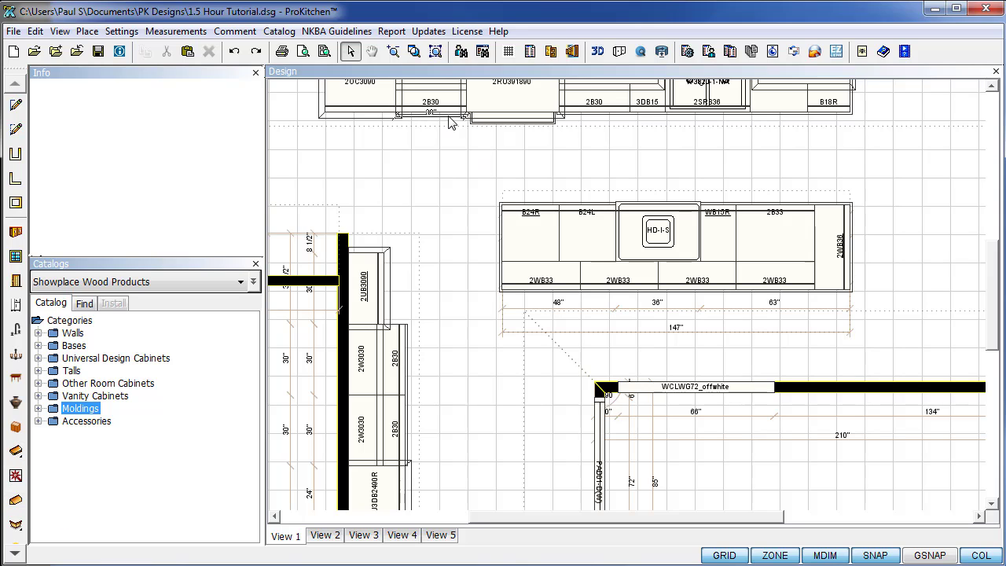
click(21, 461)
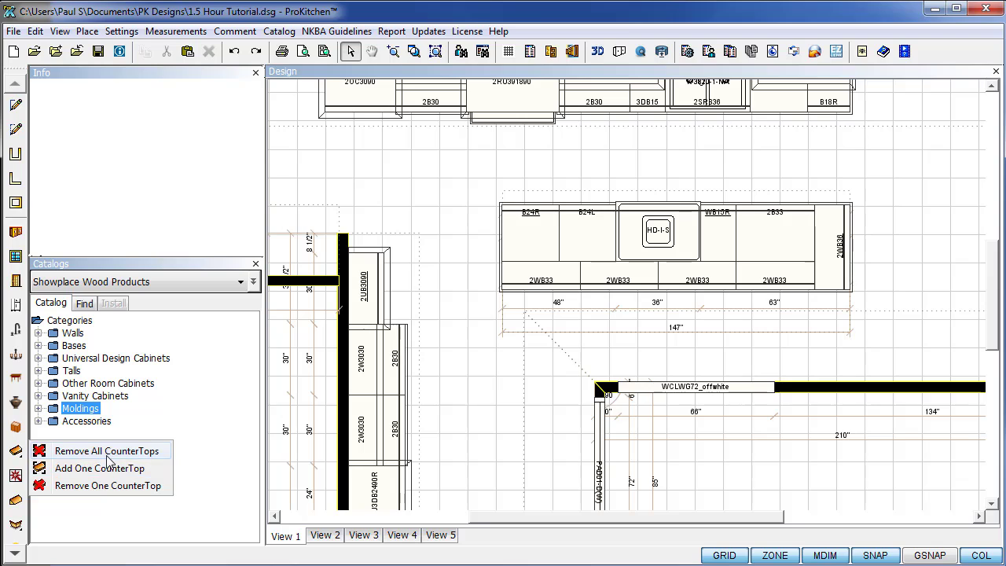
click(79, 452)
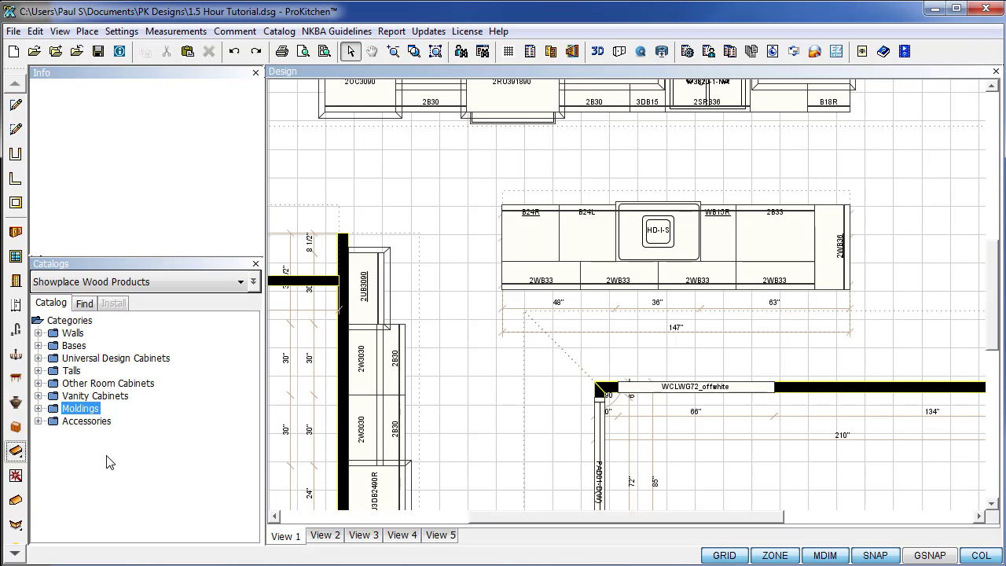
Auto-generate countertop sections of 31"x25", 125"x25", 60"x25" and 149"x38" in the Countertop Designer.
click(16, 477)
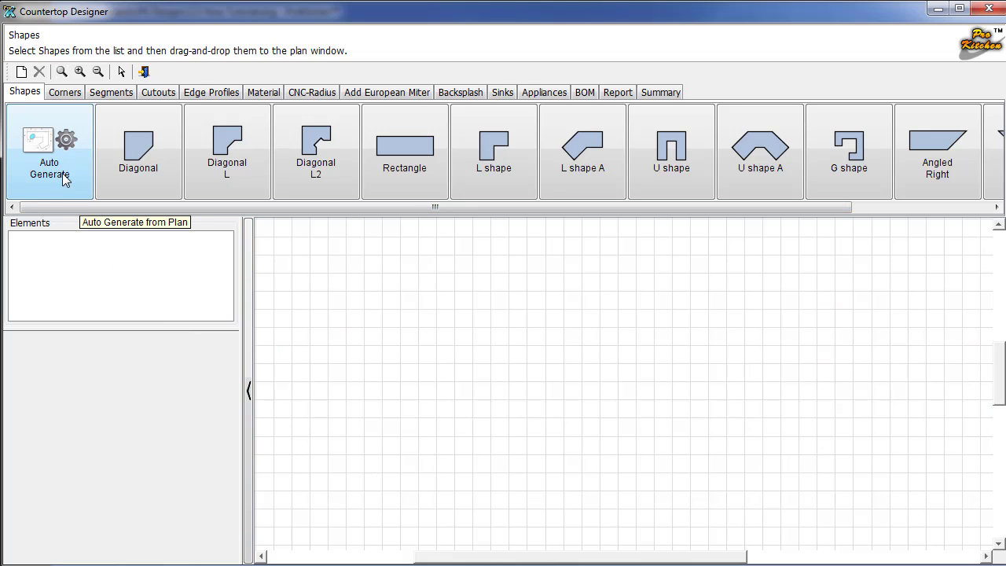
click(64, 180)
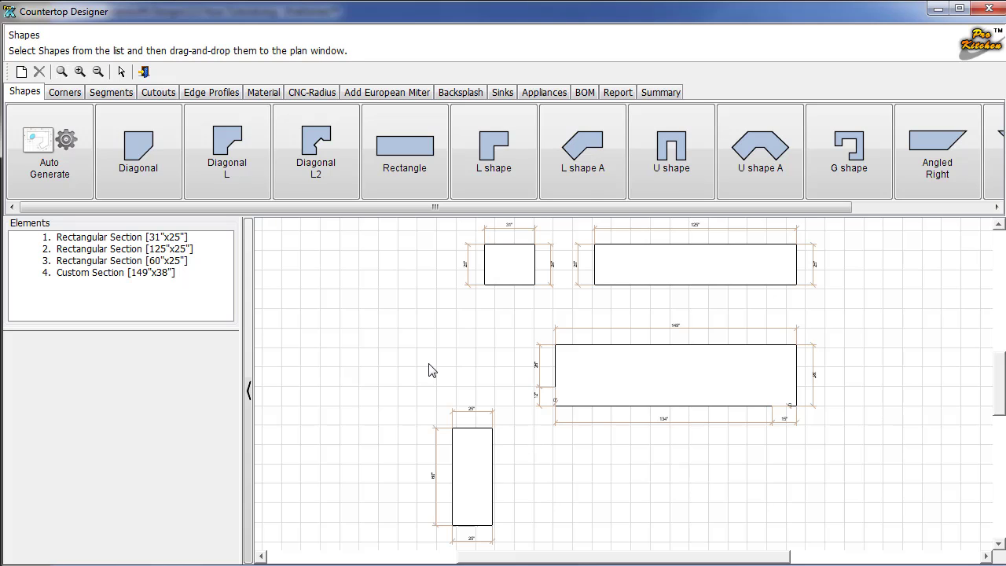
click(65, 92)
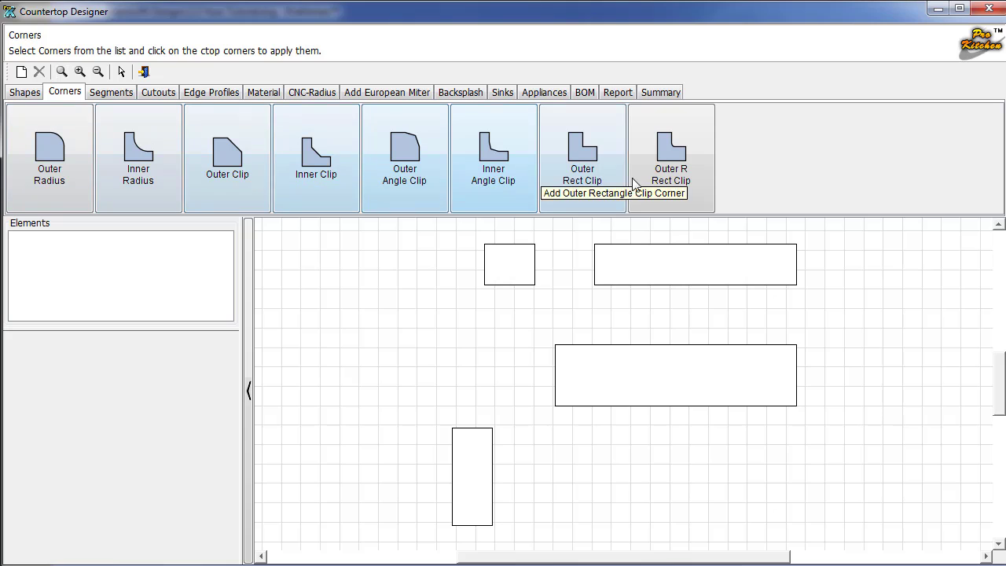
Round the middle section's four corners plus the tall and wide top pieces' corners with a 1 1/2" outer radius.
click(55, 176)
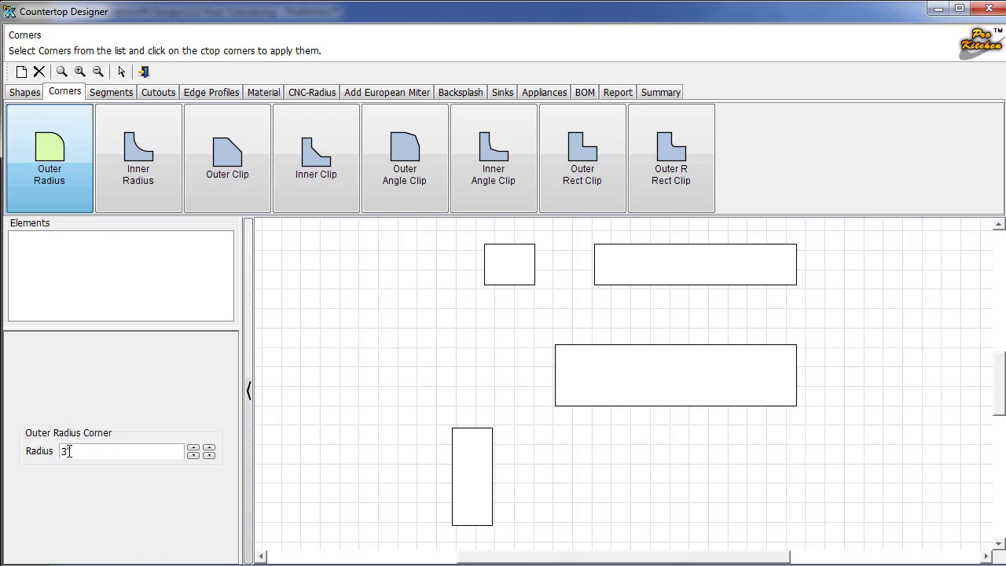
drag(68, 451, 102, 456)
key(Return)
click(561, 352)
click(792, 347)
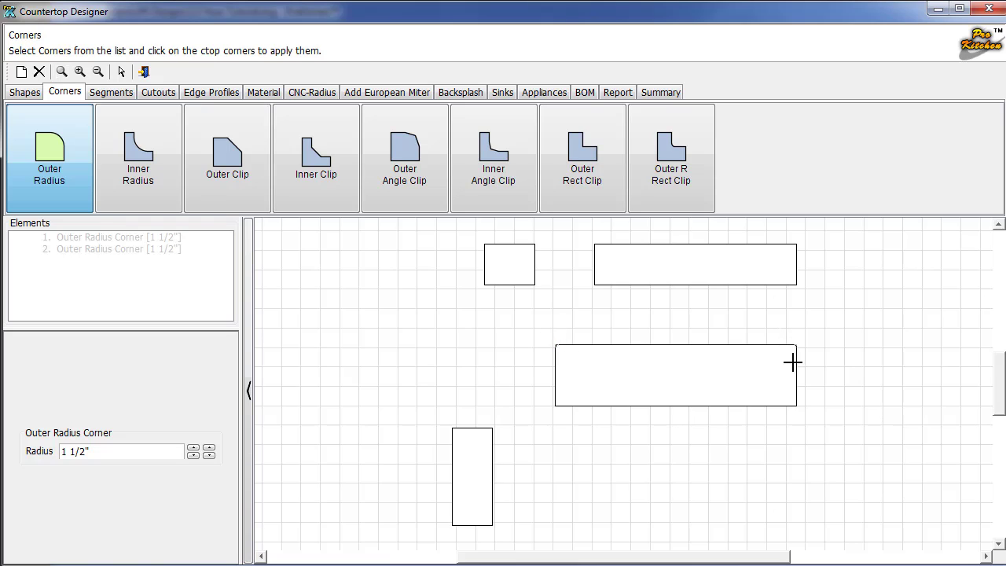
click(791, 397)
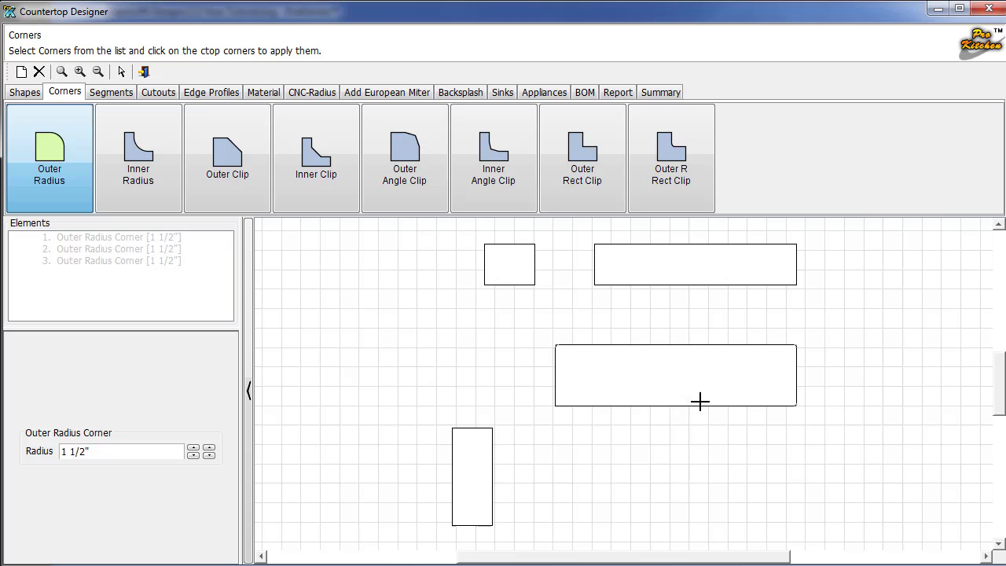
click(570, 402)
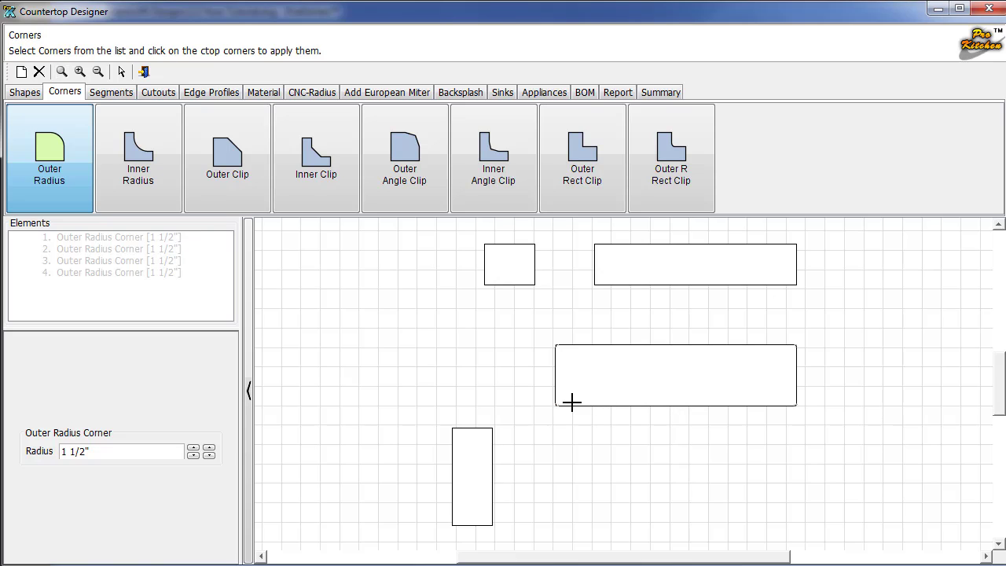
click(489, 430)
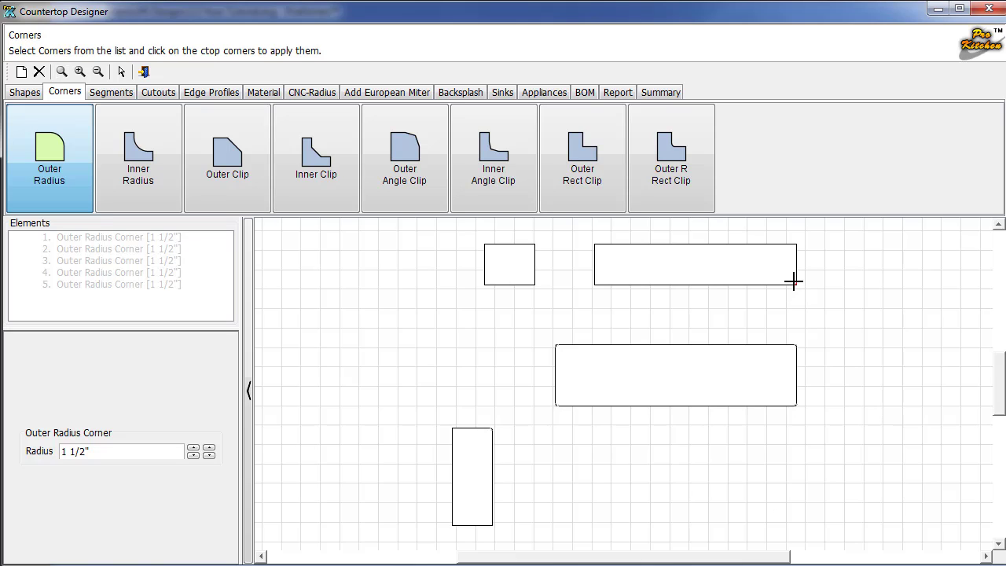
click(794, 283)
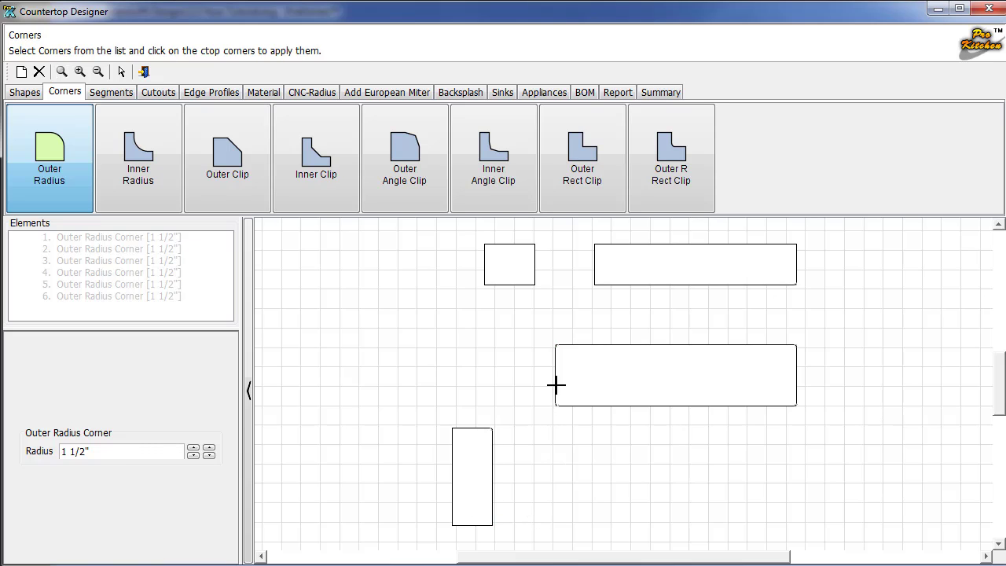
click(105, 93)
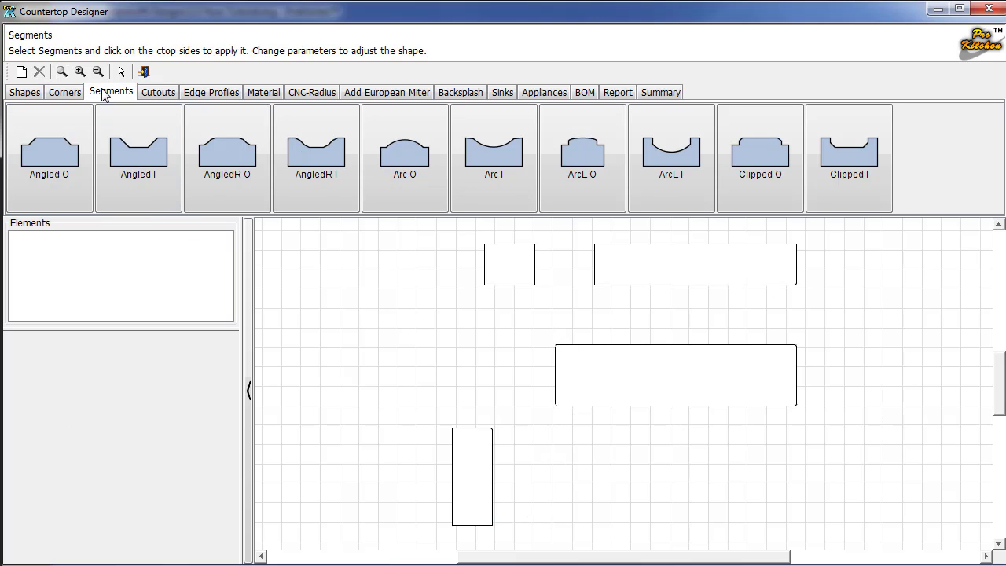
click(48, 156)
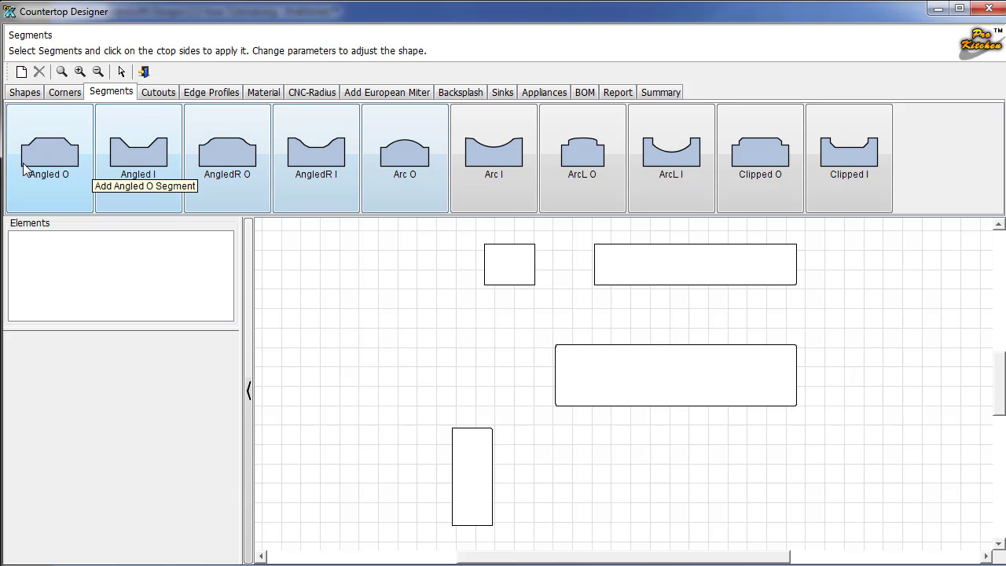
click(397, 160)
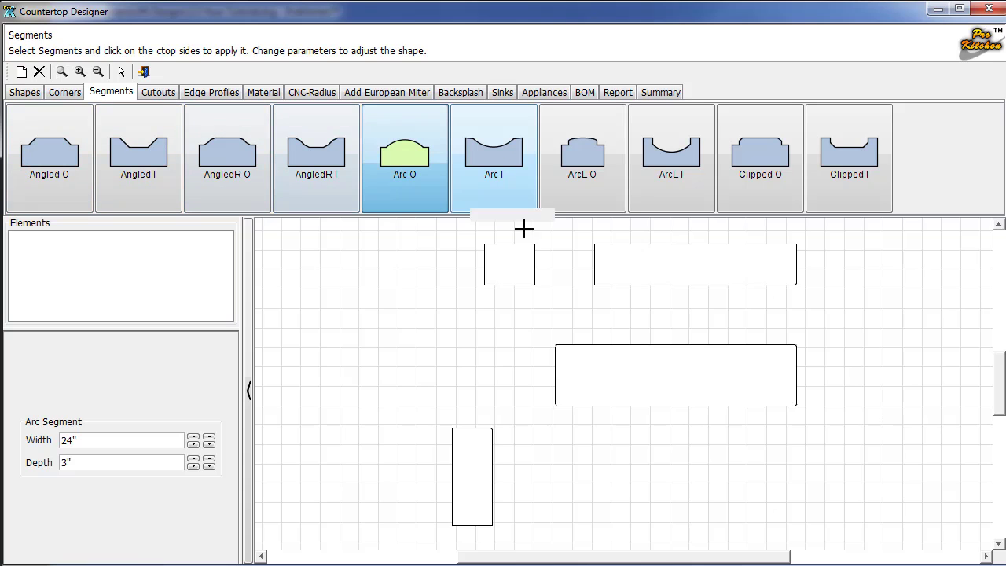
click(671, 354)
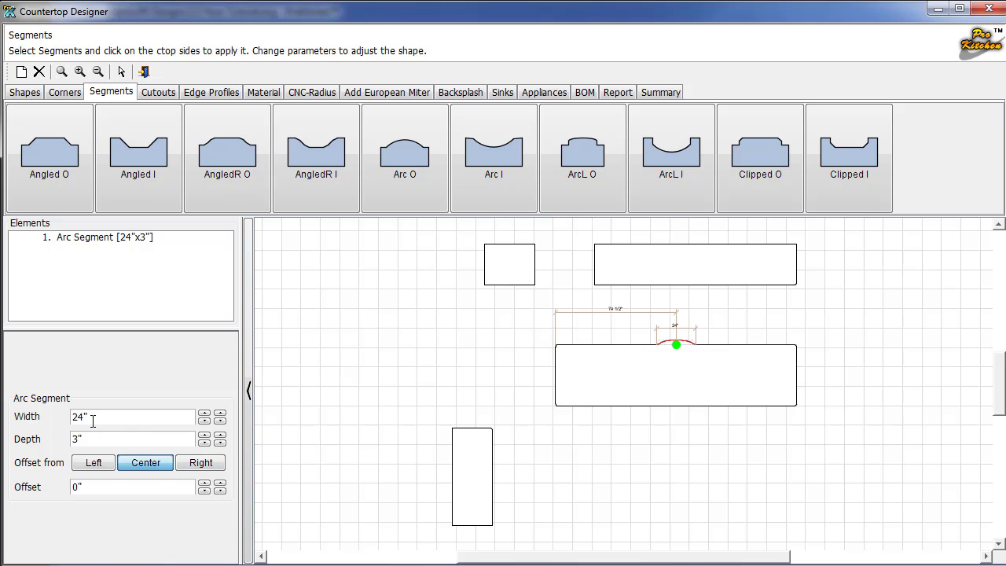
click(185, 465)
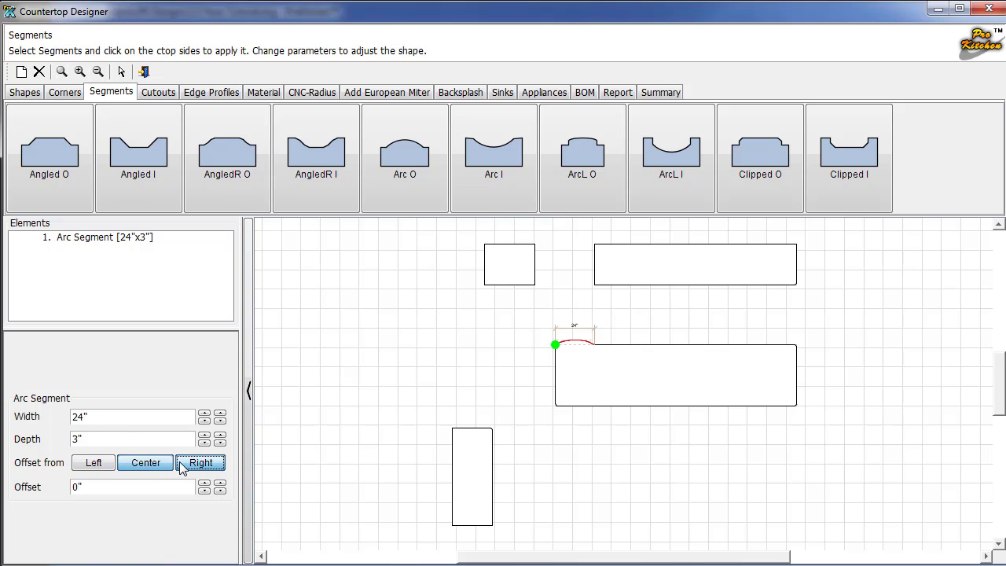
click(92, 464)
click(85, 465)
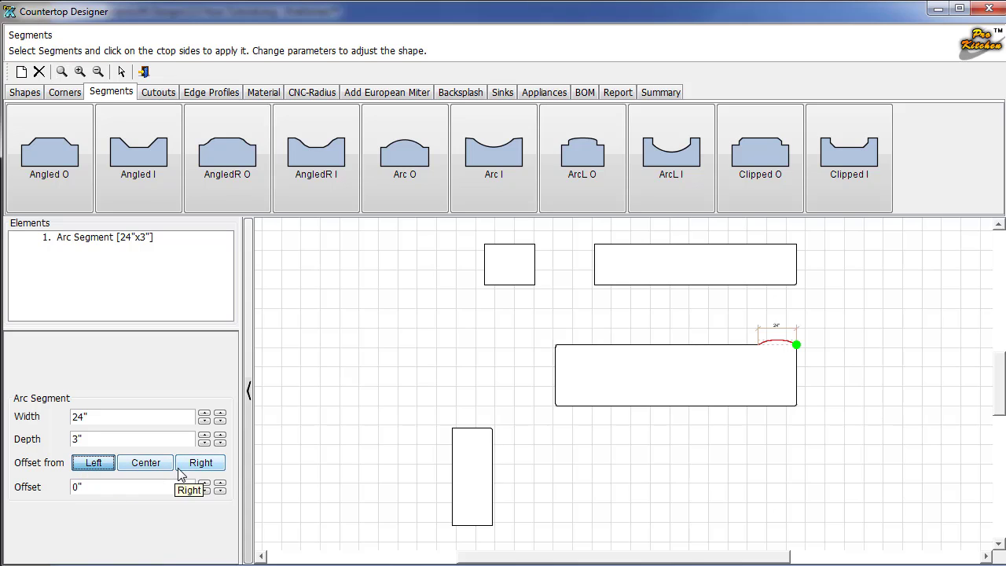
click(155, 467)
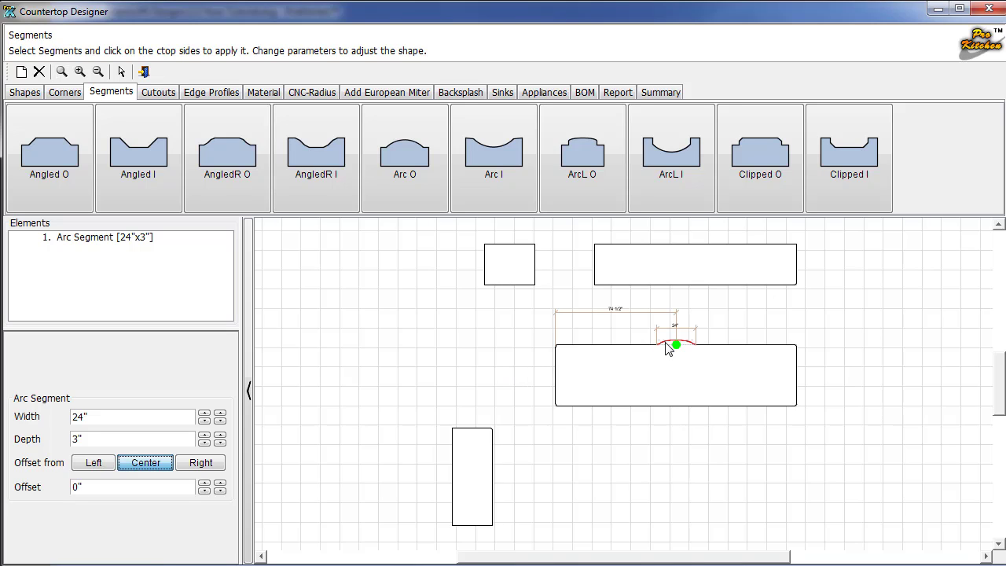
key(Delete)
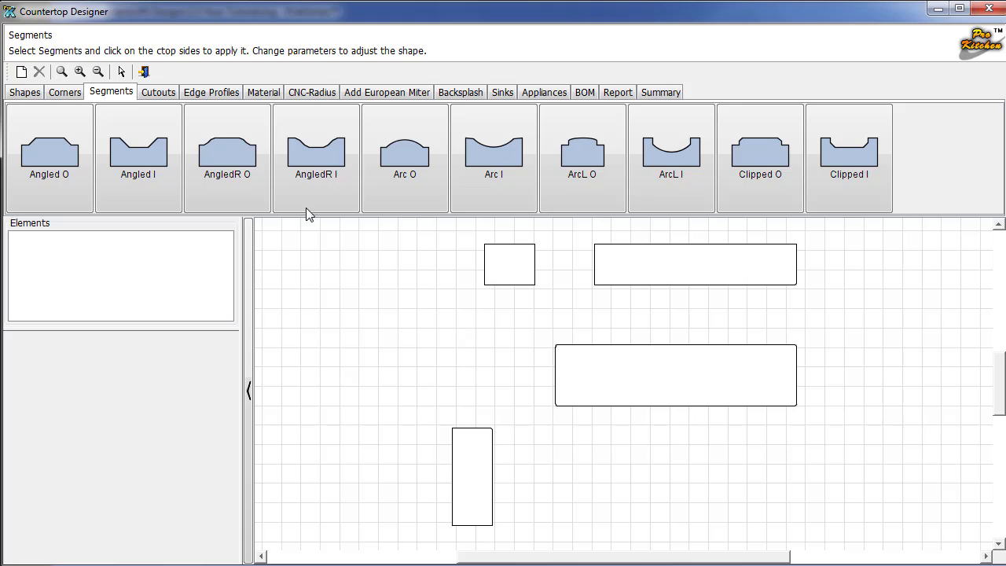
Apply a Half Bullnose profile to the small, wide top and middle pieces' long edges.
click(158, 96)
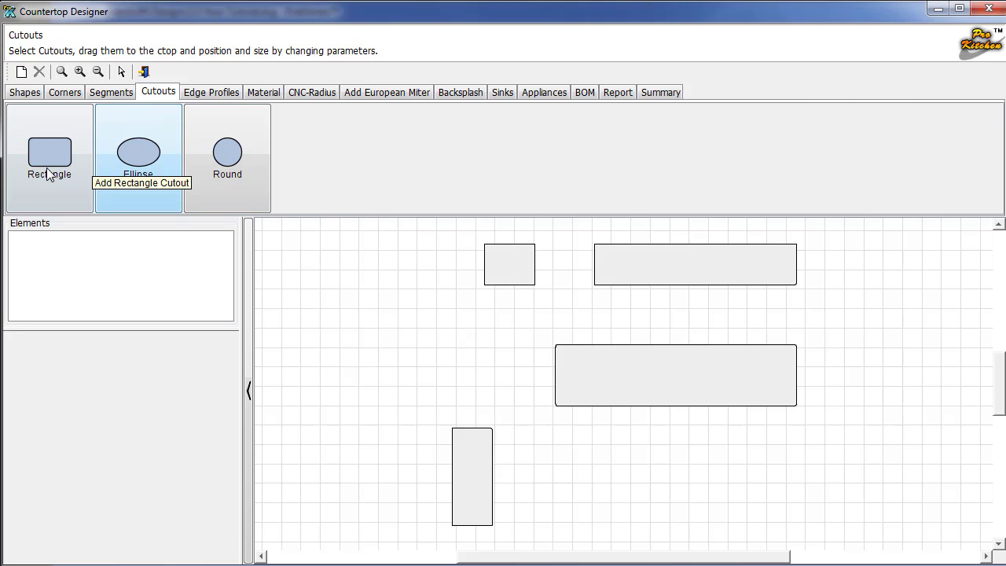
click(202, 96)
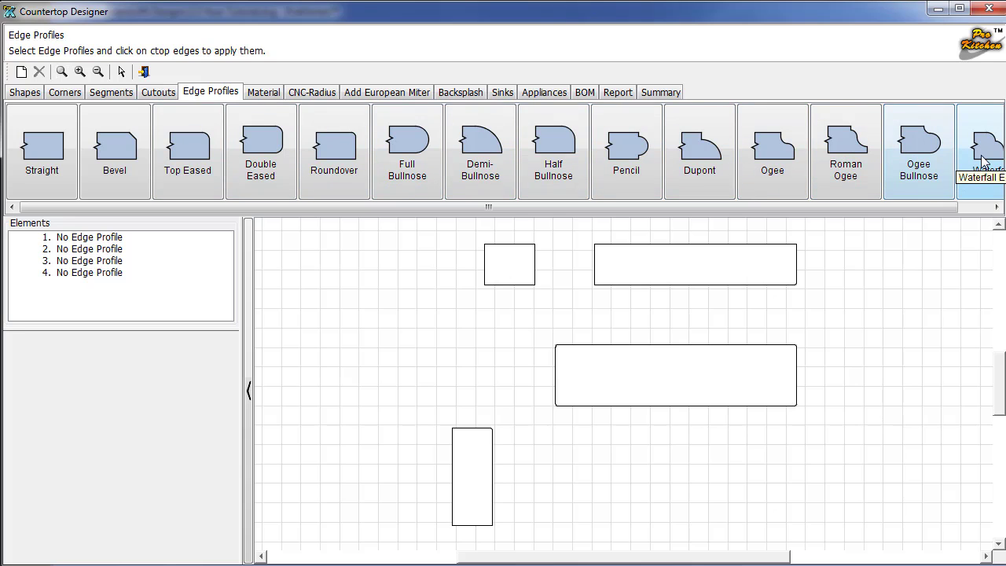
click(554, 180)
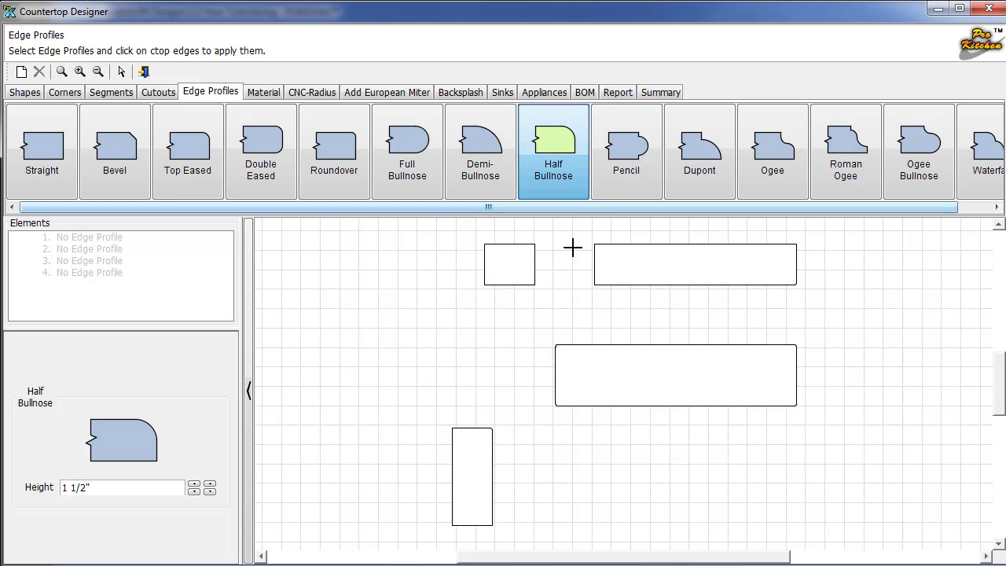
click(518, 284)
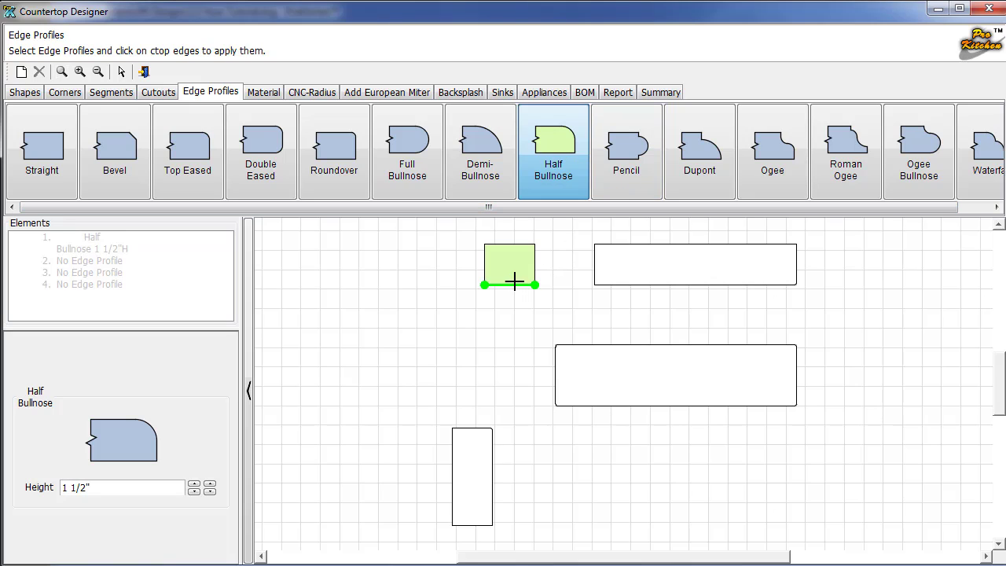
click(643, 284)
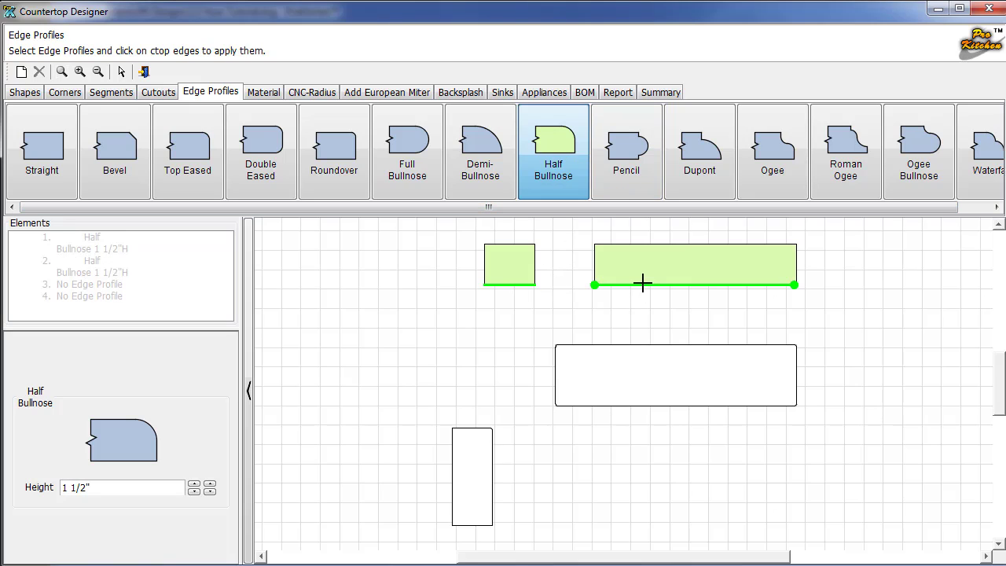
click(659, 345)
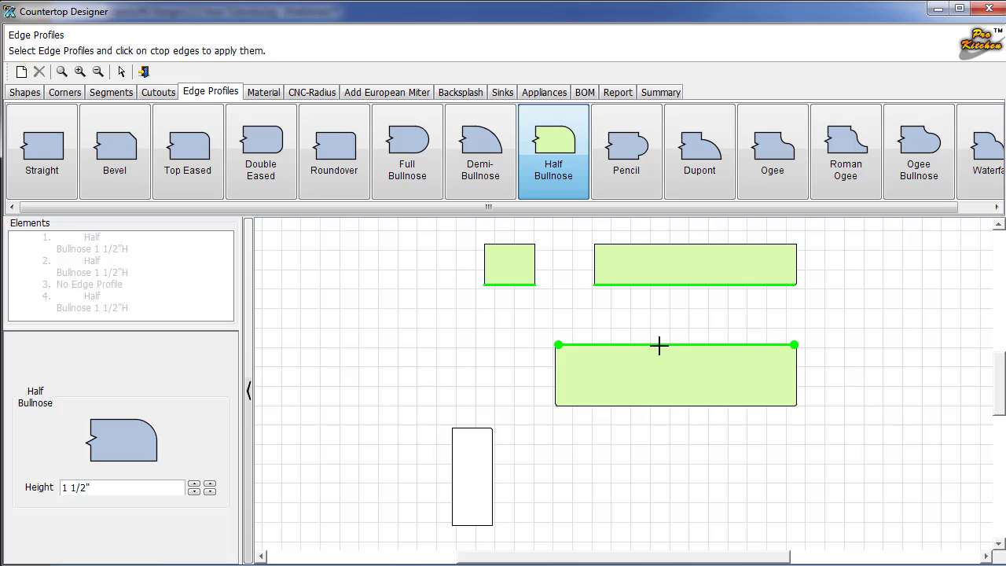
click(662, 405)
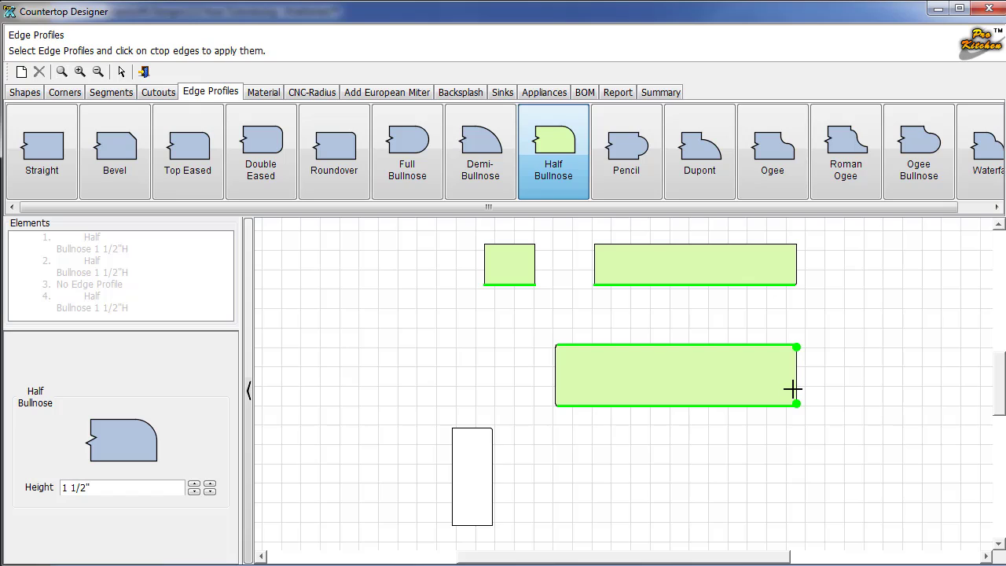
Apply Half Bullnose to the middle piece's side edges and the tall and wide top pieces' right edges.
click(793, 373)
click(793, 346)
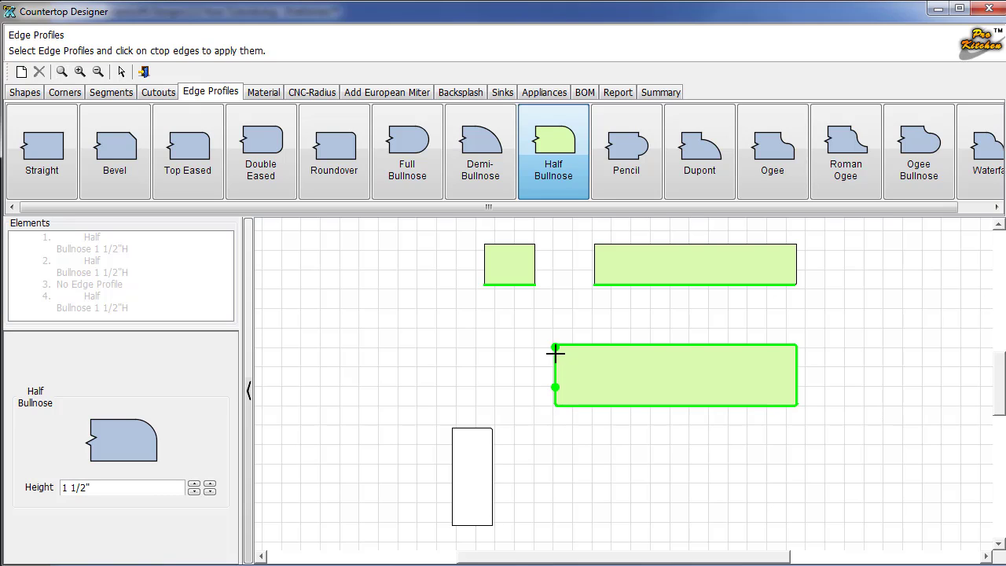
click(492, 476)
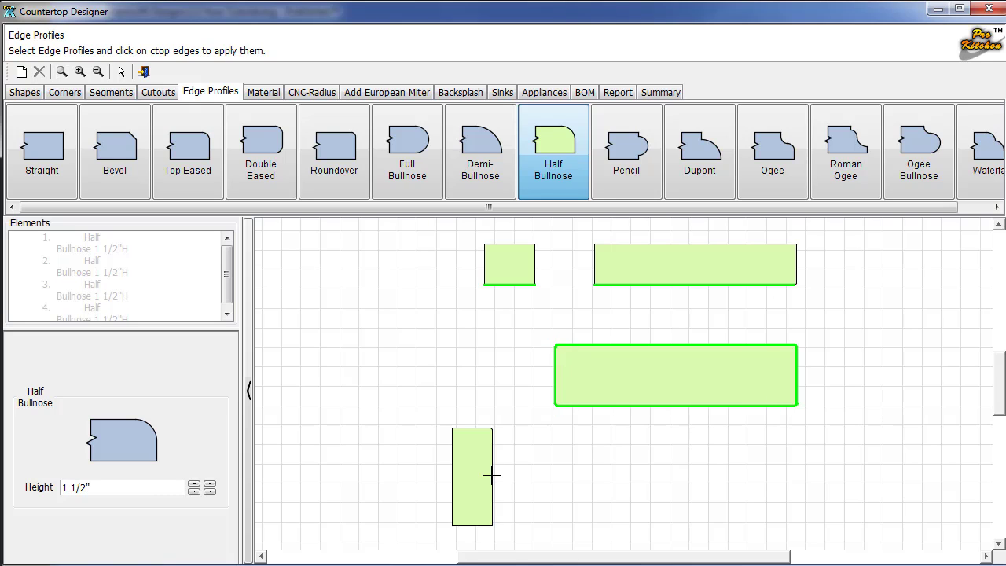
click(492, 476)
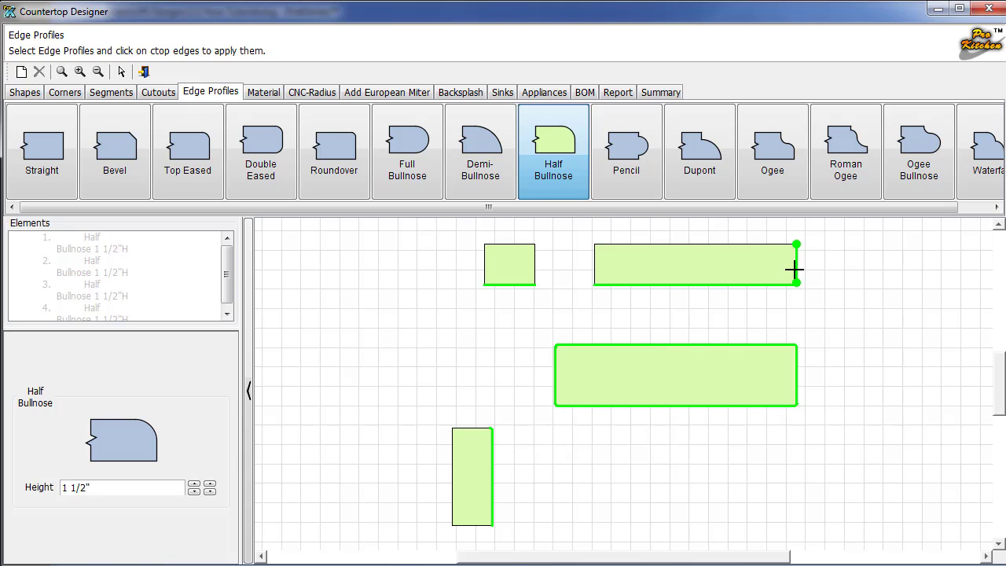
click(795, 271)
click(253, 101)
Create countertop material '1' with the Granite #032 image.
click(64, 156)
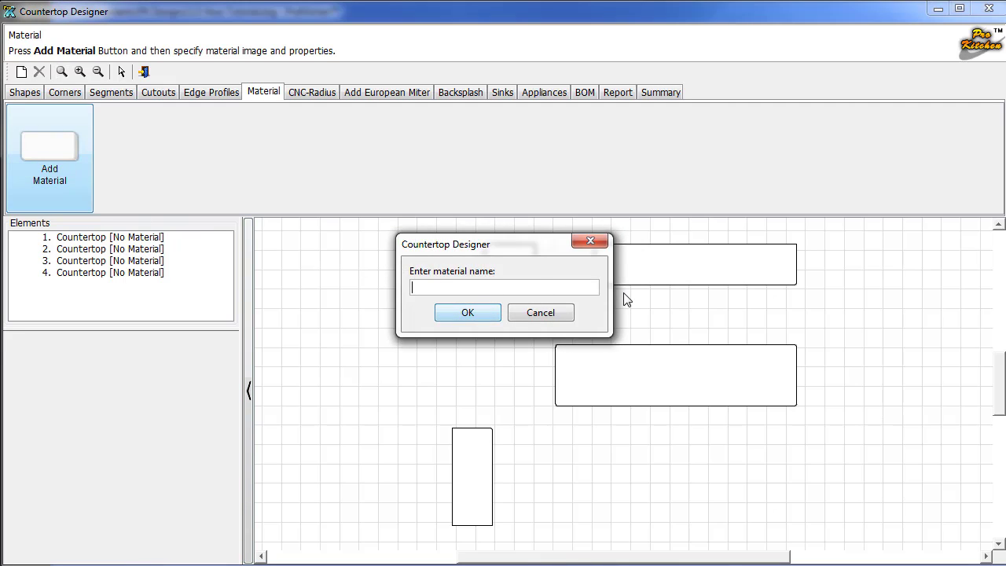
text(1)
click(467, 313)
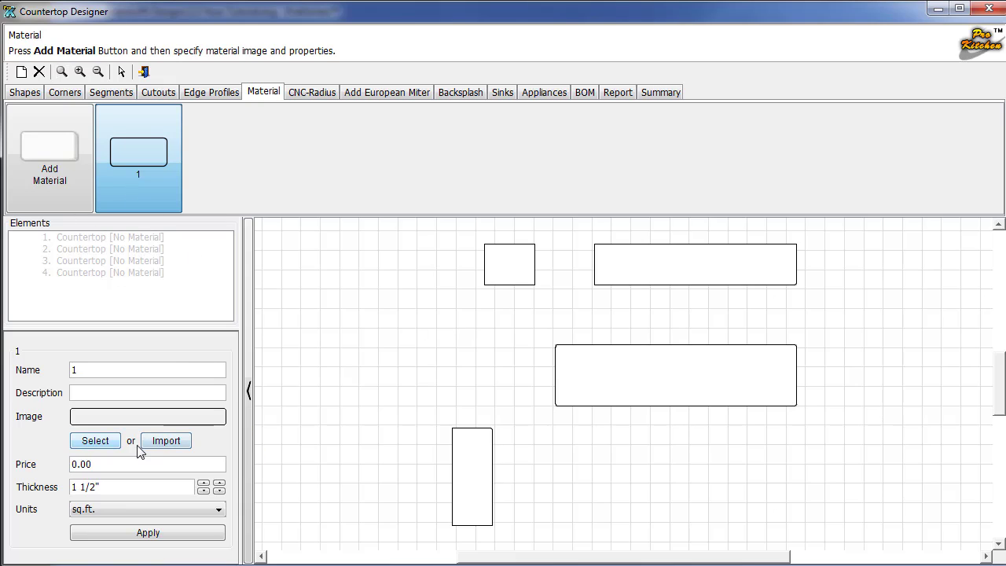
click(95, 441)
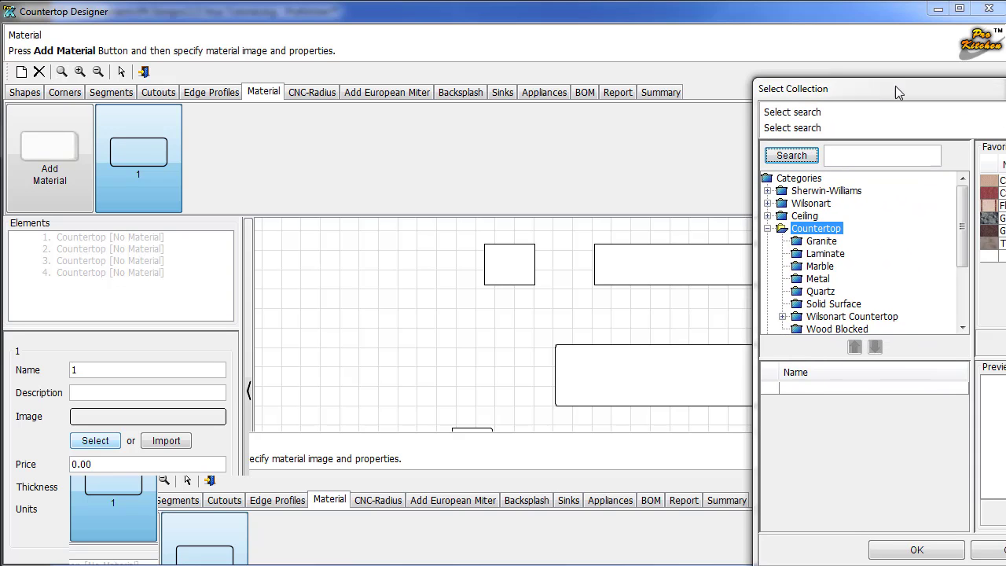
drag(896, 90, 549, 77)
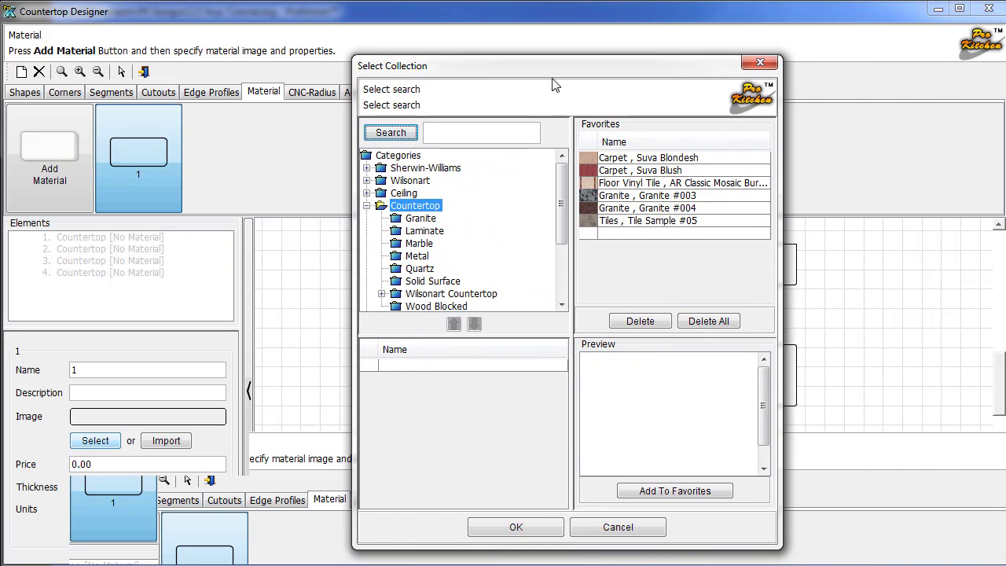
click(399, 222)
scroll(386, 483, down, 7)
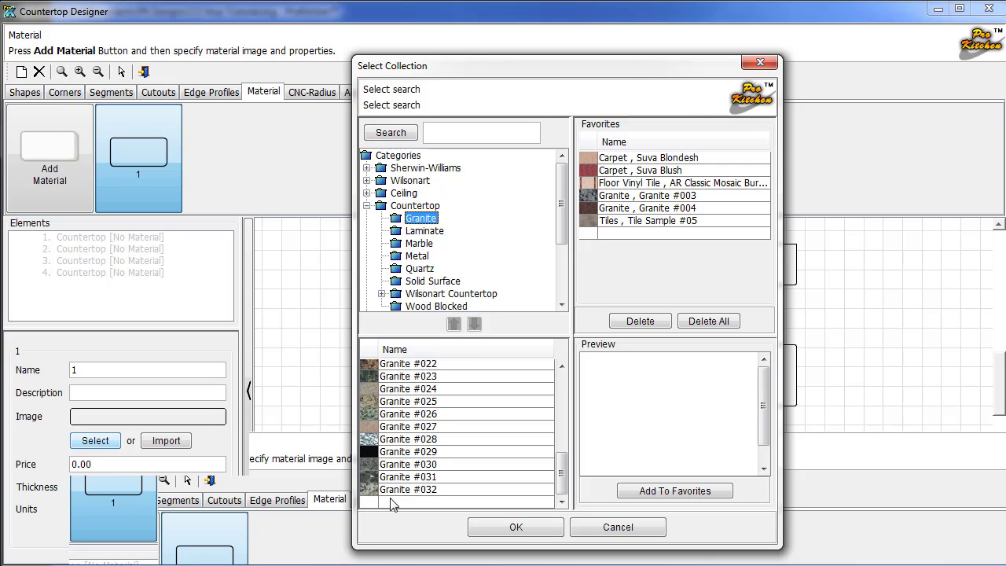
click(395, 491)
click(516, 530)
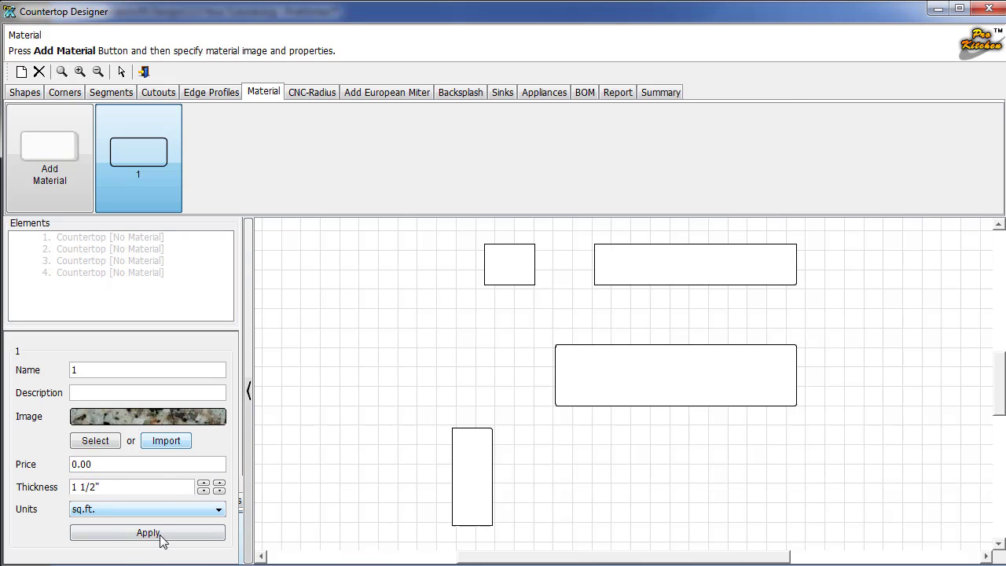
click(160, 536)
click(150, 534)
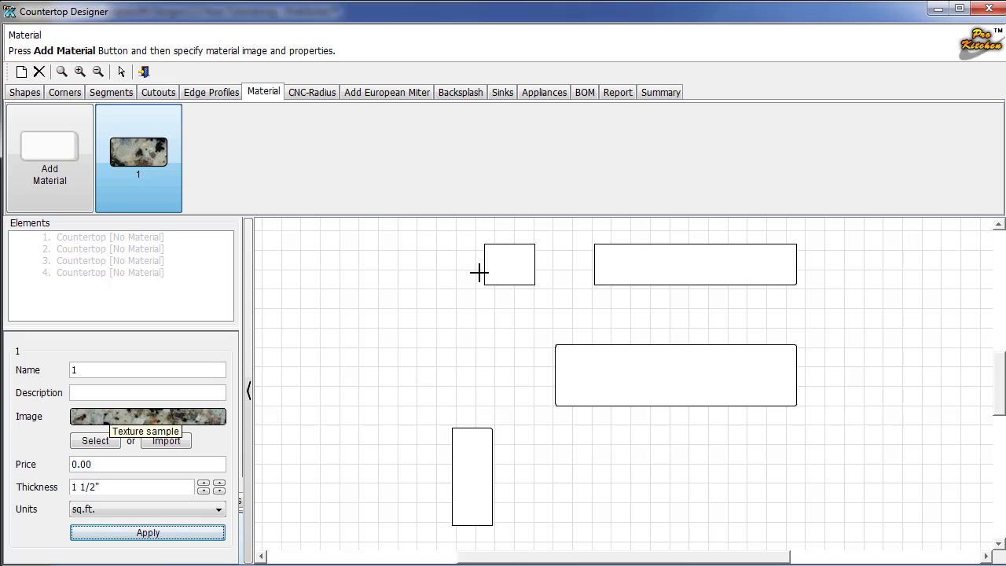
Apply material 1 to all four countertop pieces and open the CNC-Radius page.
click(516, 265)
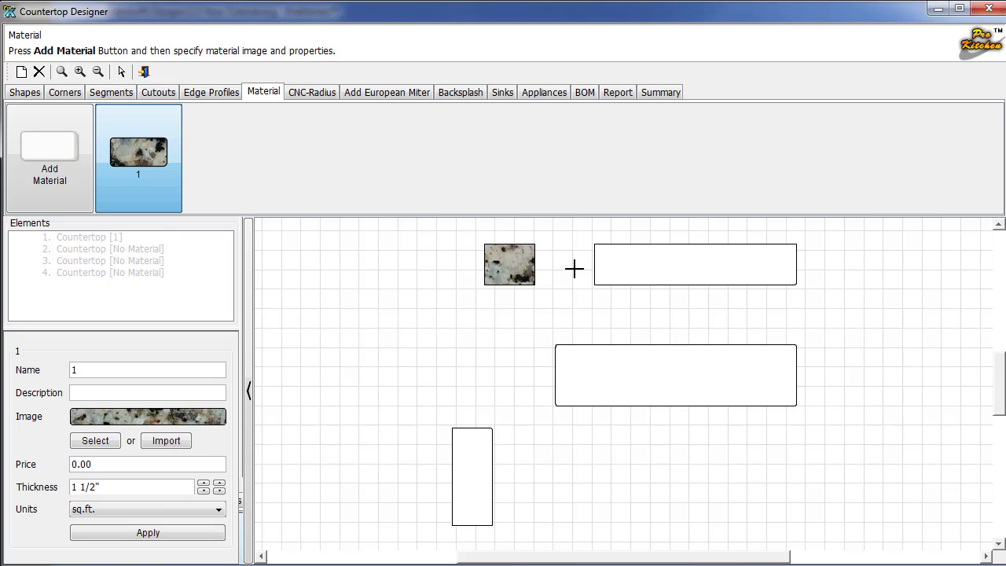
click(645, 272)
click(657, 389)
click(483, 462)
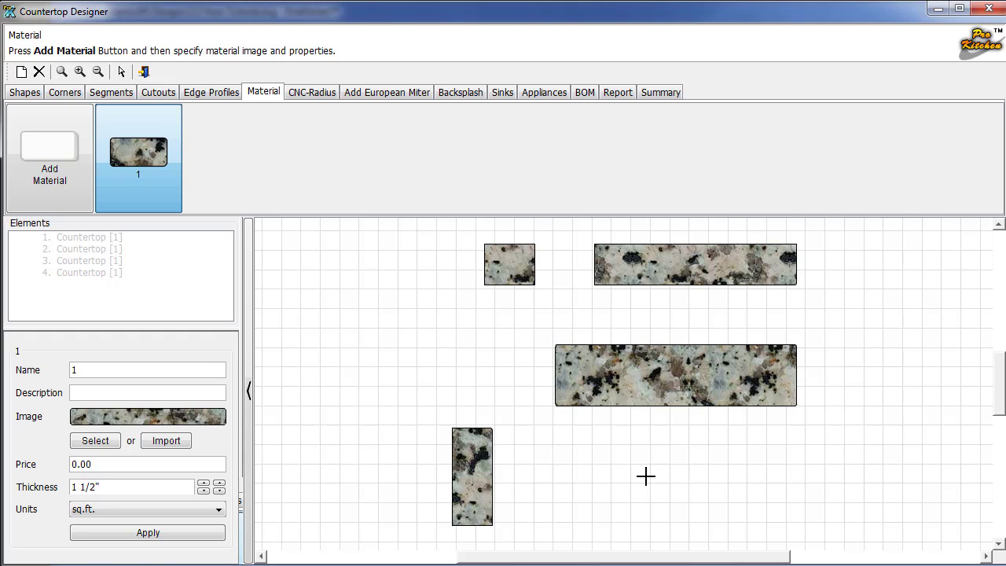
click(310, 93)
click(225, 188)
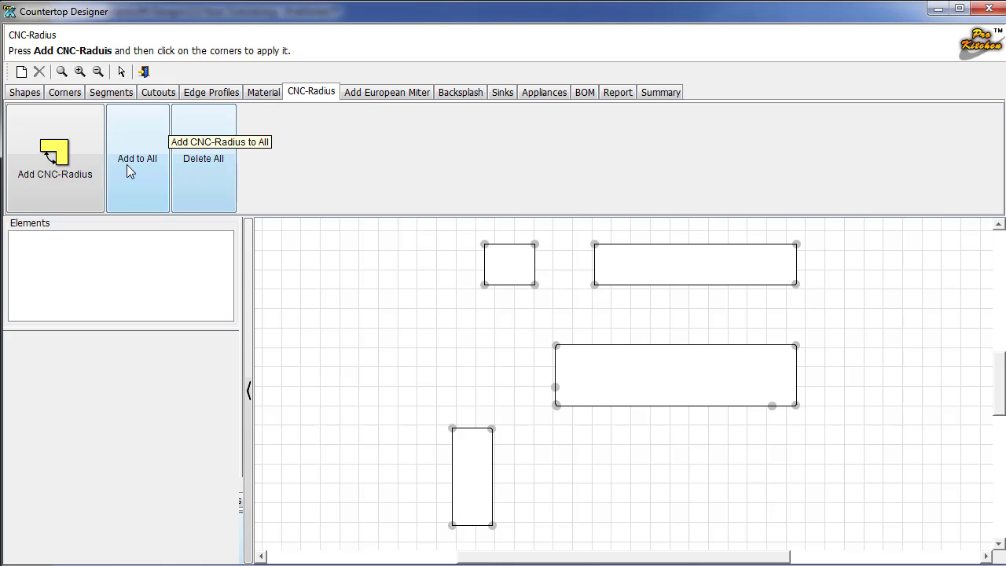
Start adding a backsplash sized 30" wide, 1" deep and 4" high.
click(363, 94)
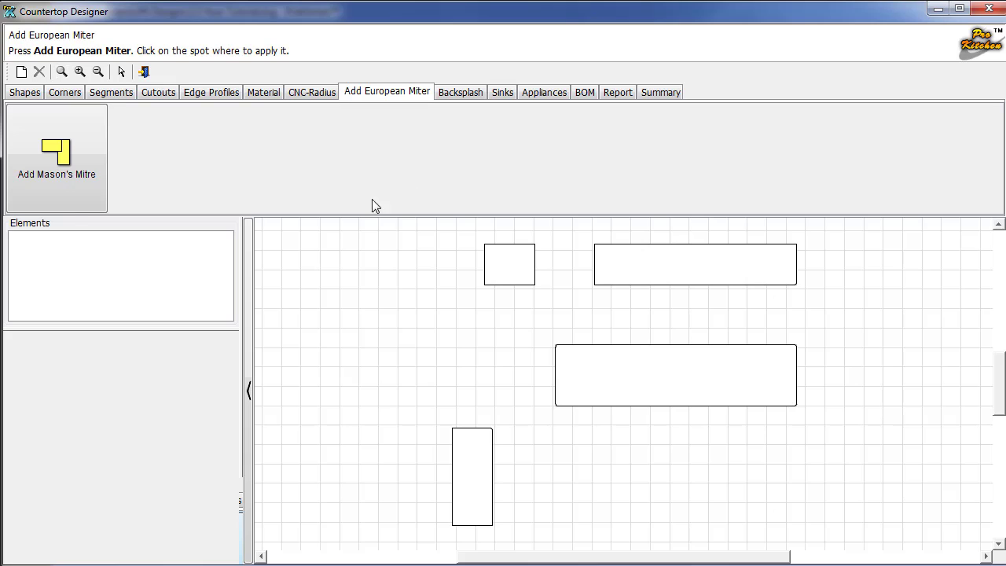
click(452, 94)
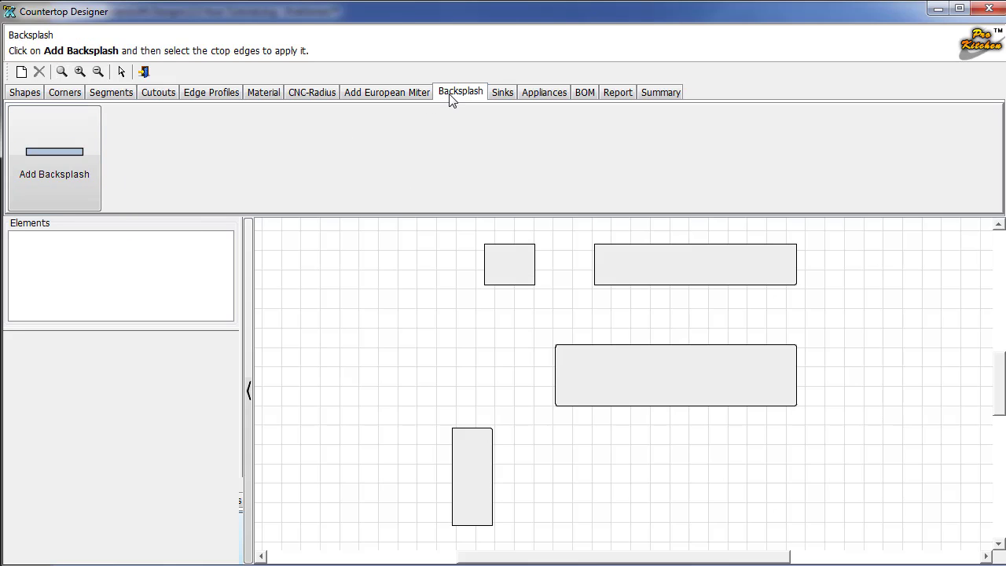
click(55, 161)
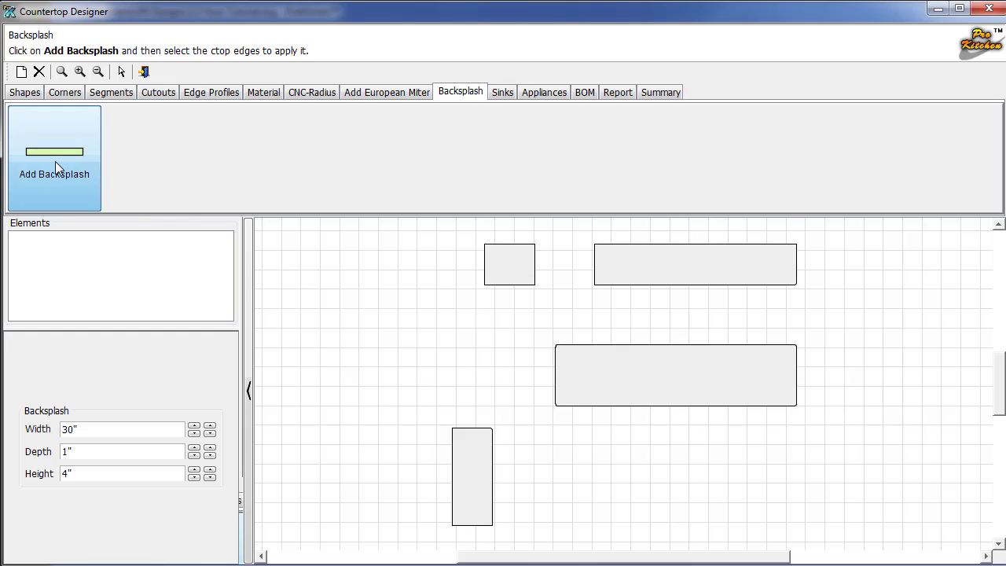
Add backsplashes along six edges of the small, wide top and tall countertop pieces.
click(486, 262)
click(535, 264)
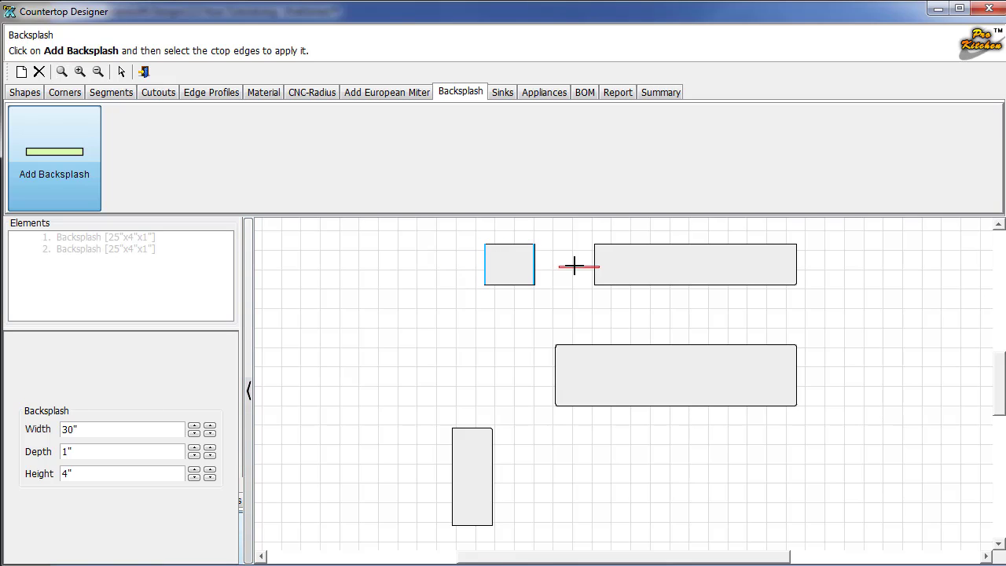
click(657, 252)
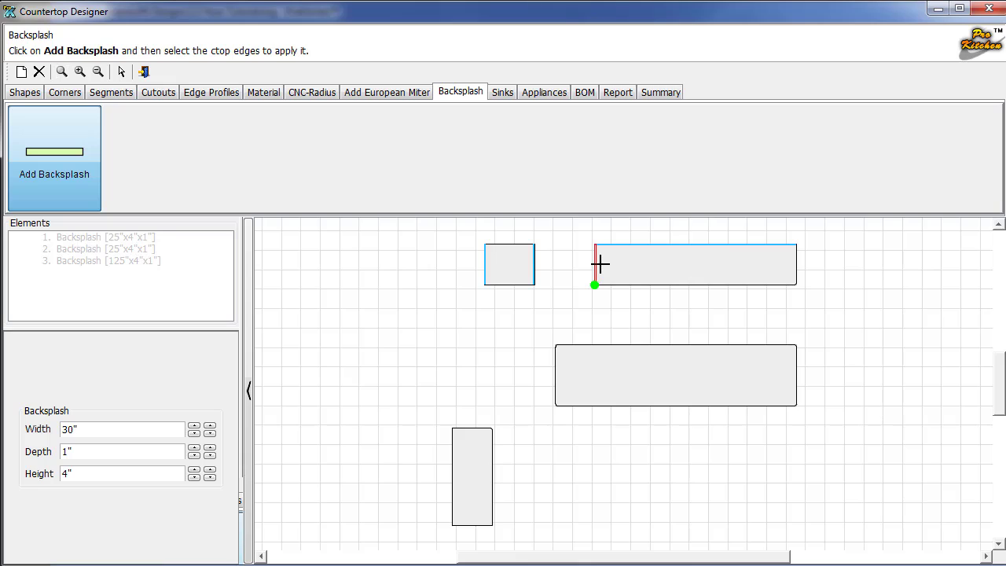
click(600, 265)
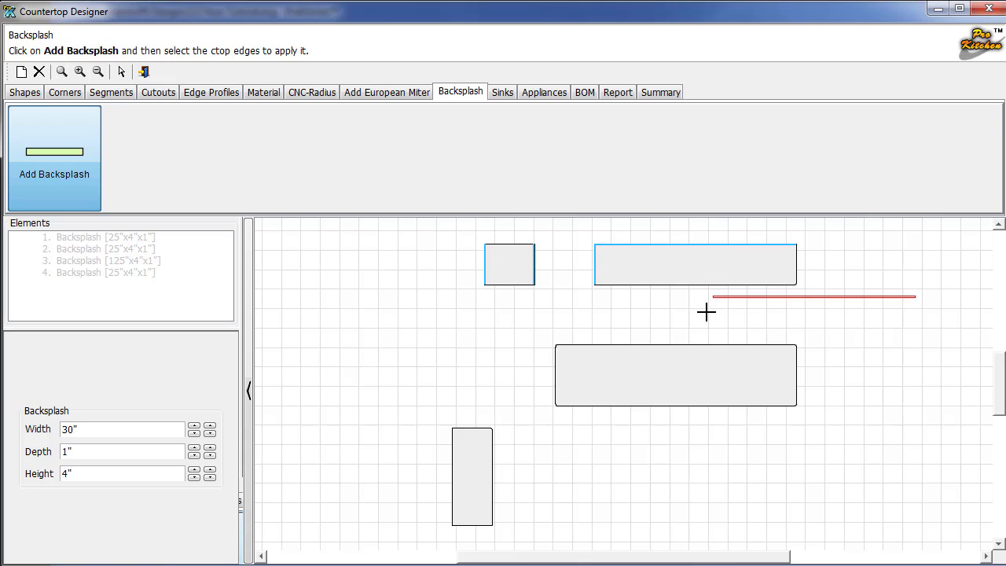
click(454, 469)
click(470, 517)
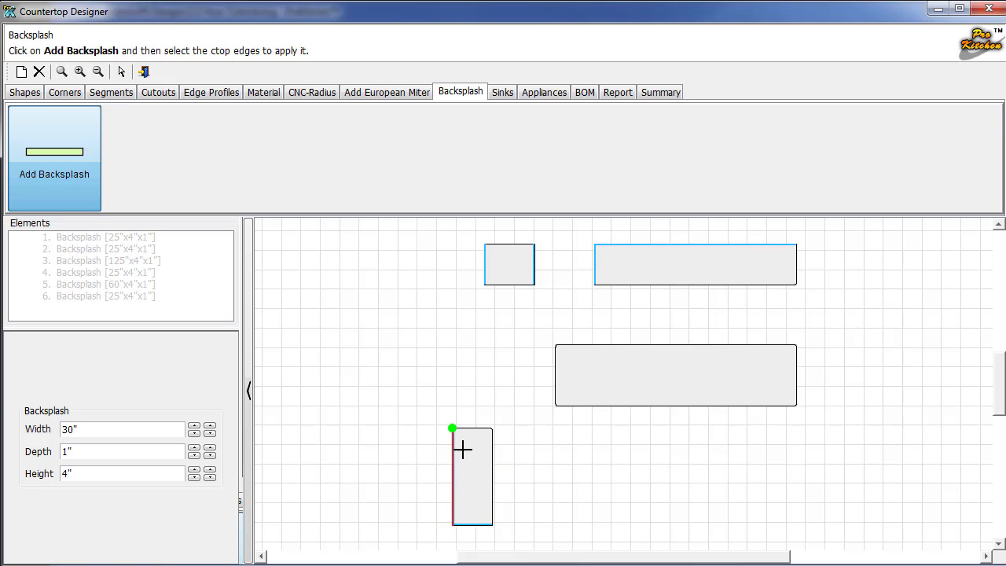
Move past the Sinks and Appliances pages to the countertop bill of materials.
click(503, 92)
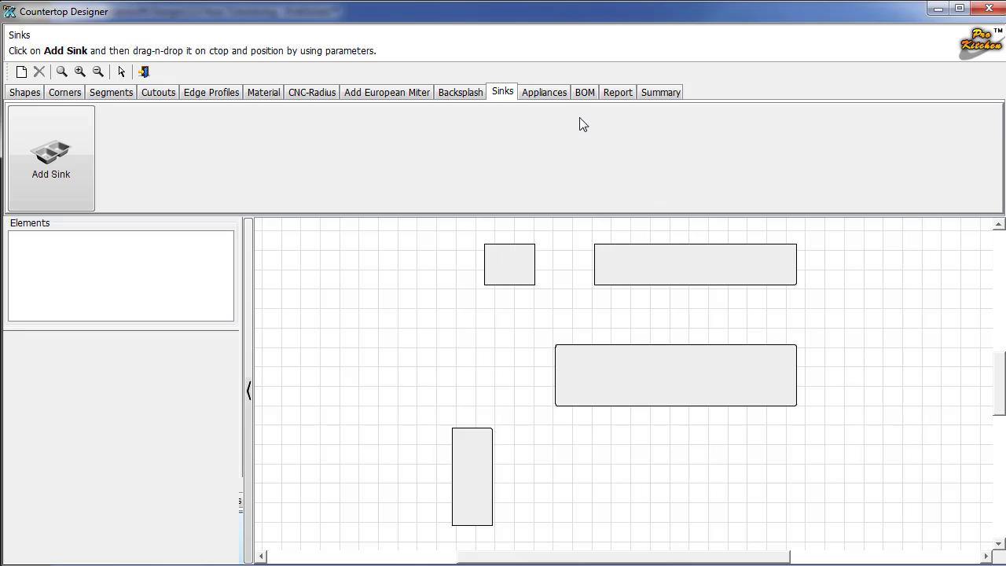
click(539, 92)
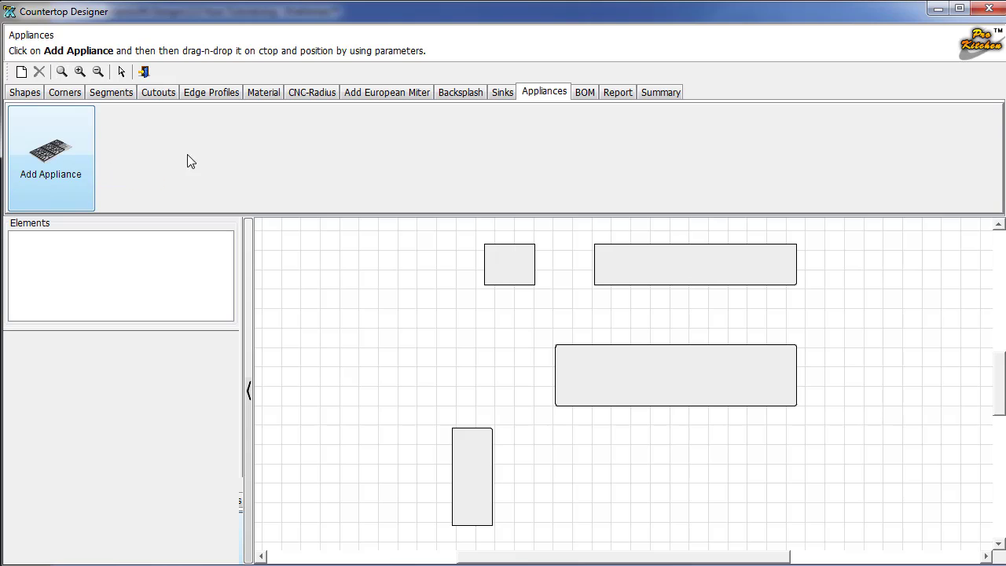
click(581, 95)
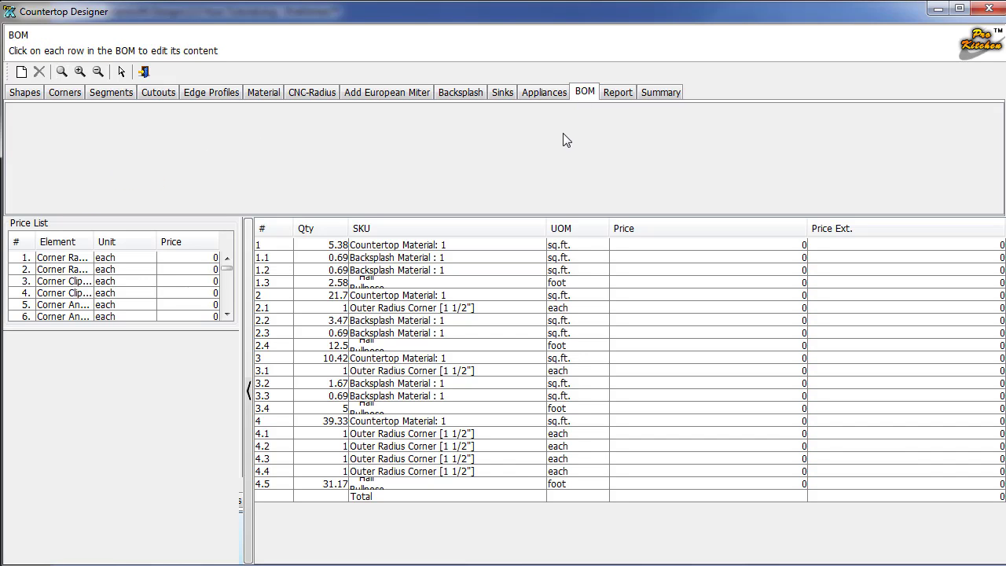
Price the outer and inner corner radius entries at 10 each, then load the countertop report.
click(207, 261)
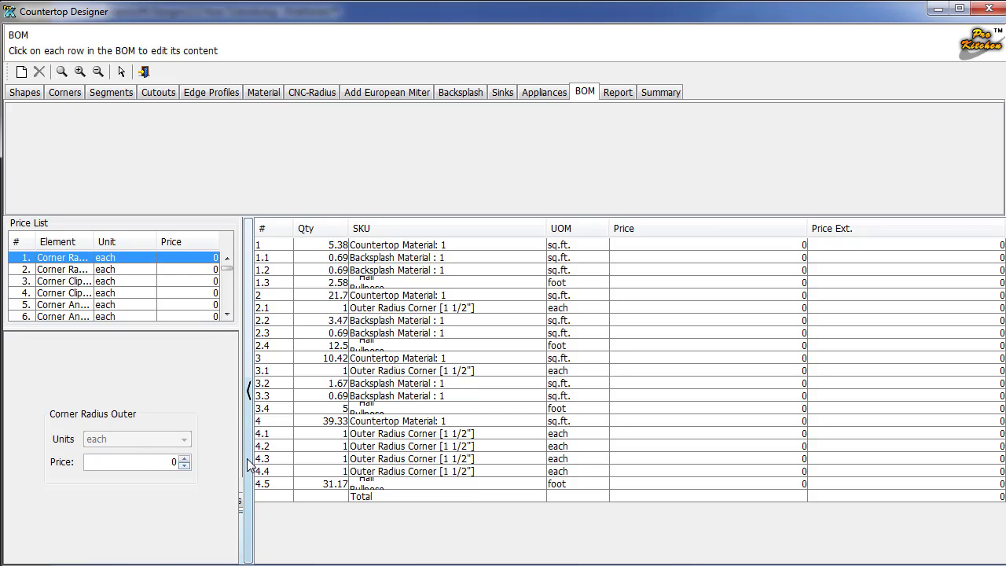
text(1)
click(144, 272)
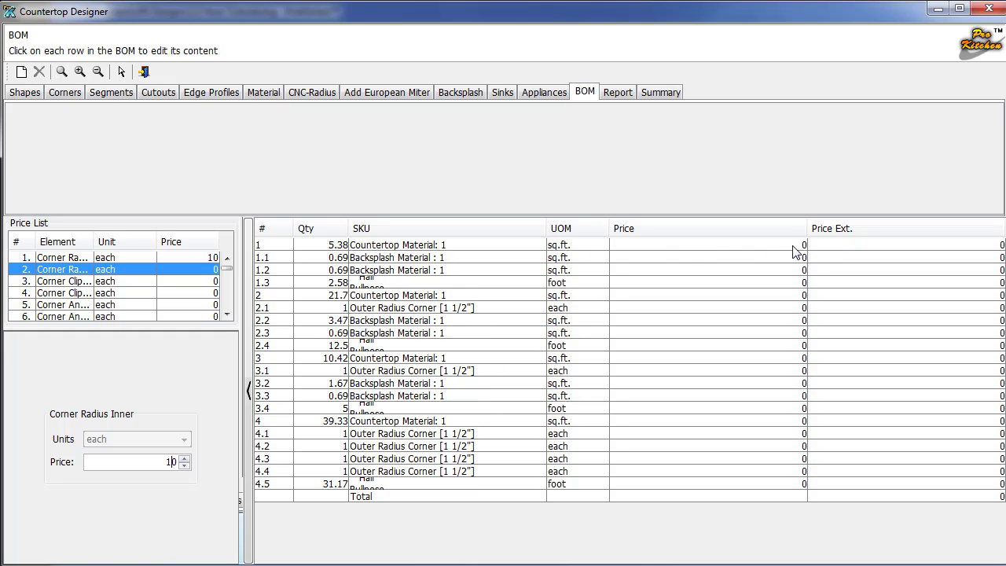
scroll(118, 301, down, 5)
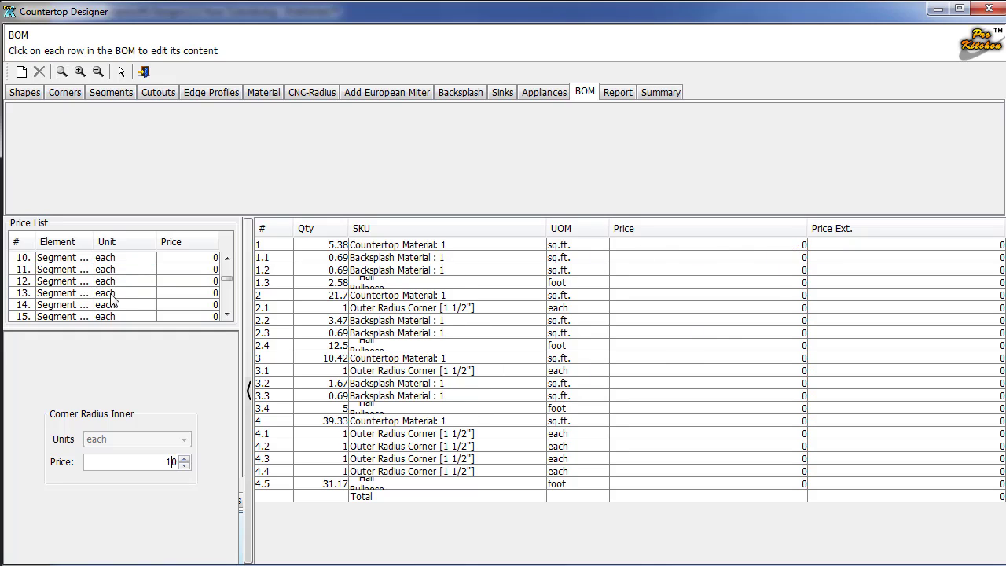
click(125, 258)
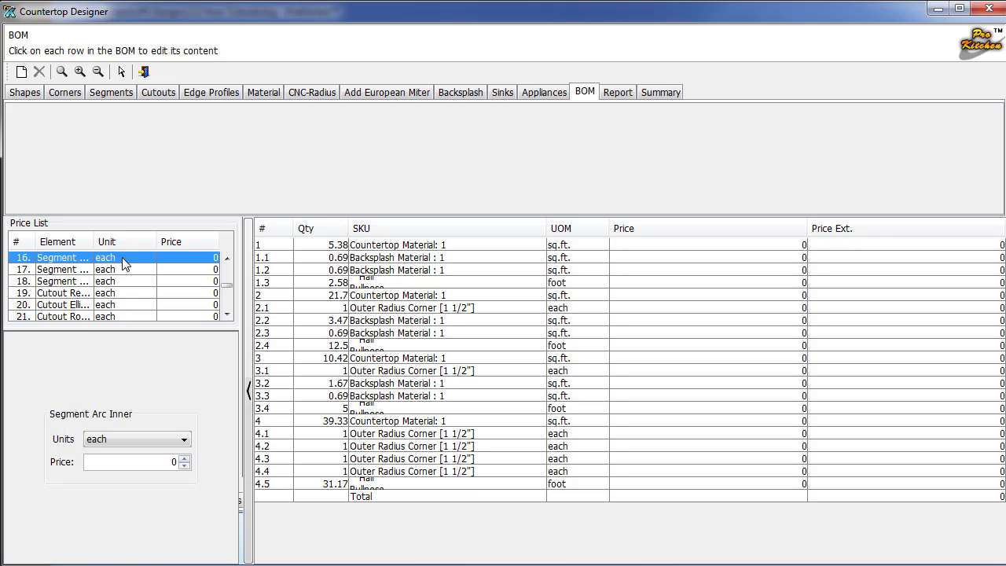
scroll(130, 292, down, 1)
scroll(129, 293, down, 4)
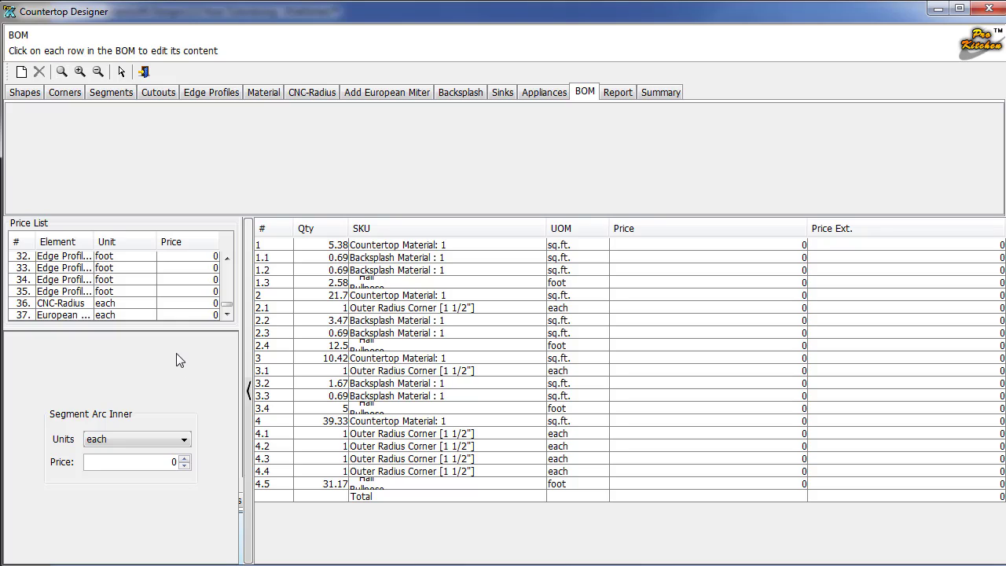
drag(226, 307, 221, 253)
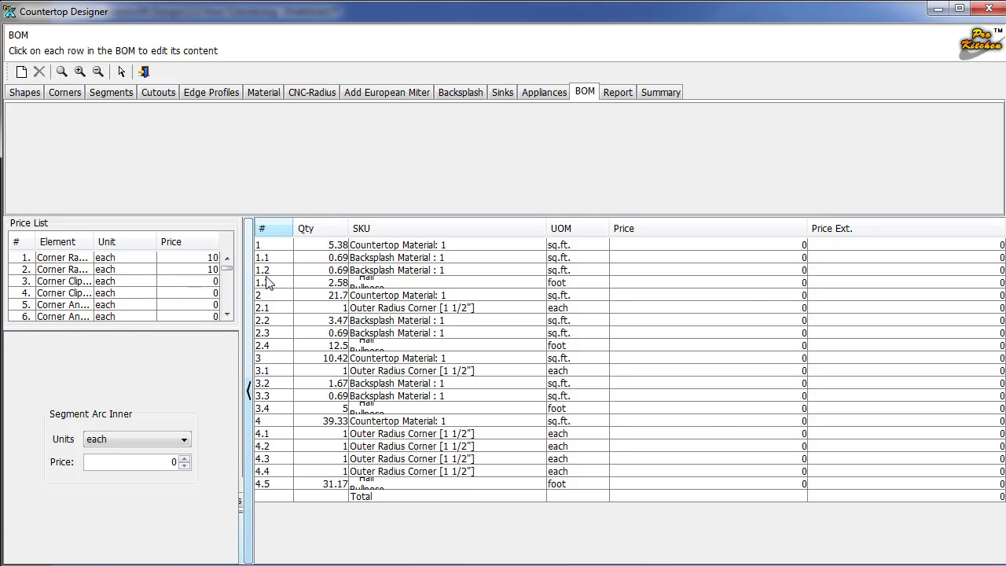
click(618, 92)
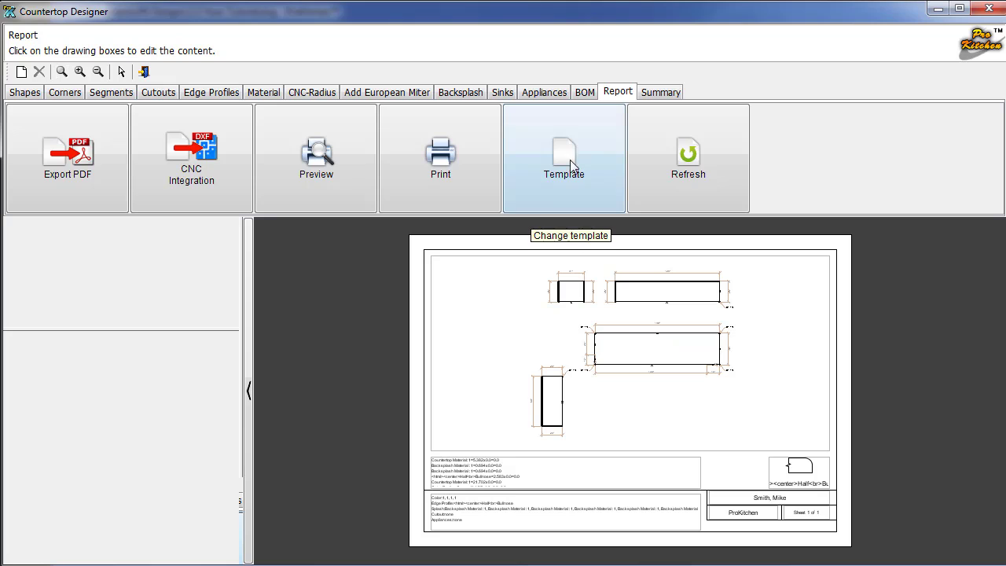
Place all countertops onto the plan from the Summary page and close the Countertop Designer.
click(657, 94)
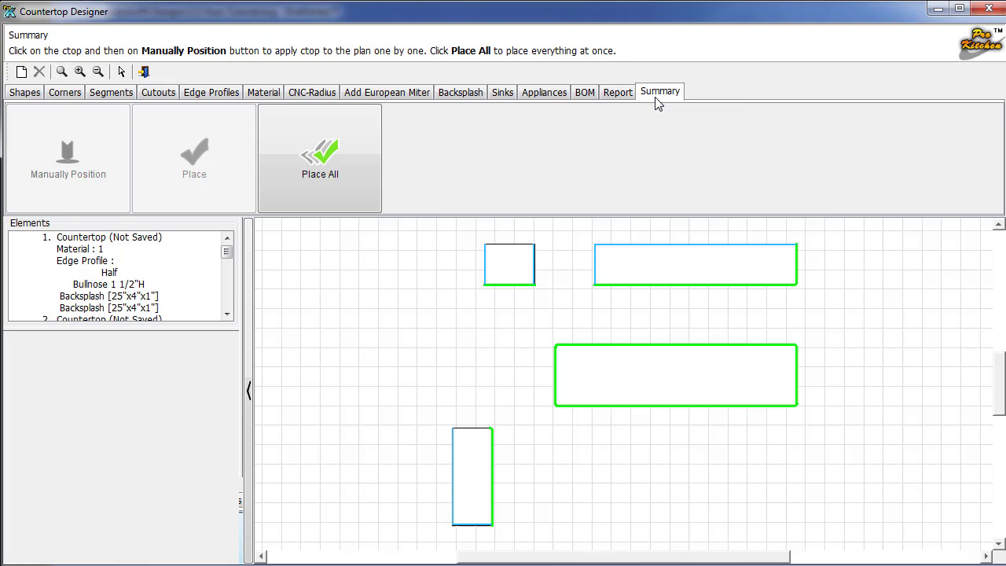
click(338, 156)
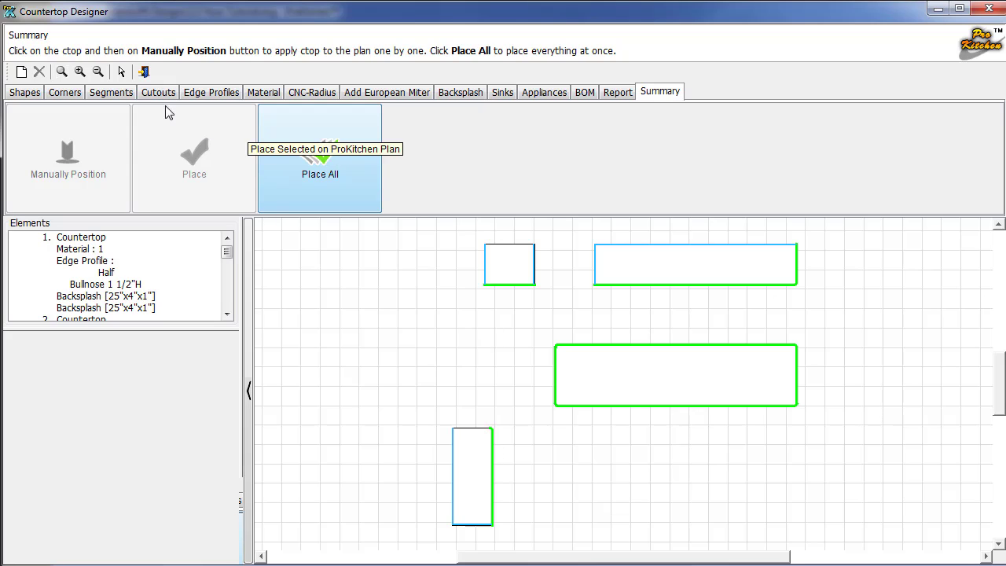
click(989, 9)
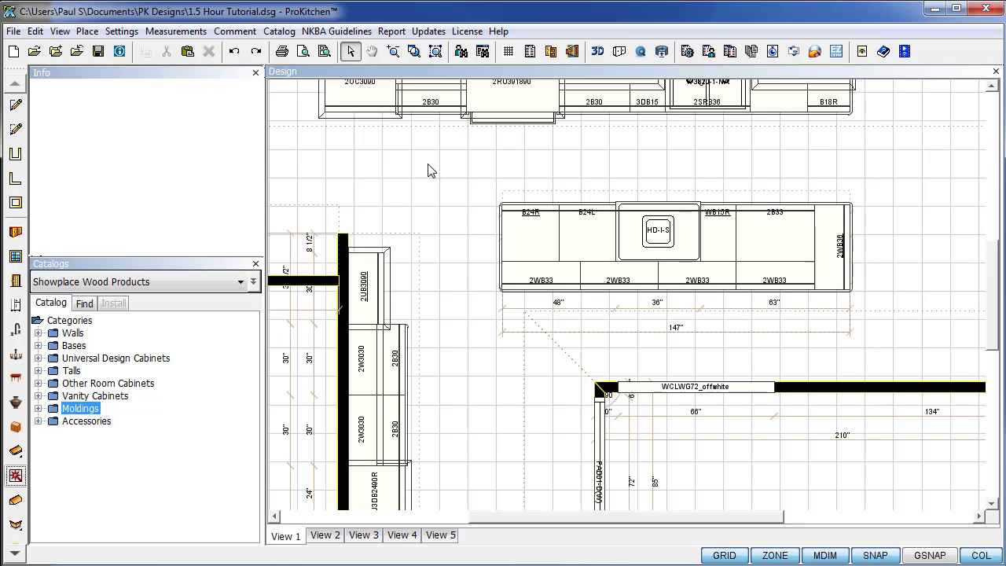
Zoom to fit the kitchen, then open the 3D view and orbit to an angled close-up of the island.
click(435, 52)
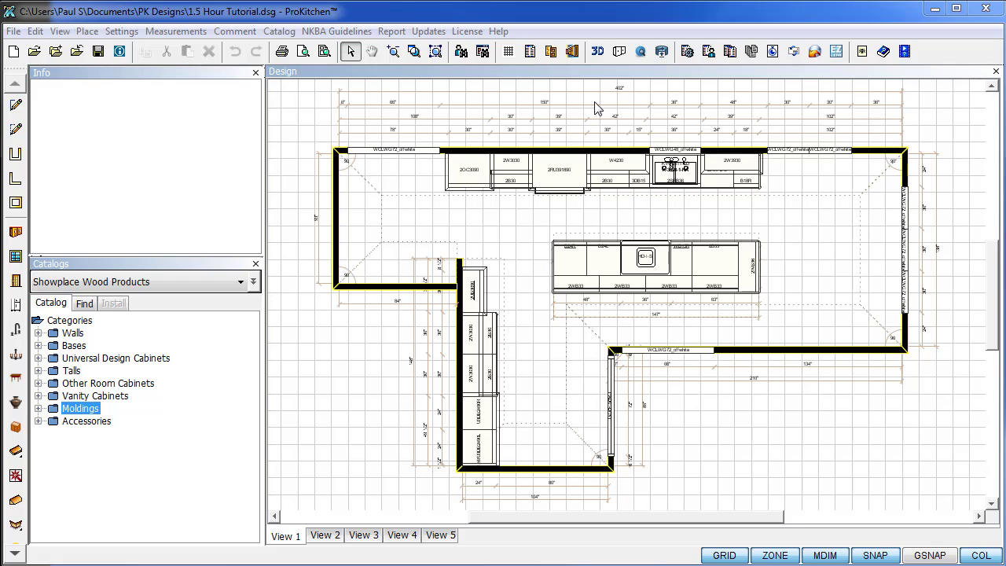
click(598, 52)
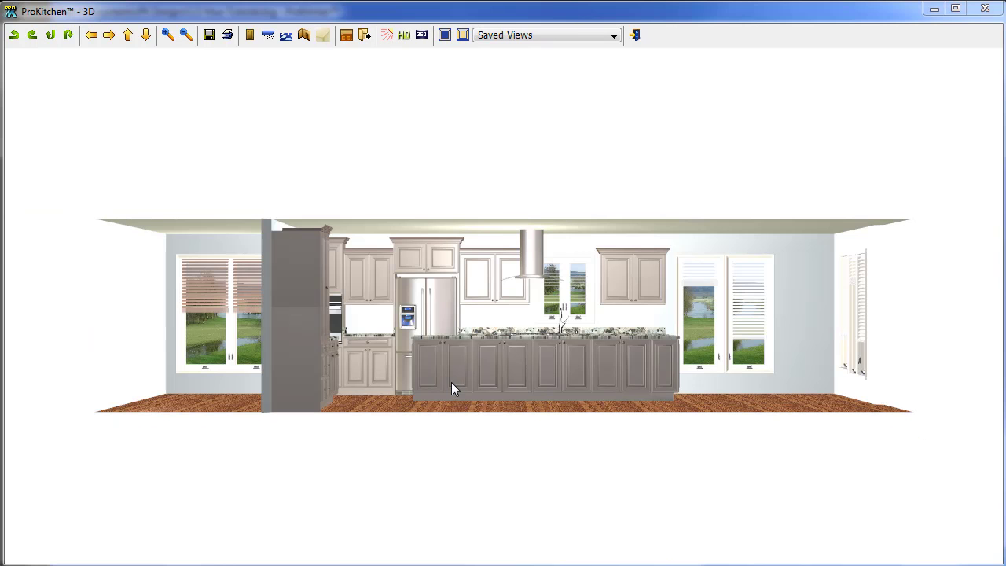
drag(451, 382, 460, 411)
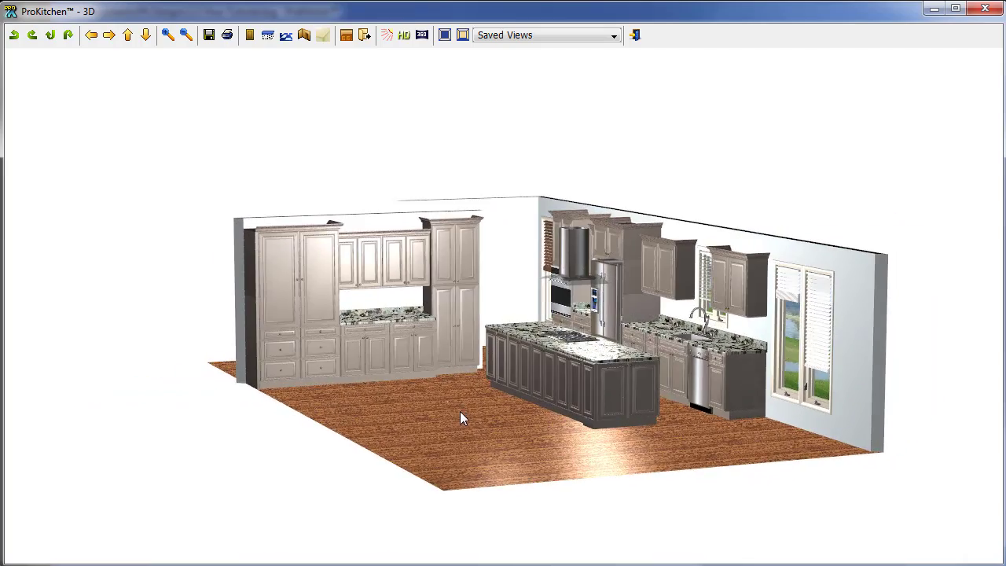
scroll(460, 413, up, 5)
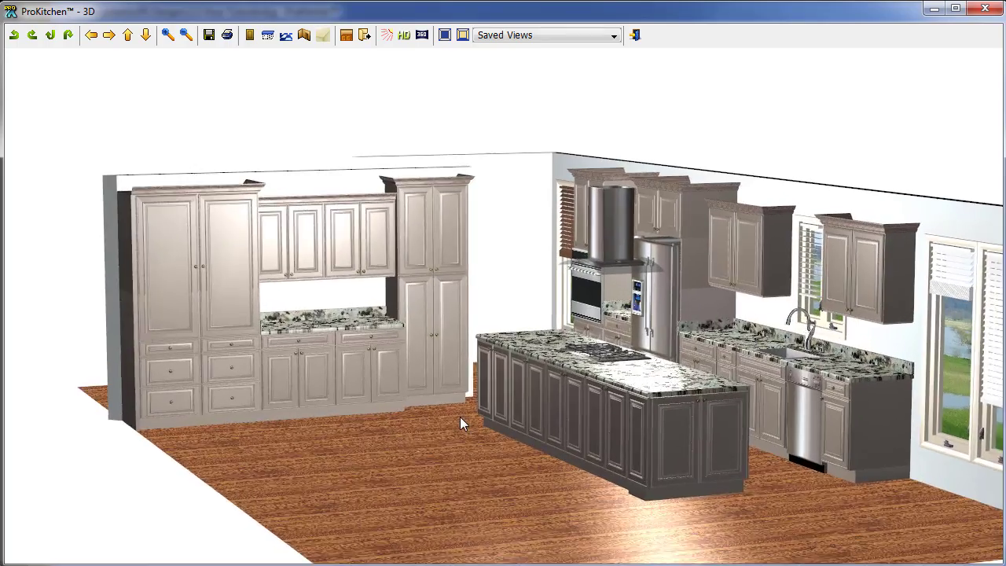
scroll(461, 420, up, 5)
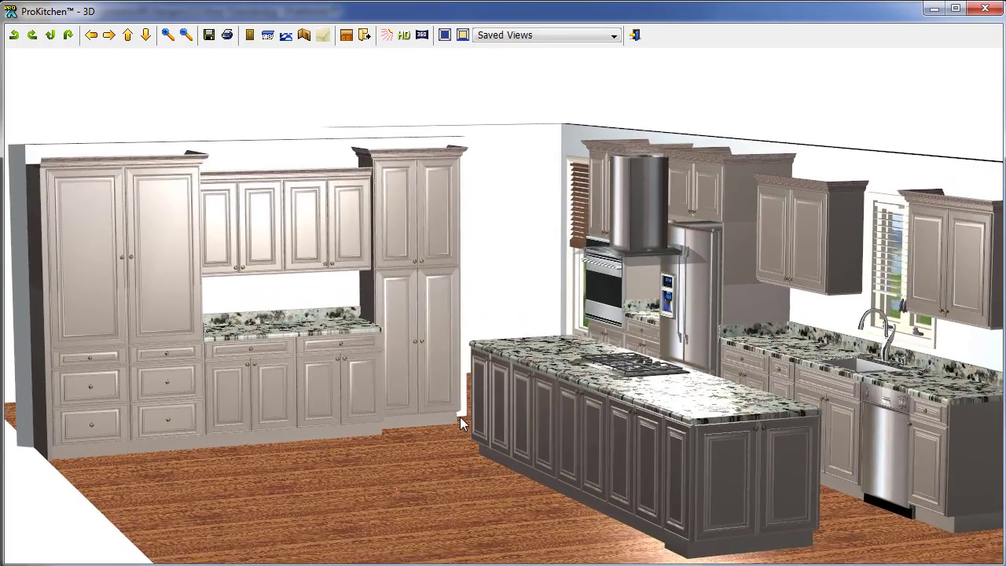
drag(460, 421, 598, 393)
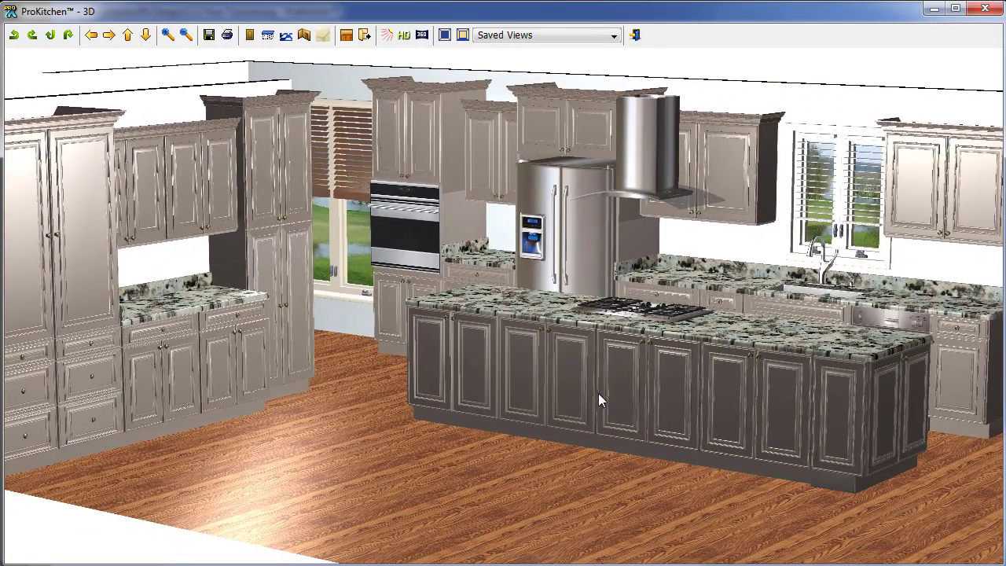
click(31, 37)
click(31, 35)
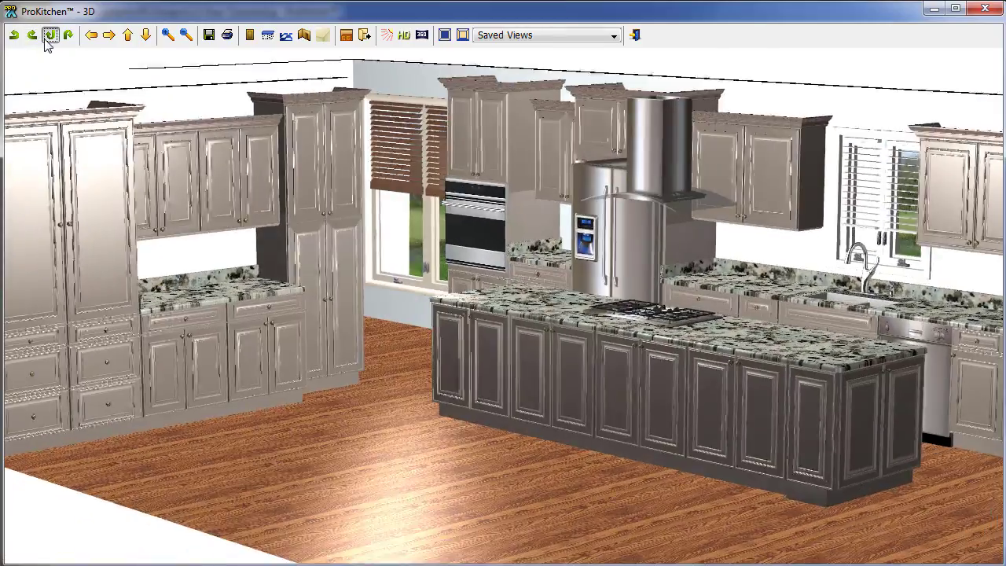
click(51, 35)
click(68, 36)
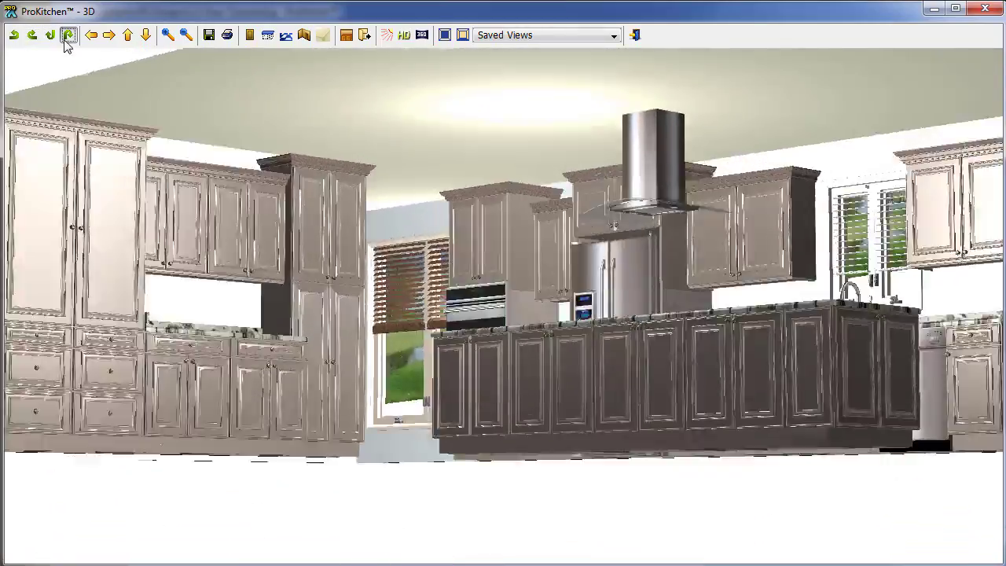
click(91, 36)
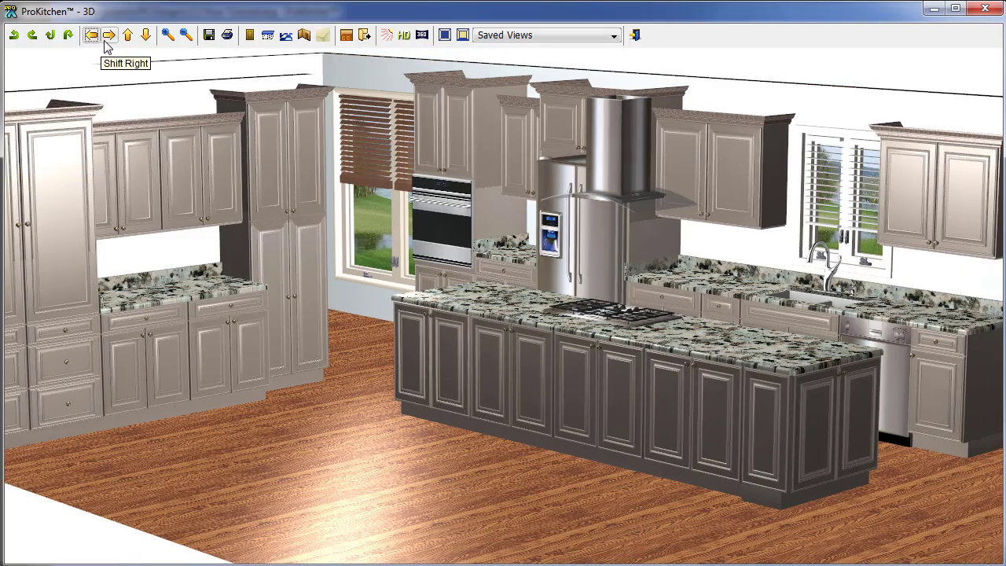
click(109, 35)
click(127, 35)
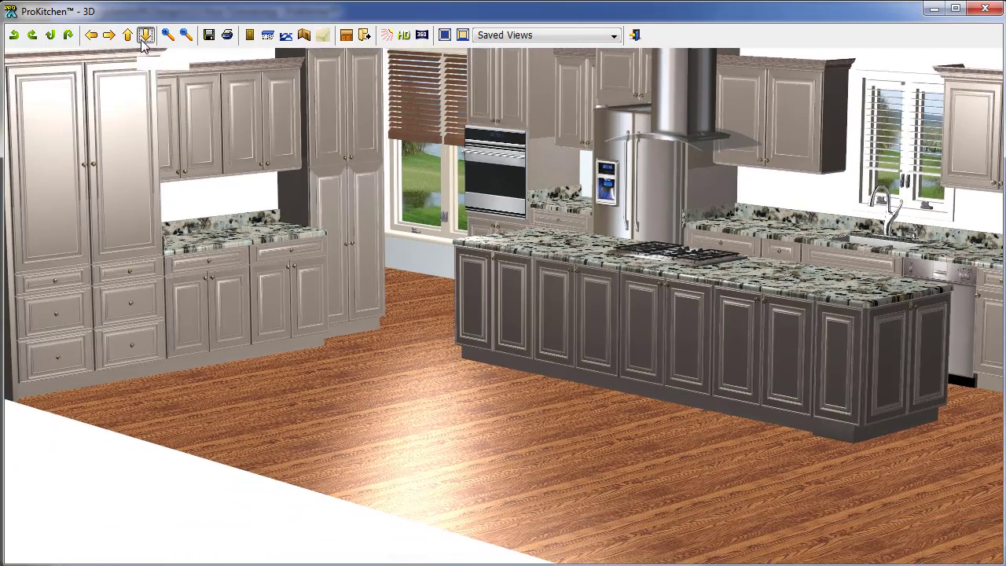
click(146, 35)
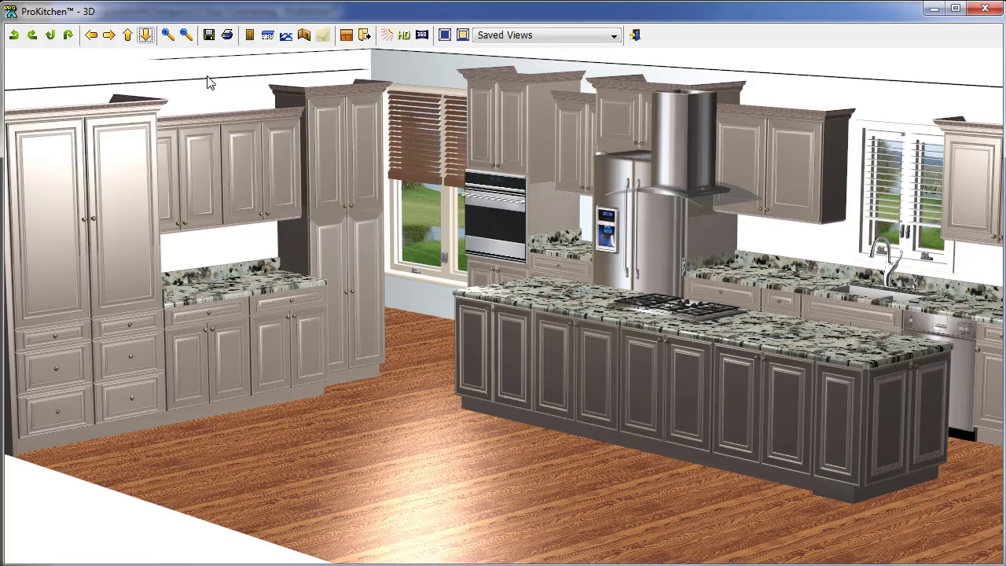
click(168, 35)
click(187, 35)
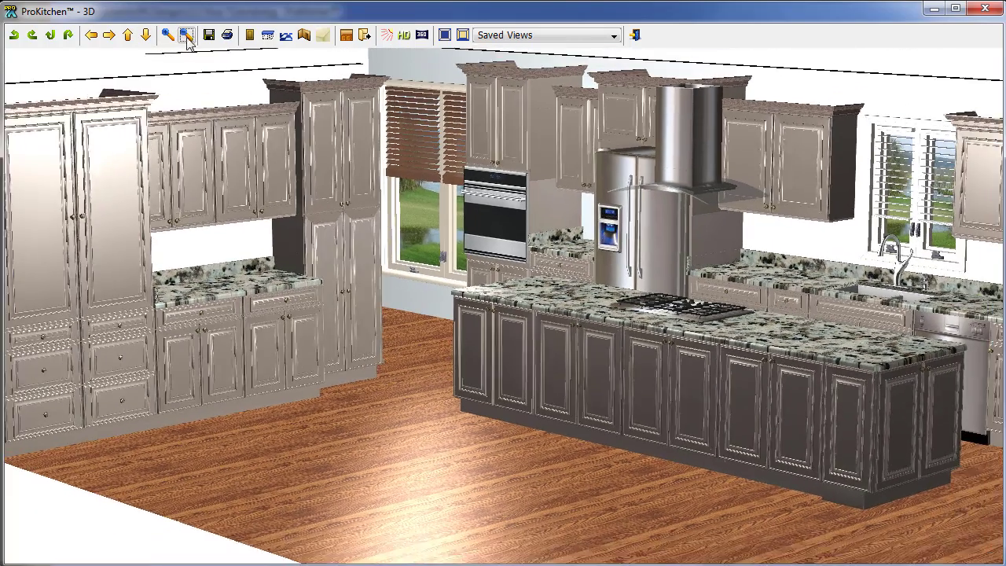
click(186, 35)
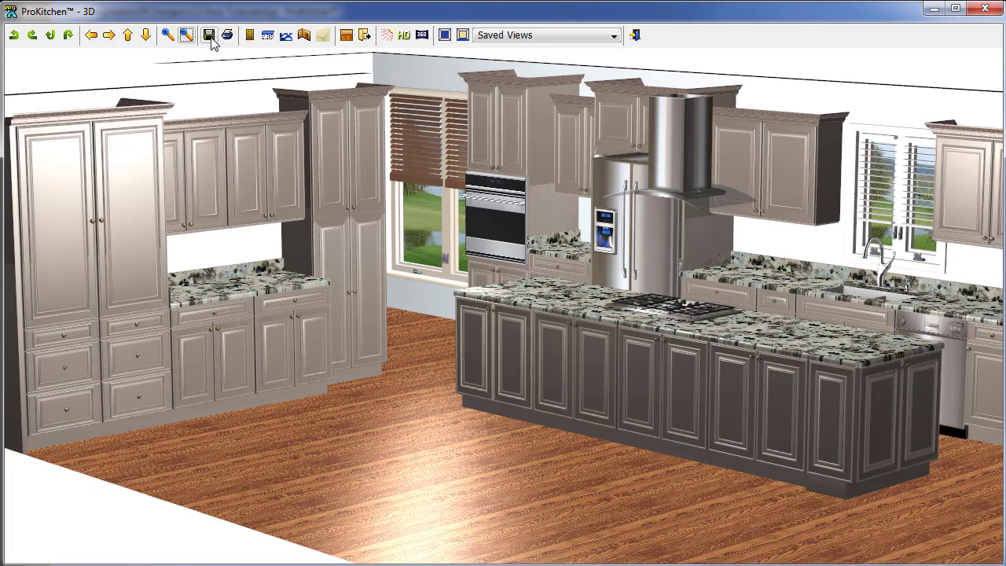
drag(597, 320, 600, 336)
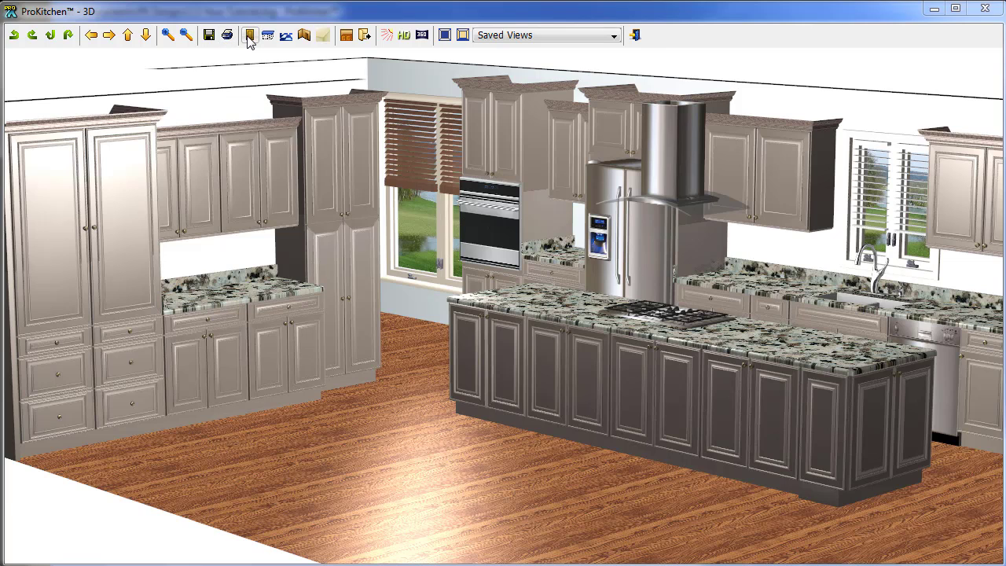
Set global cabinet specs to Bradford SP doors, FPH (N/C) drawer header, Maple wood and Espresso finish.
click(249, 36)
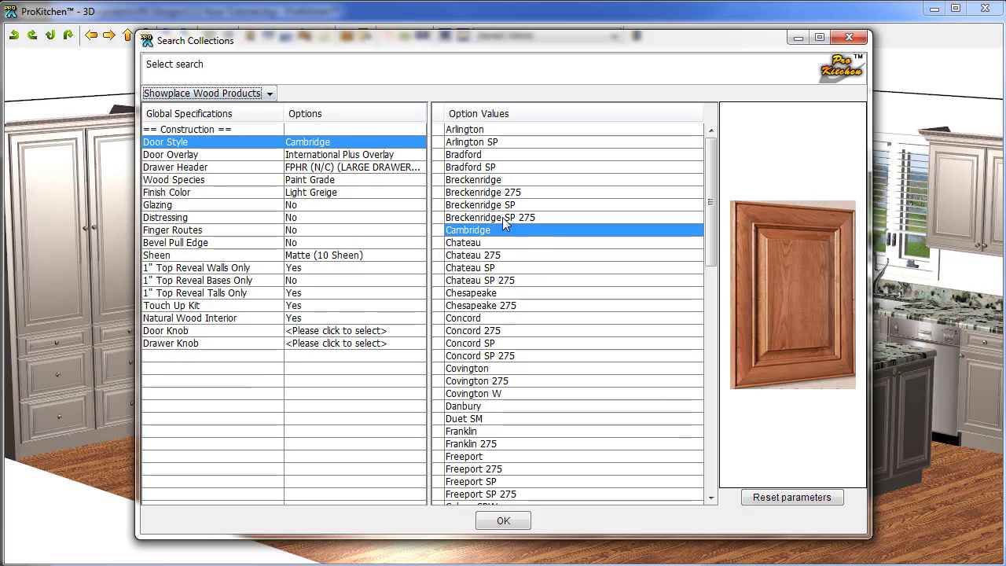
click(465, 168)
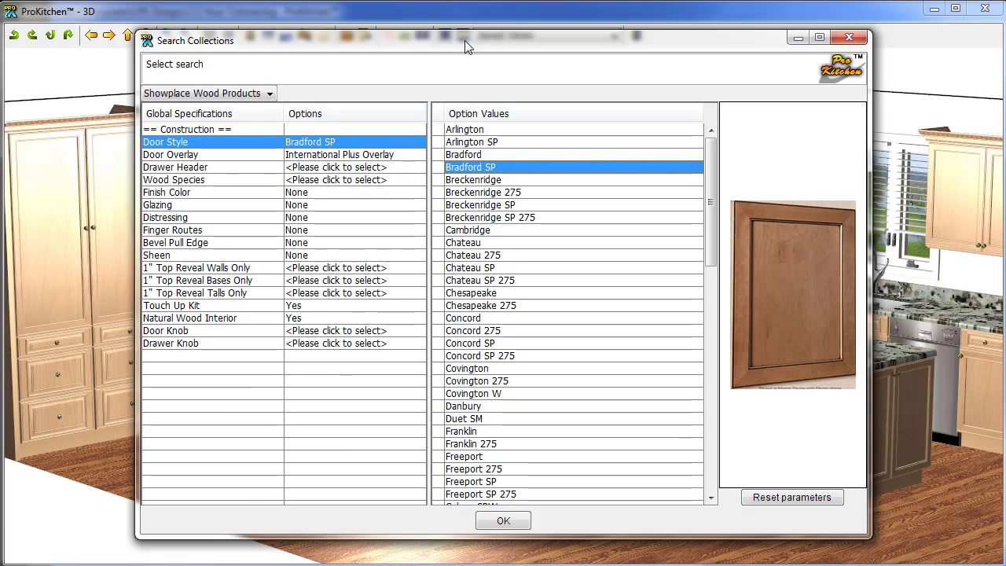
drag(465, 40, 475, 63)
click(419, 189)
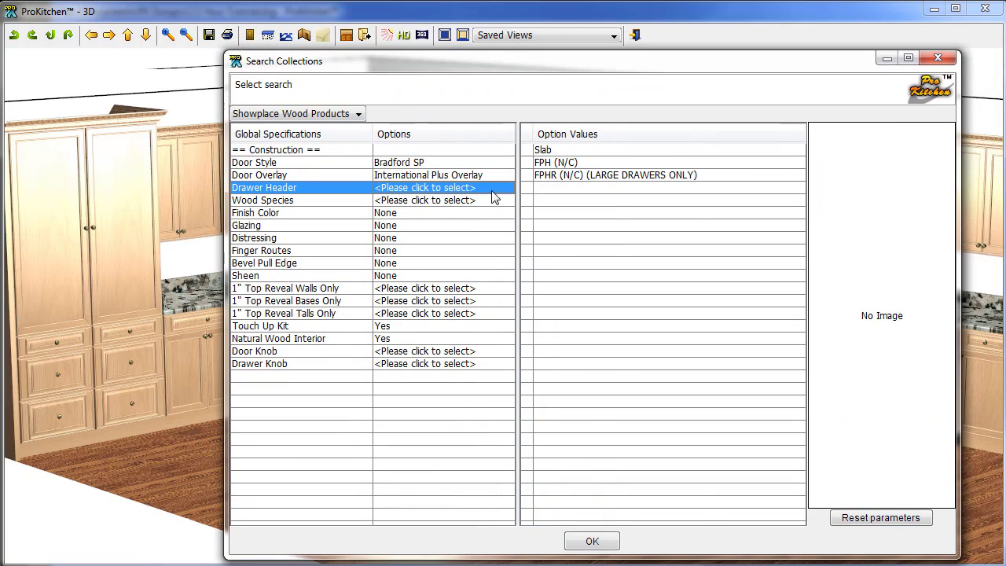
click(542, 163)
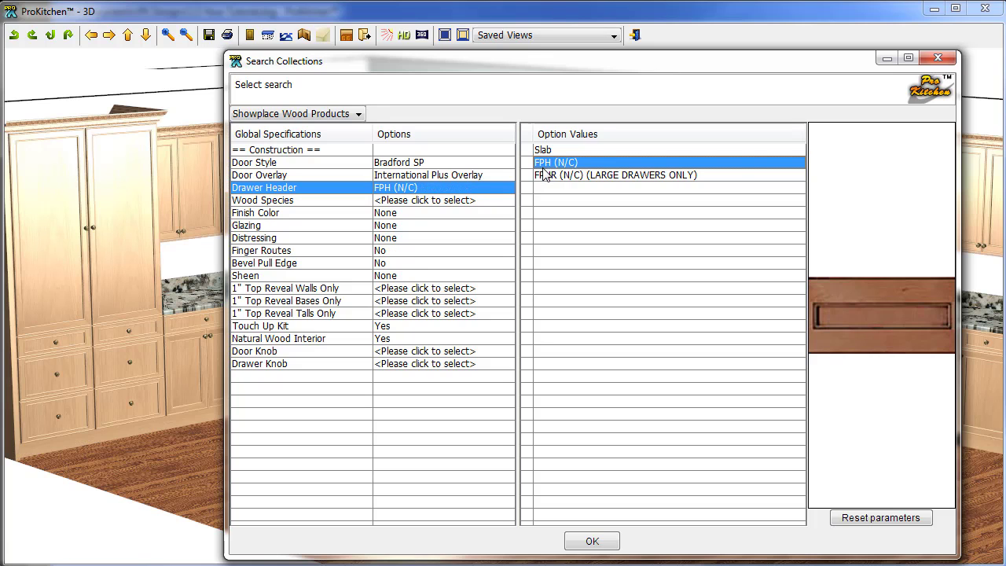
click(410, 201)
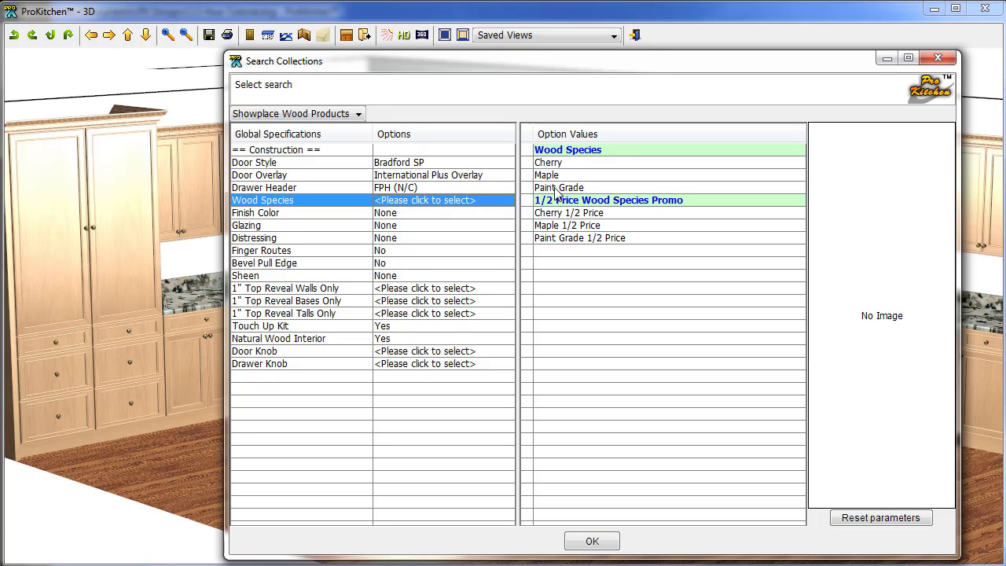
click(556, 188)
click(554, 176)
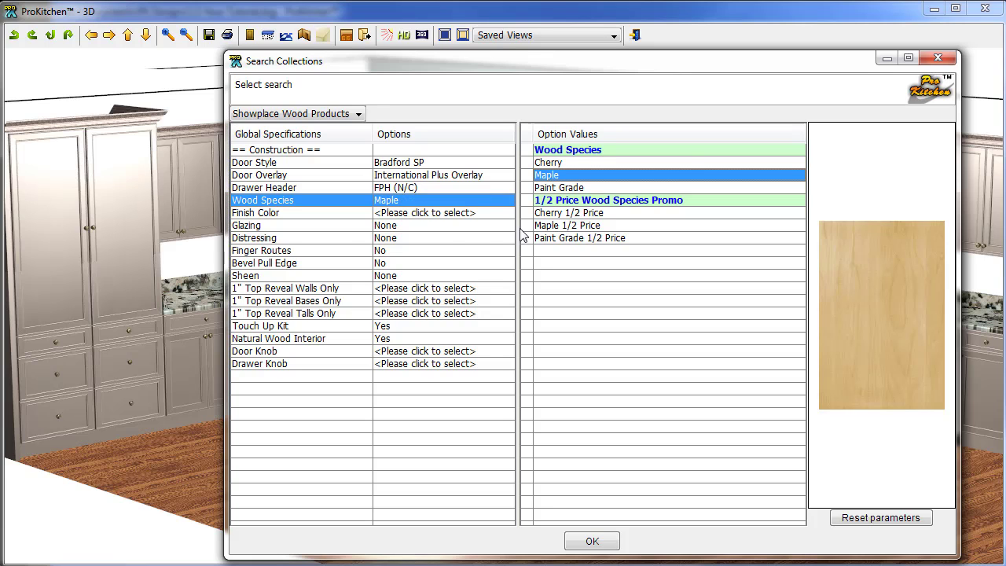
click(402, 218)
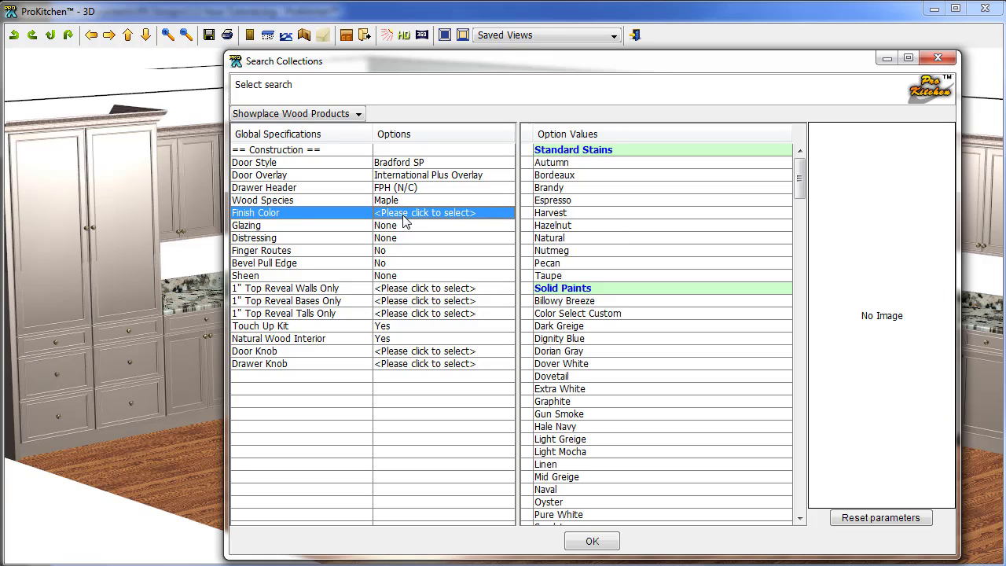
click(546, 201)
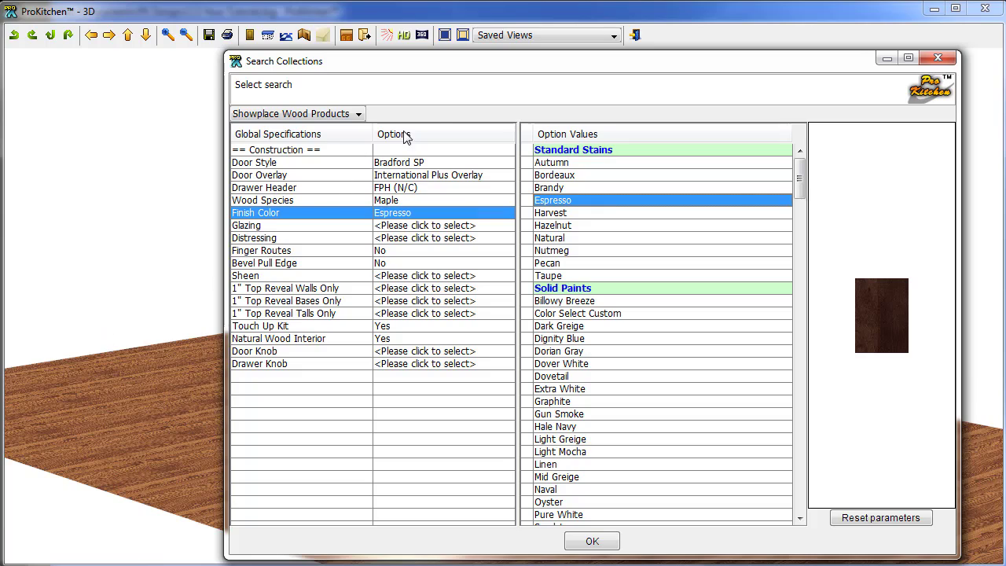
drag(468, 65, 437, 71)
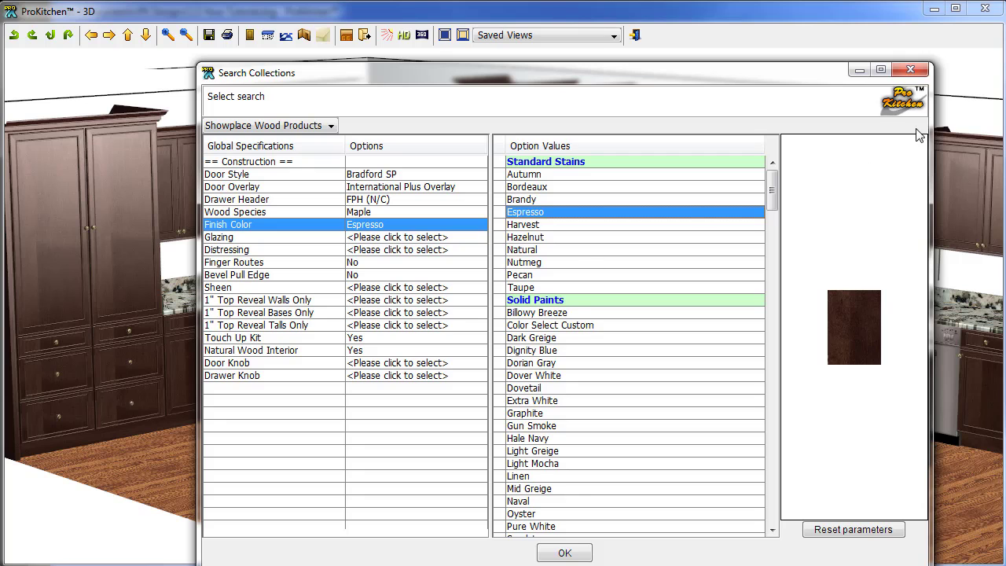
click(909, 72)
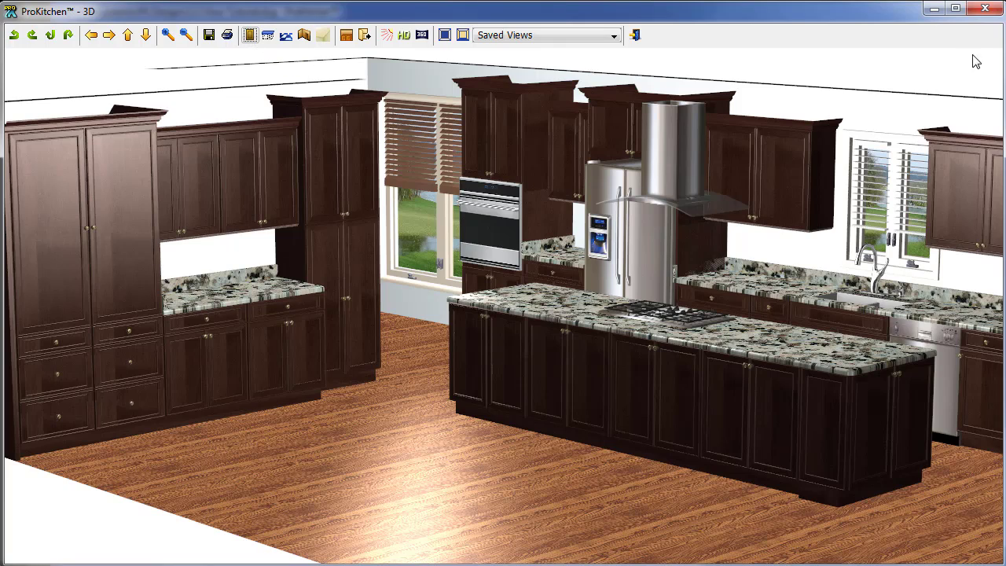
Close the 3D view and briefly reopen, then close, the global specifications.
click(985, 8)
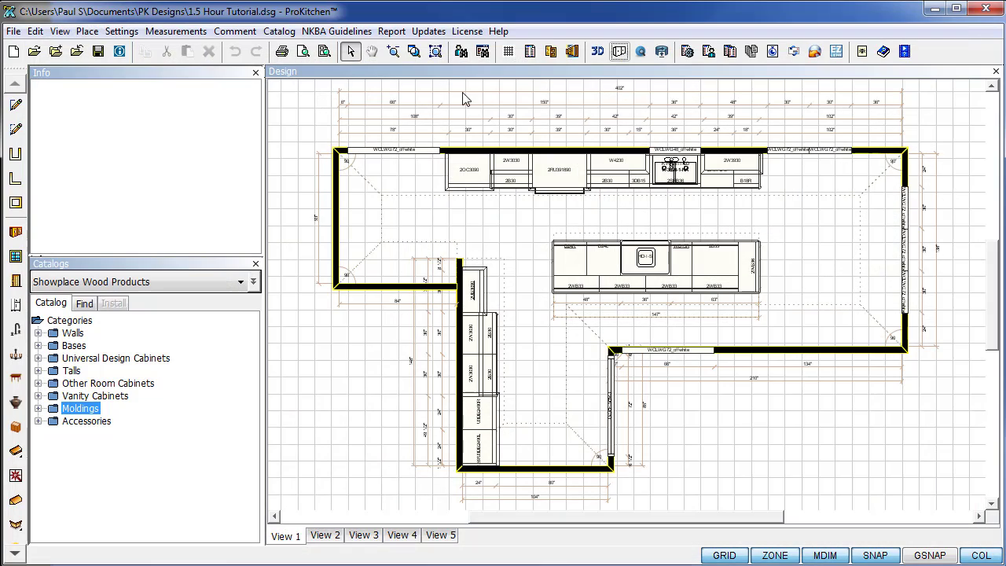
click(552, 52)
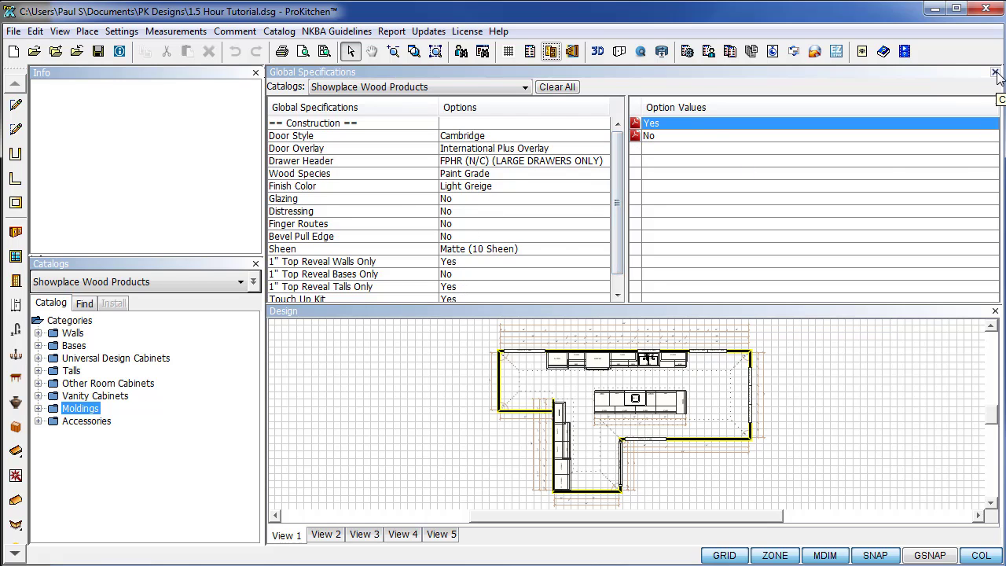
click(995, 72)
Open the 3D view with invisible walls hidden and orbit the camera around the island.
click(597, 53)
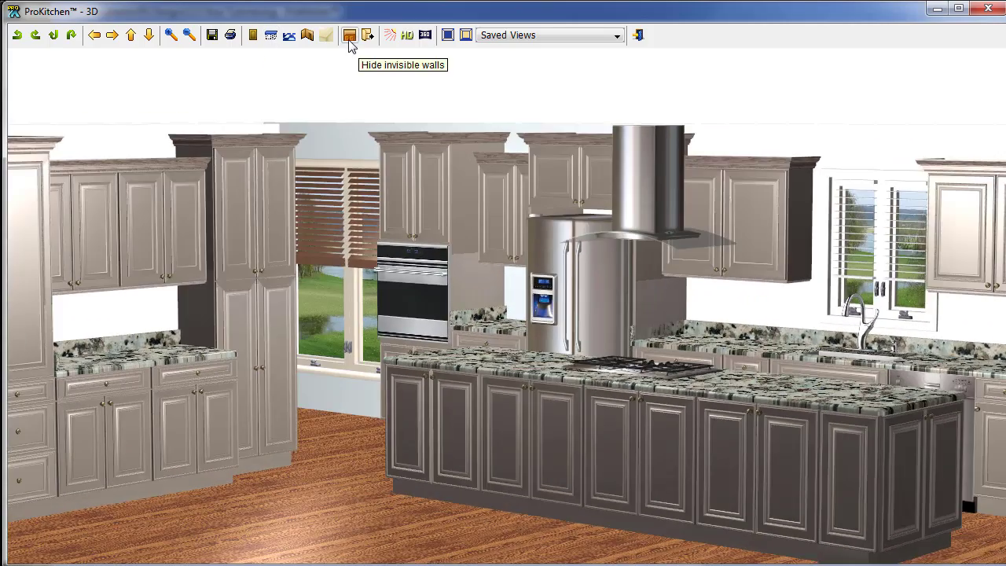
click(349, 41)
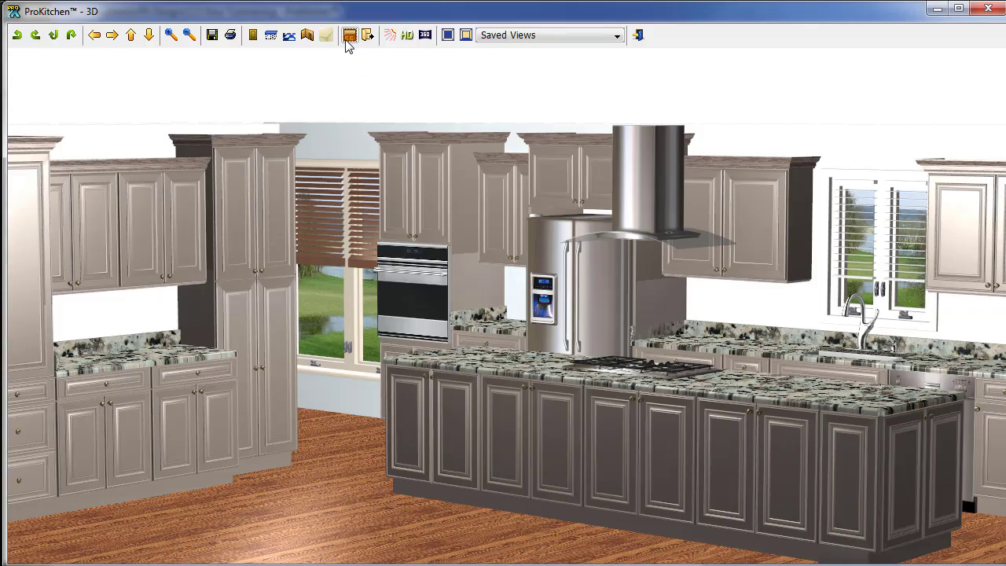
drag(313, 413, 821, 398)
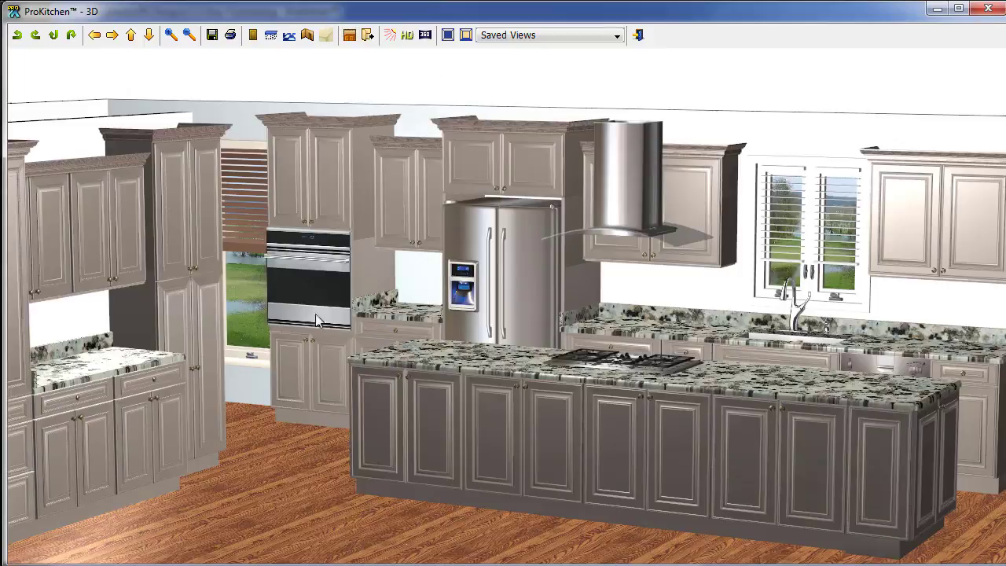
drag(355, 75, 706, 319)
drag(374, 344, 684, 369)
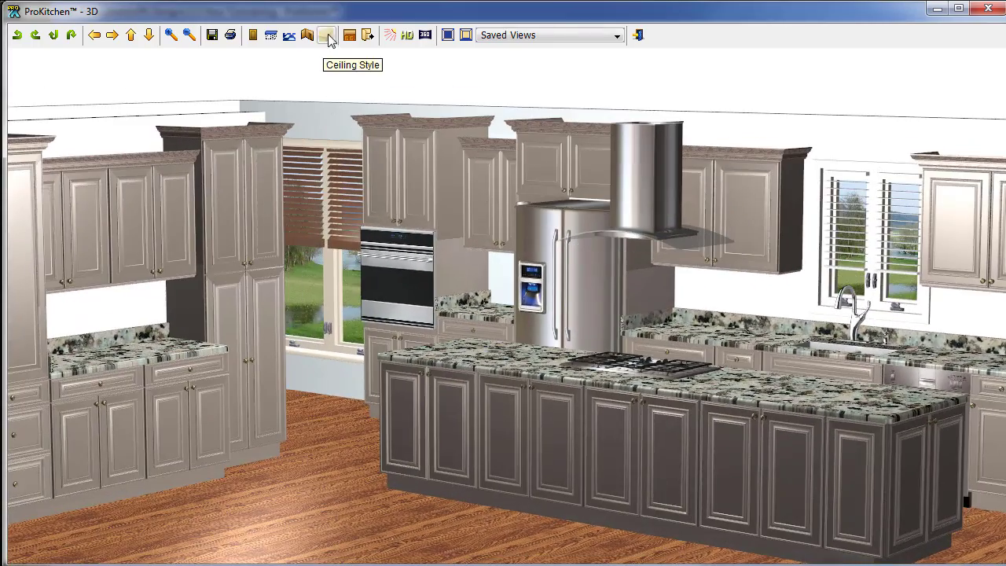
Open and then close all cabinet doors and drawers, and bring up the light intensity settings.
click(369, 36)
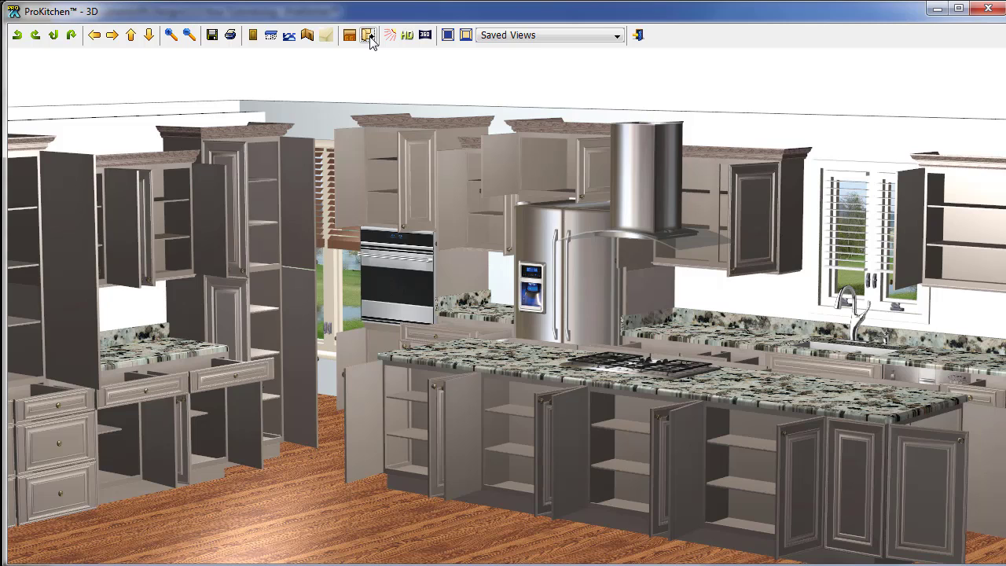
click(370, 37)
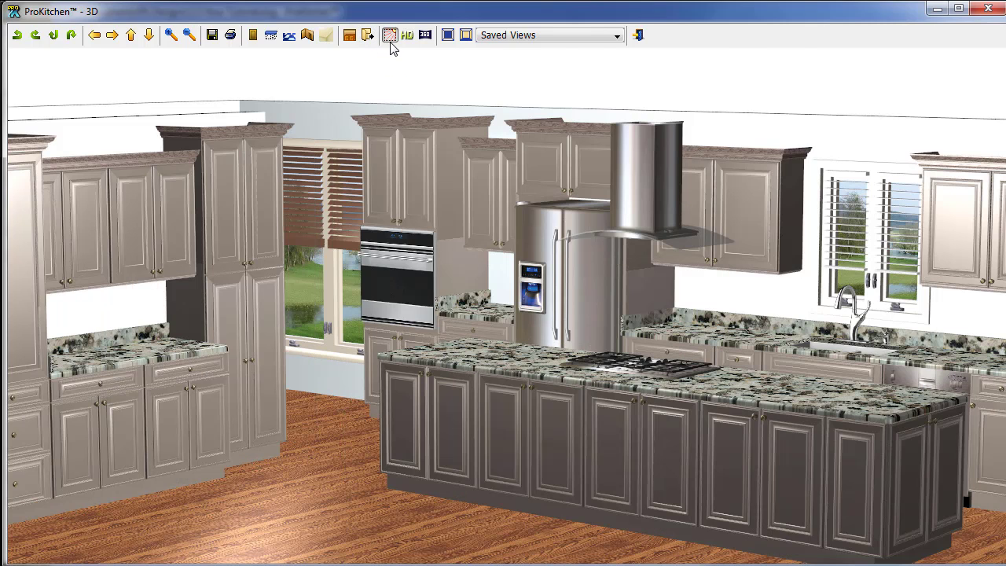
click(390, 41)
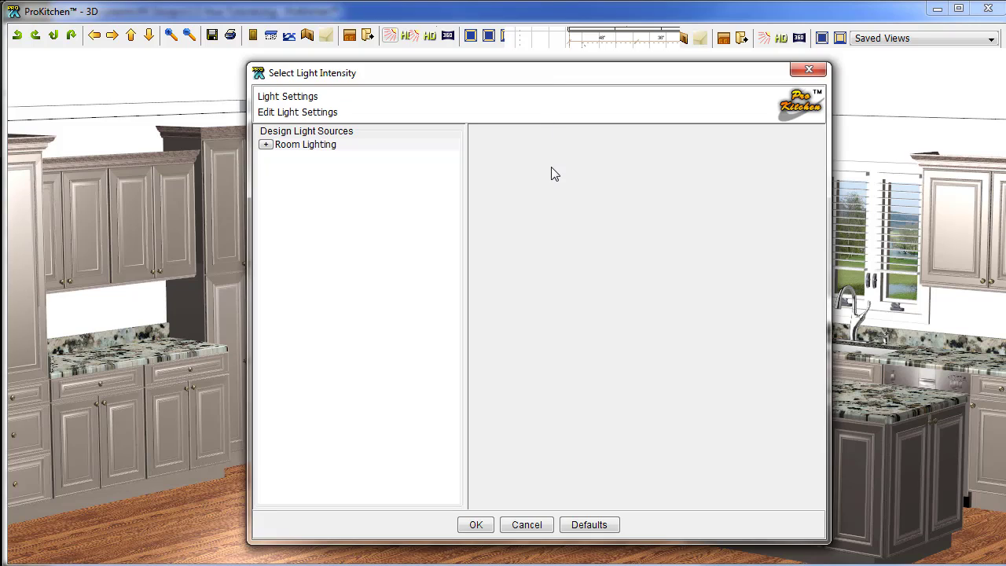
Set the Disperse Light to 18 Watt and the Room - Default light to 88 Watt.
click(265, 145)
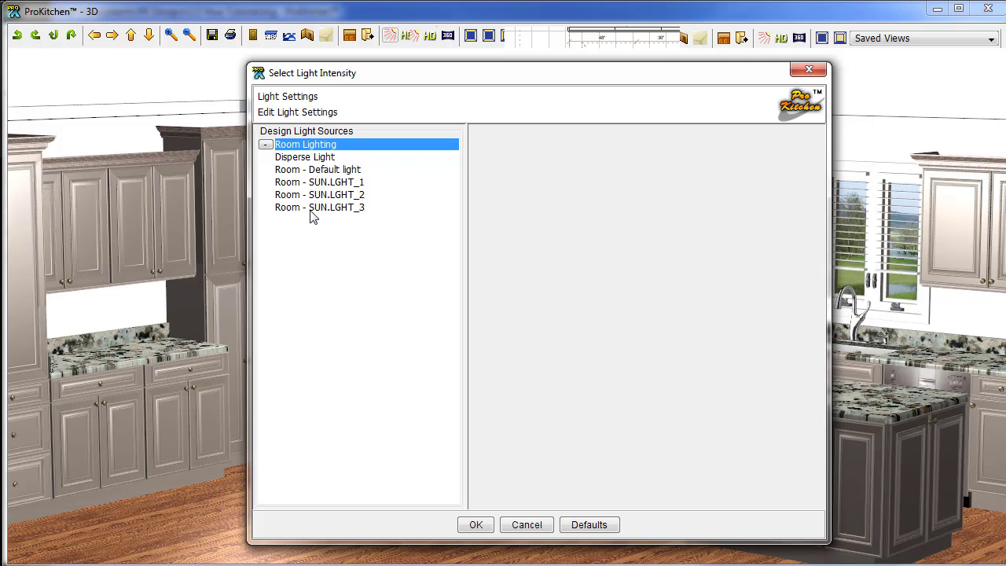
click(297, 158)
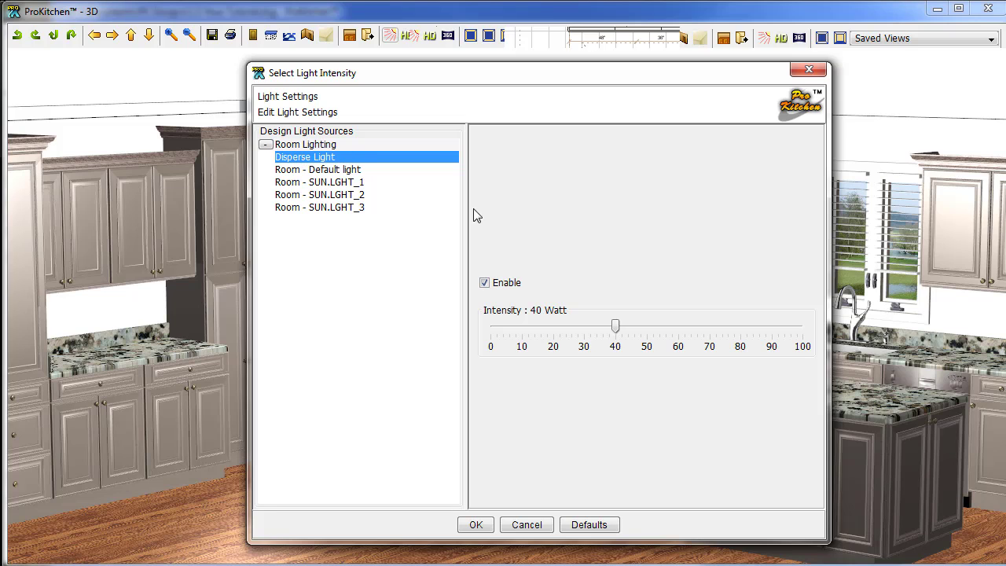
drag(611, 74, 354, 78)
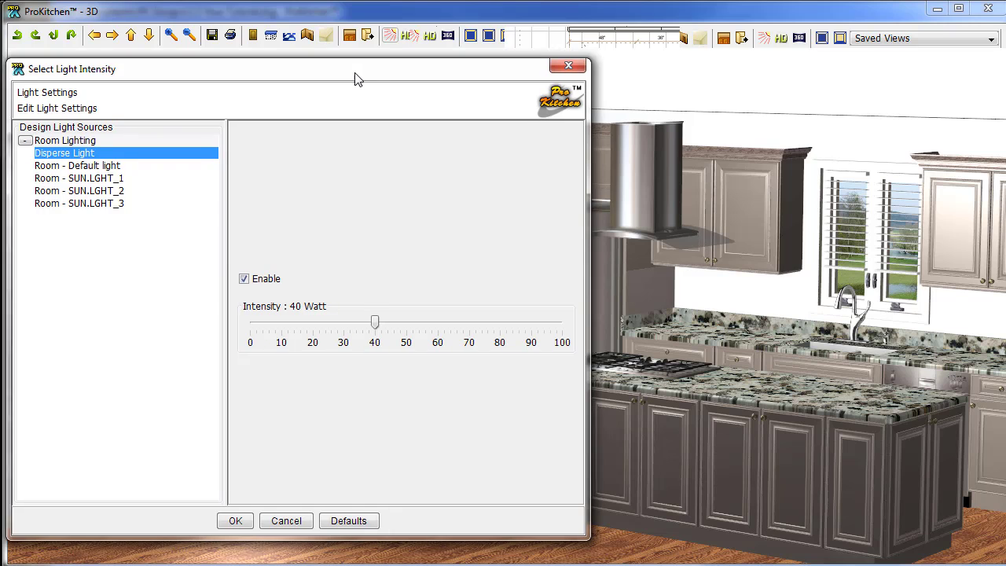
drag(372, 329, 305, 332)
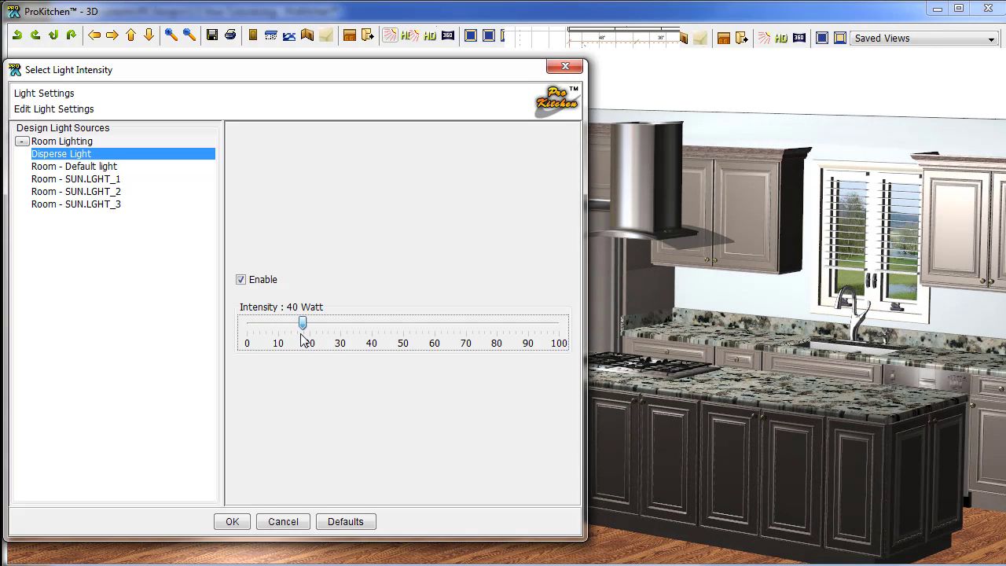
click(80, 166)
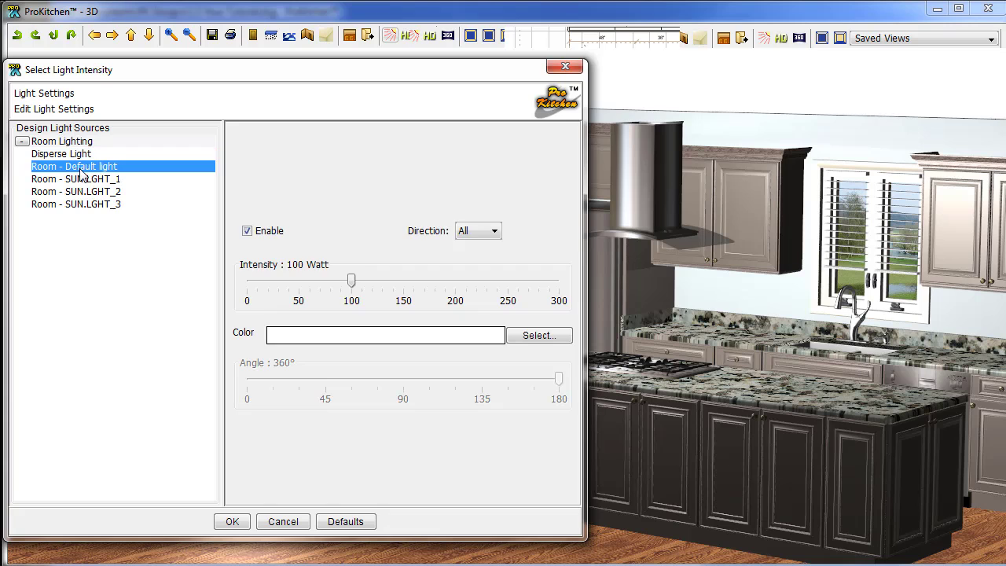
mouse_move(351, 285)
mouse_down()
mouse_move(325, 295)
mouse_move(338, 298)
mouse_up()
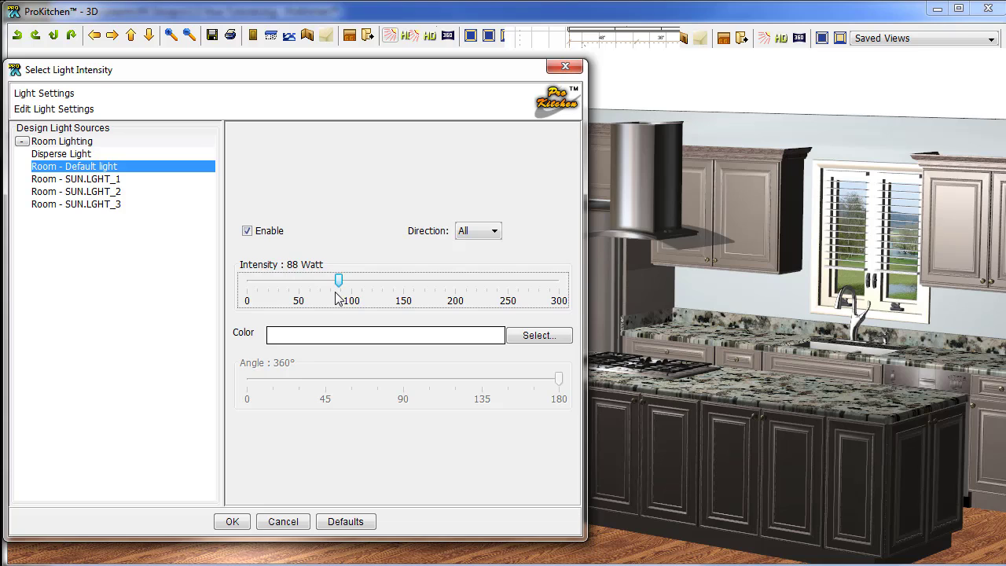
Review the SUN.LGHT_1 to SUN.LGHT_3 light settings, then close the light dialog.
click(55, 180)
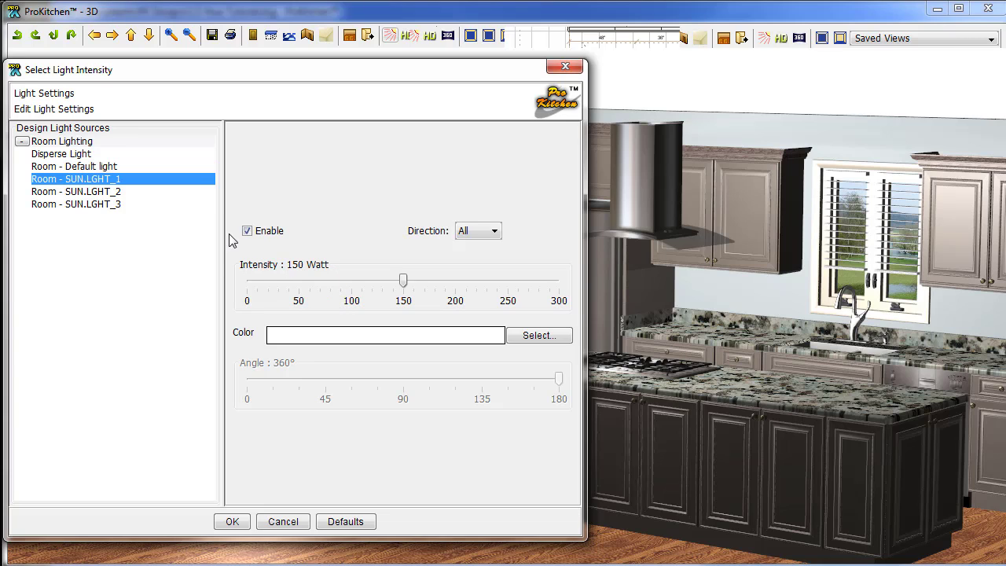
click(69, 192)
click(75, 205)
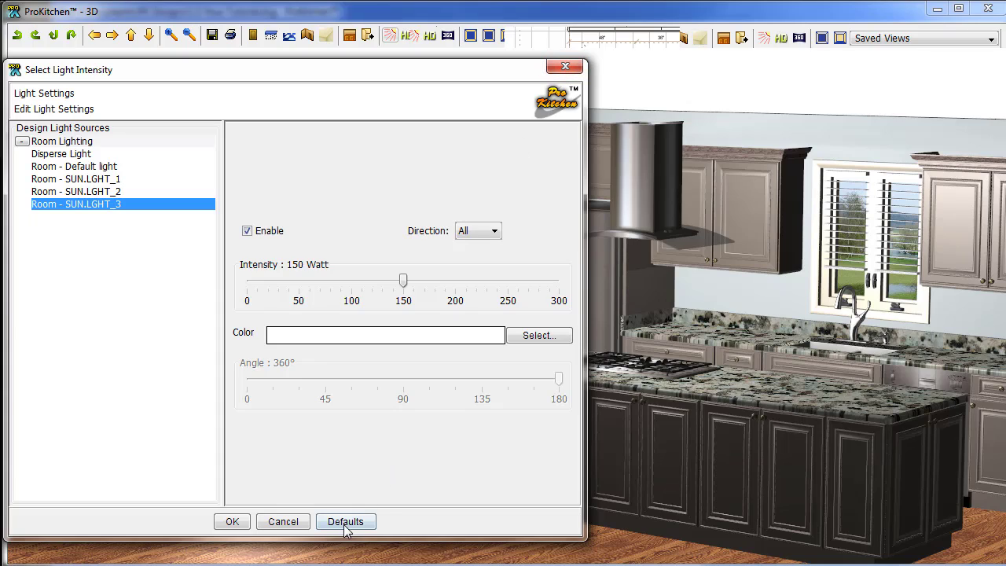
click(348, 524)
click(565, 67)
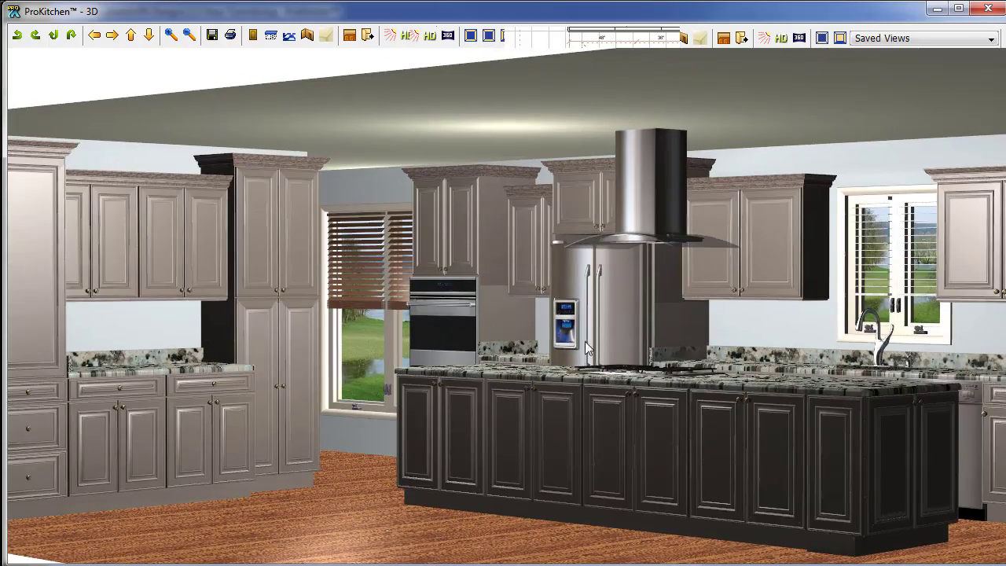
Orbit the 3D camera closer, viewing the granite-topped island from the left.
drag(586, 350, 636, 358)
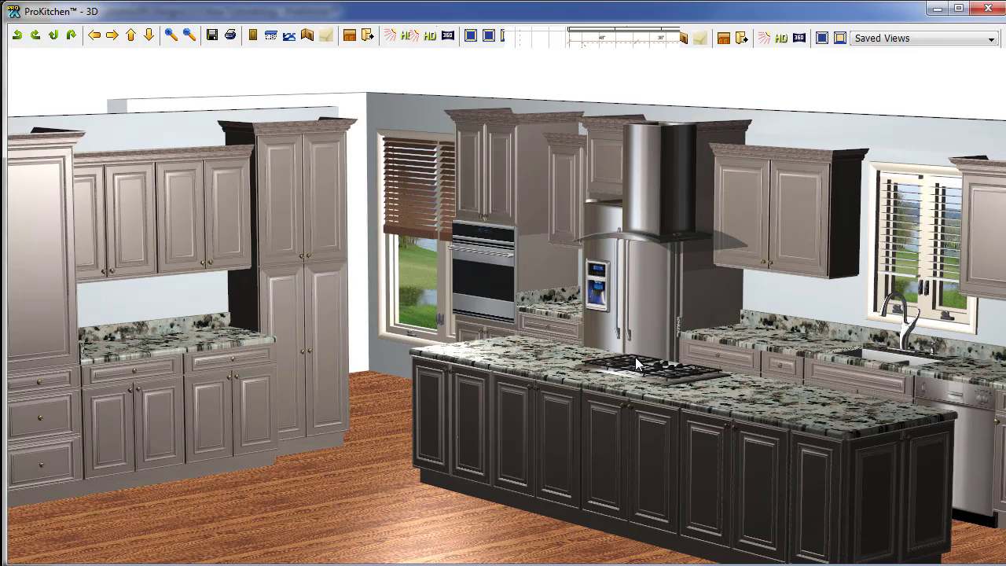
In the HD render settings, set countertop and floor covering gloss to semi-glossy and brighten the scene light.
click(408, 36)
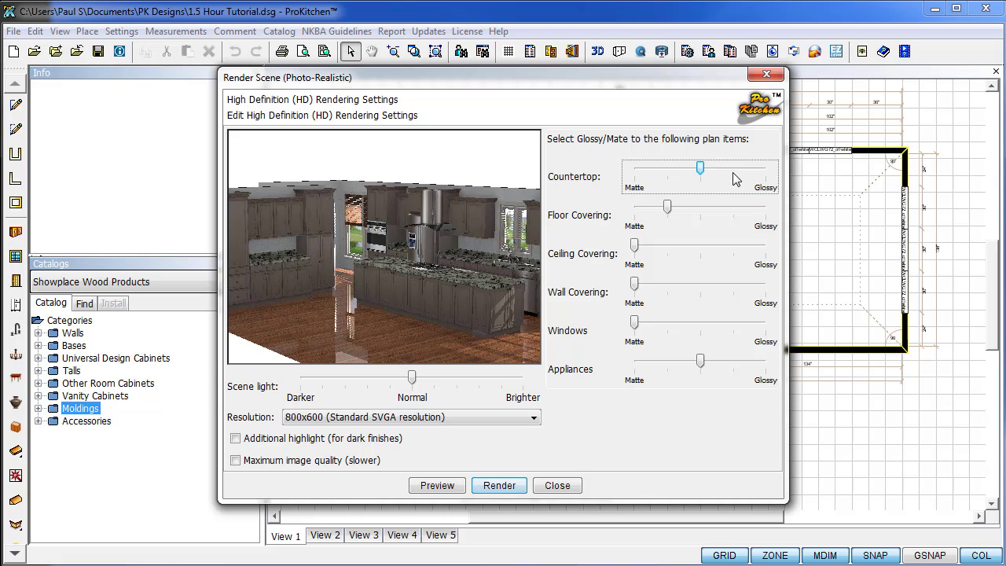
drag(699, 165, 739, 182)
drag(668, 211, 691, 228)
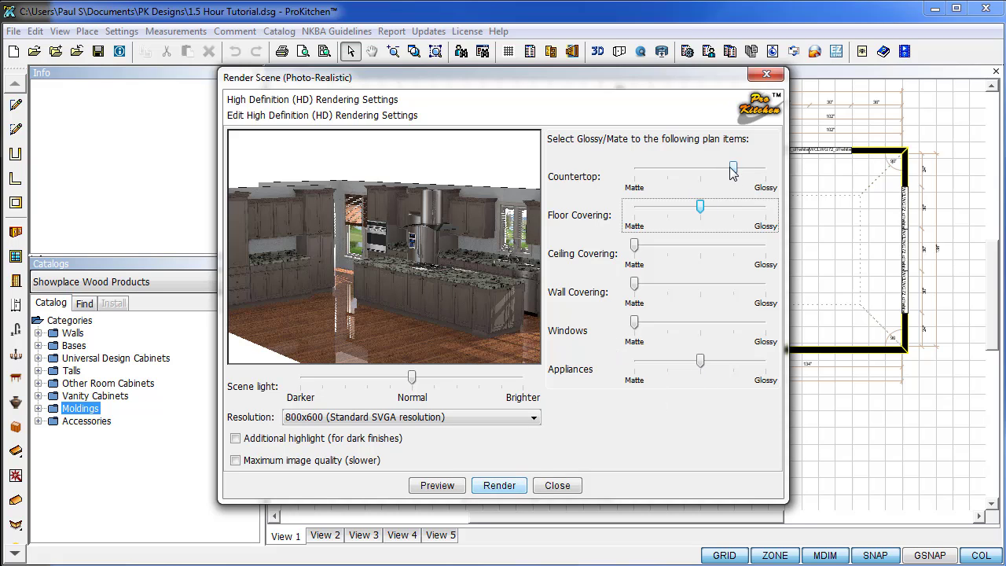
drag(733, 169, 701, 170)
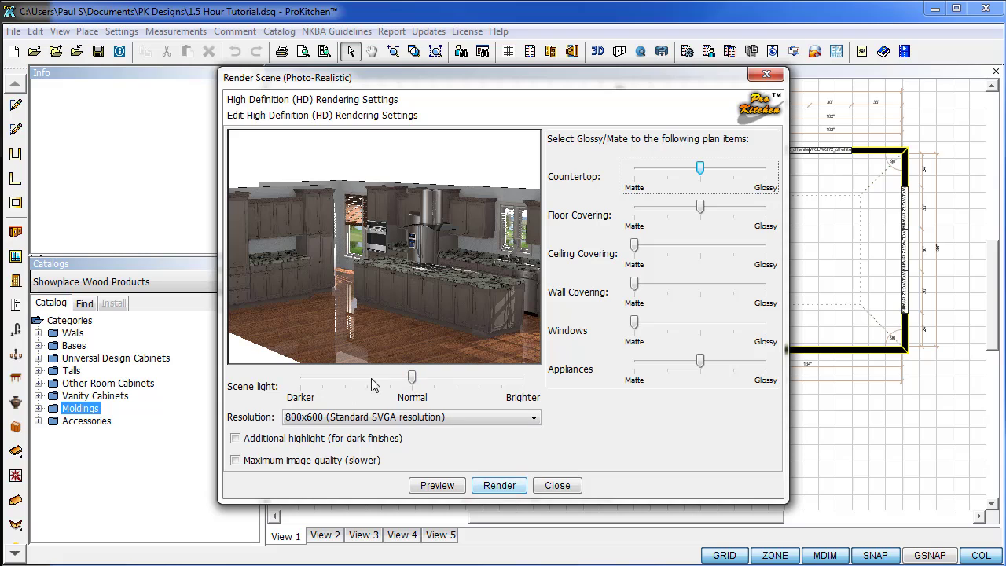
drag(414, 377, 460, 397)
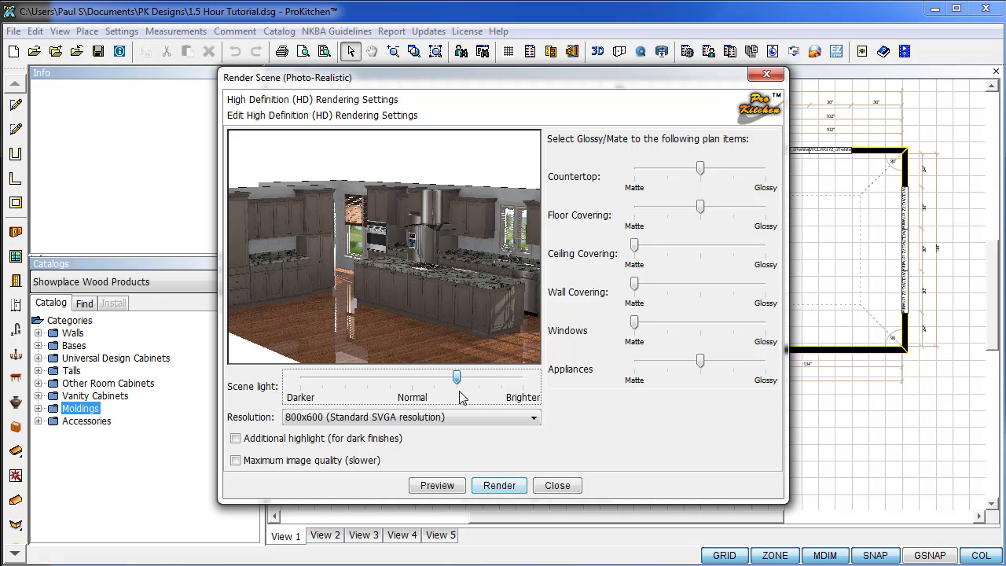
Keep 800x600 resolution, enable Additional highlight for dark finishes, and start the photo-realistic render.
click(356, 420)
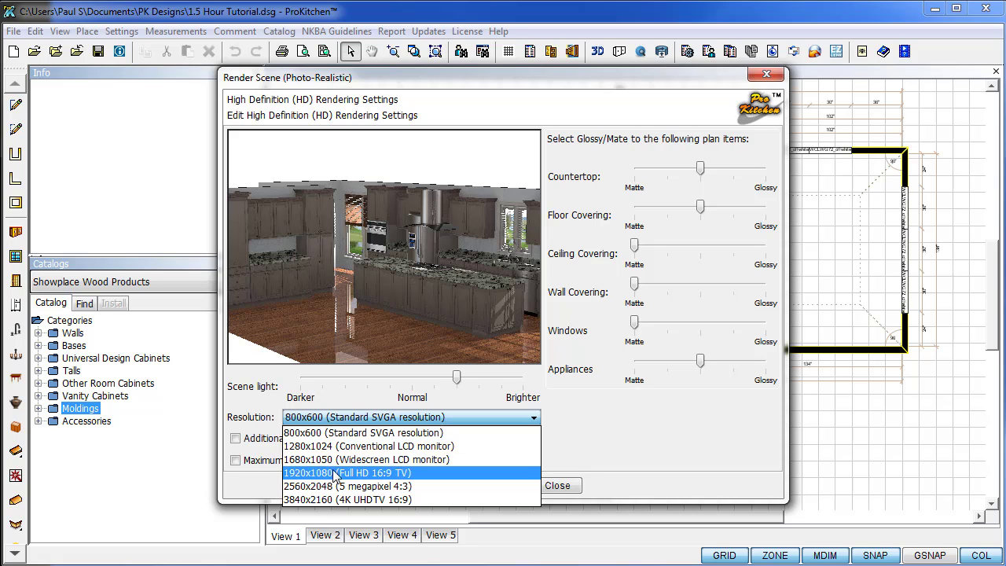
click(332, 434)
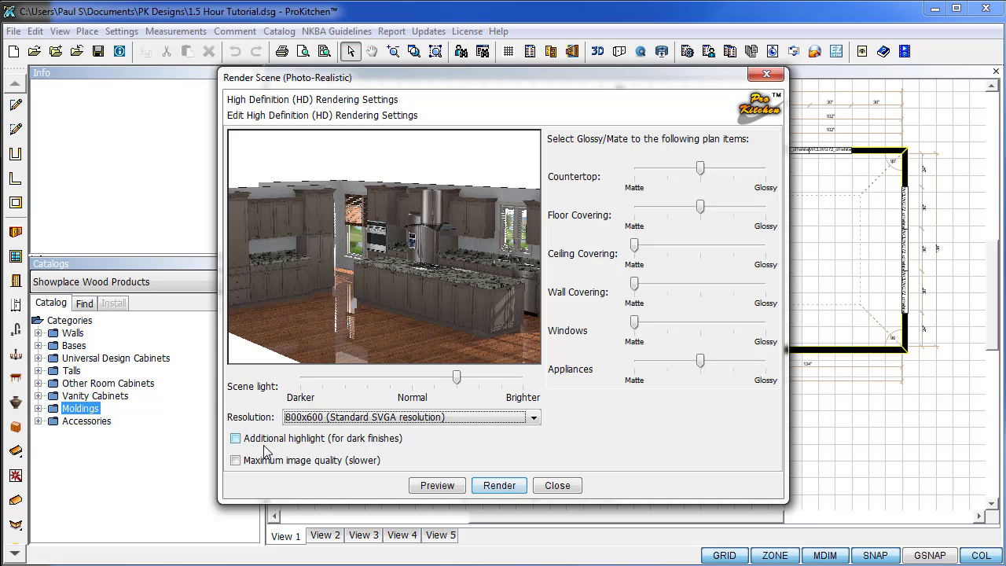
click(236, 440)
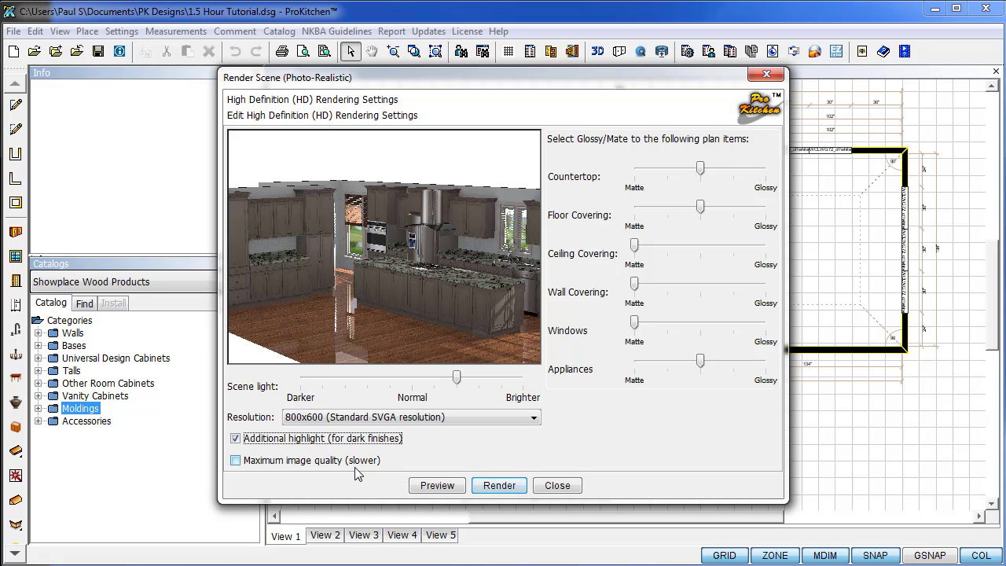
click(498, 485)
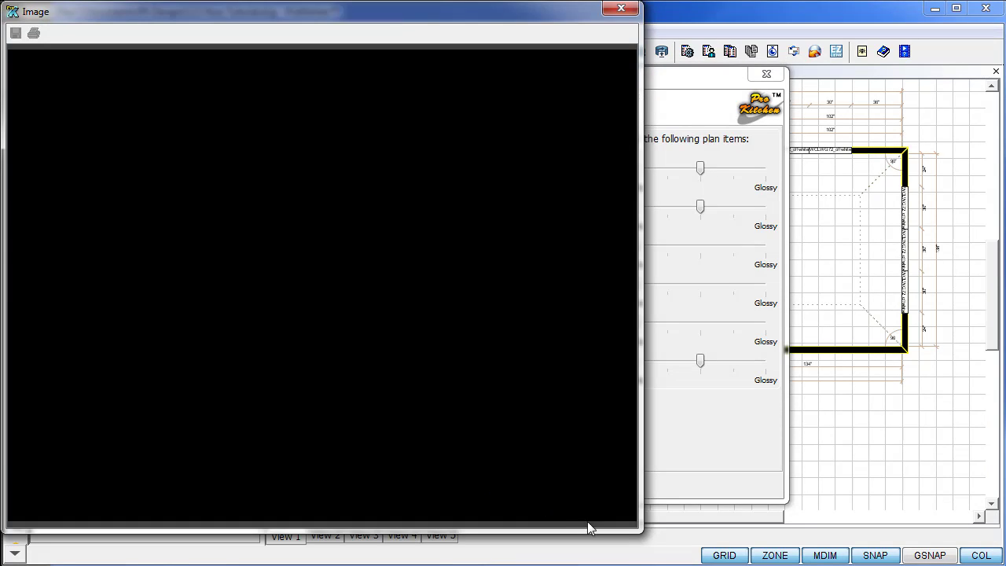
Enlarge the render Image window to full screen, then close the Render Scene dialog when rendering finishes.
drag(633, 533, 1005, 565)
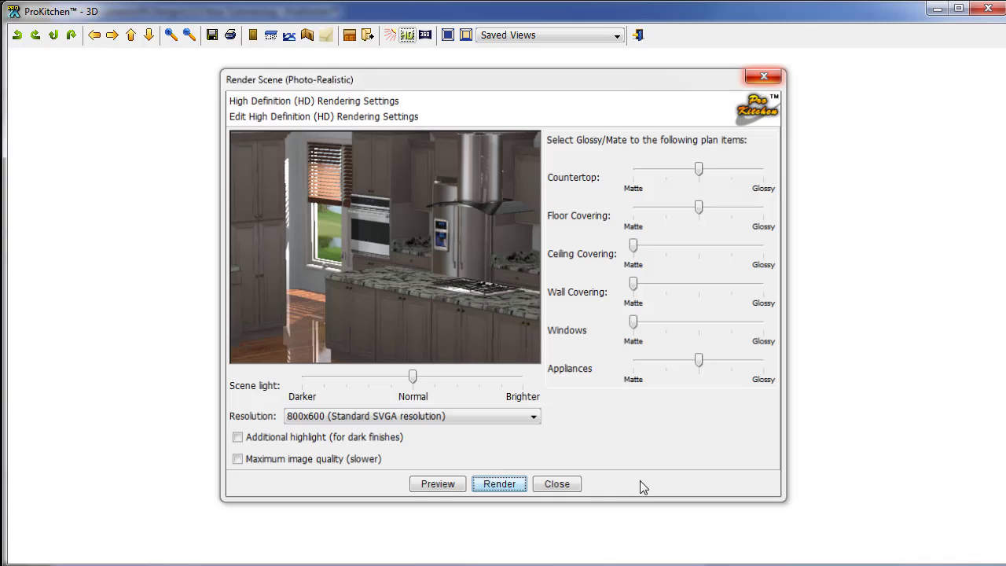
click(557, 485)
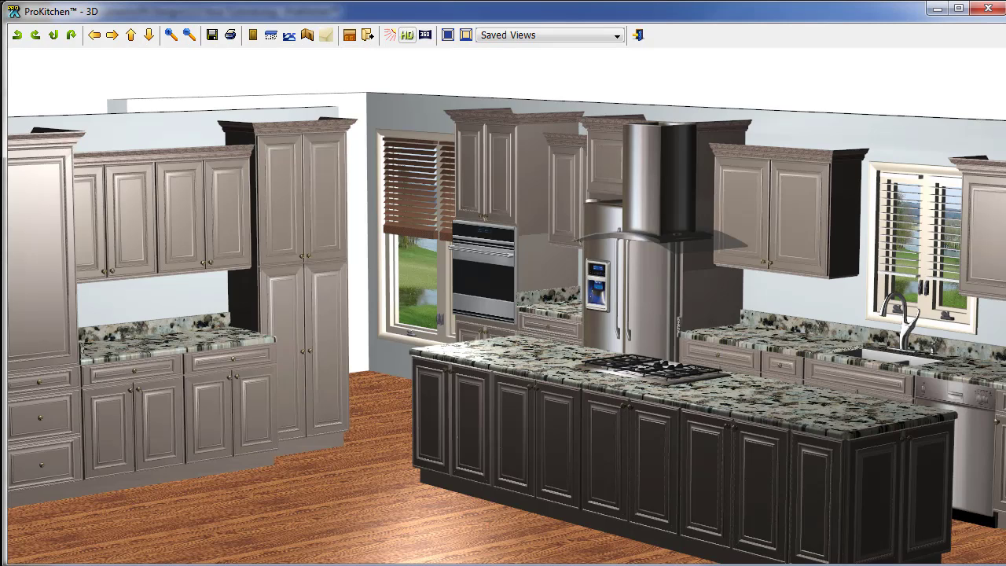
Create a Center Position, Standard quality 3072x1536 panorama named 1.5_Hour_Tutorial.
click(425, 36)
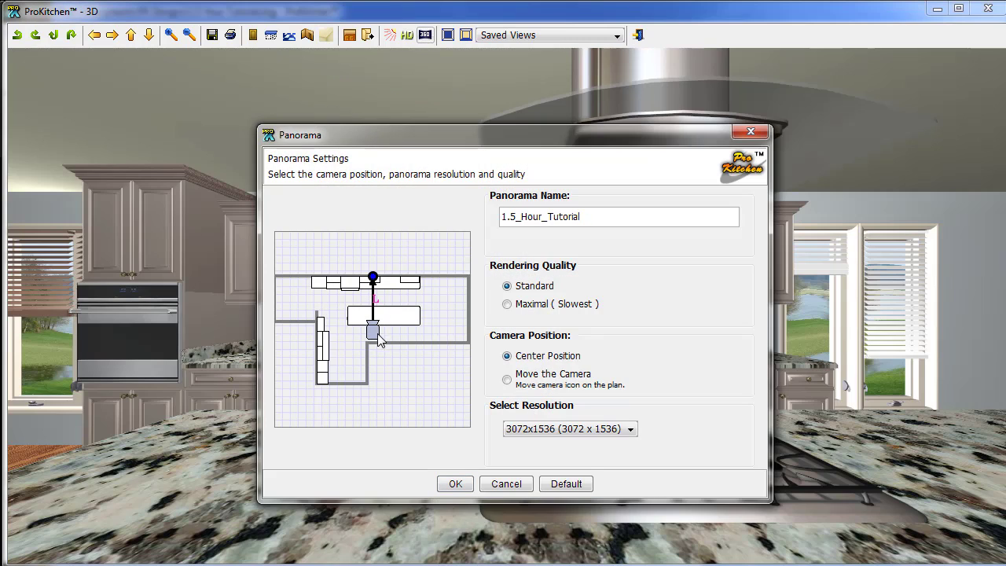
click(456, 484)
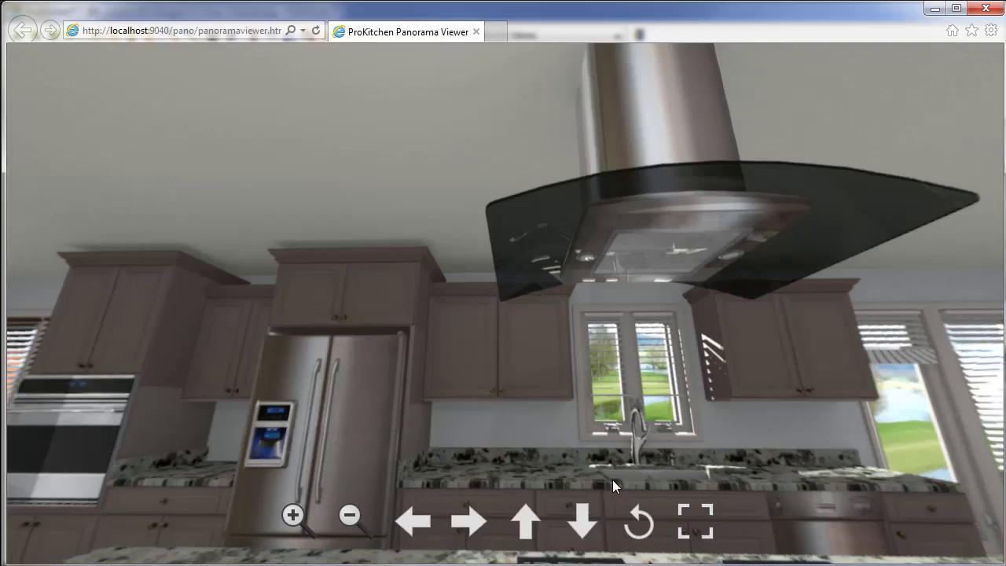
Rotate the panorama past the island cooktop, fridge, sink and windows, then close the viewer.
drag(613, 480, 591, 330)
drag(504, 328, 585, 358)
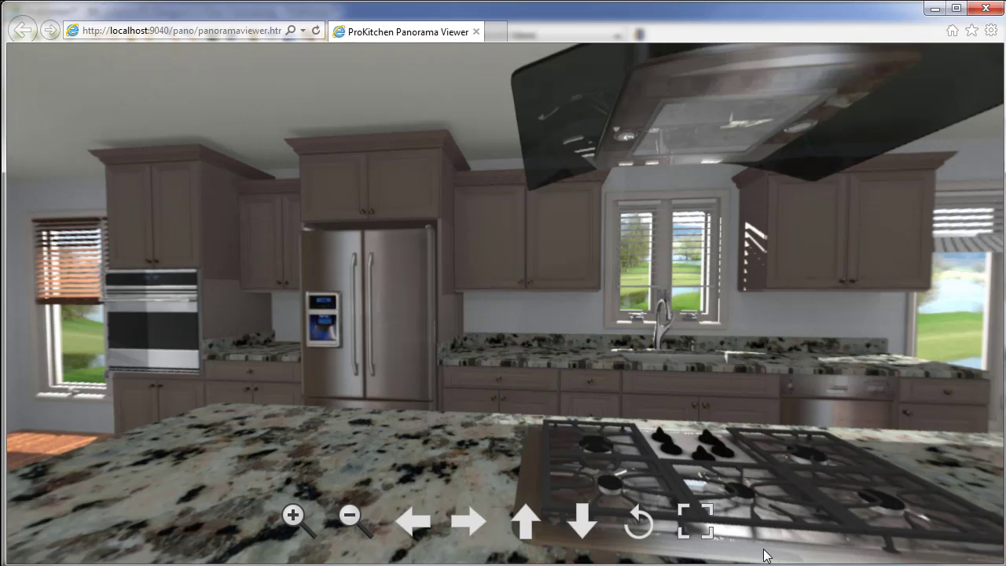
drag(738, 470, 645, 395)
drag(734, 368, 692, 387)
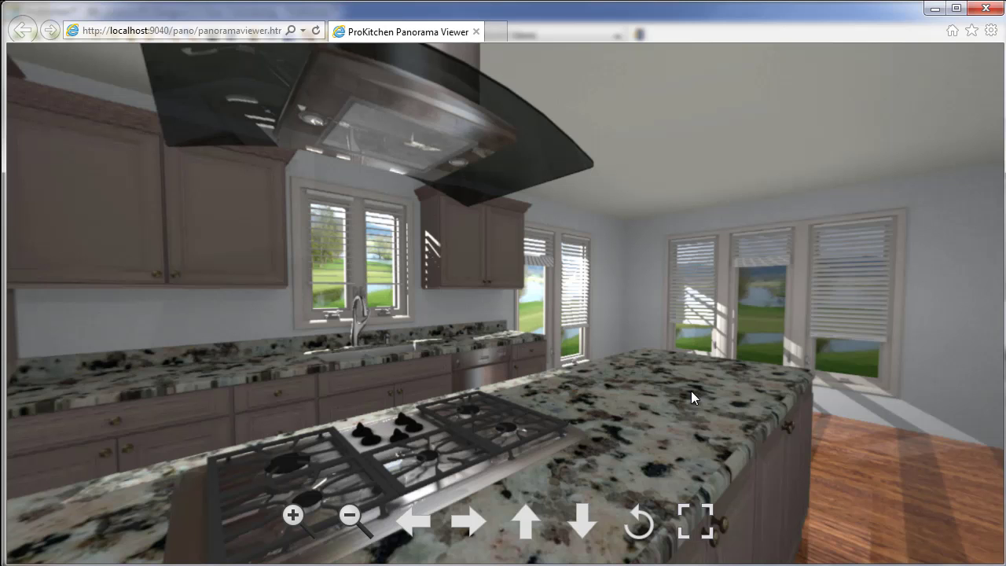
drag(758, 377, 647, 385)
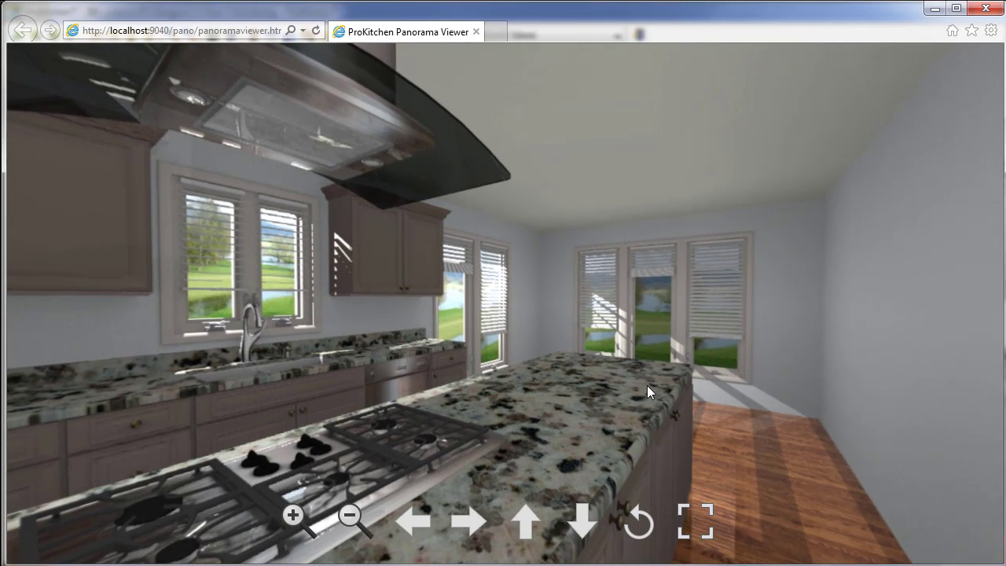
click(987, 7)
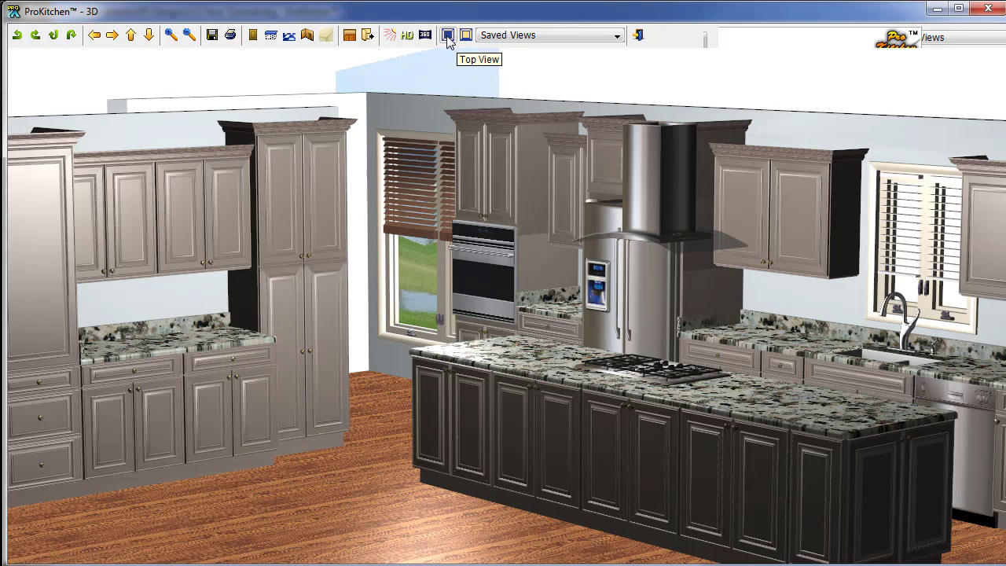
Switch the 3D window to Top View to see the whole kitchen from above.
click(447, 35)
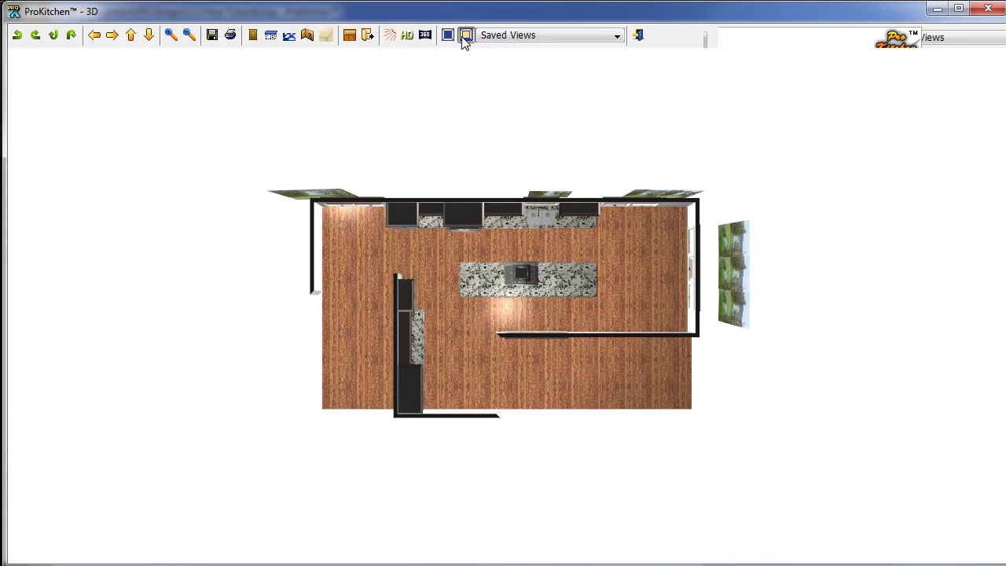
Show the Wall 1 saved view, zoom in toward the island, then pick the next saved wall view.
click(488, 36)
click(491, 60)
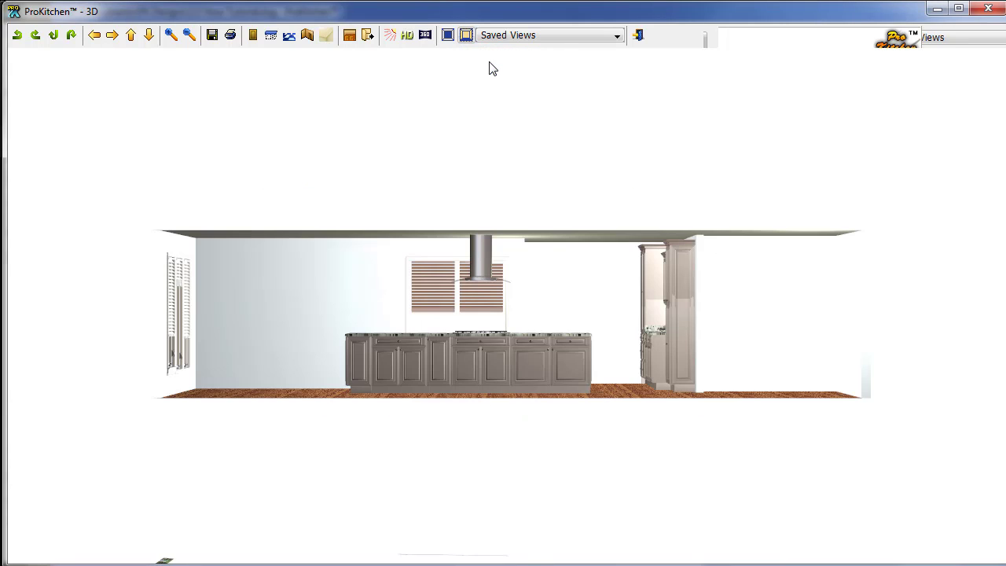
scroll(442, 289, up, 3)
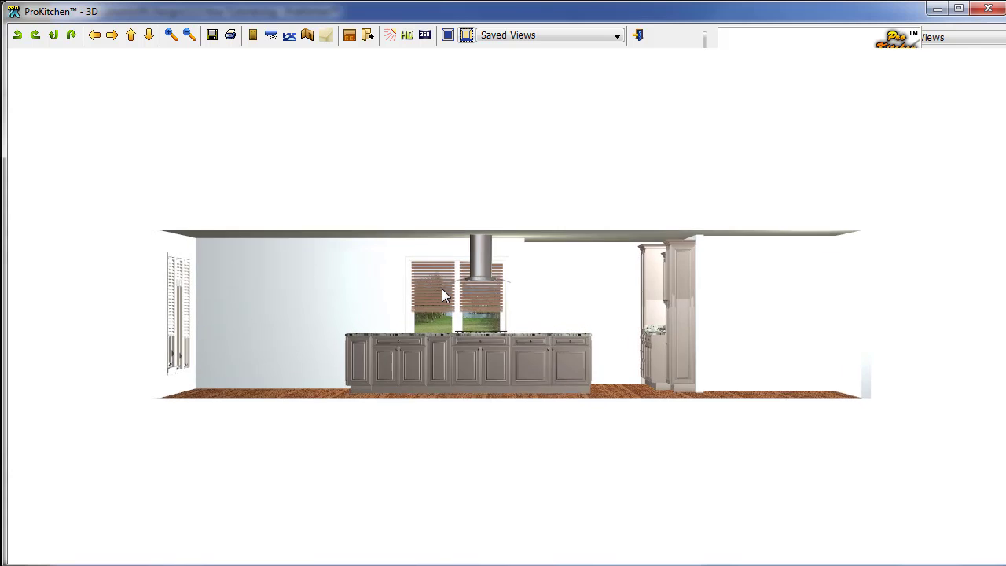
scroll(442, 294, up, 5)
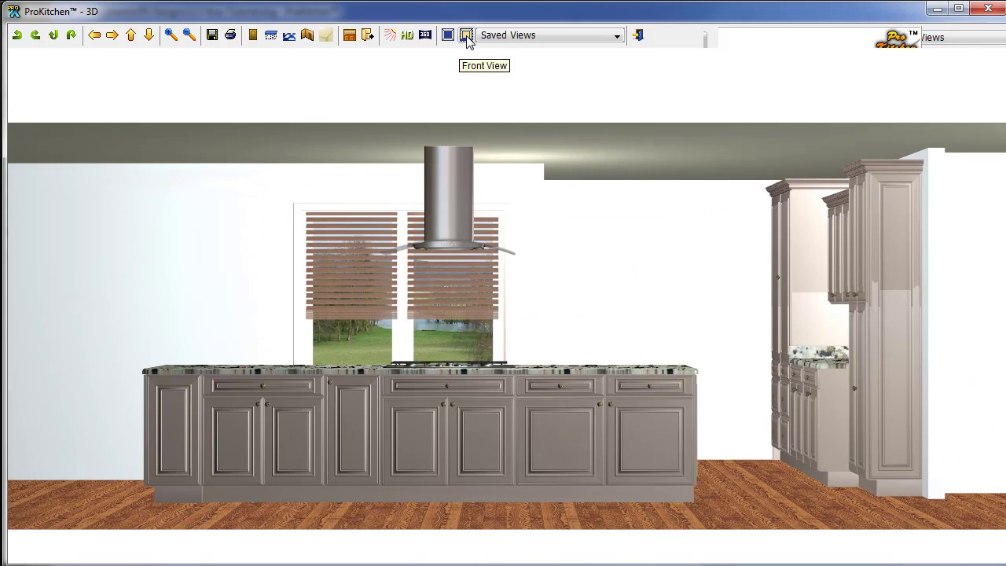
click(482, 35)
click(494, 73)
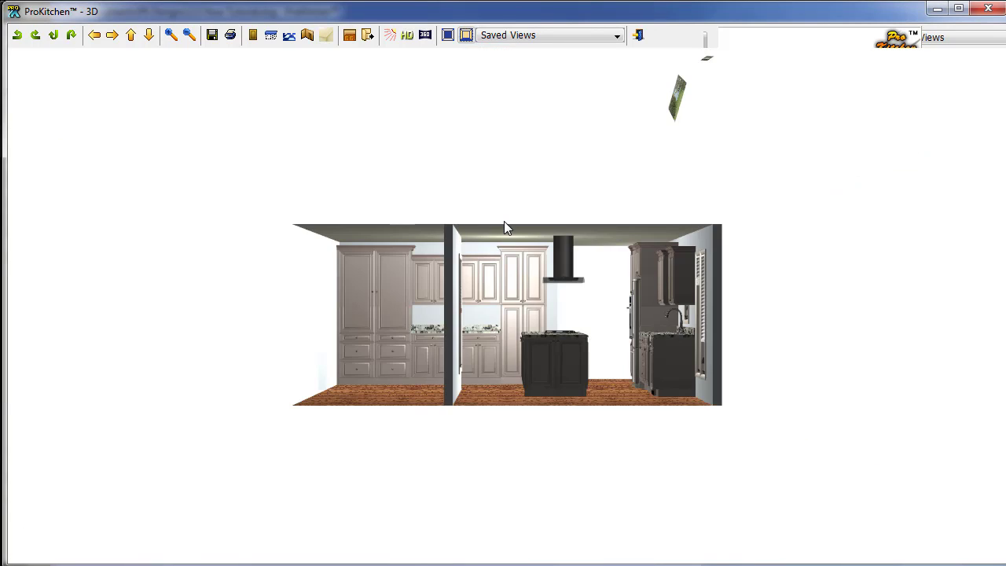
Show the Sink Wall saved view and bring up the Save/Restore Scene View list.
click(476, 37)
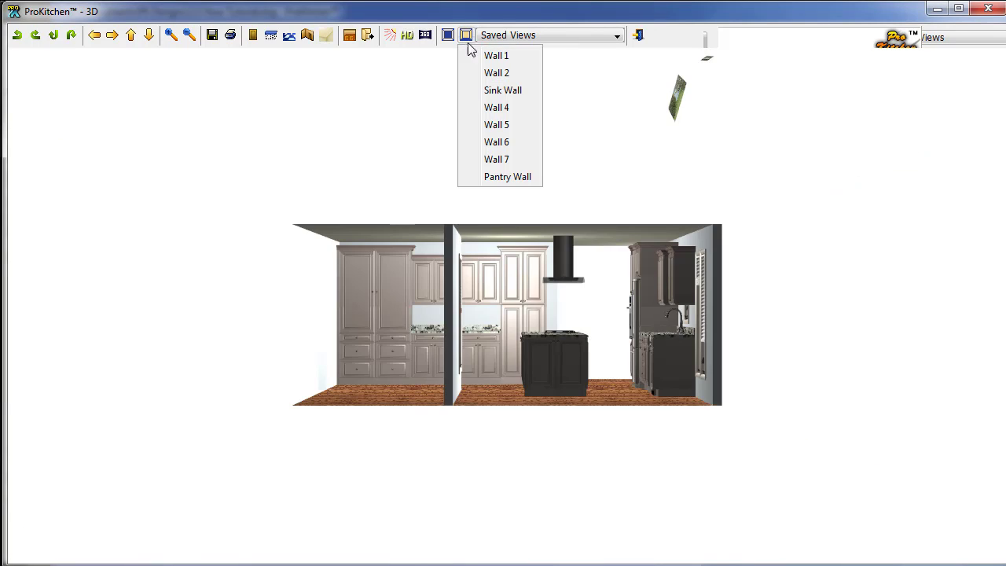
click(504, 89)
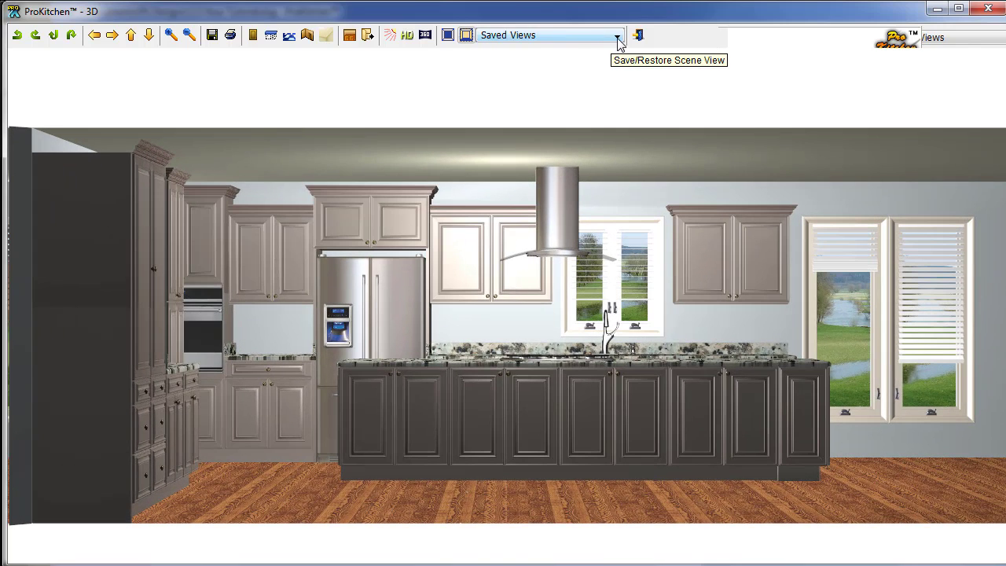
click(618, 36)
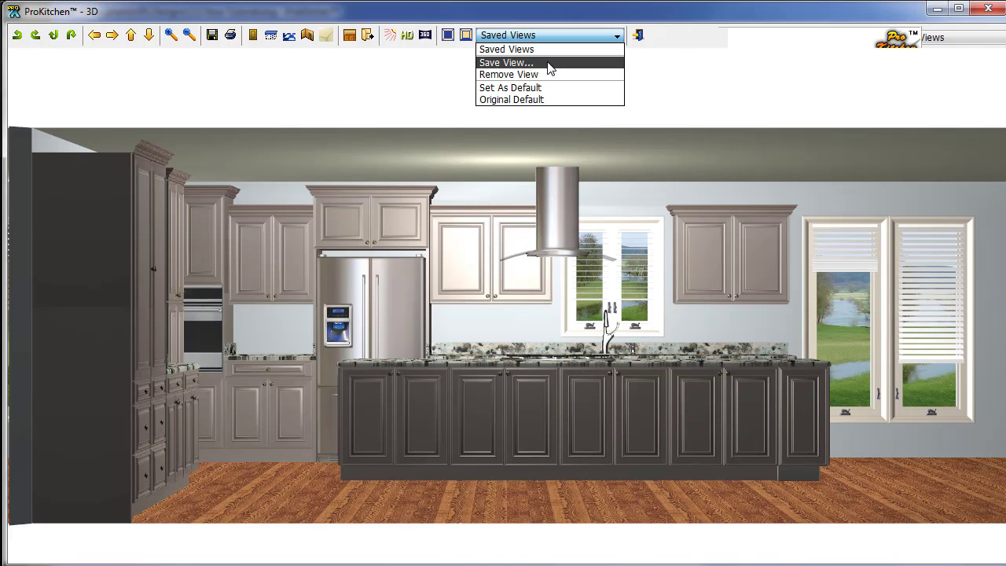
Dismiss the Save/Restore list and close the 3D window to return to the floor plan.
click(699, 81)
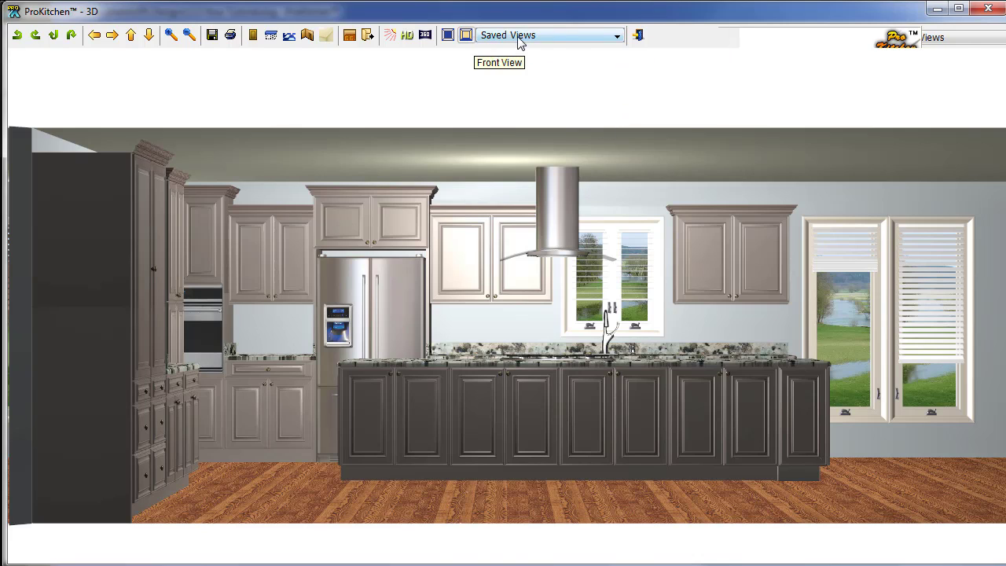
click(993, 10)
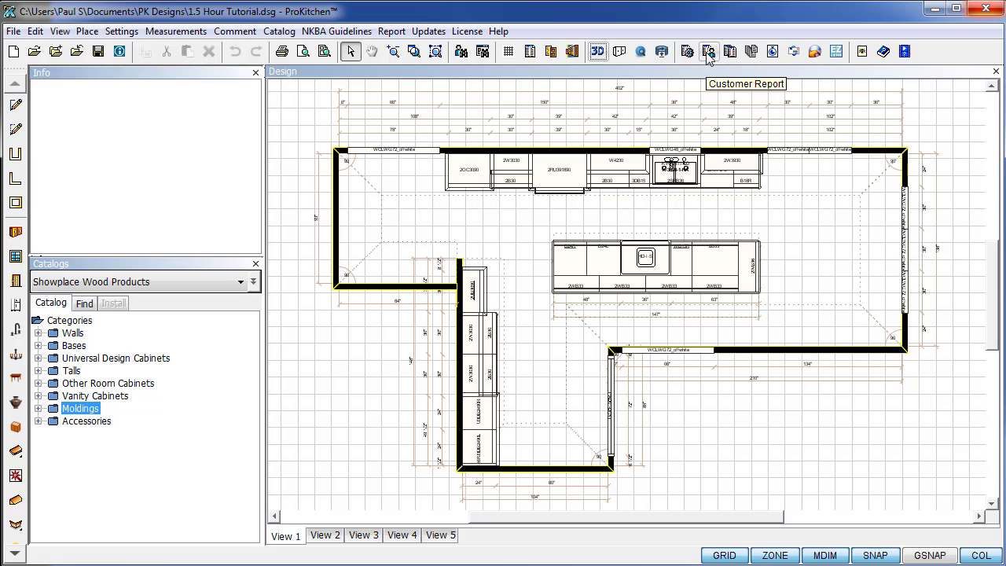
In Customer Report catalog settings, enter 0 for sales tax, design charge and installation, and set Discount 2 to None.
click(708, 52)
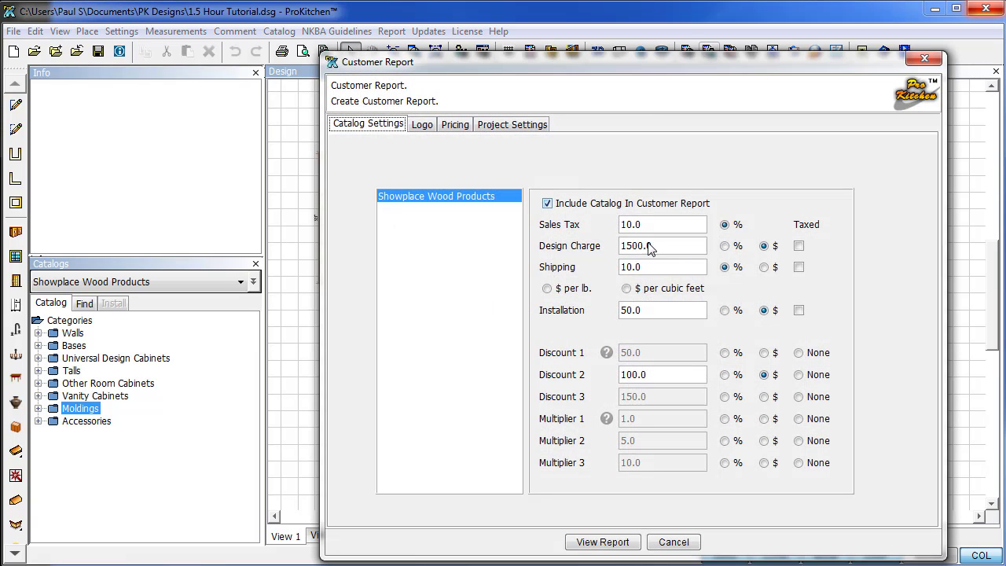
drag(659, 229, 618, 225)
text(0)
drag(659, 250, 619, 269)
text(0)
text(0)
drag(651, 313, 609, 307)
text(0)
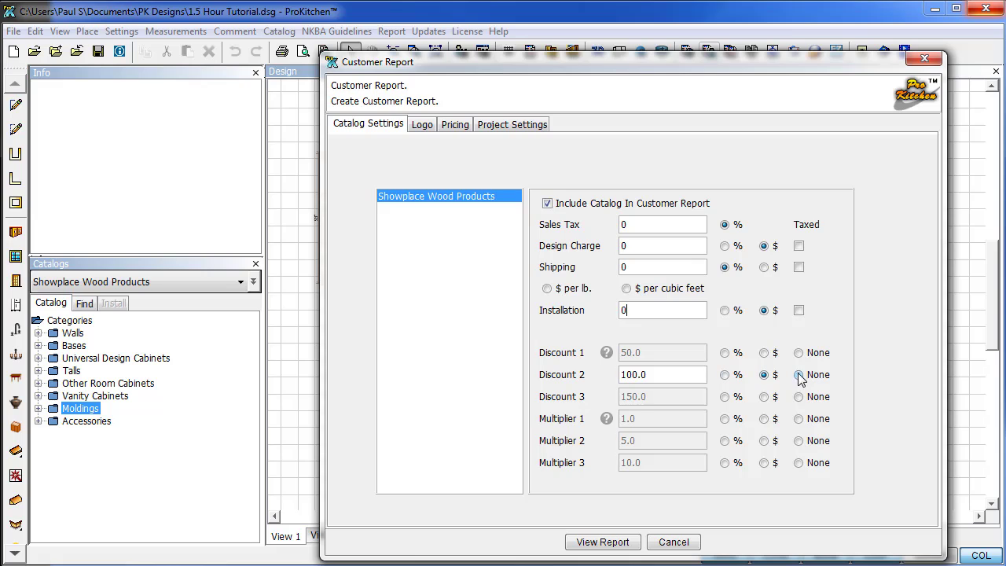
click(799, 376)
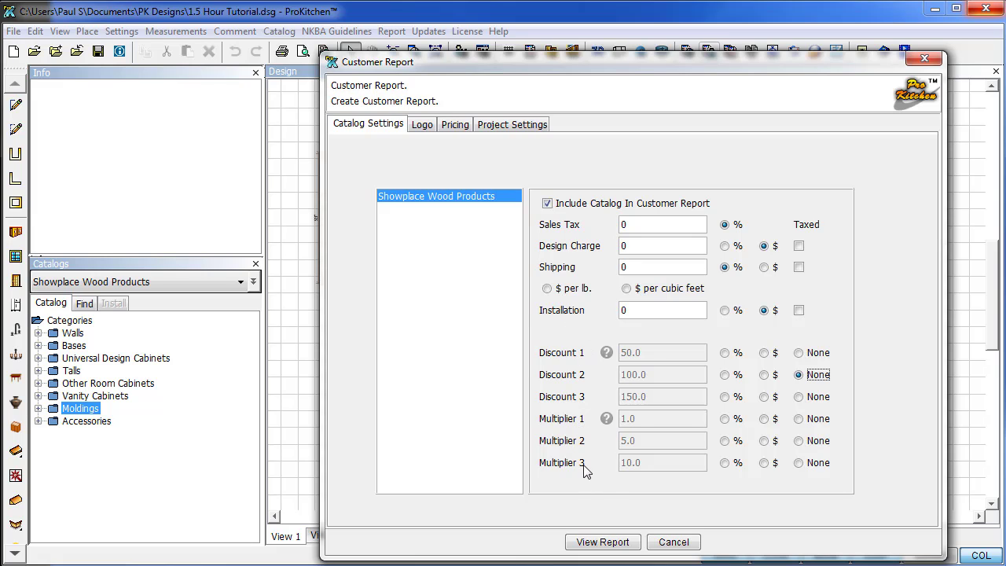
mouse_move(608, 355)
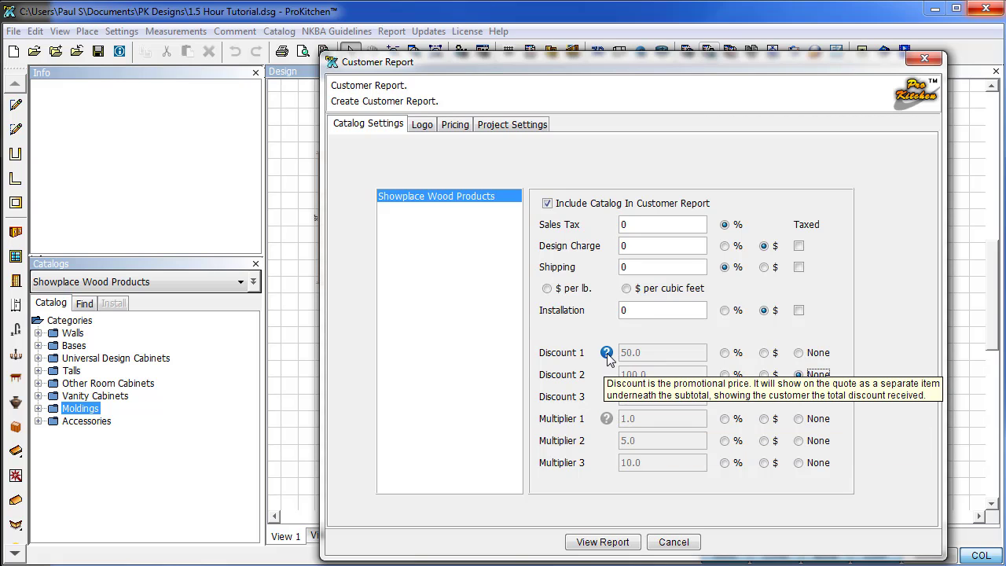
mouse_move(607, 420)
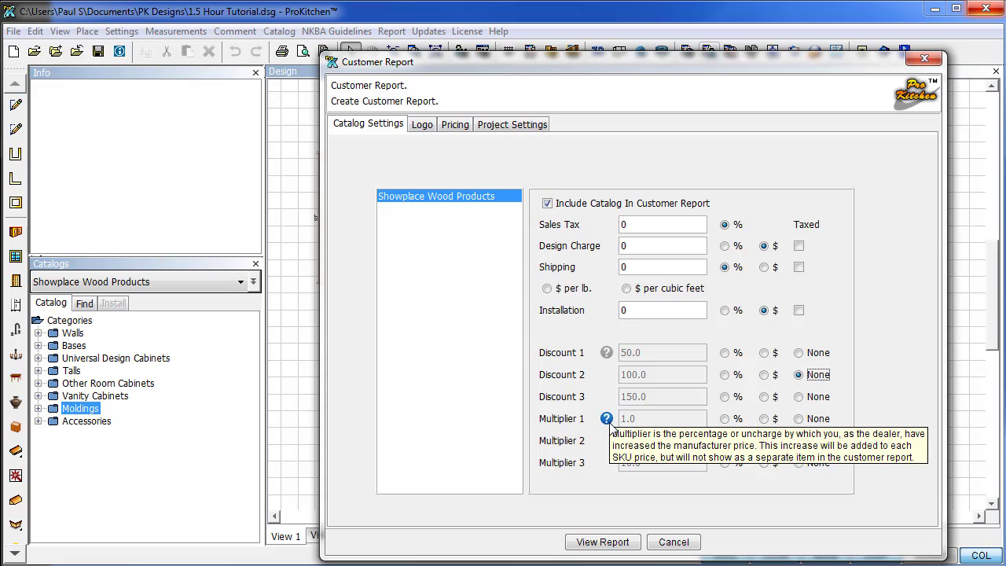
On the Pricing tab, give cabinet U3DB2490L an installation charge of 1500.00.
click(422, 124)
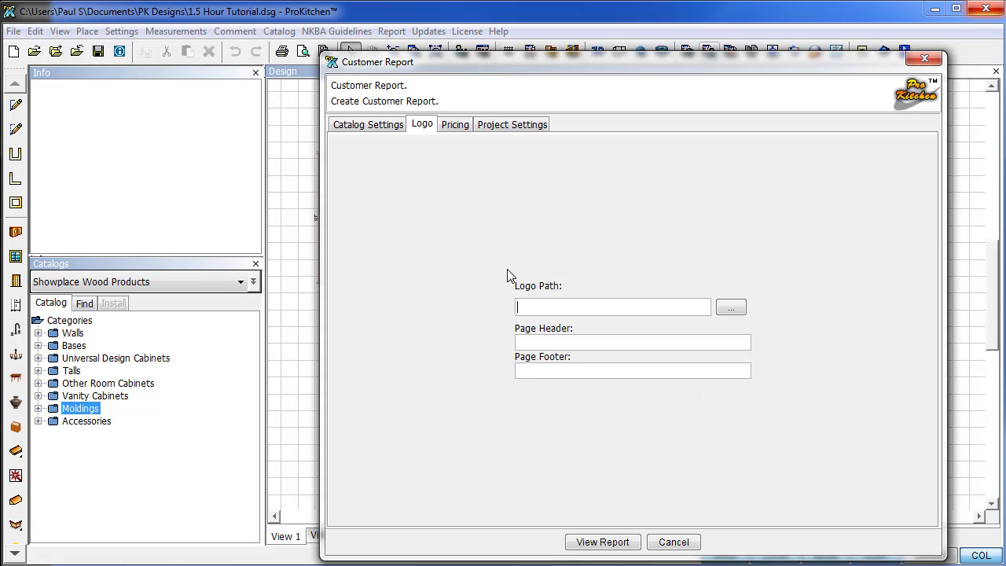
click(454, 126)
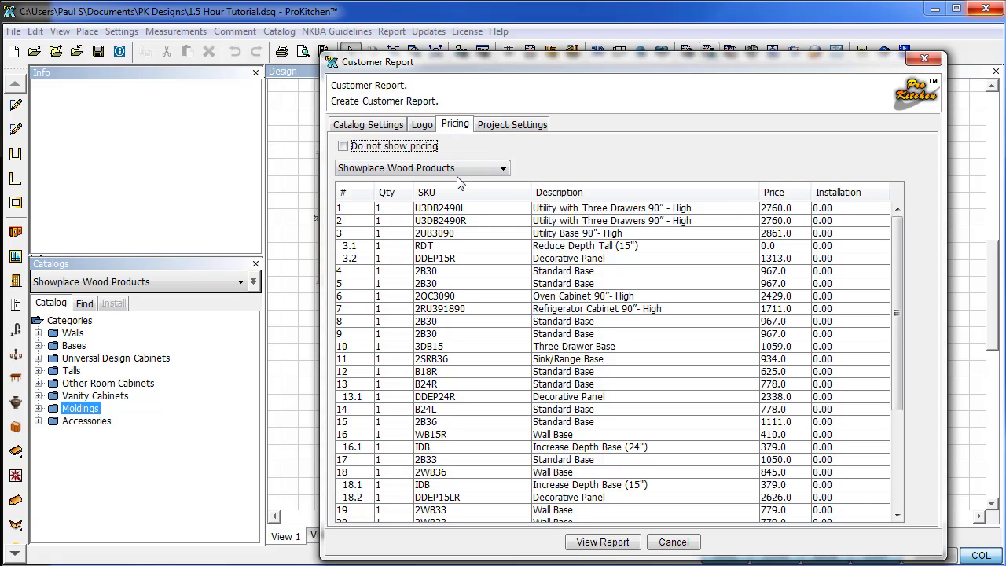
click(835, 210)
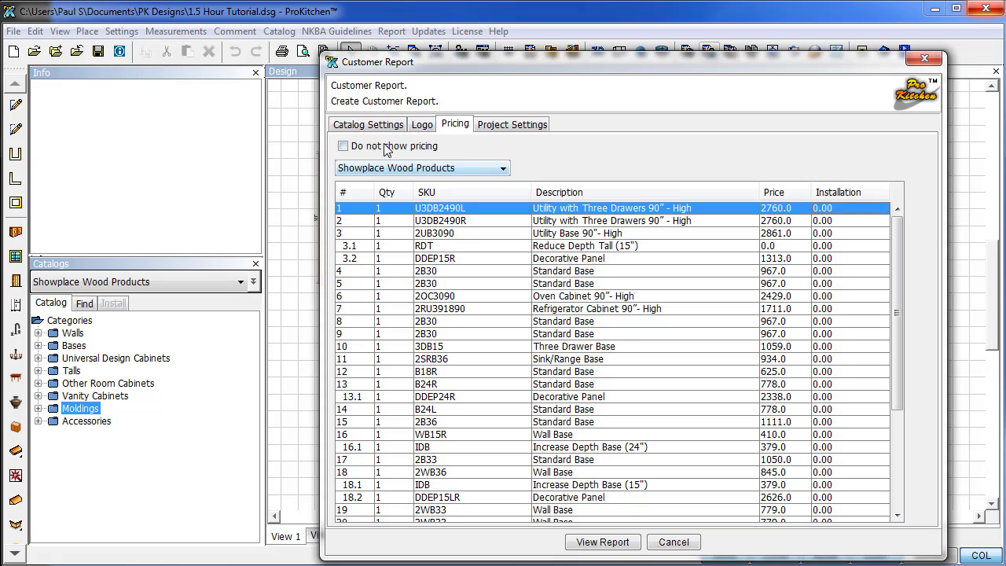
double_click(838, 210)
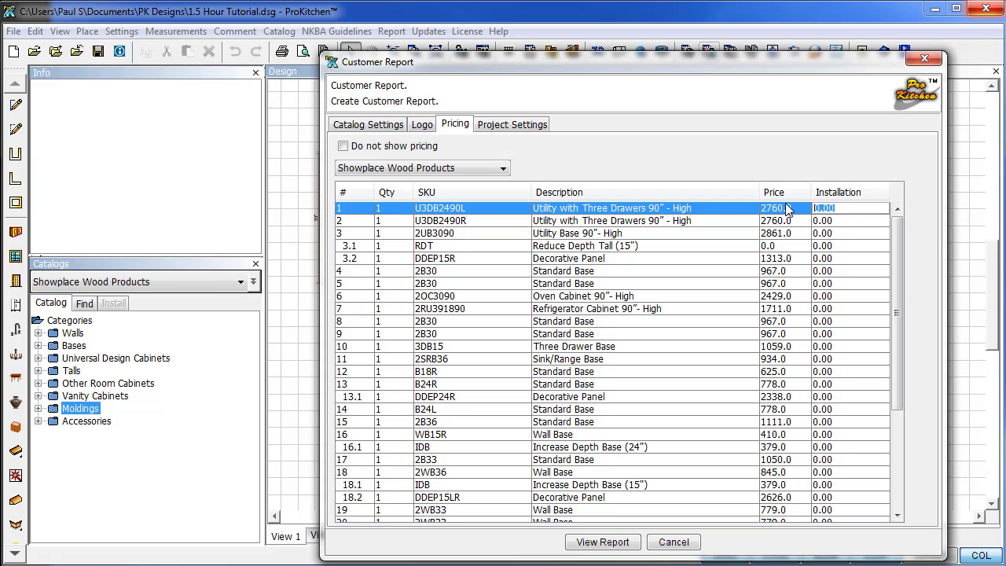
text(1500.00)
Review the charge settings and project details, then generate the six-page Customer Order Form report.
click(395, 124)
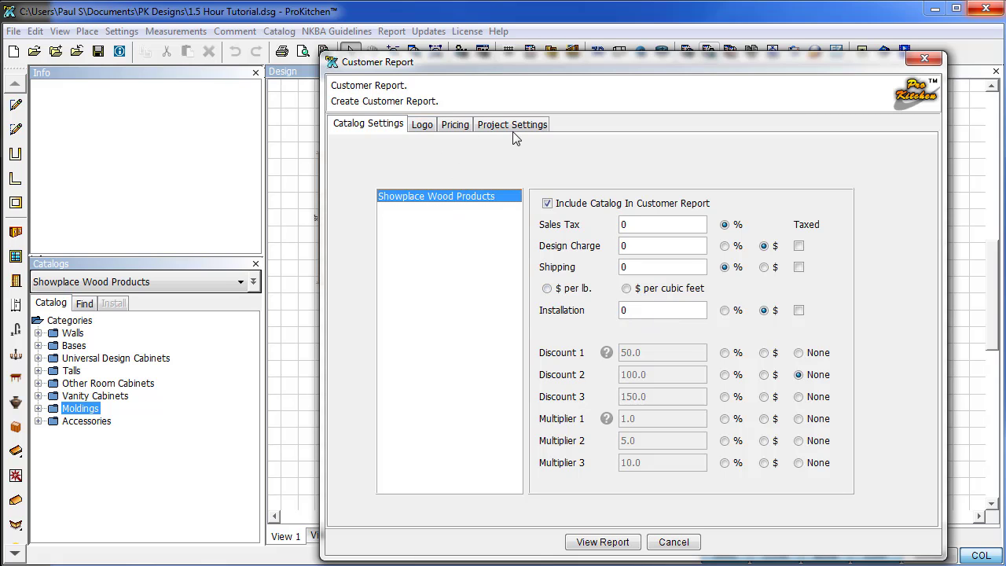
click(456, 126)
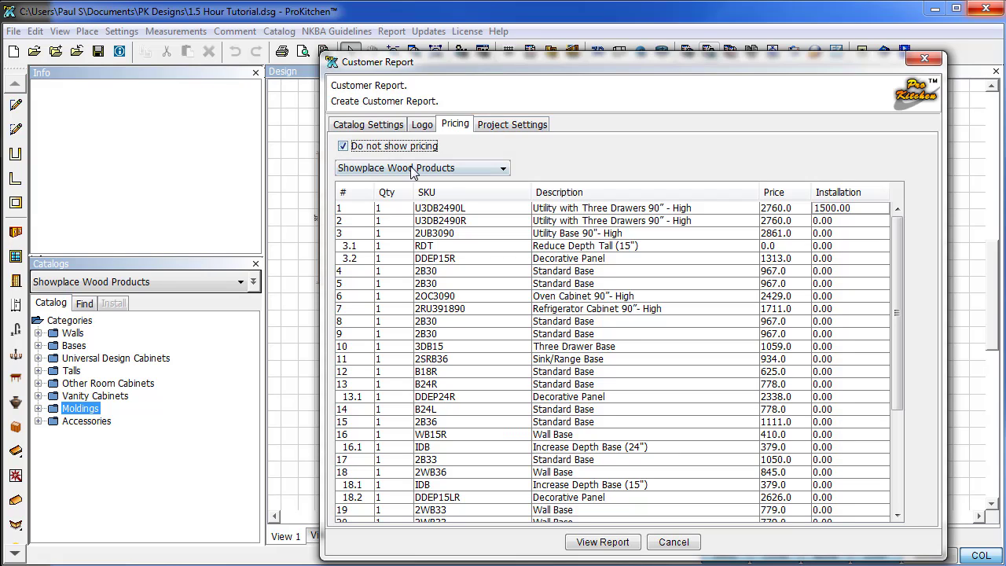
click(507, 128)
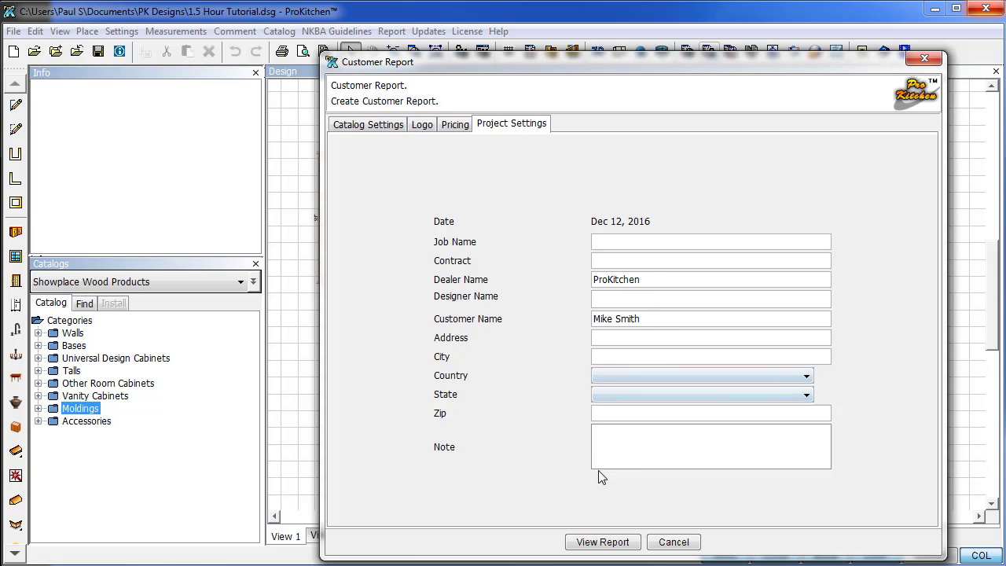
click(599, 542)
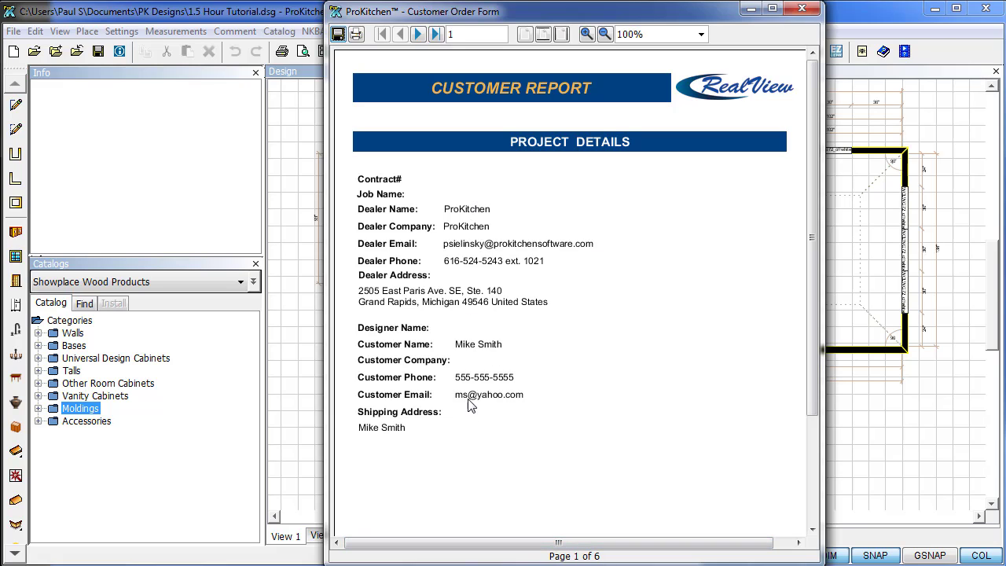
Page through the Customer Order Form, from Products and Price Computation to page 6's Job Total of 48,858.97.
click(419, 35)
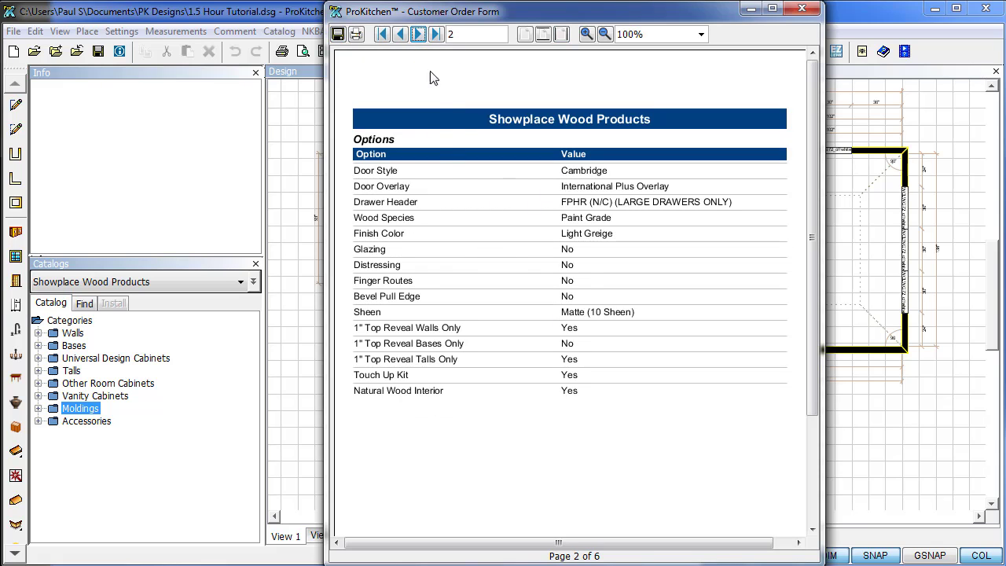
click(419, 35)
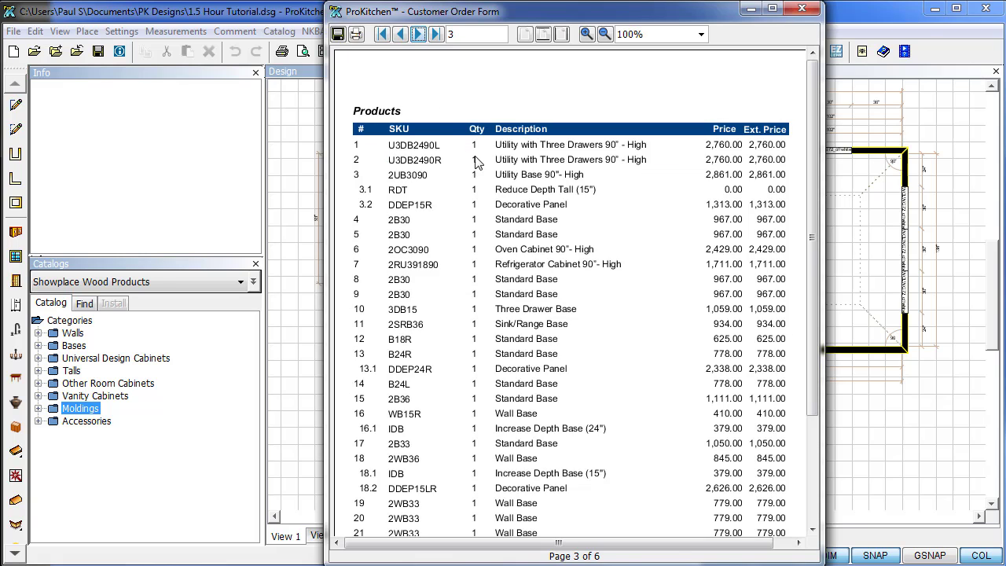
scroll(500, 277, down, 3)
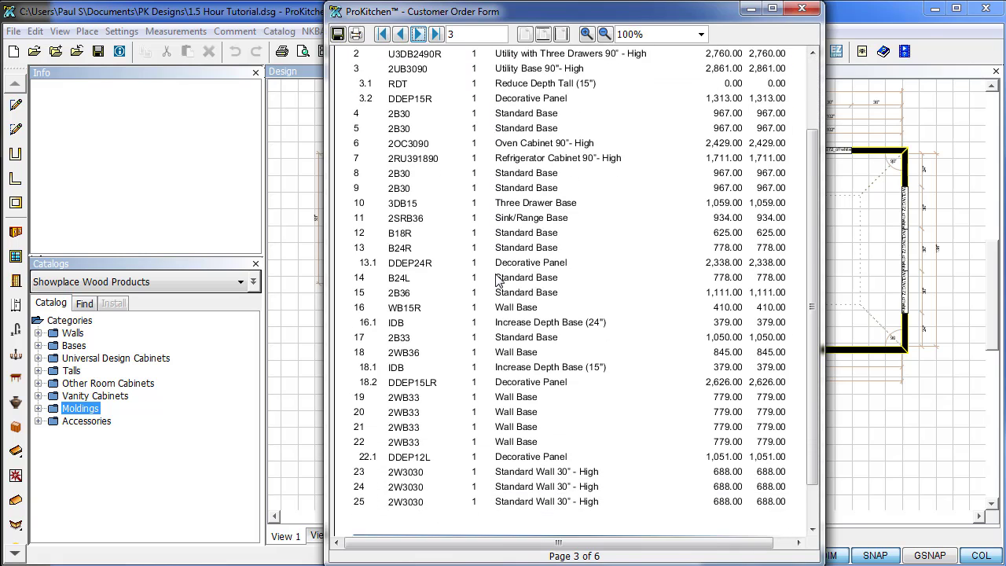
scroll(498, 280, down, 1)
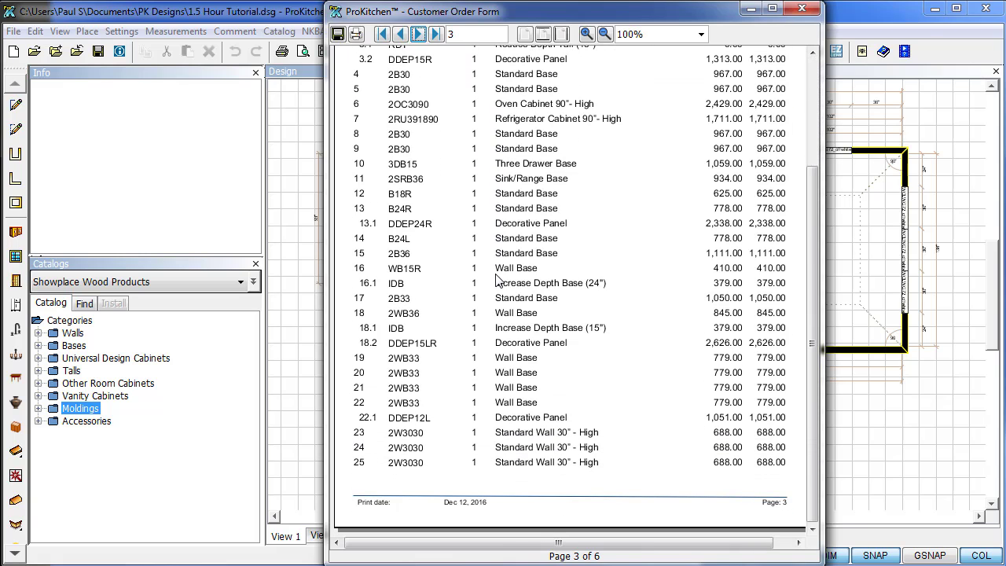
click(419, 34)
scroll(464, 132, up, 1)
scroll(464, 133, up, 3)
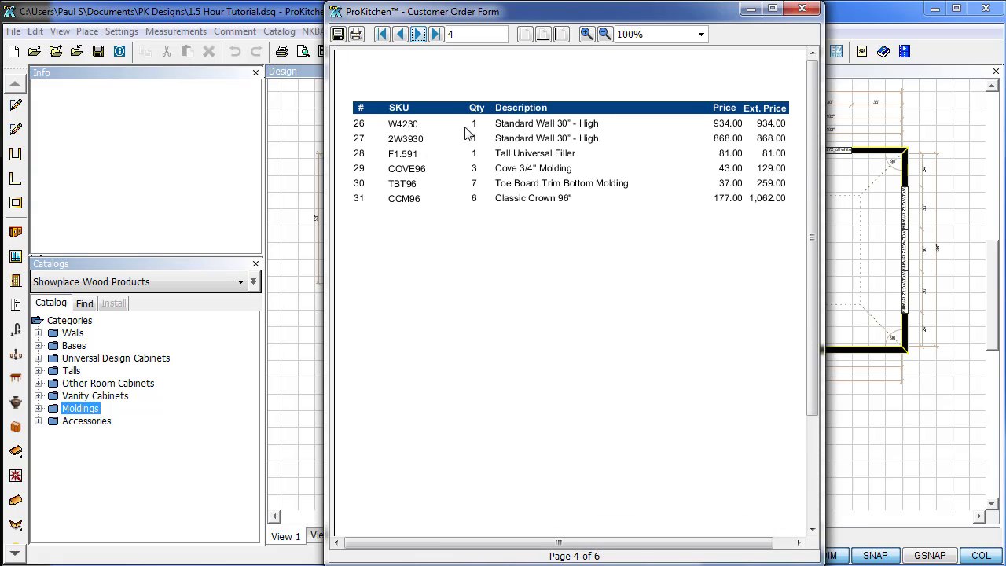
click(419, 34)
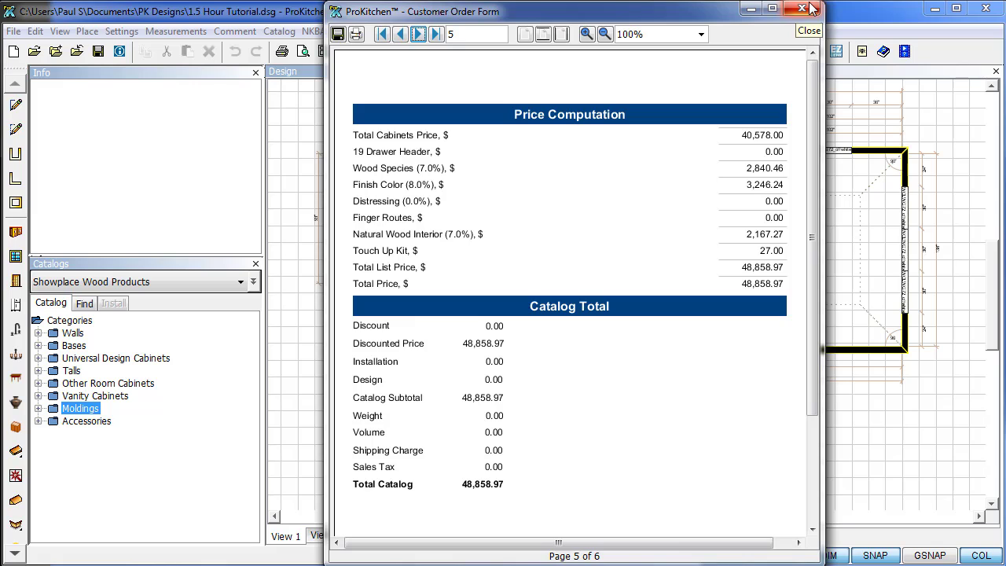
click(418, 34)
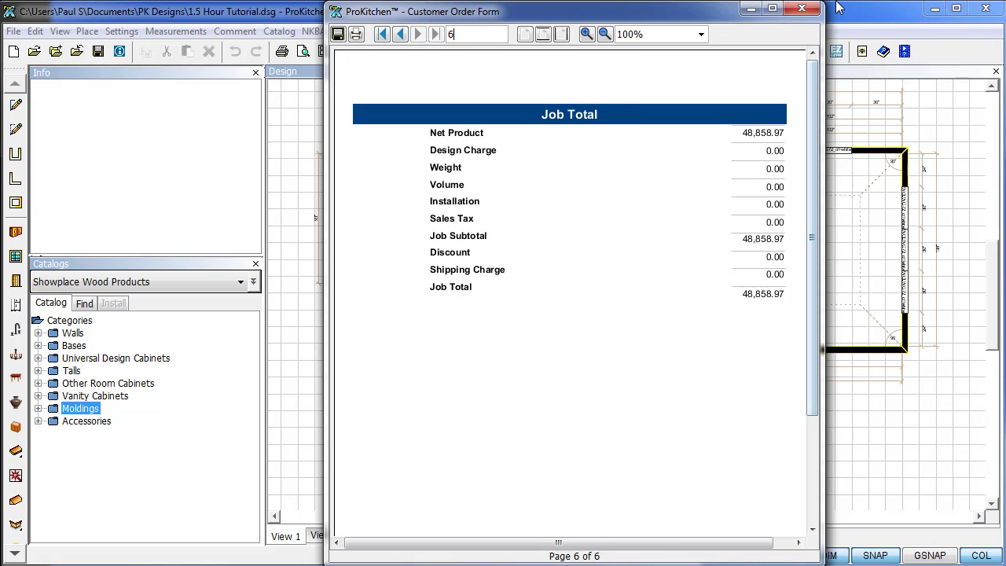
Close the customer order form and start a manufacturer report for Showplace Wood Products.
click(801, 8)
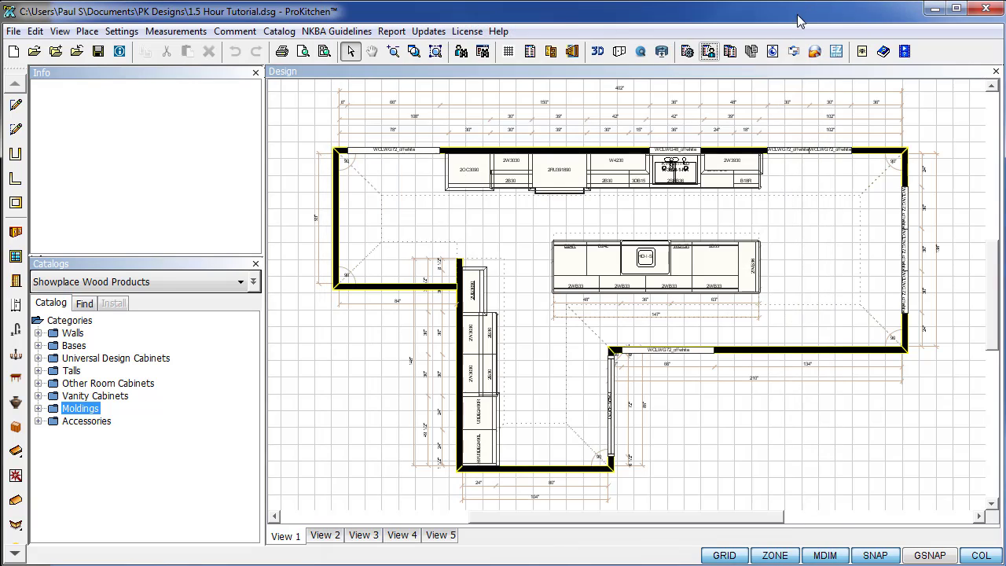
click(687, 52)
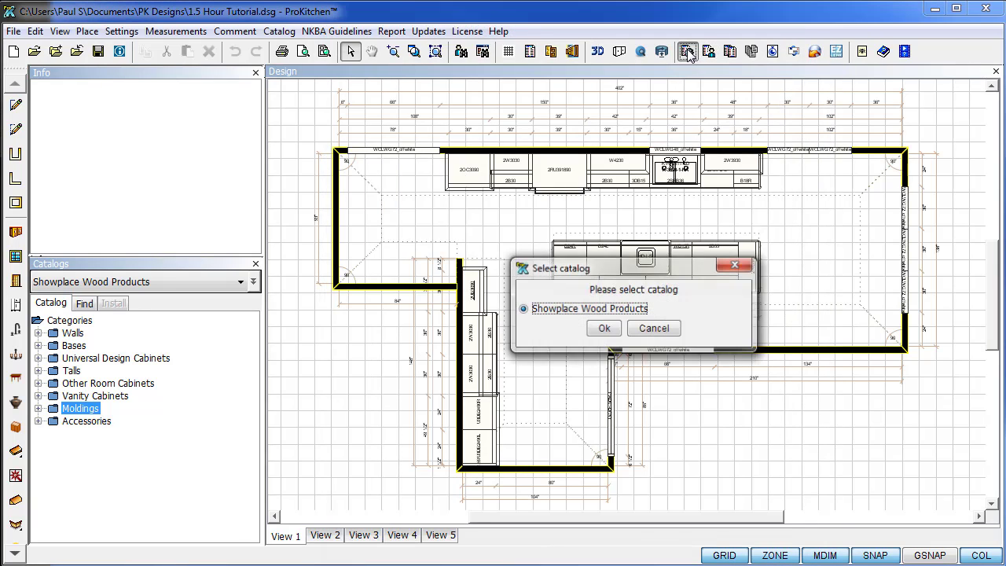
click(605, 329)
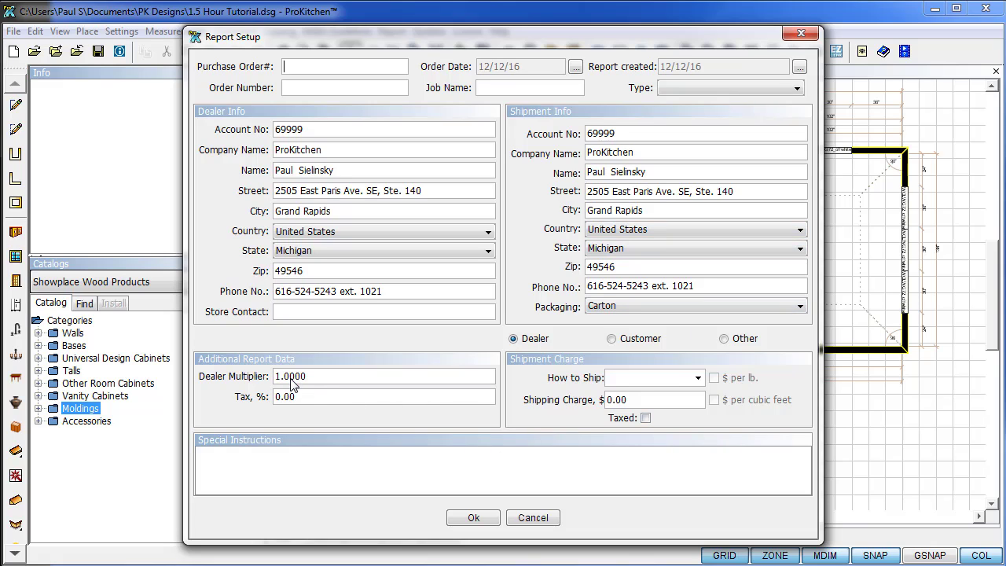
Try Truck as the shipping method, reset it to blank, and generate the report.
click(698, 379)
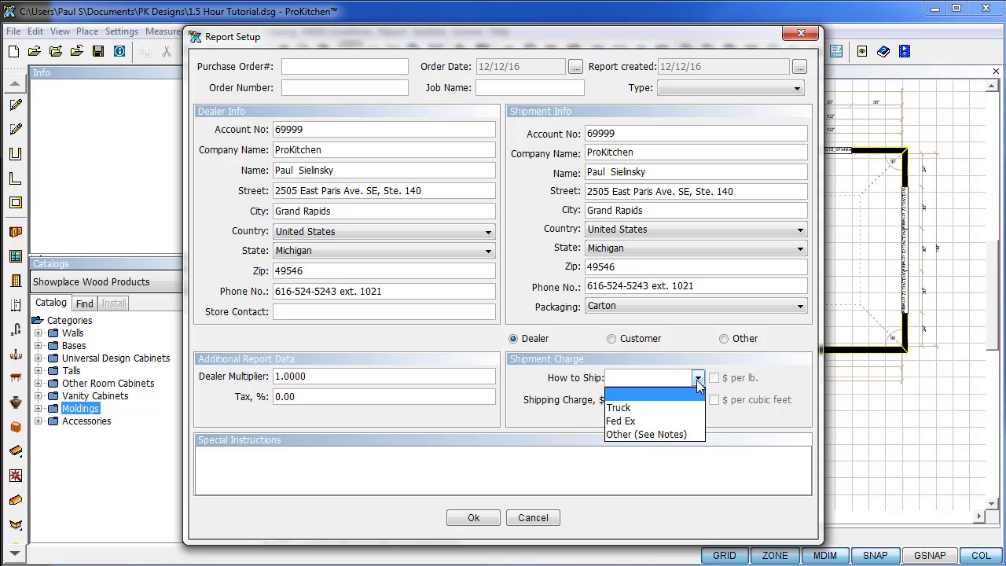
click(667, 407)
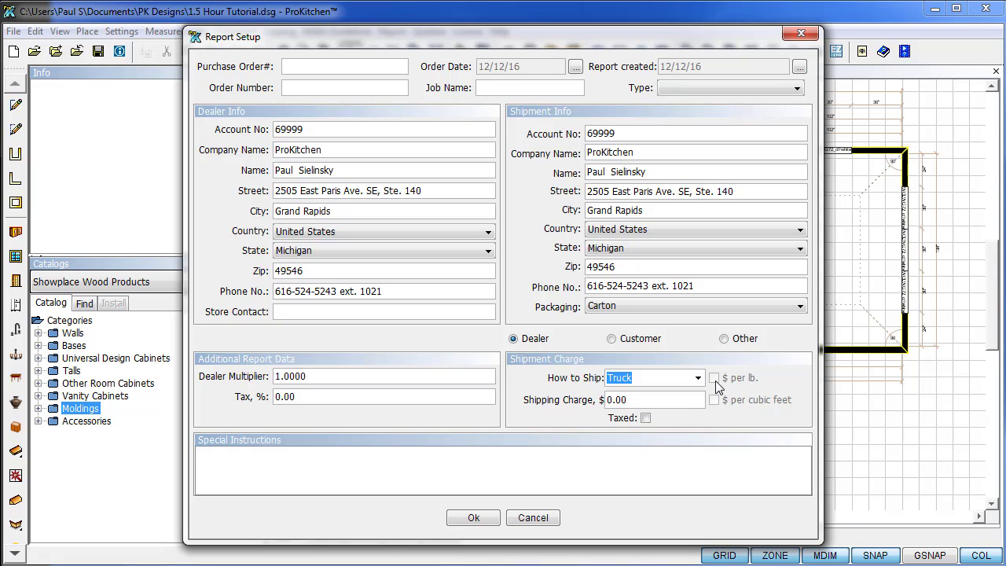
click(697, 378)
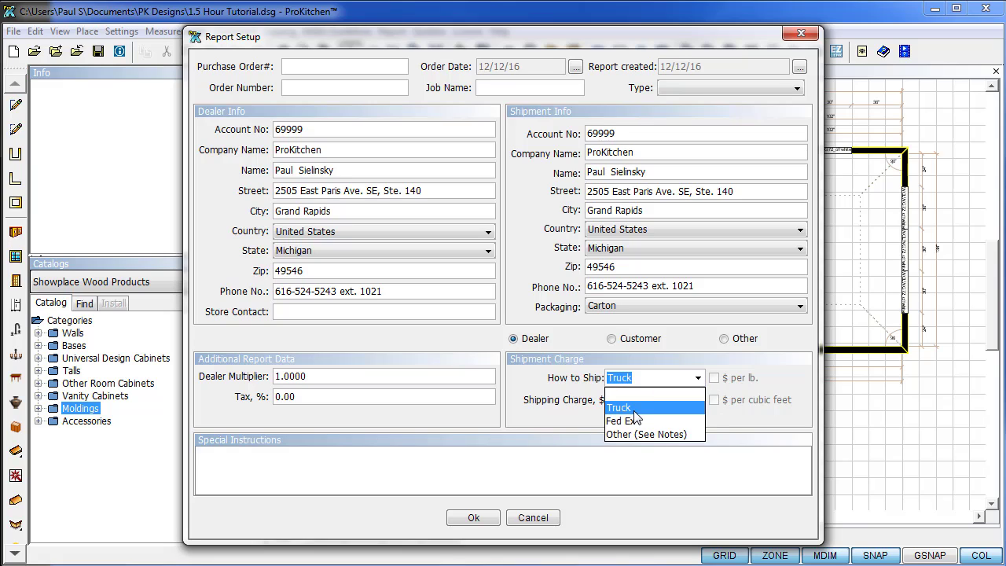
click(629, 394)
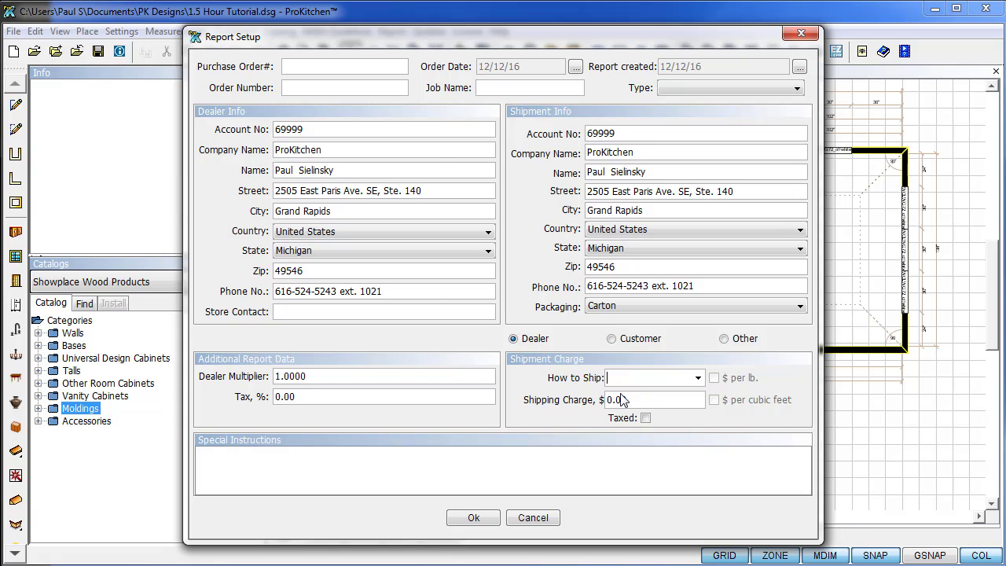
click(474, 519)
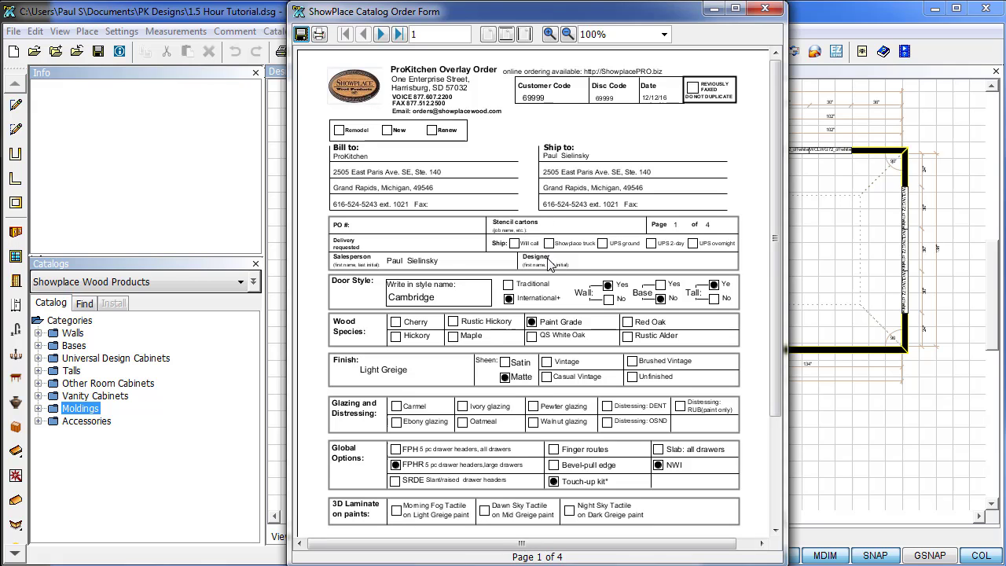
Review ShowPlace order form pages 1–4 through the Total Price of 48858.97, then close it.
scroll(556, 446, down, 1)
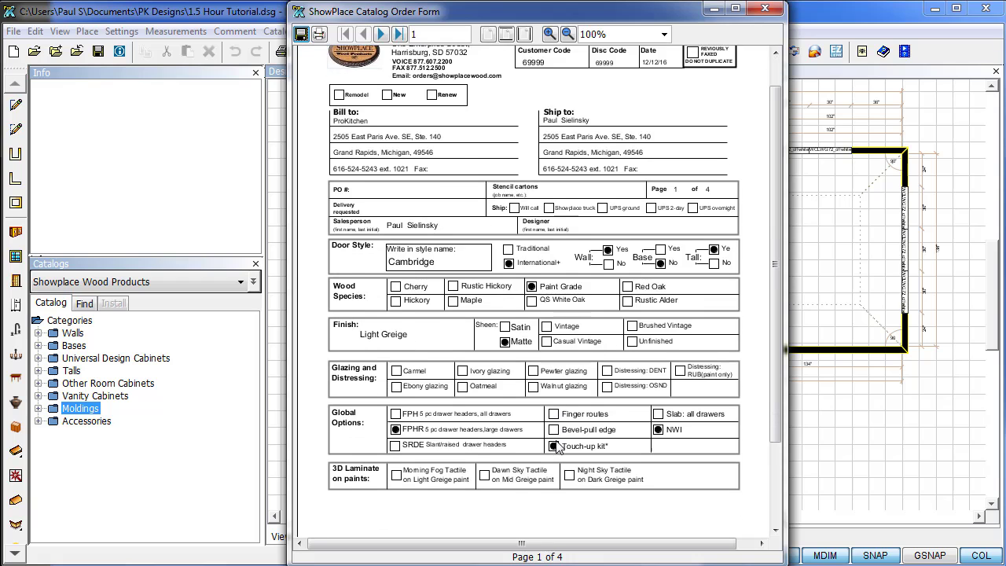
scroll(555, 445, down, 2)
scroll(555, 445, up, 1)
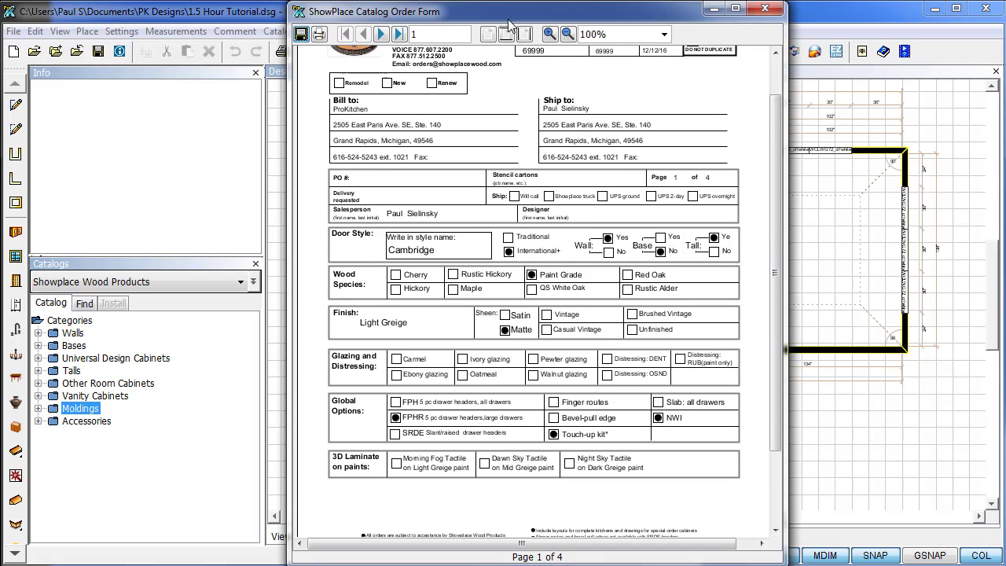
click(381, 34)
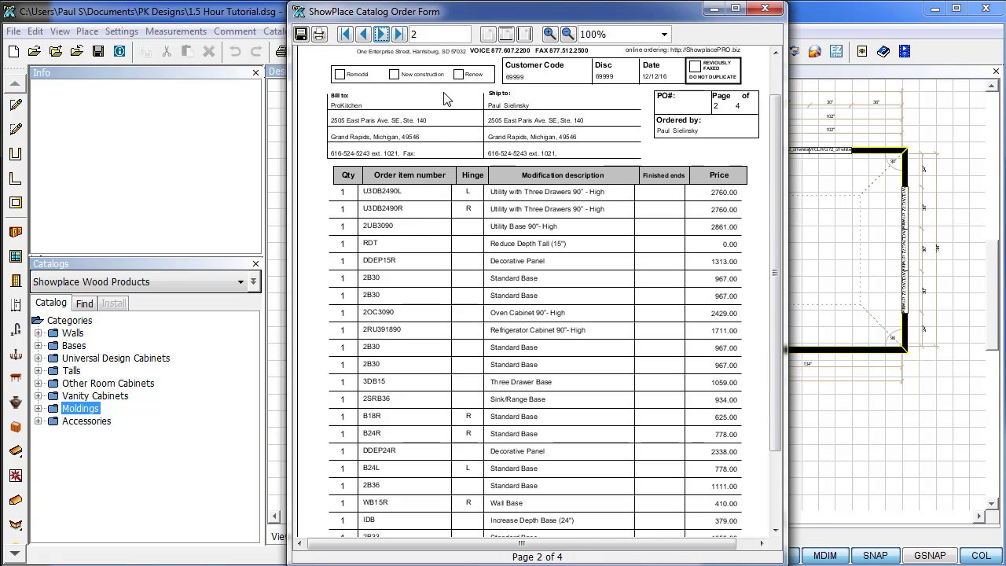
scroll(476, 168, up, 2)
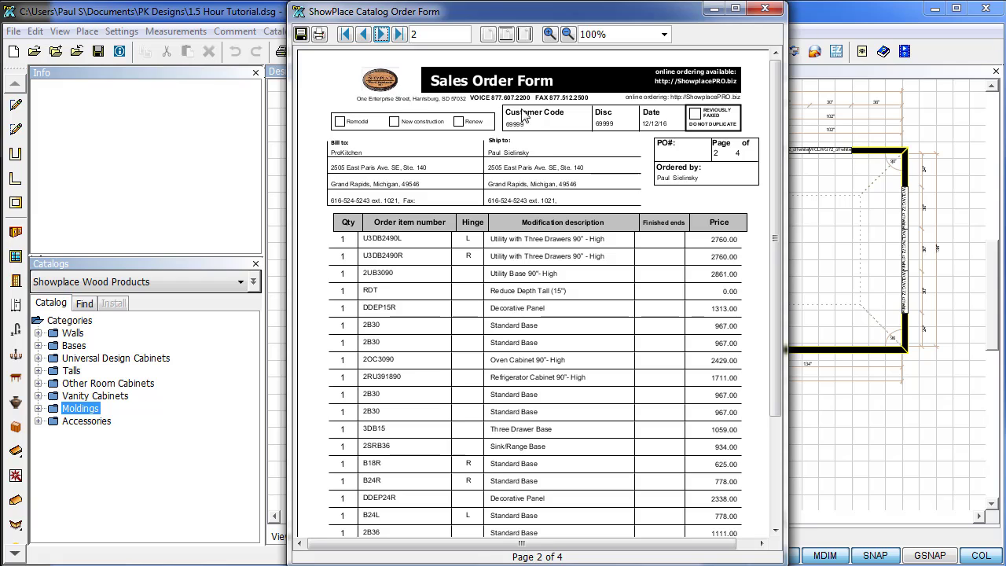
scroll(519, 357, down, 1)
scroll(519, 358, down, 5)
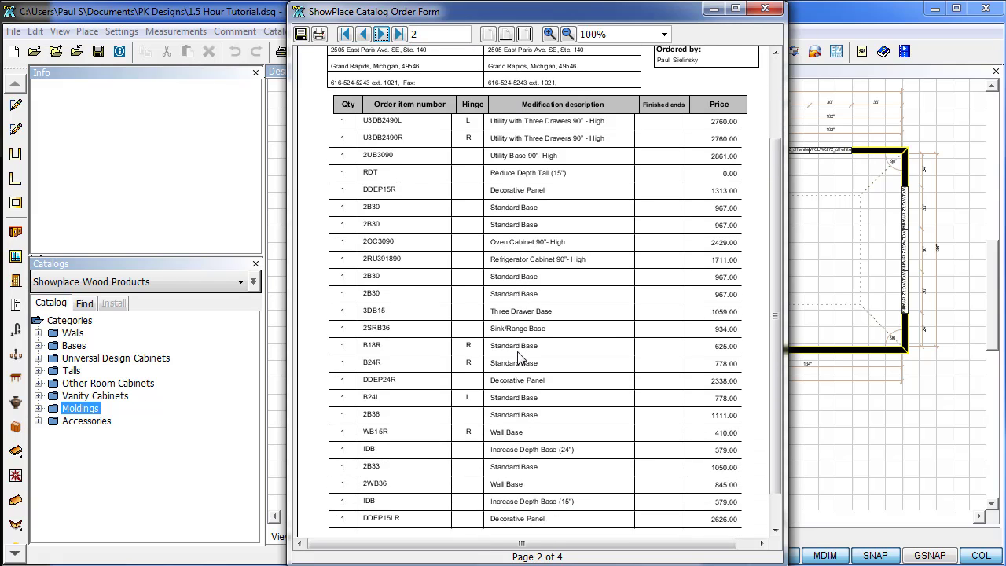
click(382, 35)
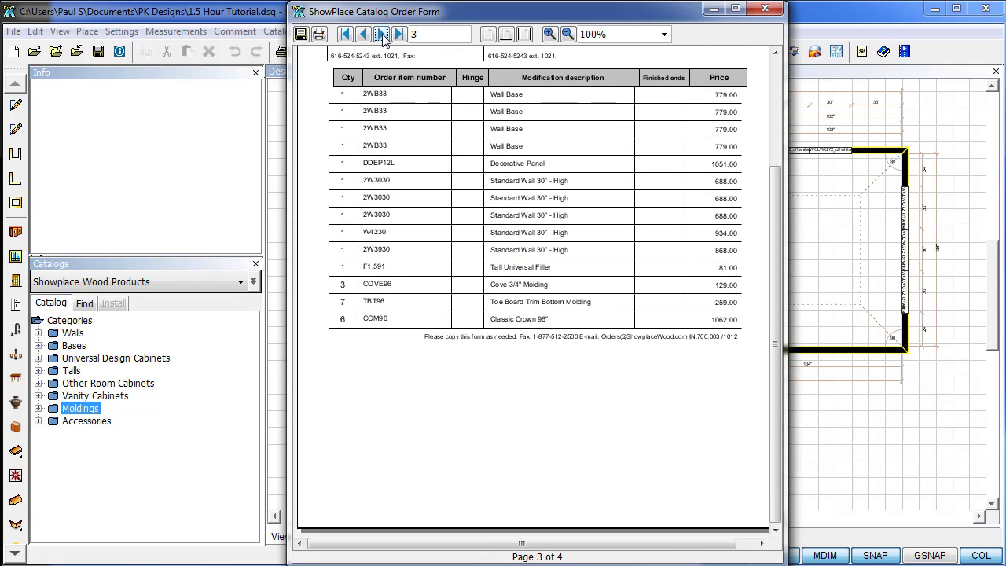
click(383, 35)
drag(776, 288, 766, 162)
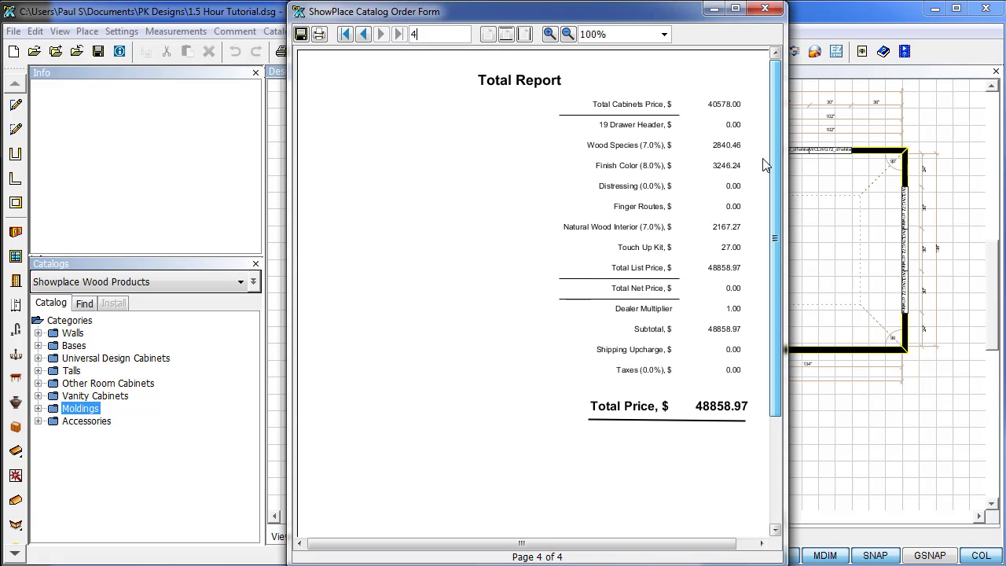
click(767, 10)
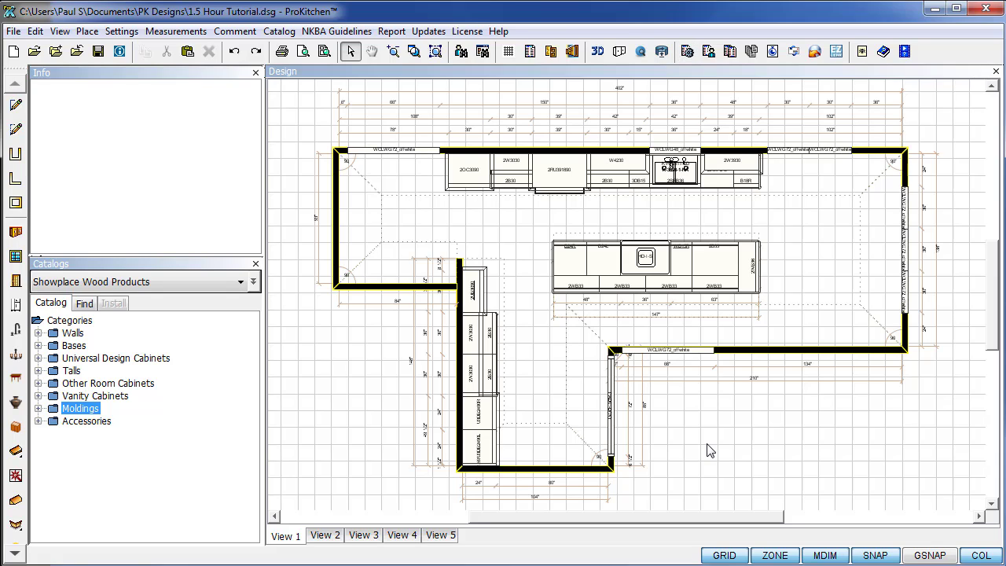
Start a multi-quote comparison with 2 quotes and shipping charged as a percentage.
click(730, 53)
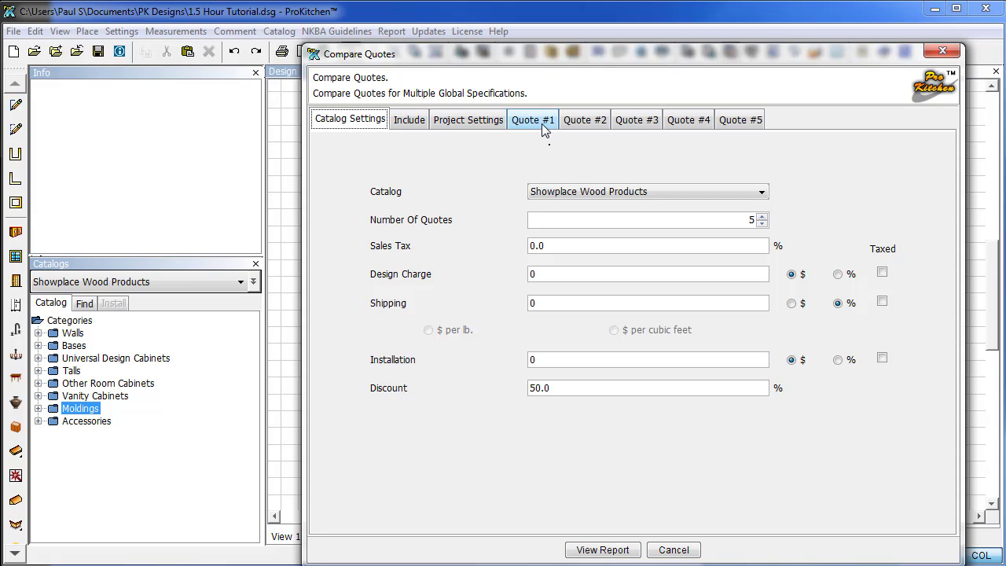
click(762, 223)
click(762, 223)
click(762, 224)
click(761, 223)
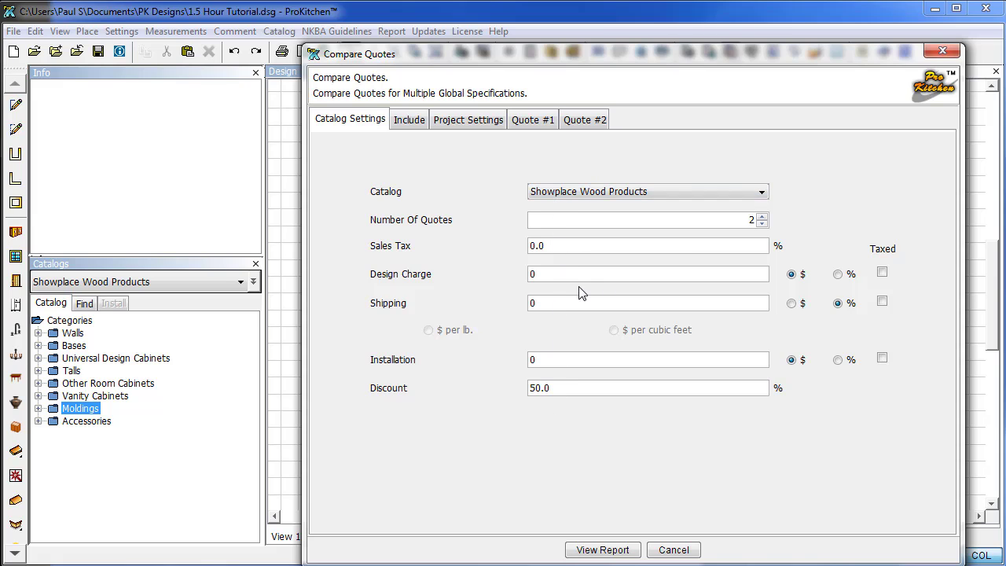
click(838, 304)
Review the logo/header, project details and Quote #1 specifications, settling on Quote #2.
click(406, 122)
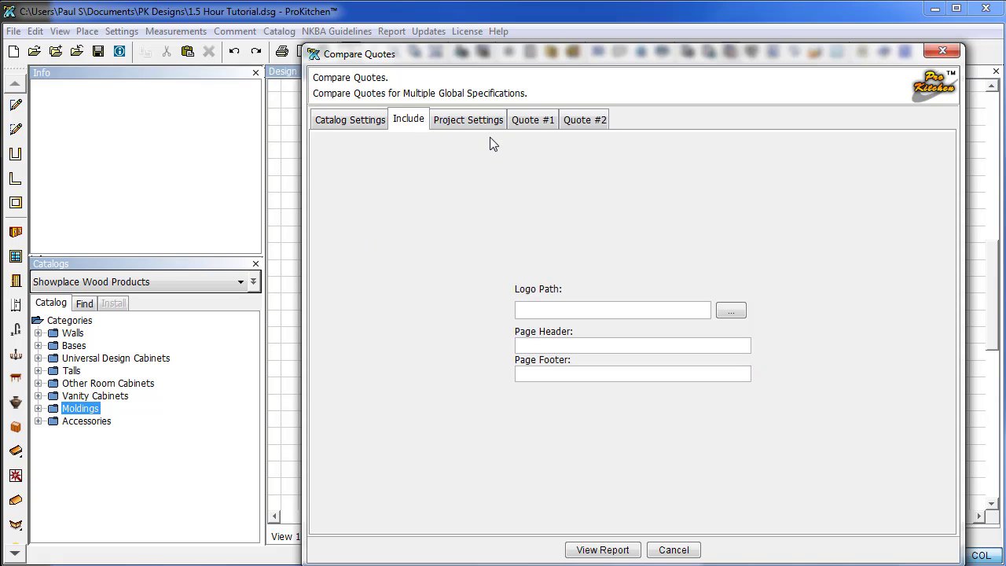
click(468, 122)
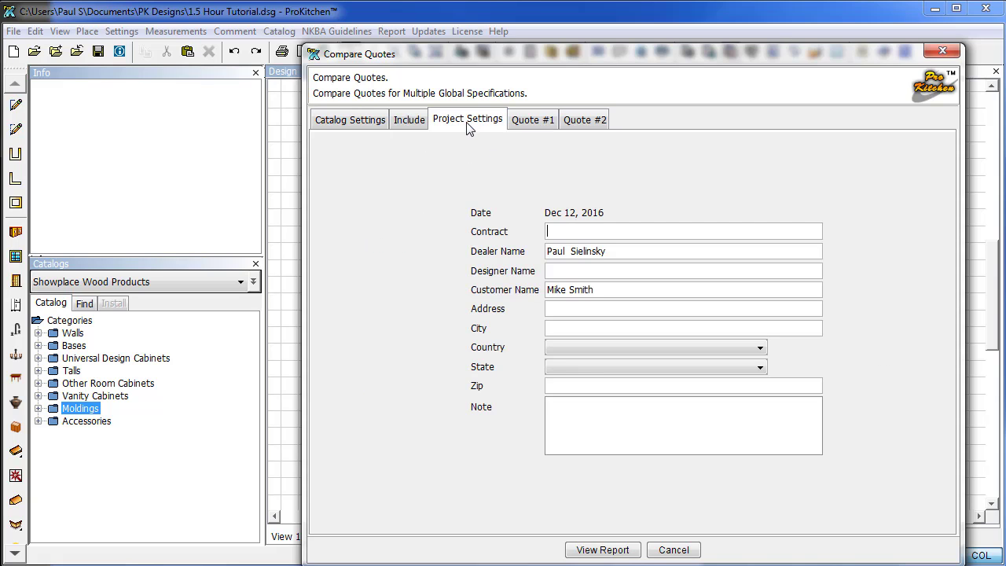
click(530, 121)
click(579, 123)
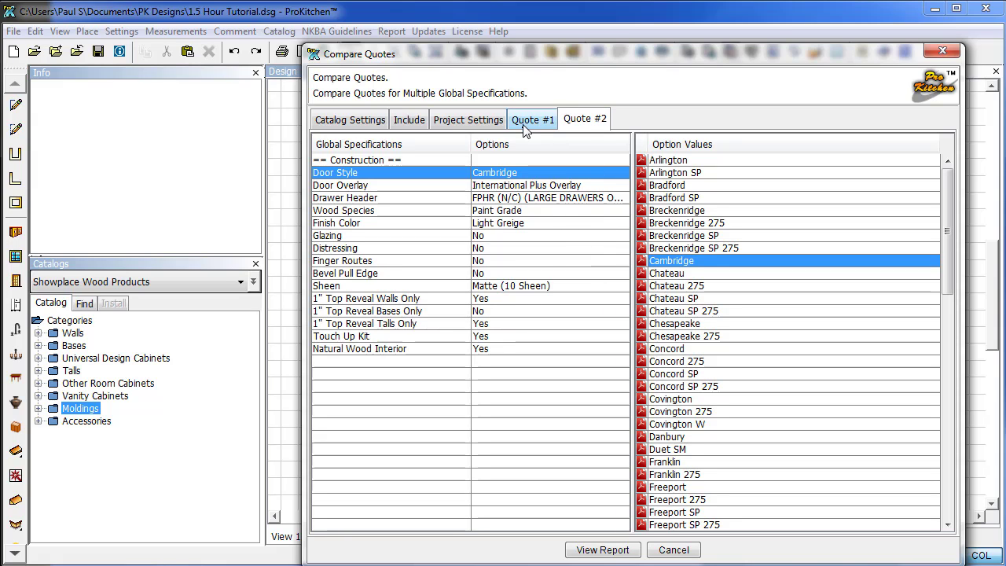
click(533, 119)
click(585, 119)
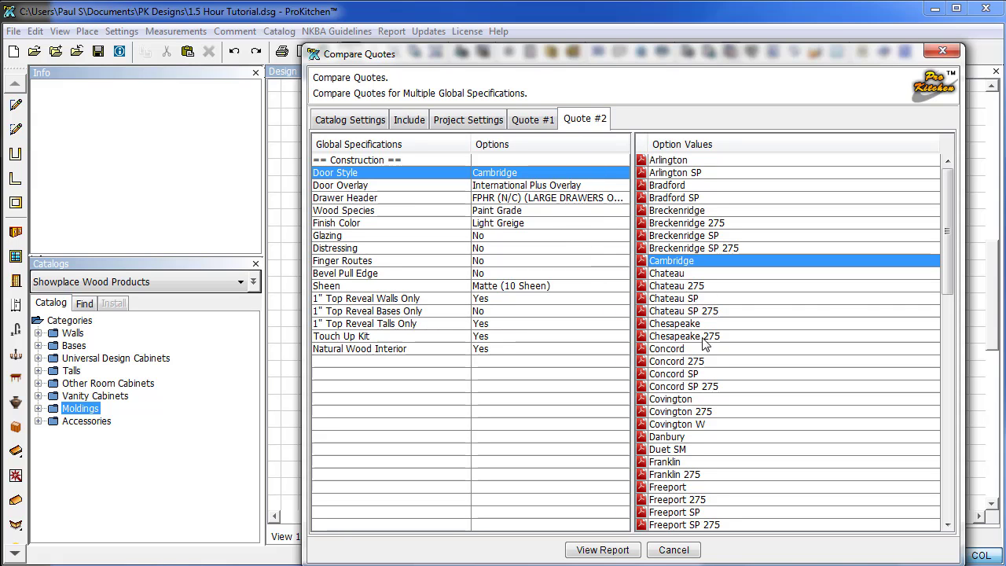
Give Quote #2 Covington W doors, FPHR drawer header, Hickory Autumn finish and Ebony glazing.
click(676, 425)
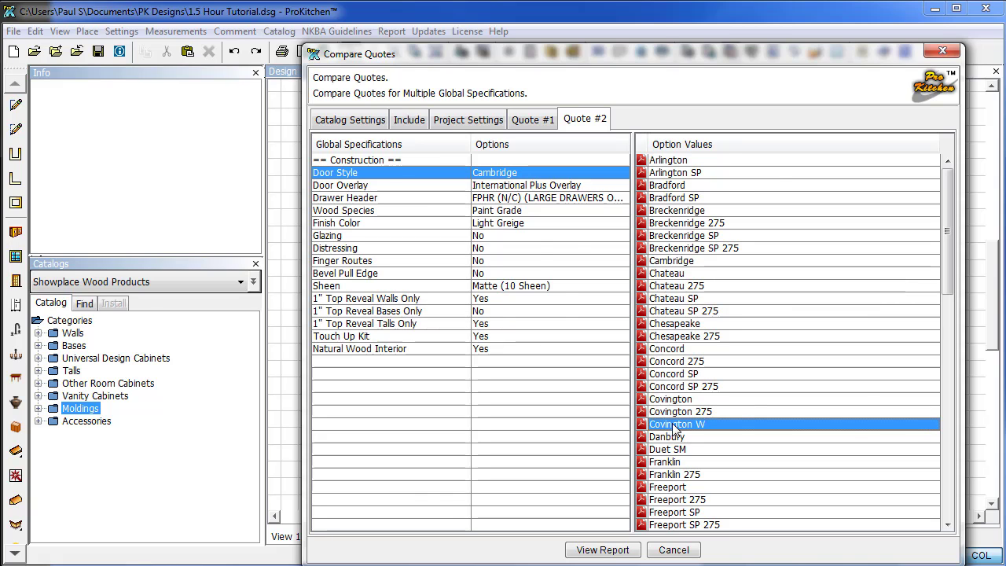
double_click(676, 425)
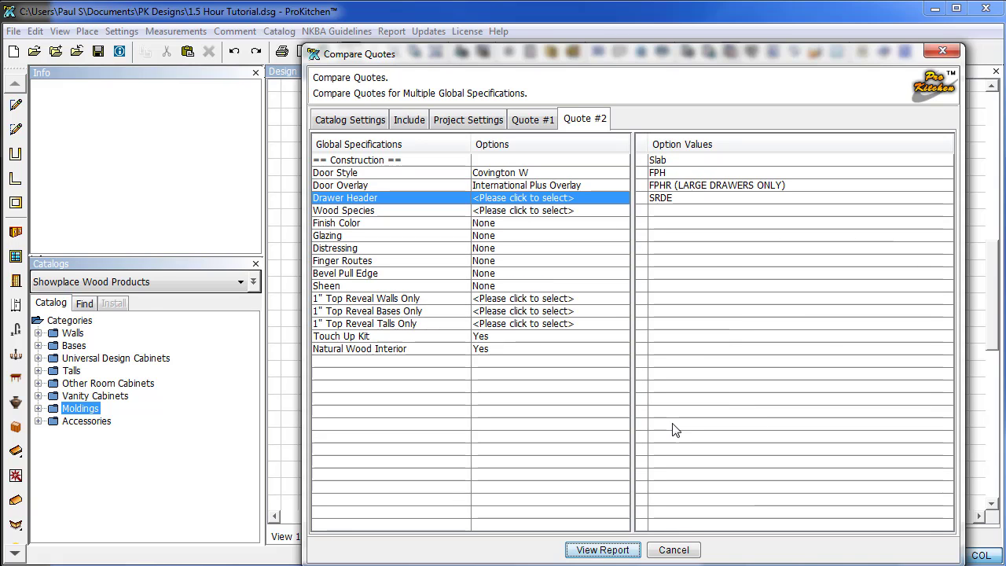
double_click(666, 186)
click(667, 186)
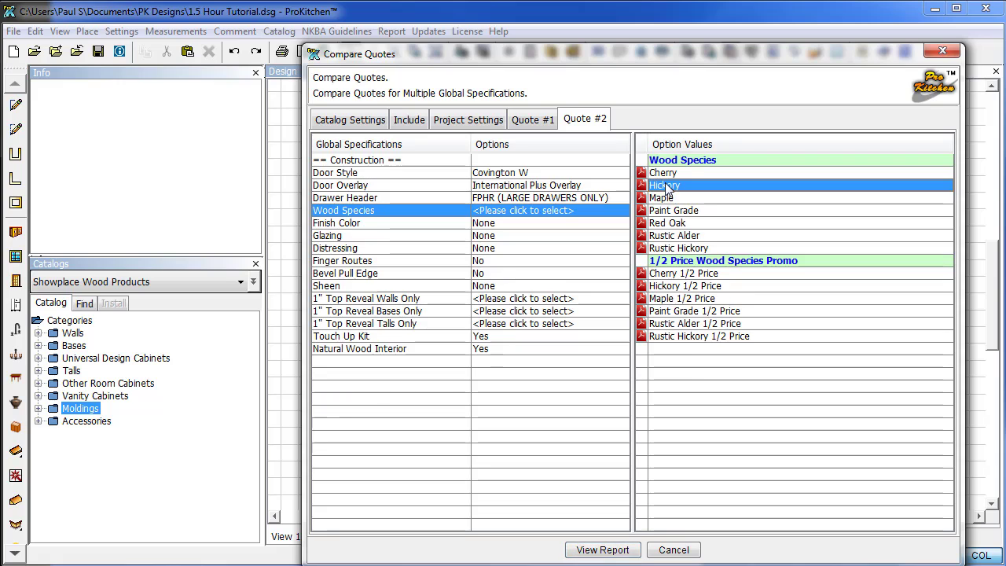
double_click(666, 186)
double_click(666, 185)
click(666, 186)
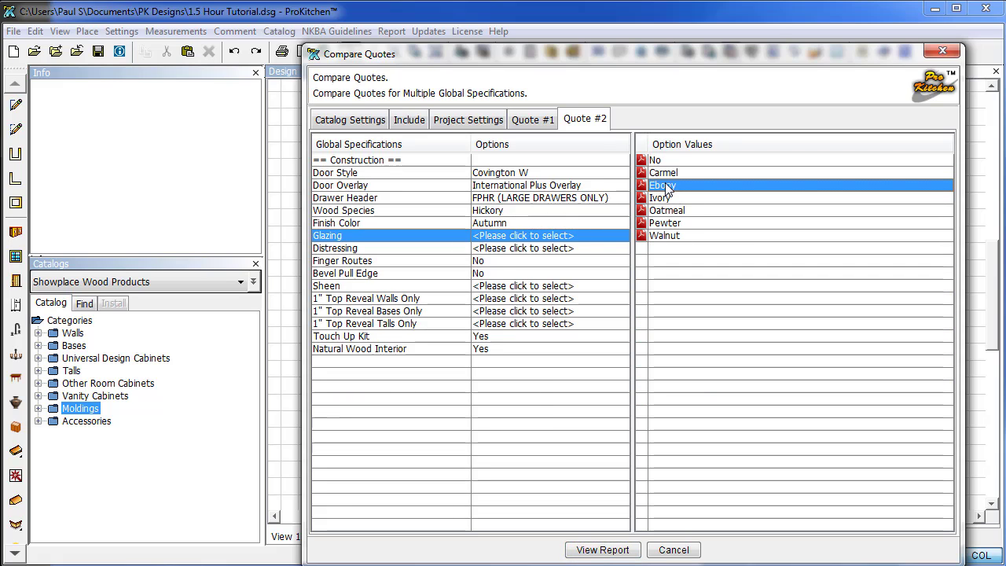
double_click(666, 185)
Set no distressing, Satin sheen, top reveals walls/talls Yes and bases No, Touch Up Kit Yes, then view report.
click(662, 162)
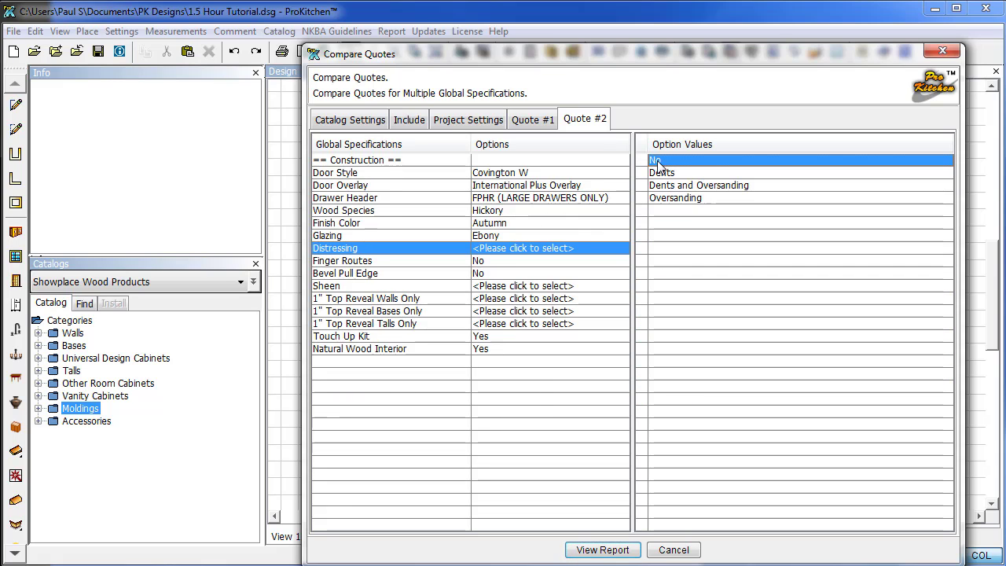
double_click(660, 162)
click(660, 161)
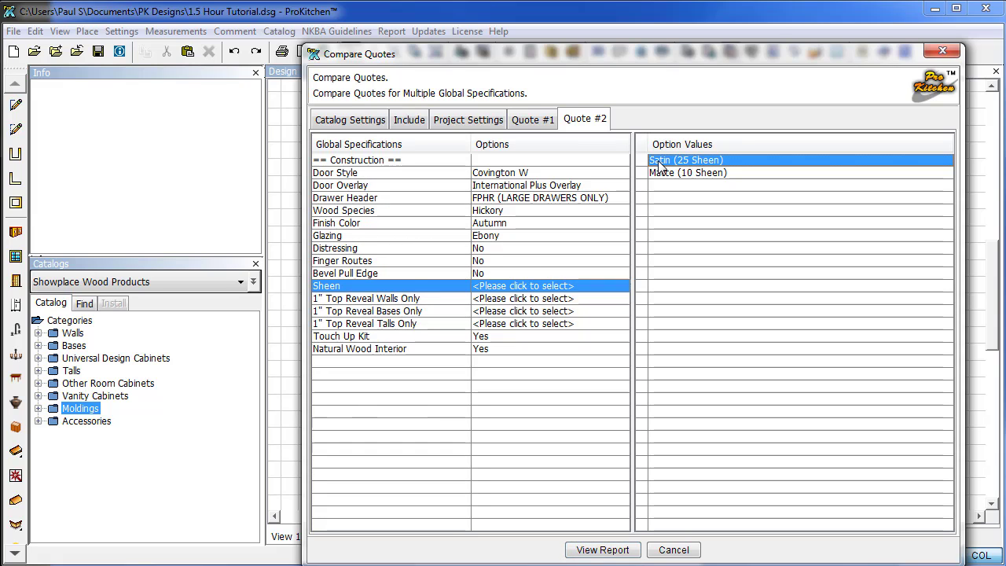
double_click(660, 161)
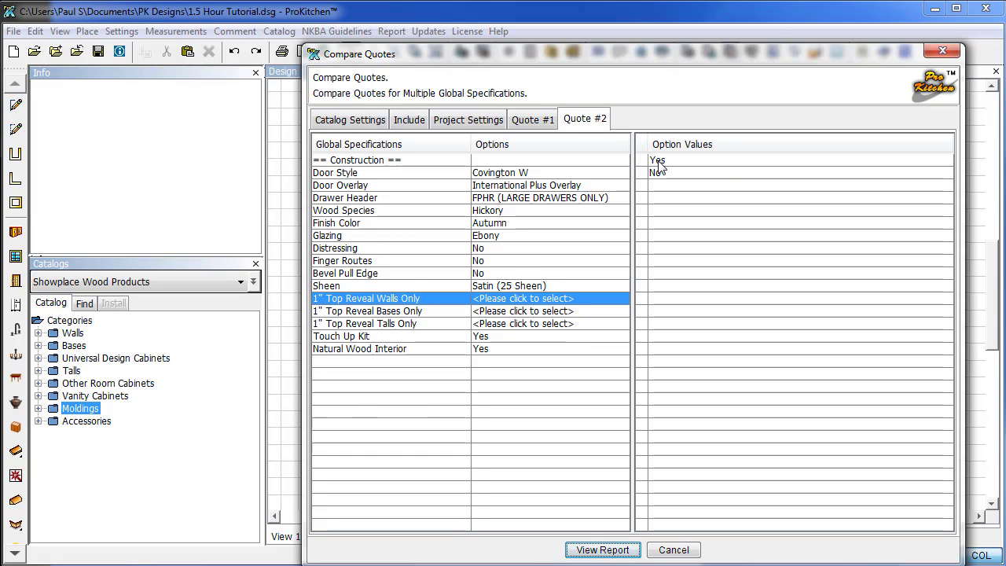
double_click(658, 161)
double_click(657, 173)
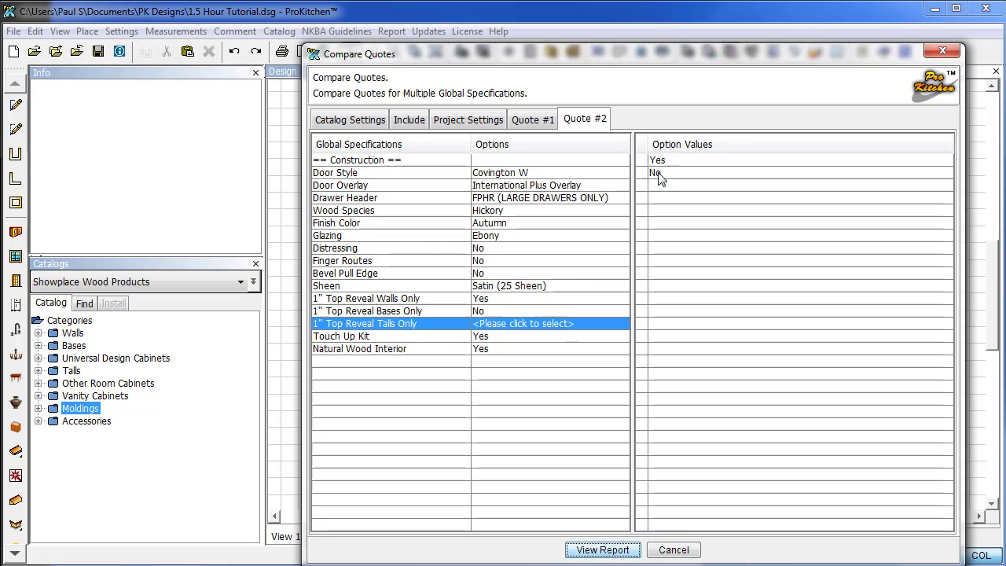
double_click(659, 162)
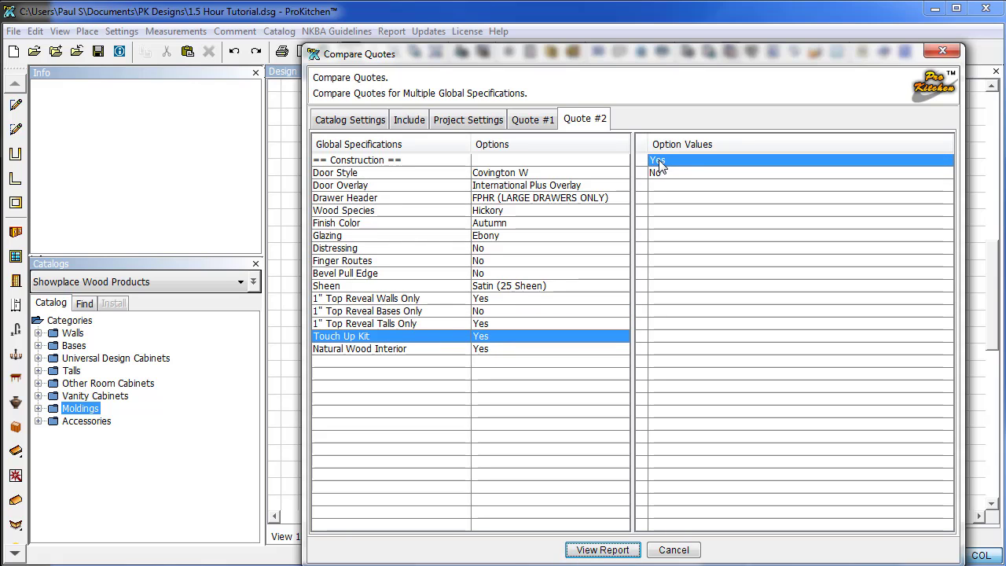
double_click(659, 162)
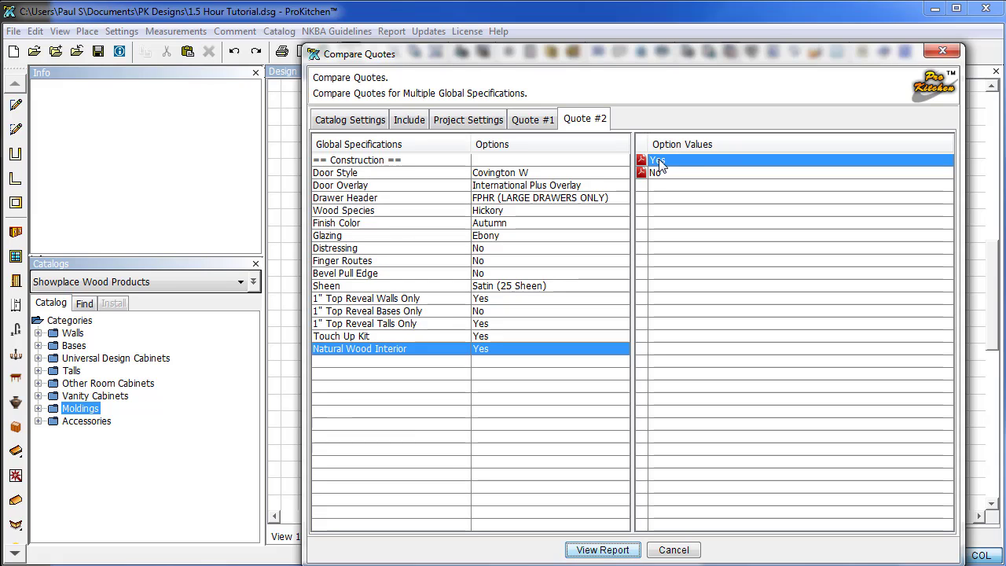
double_click(659, 162)
click(610, 550)
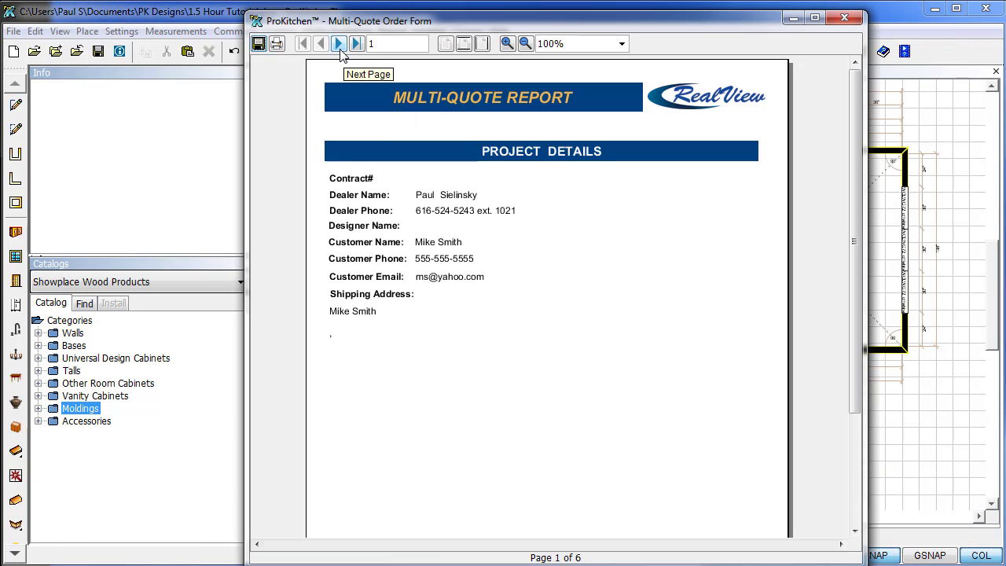
Step through the six report pages to catalog totals 24429.49 and 21544.70, then close the report.
click(339, 44)
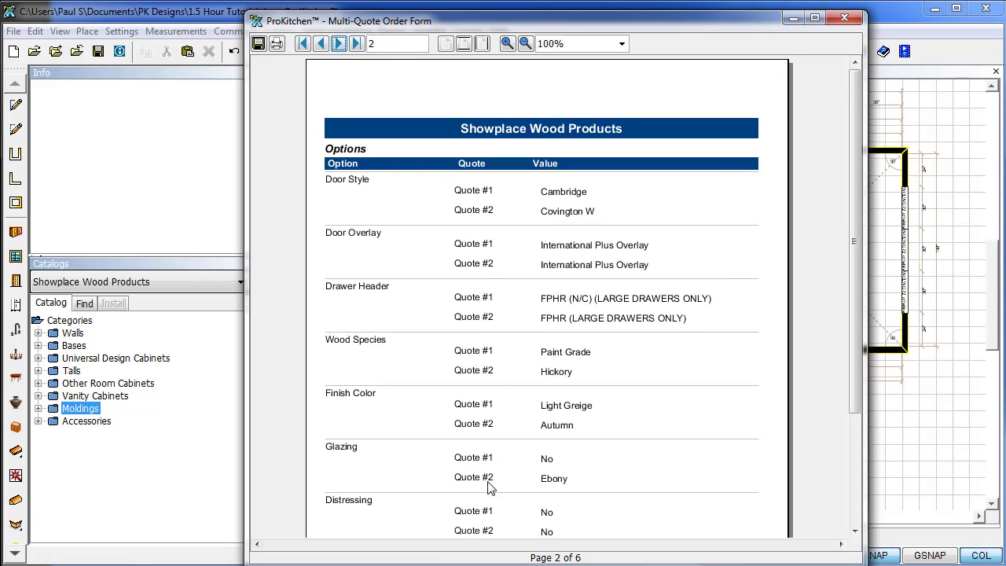
scroll(488, 488, down, 5)
scroll(488, 481, up, 3)
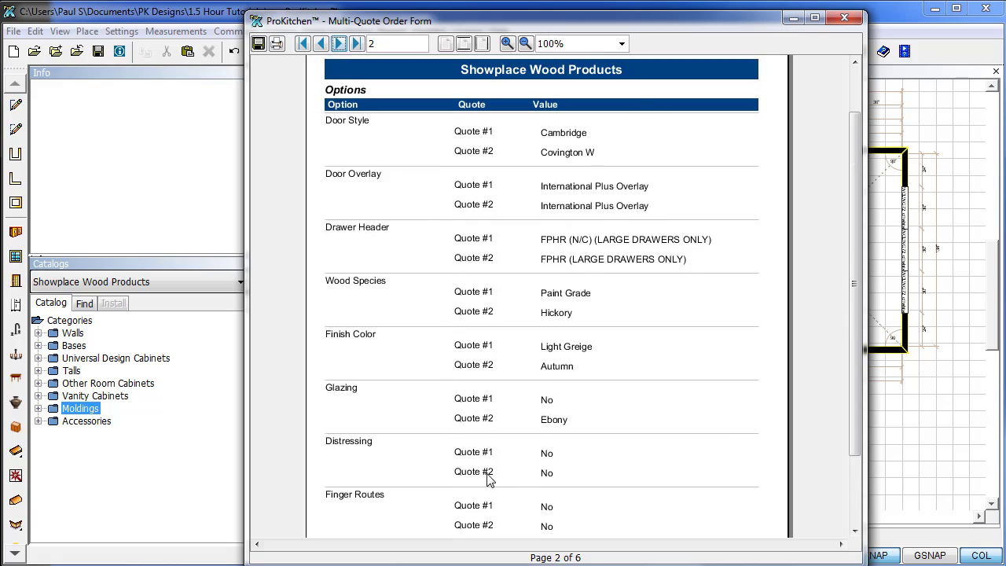
scroll(489, 481, up, 1)
click(339, 44)
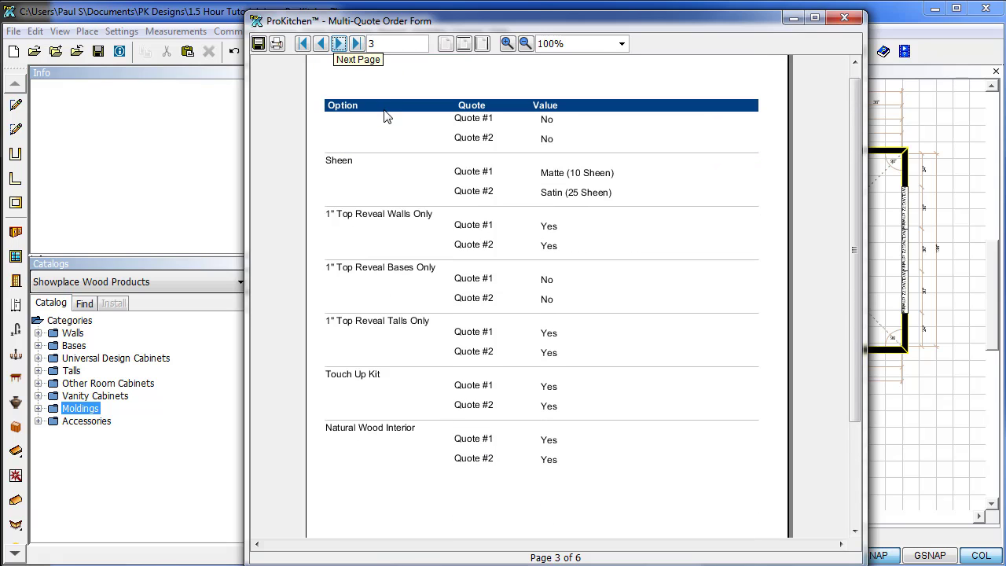
click(339, 44)
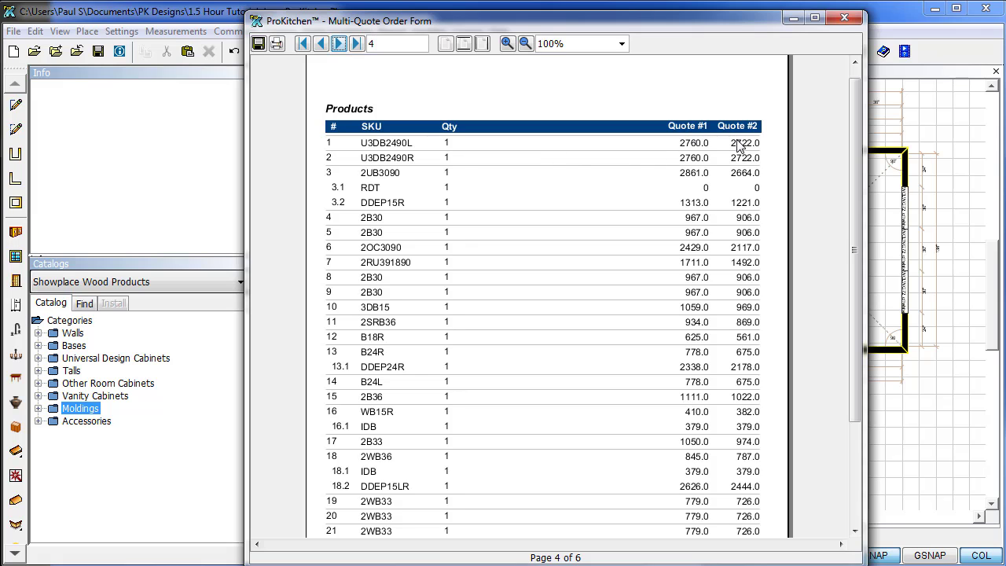
click(338, 44)
click(339, 44)
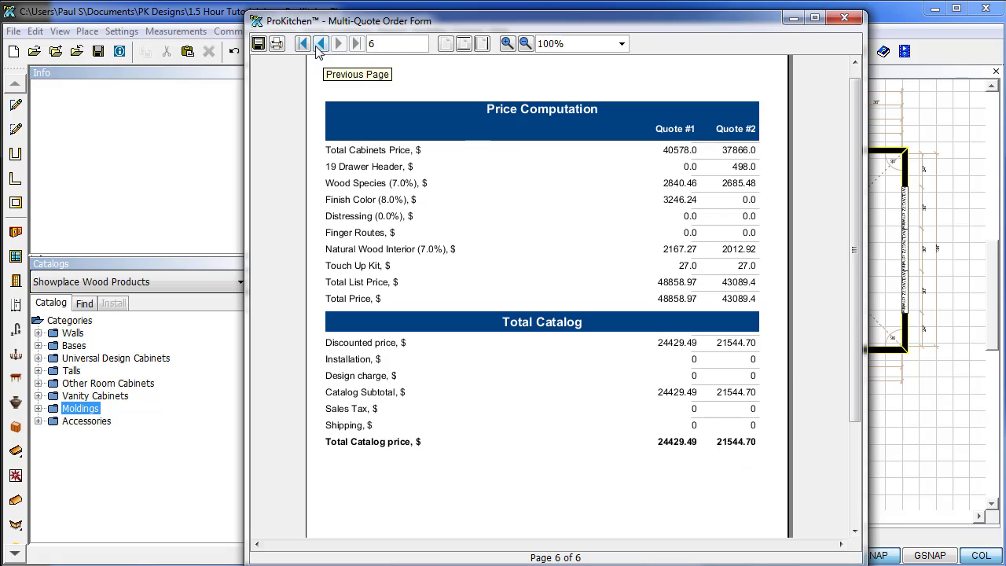
click(844, 20)
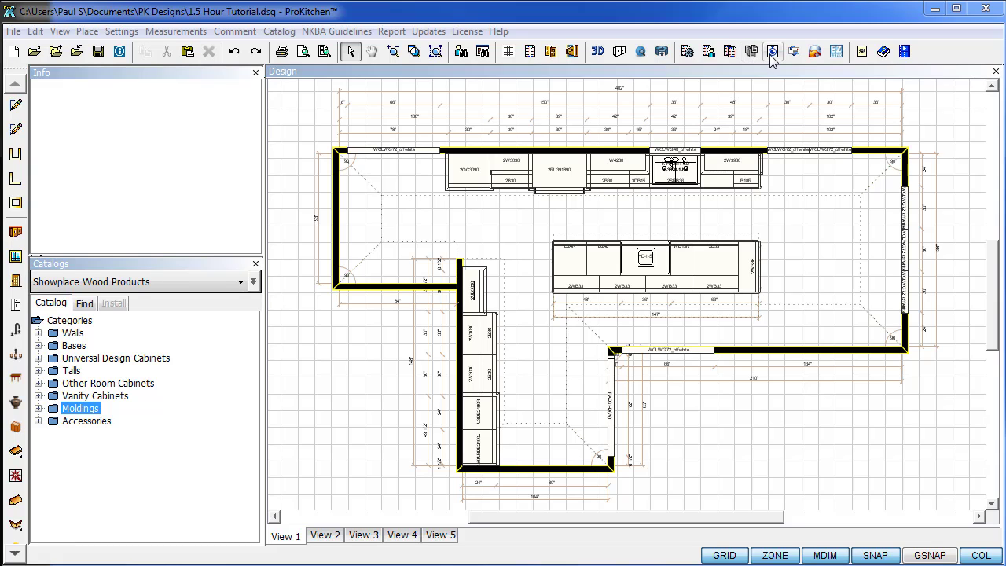
Set Print Preview to Selected Views: plan View 1 plus all four elevation views.
click(301, 55)
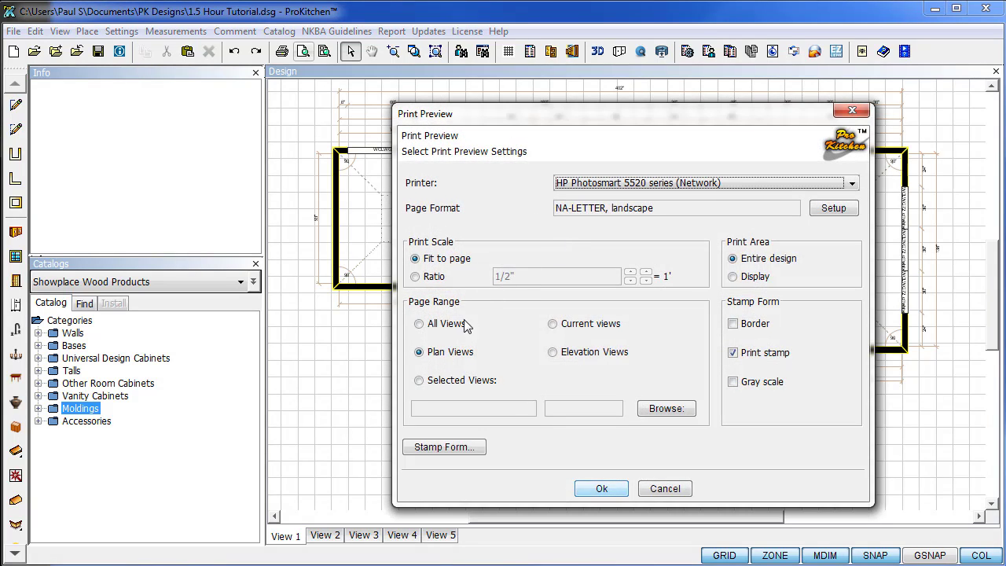
click(419, 381)
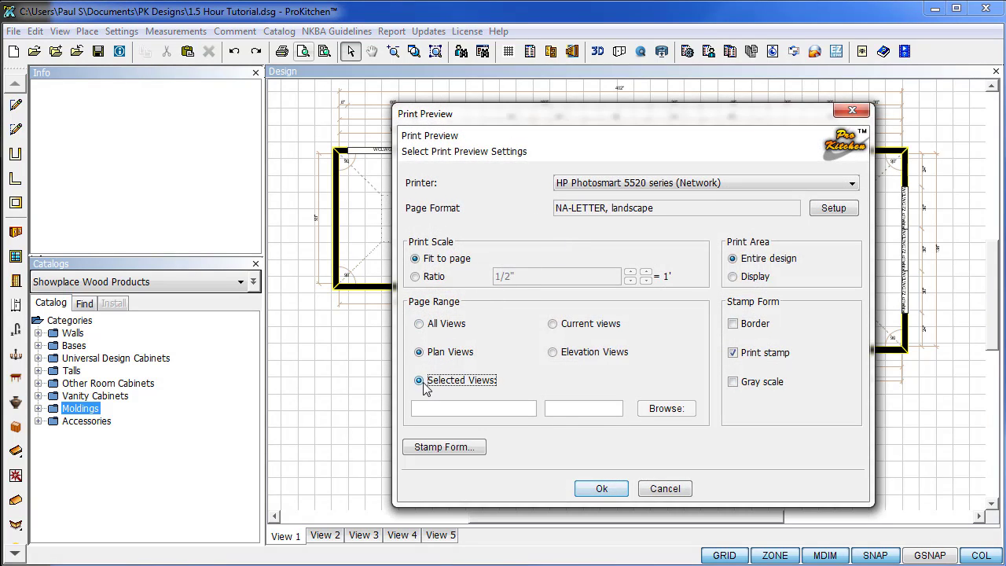
click(667, 409)
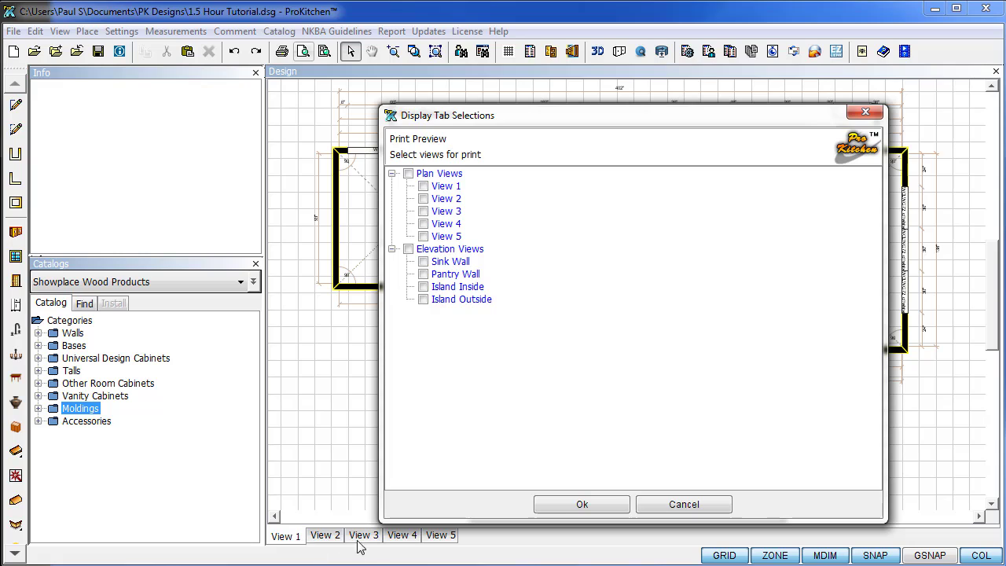
click(427, 186)
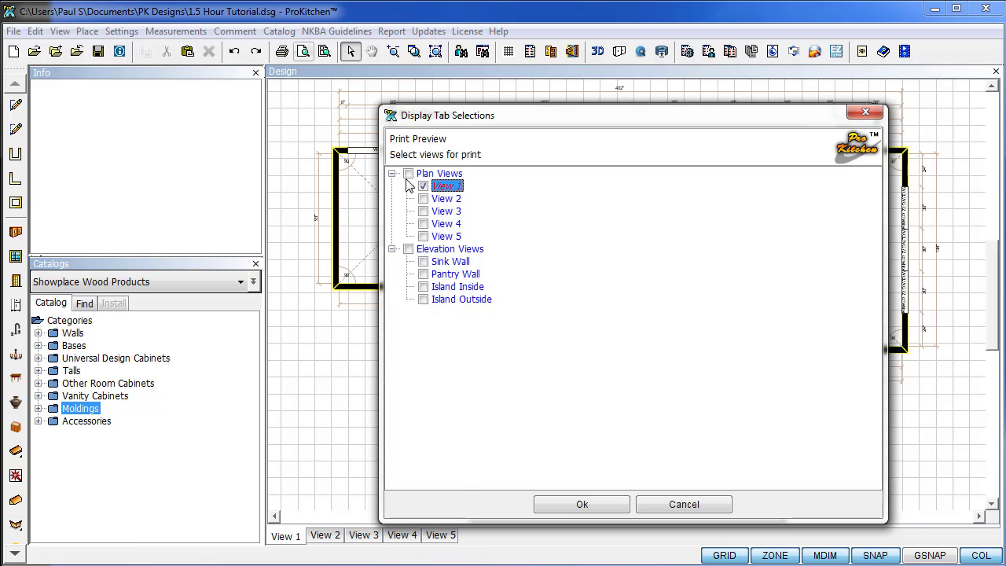
click(408, 249)
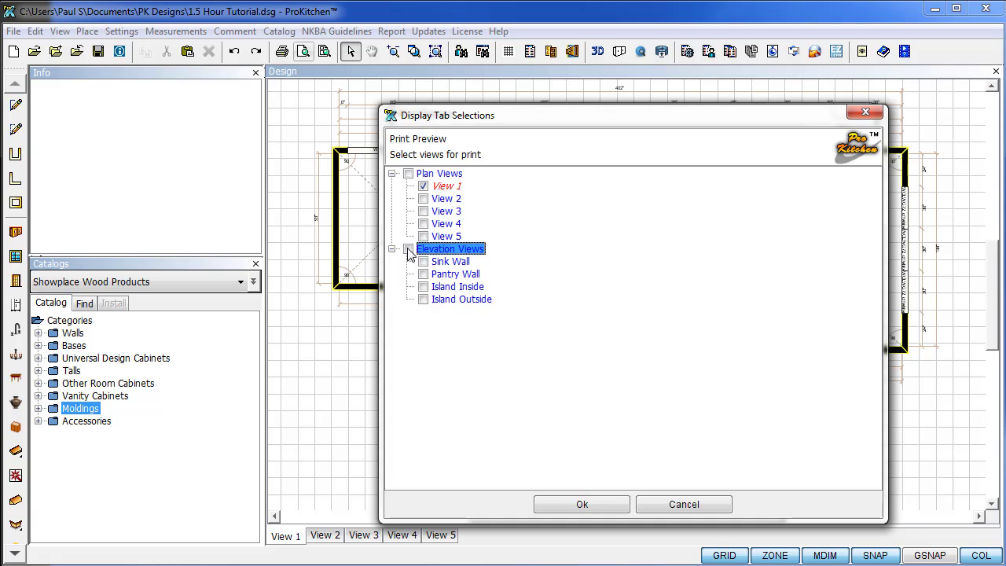
click(408, 250)
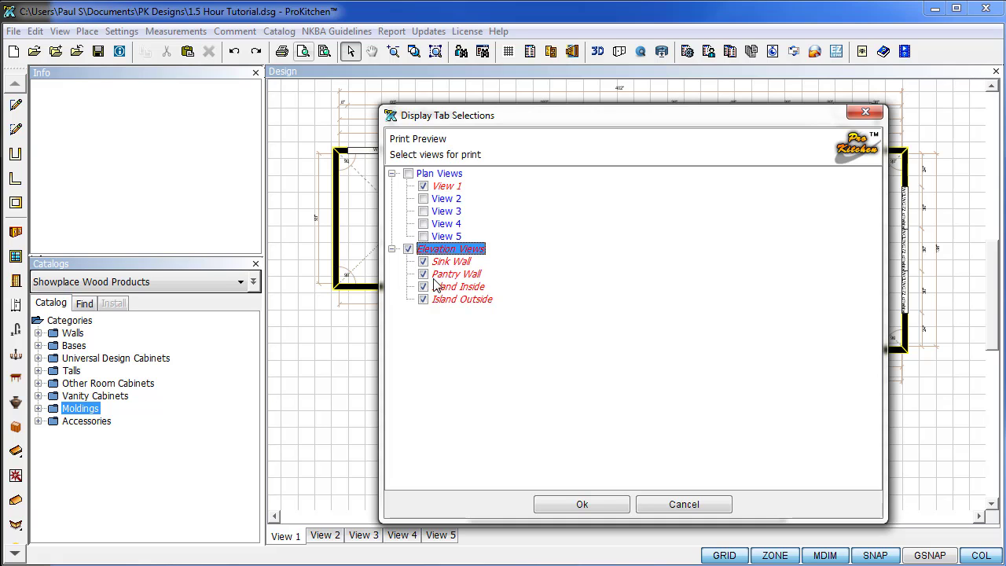
click(581, 506)
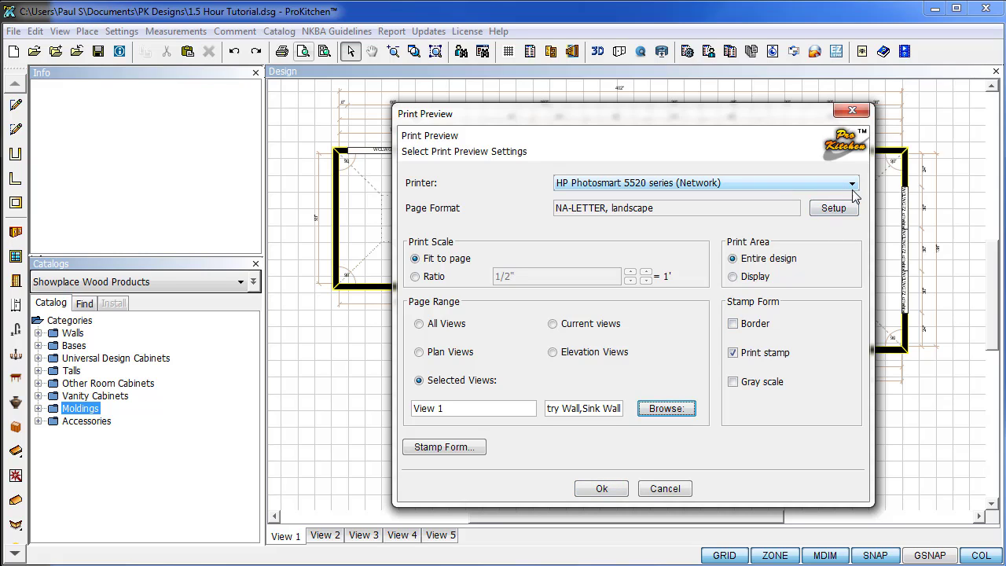
In Page Setup, set the left, right, bottom and top margins to 0.5 inch.
click(835, 207)
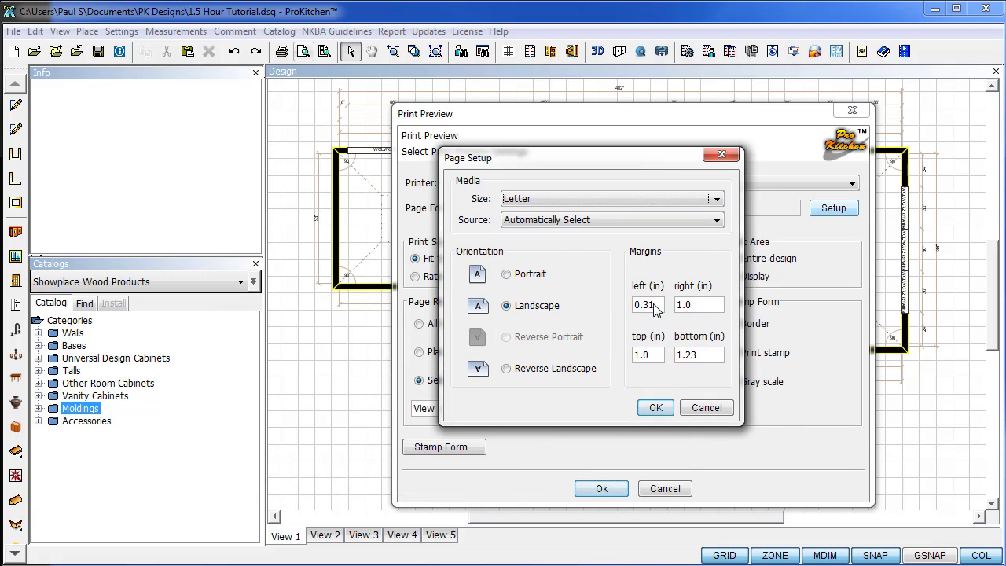
double_click(655, 309)
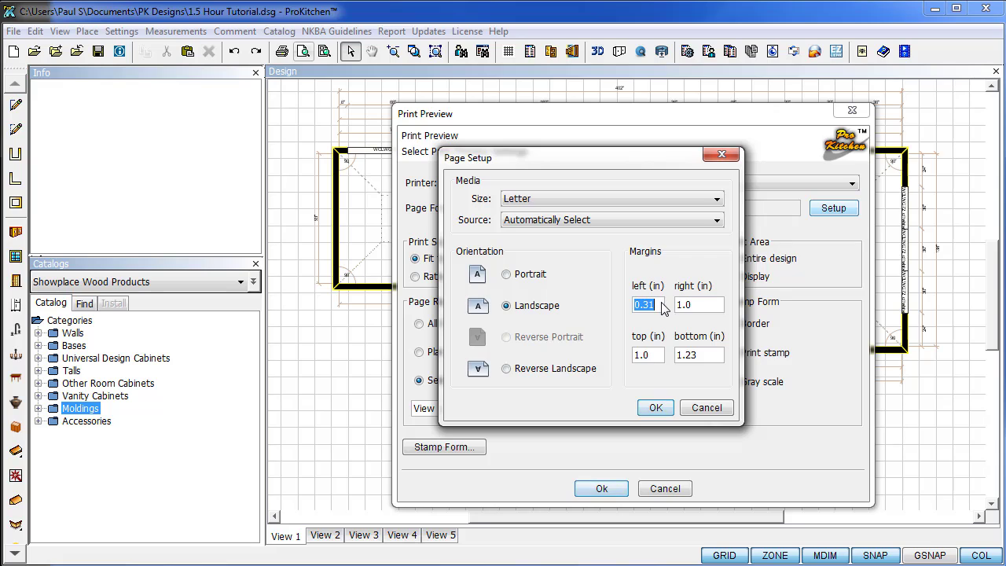
text(0.5)
double_click(690, 310)
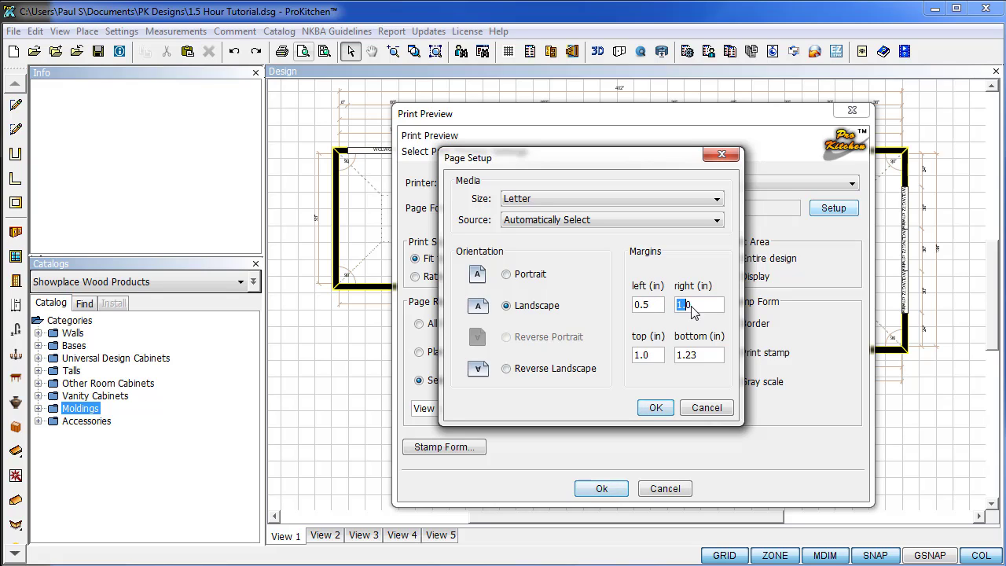
text(0.5)
double_click(688, 356)
text(.5)
double_click(648, 356)
text(.5)
click(652, 408)
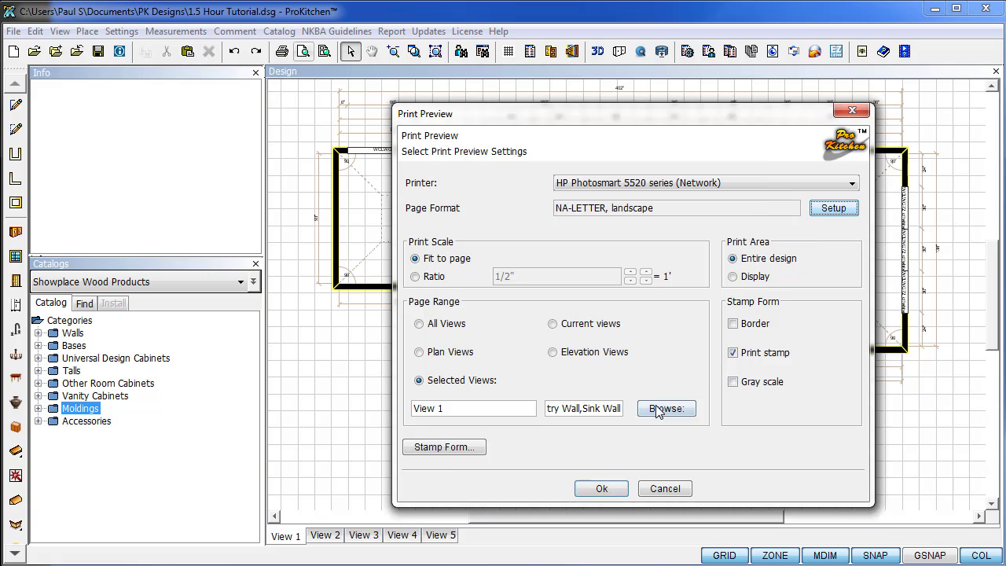
Check the stamp form's Logo, Text1 and Text2 tabs, then open the floor plan print preview.
click(453, 450)
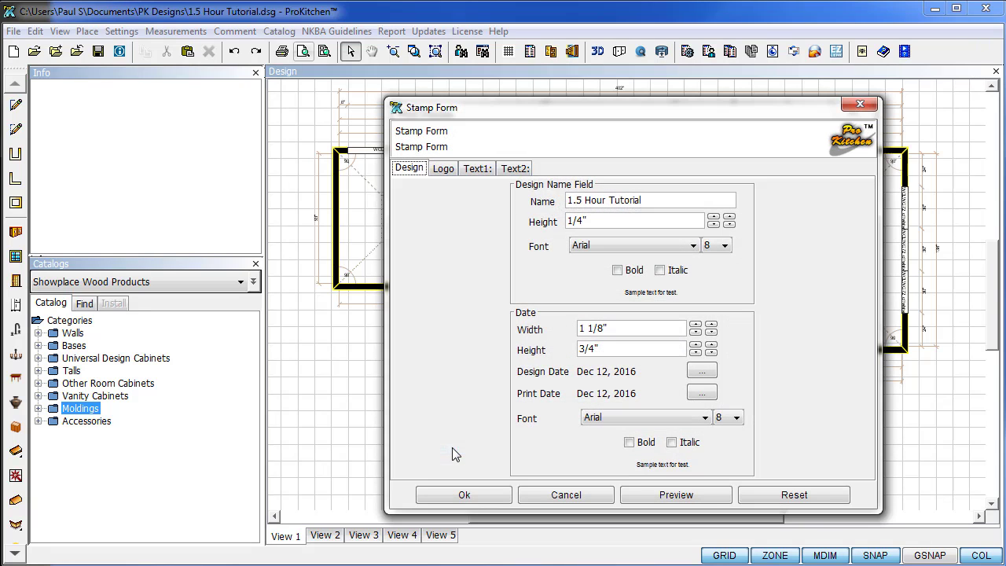
click(452, 169)
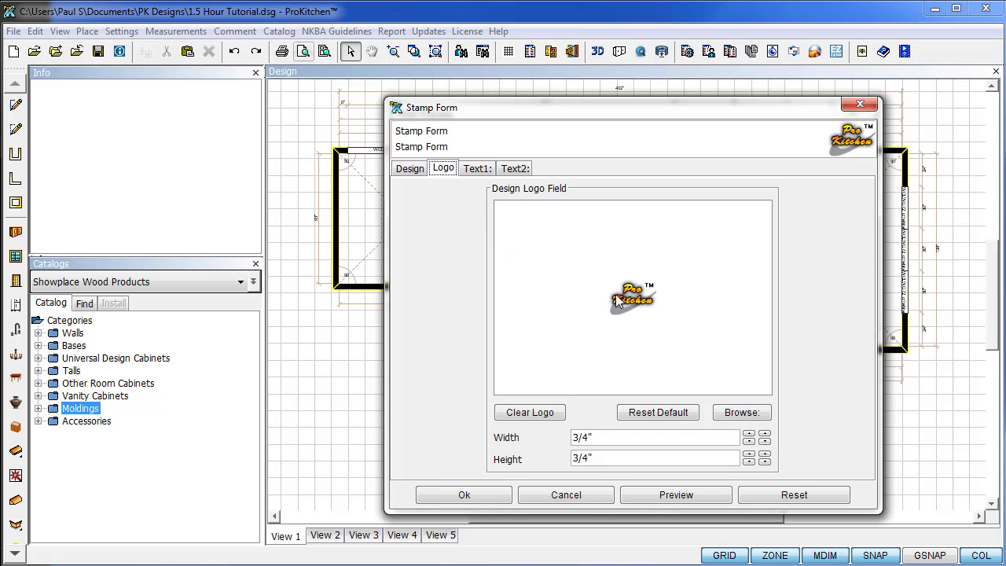
click(477, 169)
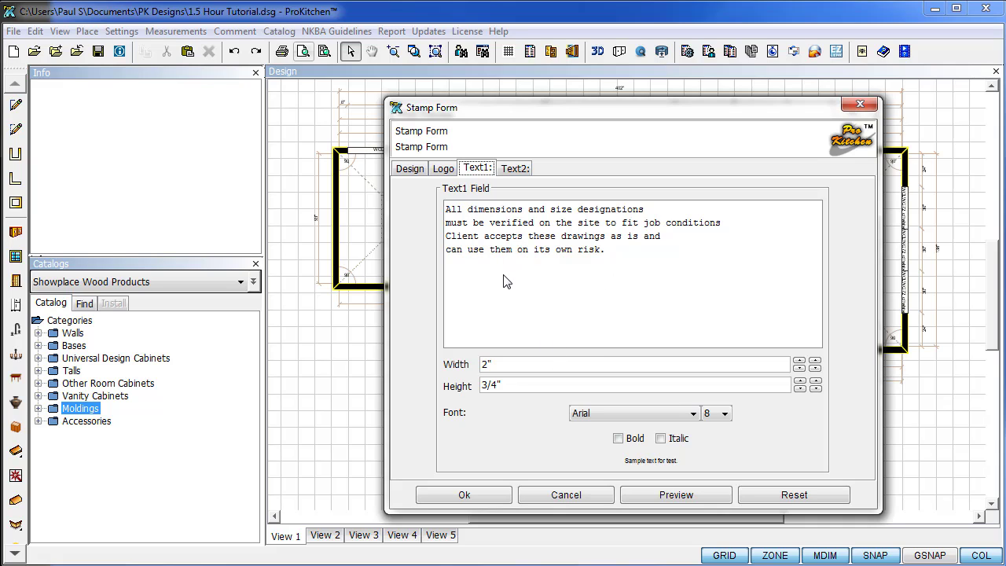
click(511, 170)
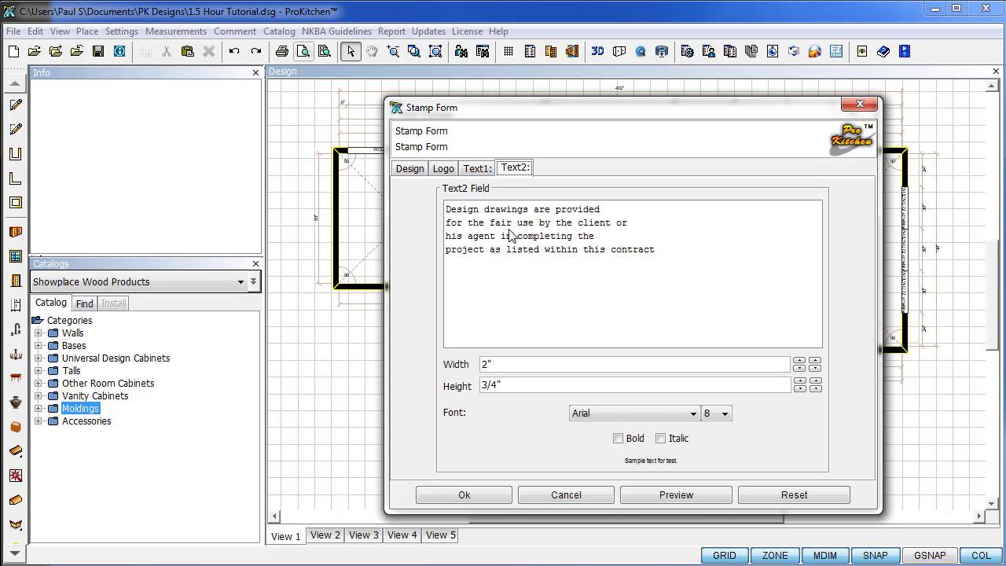
click(470, 500)
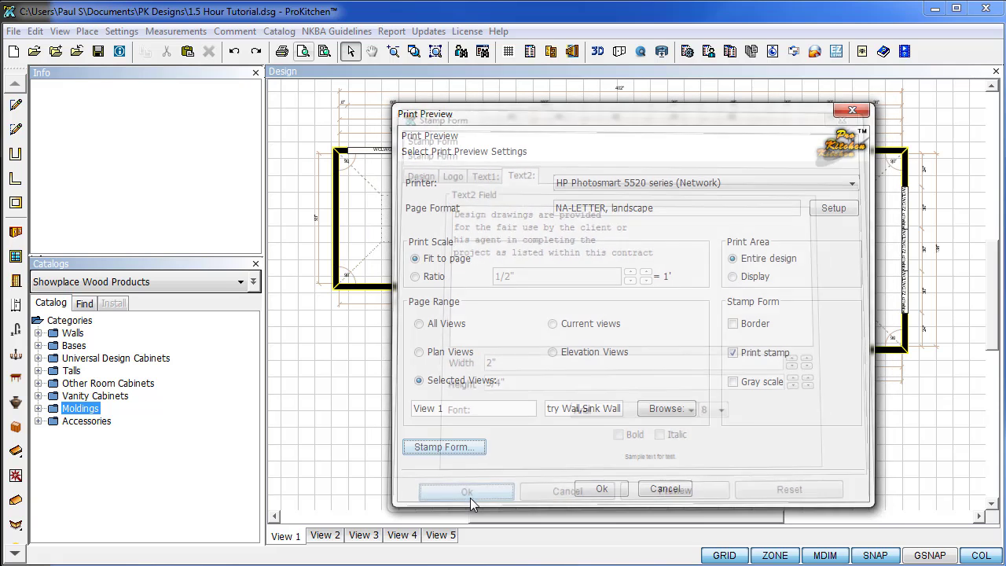
click(595, 487)
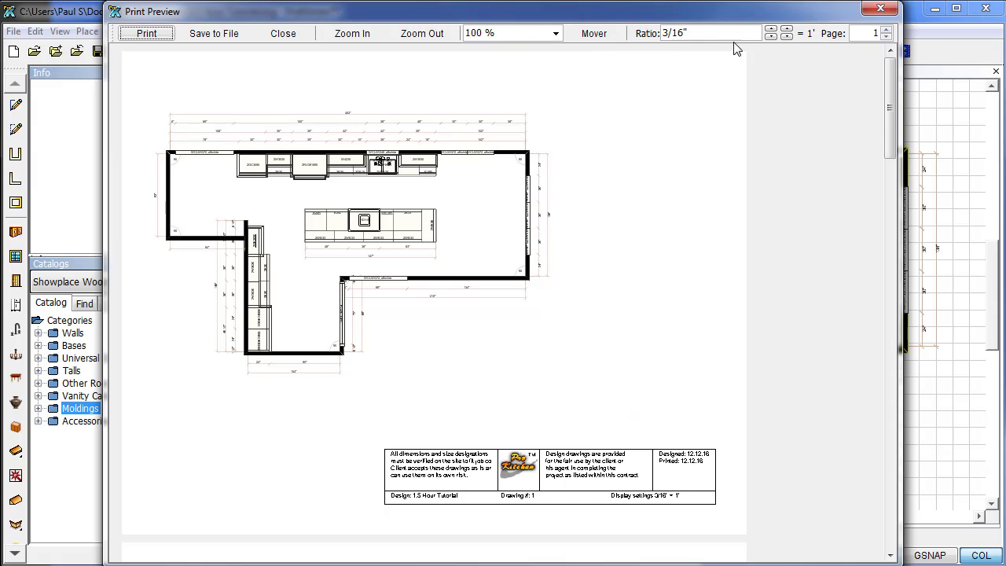
Rescale page 1's plan to 1/4" = 1' and nudge it slightly on the page.
click(787, 31)
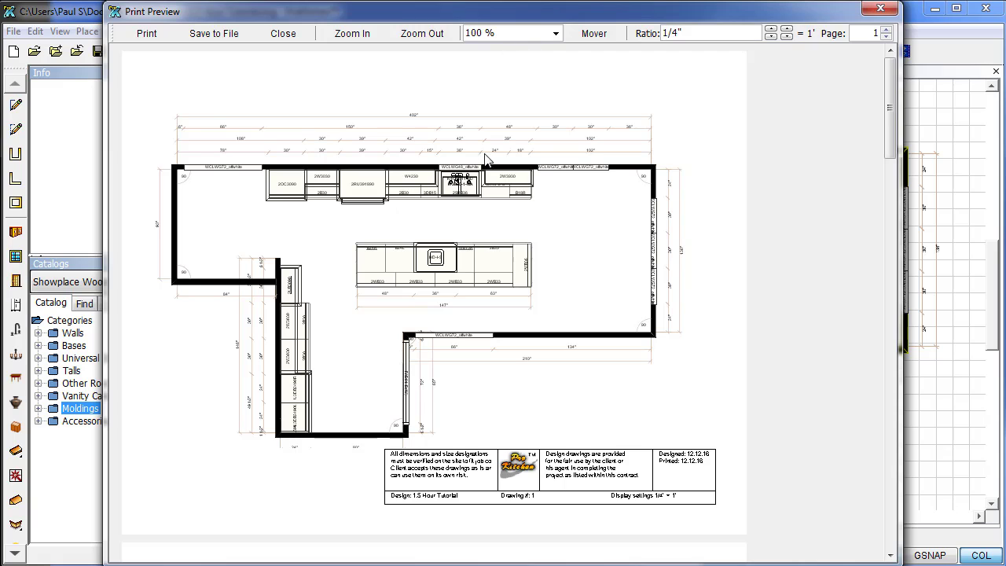
click(595, 33)
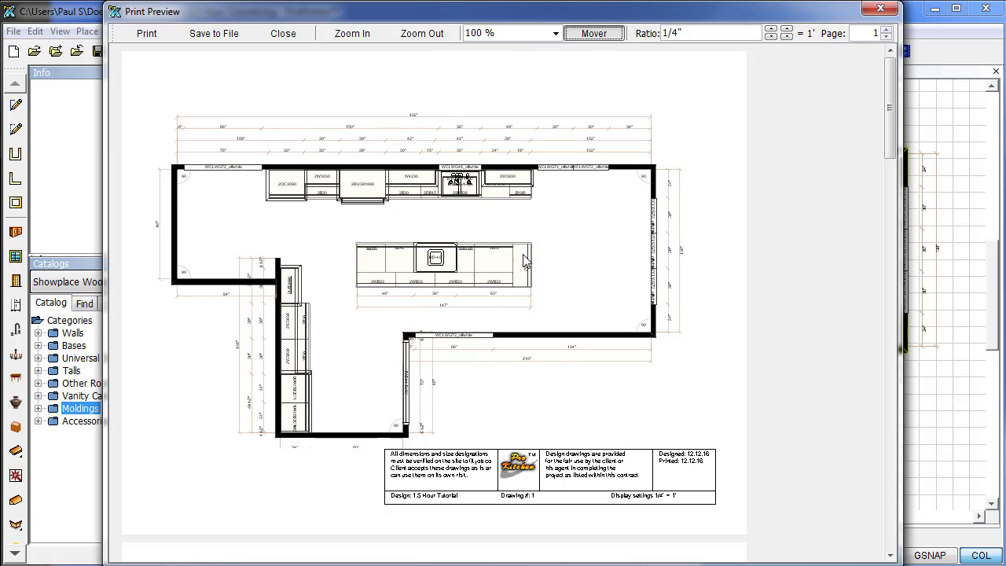
drag(531, 248, 519, 260)
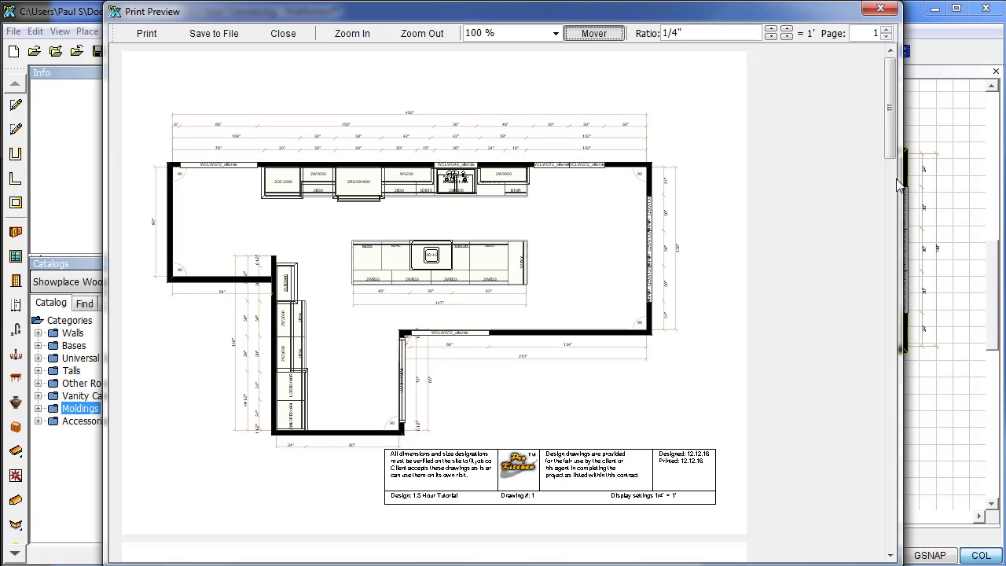
Scroll through the elevation pages, then close the print preview.
scroll(896, 142, down, 1)
scroll(899, 173, down, 5)
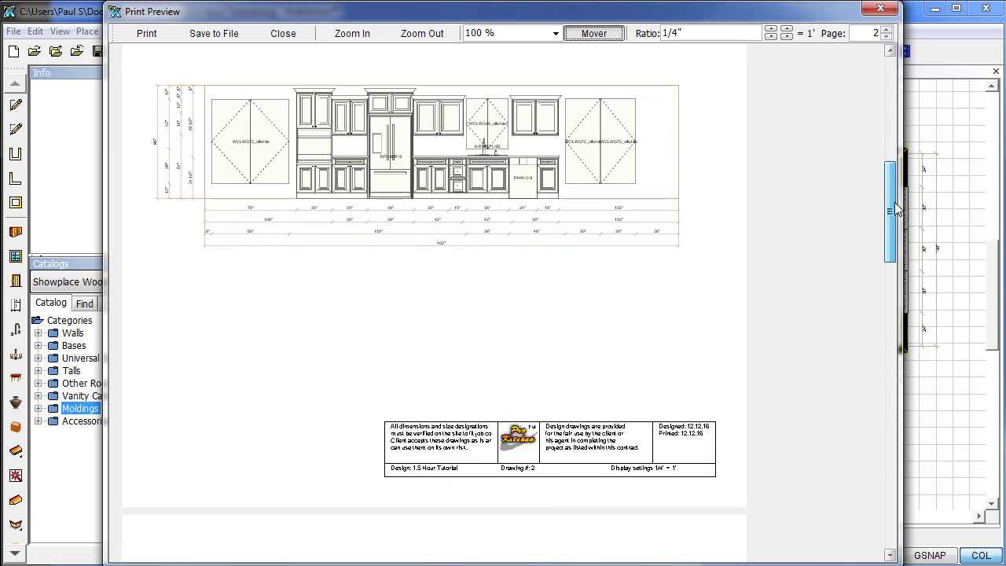
scroll(895, 189, up, 1)
drag(895, 183, 868, 172)
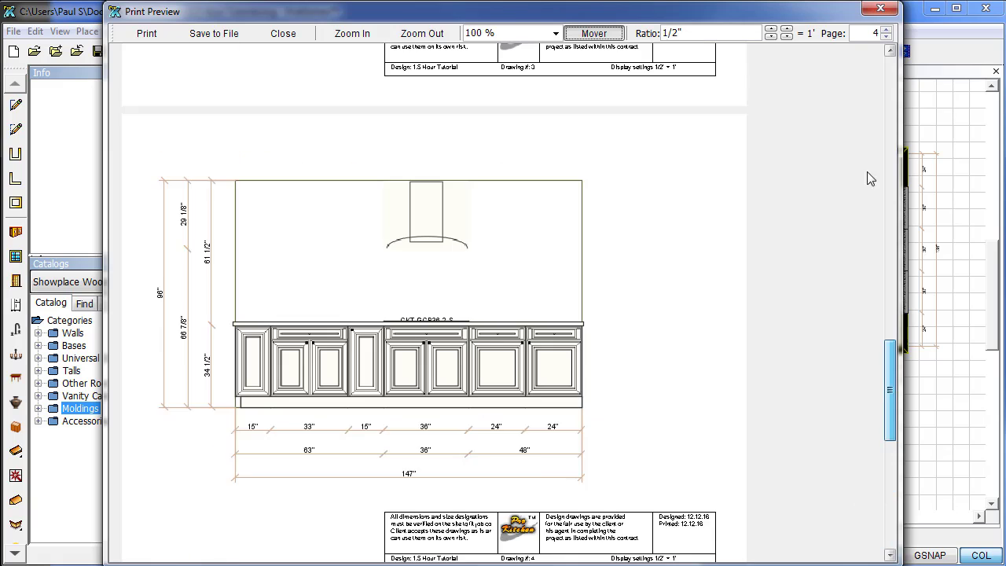
drag(871, 103, 867, 99)
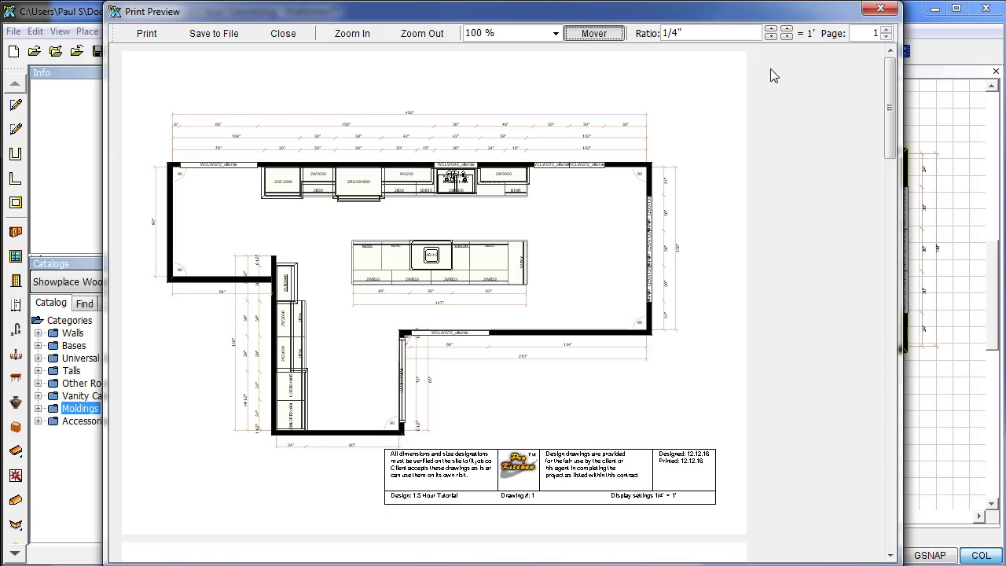
click(880, 9)
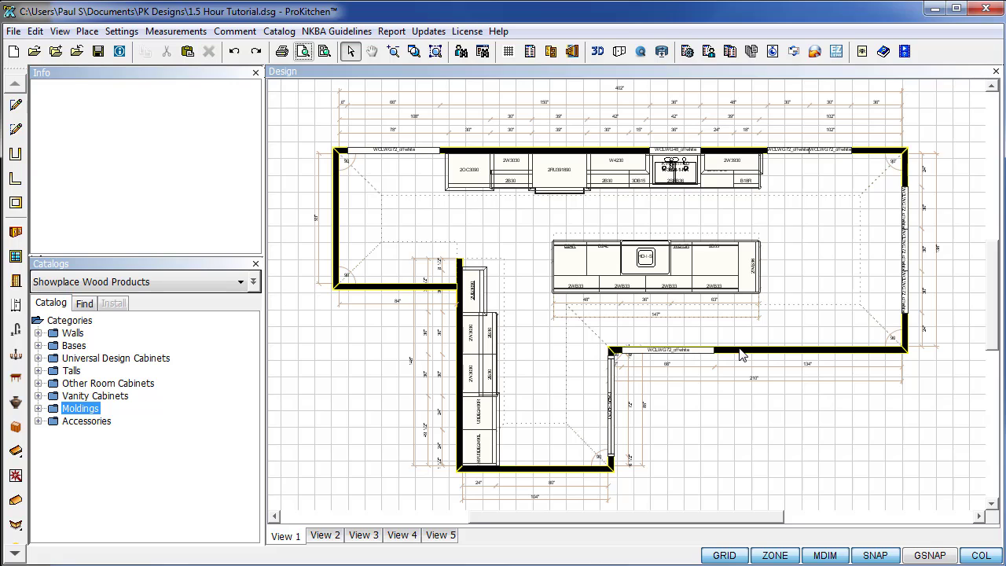